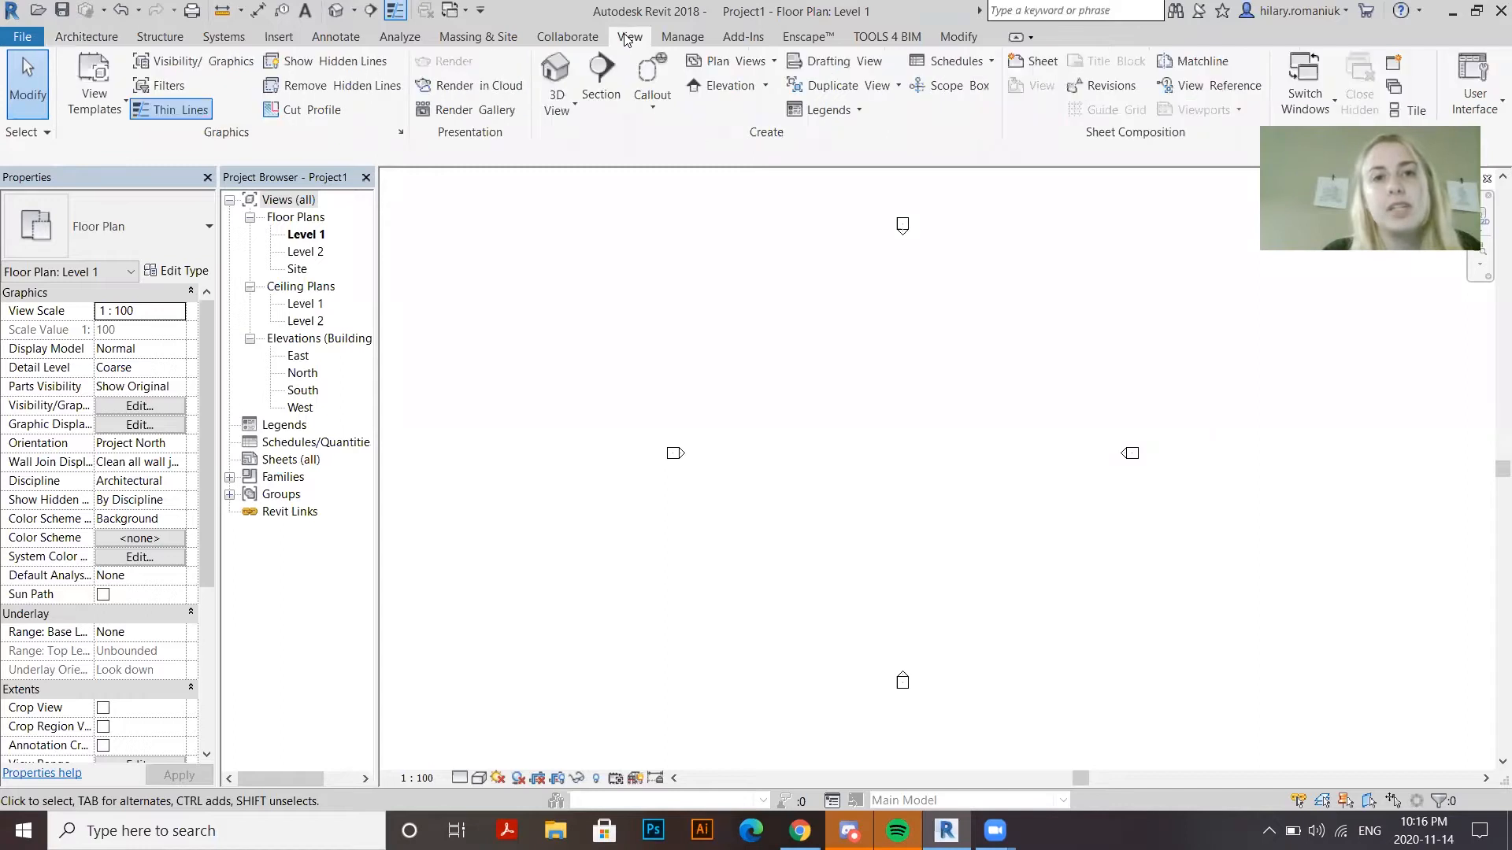
# Draw a vertical building section line through the middle of the Level 1 floor plan, between the elevation markers
pyautogui.click(600, 79)
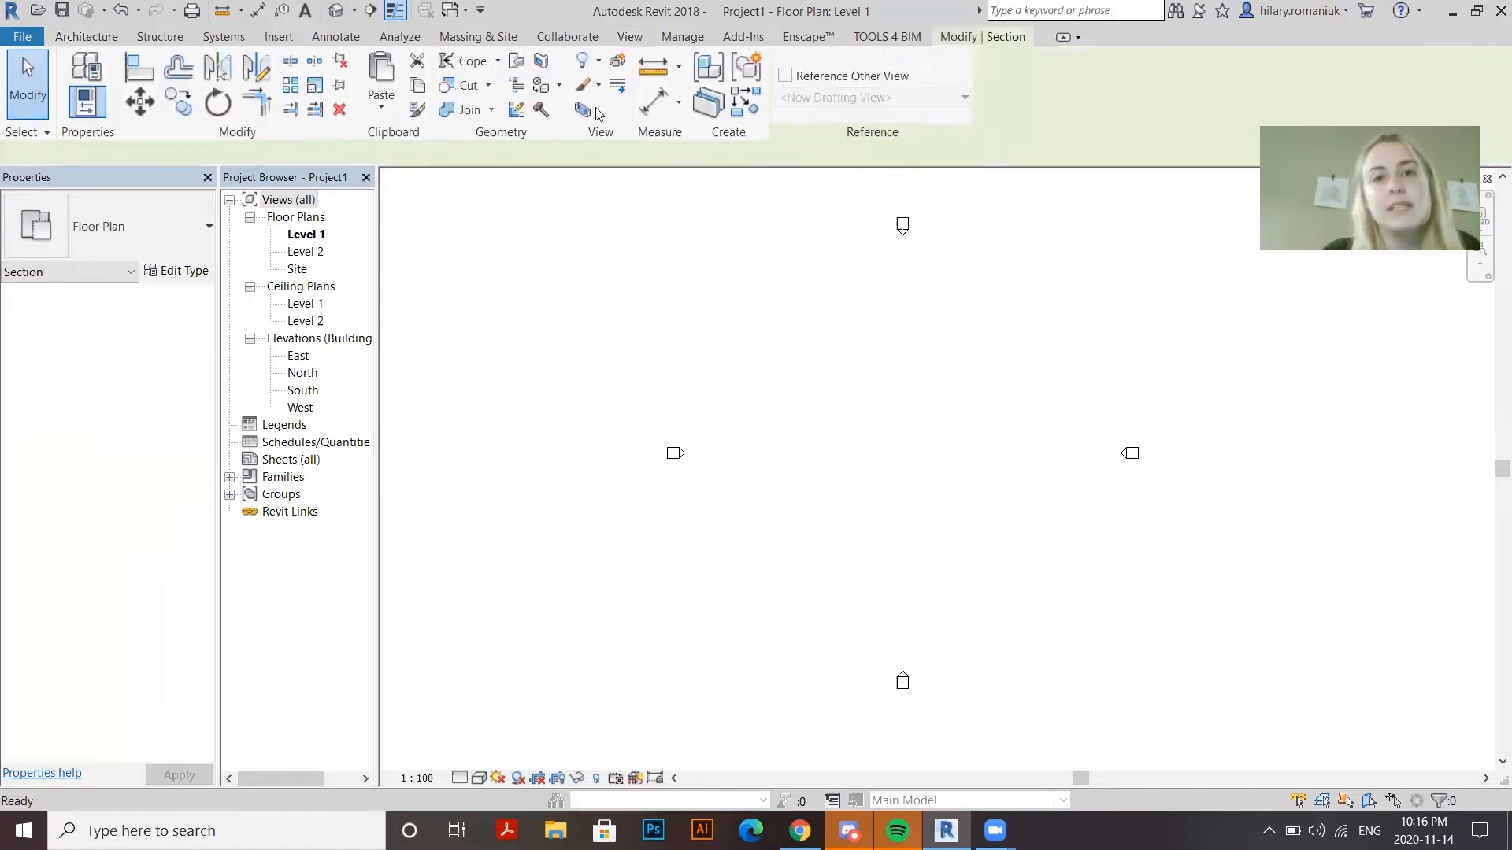
pyautogui.click(828, 358)
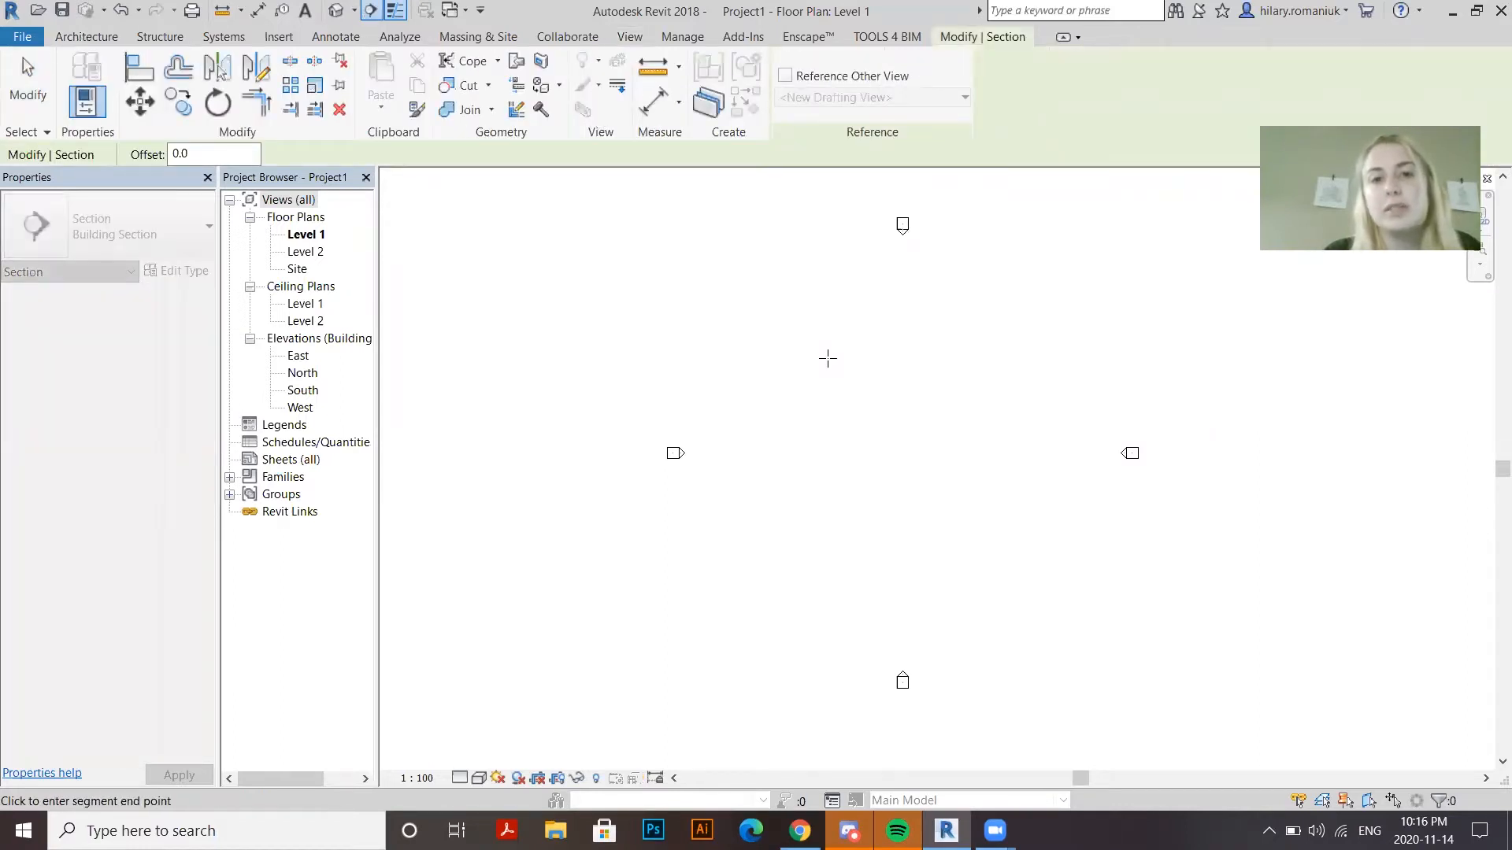
pyautogui.click(826, 581)
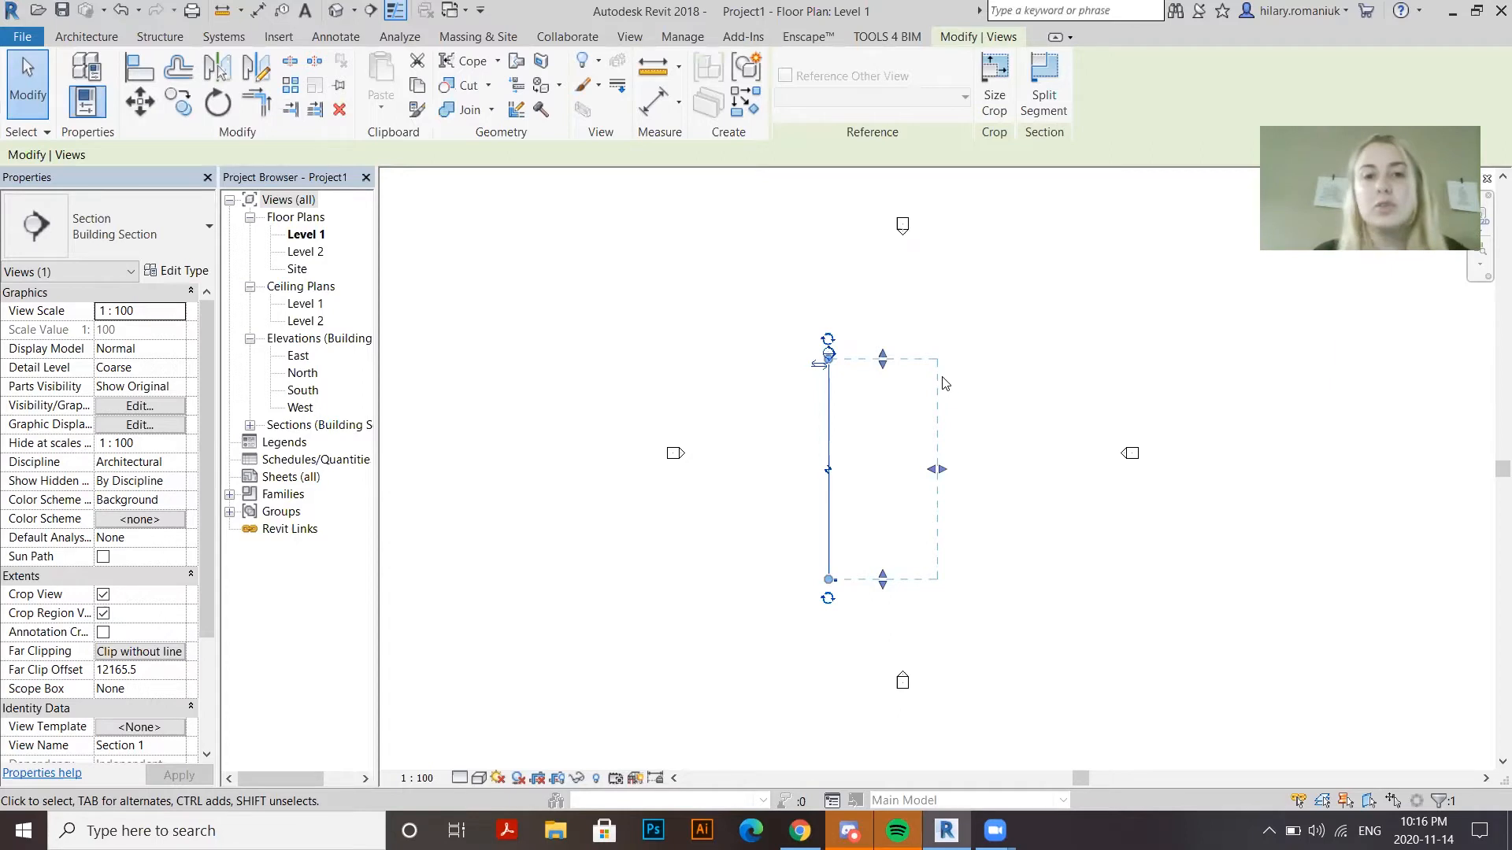
pyautogui.click(1033, 425)
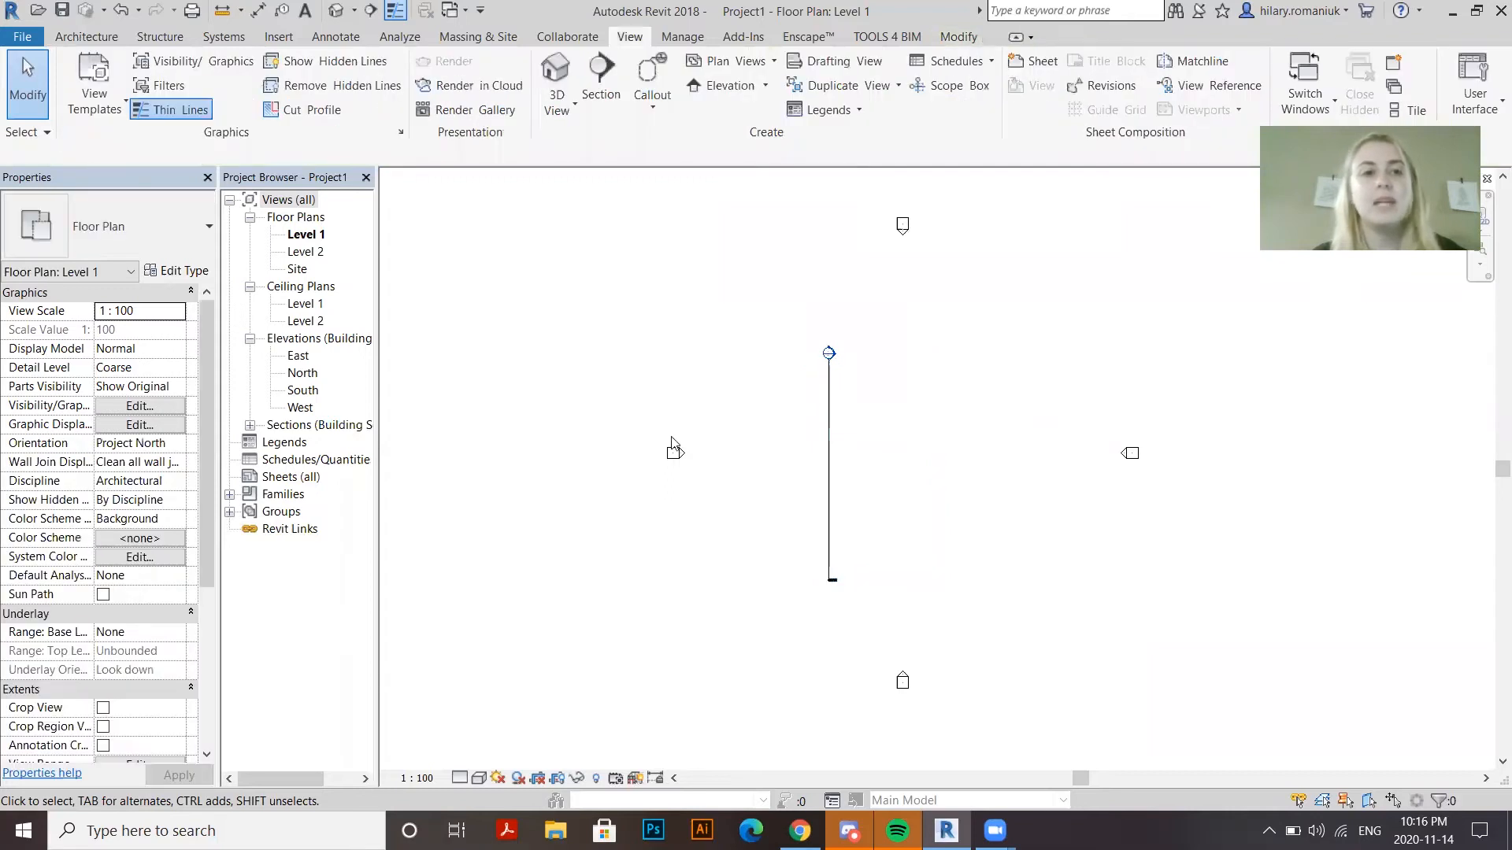
# Rename the new building section view as NS
pyautogui.click(250, 425)
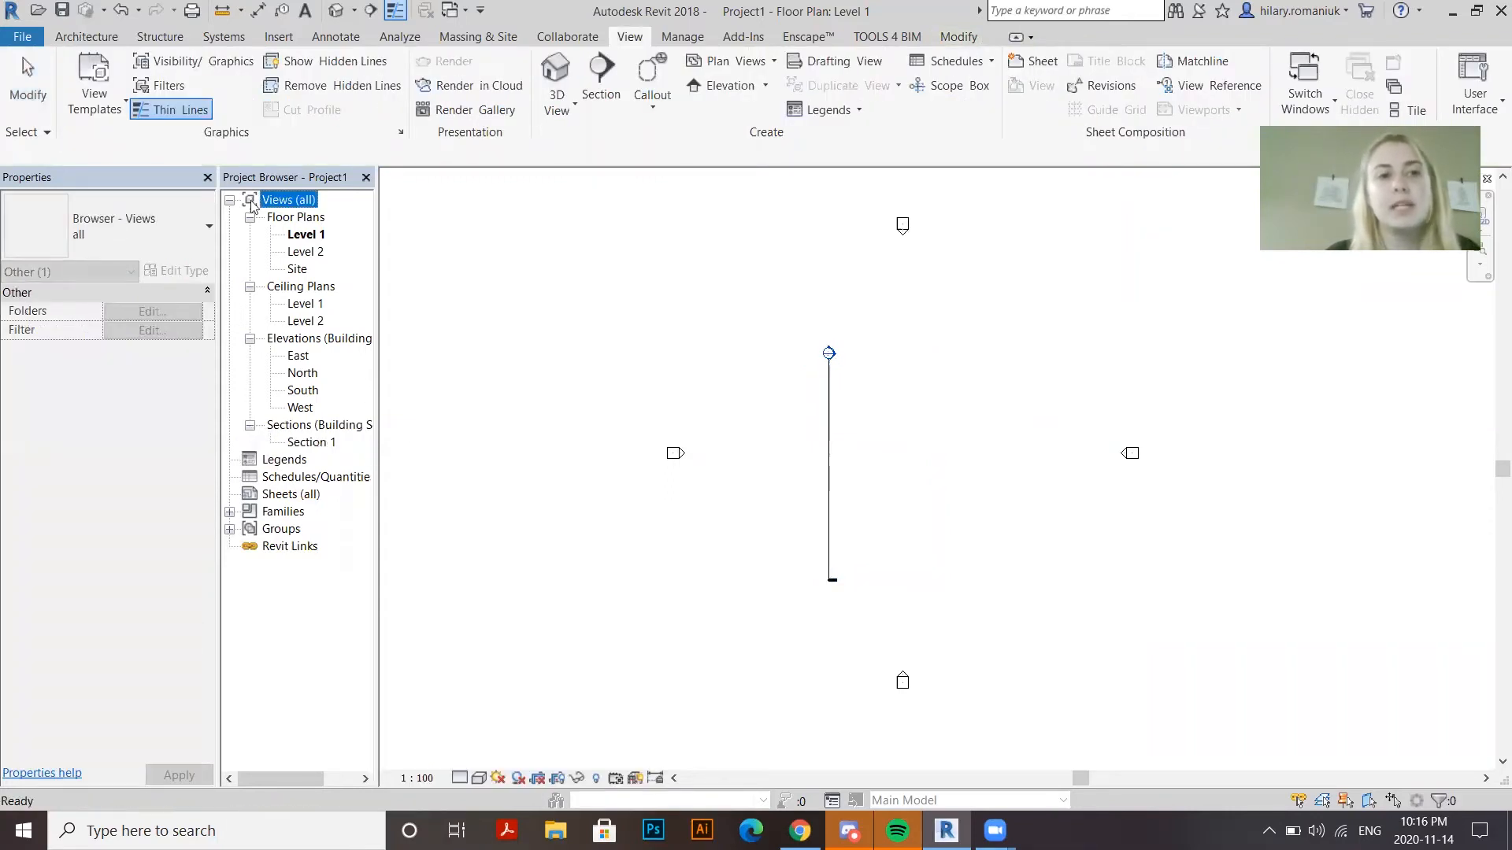
pyautogui.rightClick(309, 446)
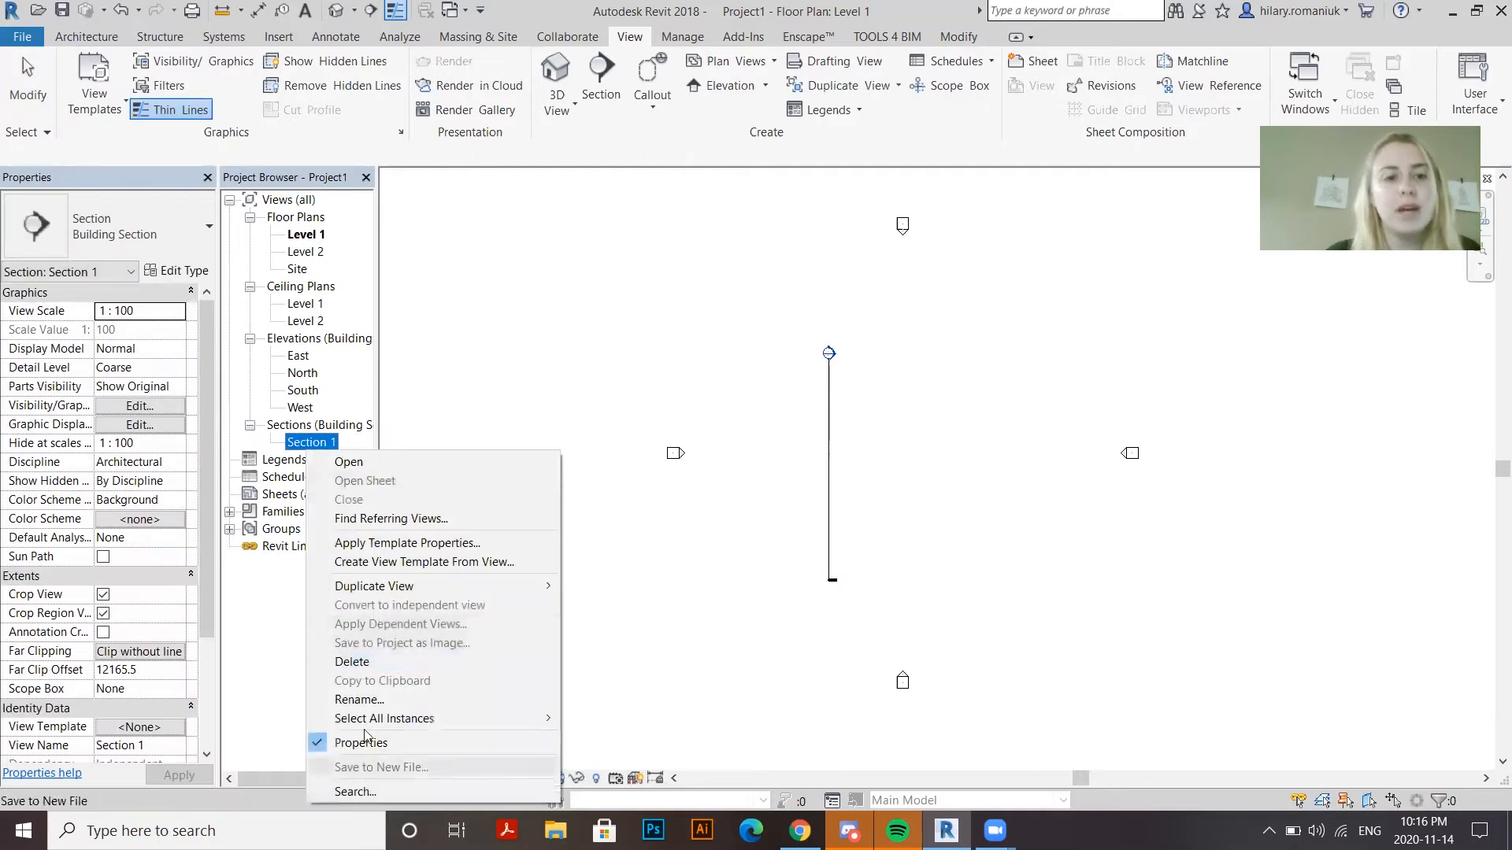
pyautogui.click(359, 699)
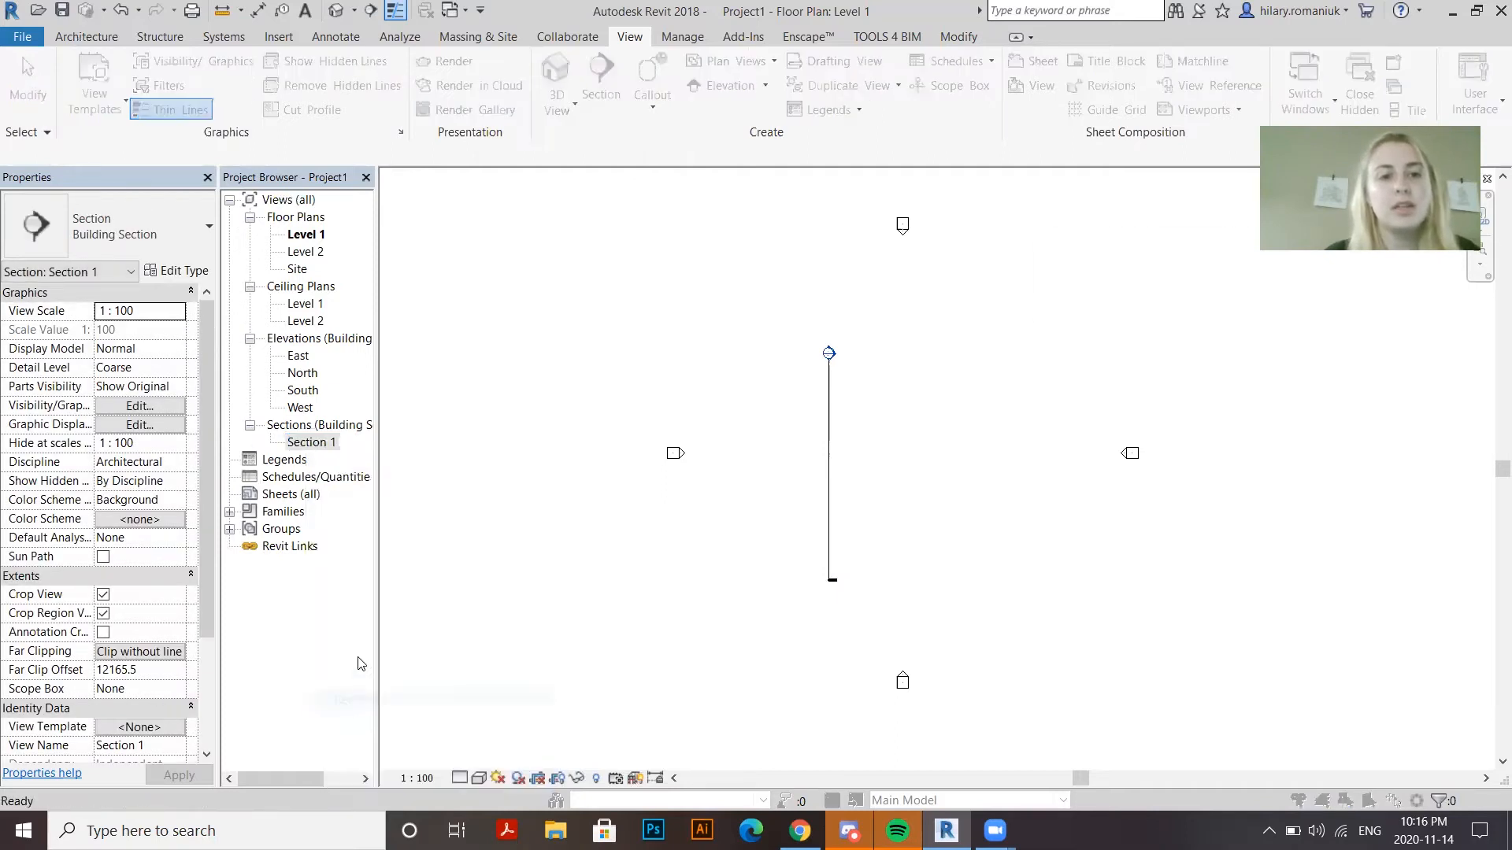
pyautogui.write('n')
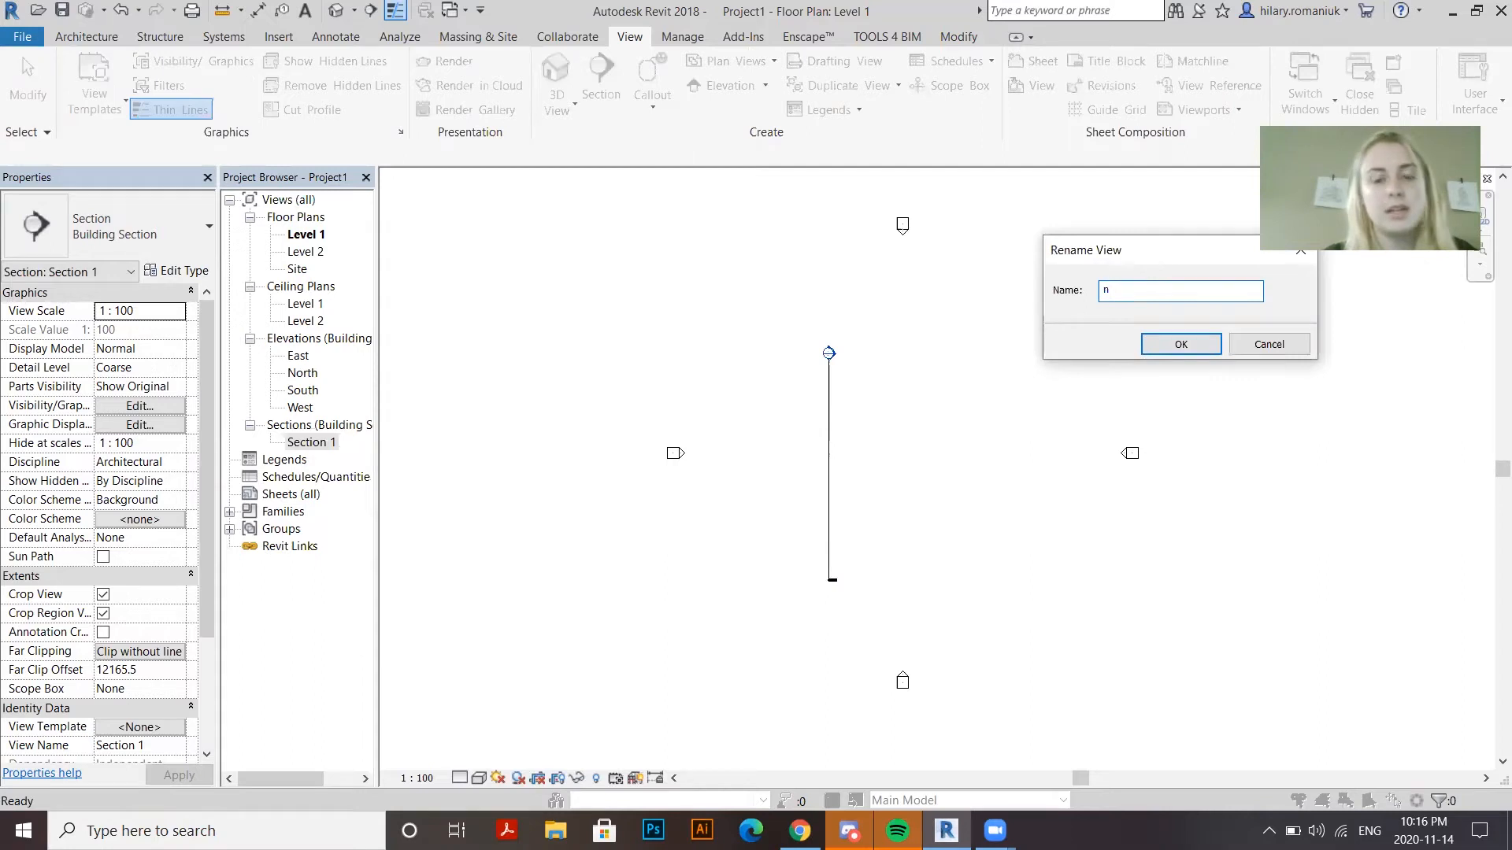
pyautogui.press('BackSpace')
pyautogui.write('NS')
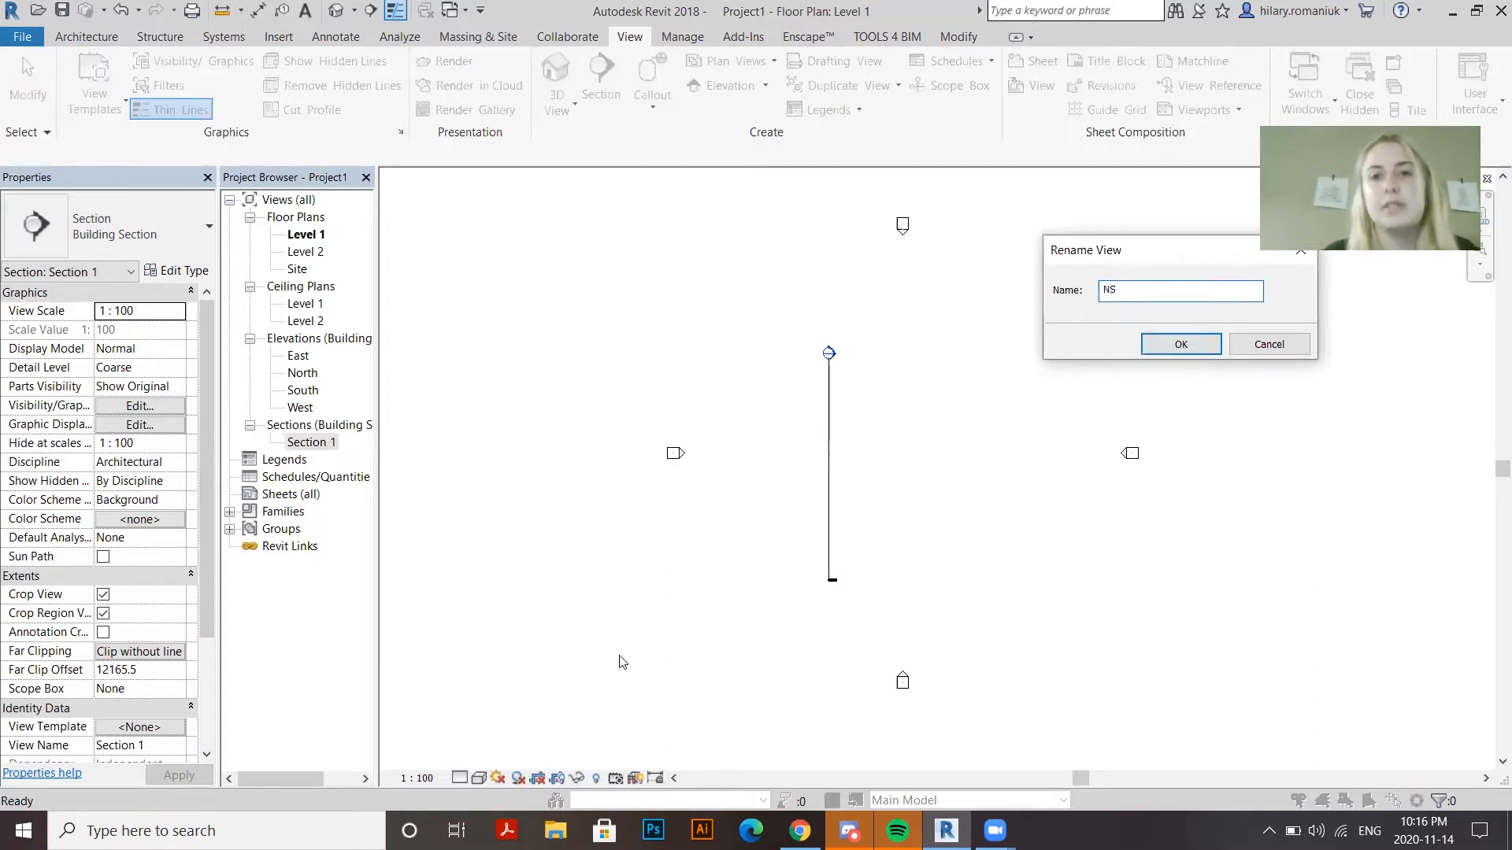
pyautogui.click(1181, 343)
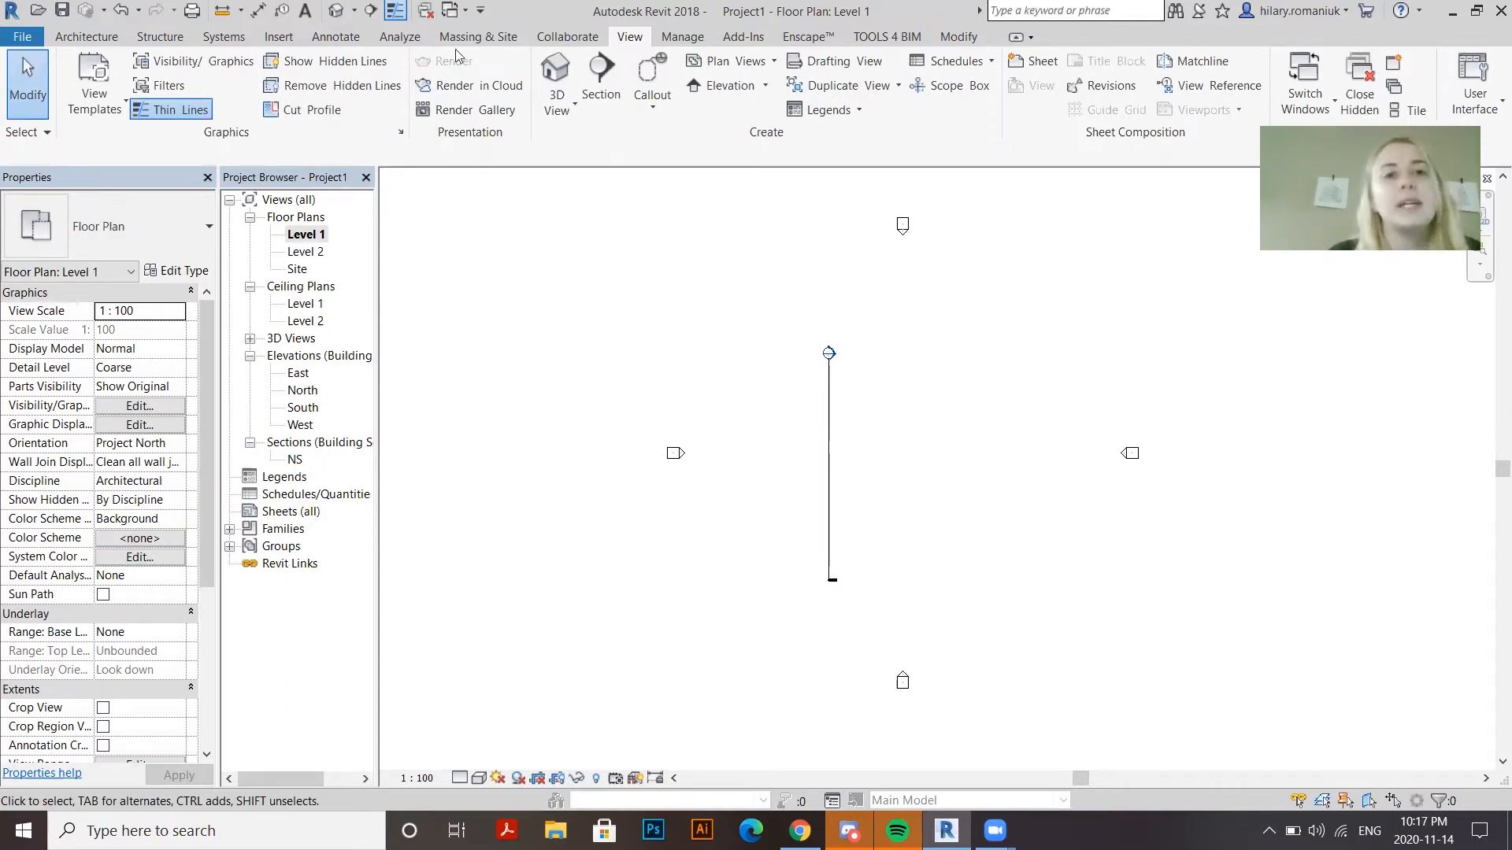
# Create the default 3D view and reveal it among the project's 3D views
pyautogui.click(336, 12)
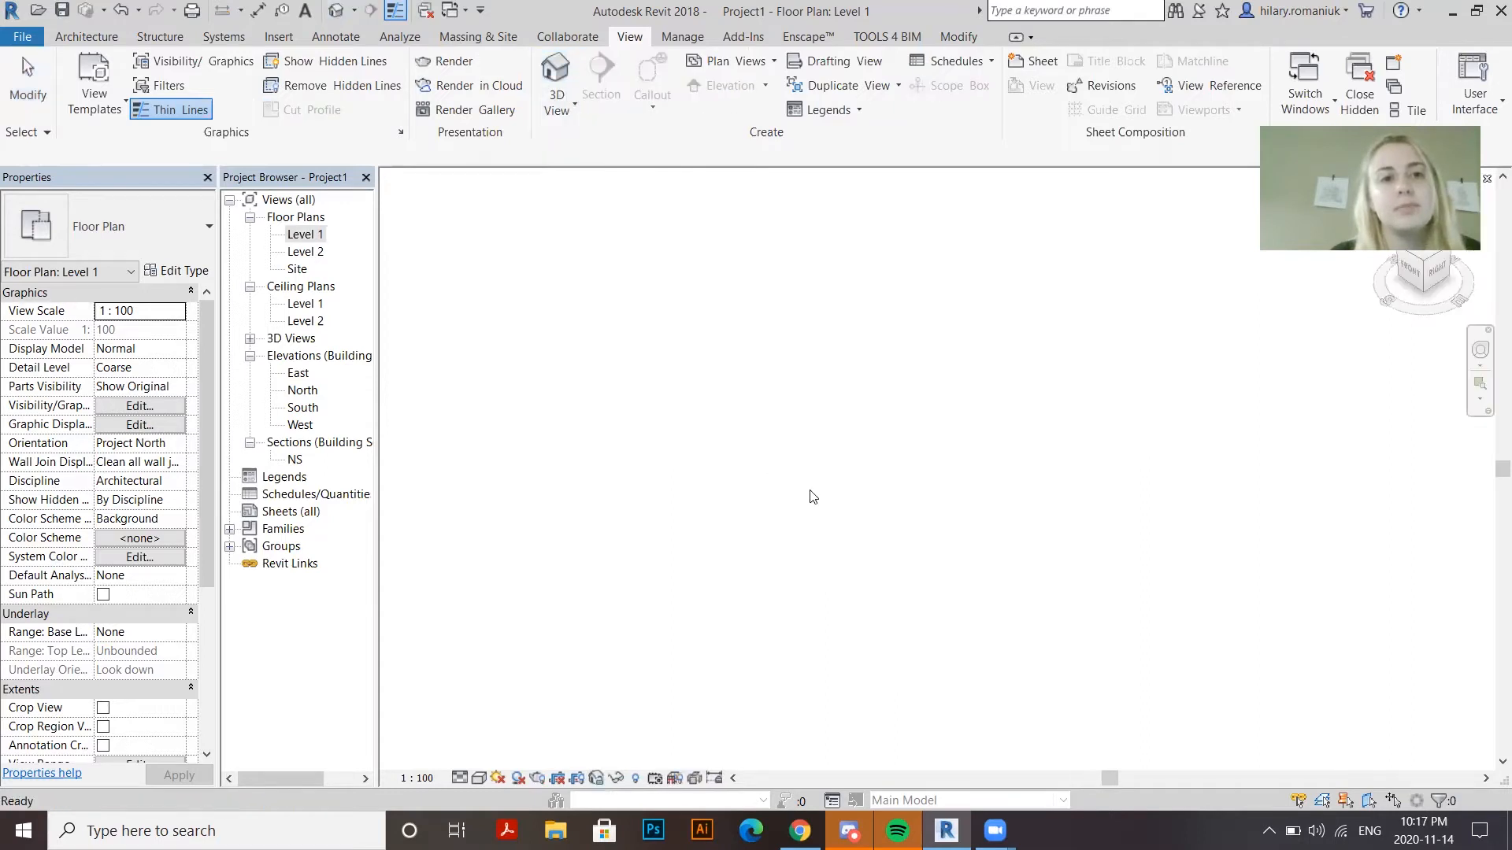
pyautogui.click(250, 338)
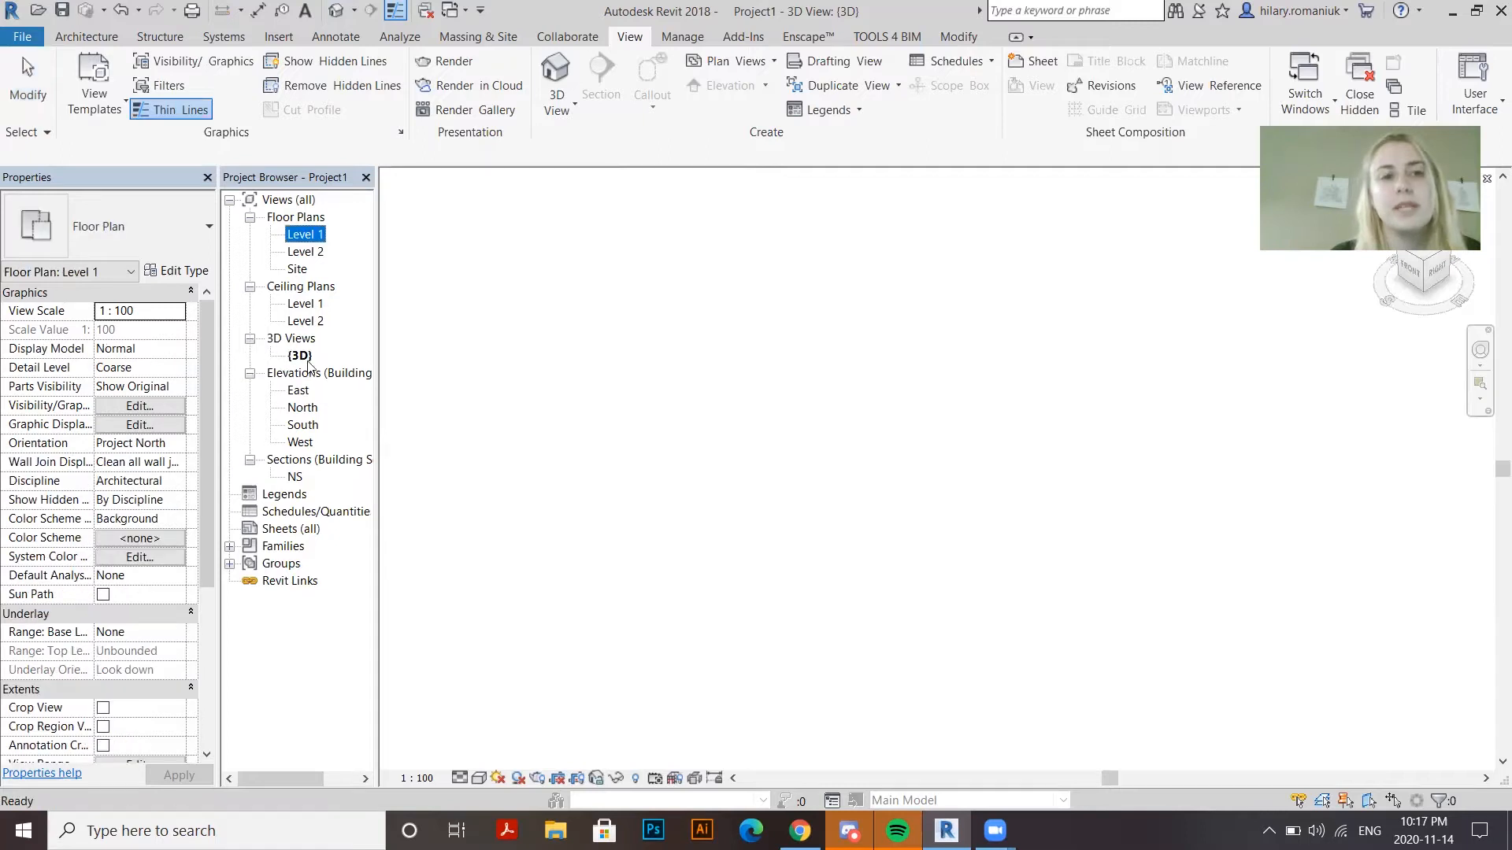
pyautogui.click(861, 573)
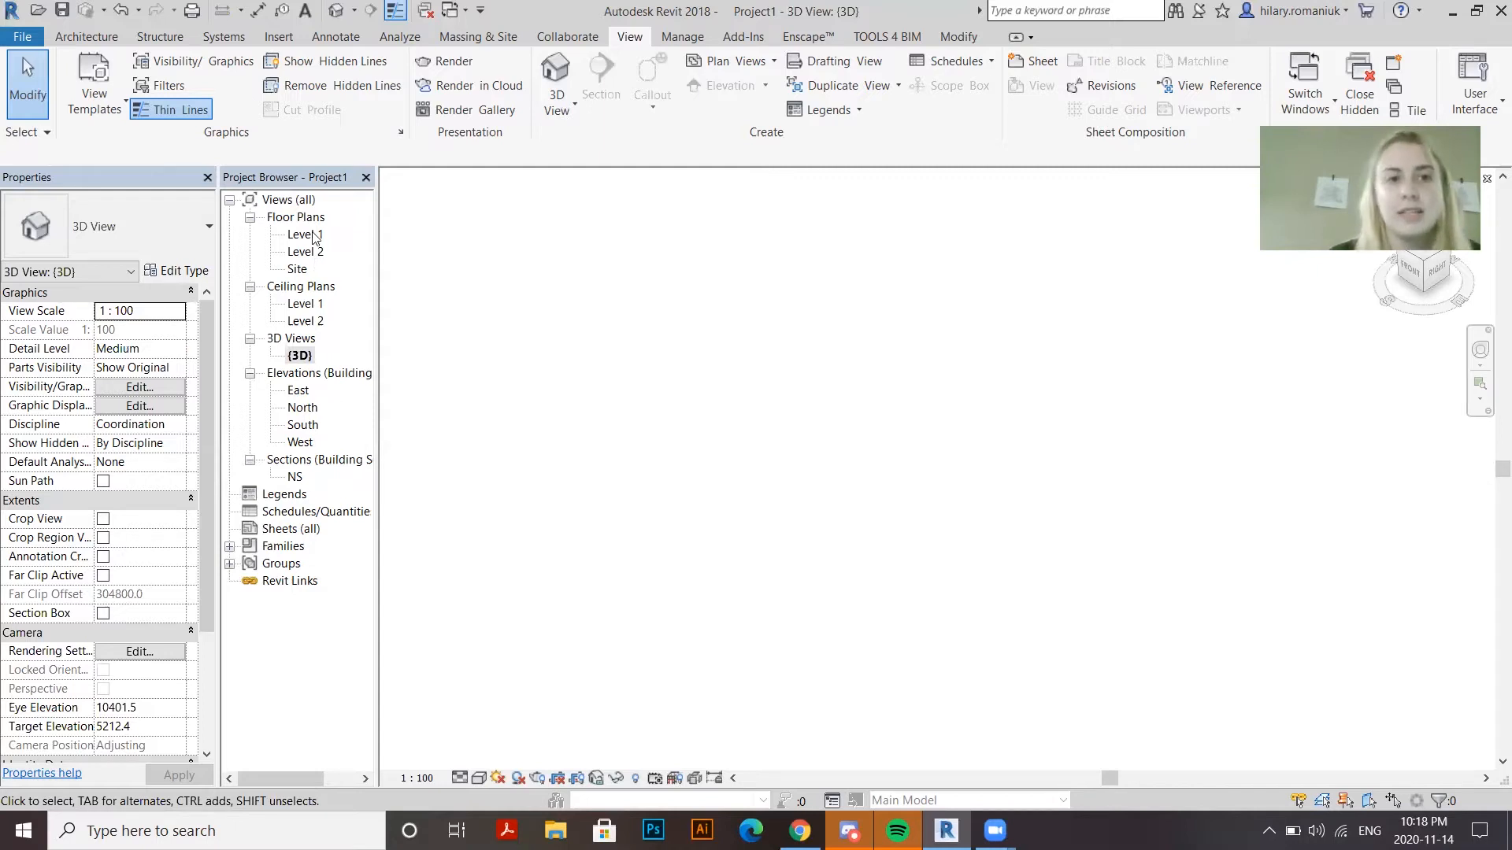
# In the South elevation, extend the NS section's extents well below Level 1 and well above Level 2
pyautogui.doubleClick(302, 426)
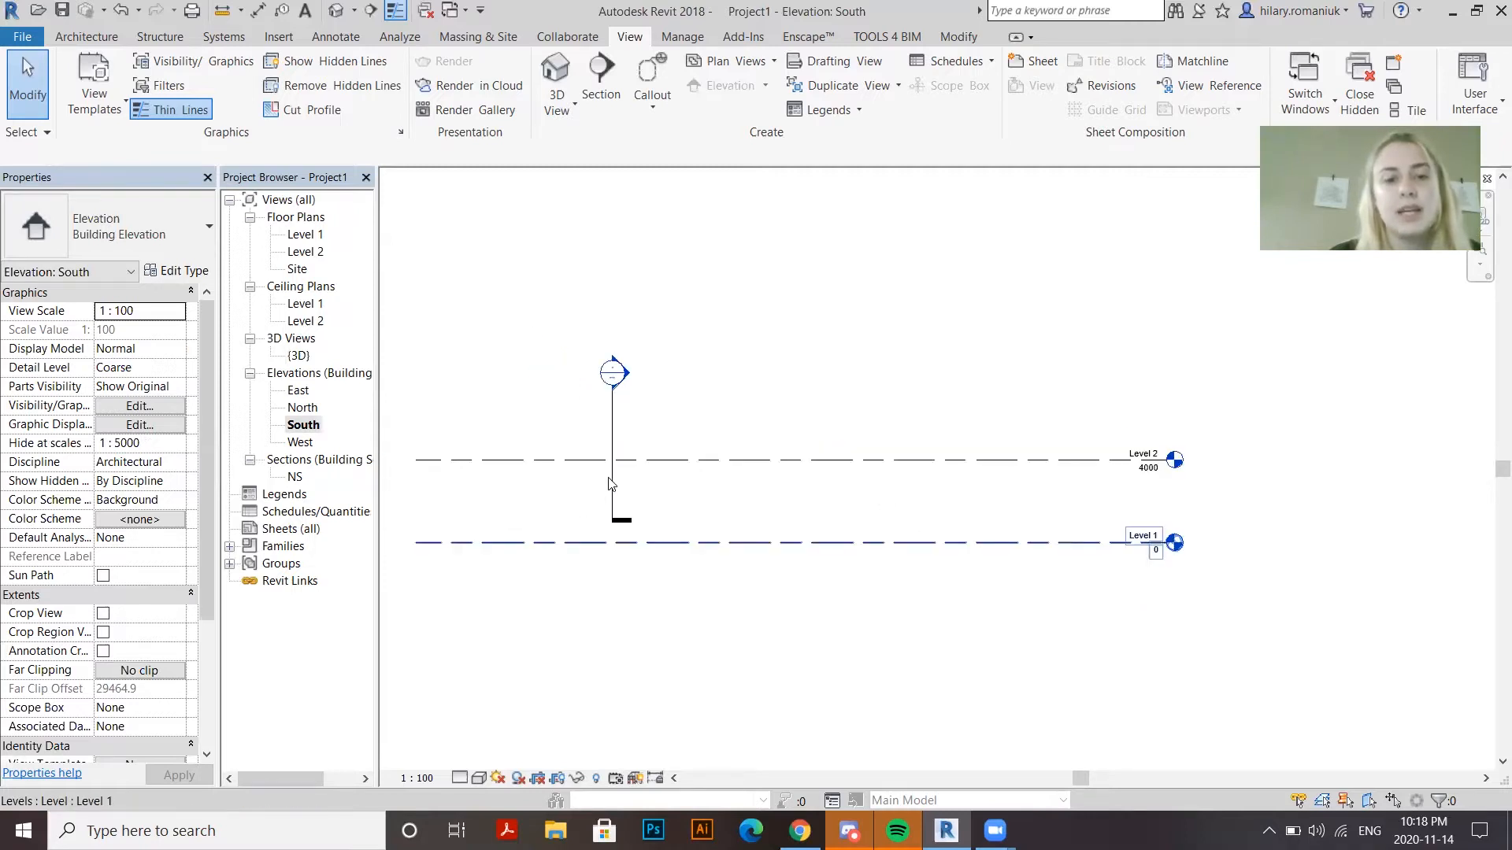
pyautogui.click(615, 394)
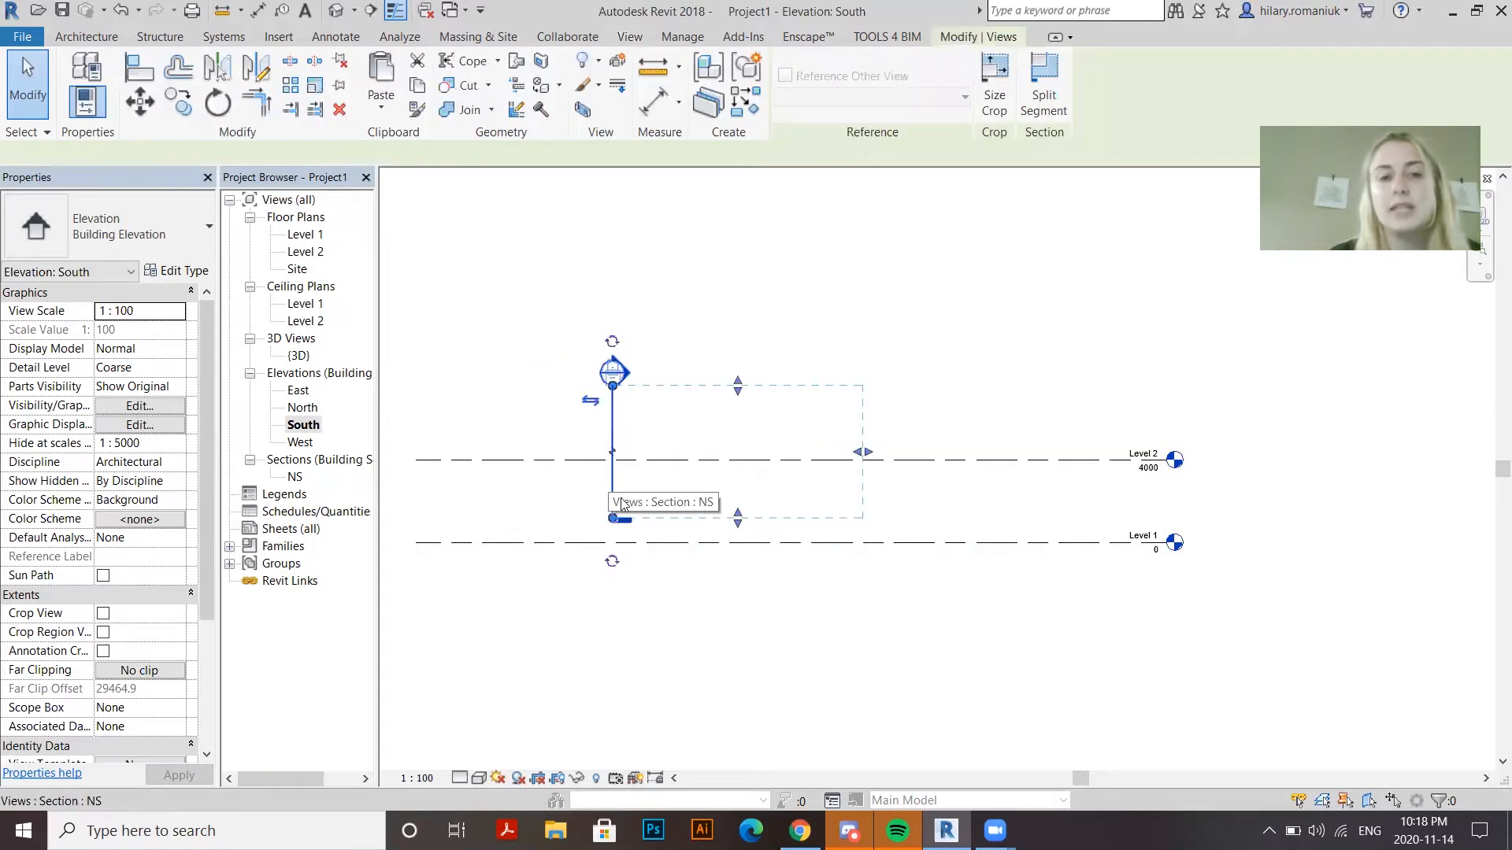
pyautogui.moveTo(613, 519); pyautogui.dragTo(613, 639)
pyautogui.moveTo(739, 518); pyautogui.dragTo(725, 639)
pyautogui.moveTo(739, 385); pyautogui.dragTo(735, 231)
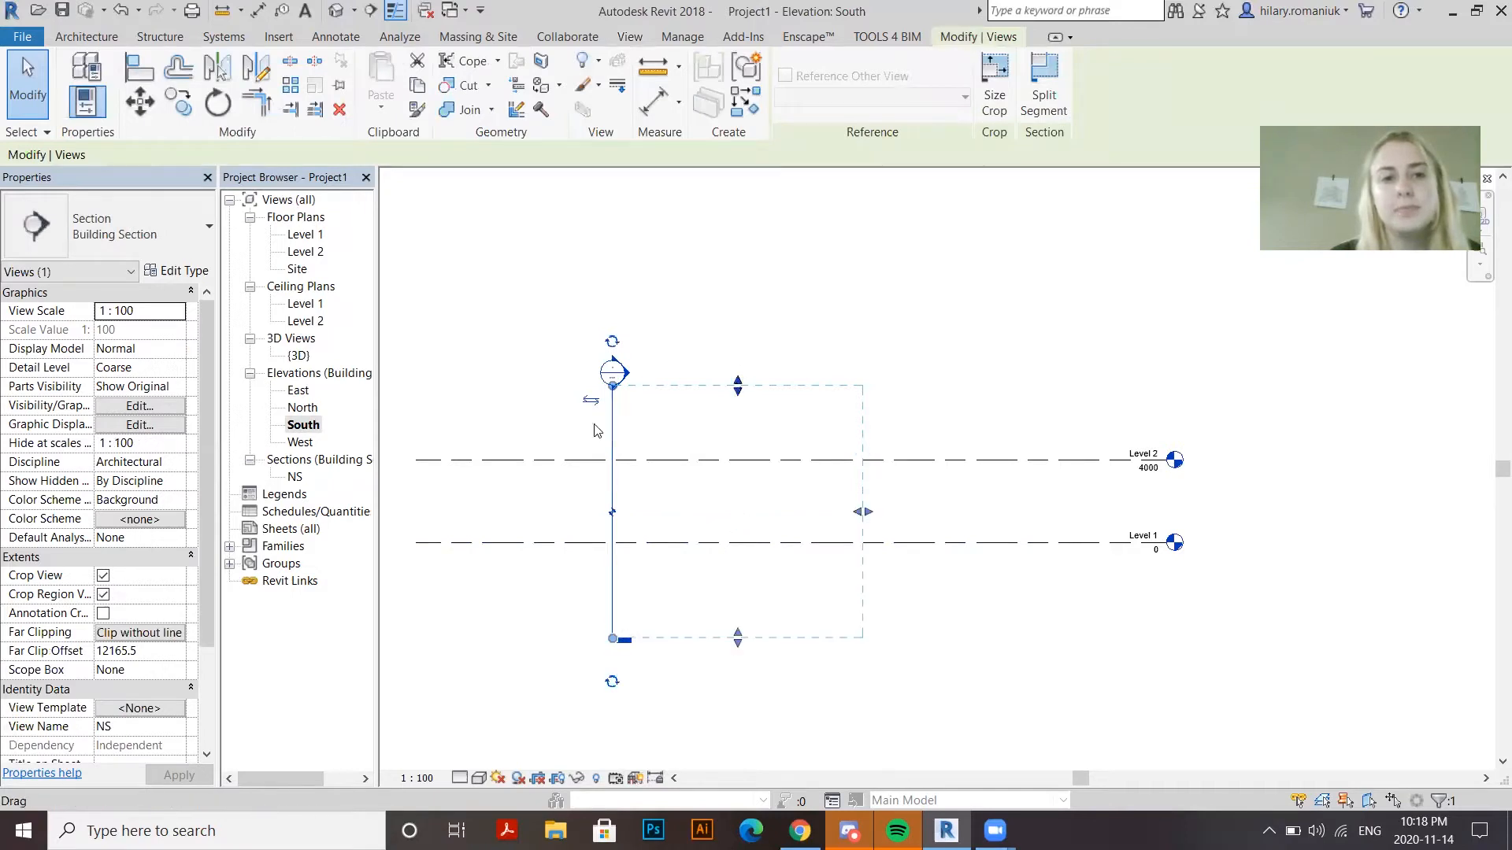
pyautogui.click(1055, 355)
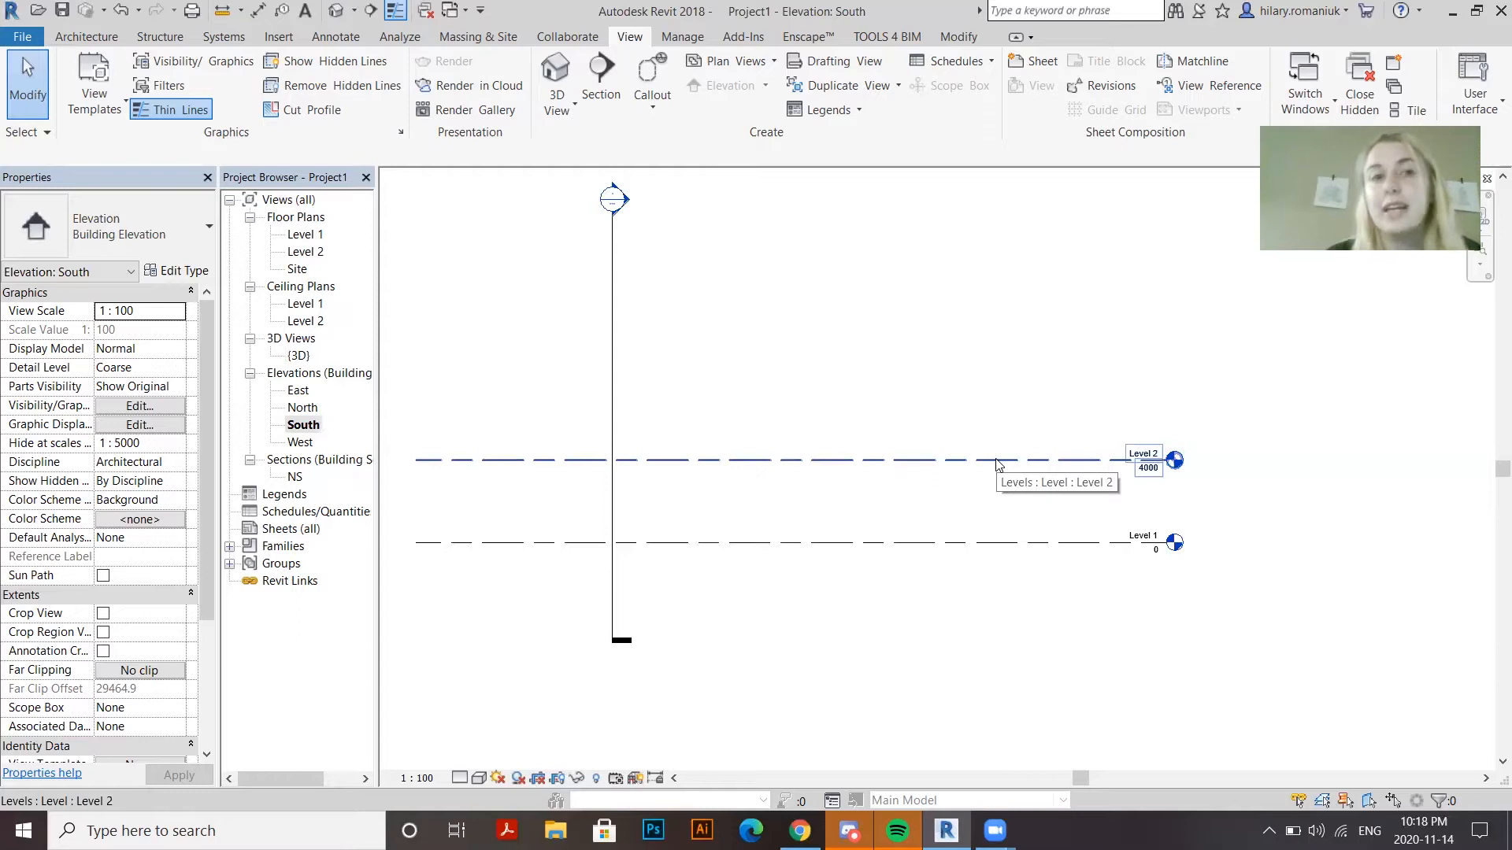
# Draw a new level 4000 mm above Level 2, aligned with the ends of the existing levels
pyautogui.click(86, 37)
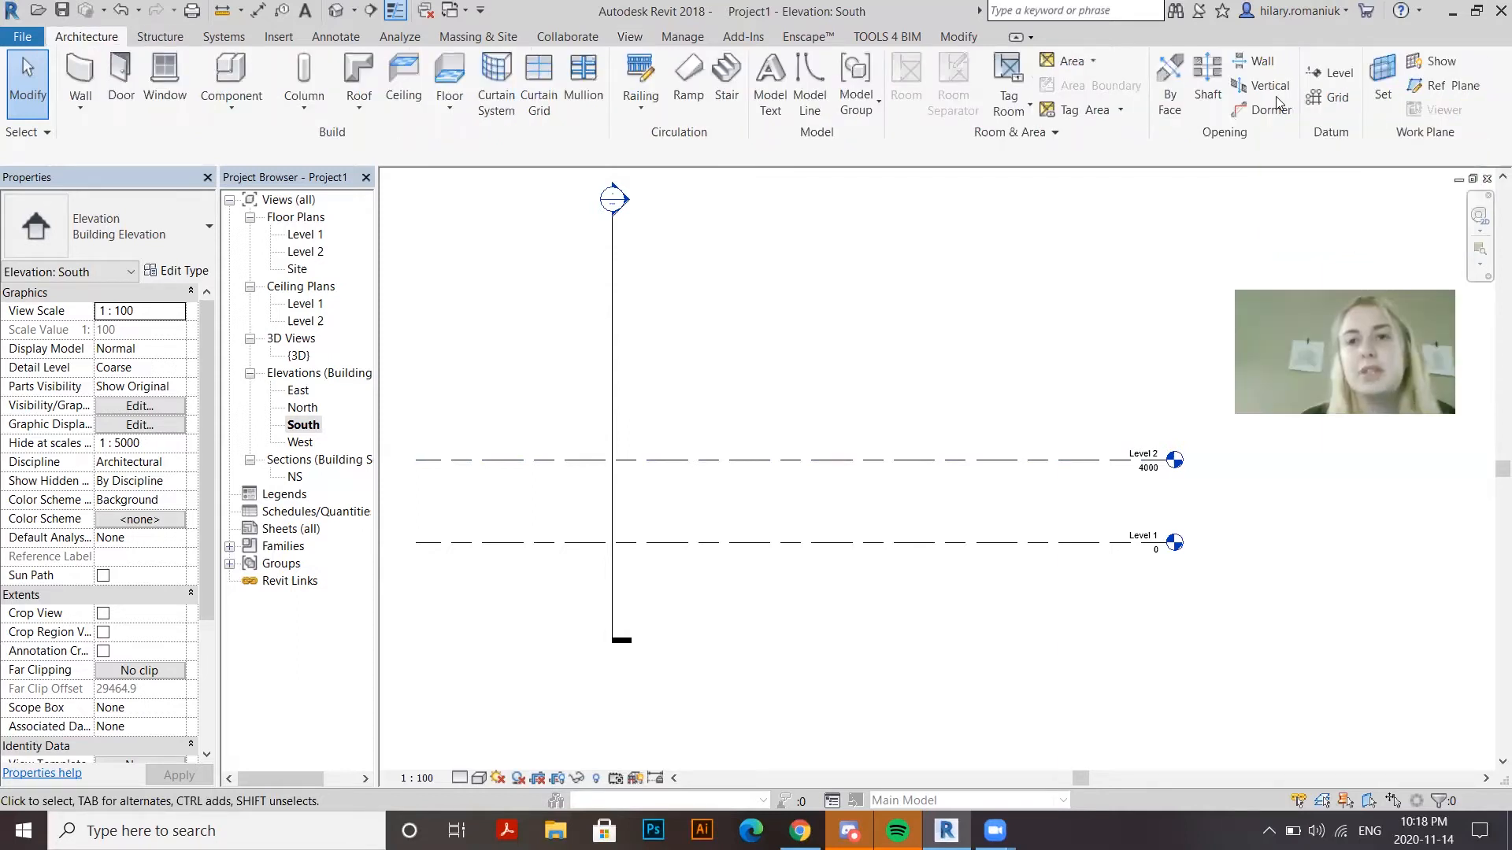
pyautogui.press('l')
pyautogui.press('l')
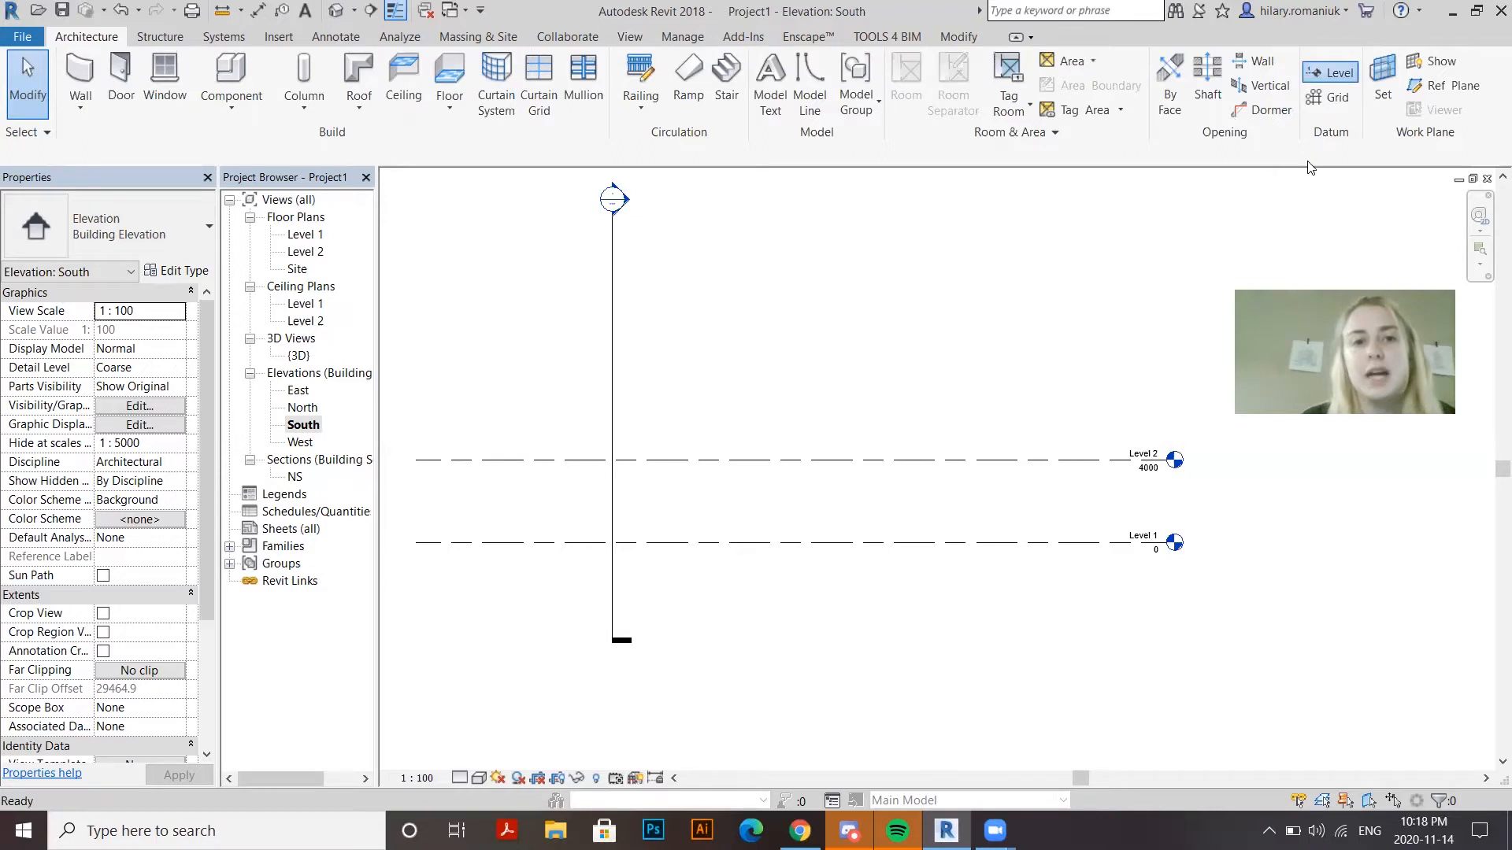
pyautogui.click(656, 426)
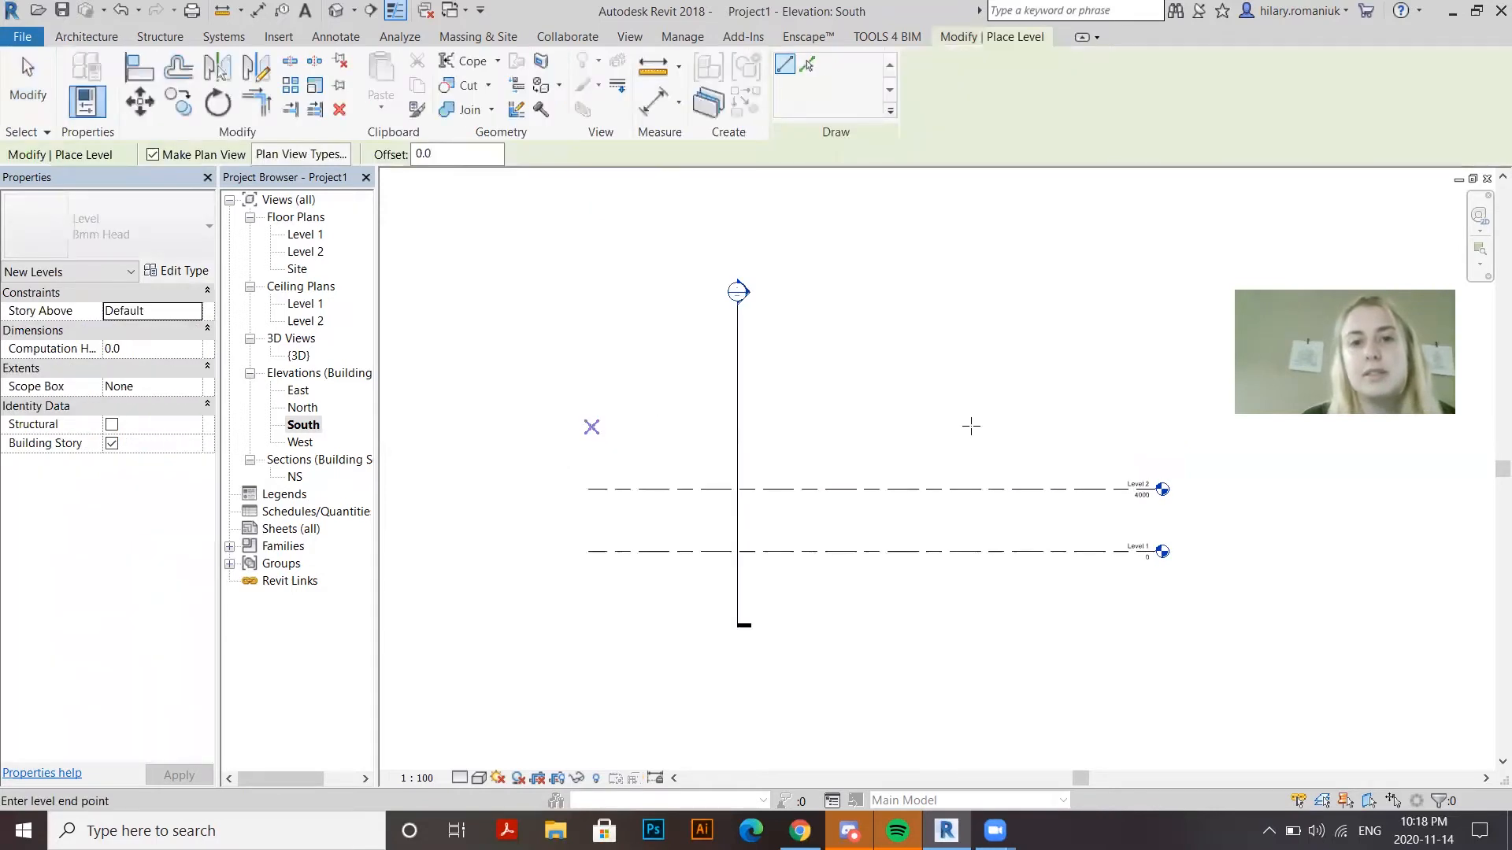
pyautogui.click(1155, 428)
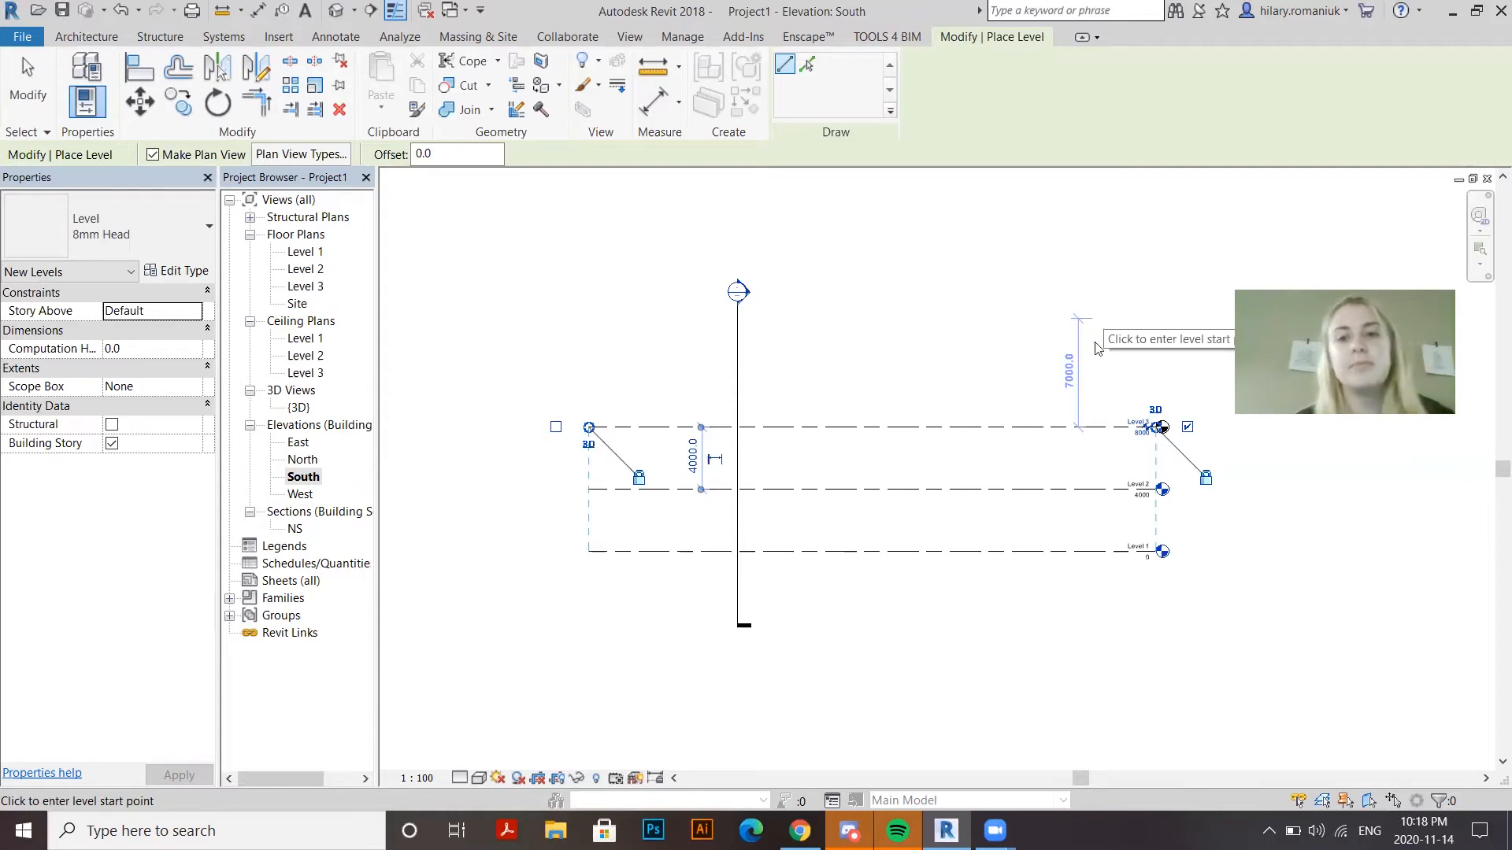
pyautogui.press('Escape')
pyautogui.press('Escape')
# Set the elevation of the topmost level to 9000
pyautogui.scroll(2, 1140, 512)
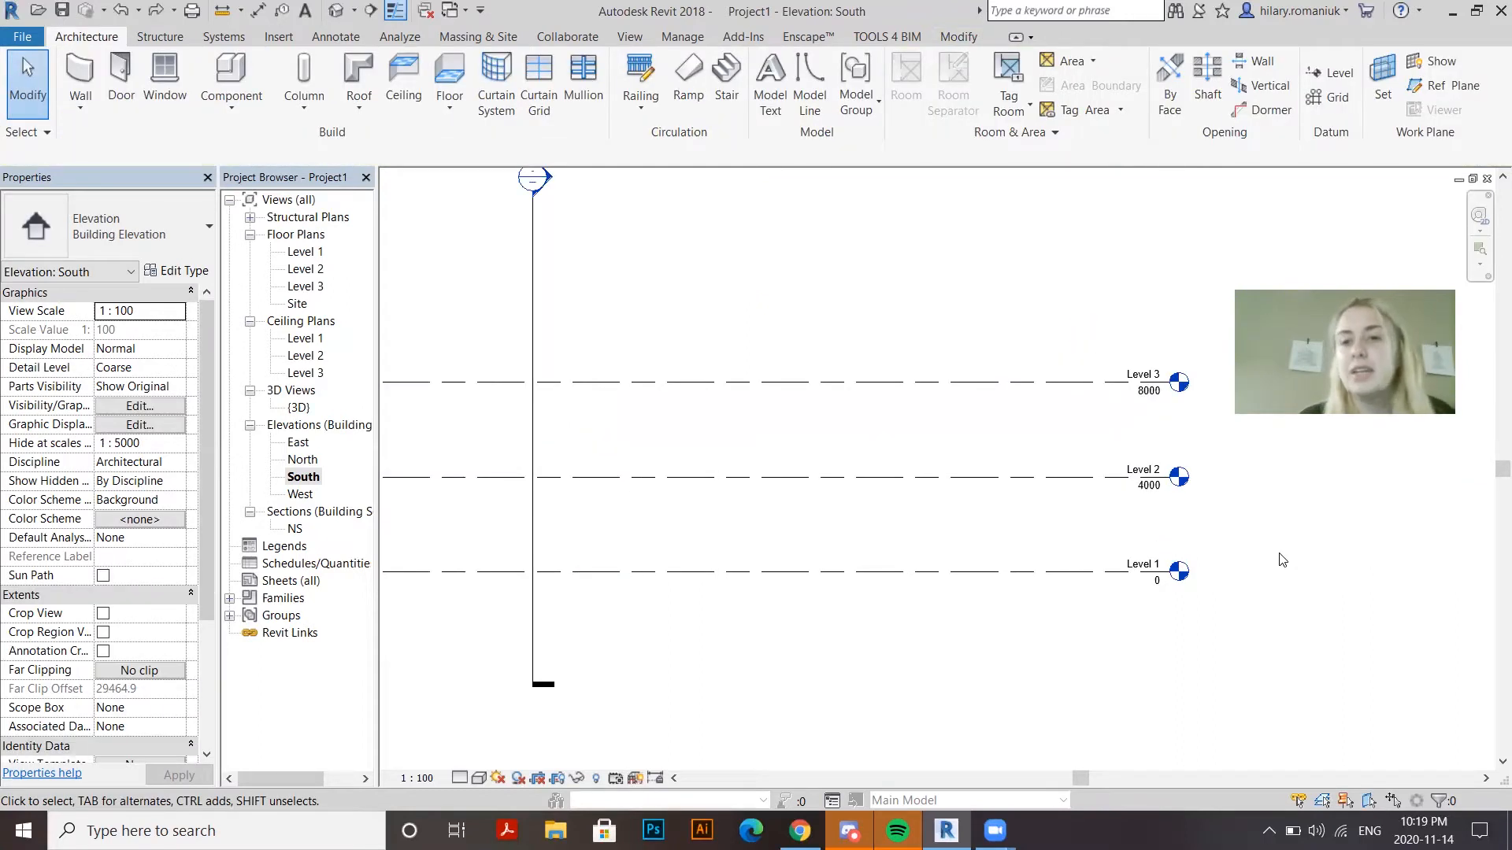
pyautogui.click(1150, 400)
pyautogui.click(1146, 399)
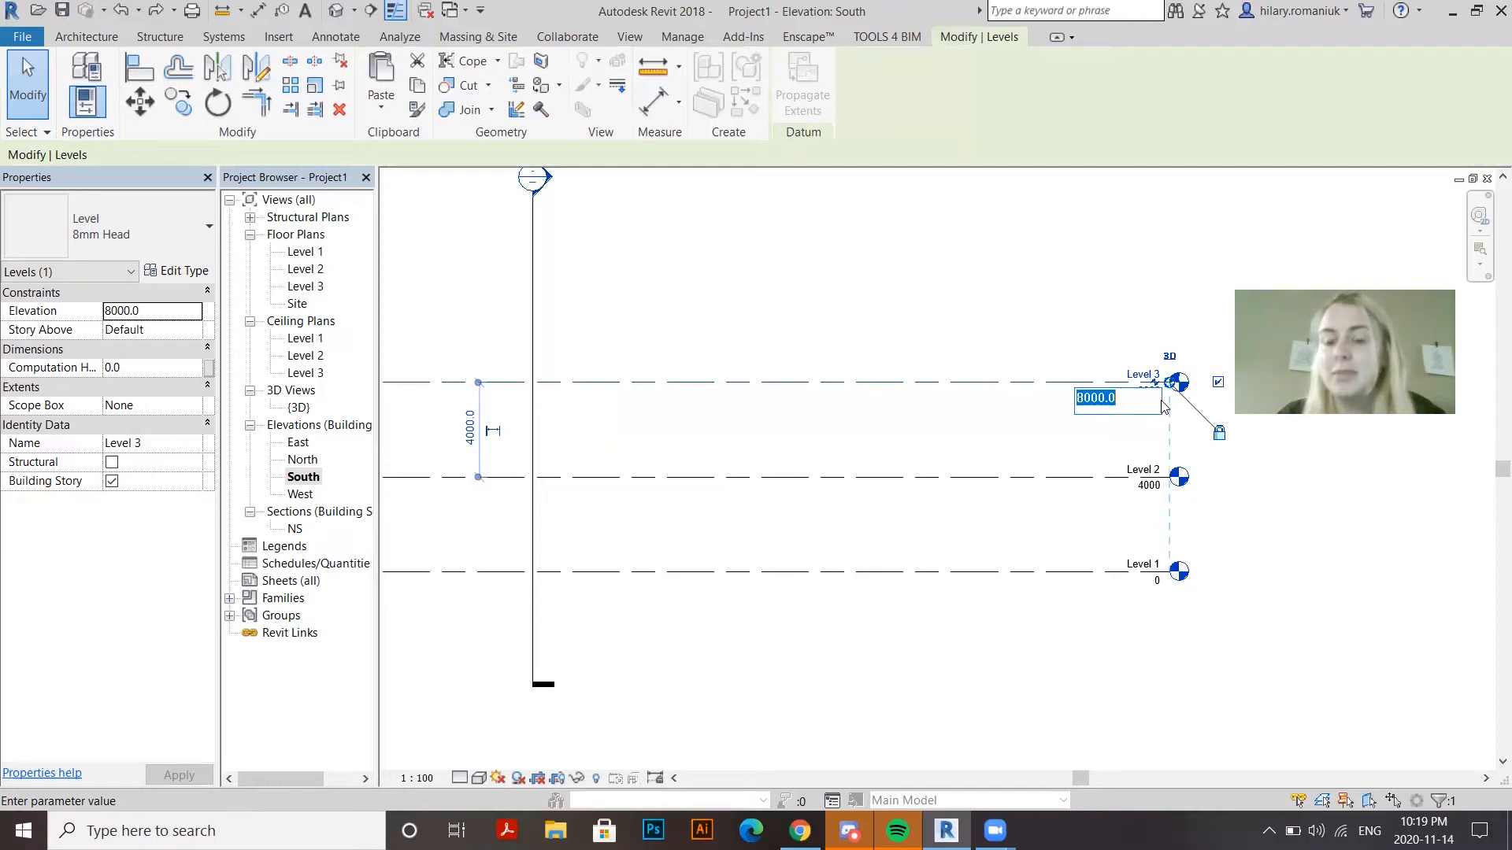
pyautogui.write('9000')
pyautogui.press('Return')
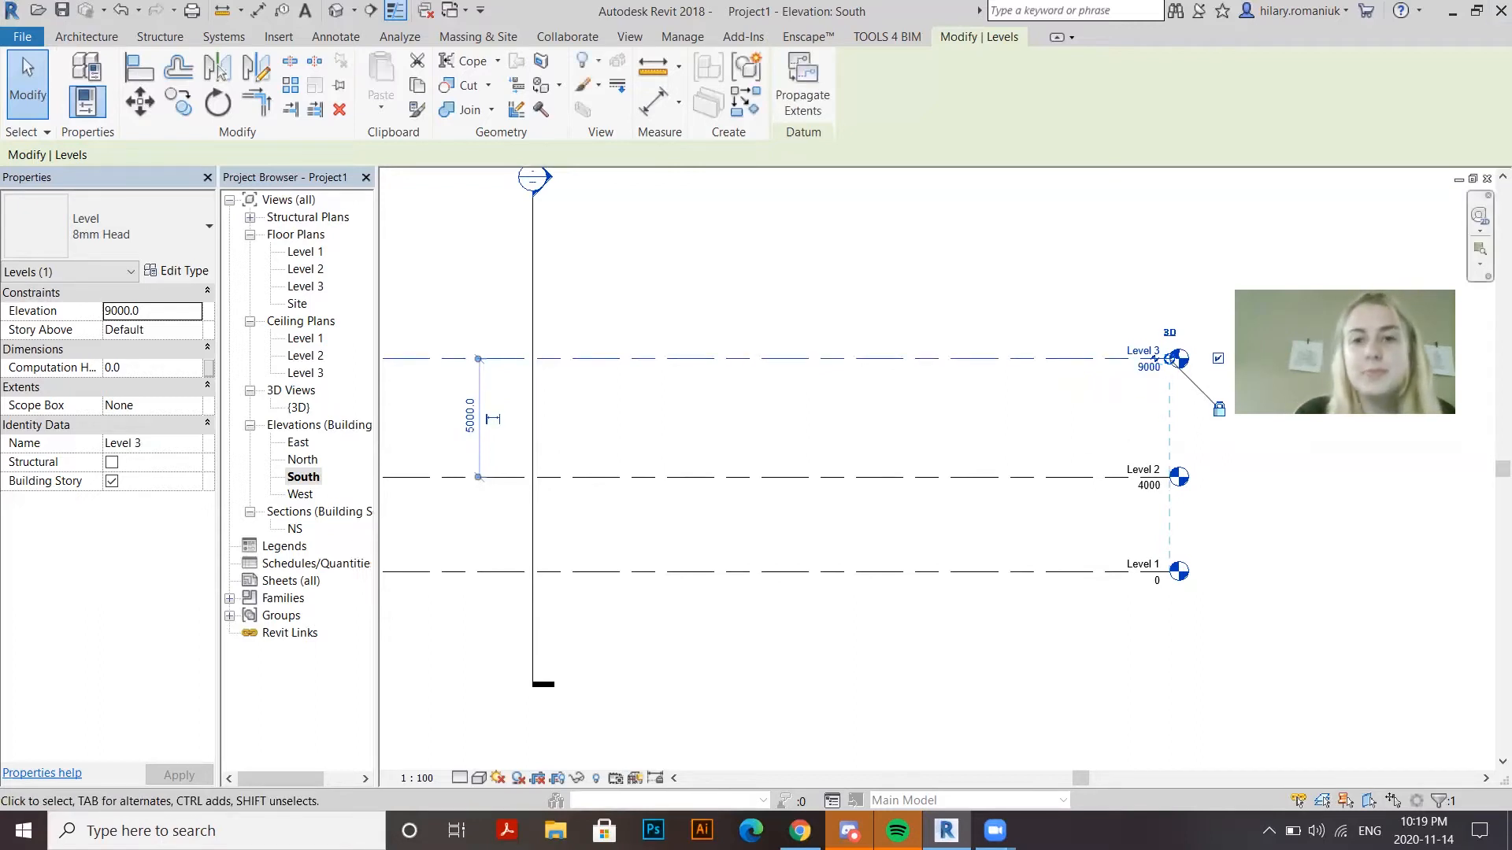
pyautogui.click(1267, 531)
pyautogui.scroll(-1, 1268, 531)
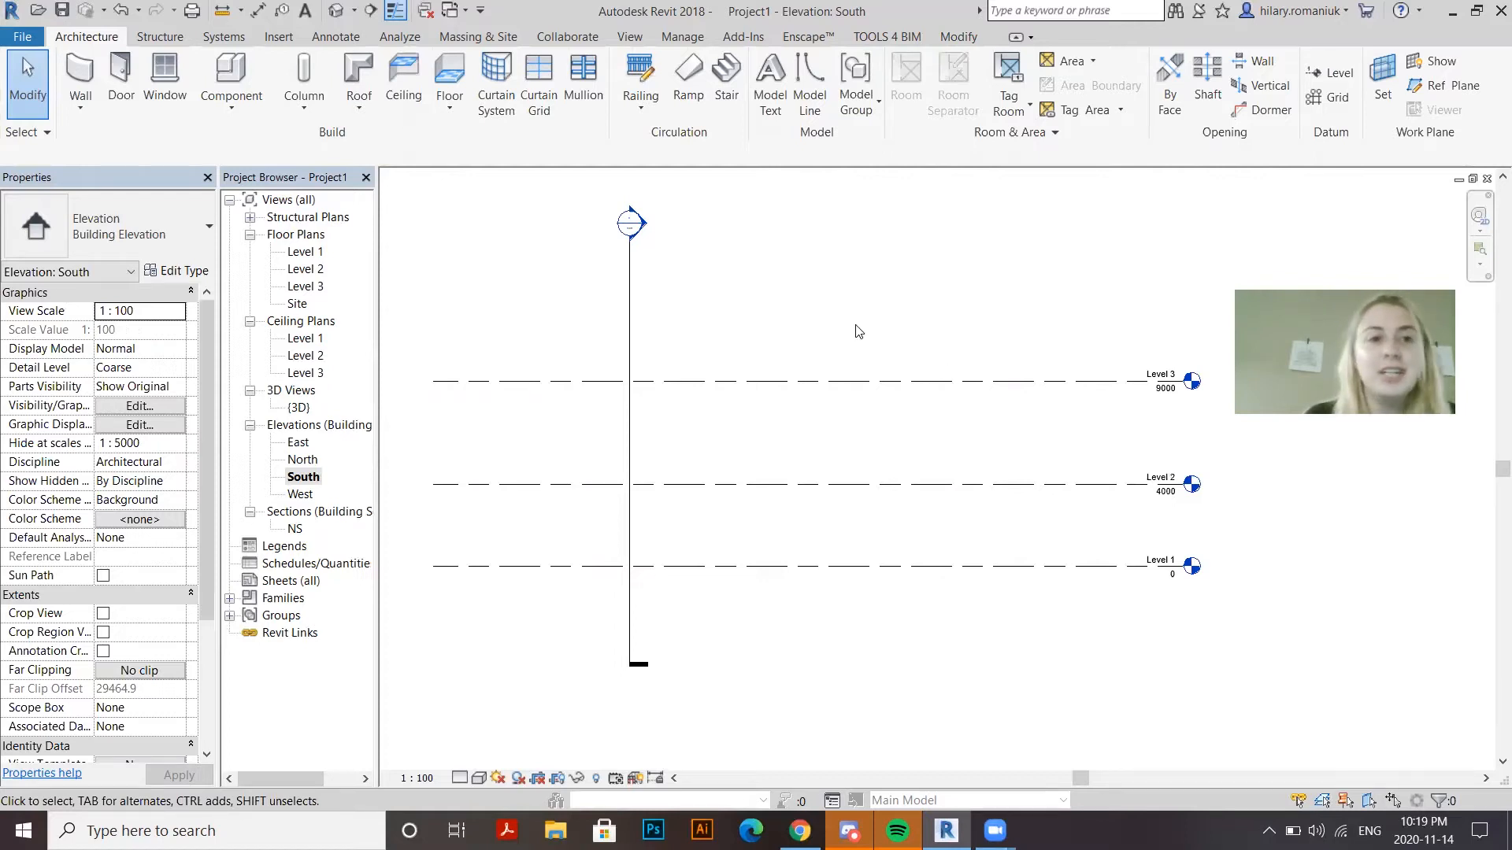
# In the Level 1 floor plan, draw a horizontal grid line crossing the upper part of the section line
pyautogui.doubleClick(303, 254)
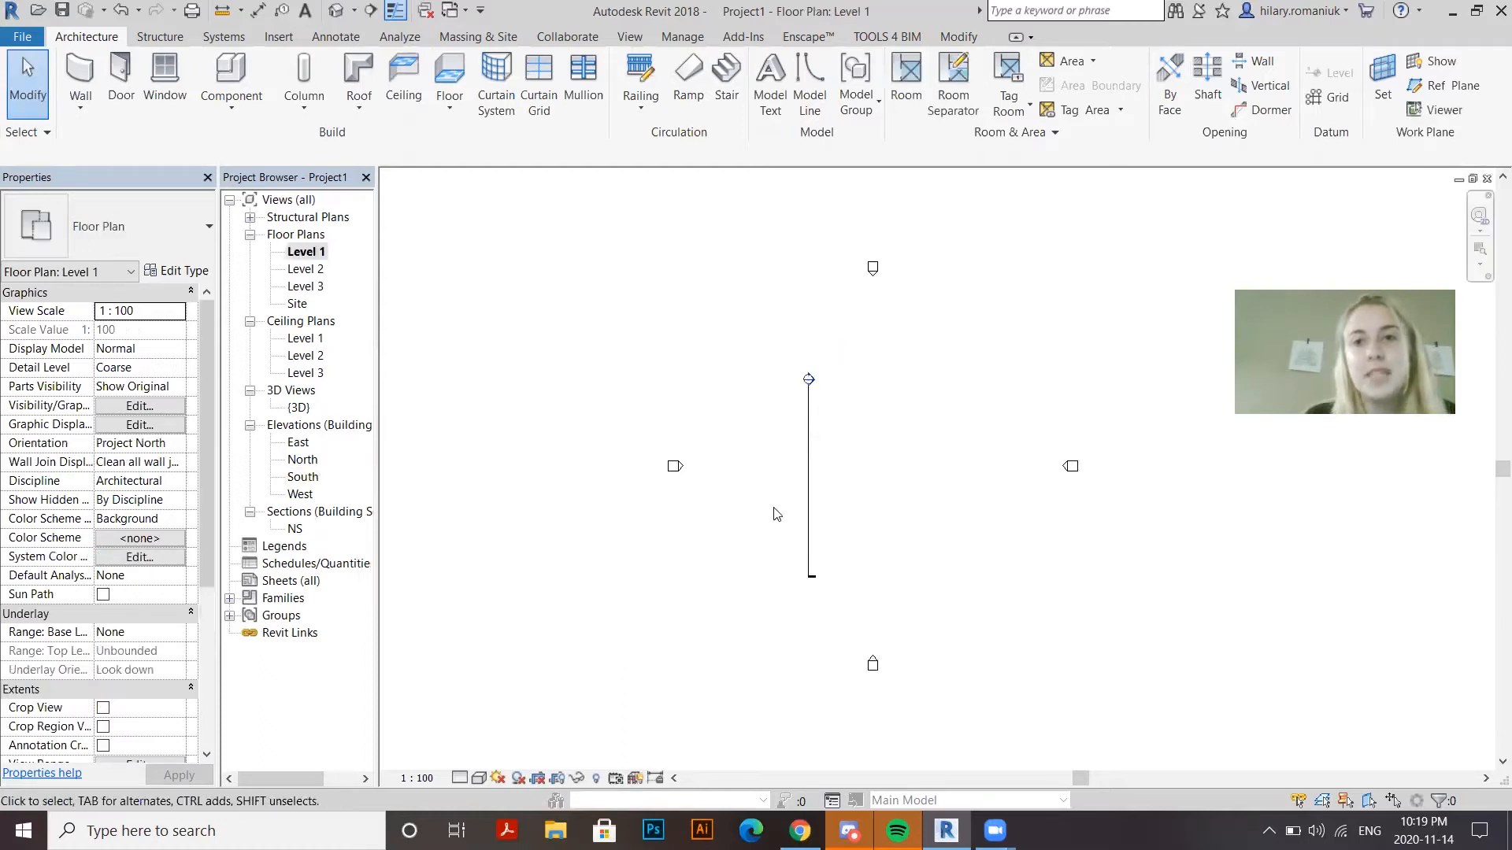
pyautogui.click(1330, 98)
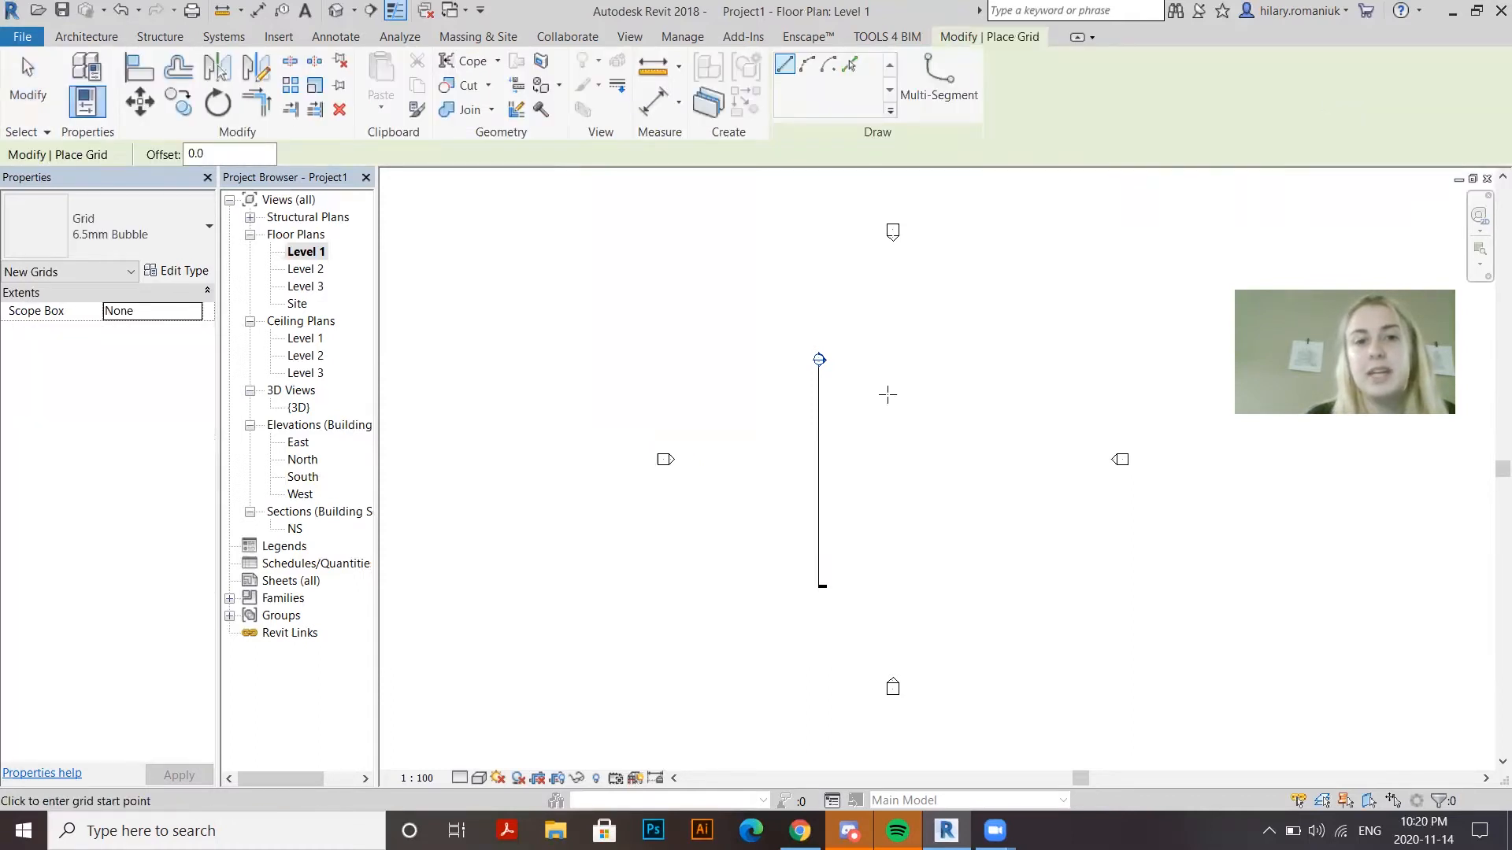
pyautogui.click(760, 425)
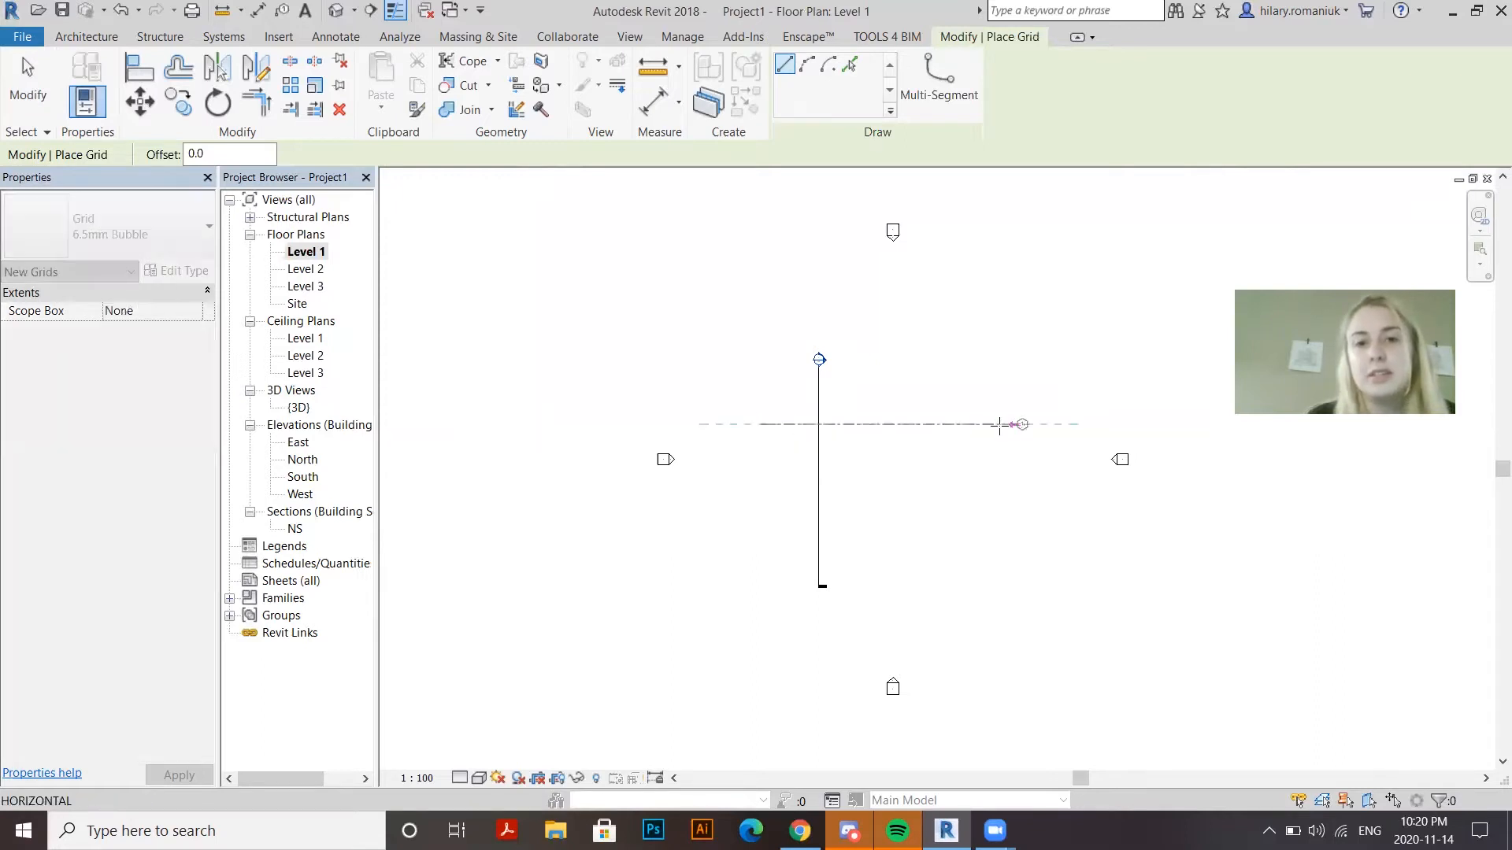
pyautogui.click(999, 425)
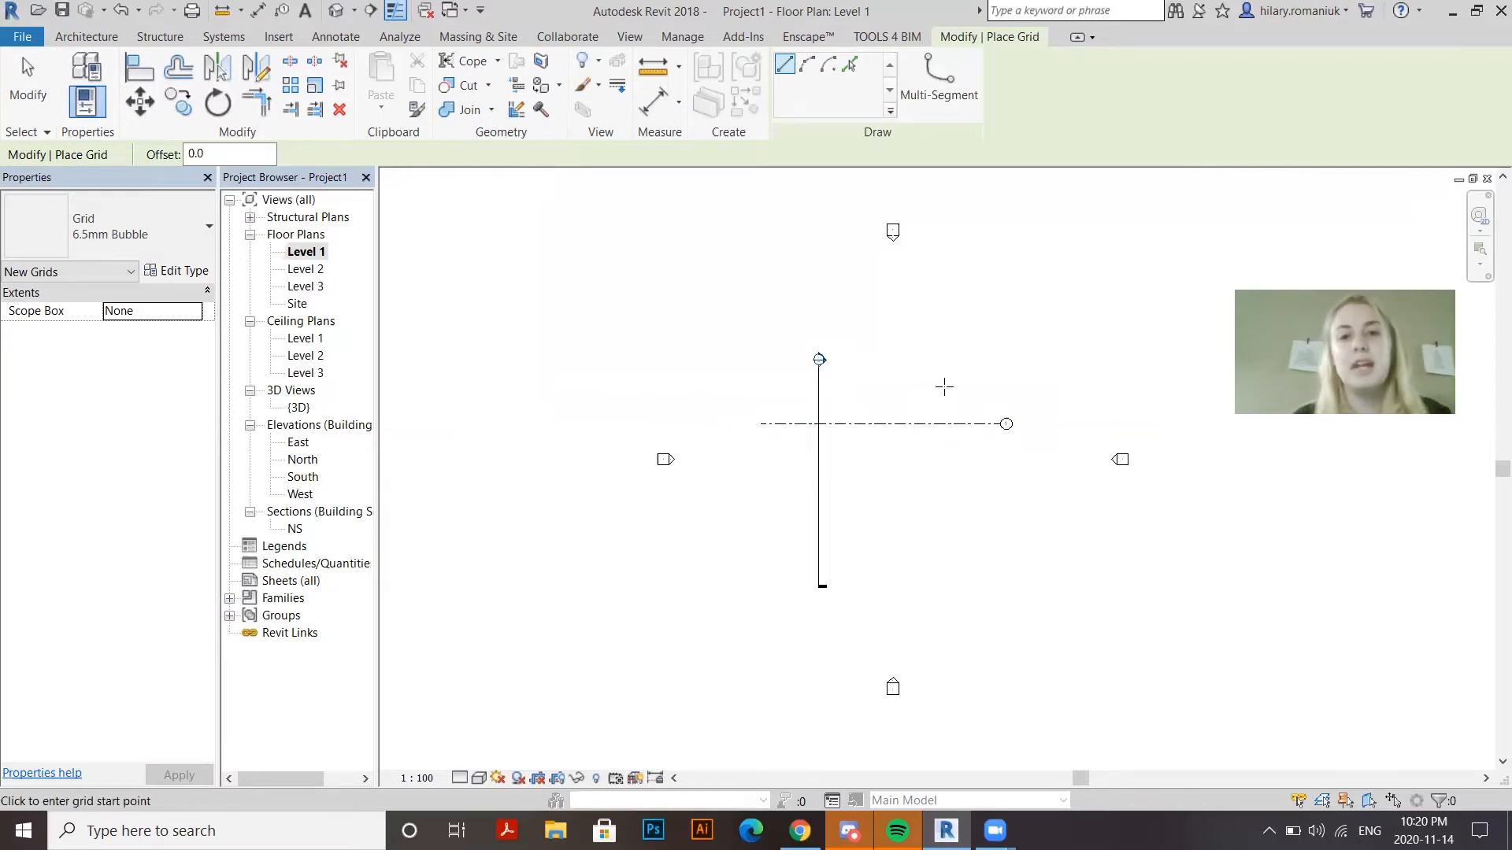
# Draw a vertical grid line from top to bottom, crossing the horizontal grid near its bubble end
pyautogui.click(944, 381)
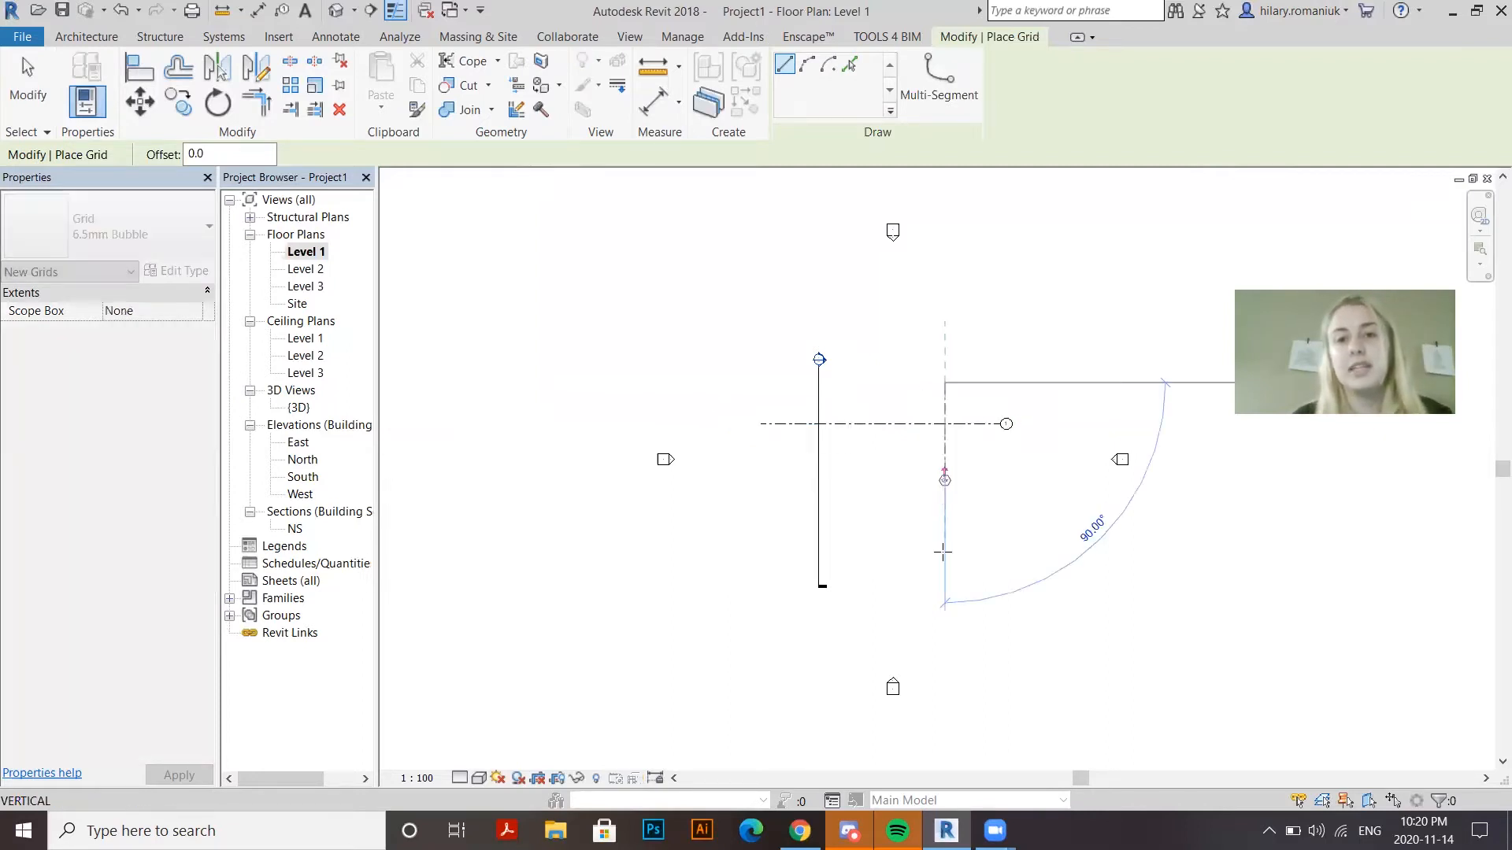
pyautogui.click(944, 607)
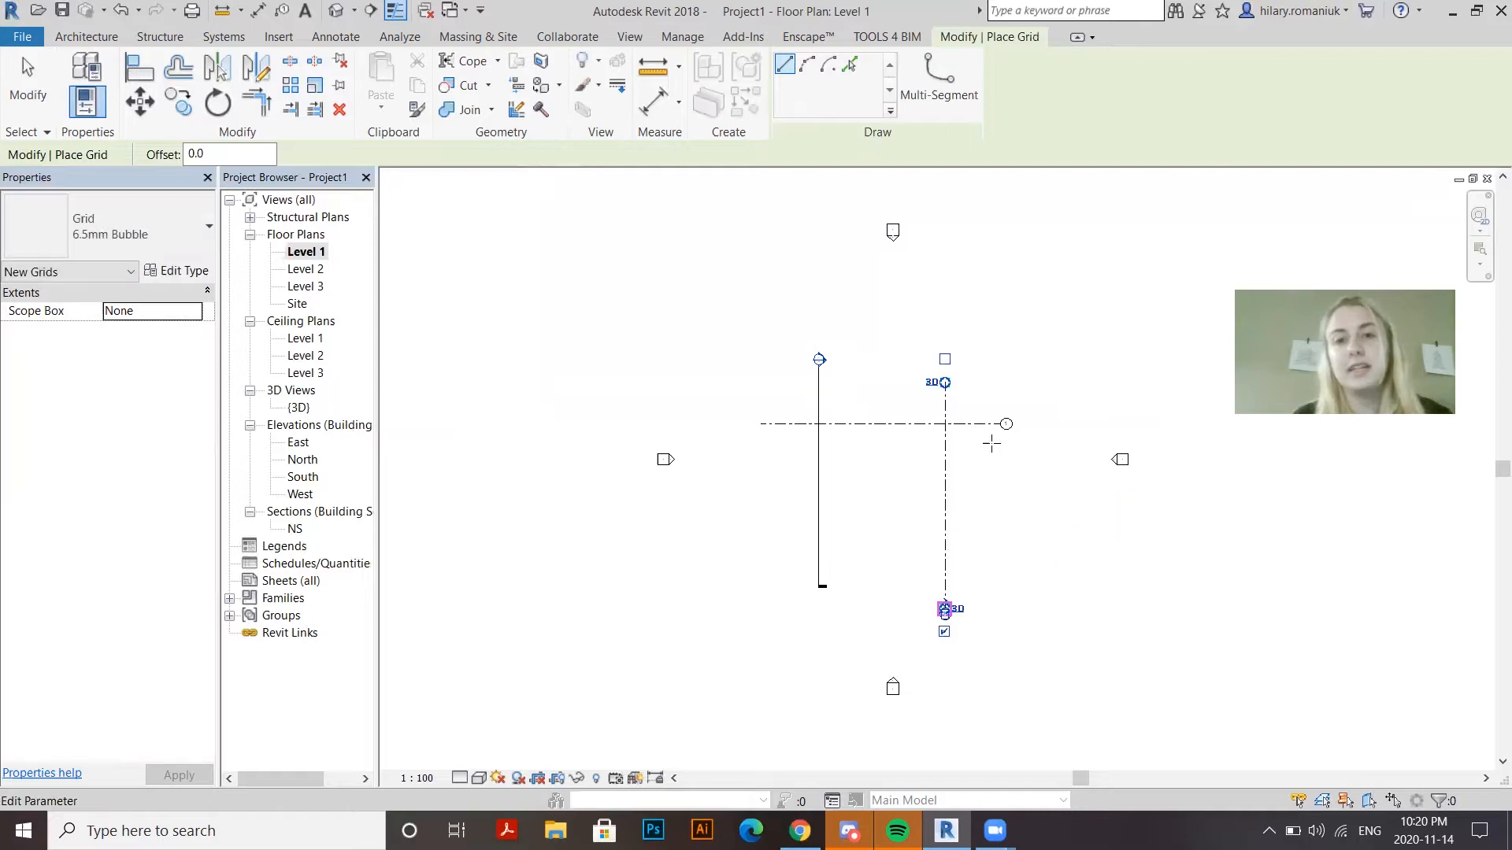
pyautogui.scroll(2, 946, 443)
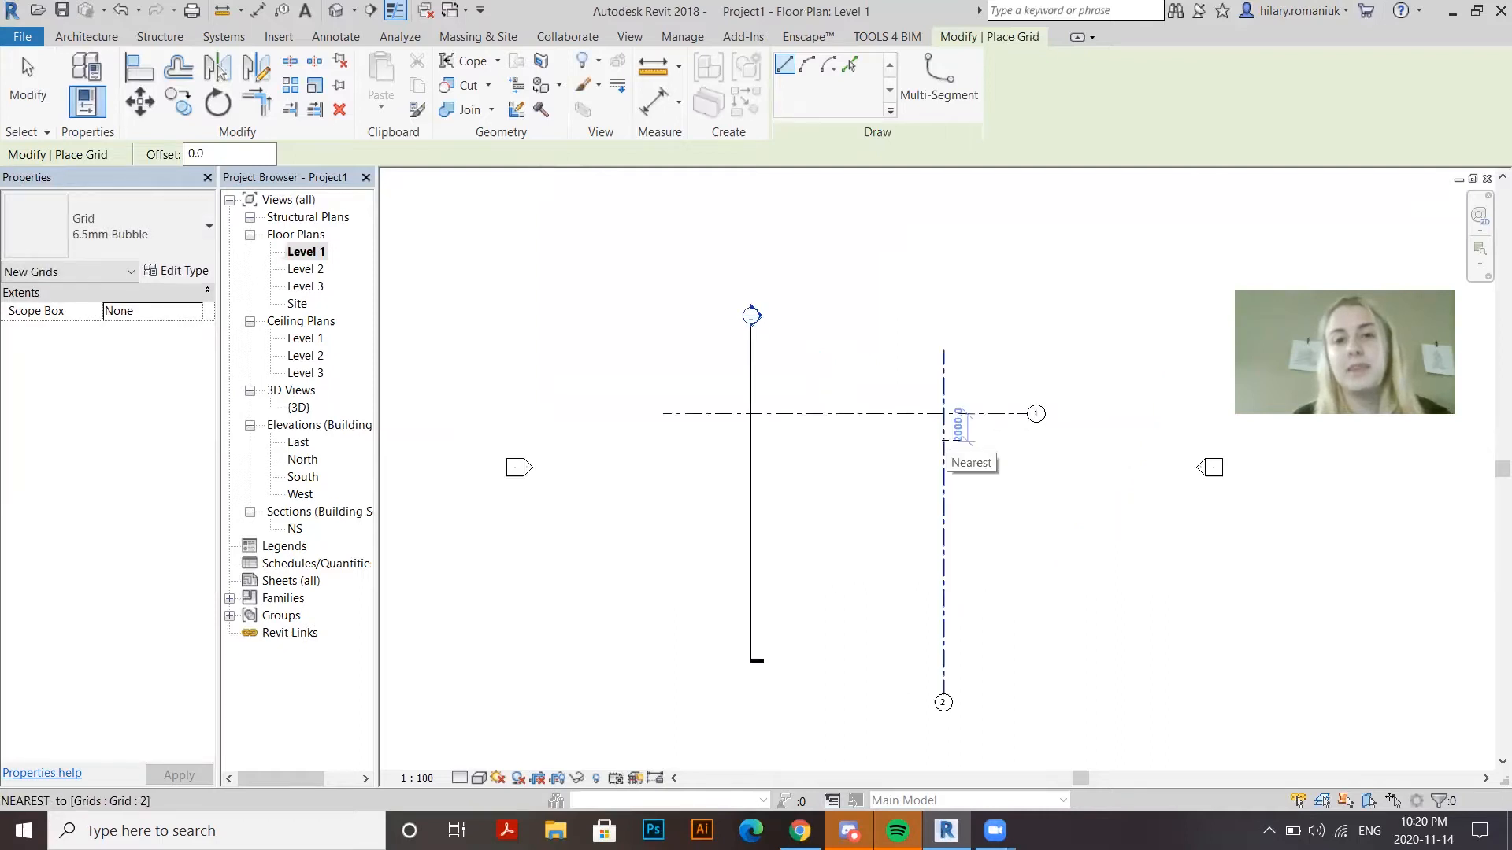
pyautogui.scroll(-1, 1008, 502)
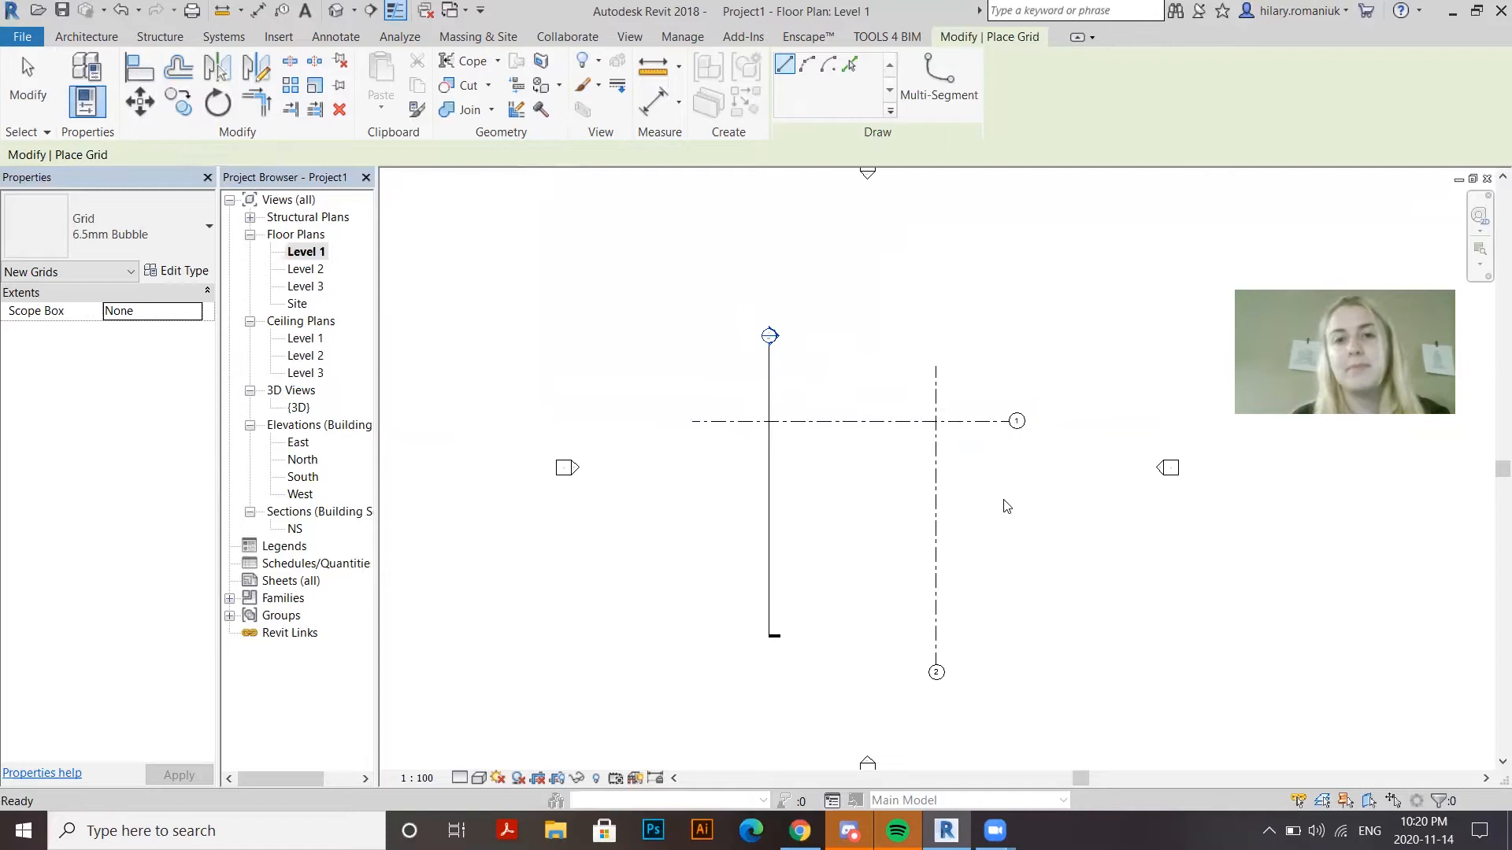
pyautogui.press('Escape')
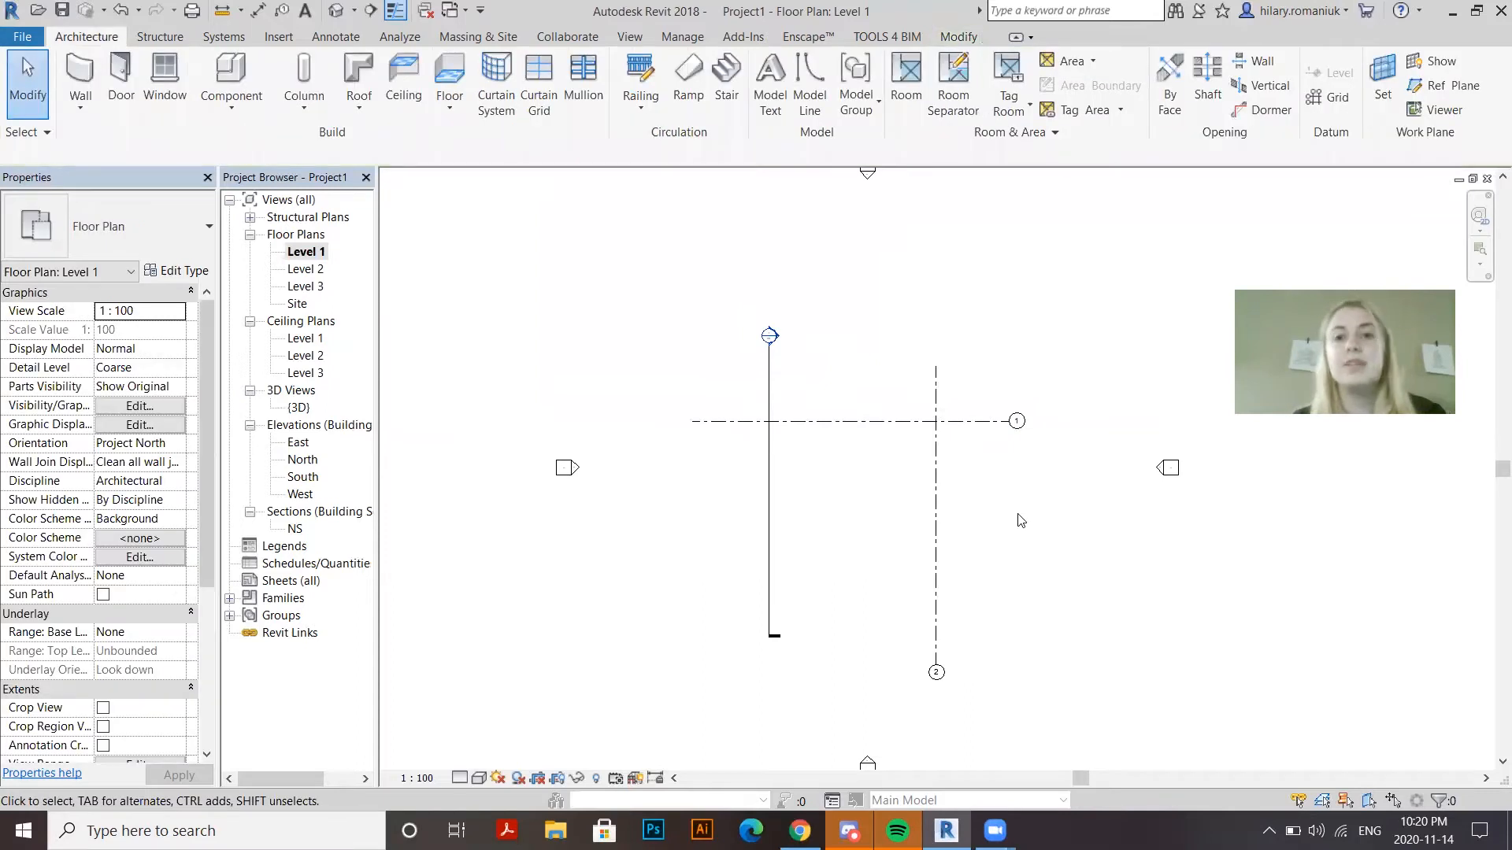
# Array the horizontal grid line downward as a grouped linear array of 2, spaced 4000 mm apart
pyautogui.click(968, 433)
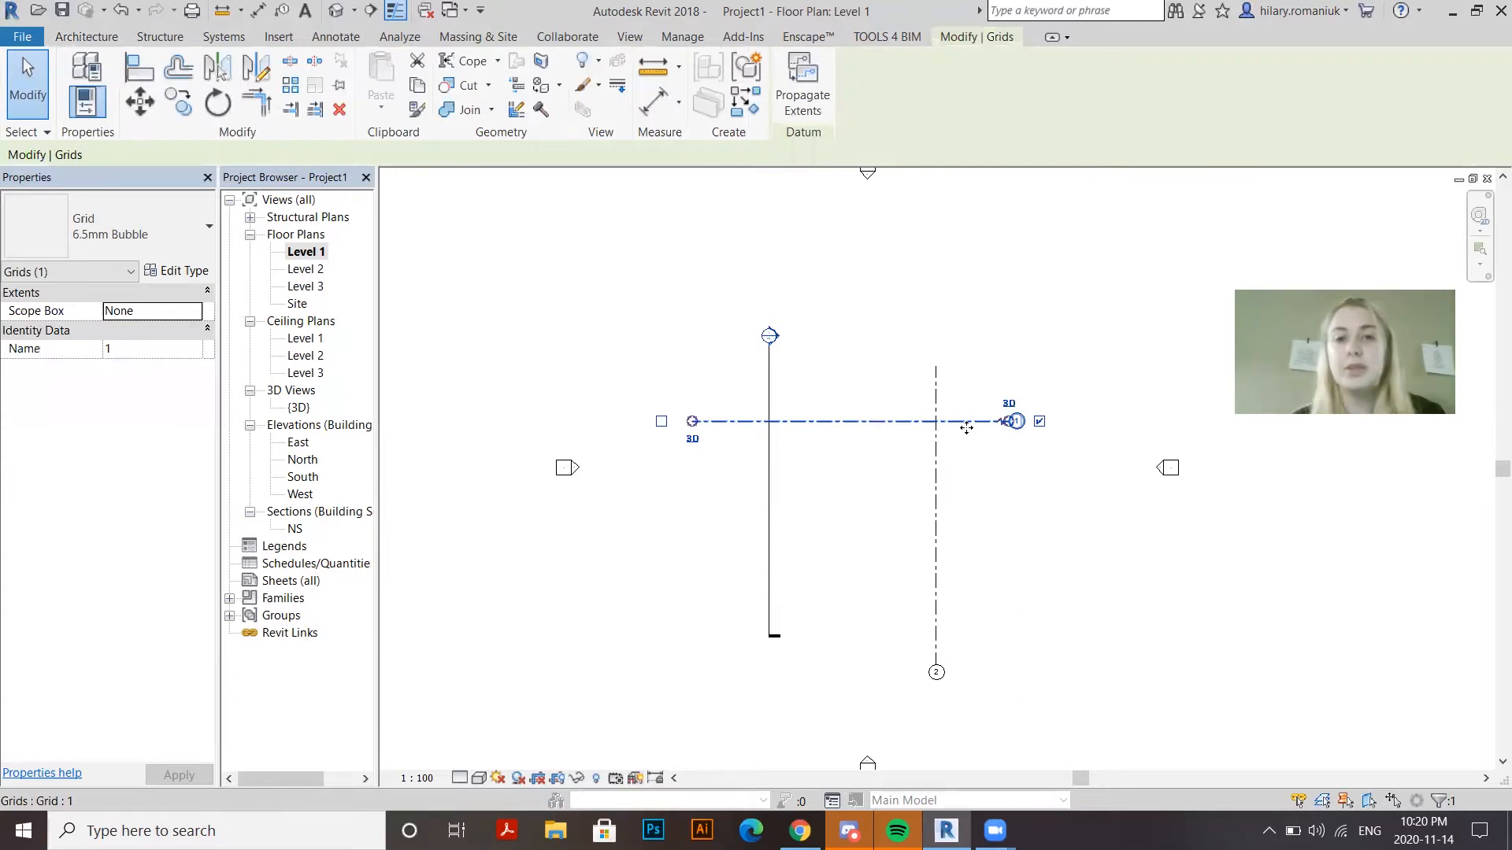
pyautogui.click(291, 86)
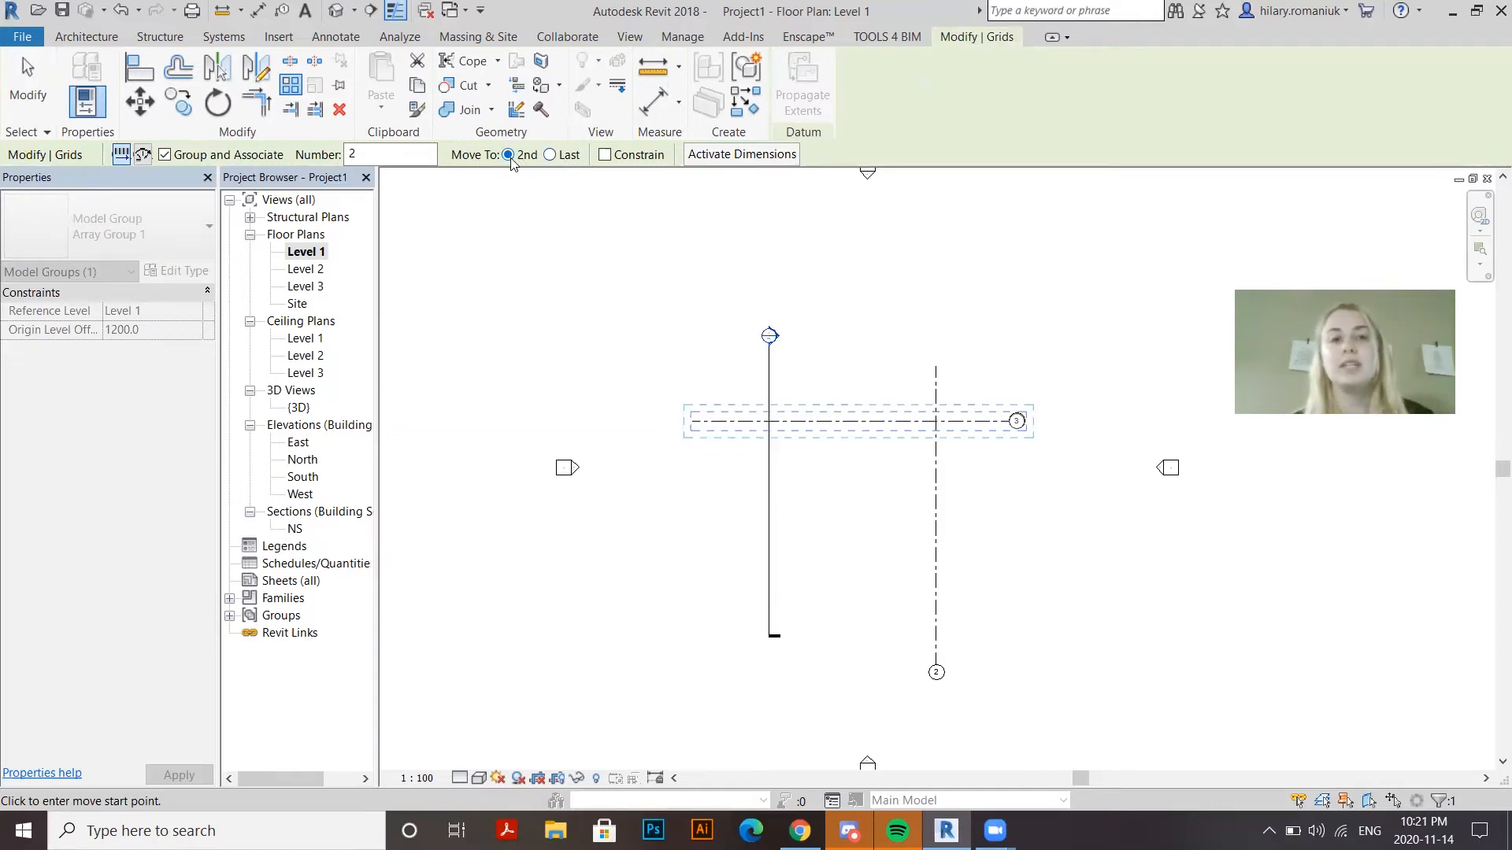
pyautogui.click(878, 423)
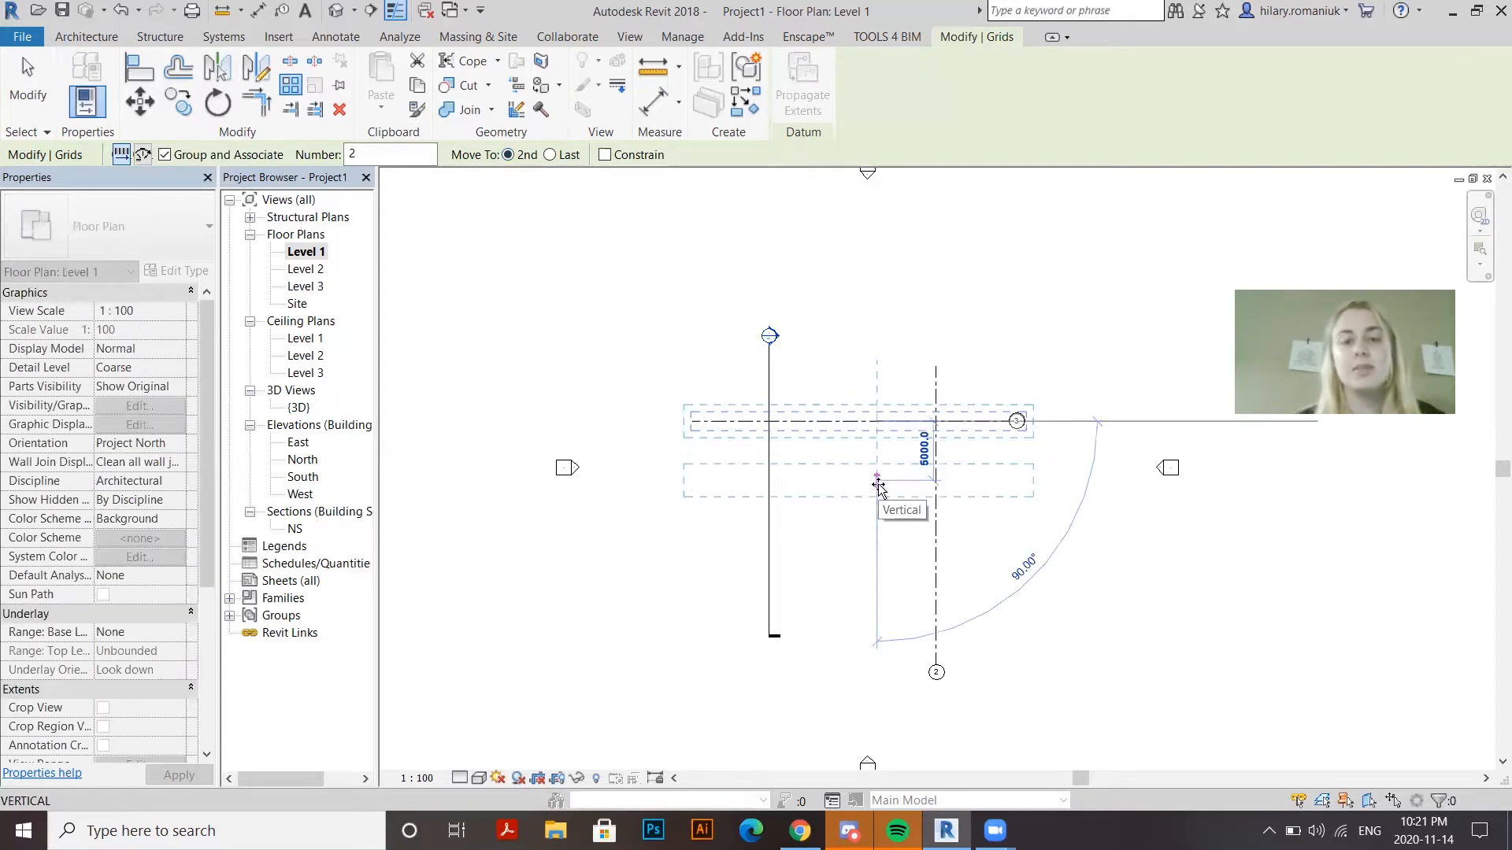
pyautogui.write('4000')
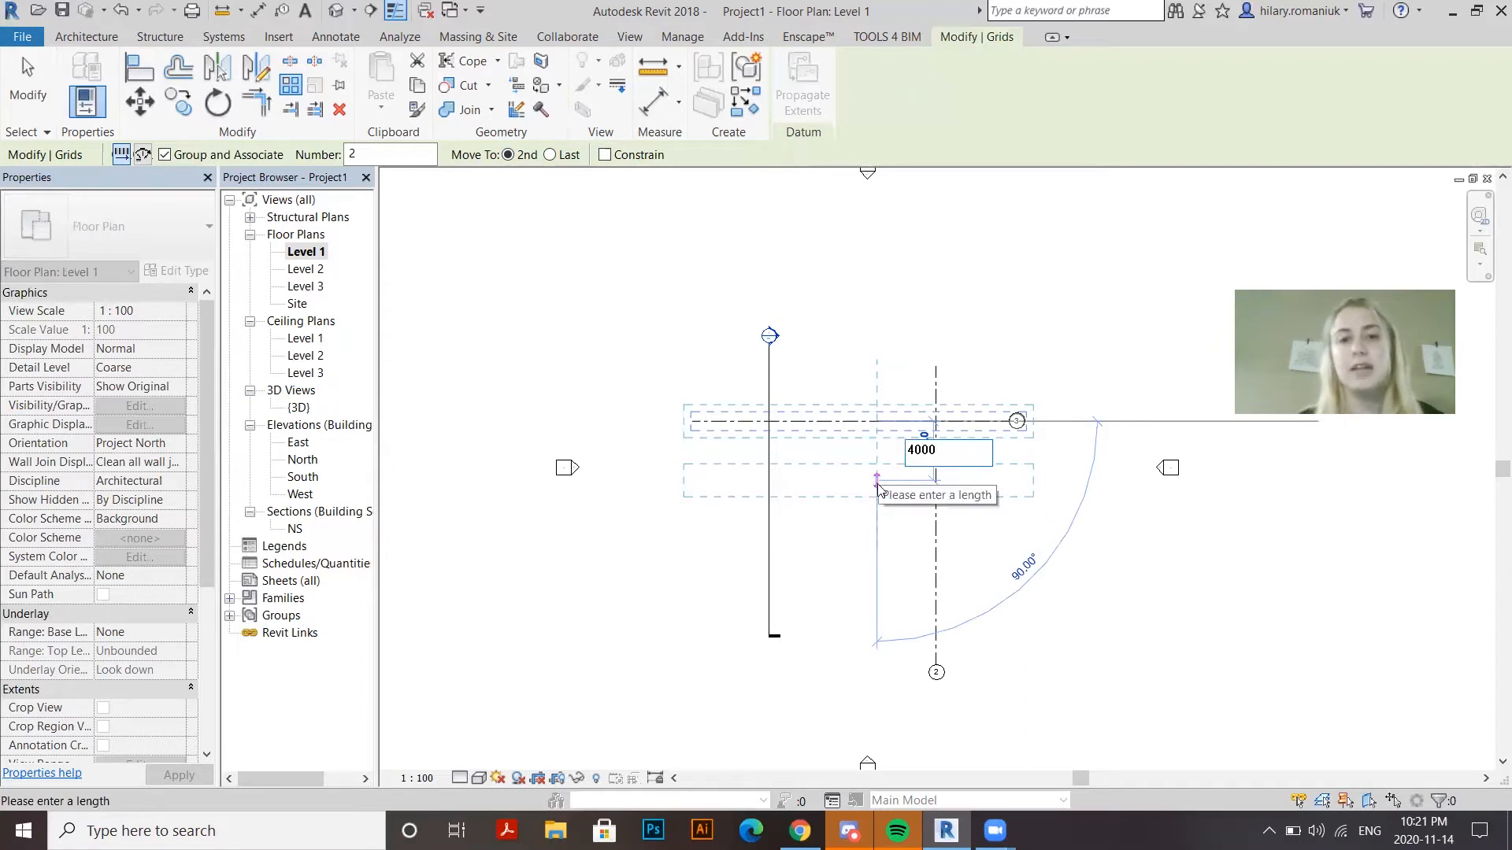
pyautogui.press('Return')
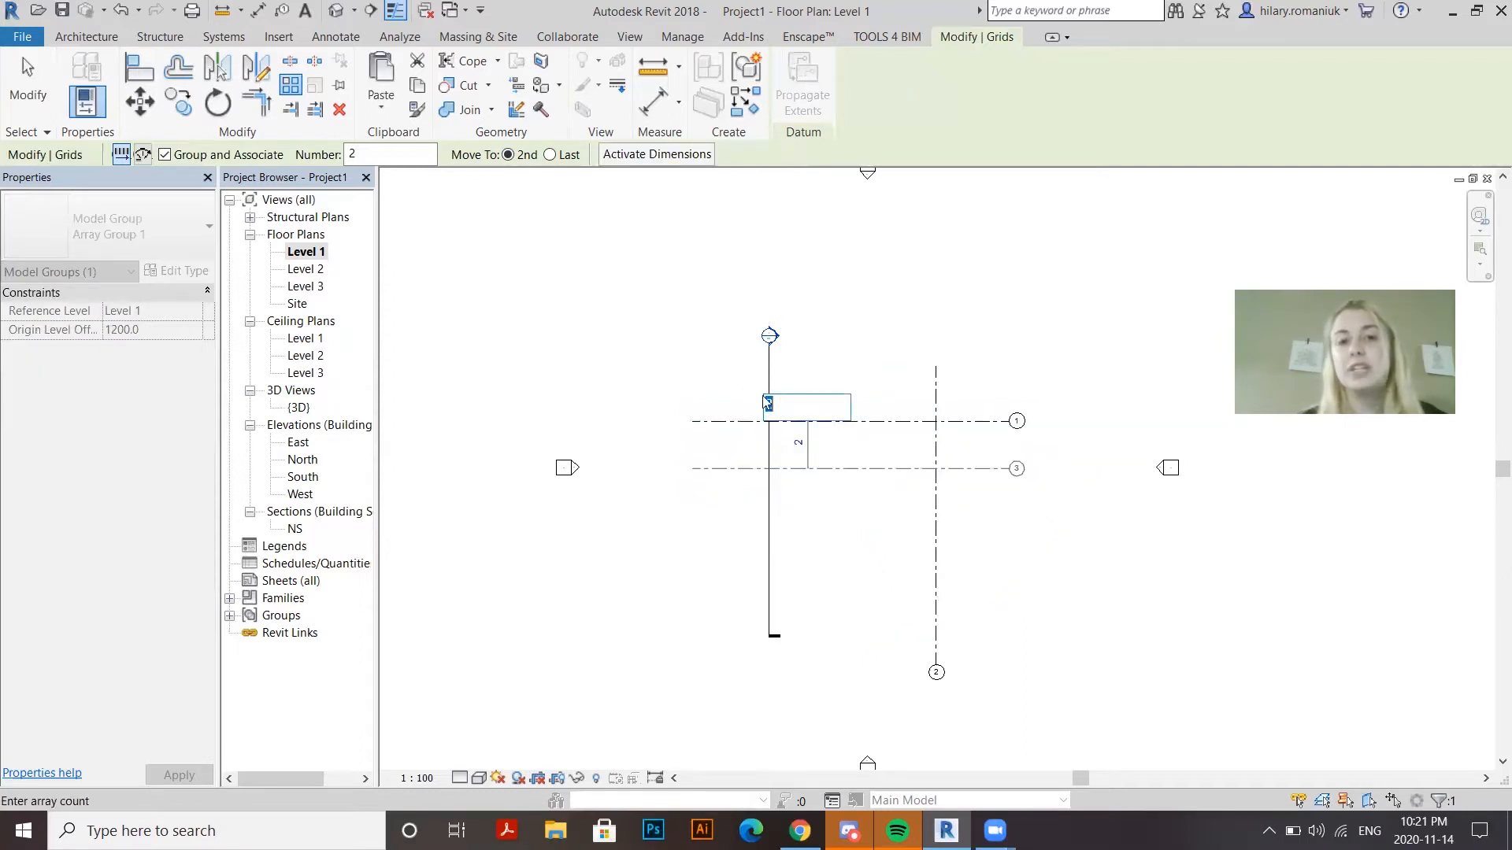
pyautogui.press('Return')
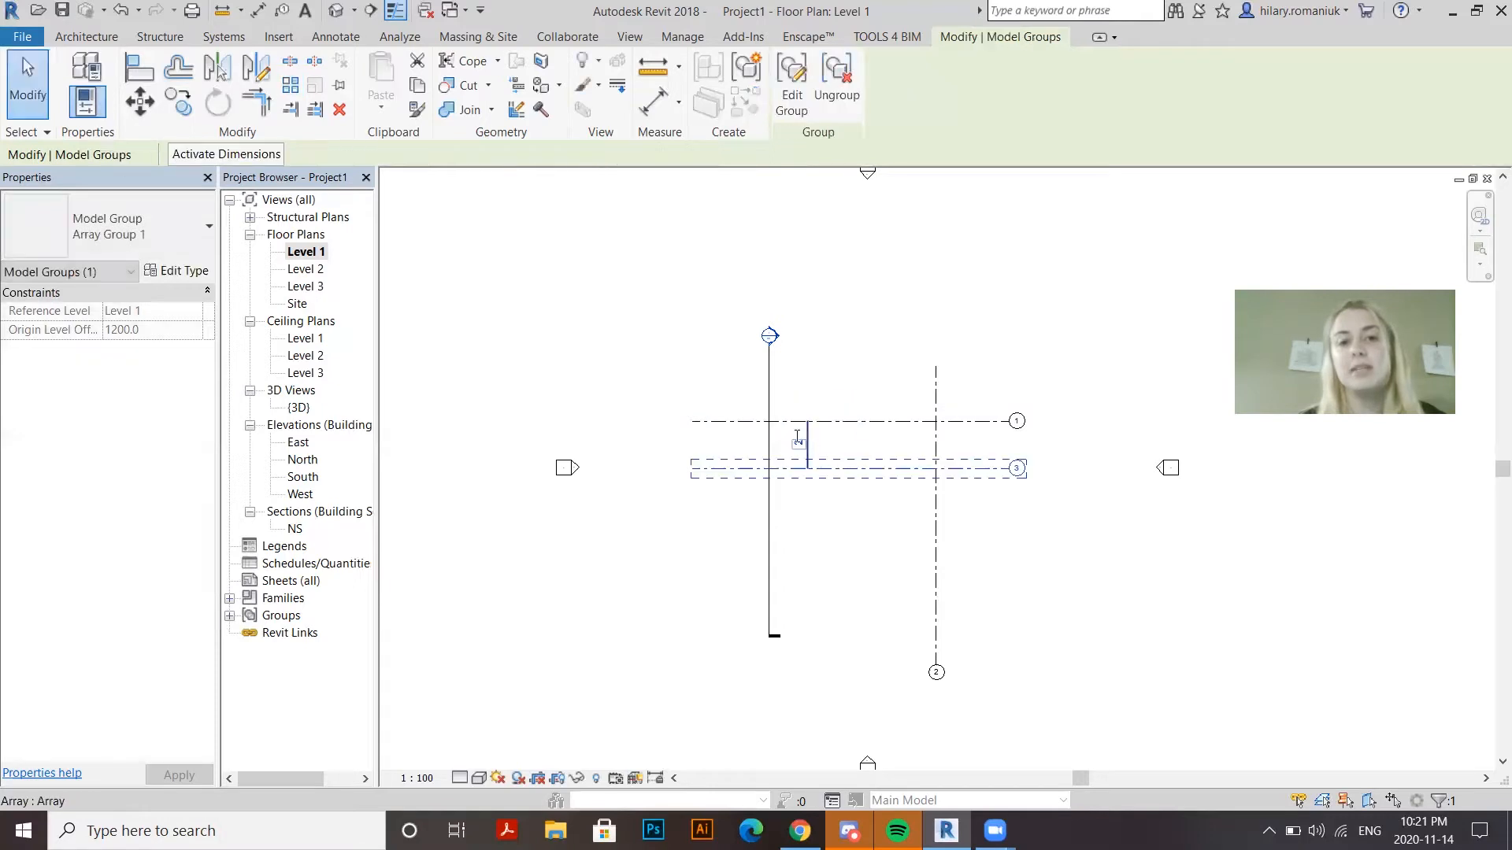
# Set the grid array count to 4 and ungroup the topmost grid line of the array
pyautogui.click(797, 439)
pyautogui.write('4')
pyautogui.press('Return')
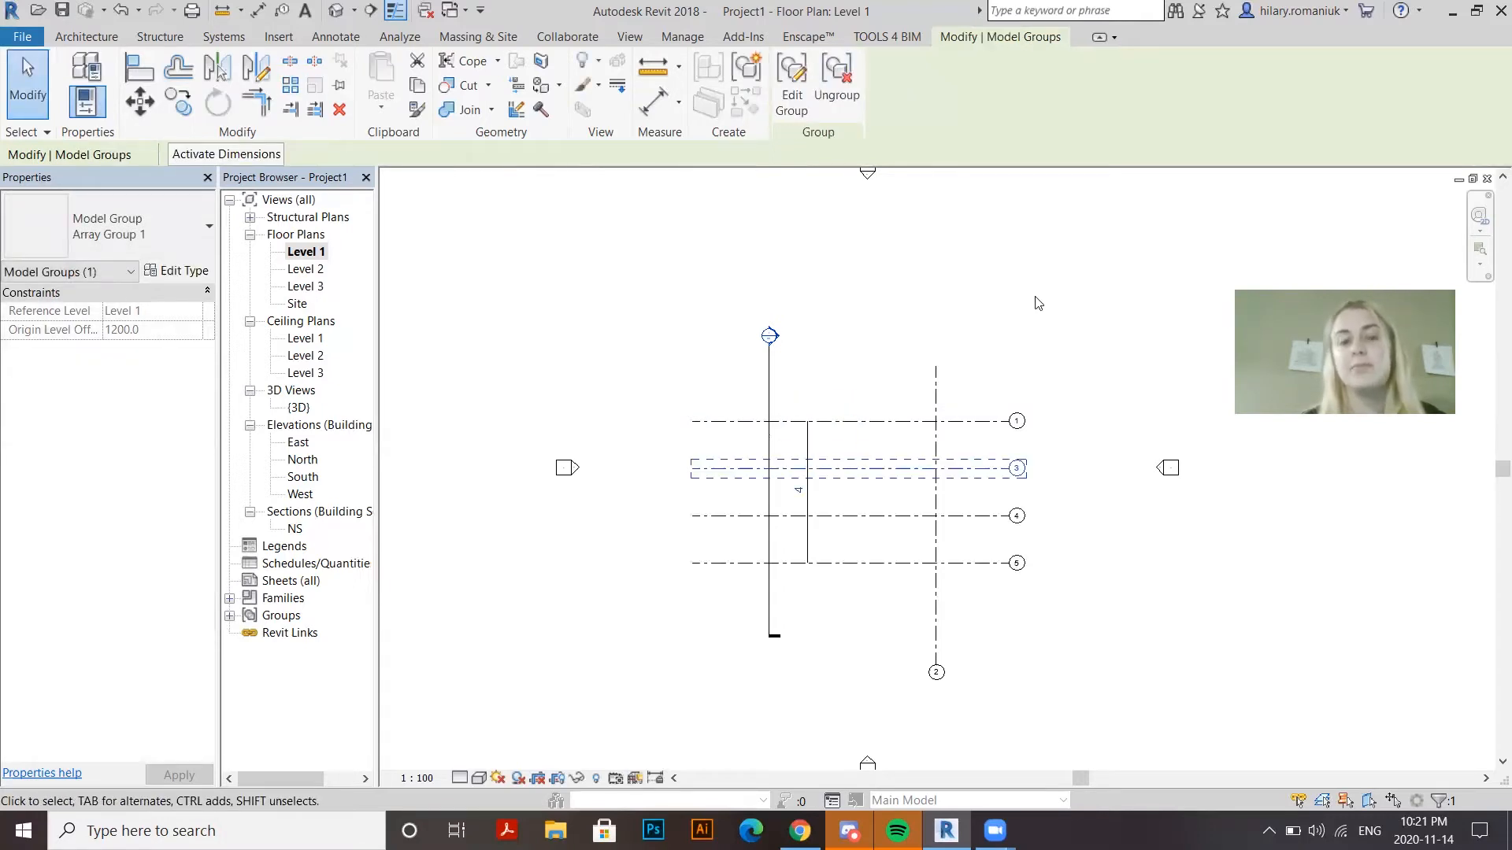
pyautogui.click(1037, 303)
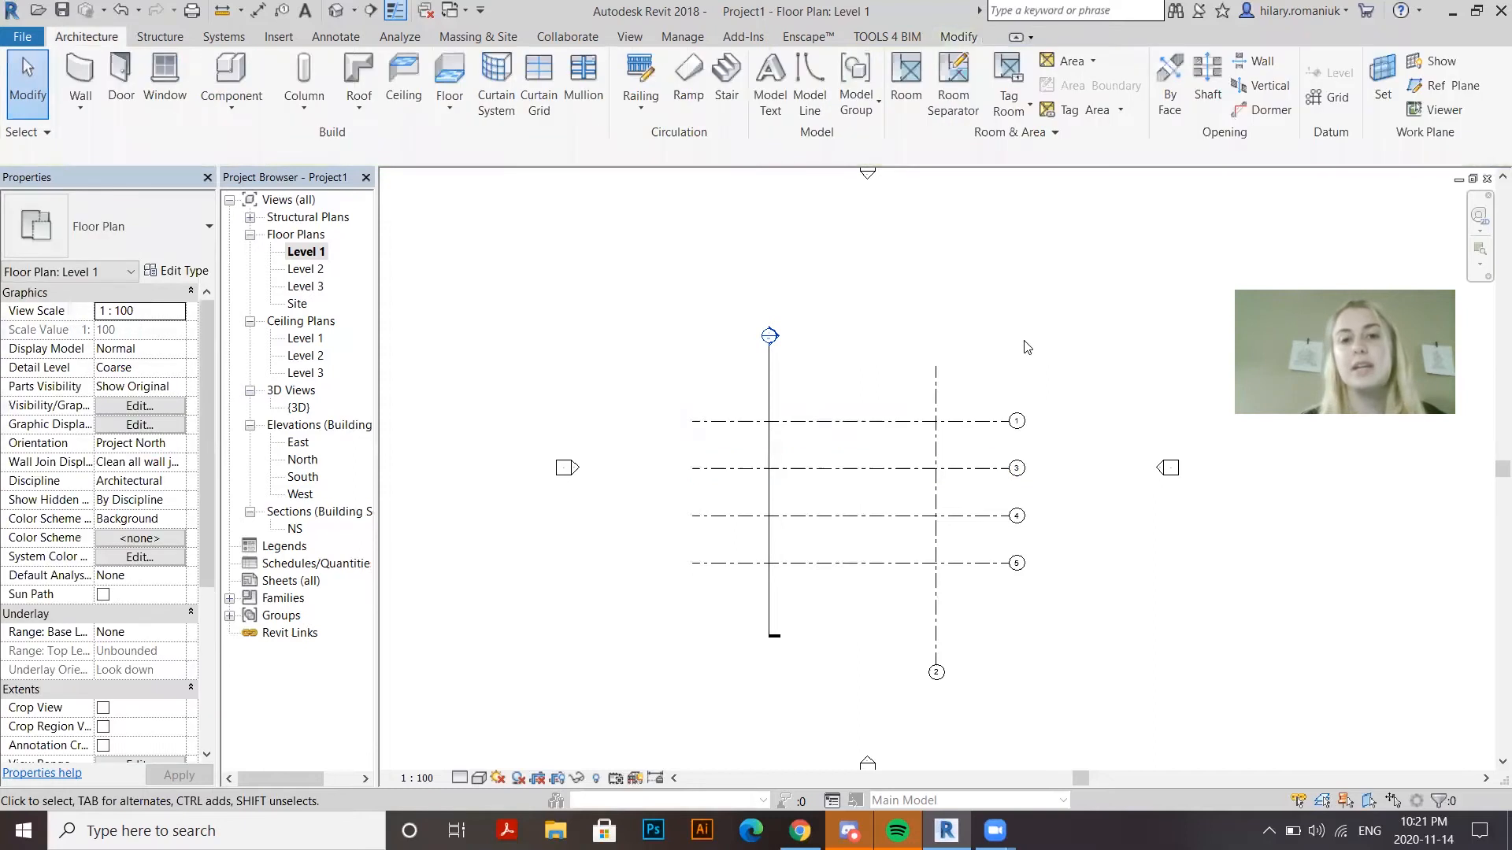
pyautogui.click(980, 426)
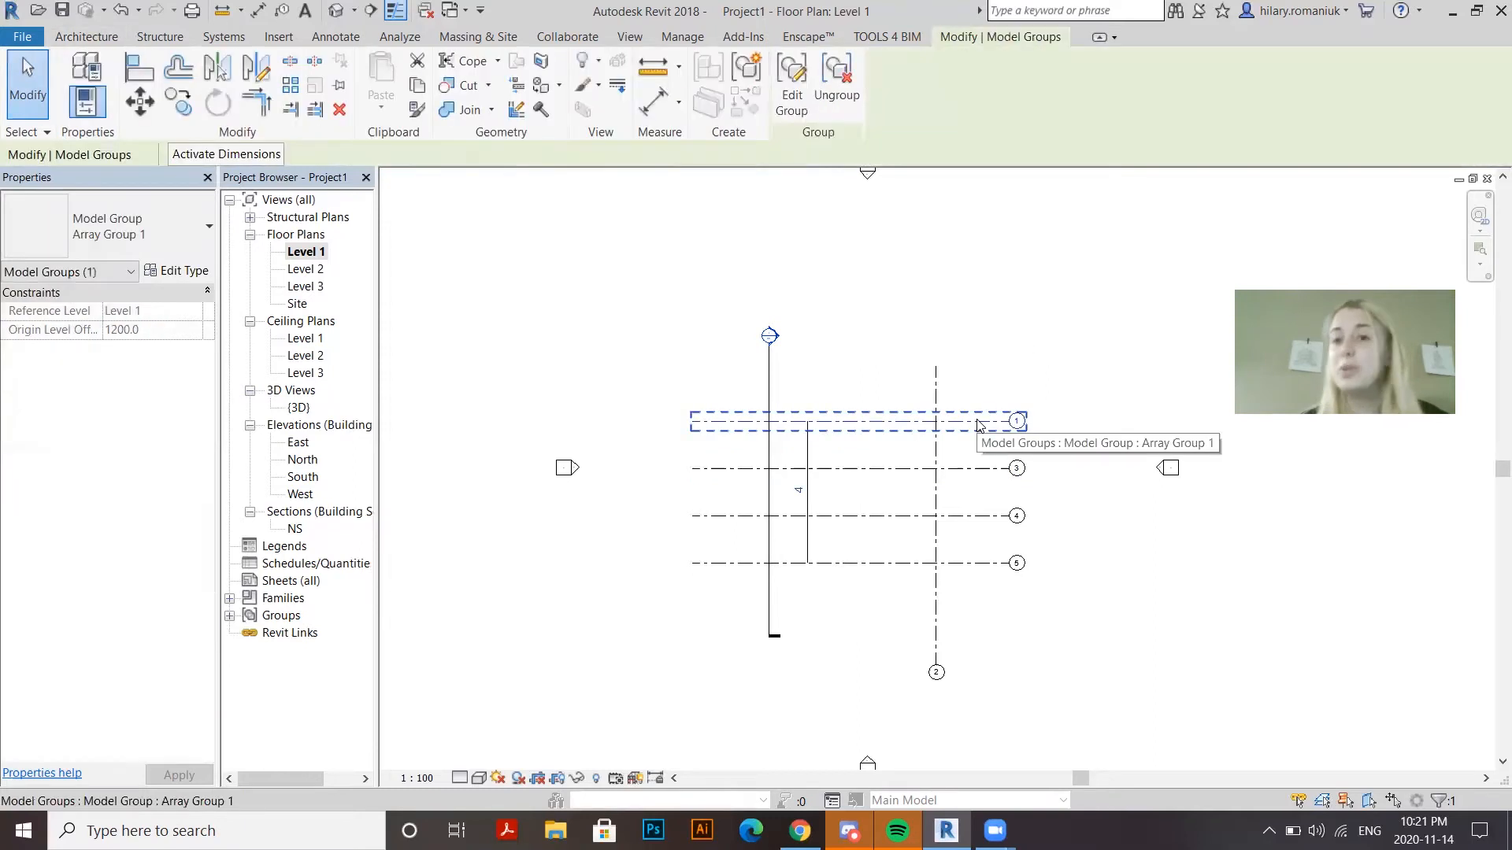
pyautogui.click(853, 98)
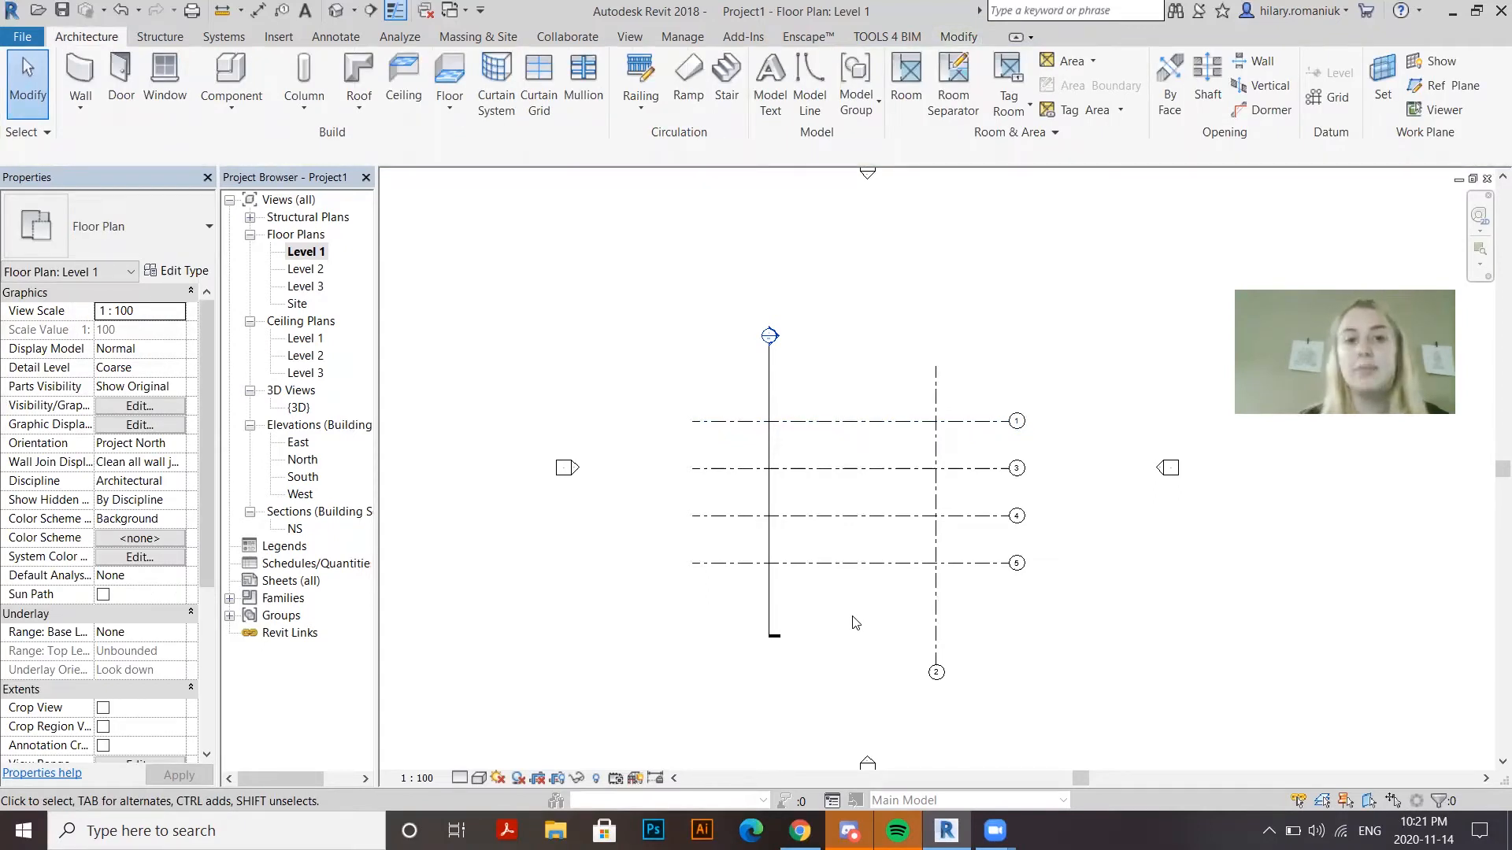
# Place a vertical W250X73 structural column at the intersection of grids 1 and 2
pyautogui.click(299, 73)
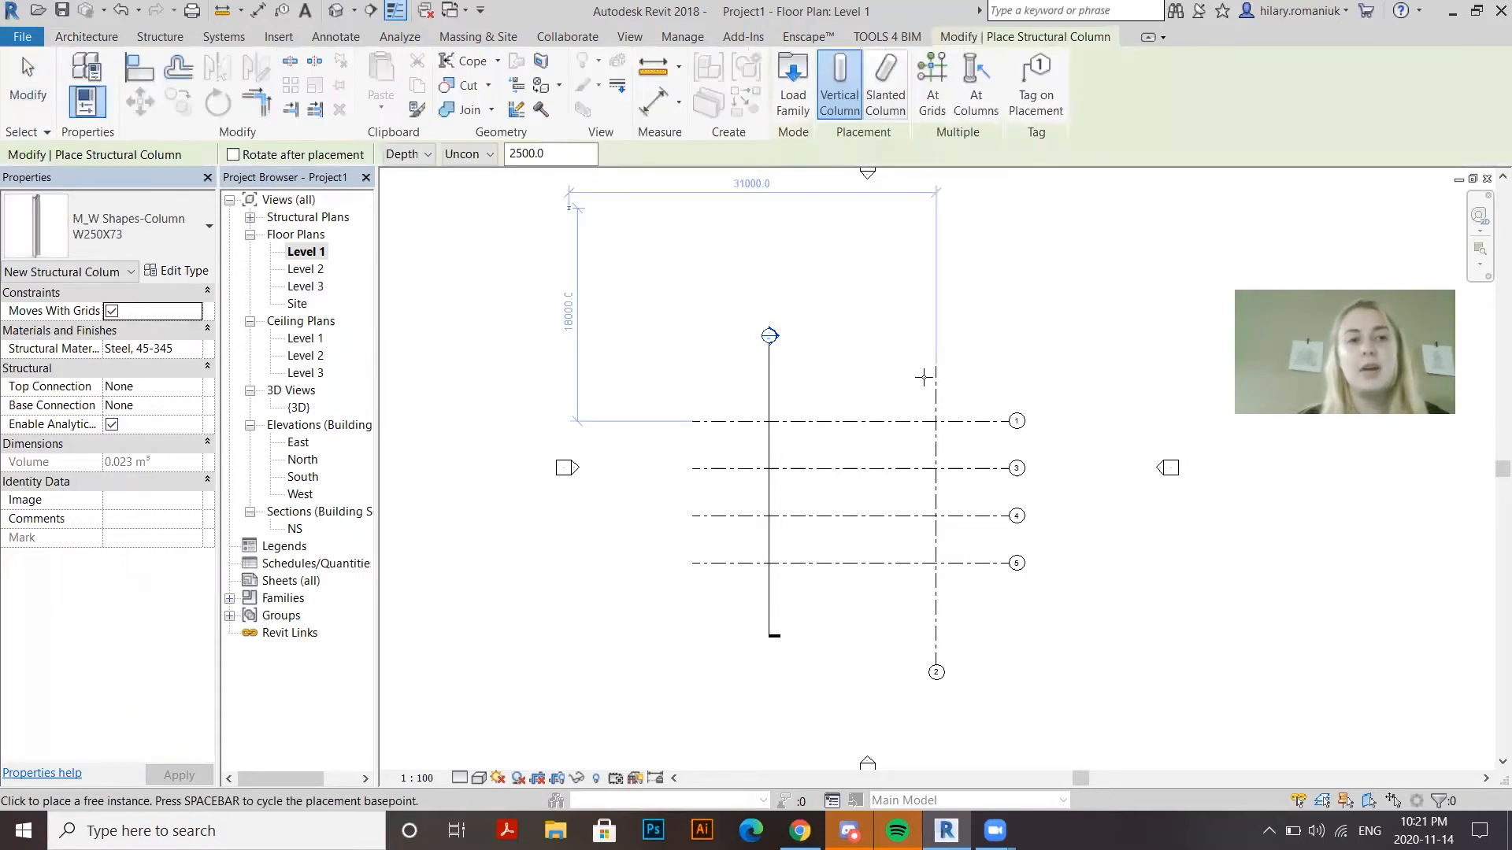
pyautogui.scroll(2, 924, 378)
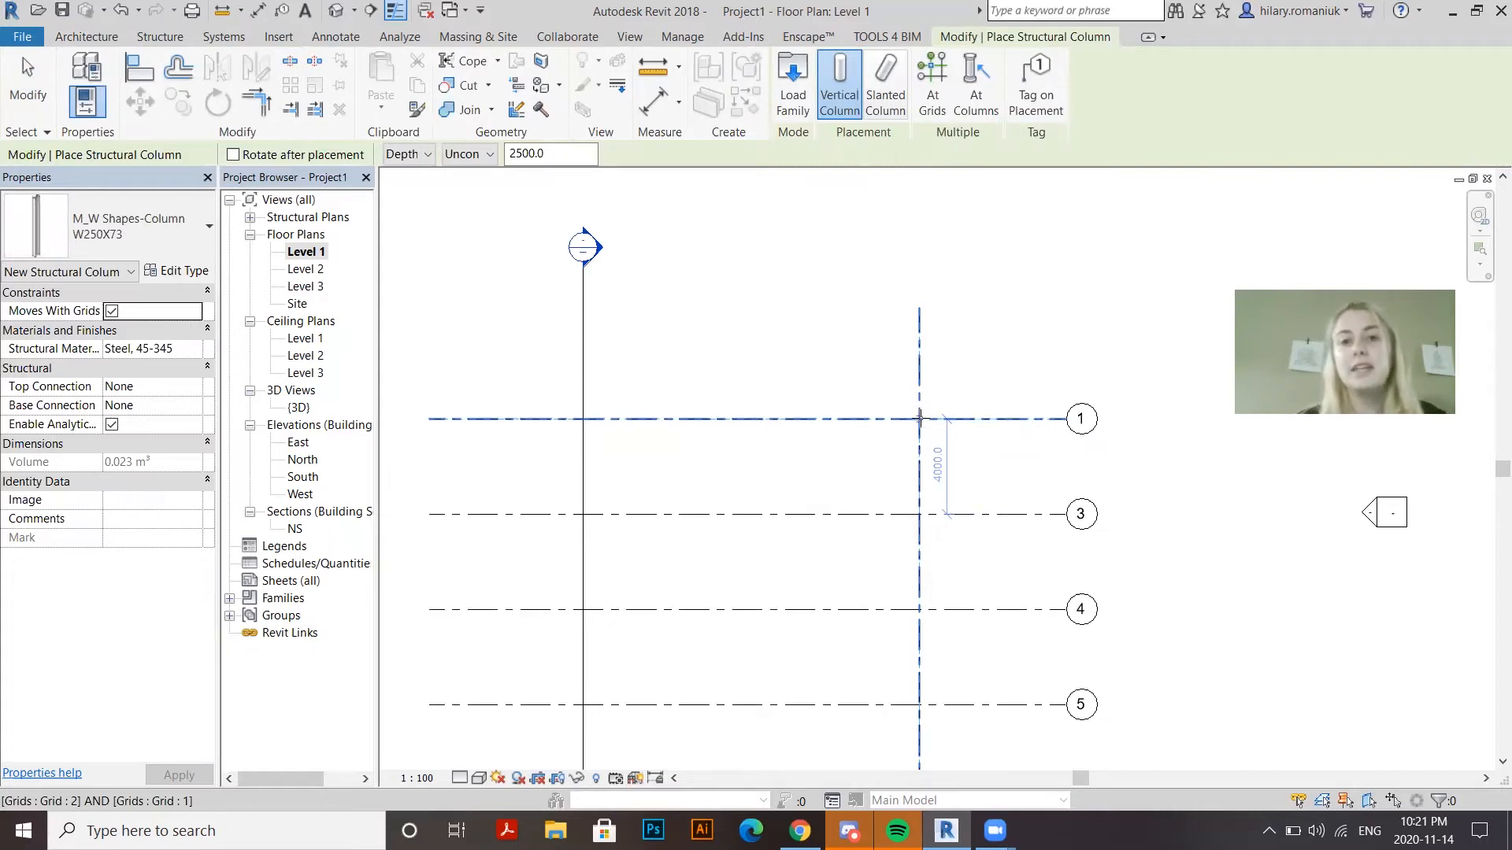
pyautogui.click(920, 418)
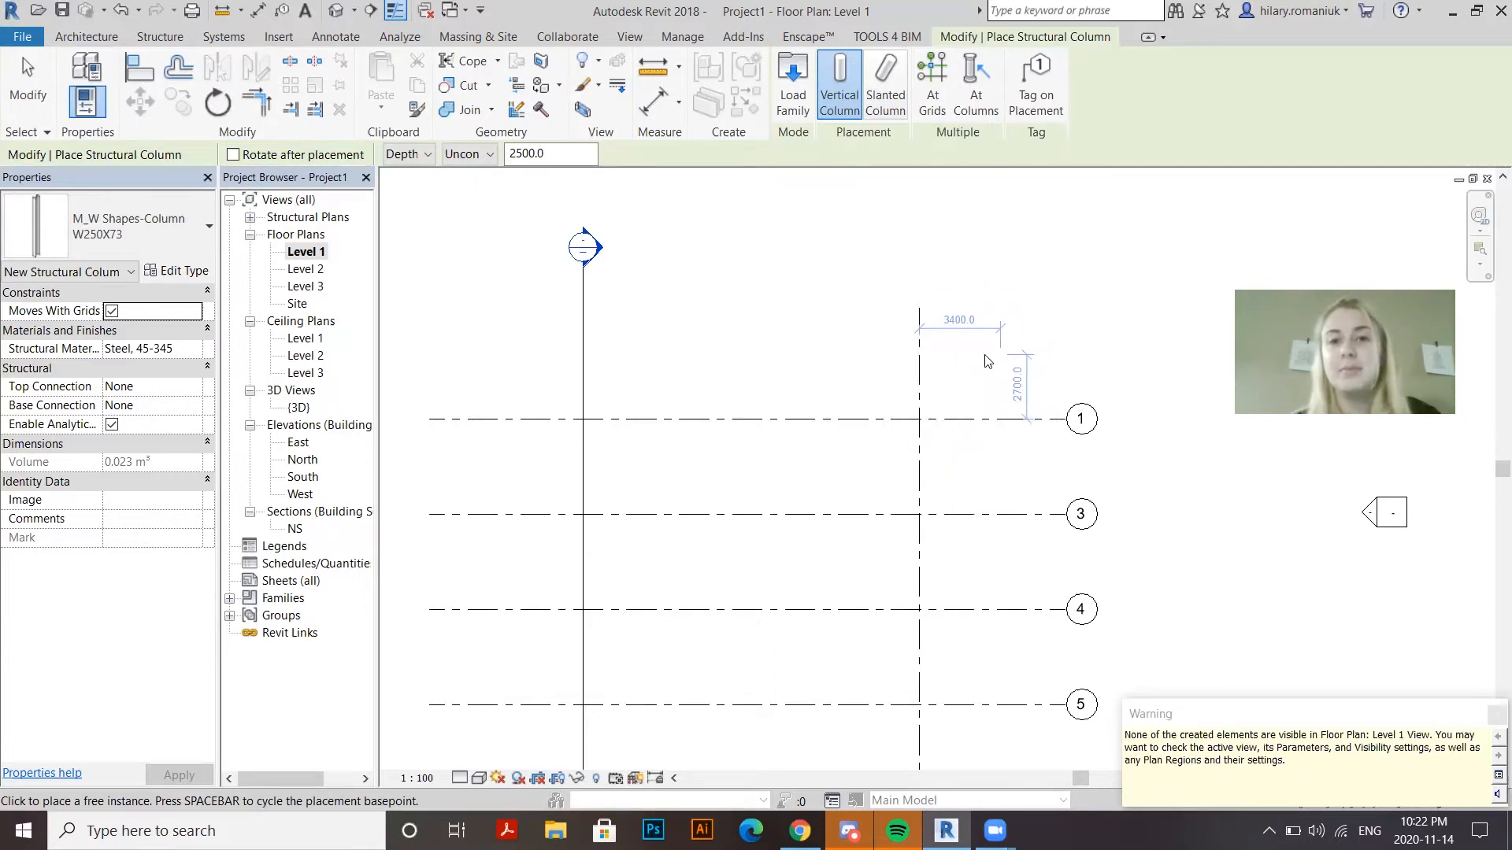
pyautogui.press('Escape')
pyautogui.press('Escape')
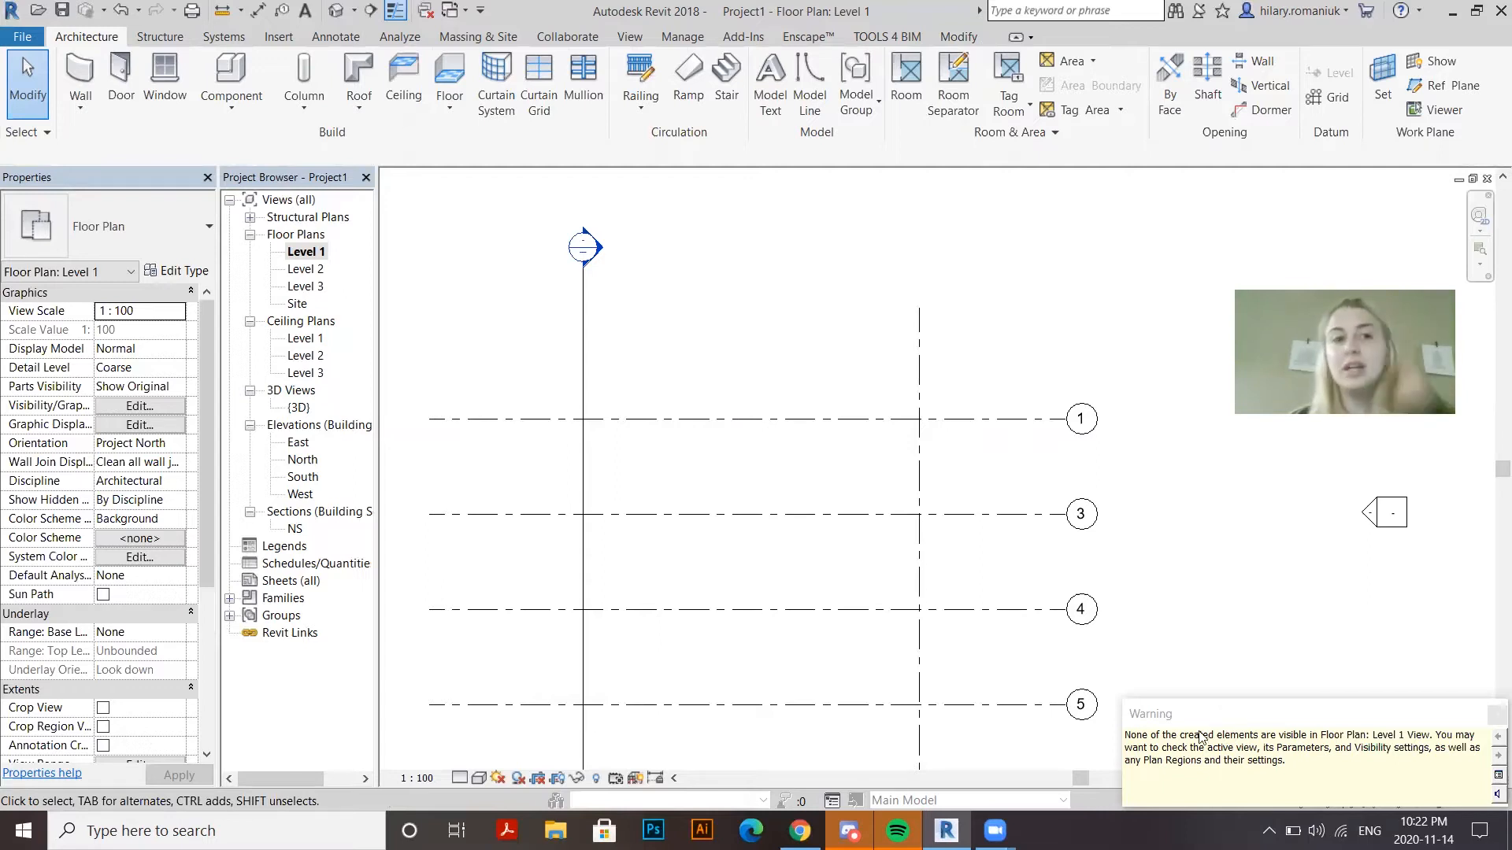
# Open the {3D} view, fit the whole model in it and select the structural column
pyautogui.doubleClick(298, 408)
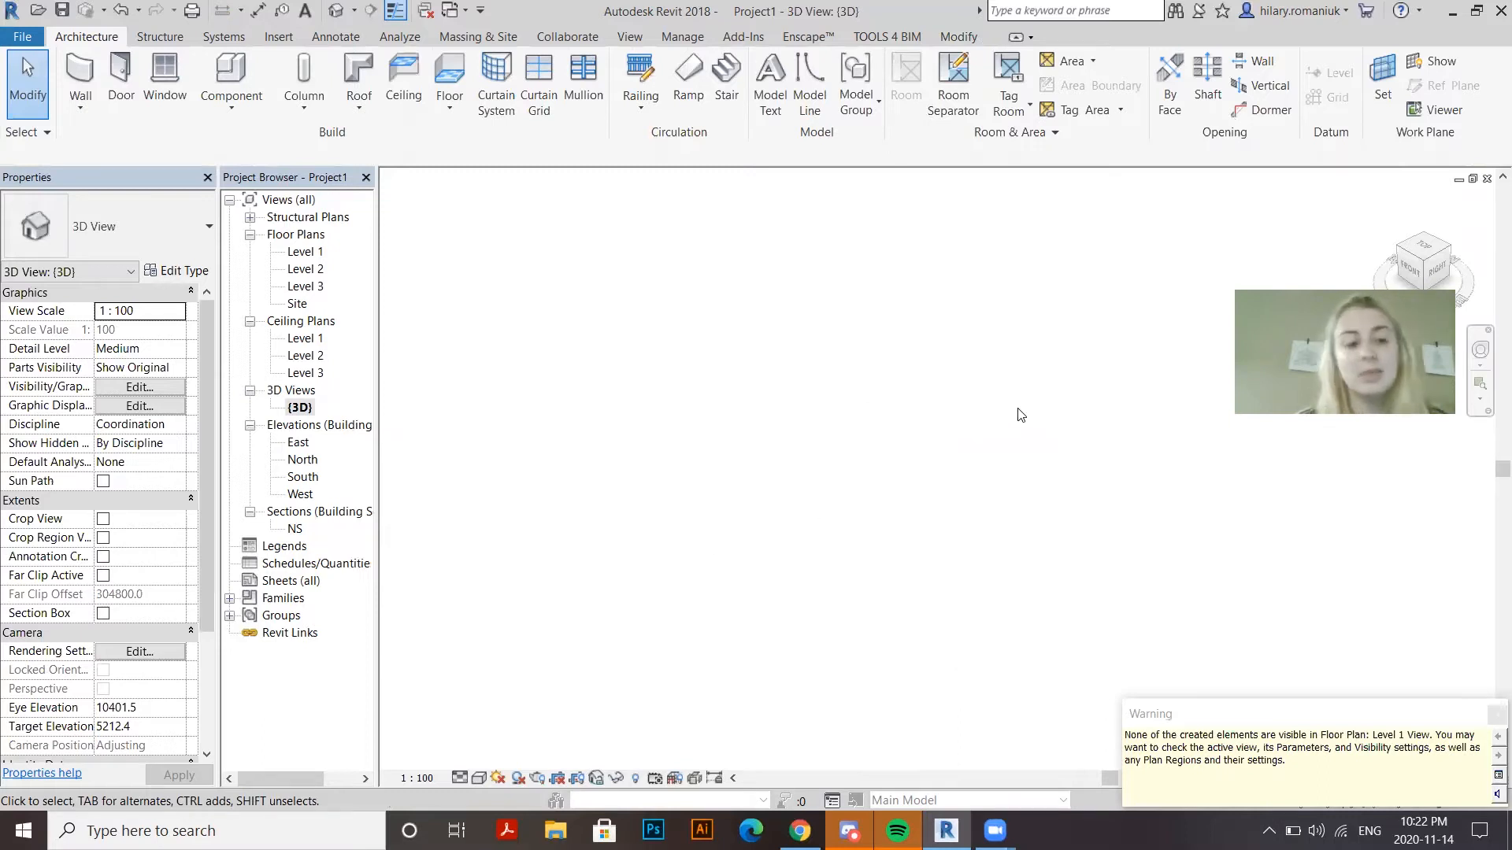
pyautogui.press('z')
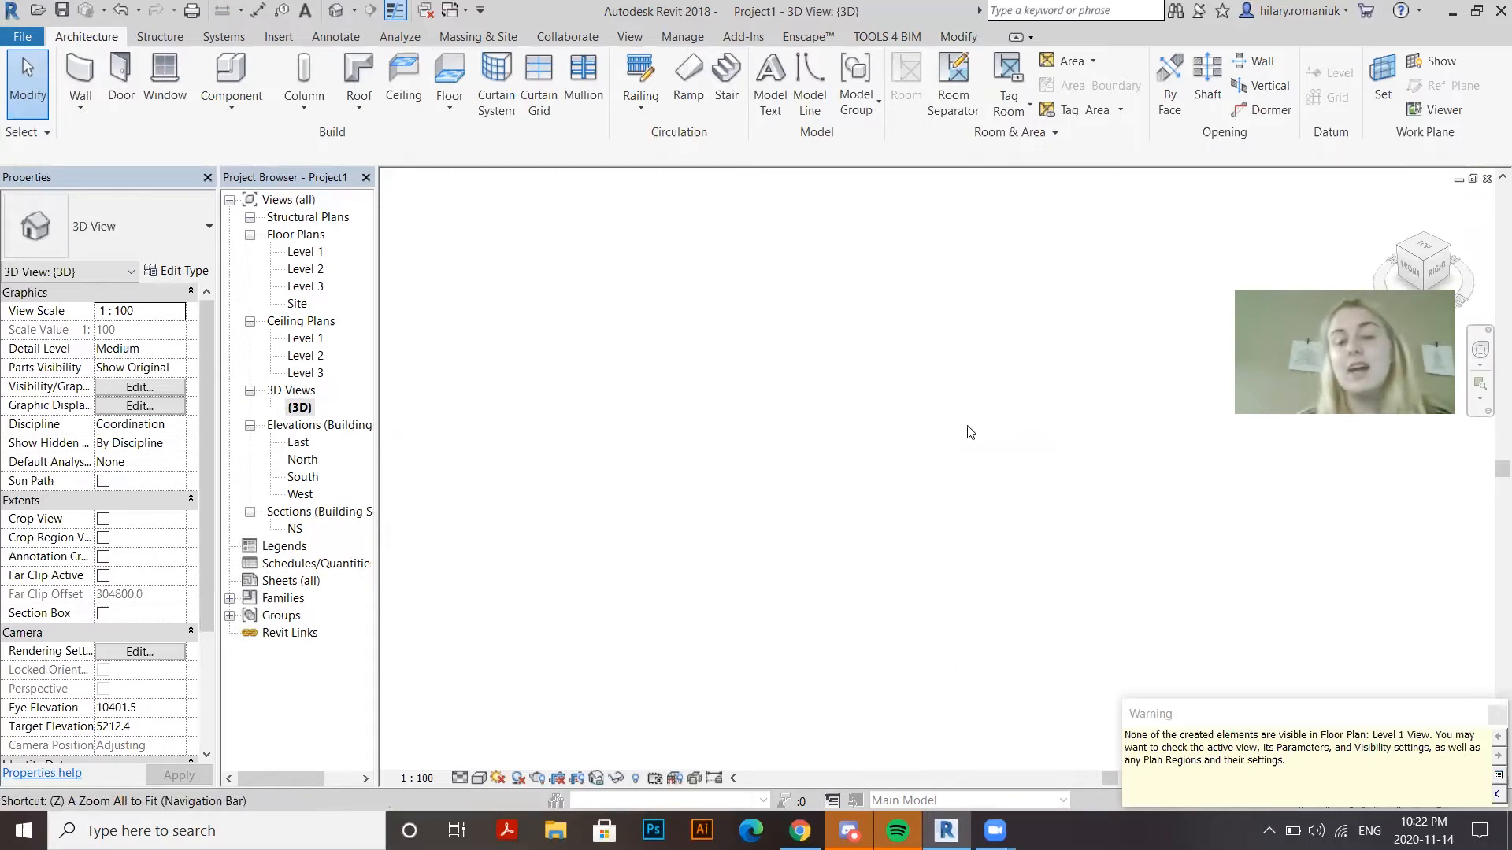
pyautogui.press('a')
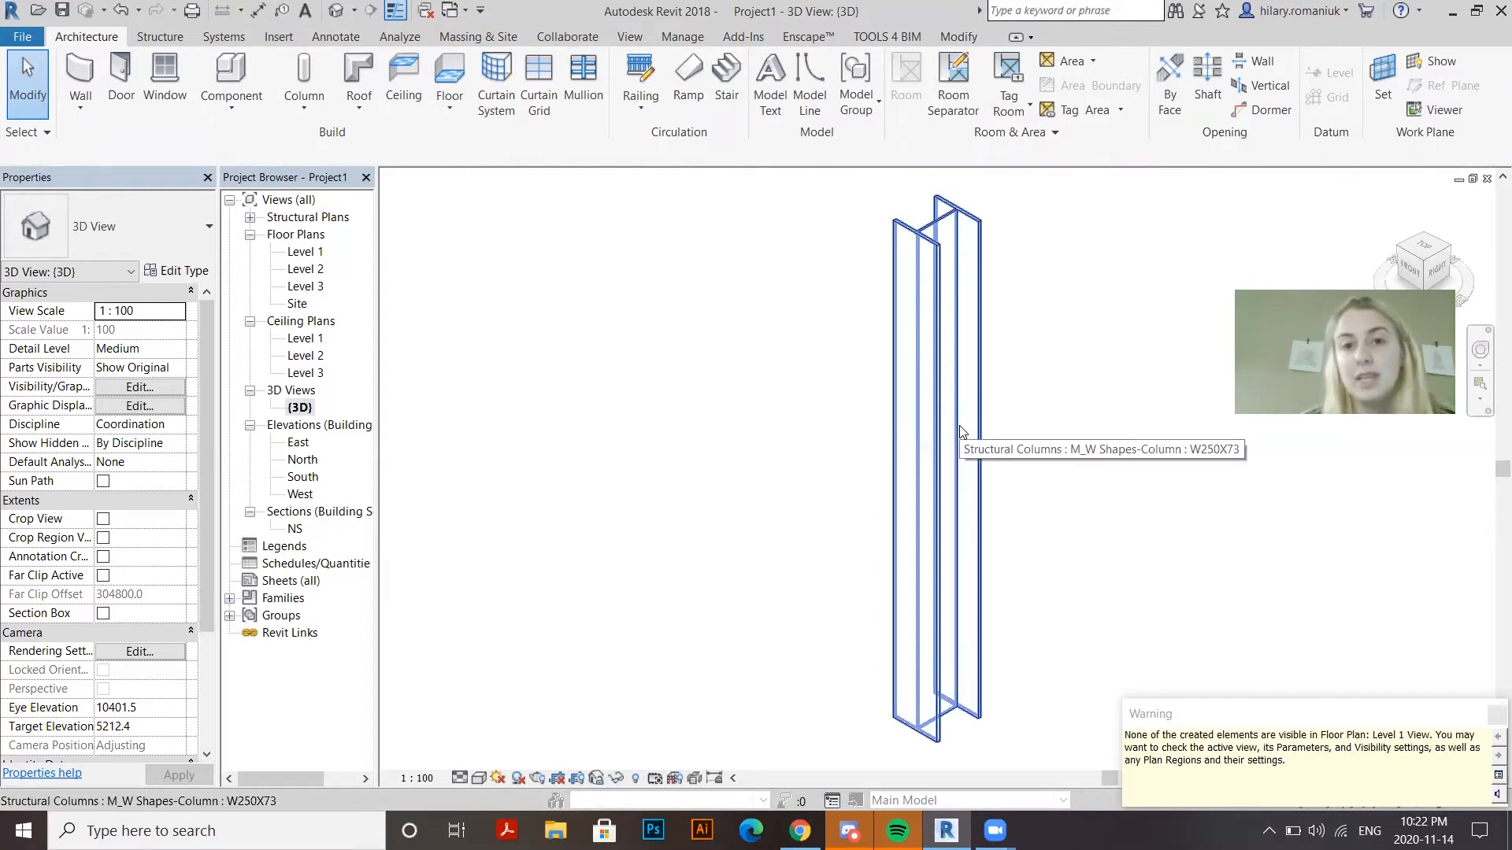
pyautogui.click(955, 427)
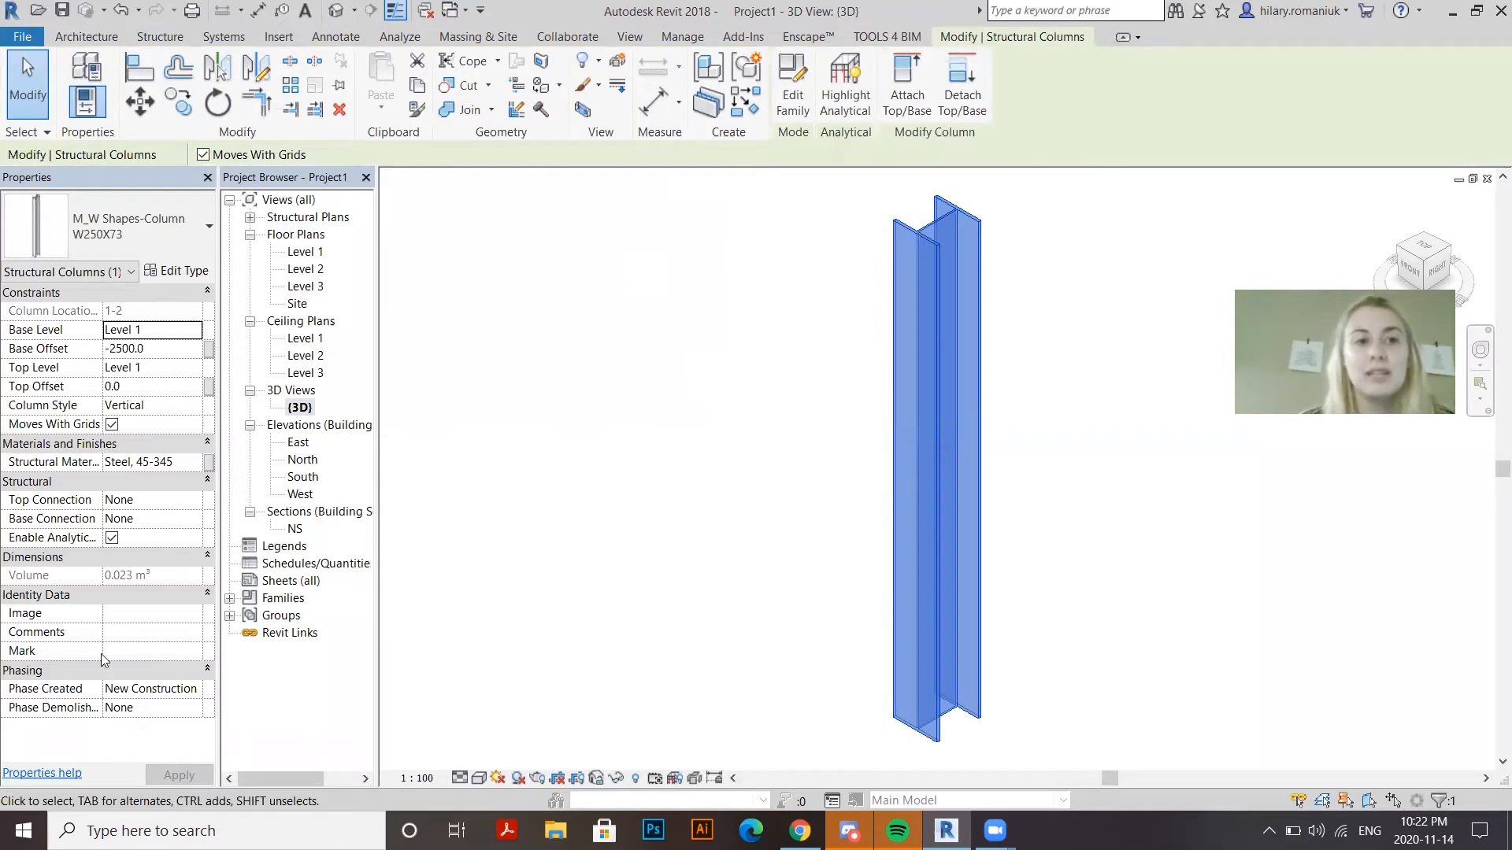
# Try to set the structural column's base offset to 0
pyautogui.click(175, 349)
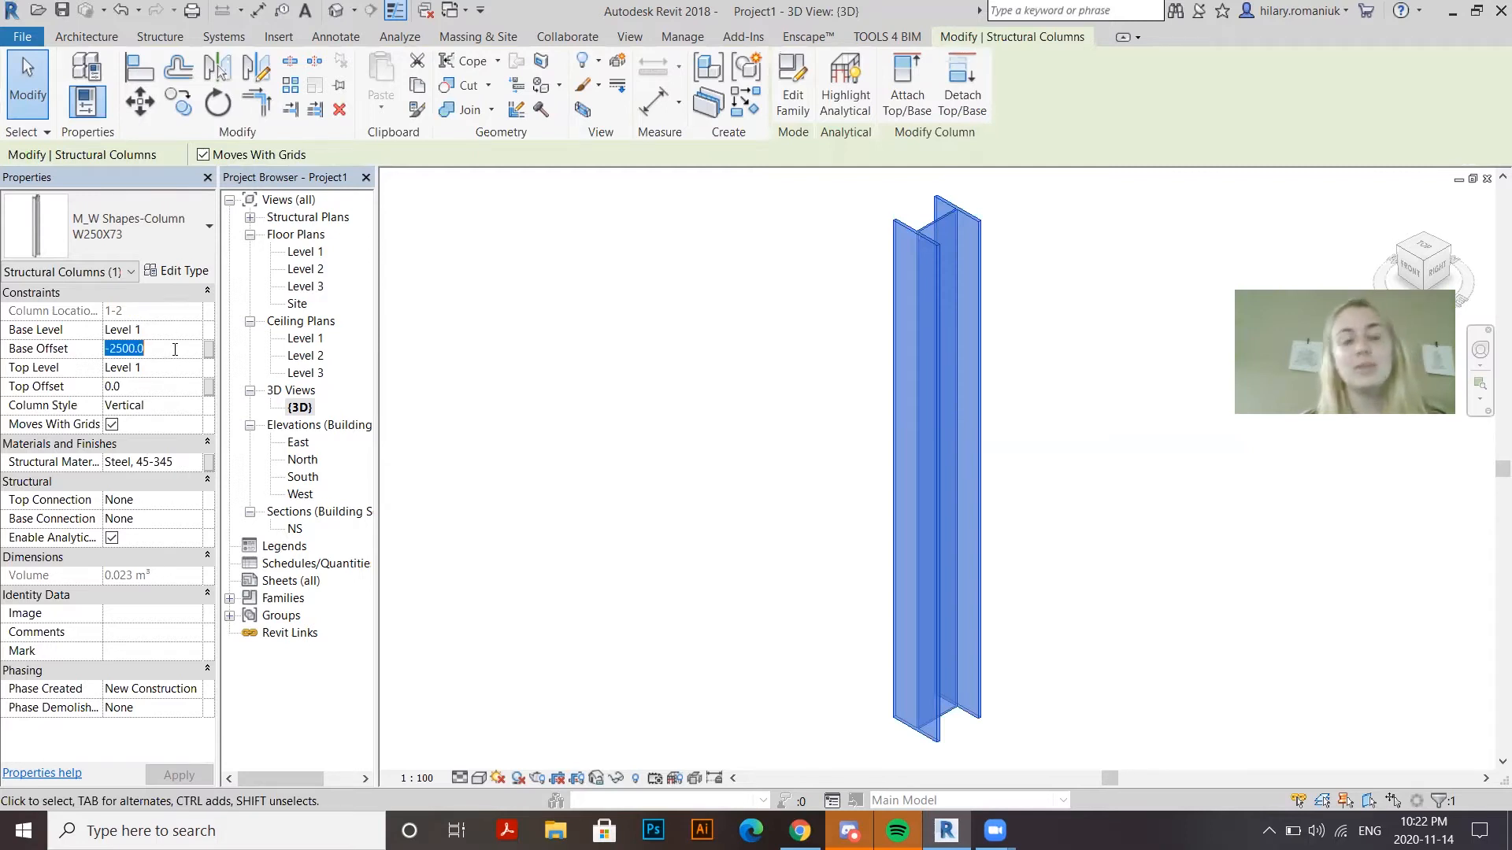
pyautogui.write('0')
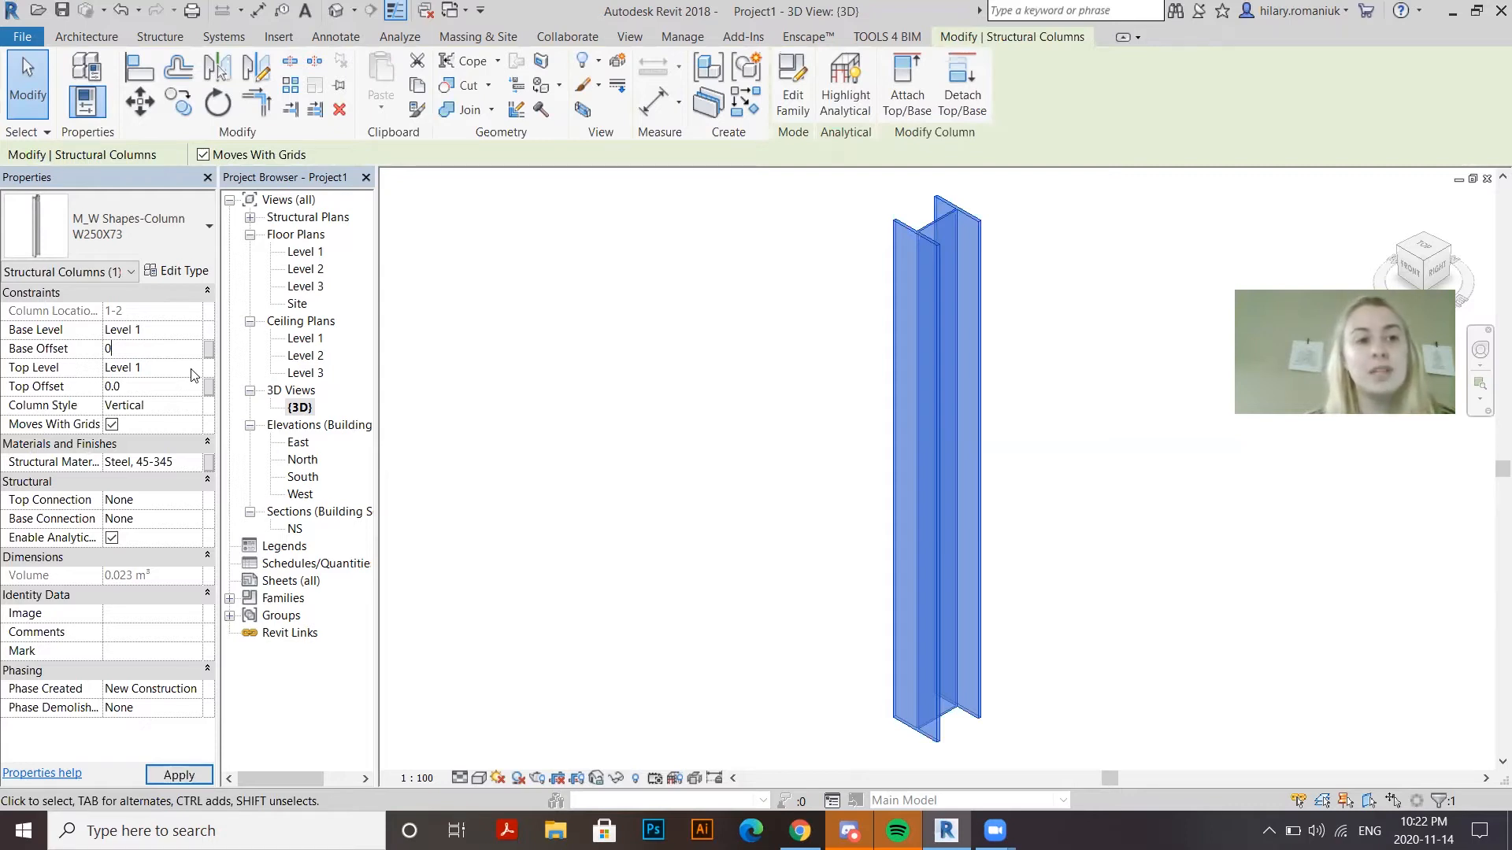
pyautogui.press('Return')
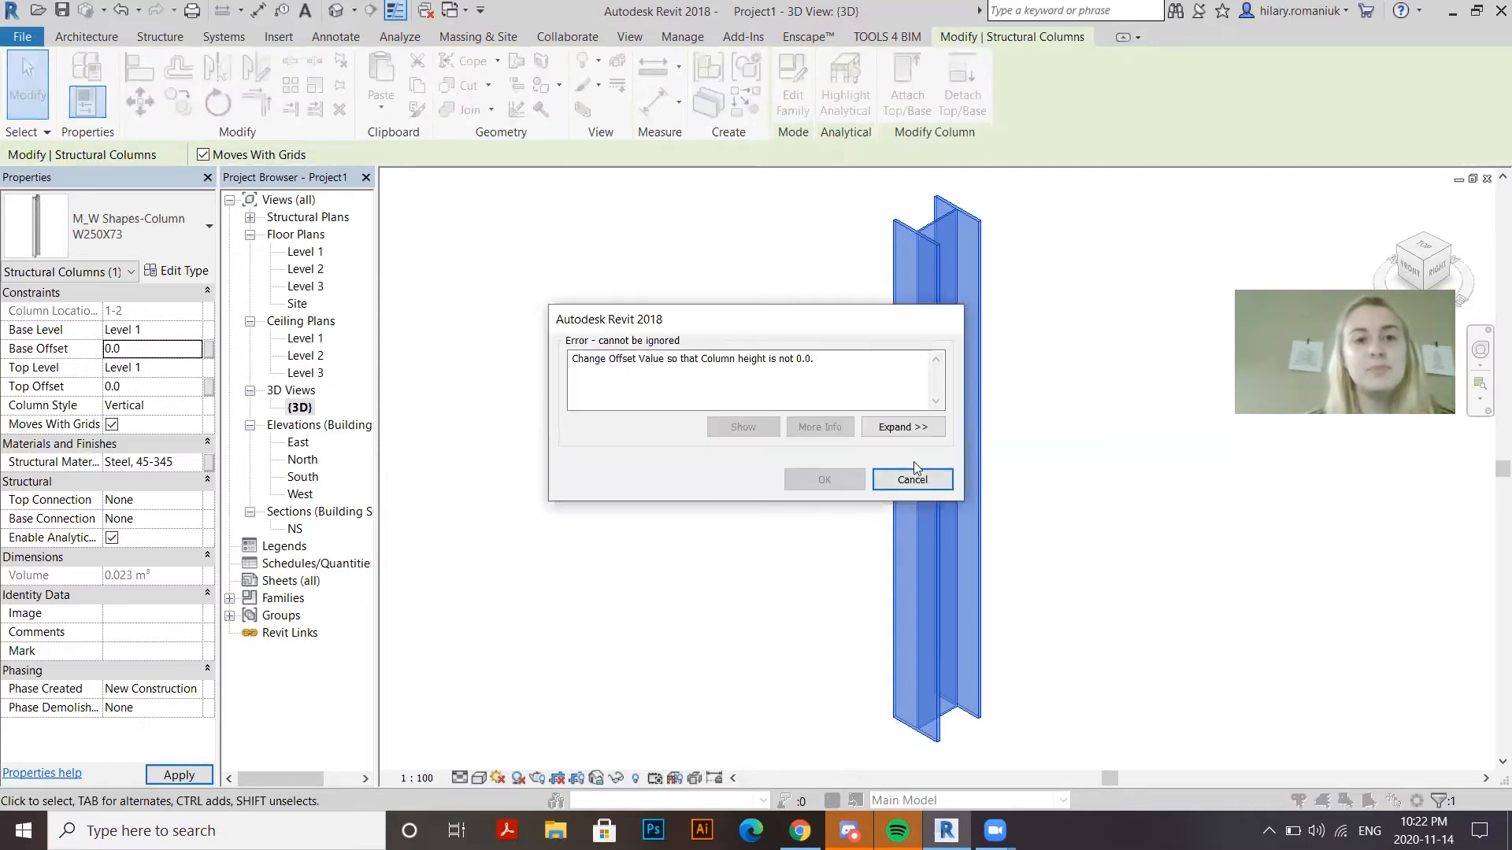
pyautogui.click(912, 476)
# Set the structural column's top level to Level 3 and its base offset to 0
pyautogui.click(189, 367)
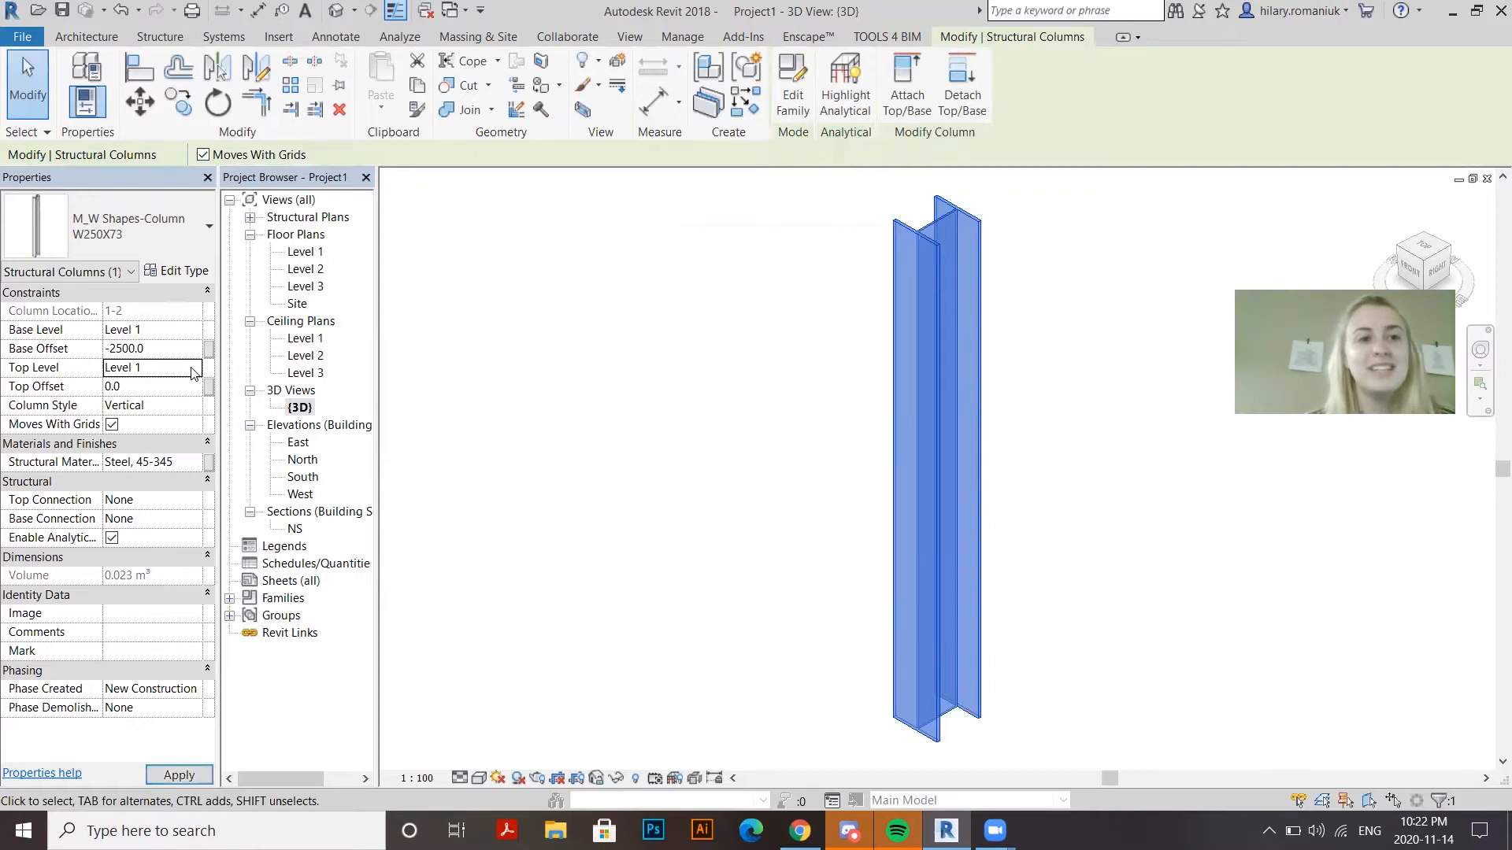
pyautogui.click(193, 366)
pyautogui.click(124, 418)
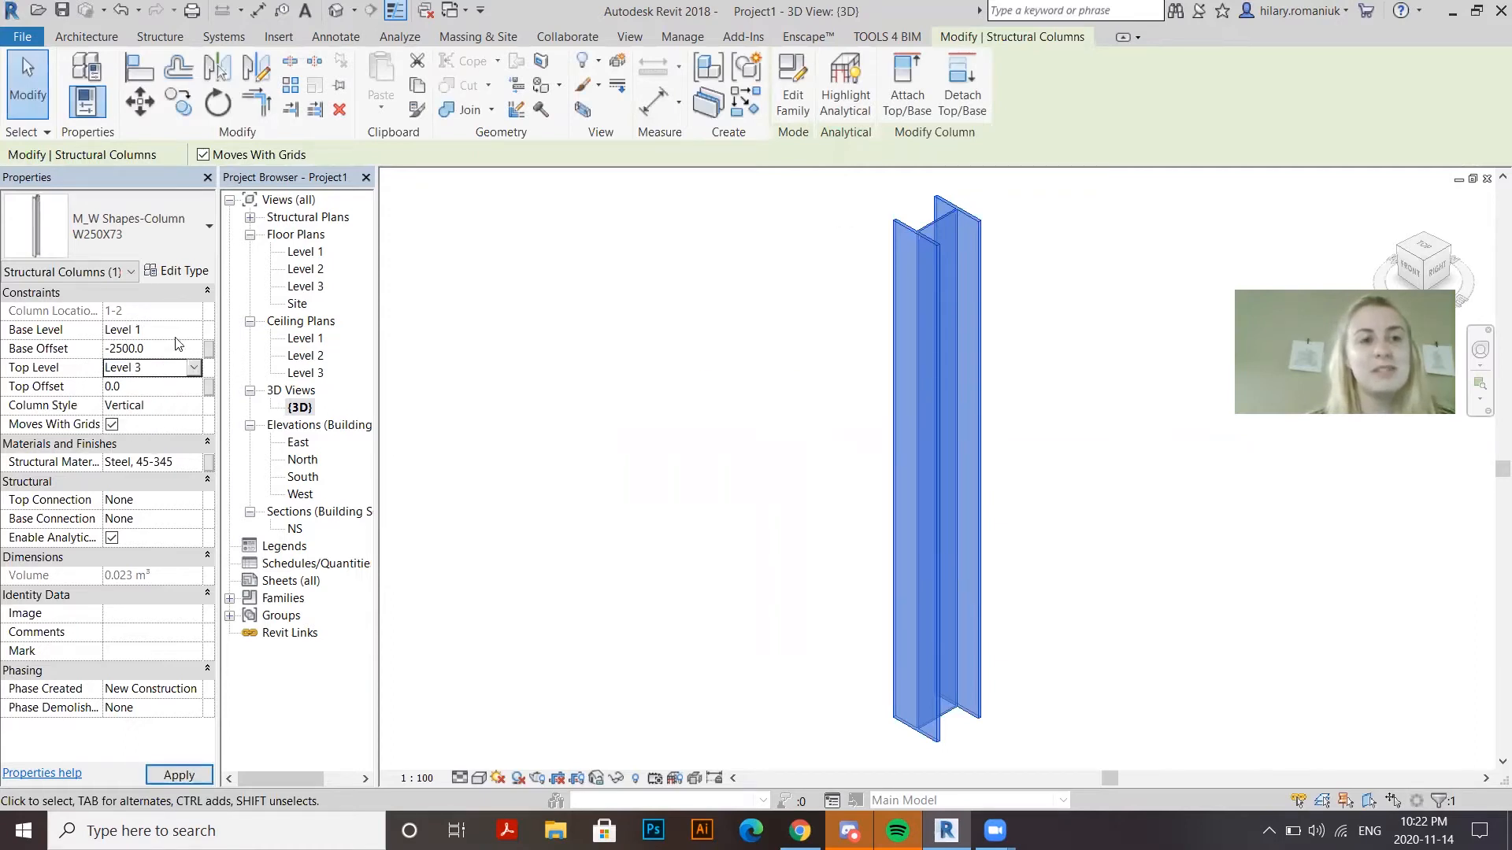
pyautogui.doubleClick(170, 350)
pyautogui.write('0')
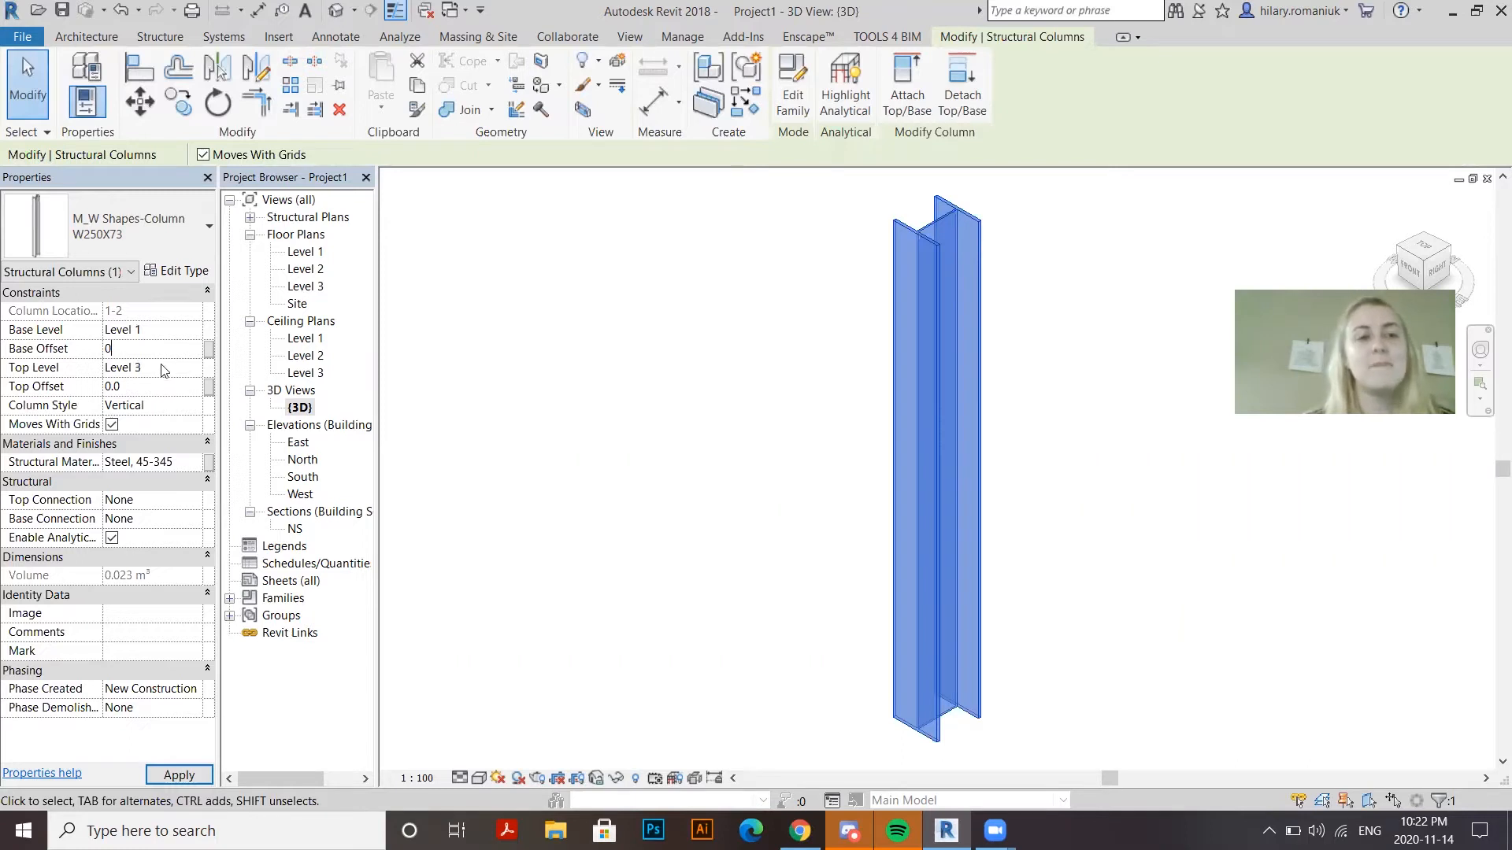
pyautogui.write('.')
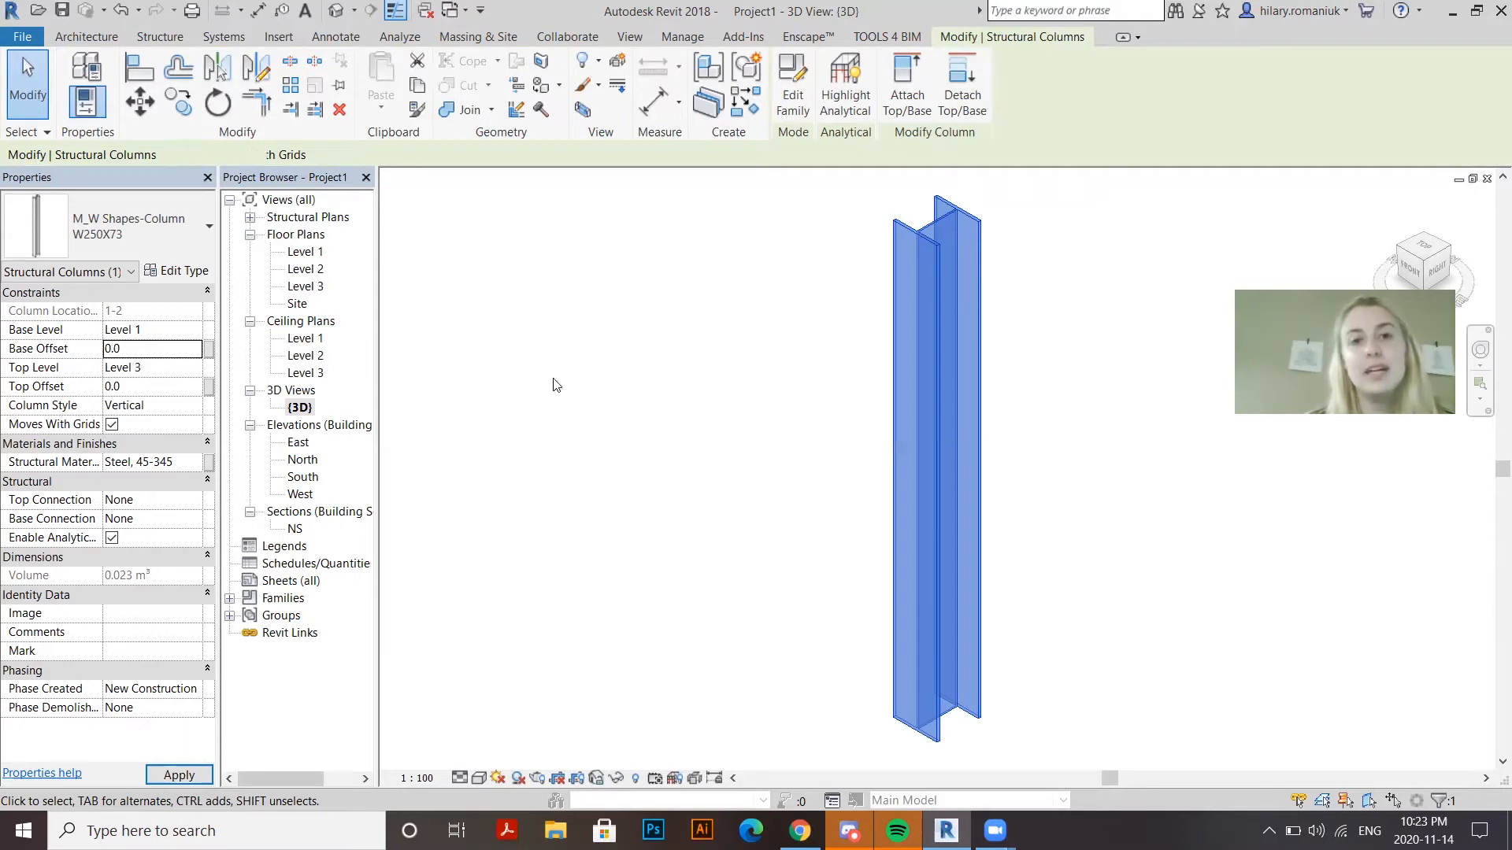
pyautogui.scroll(-2, 654, 654)
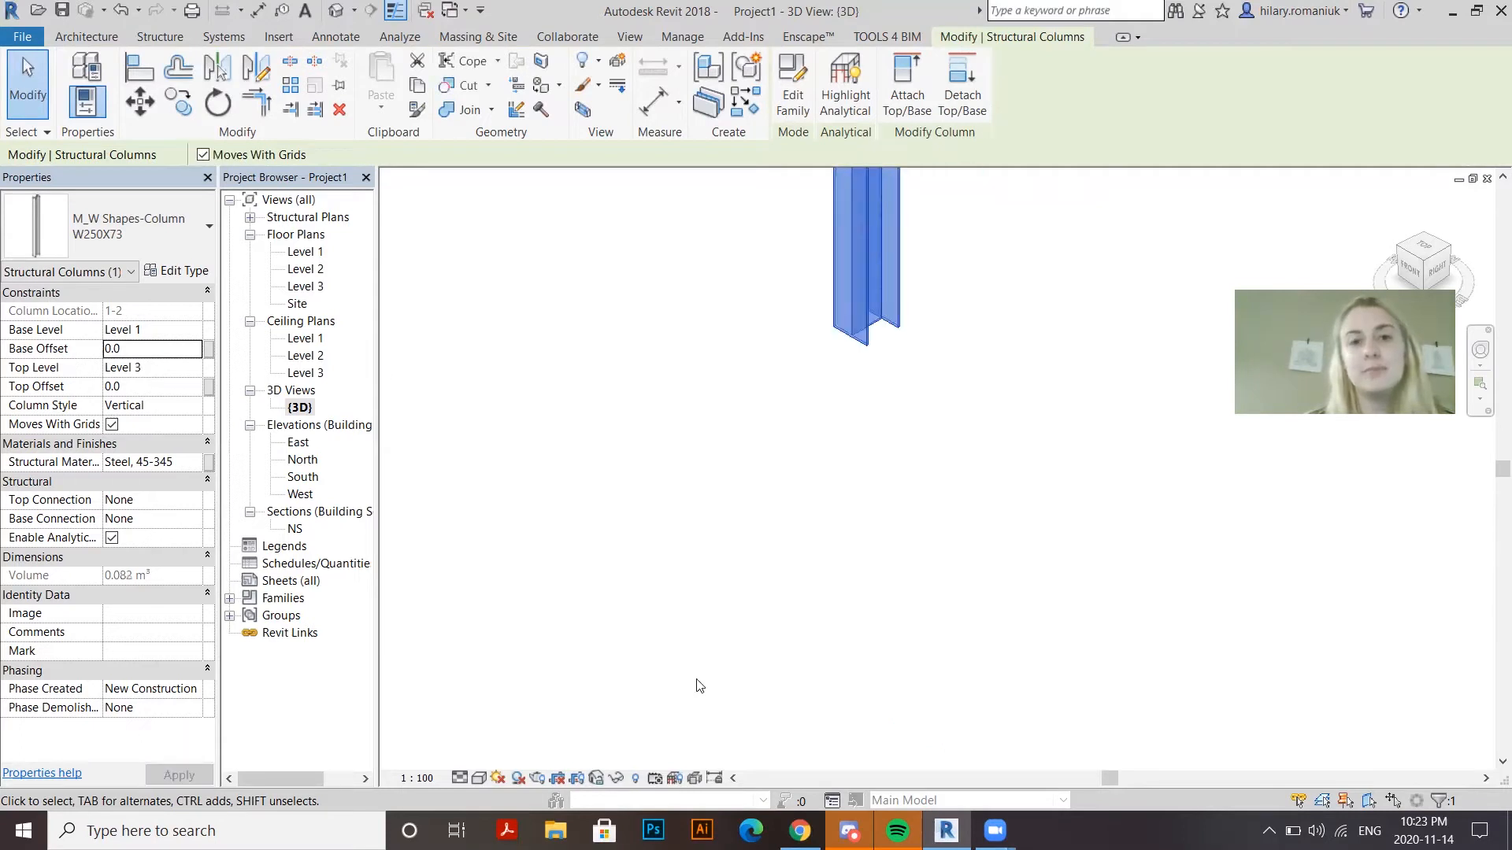
pyautogui.scroll(-1, 701, 682)
pyautogui.scroll(-1, 596, 373)
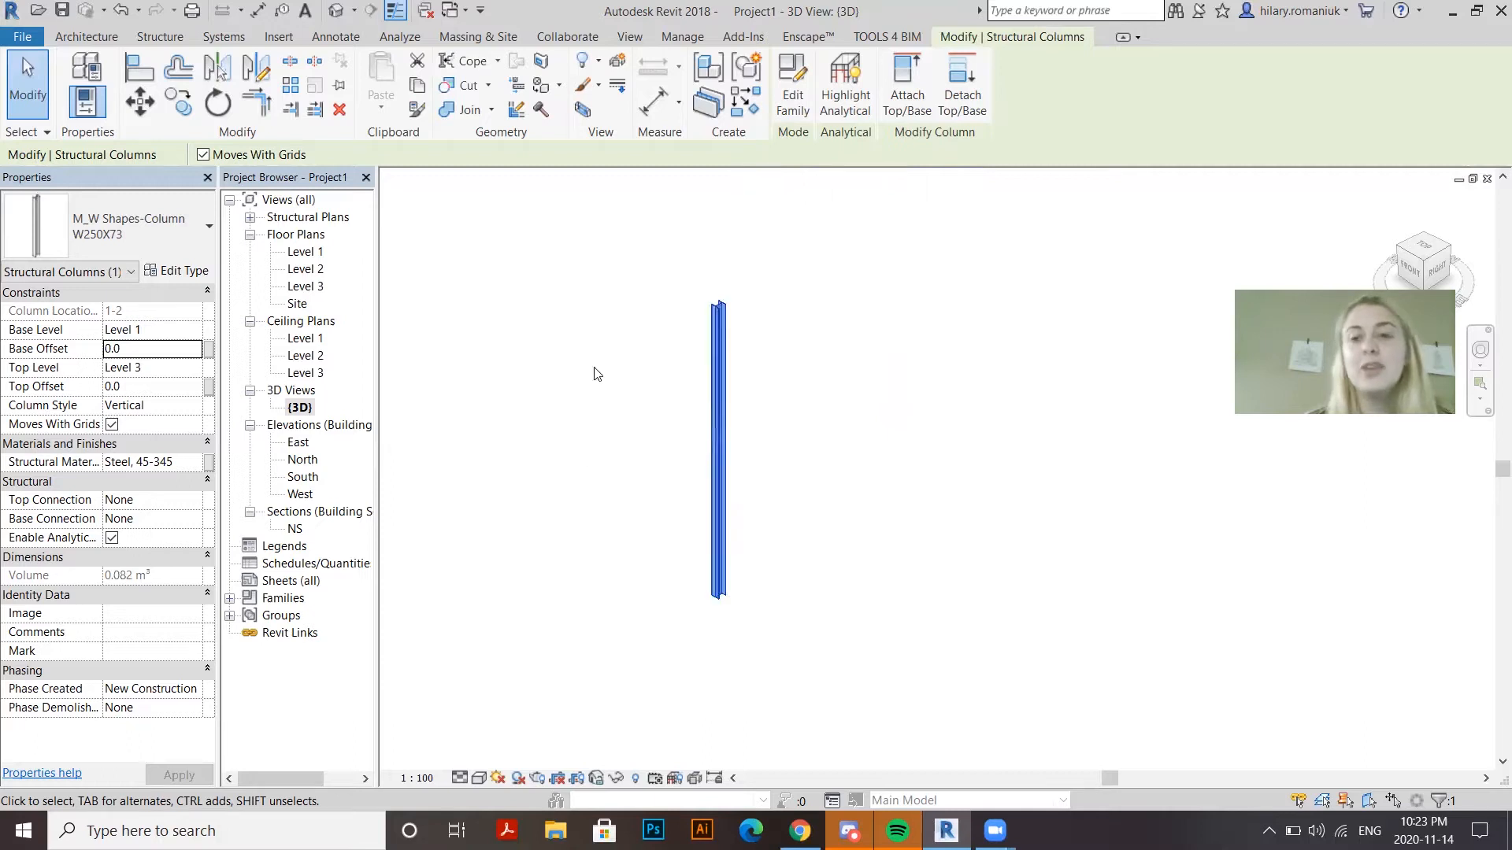
pyautogui.press('Escape')
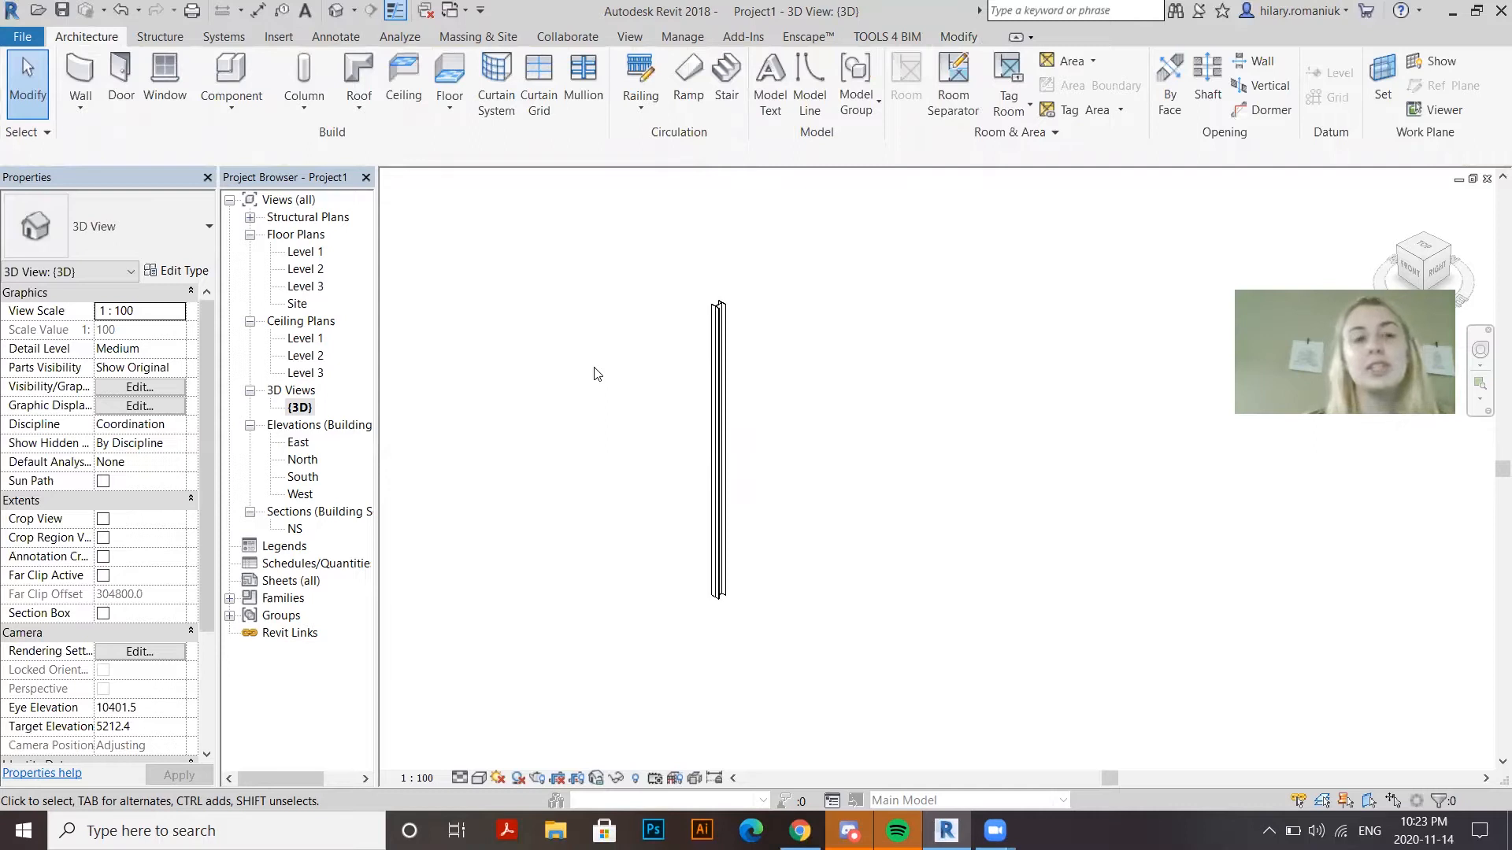
# Open the Level 1 floor plan and start a Generic - 200mm wall with its top constraint up to Level 3
pyautogui.click(299, 257)
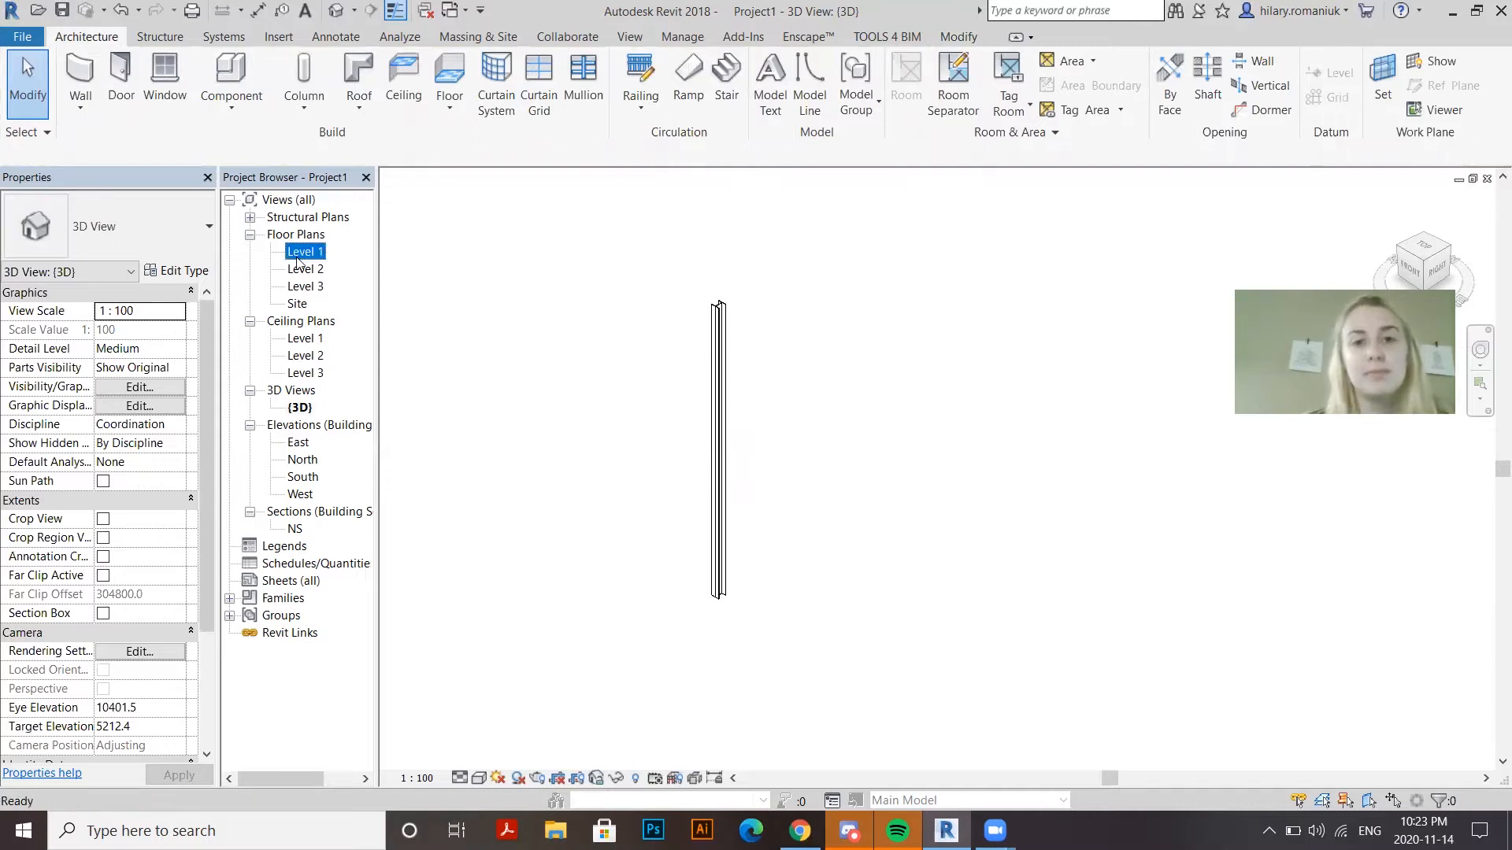
pyautogui.doubleClick(300, 253)
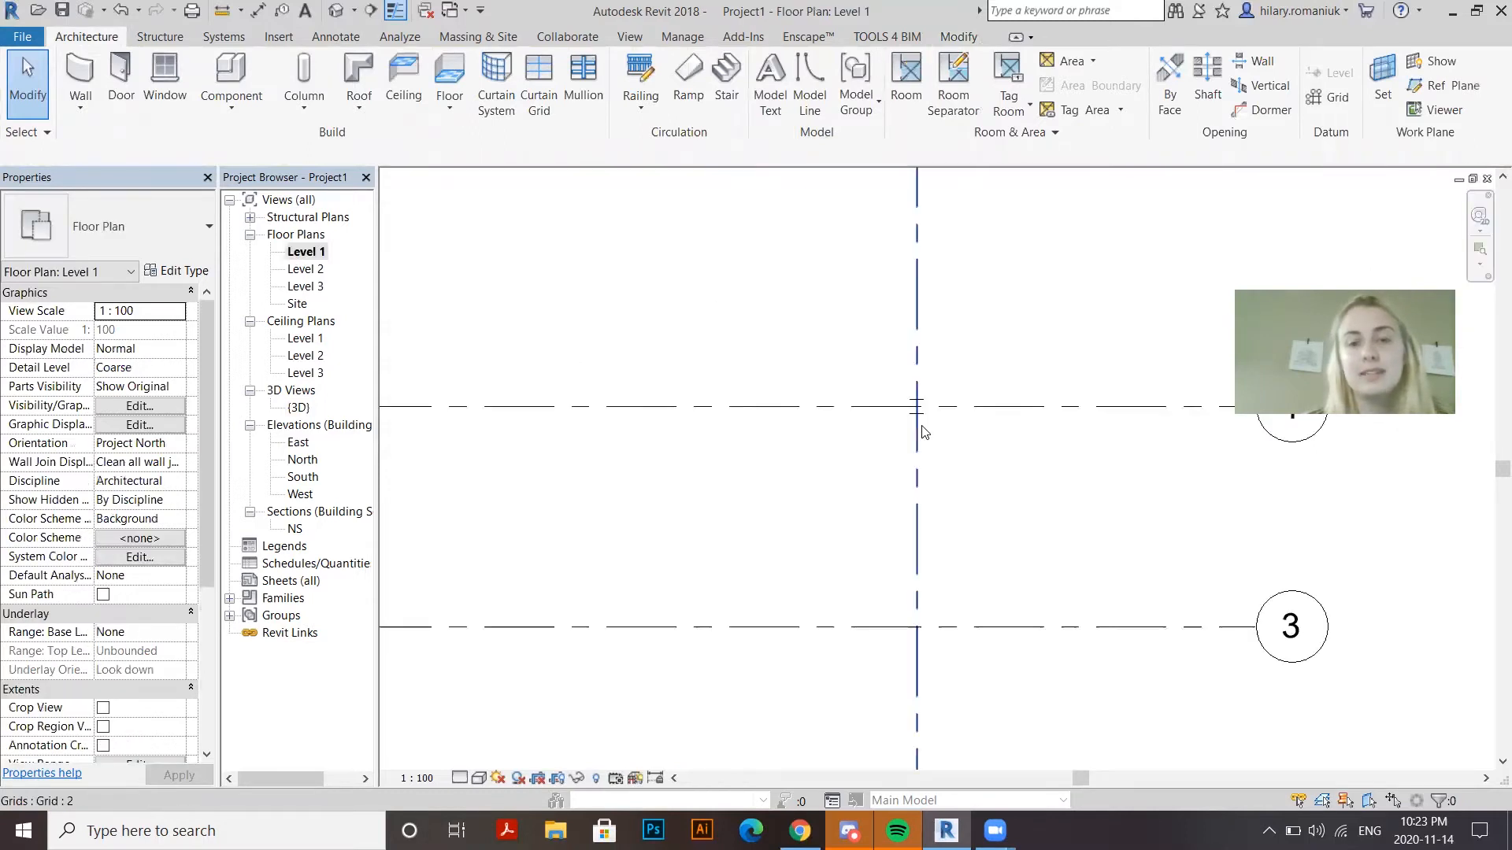
pyautogui.scroll(-5, 925, 378)
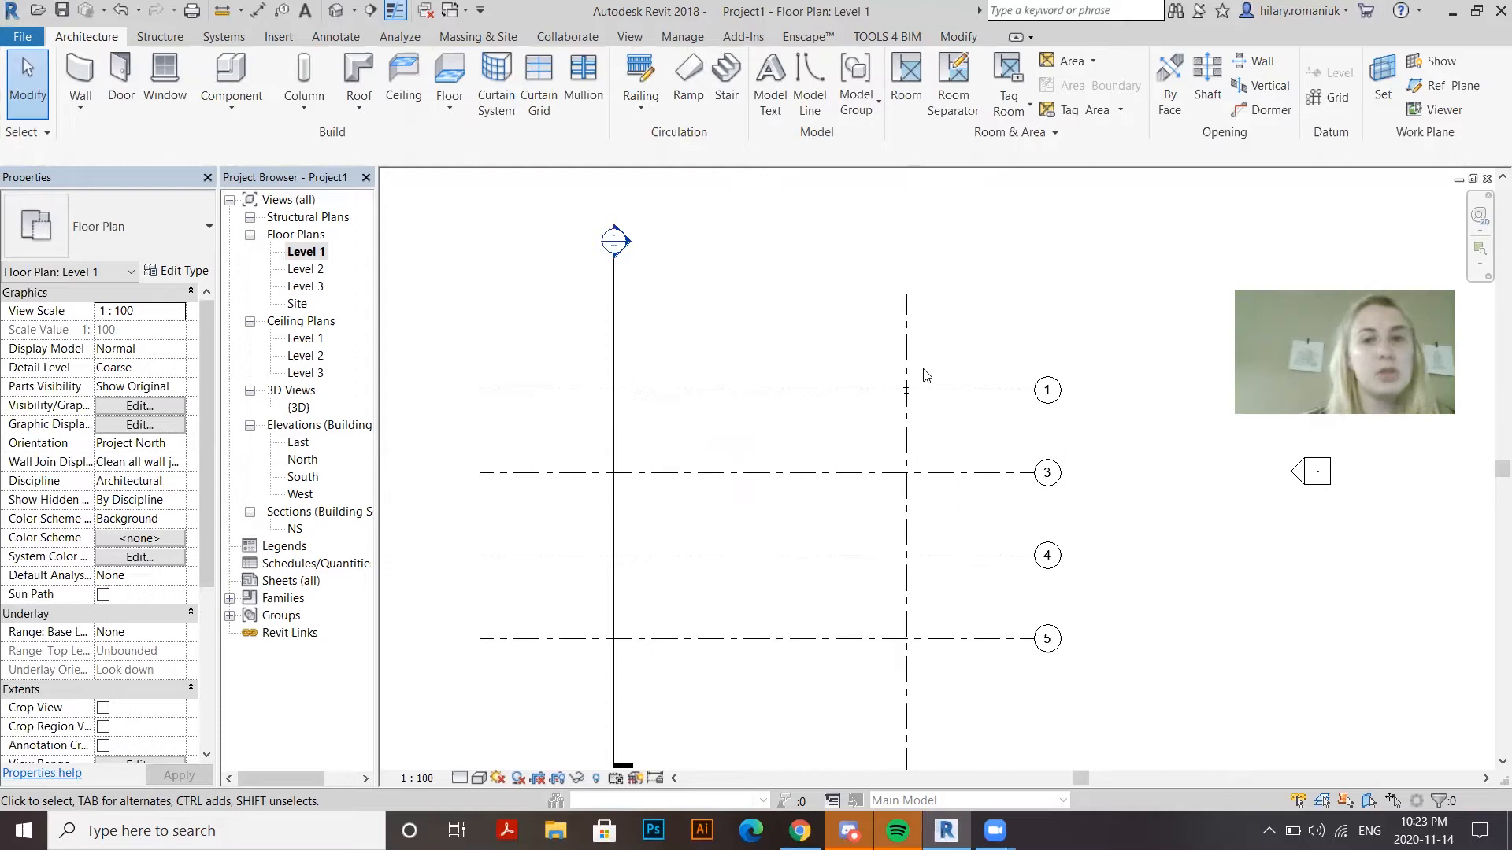
pyautogui.click(83, 85)
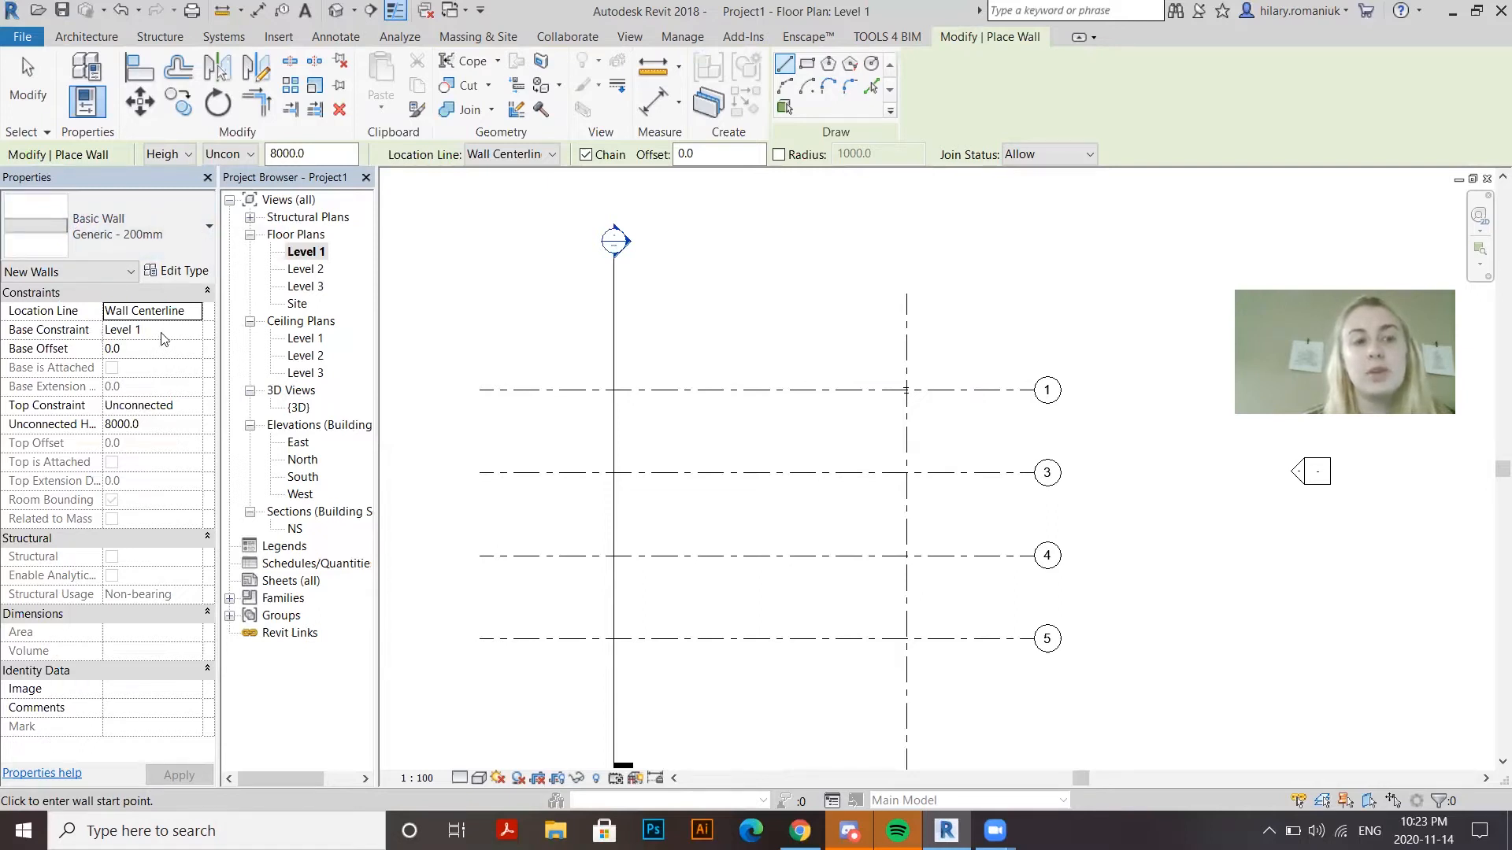
pyautogui.click(189, 405)
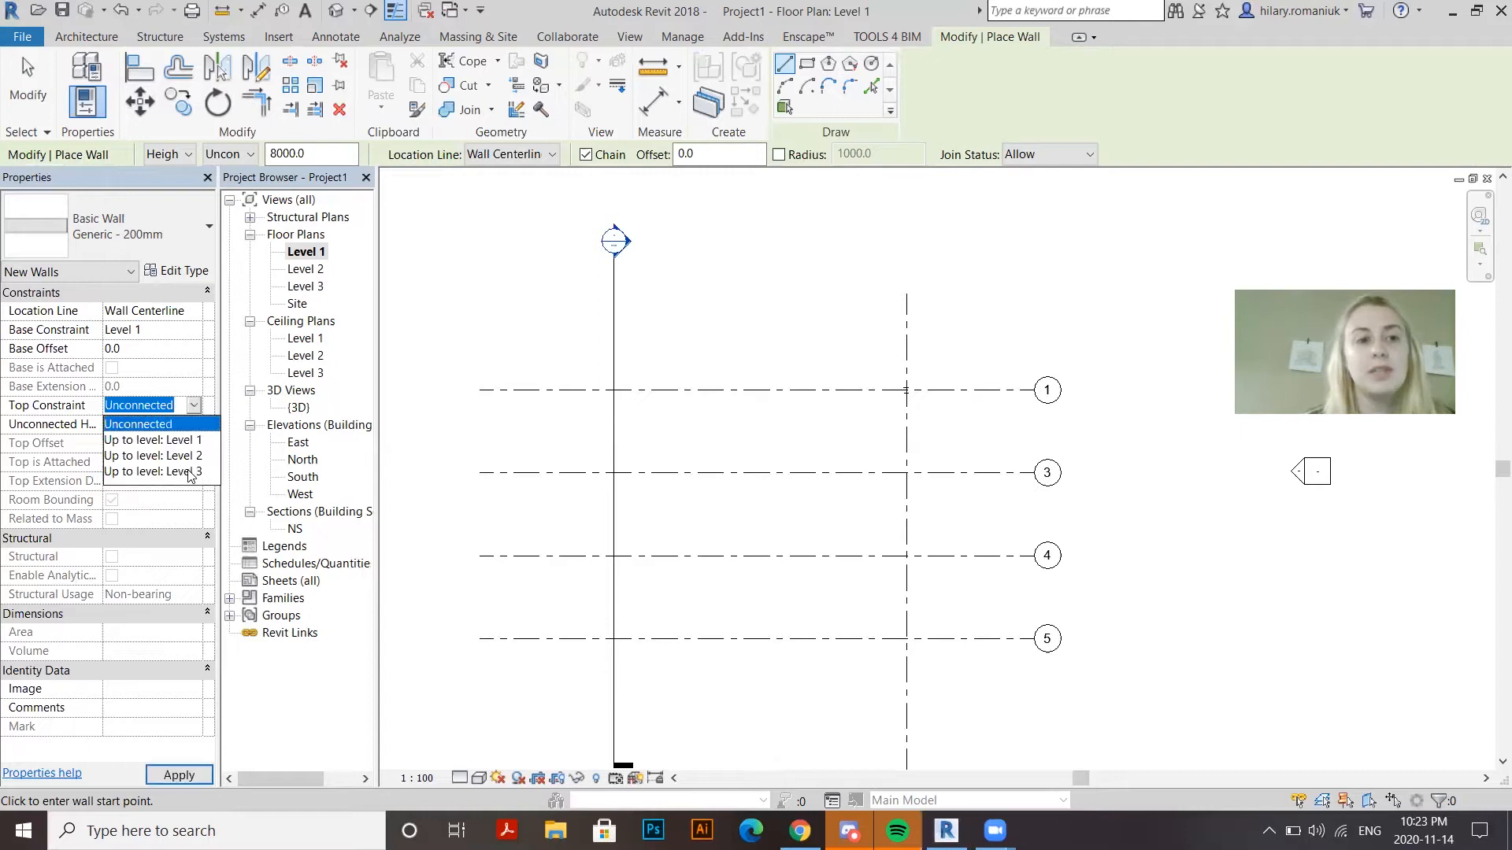
pyautogui.click(189, 473)
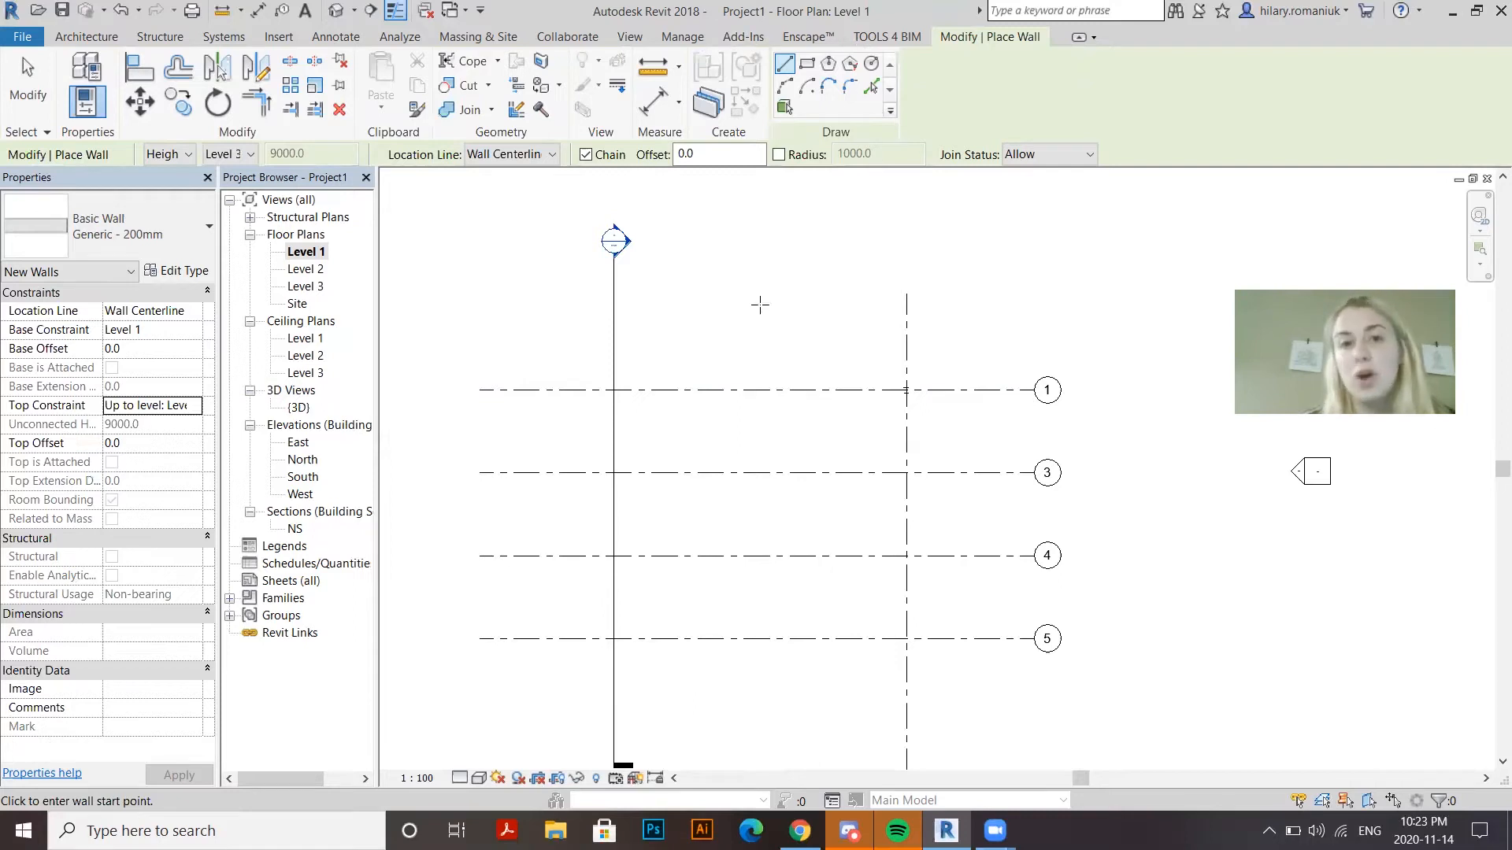
# Draw three straight walls in a U around the grids, open above grid 1, about 17100 mm long and 14100 mm wide
pyautogui.click(644, 334)
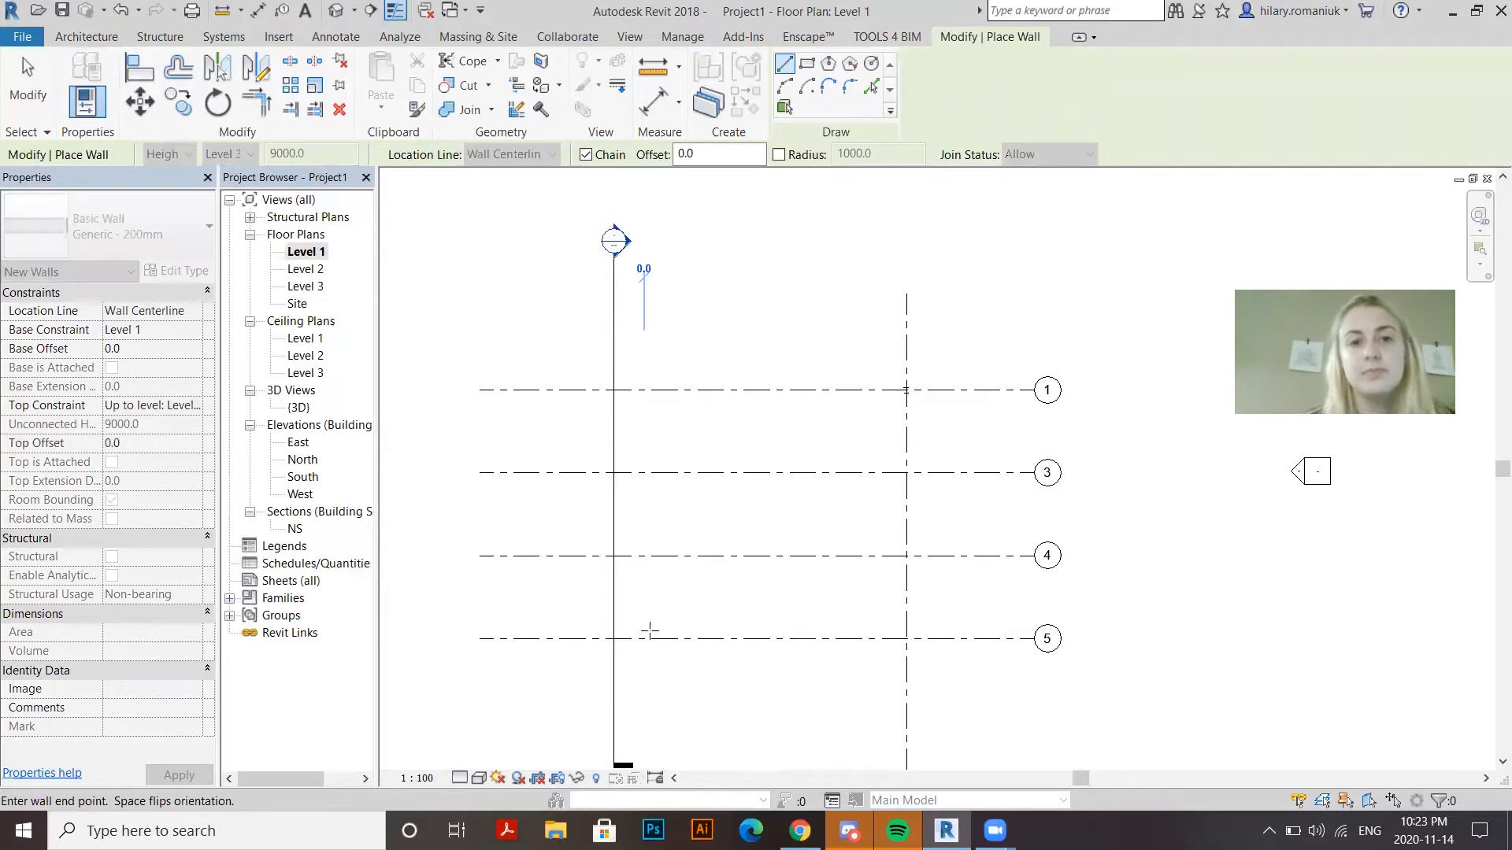
pyautogui.click(653, 687)
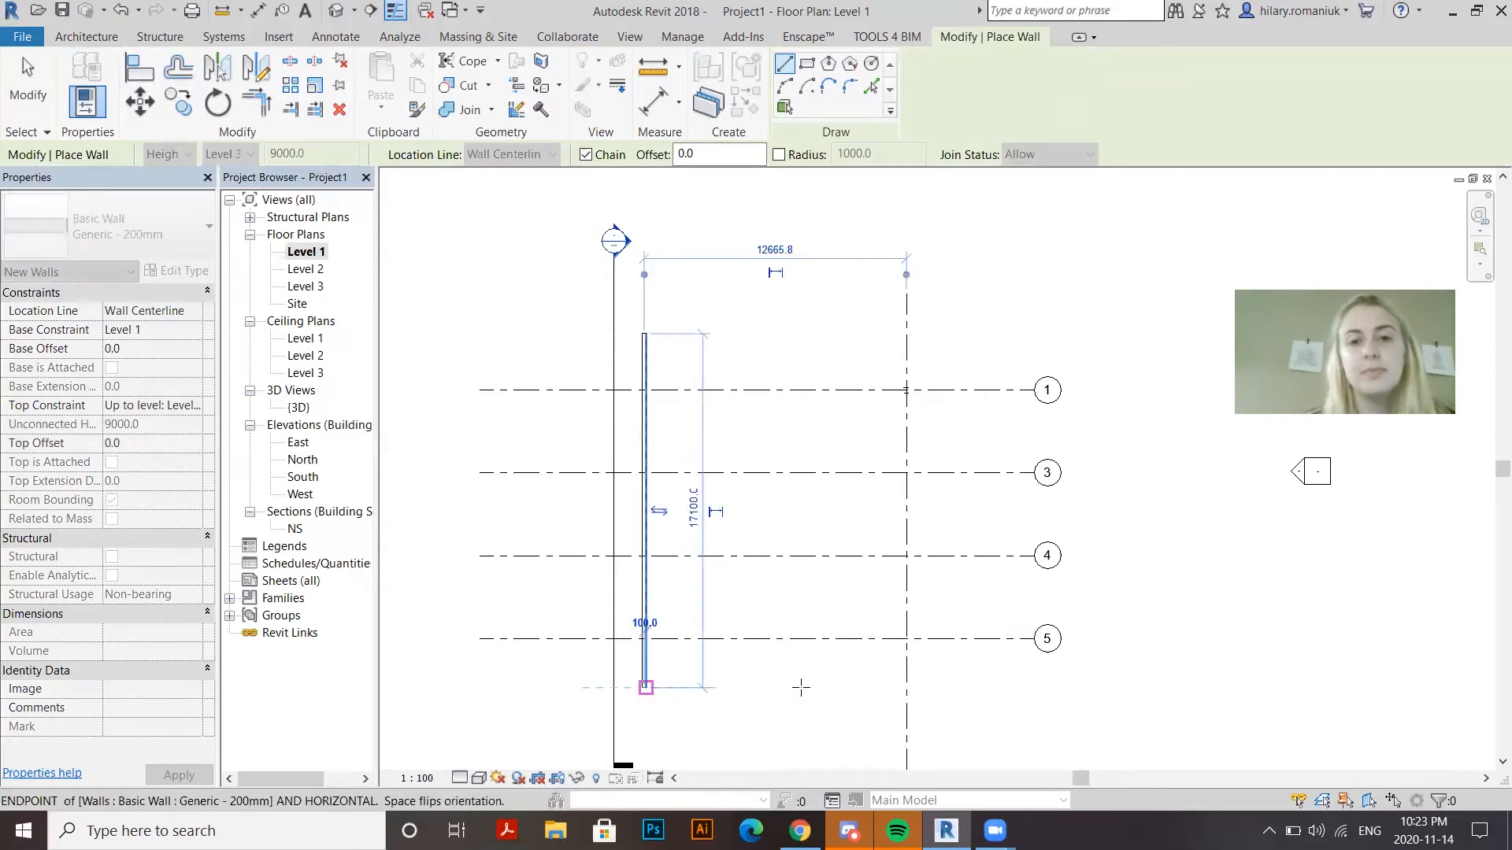
pyautogui.click(936, 688)
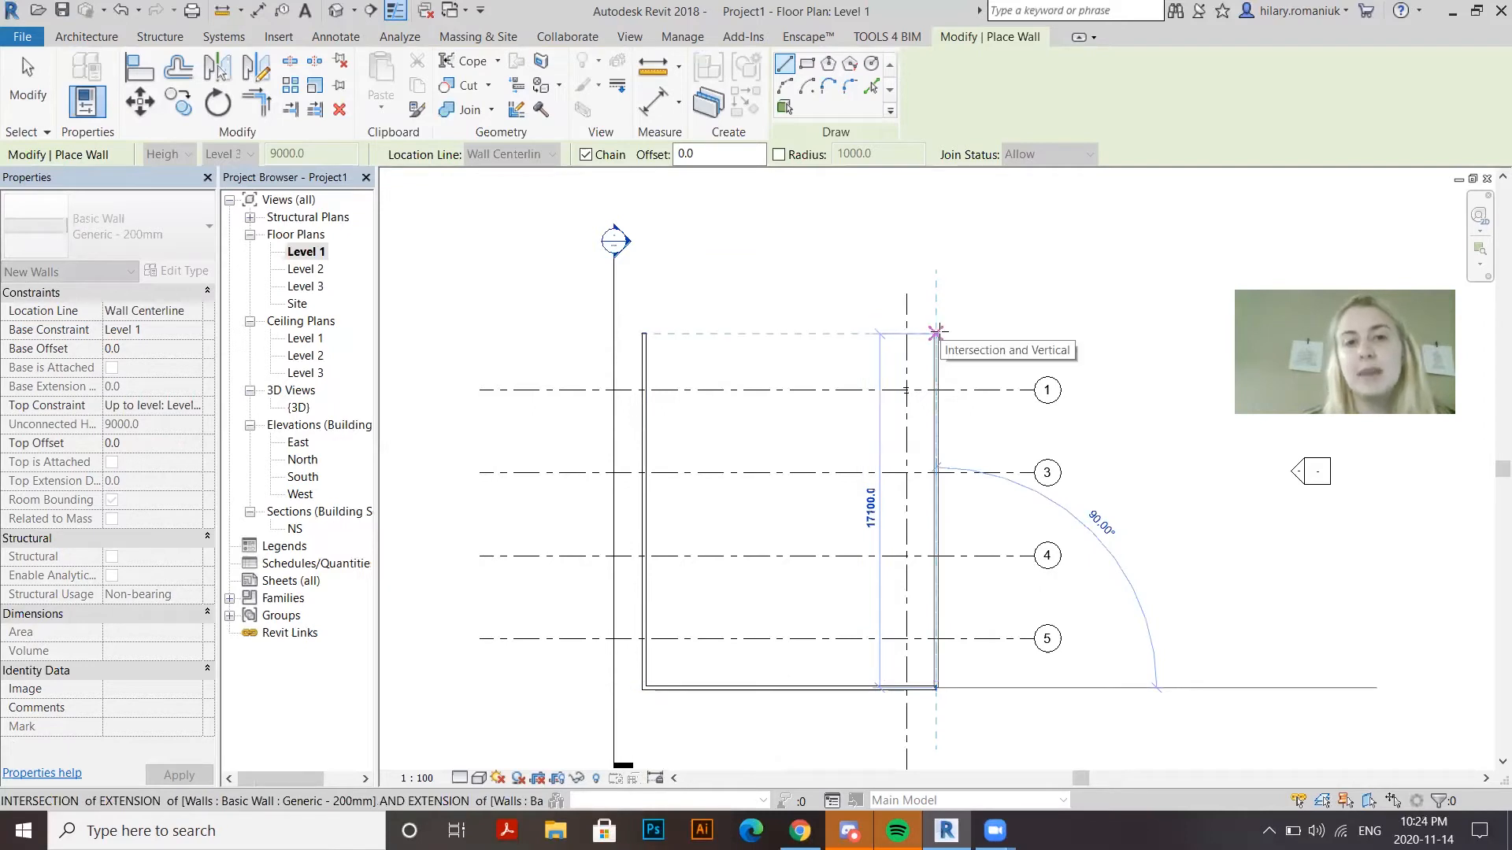
pyautogui.click(937, 333)
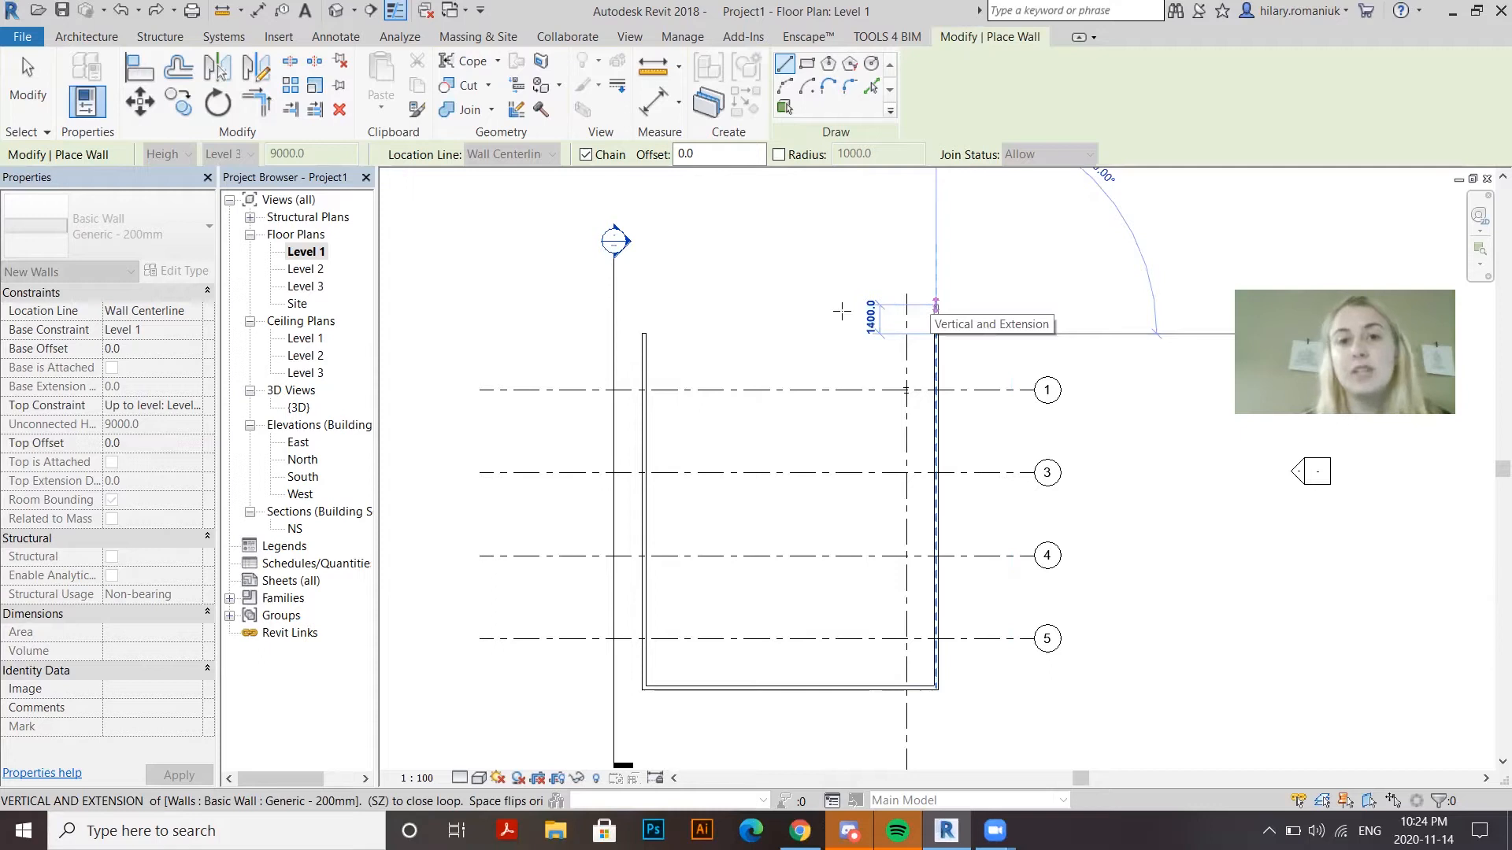
# Close the open end above grid 1 with a semicircular arc wall of 7050 mm radius joining both side walls
pyautogui.click(785, 86)
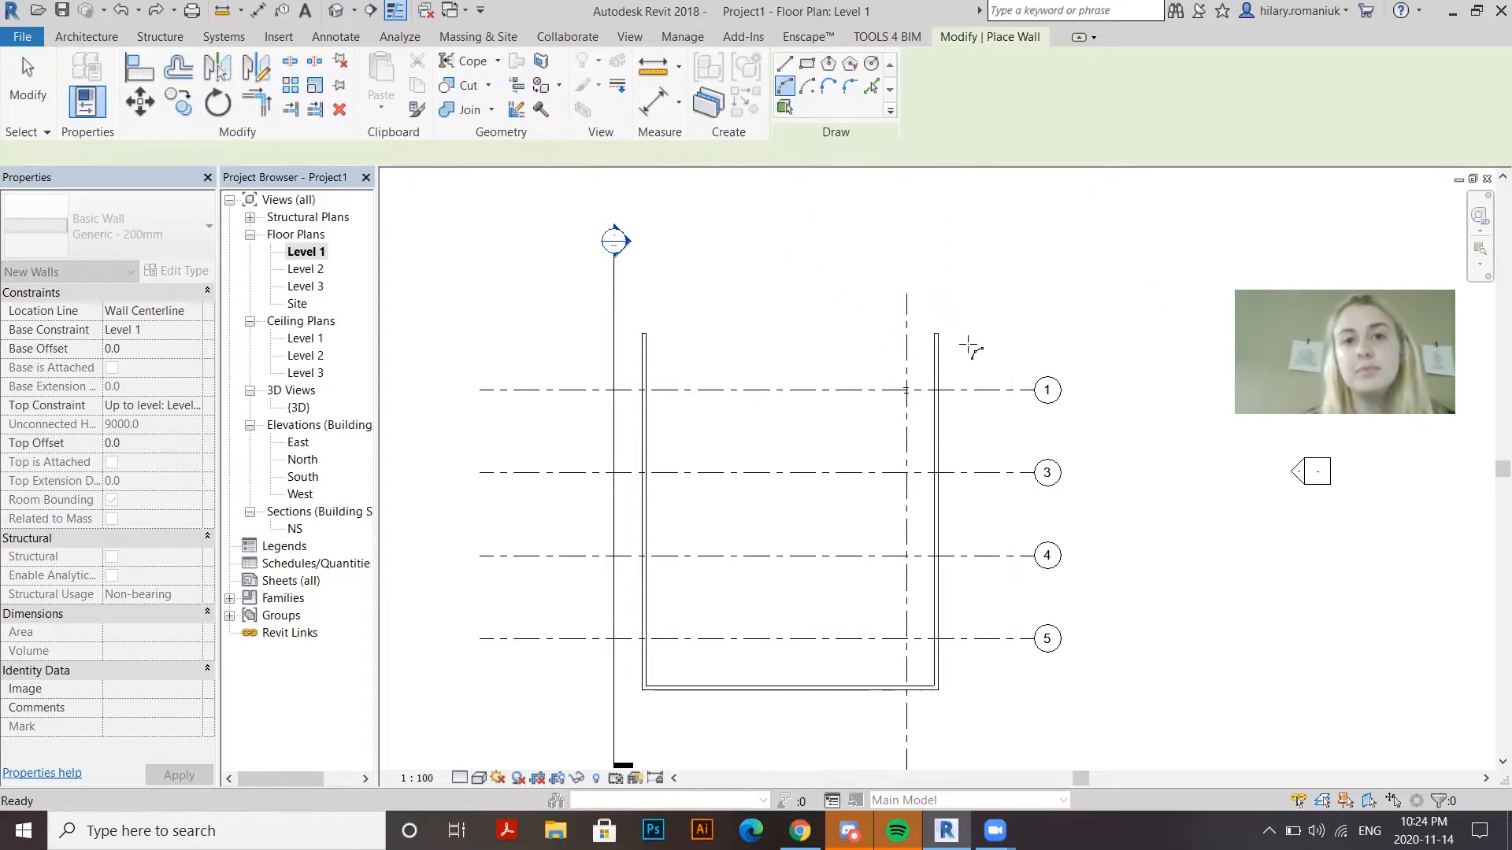
pyautogui.click(936, 334)
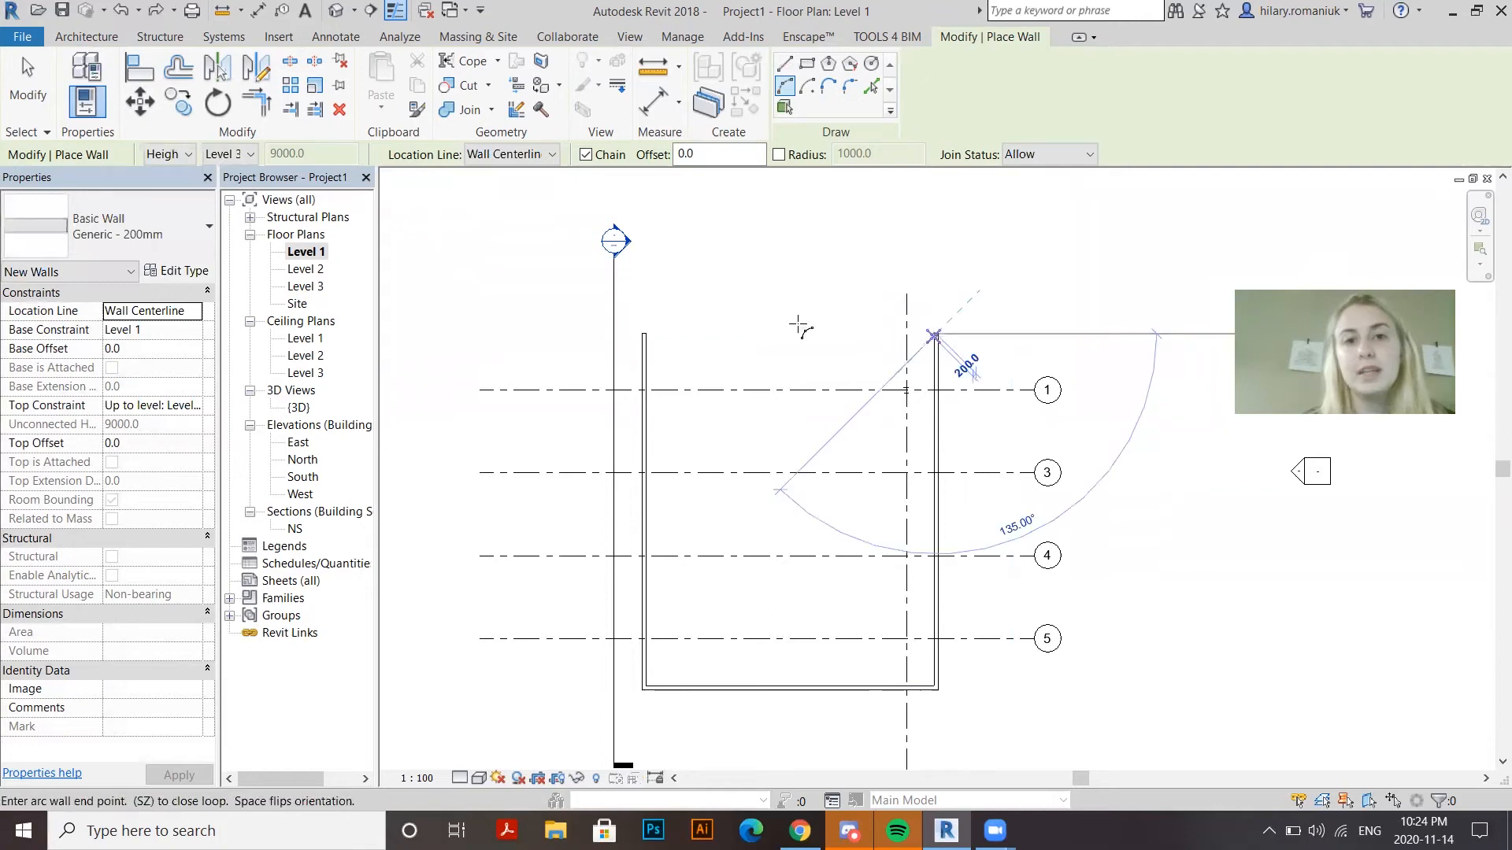
pyautogui.click(646, 338)
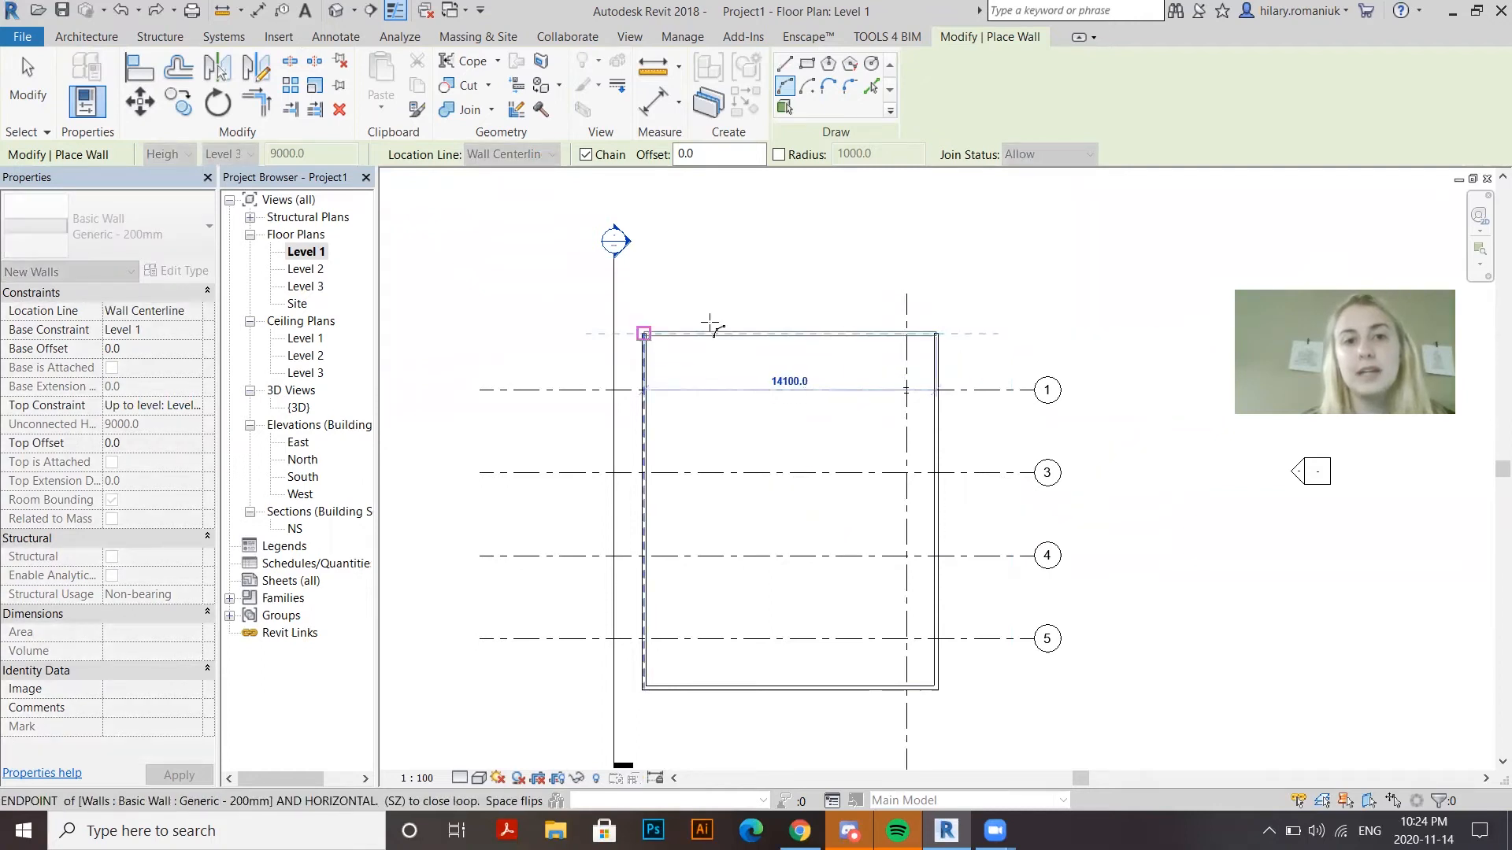
pyautogui.click(711, 324)
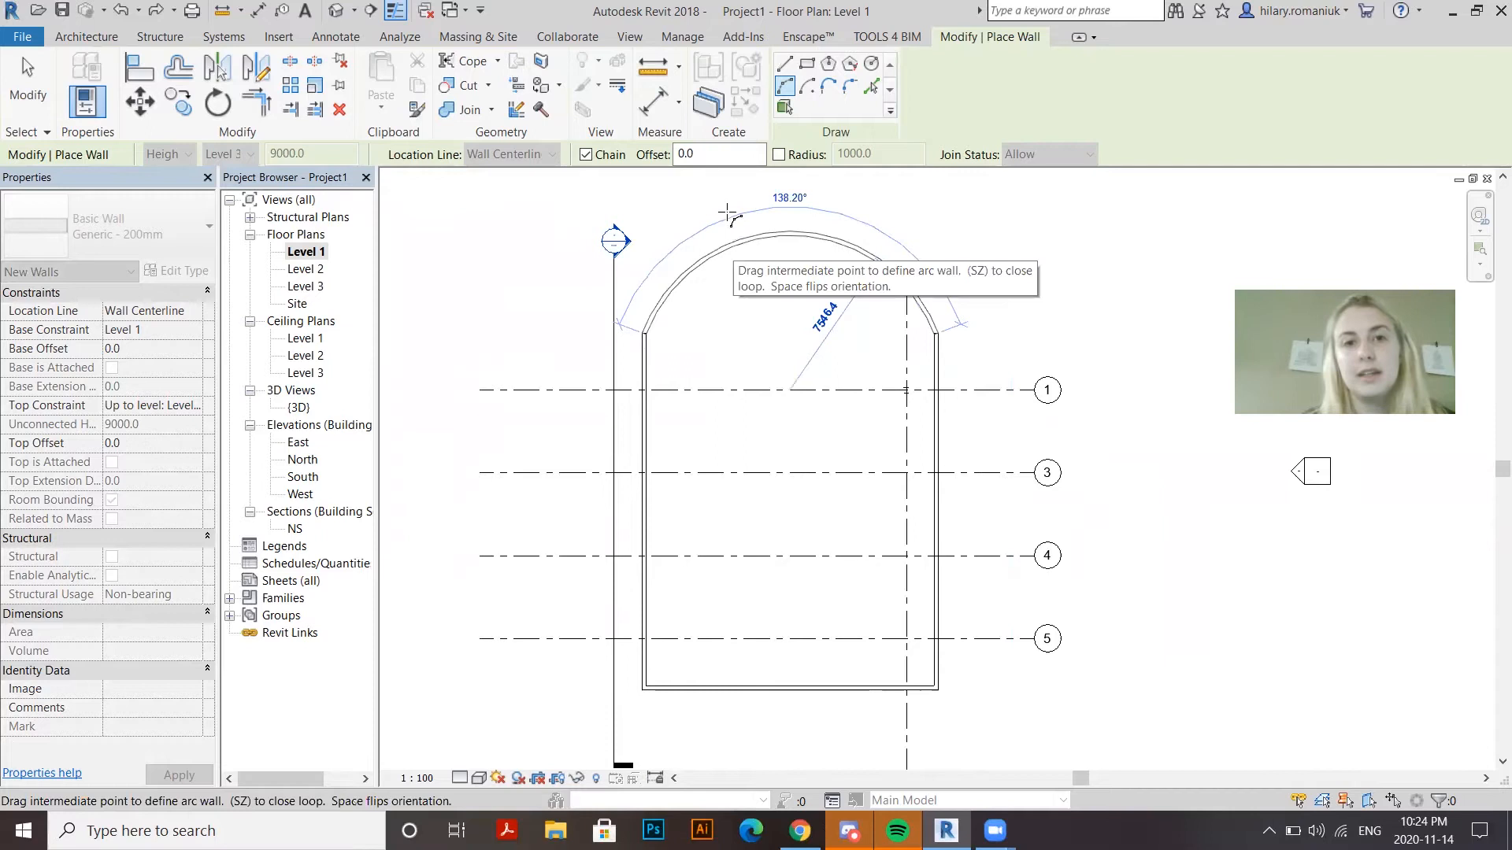
pyautogui.click(726, 211)
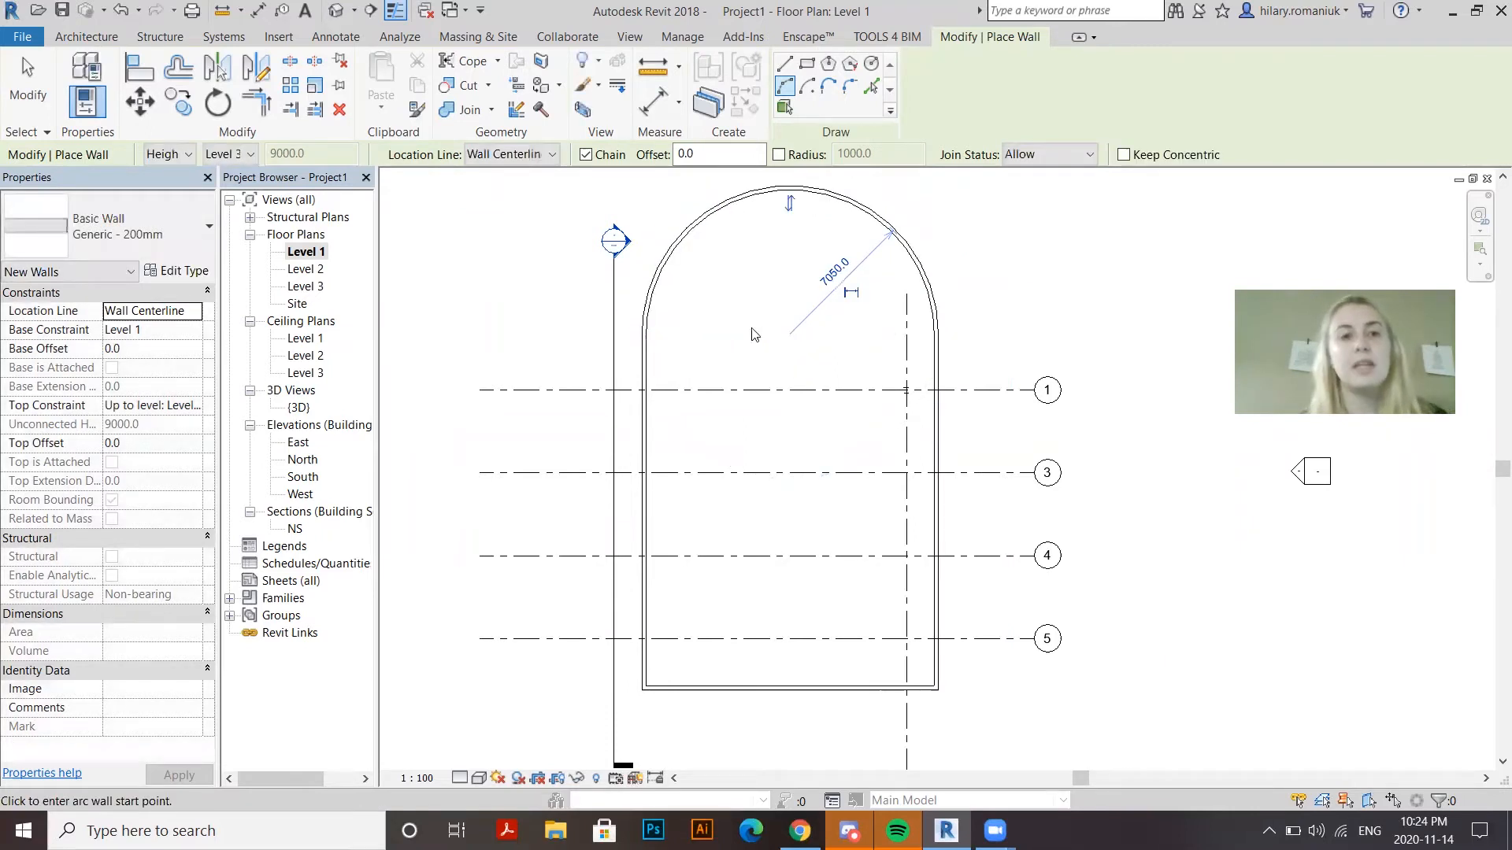
pyautogui.press('Escape')
pyautogui.press('Escape')
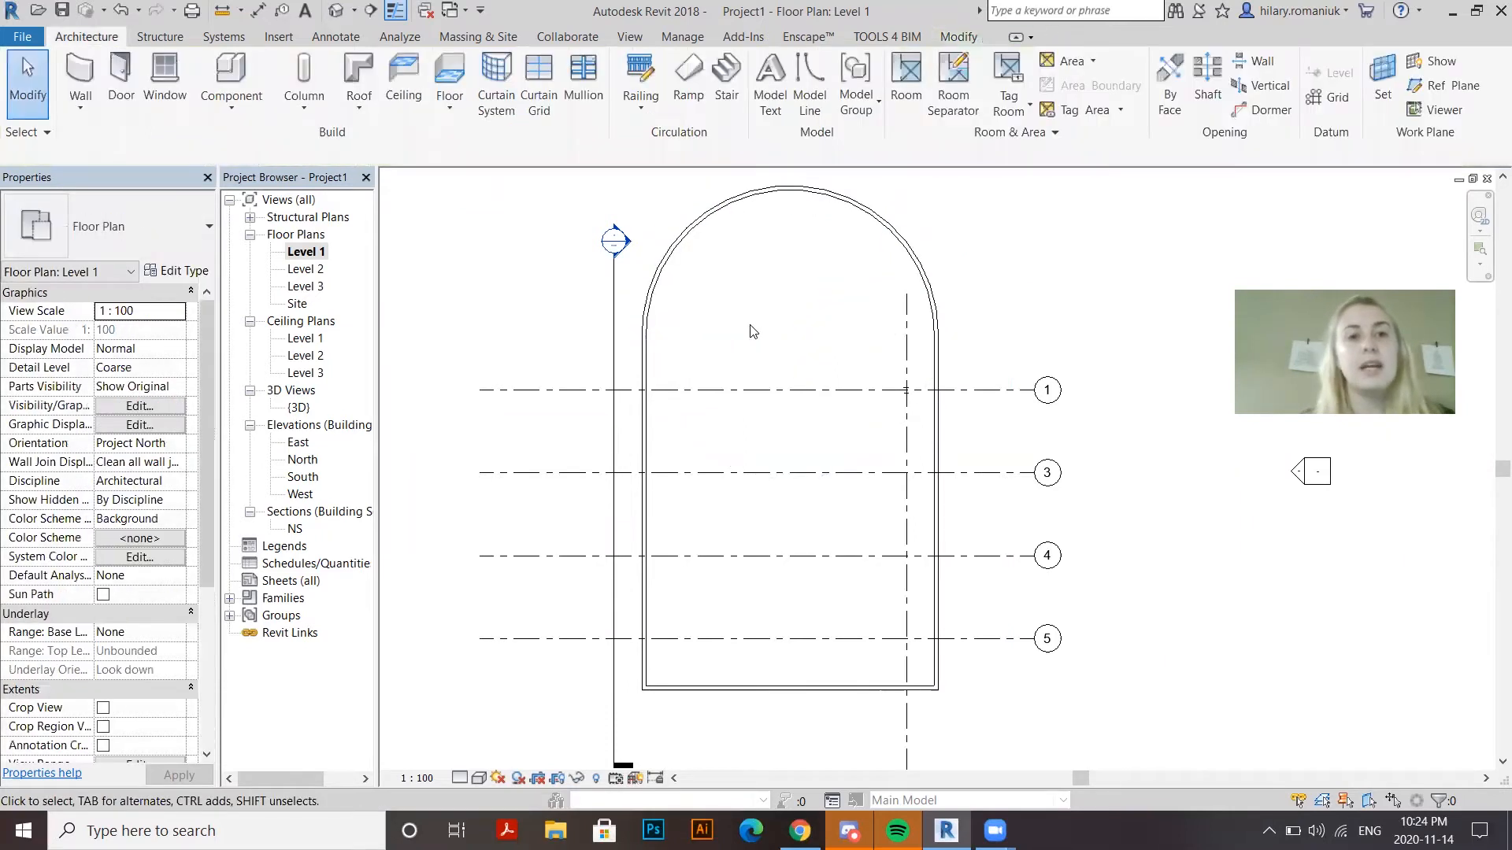
# Open the {3D} view and set its visual style to Shaded
pyautogui.doubleClick(298, 413)
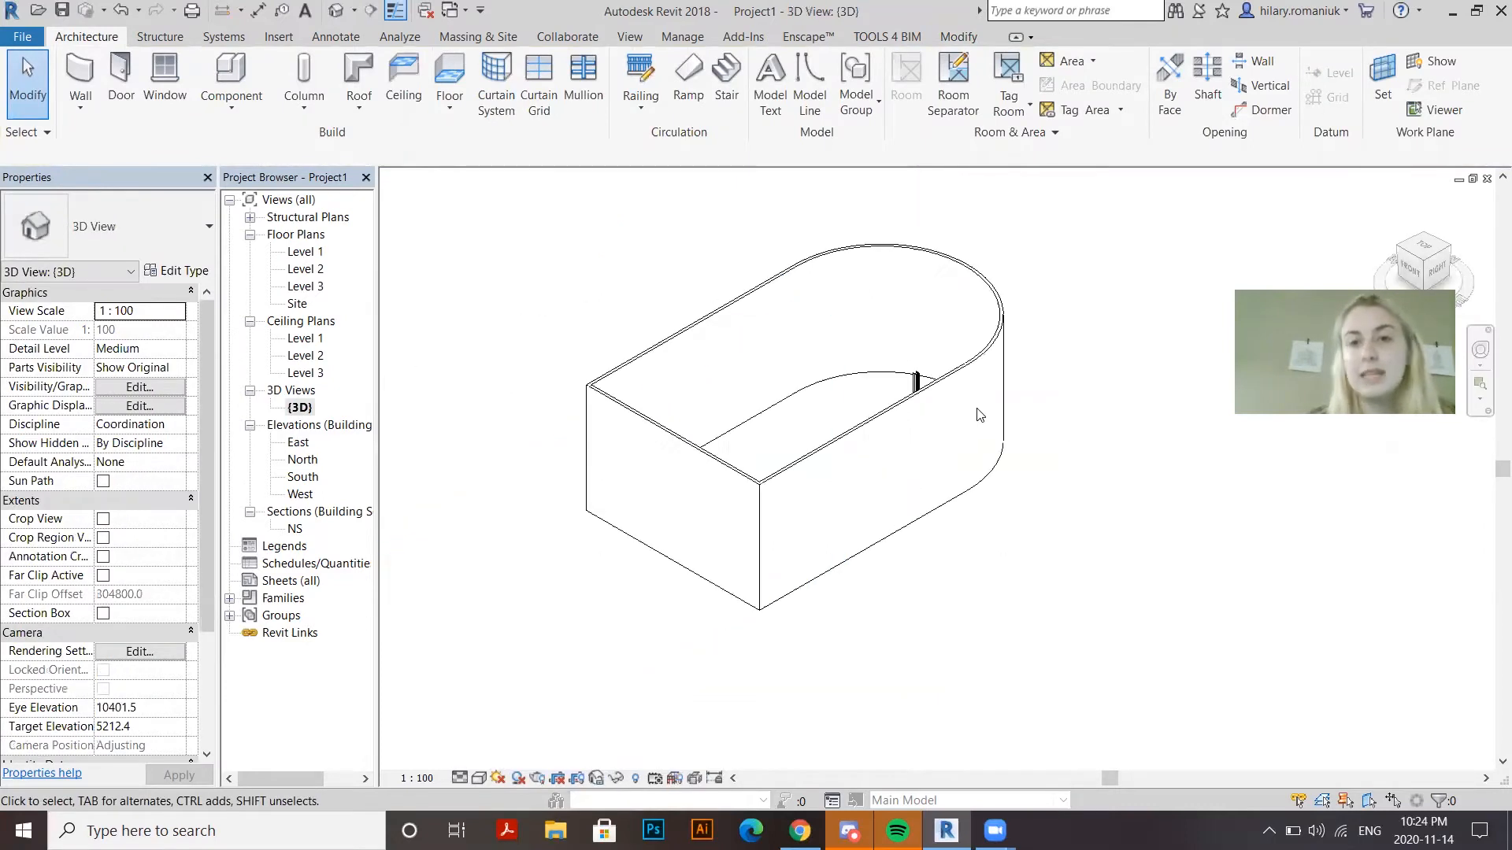
pyautogui.scroll(2, 981, 414)
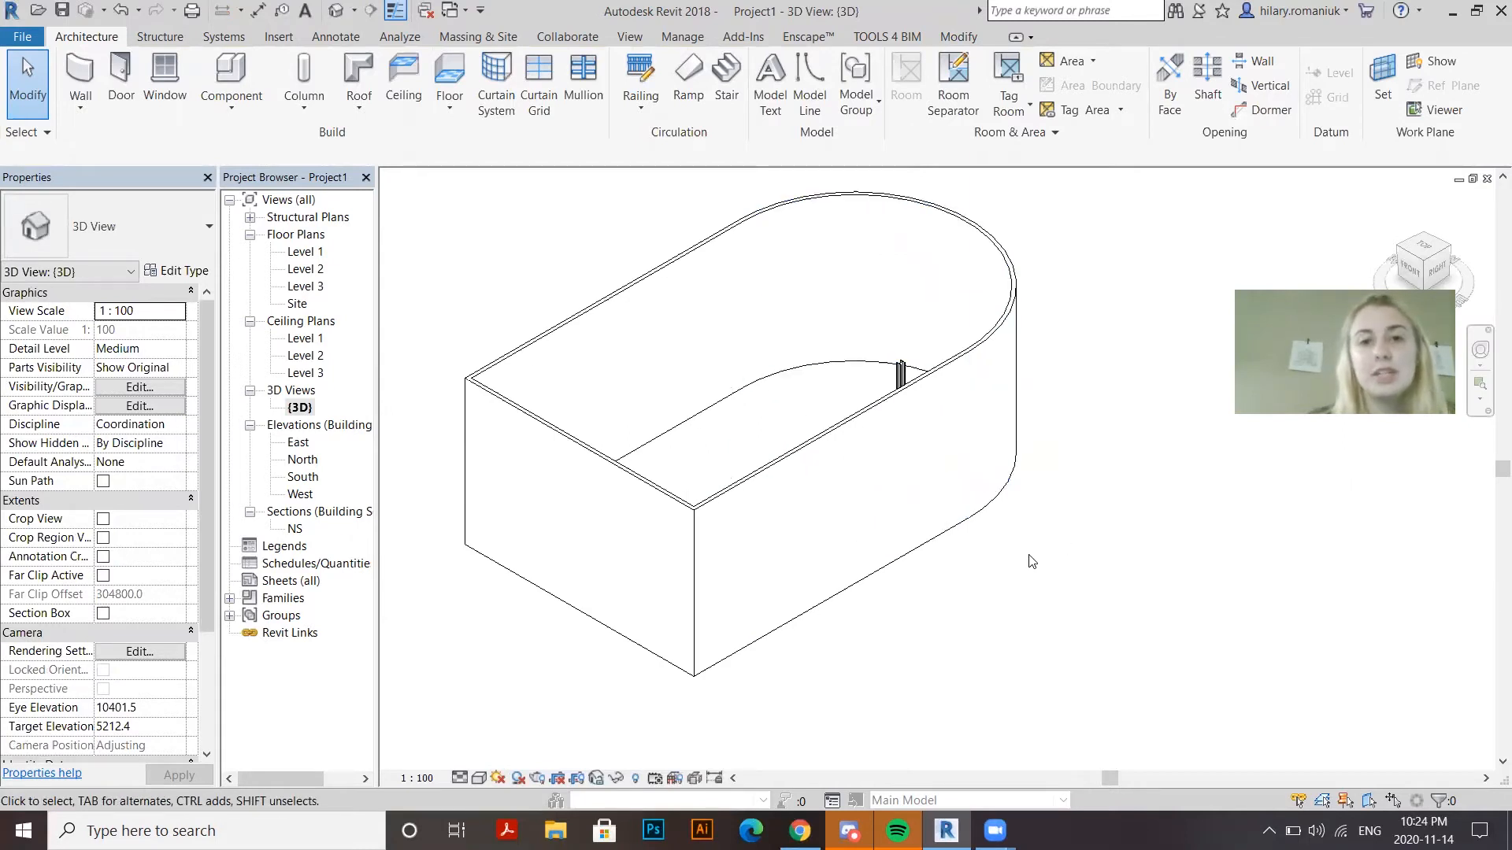
pyautogui.click(478, 779)
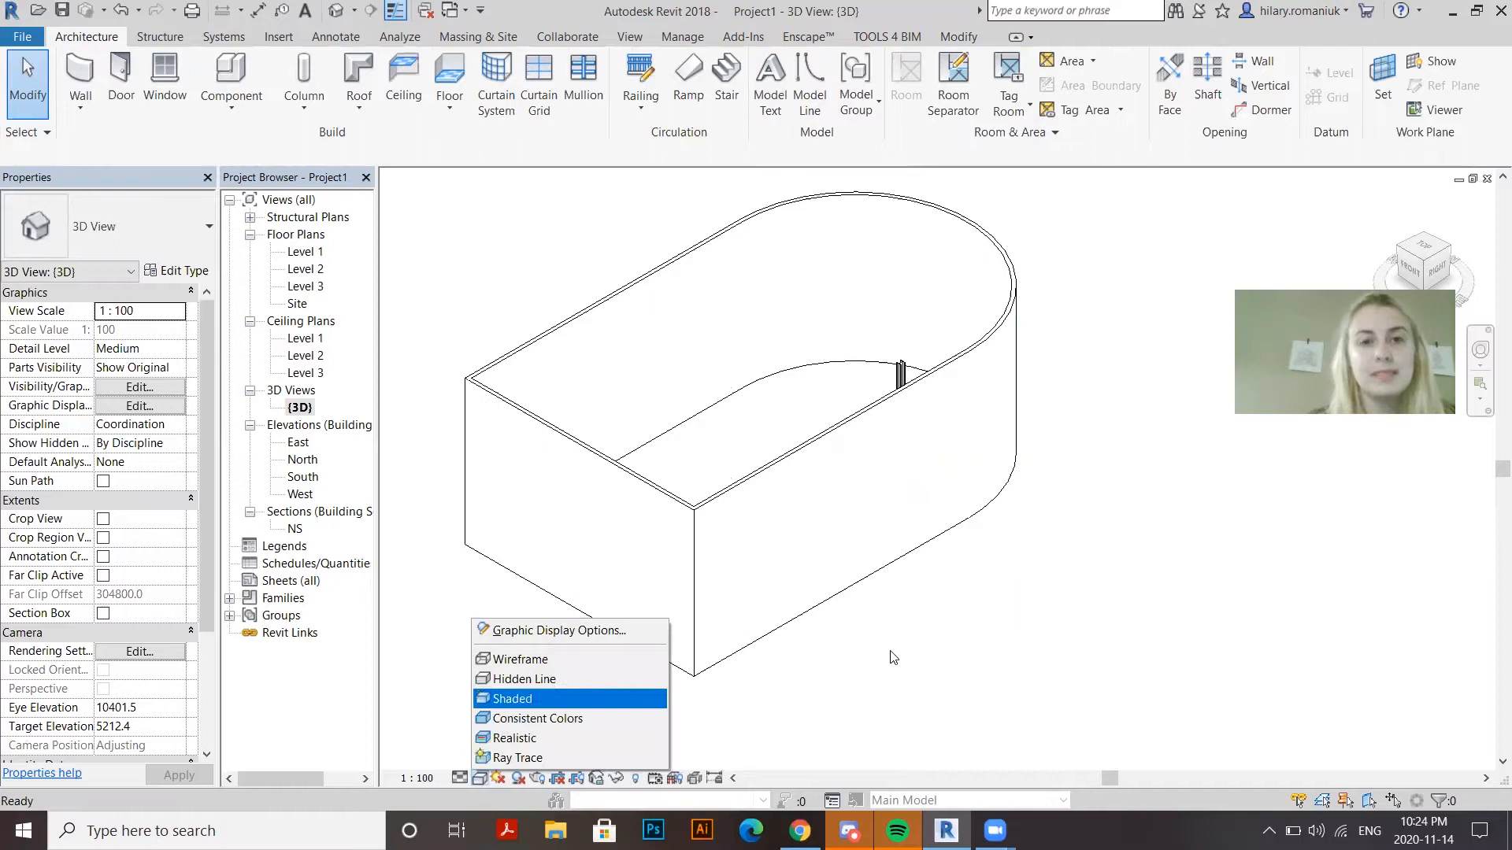
pyautogui.press('Return')
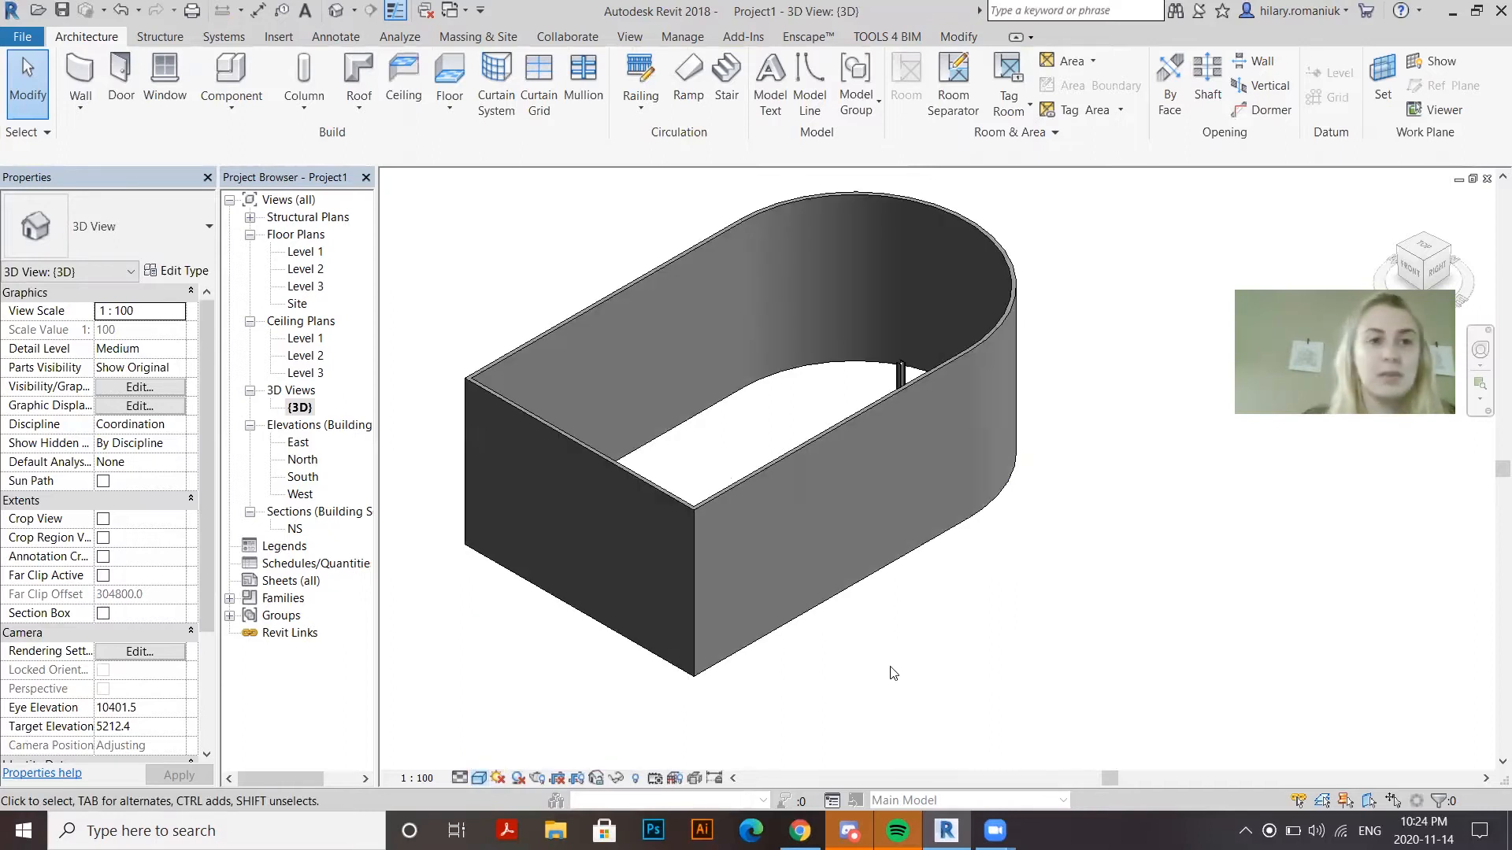
# Create an architectural Generic Floor - 400mm on Level 1, using Pick Walls on the arc and straight walls for its boundary
pyautogui.doubleClick(304, 252)
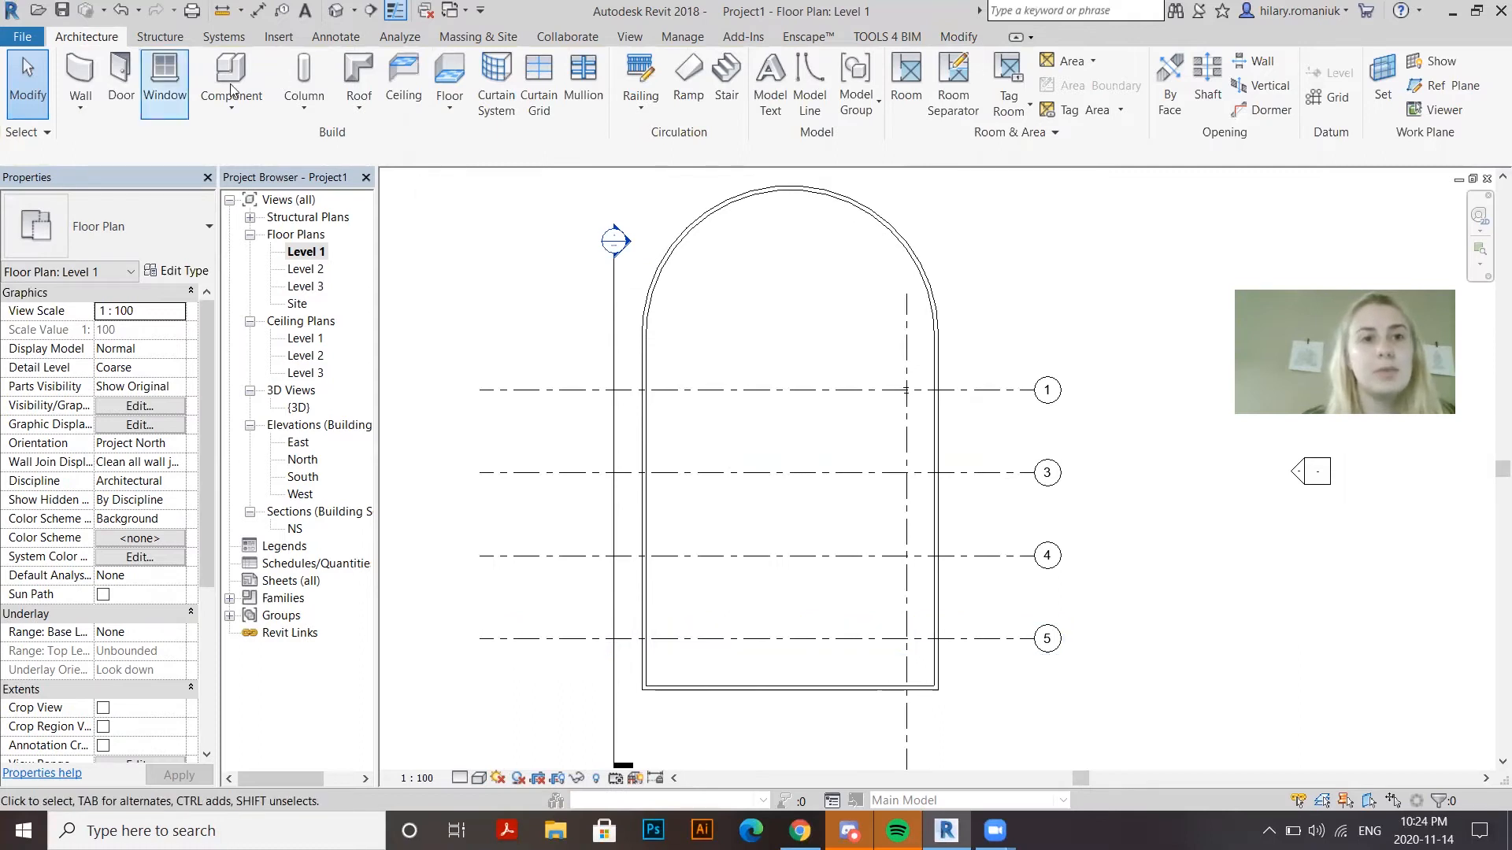
pyautogui.click(437, 112)
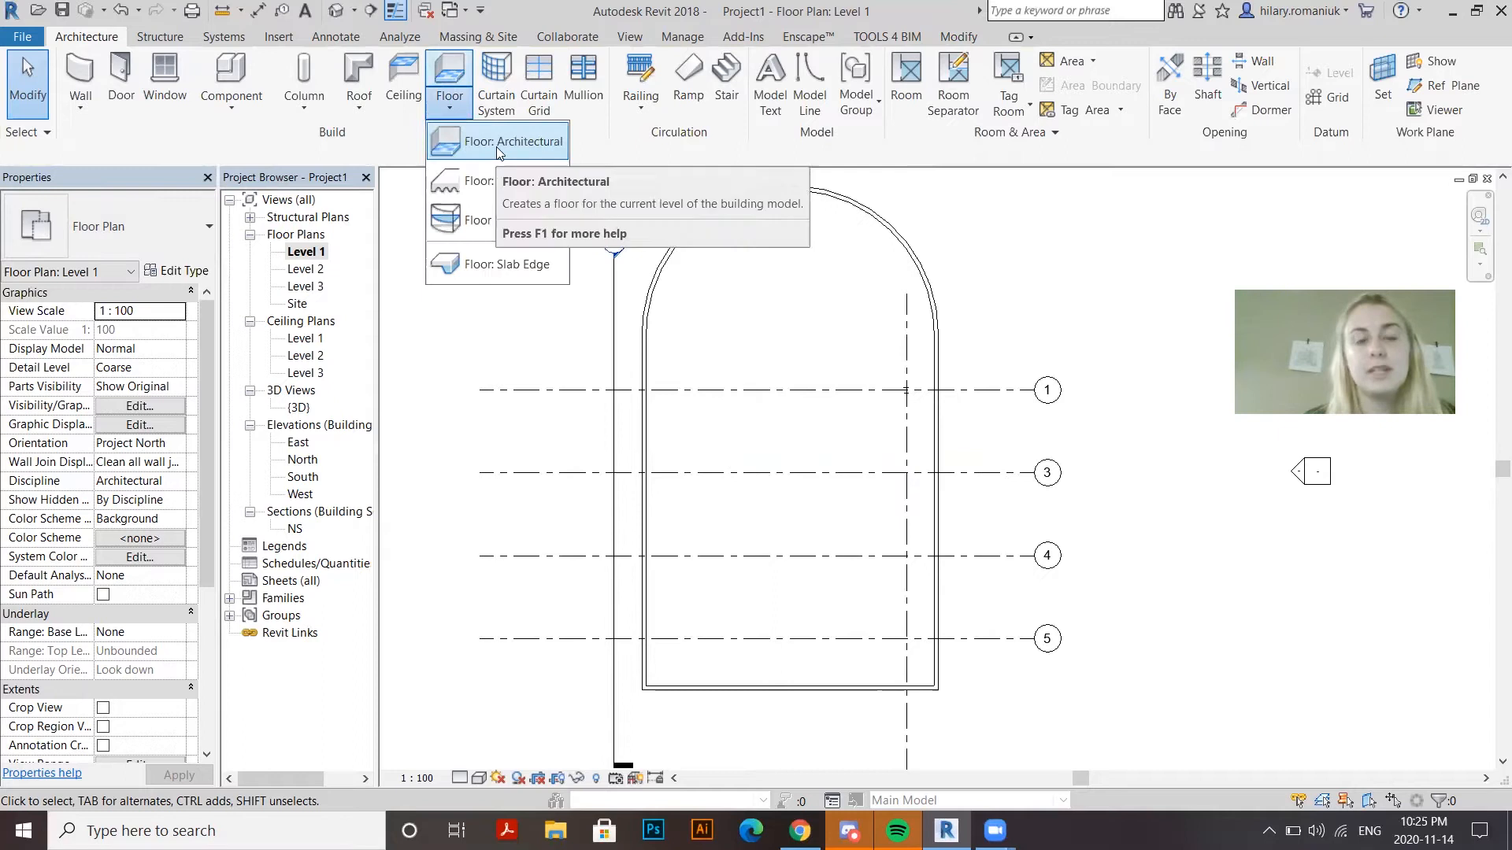
pyautogui.click(499, 146)
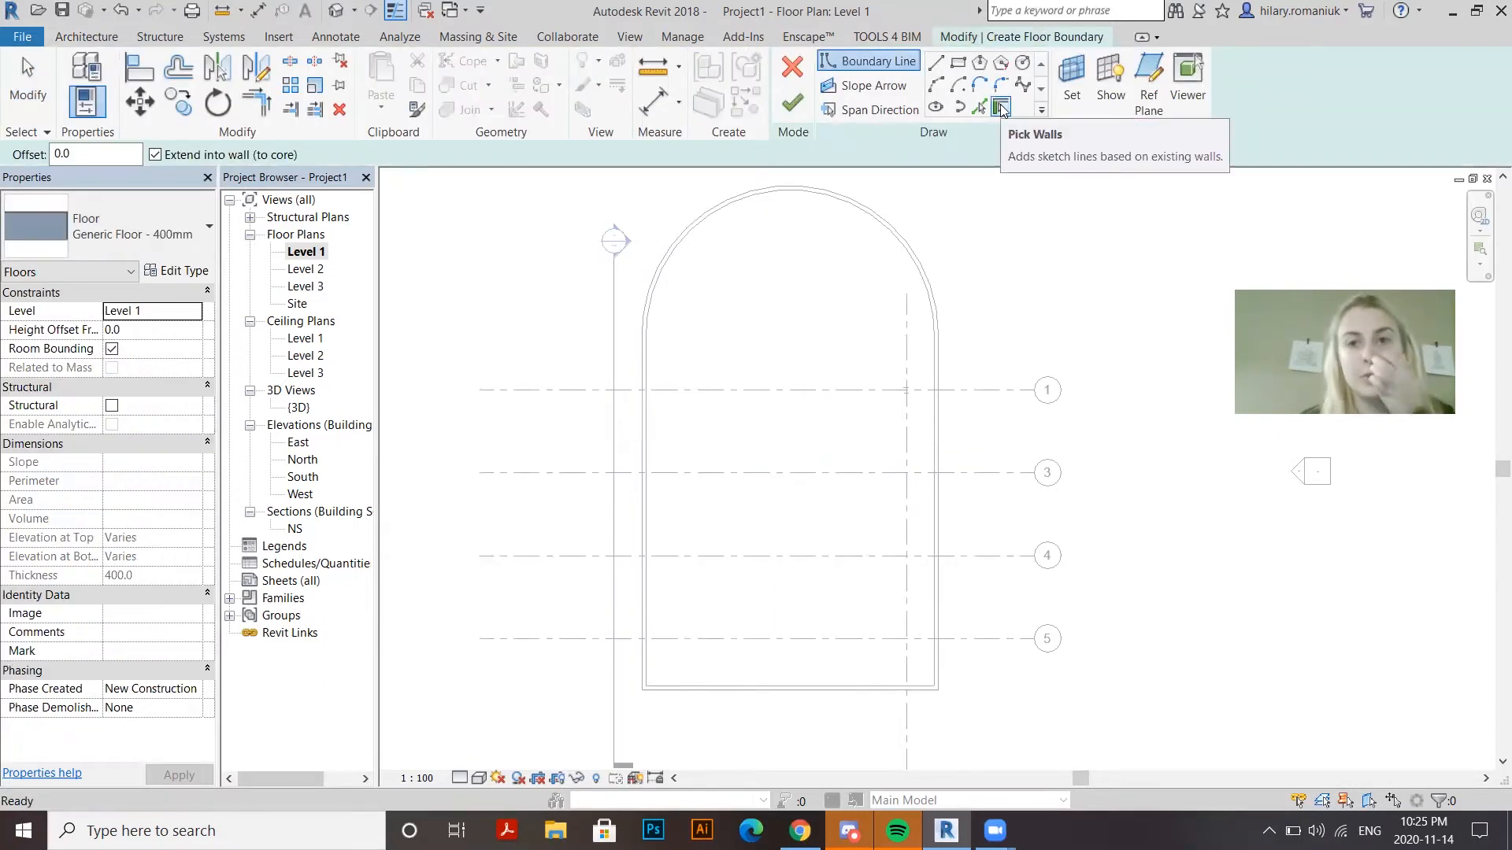
pyautogui.click(1000, 108)
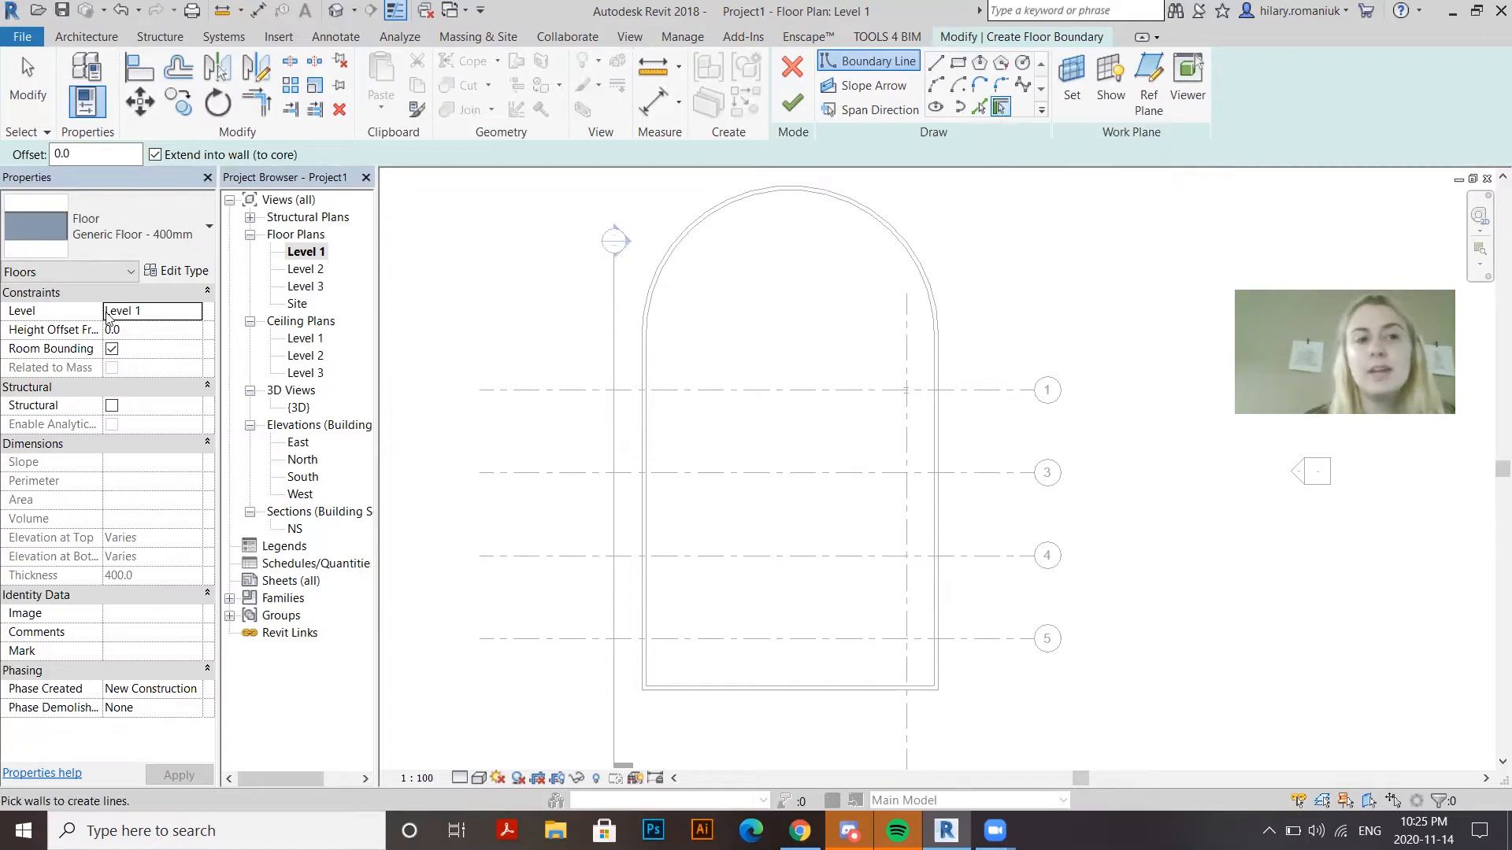
pyautogui.click(675, 253)
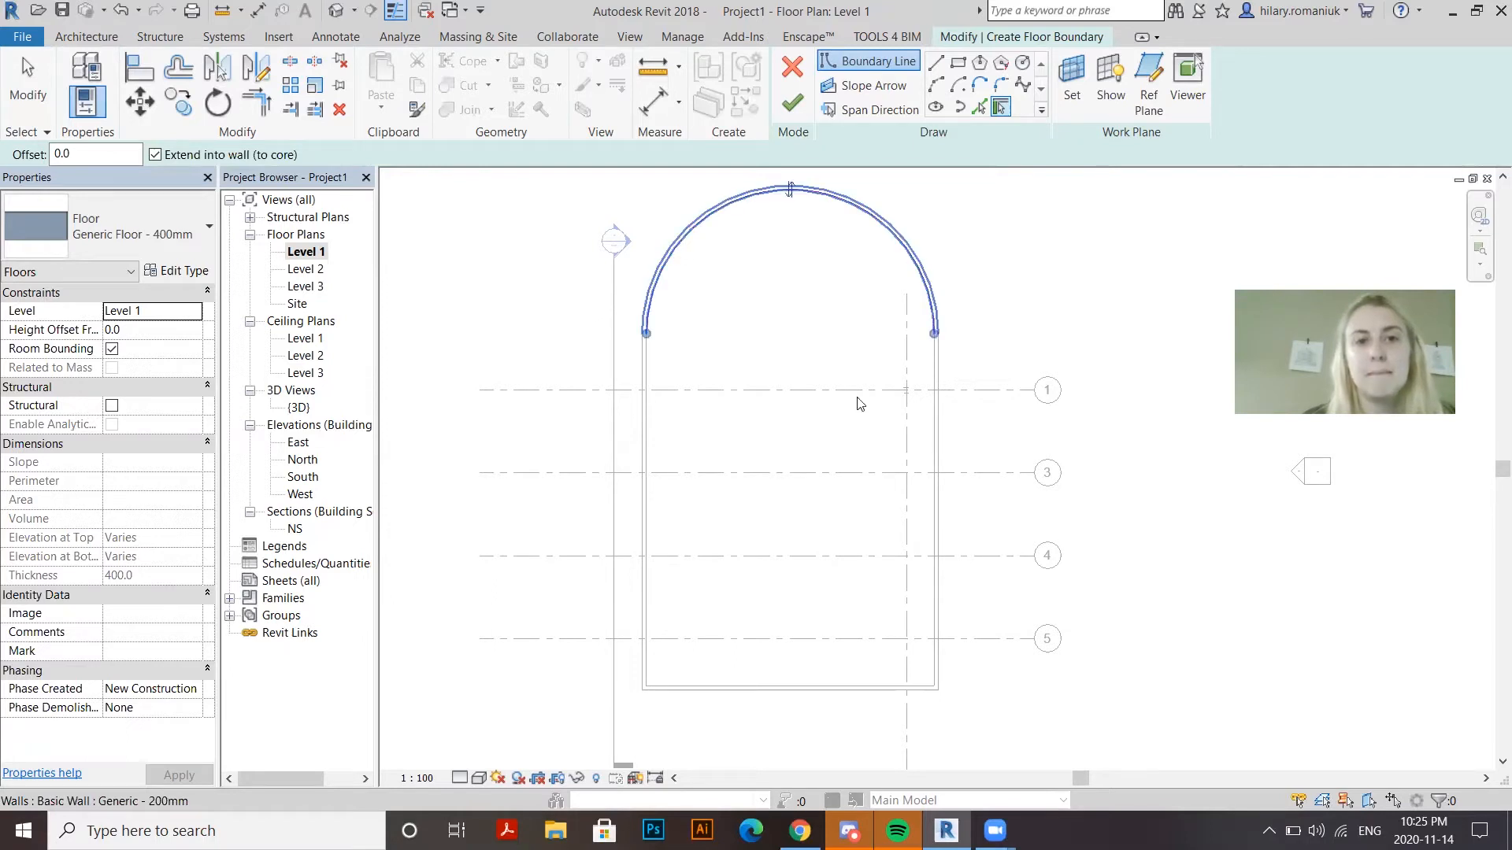
pyautogui.click(941, 389)
pyautogui.click(782, 690)
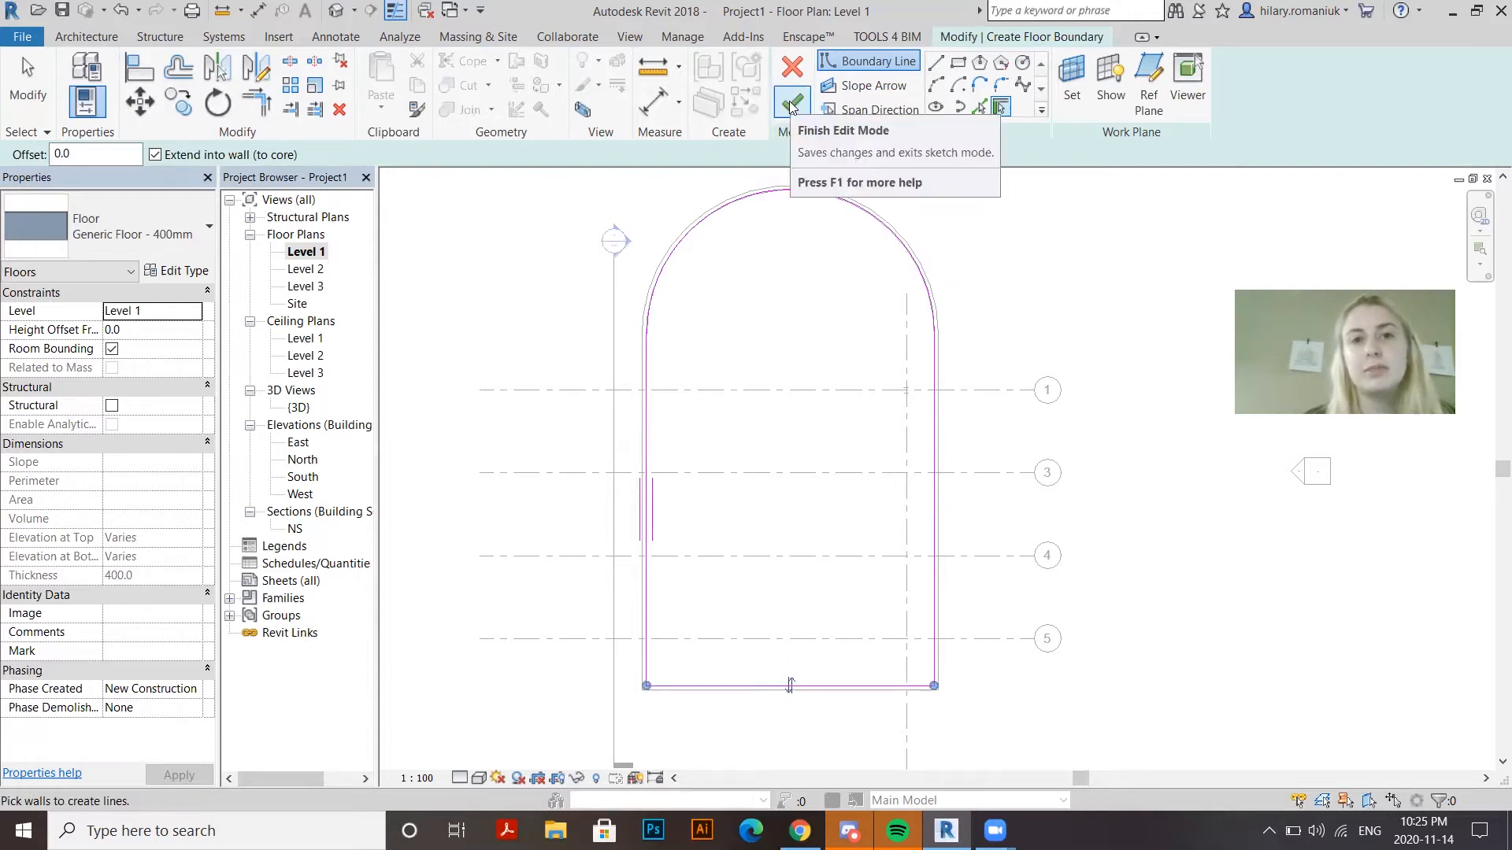
pyautogui.click(792, 105)
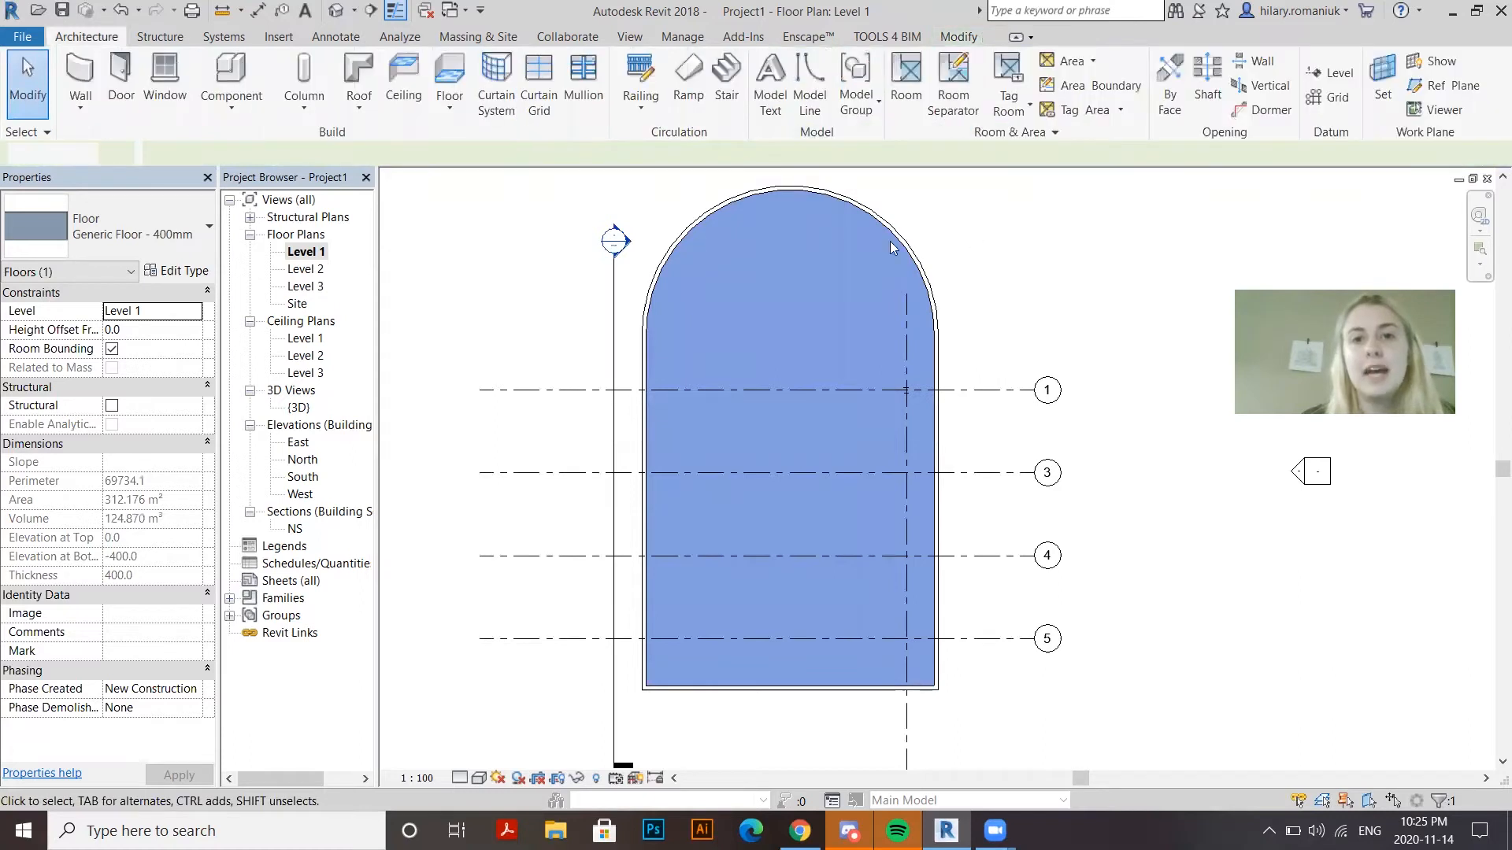
pyautogui.press('Escape')
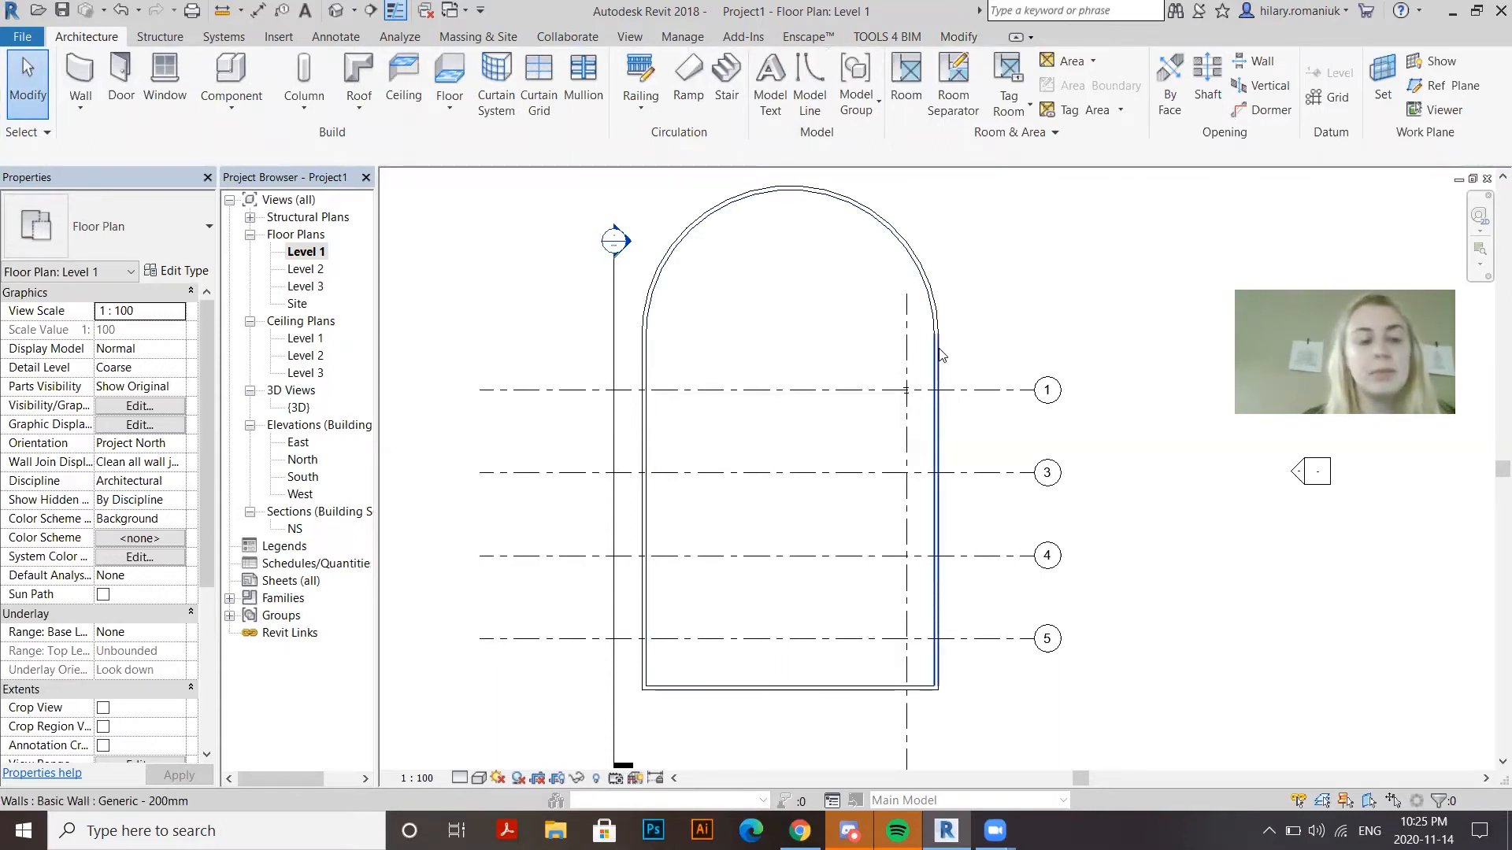
# Select the Level 1 floor beneath the overlapping walls, open its boundary sketch and finish it without edits
pyautogui.press('Tab')
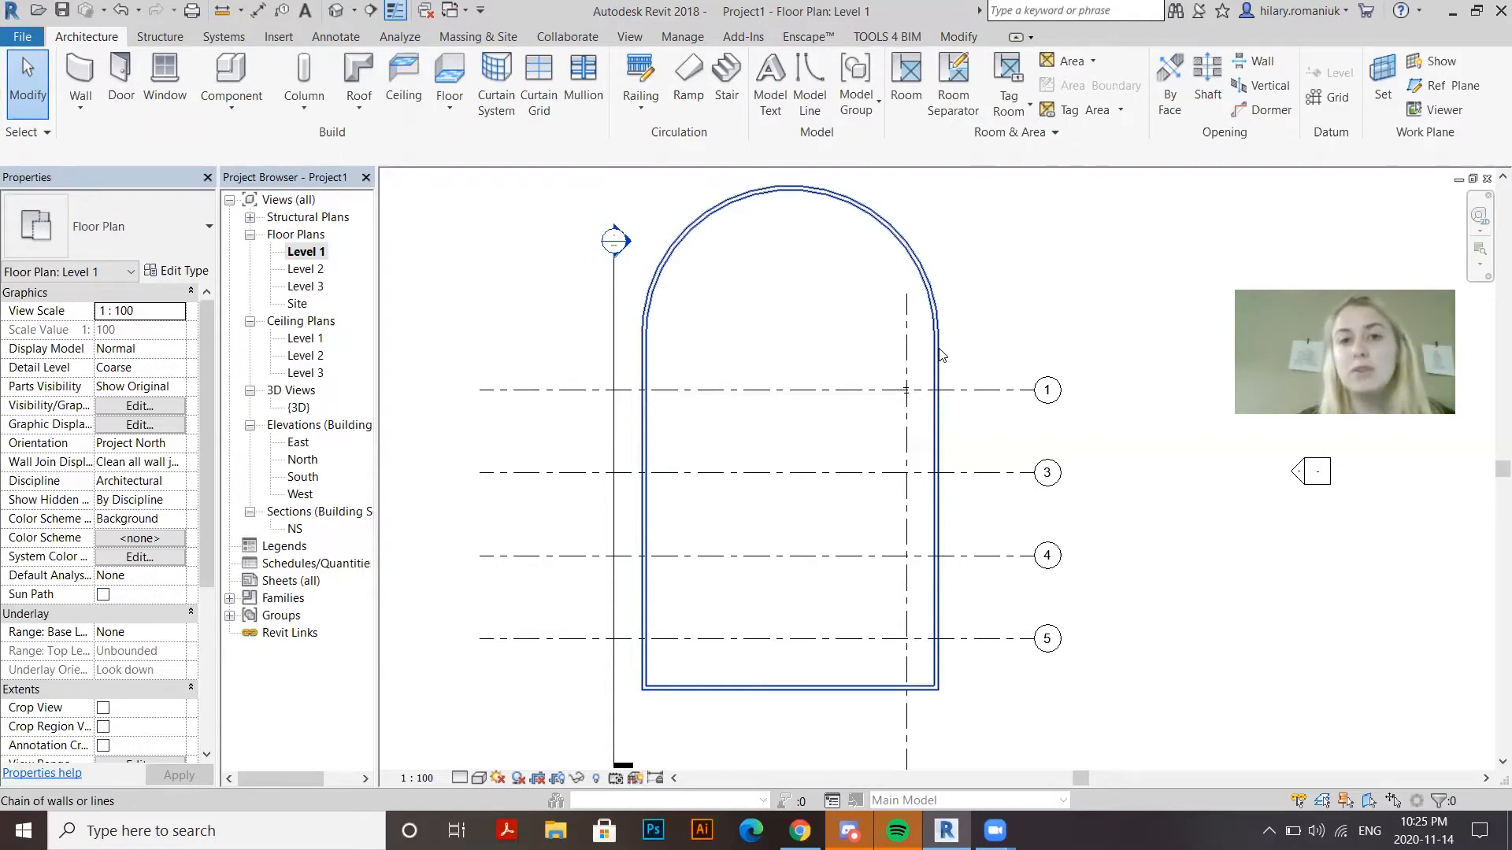
pyautogui.press('Tab')
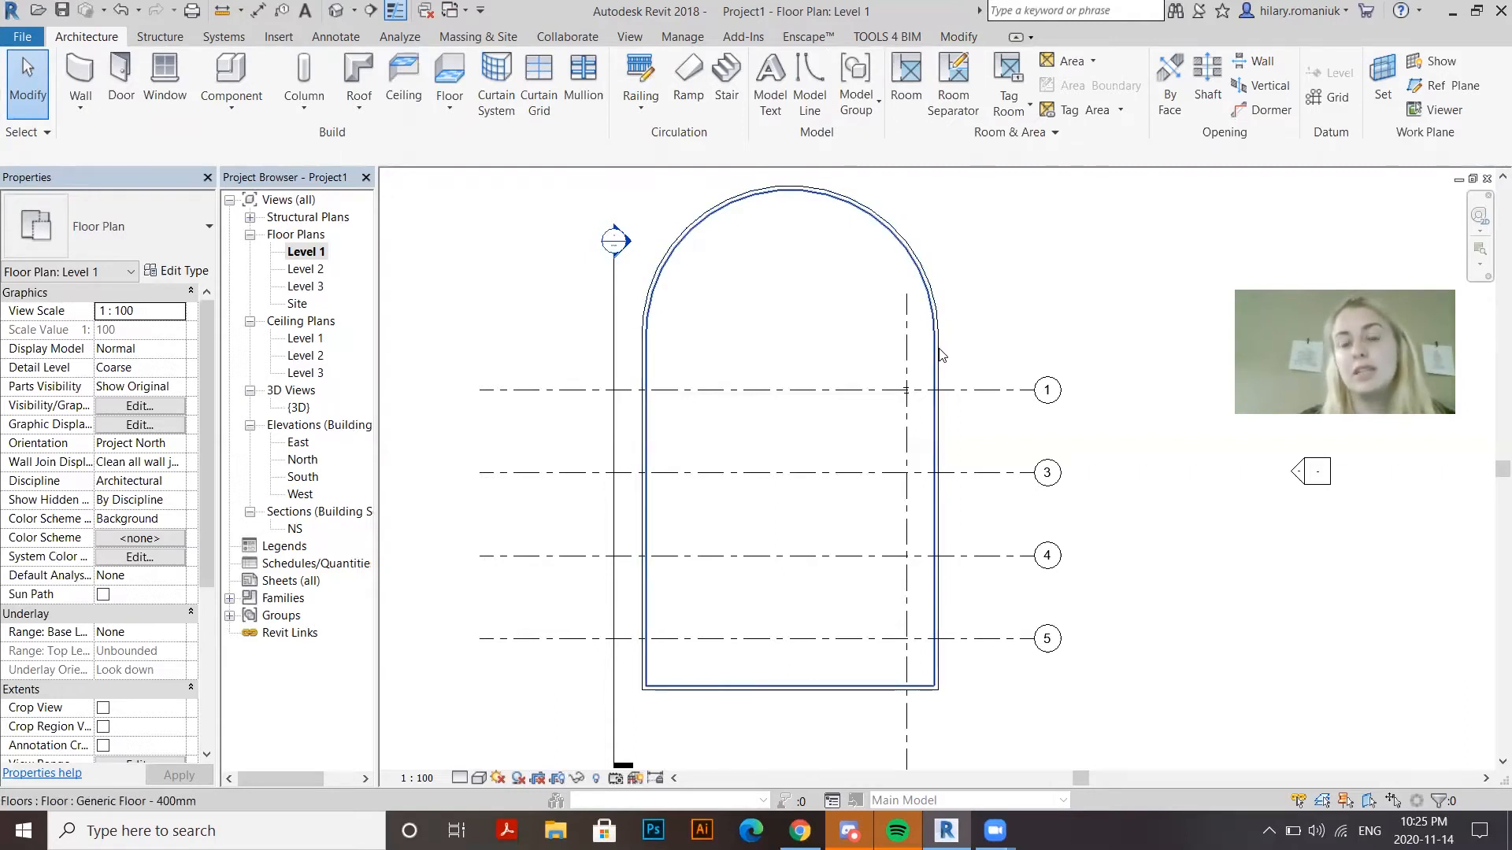
pyautogui.click(940, 354)
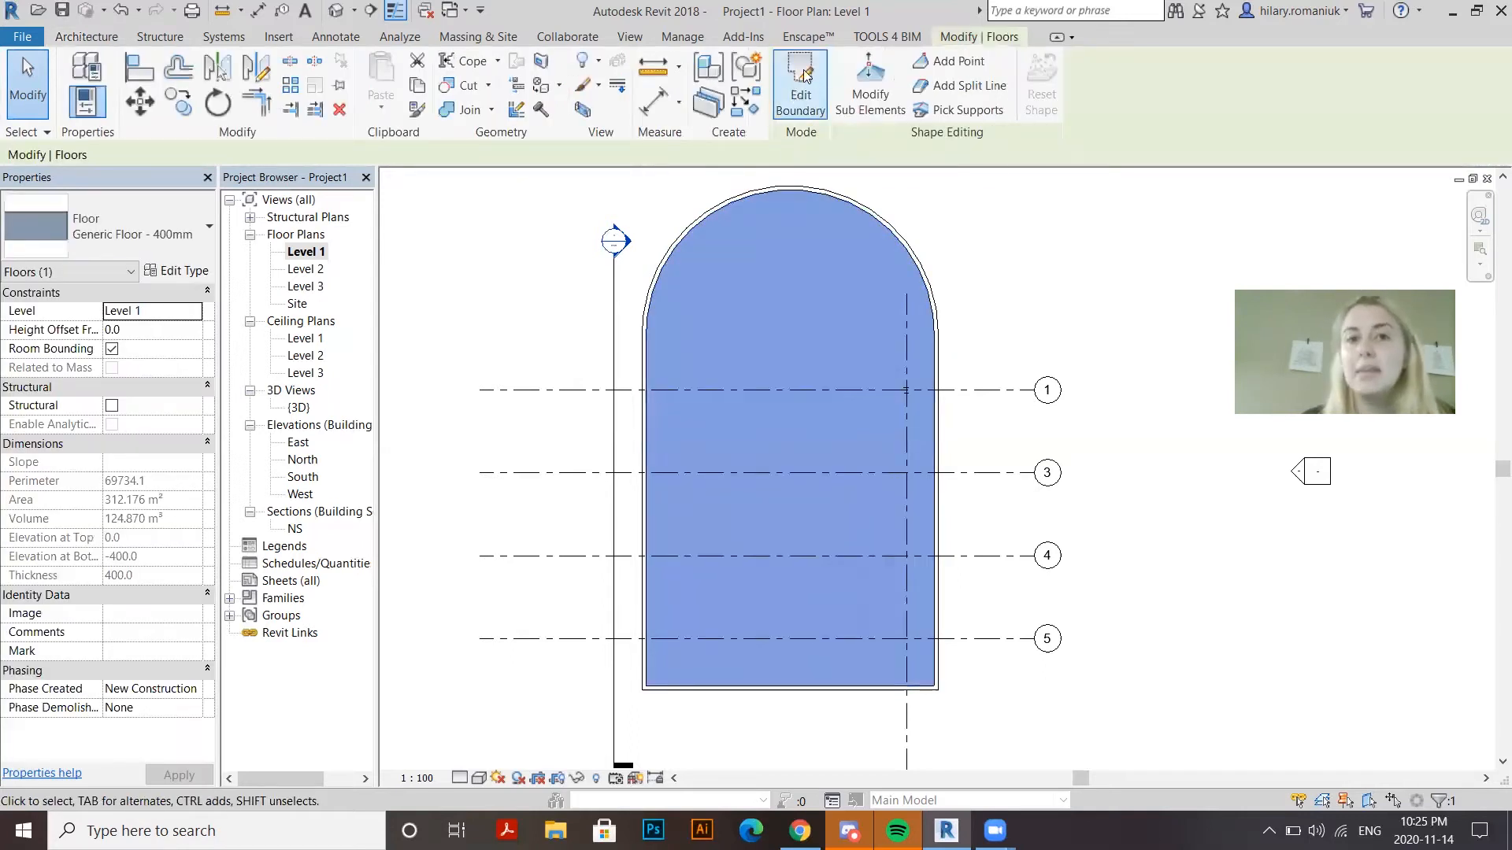
pyautogui.click(804, 78)
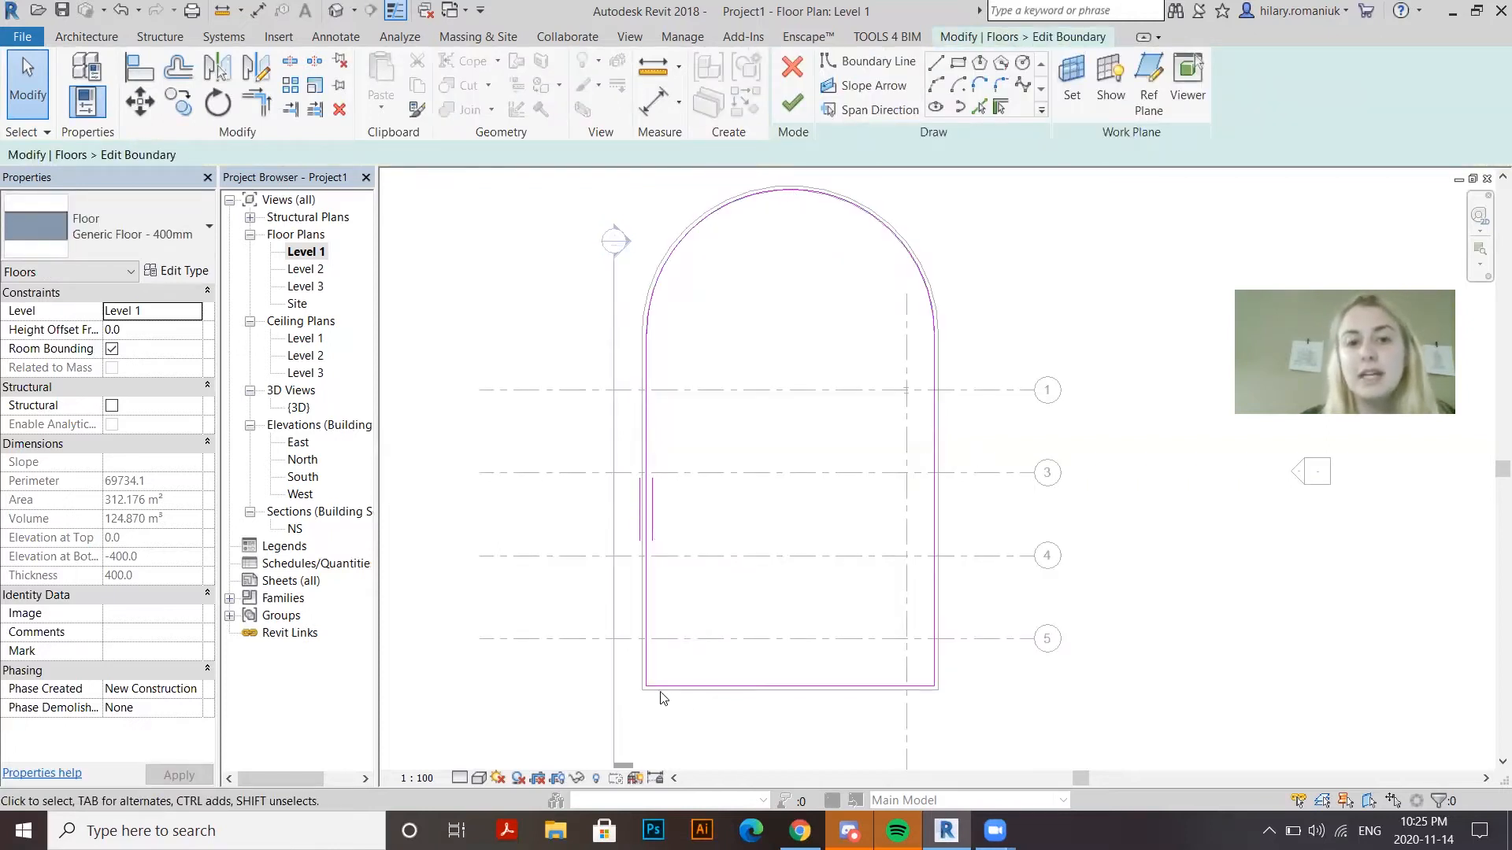
pyautogui.scroll(3, 661, 698)
pyautogui.scroll(-3, 611, 499)
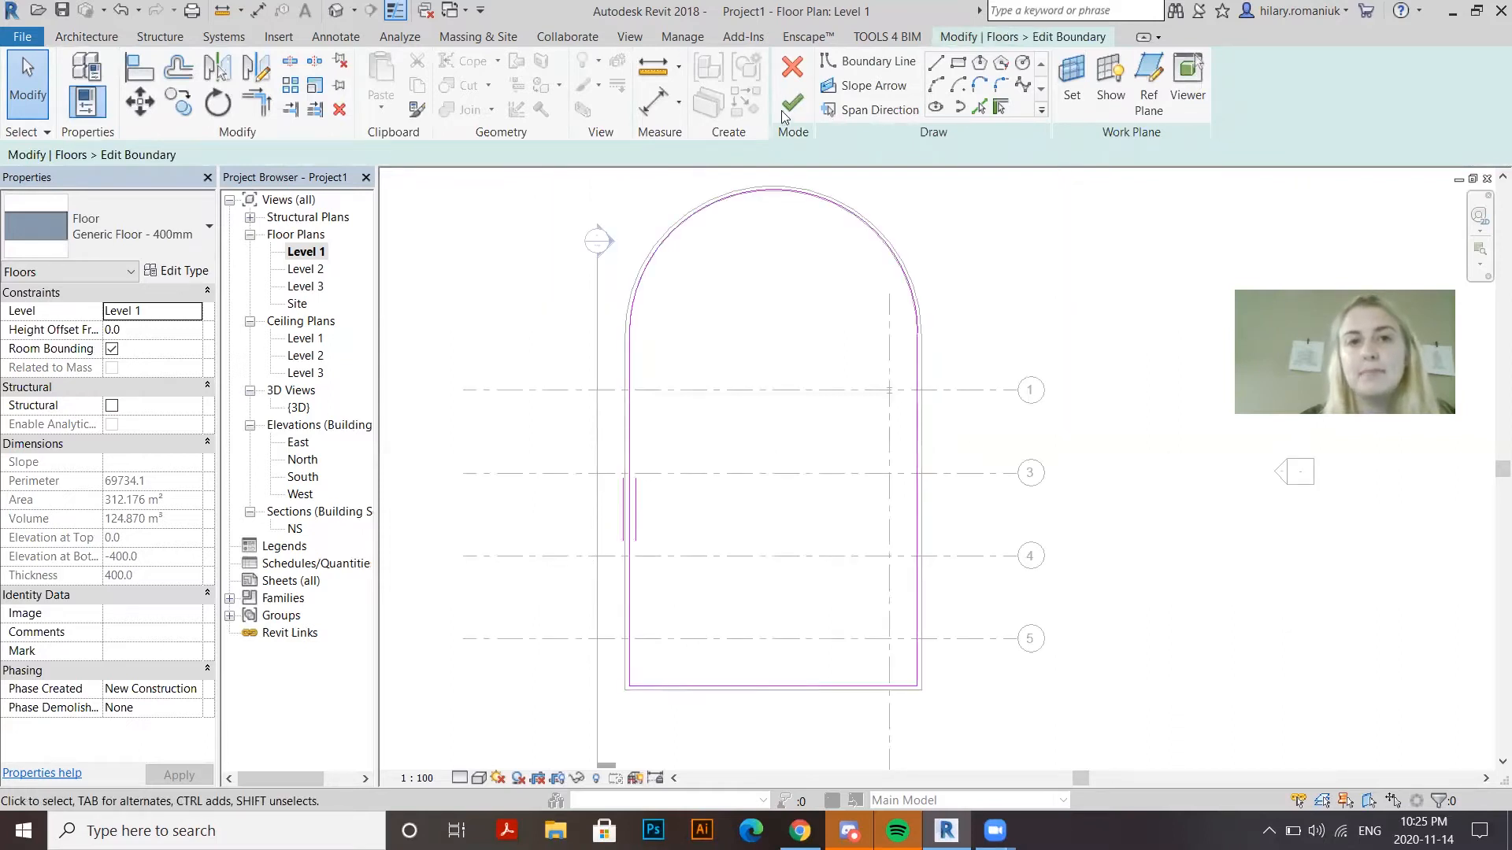
pyautogui.click(789, 107)
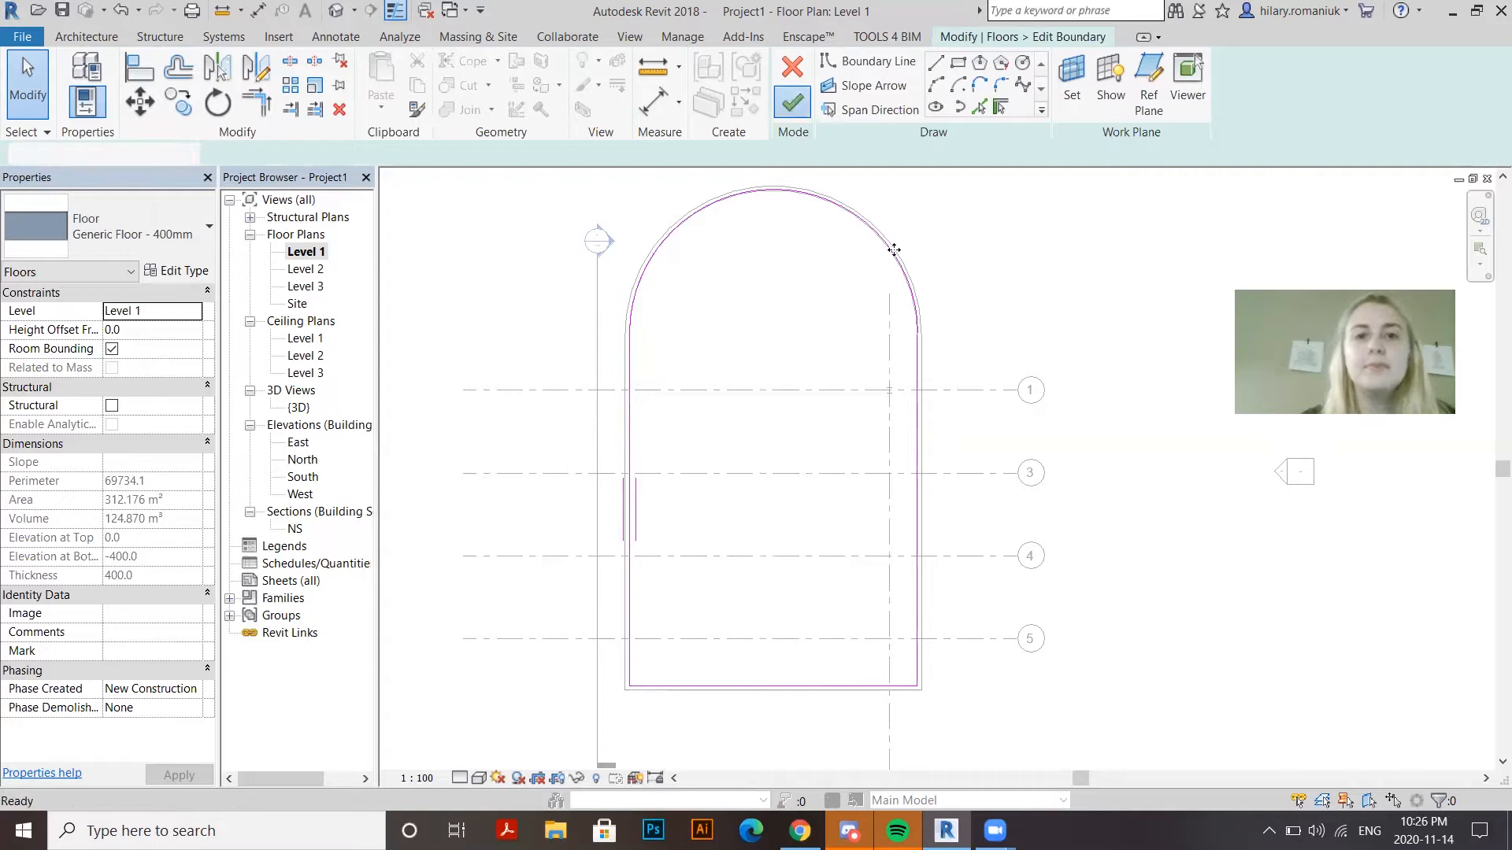
pyautogui.press('Escape')
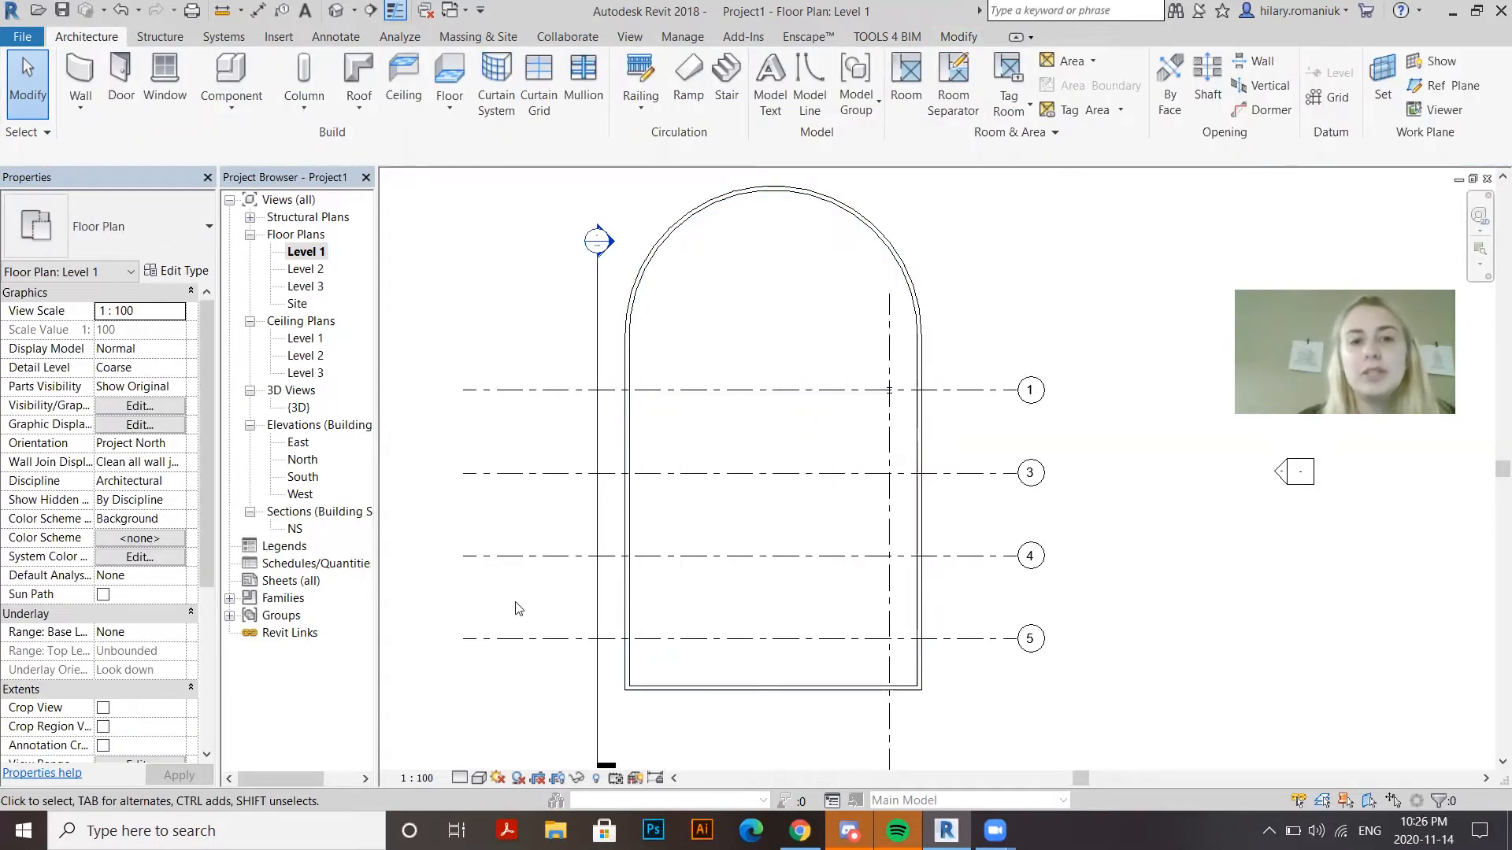
# Move the section line to the middle of the building in the Level 1 plan and extend its extents past the straight end wall
pyautogui.scroll(-2, 560, 555)
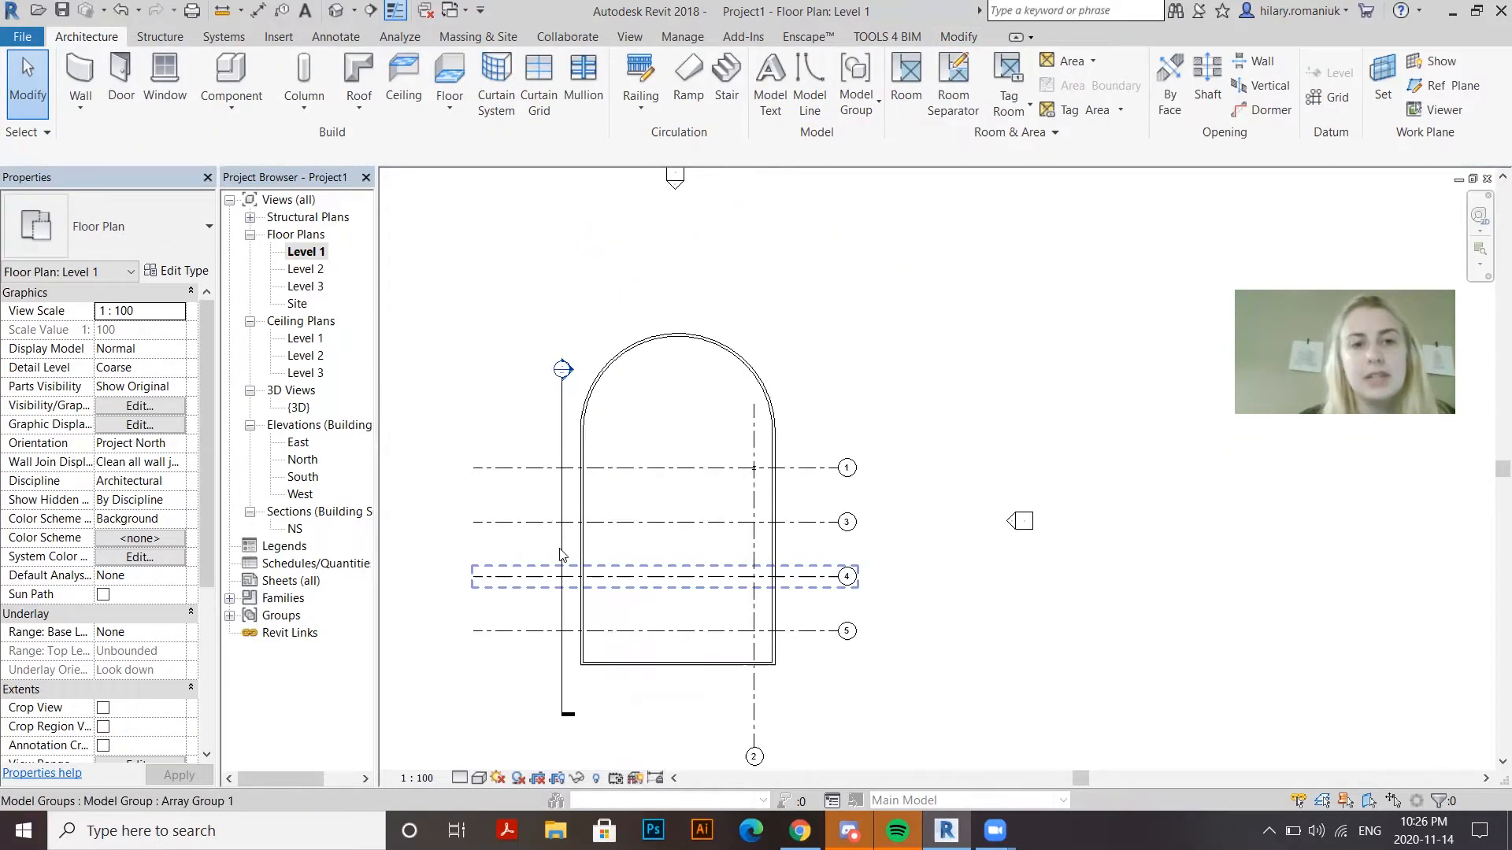
pyautogui.click(561, 554)
pyautogui.moveTo(672, 418); pyautogui.dragTo(678, 637)
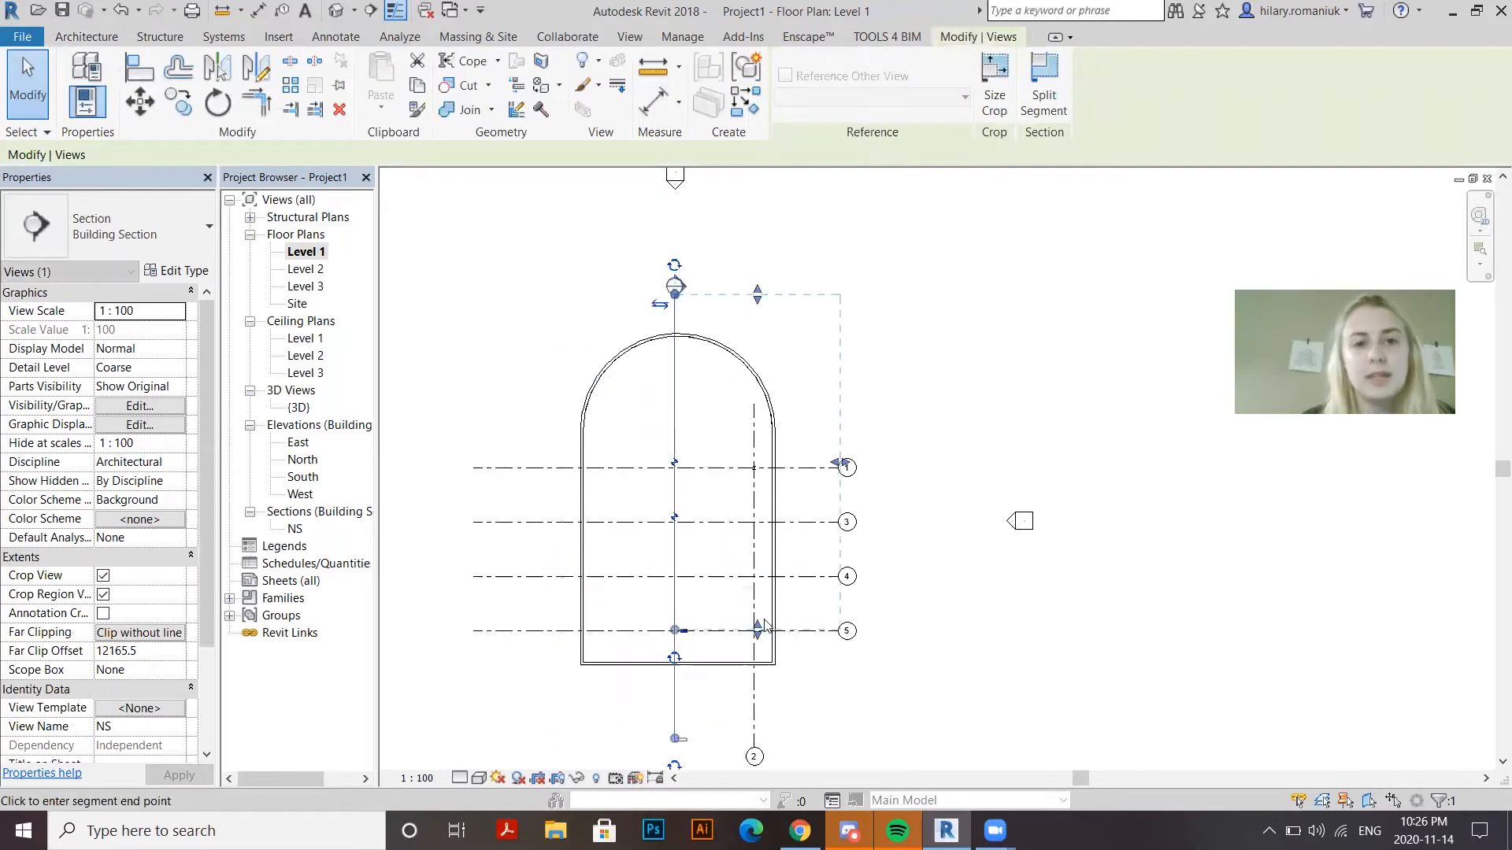
pyautogui.moveTo(756, 716); pyautogui.dragTo(756, 718)
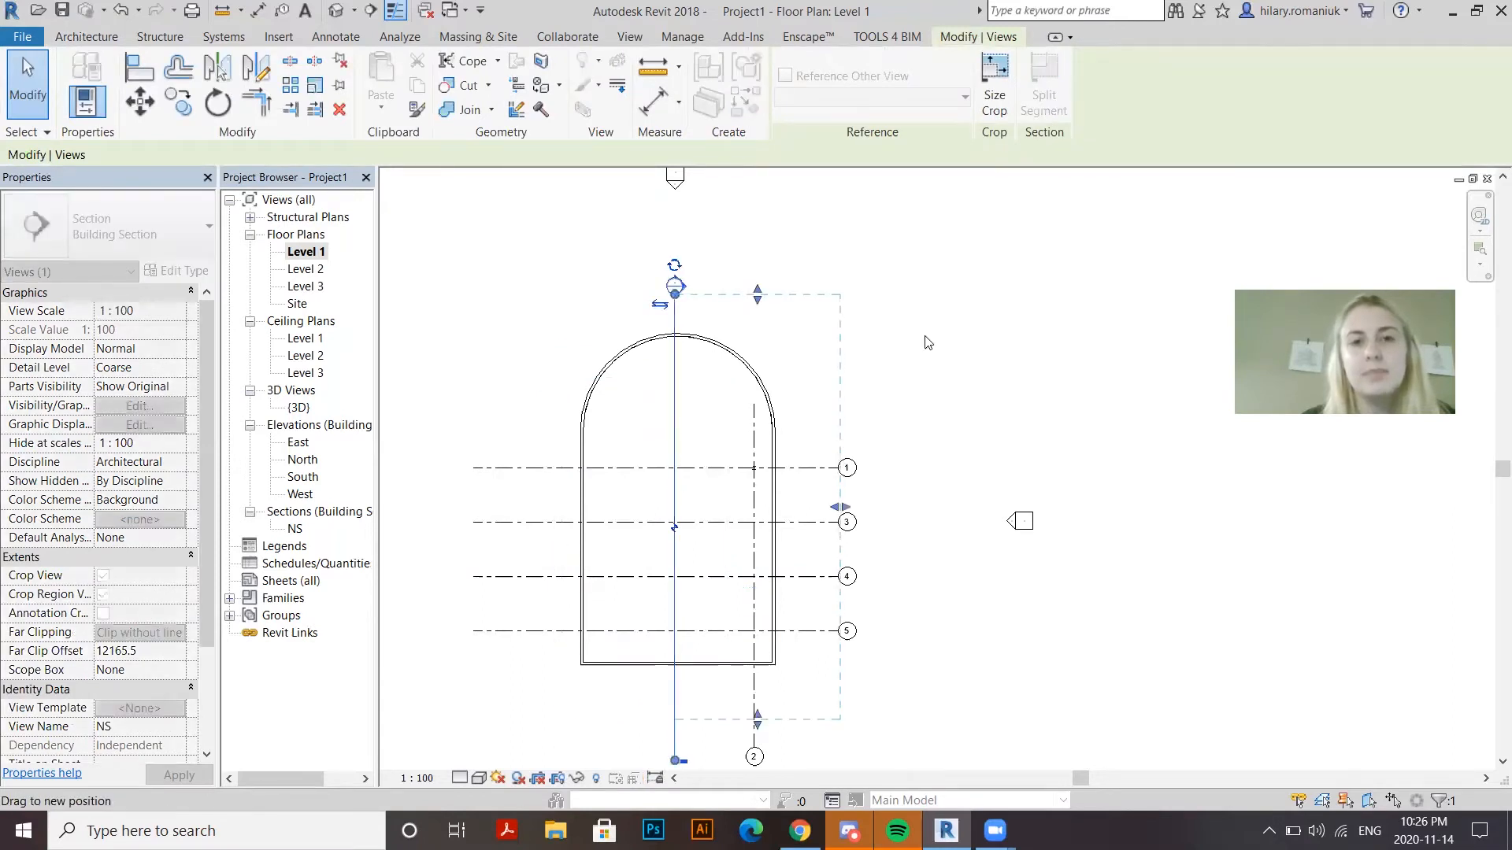
pyautogui.click(692, 287)
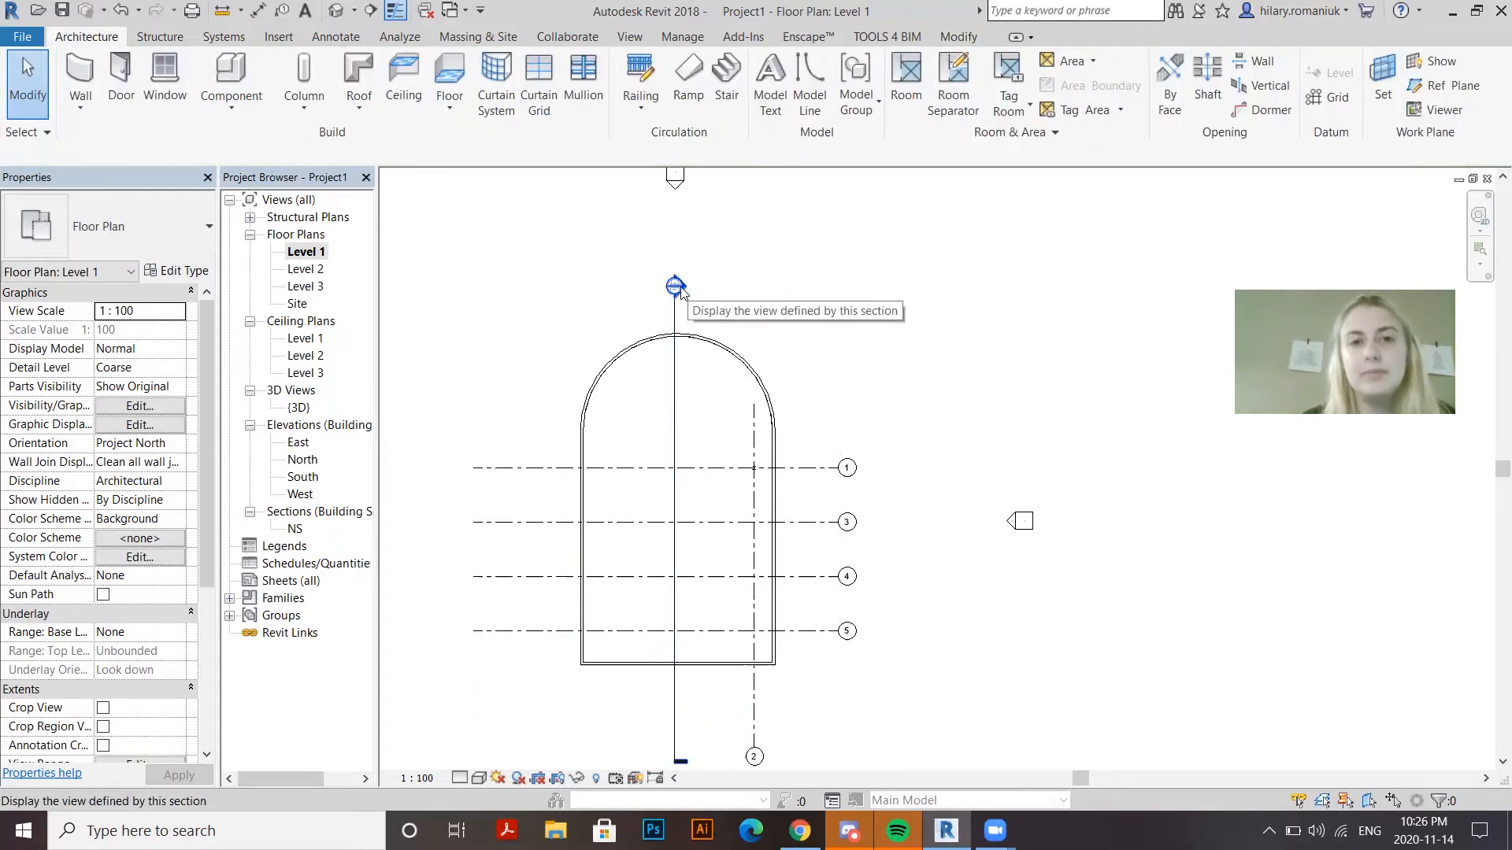
# Open the NS section view and turn off both its view cropping and its crop region visibility
pyautogui.doubleClick(680, 289)
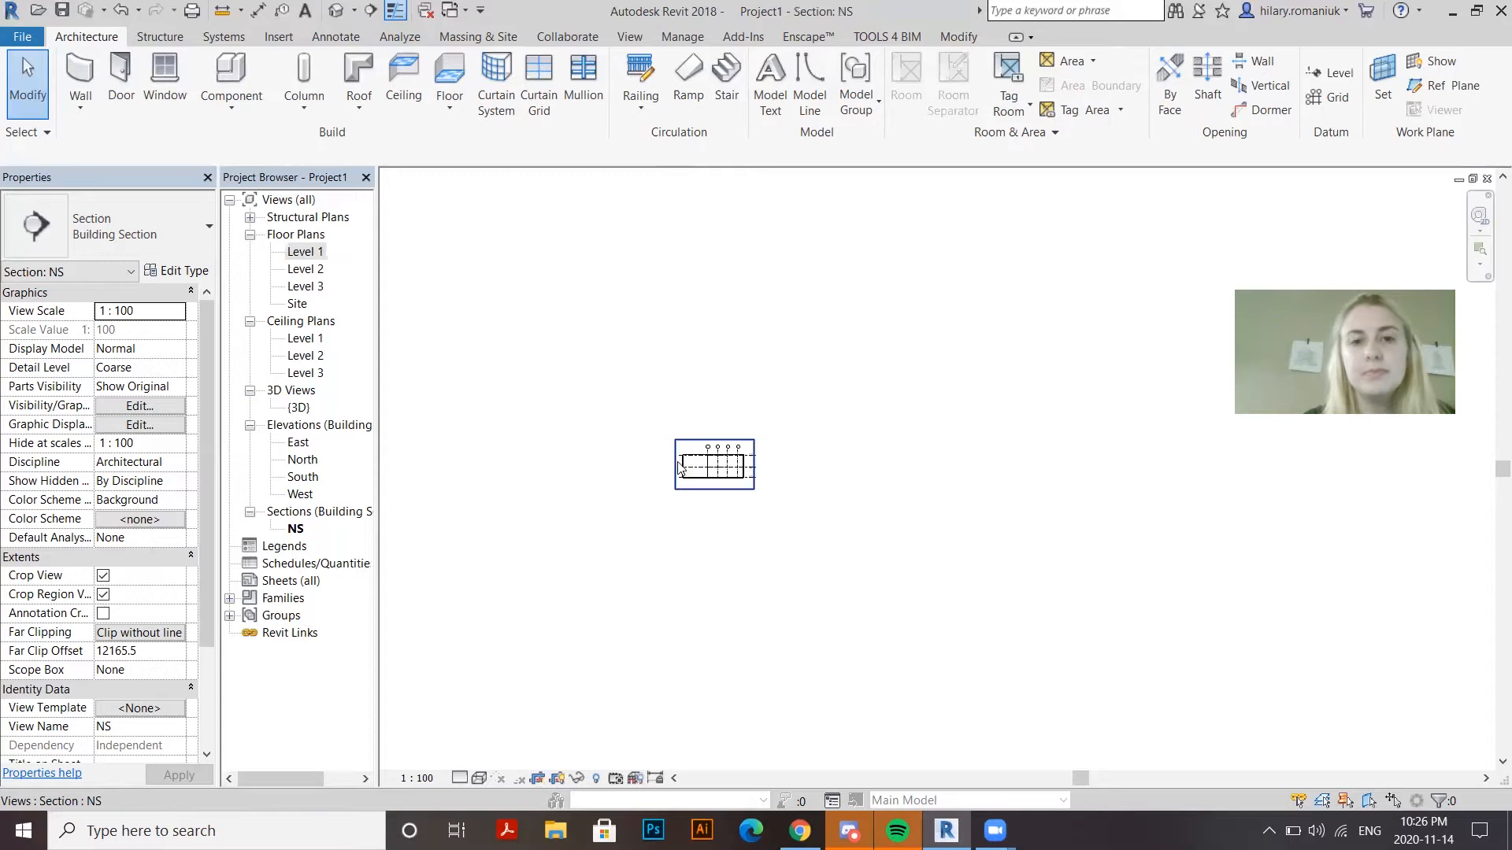
pyautogui.scroll(3, 679, 465)
pyautogui.scroll(3, 680, 465)
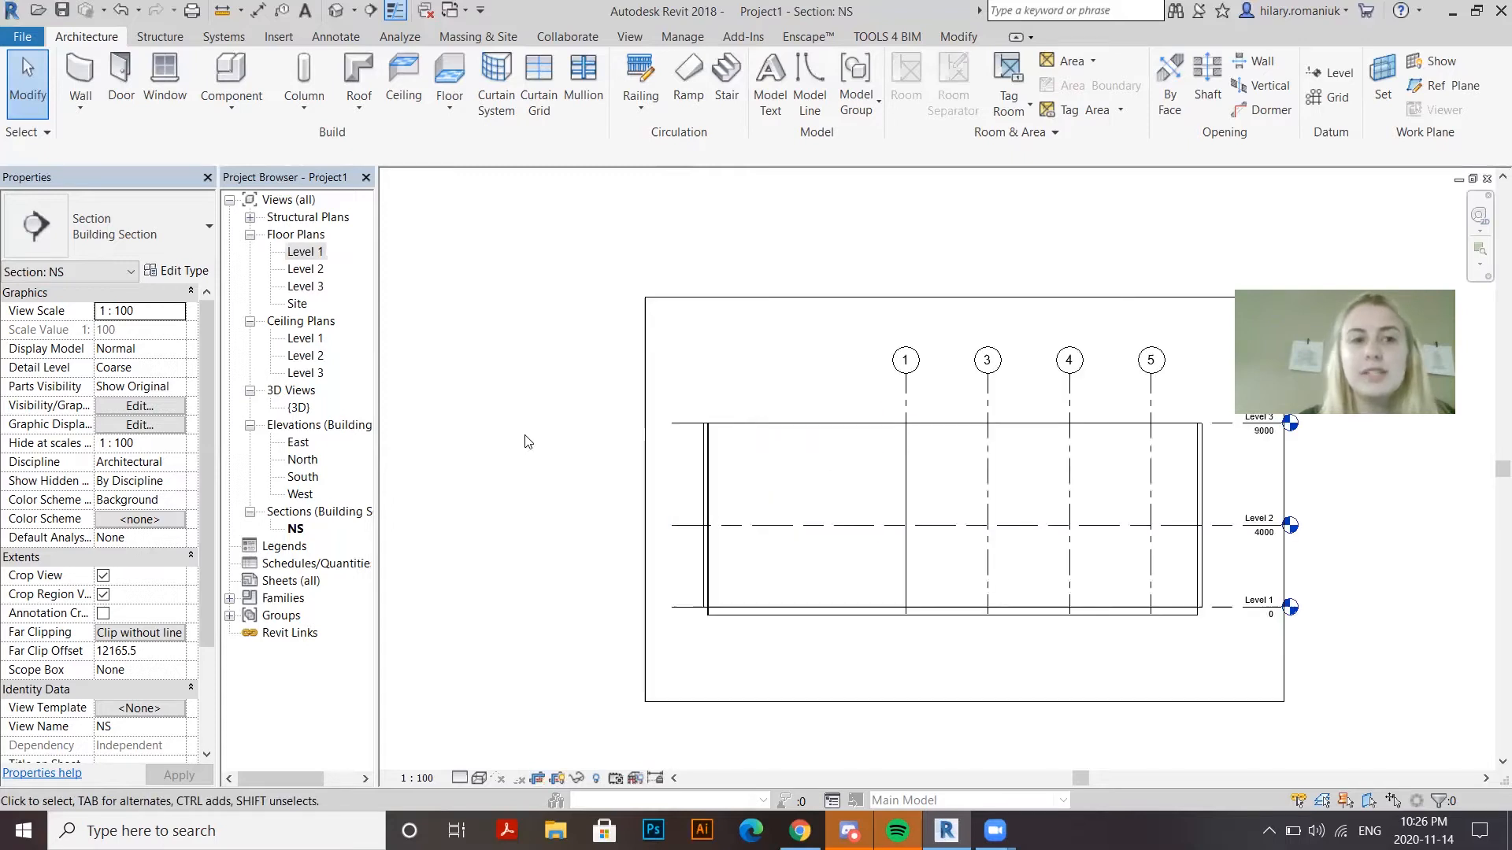
pyautogui.scroll(-1, 527, 441)
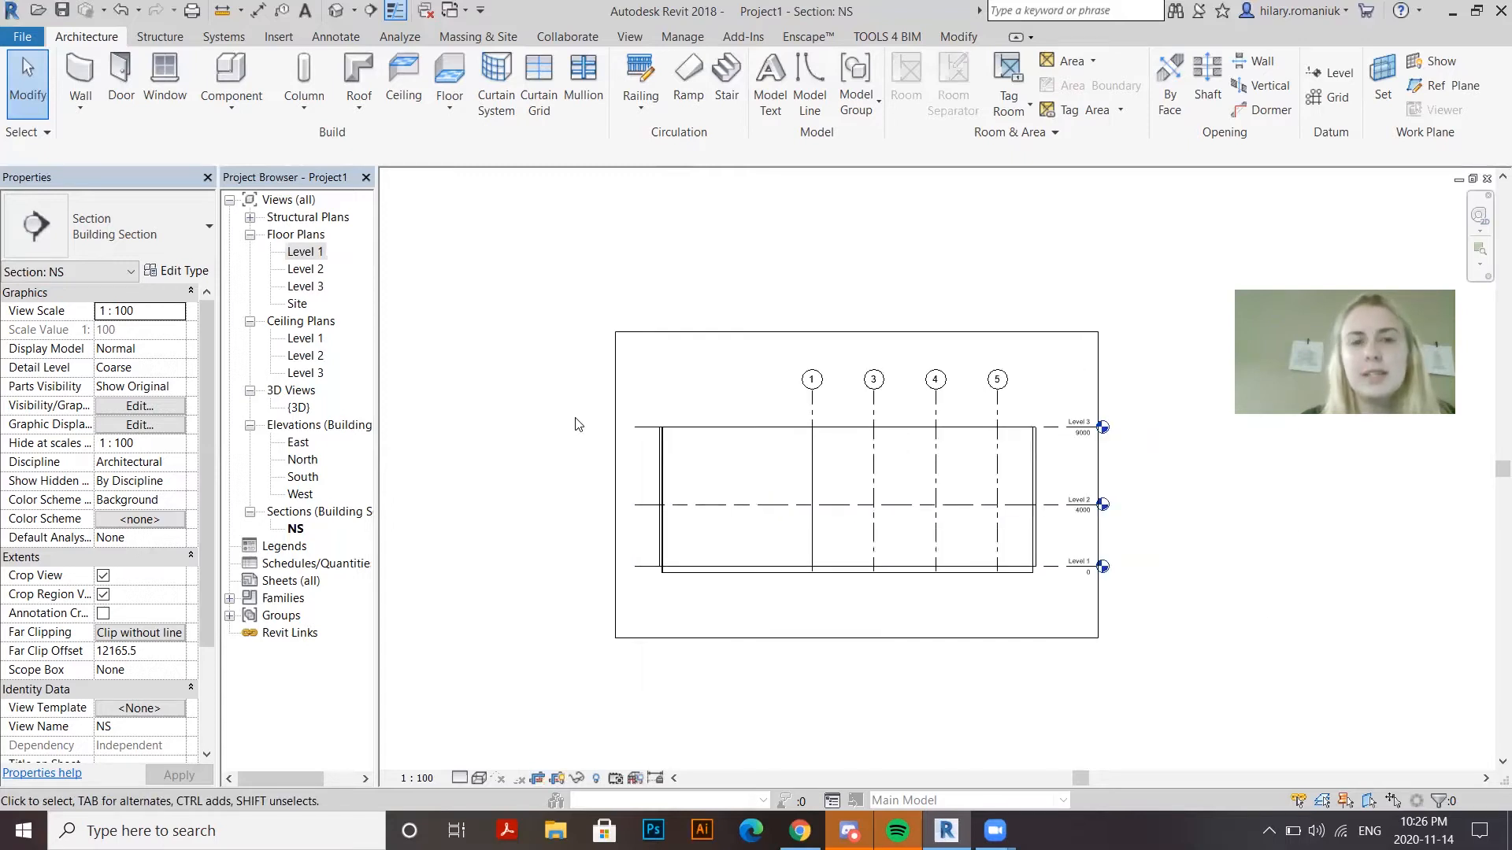
pyautogui.click(617, 396)
pyautogui.press('Escape')
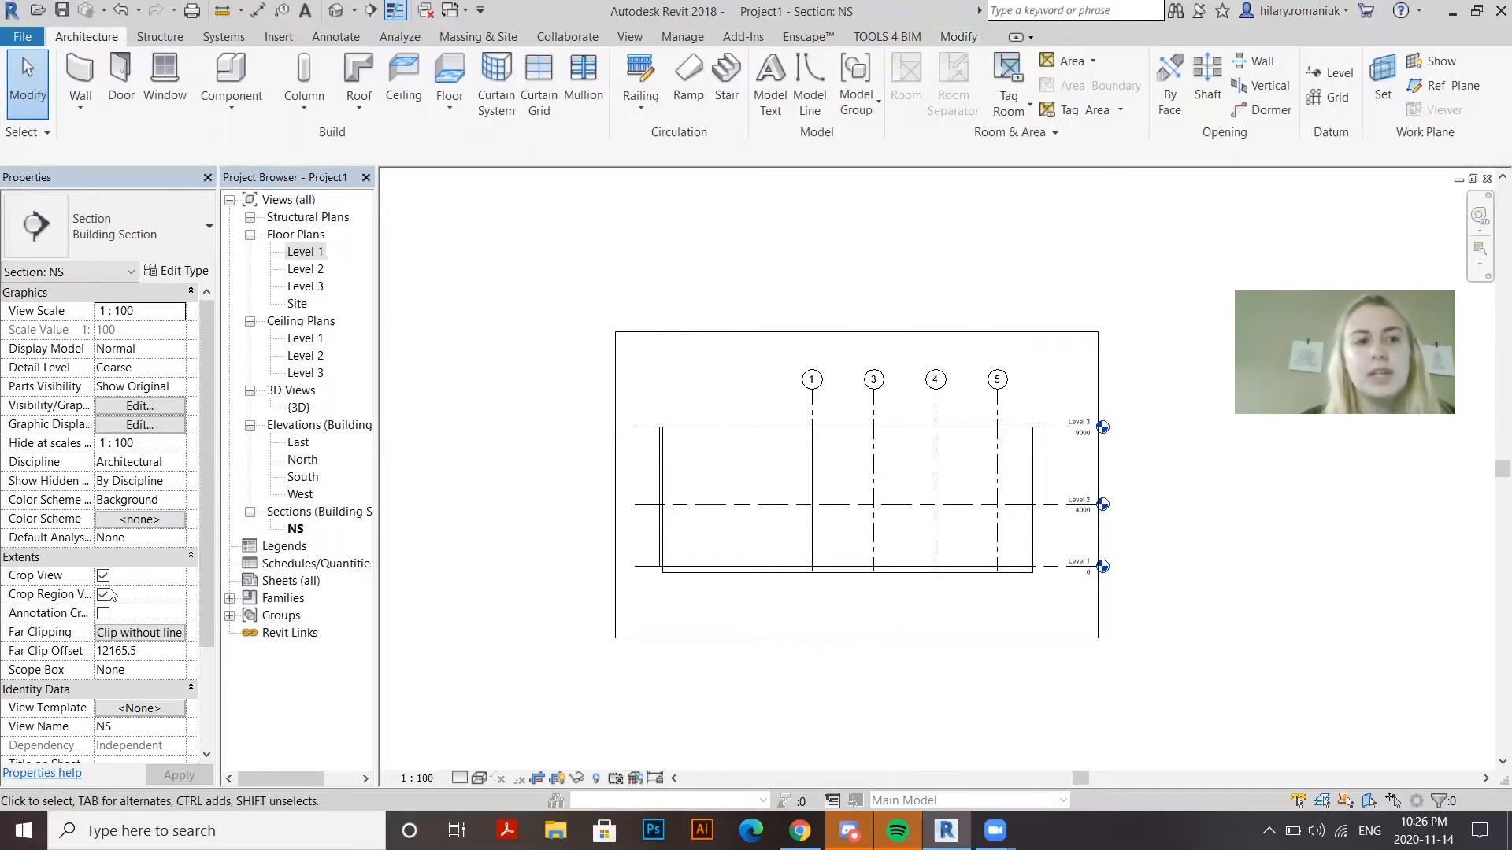
pyautogui.click(104, 575)
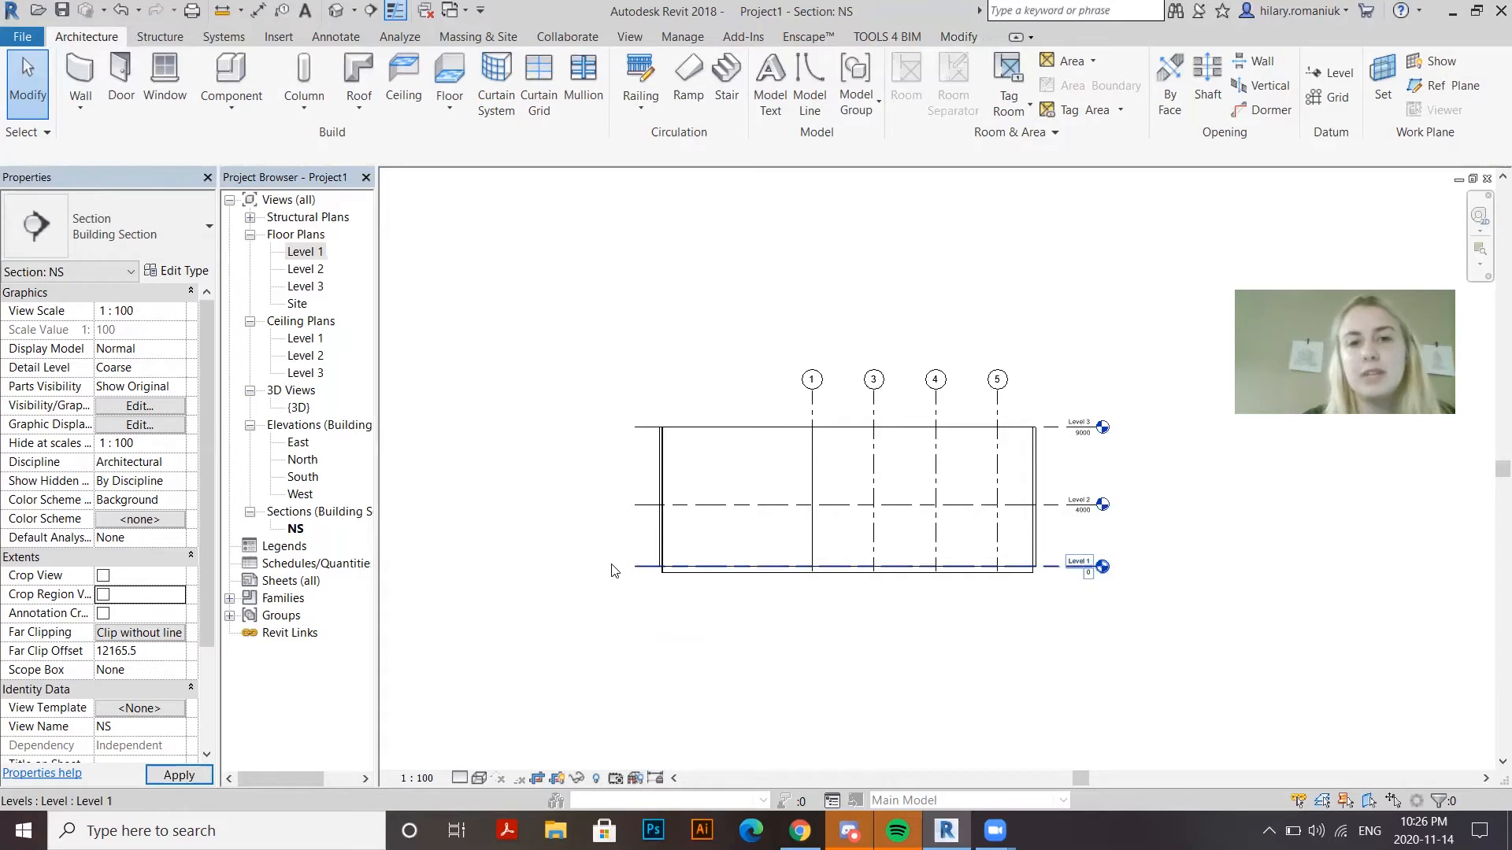
# Copy the Level 1 floor in the section and paste the copy at Level 2 between the end walls
pyautogui.scroll(-1, 614, 567)
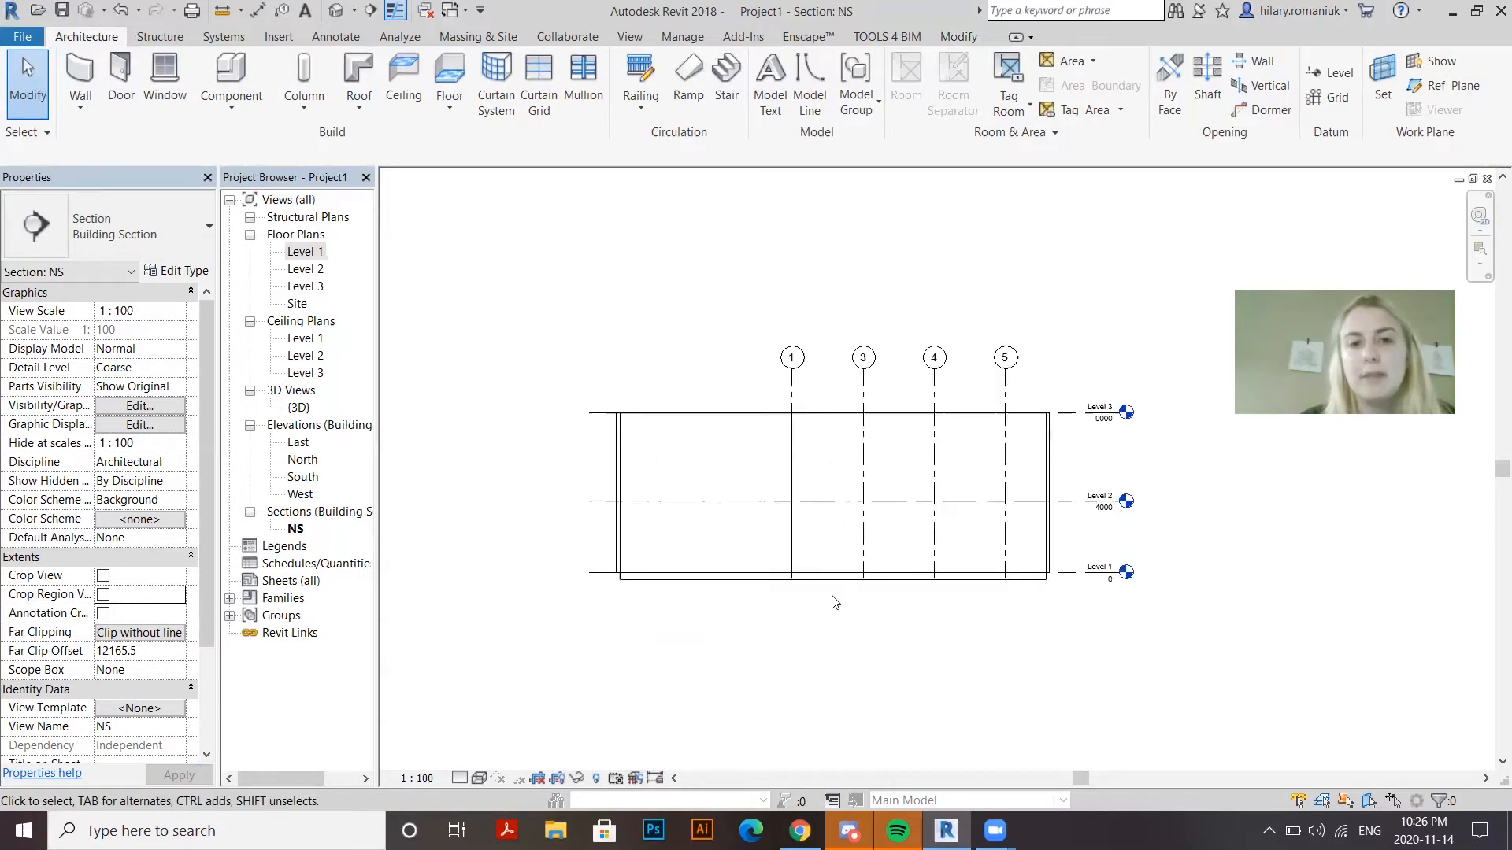
pyautogui.scroll(2, 825, 603)
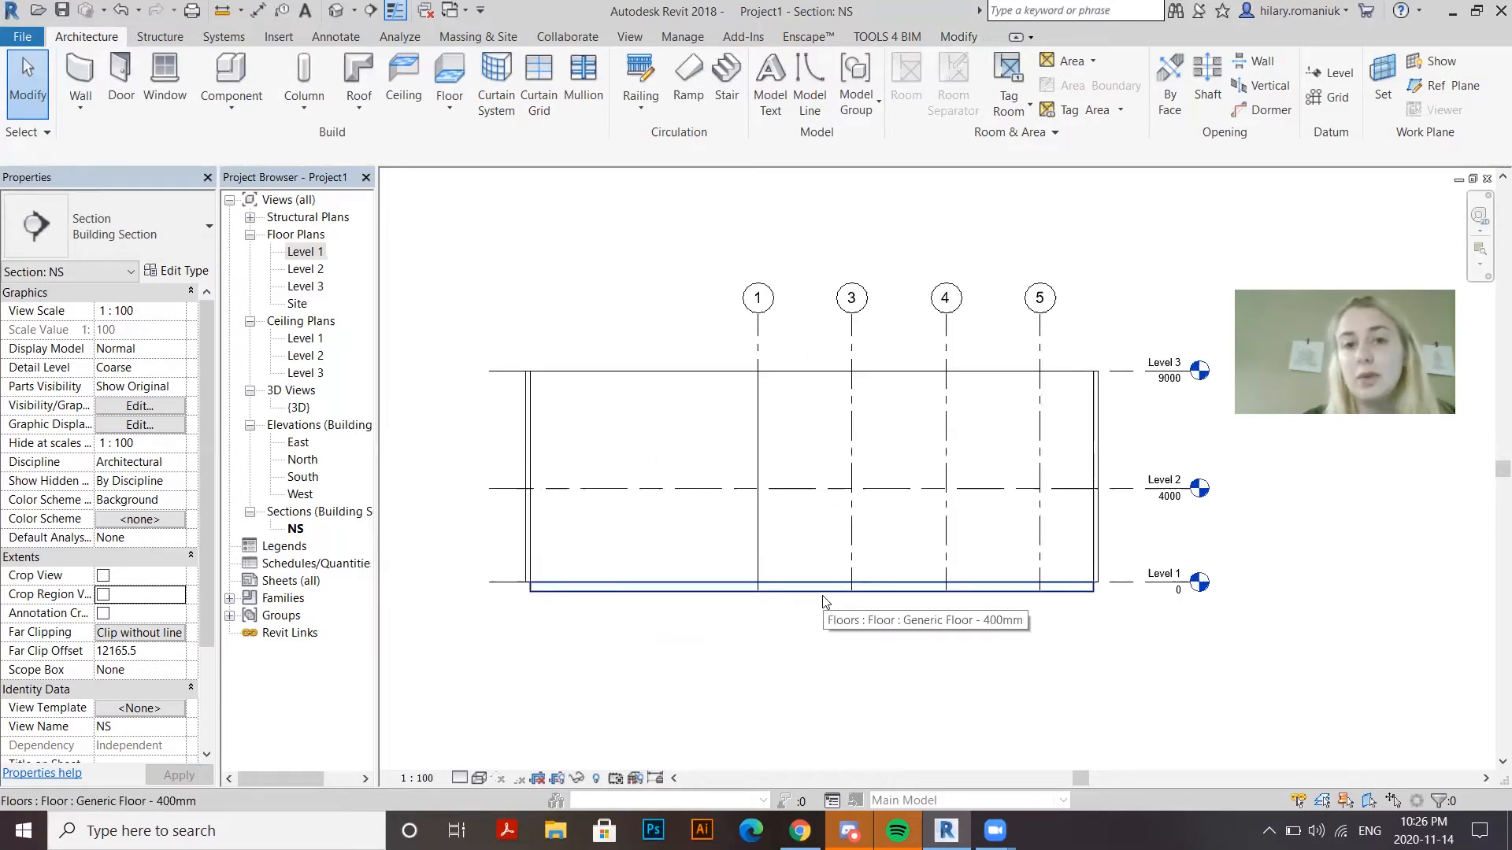
pyautogui.click(822, 602)
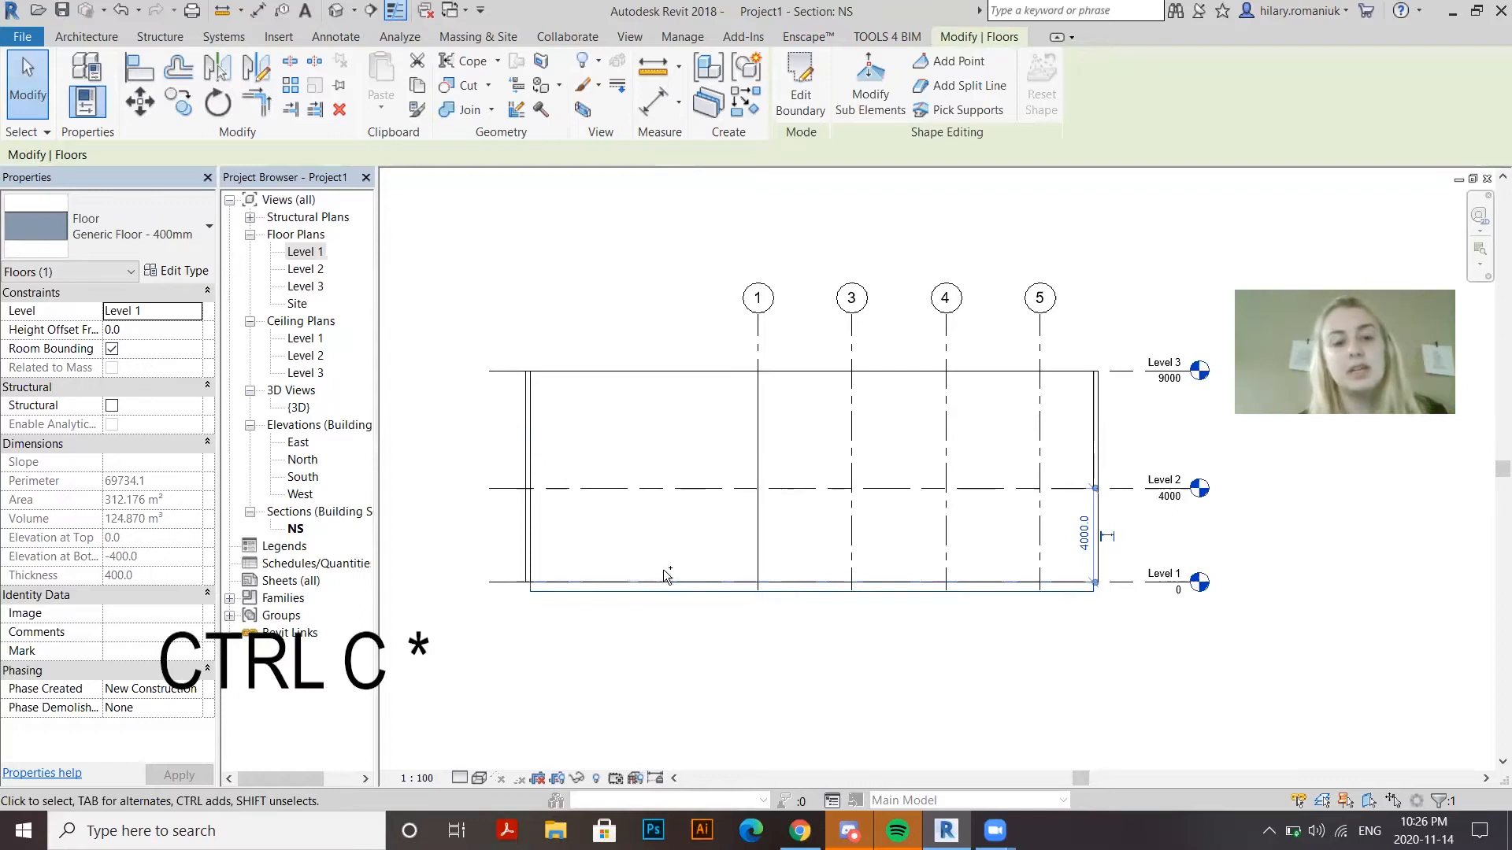
pyautogui.moveTo(658, 573); pyautogui.dragTo(1070, 567)
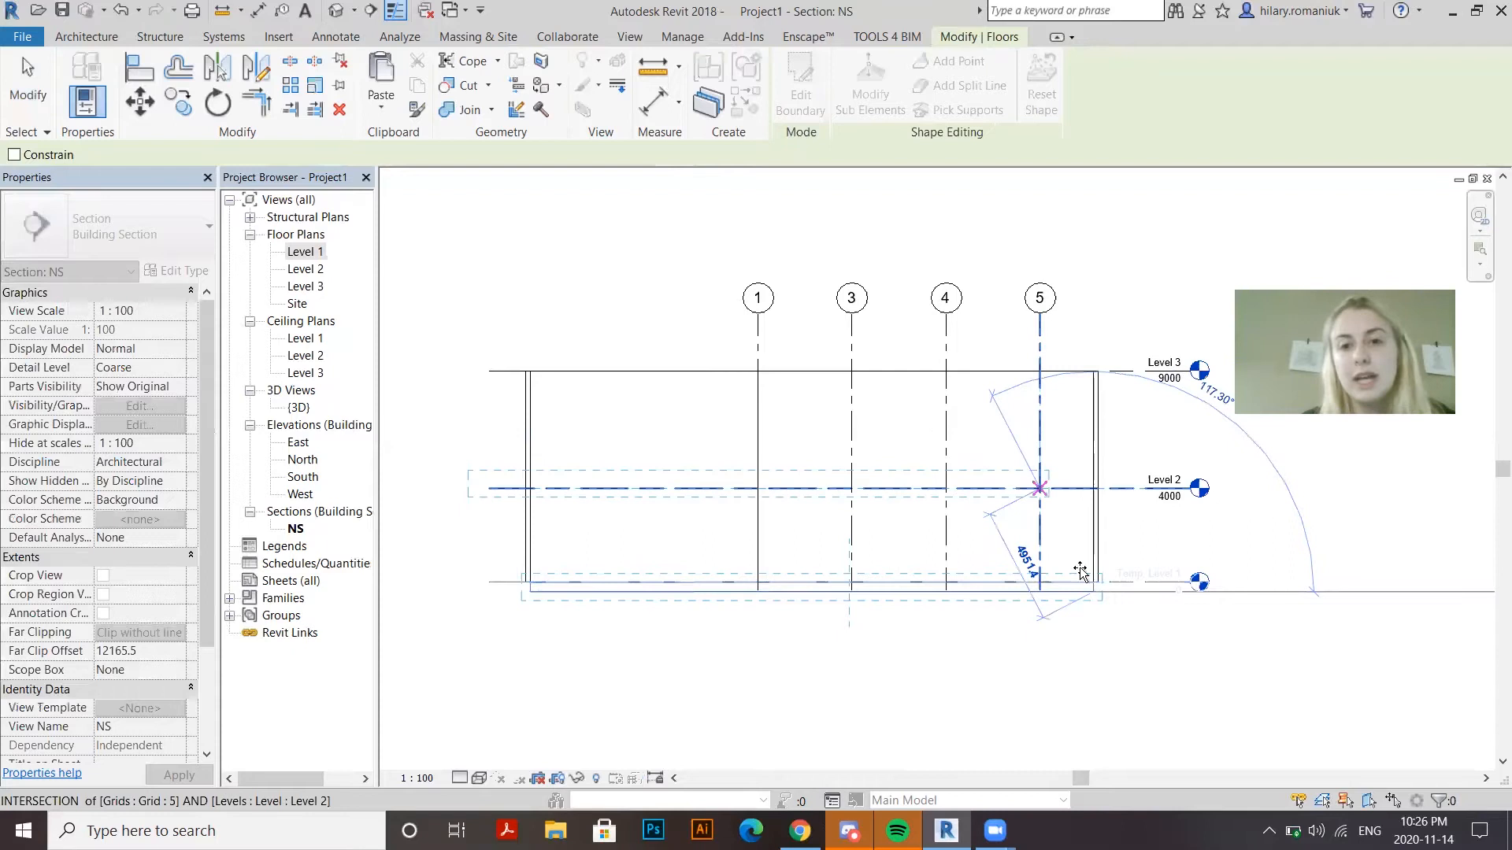
pyautogui.click(1095, 495)
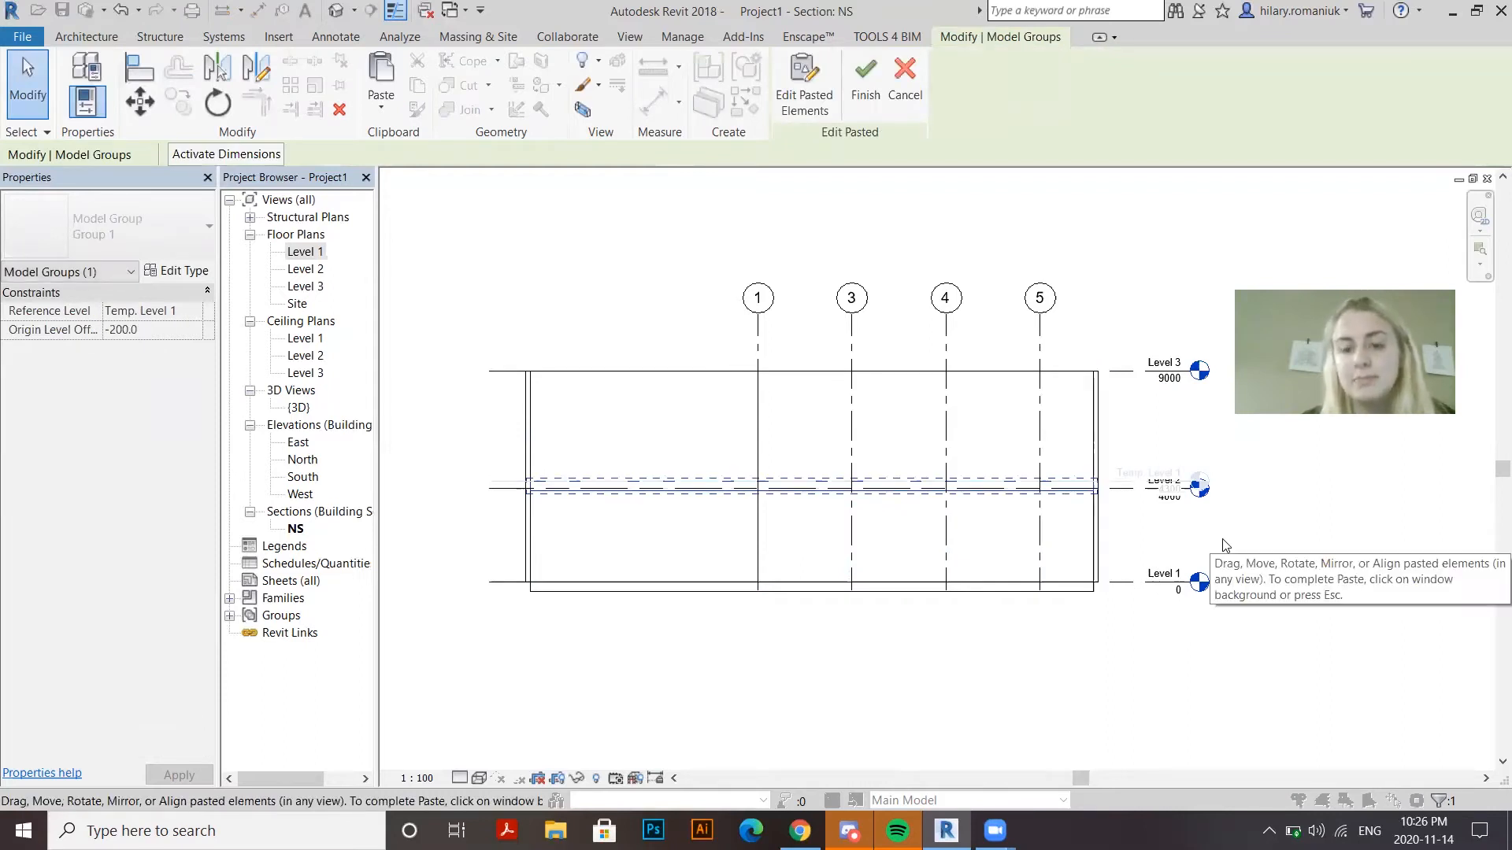
pyautogui.click(1112, 512)
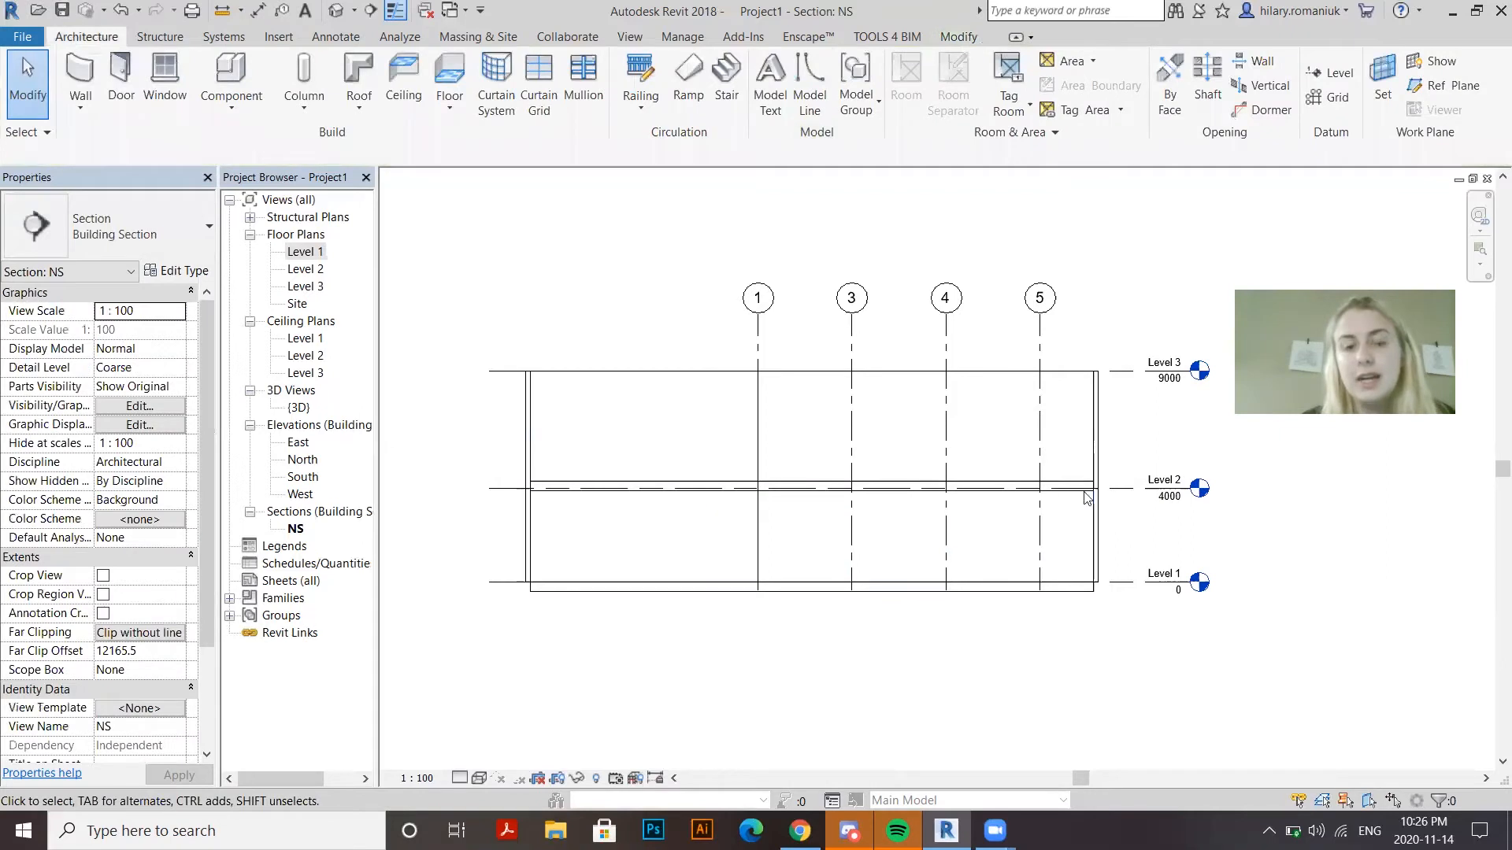
# Set the pasted Level 2 floor's height offset from level to 0
pyautogui.click(853, 488)
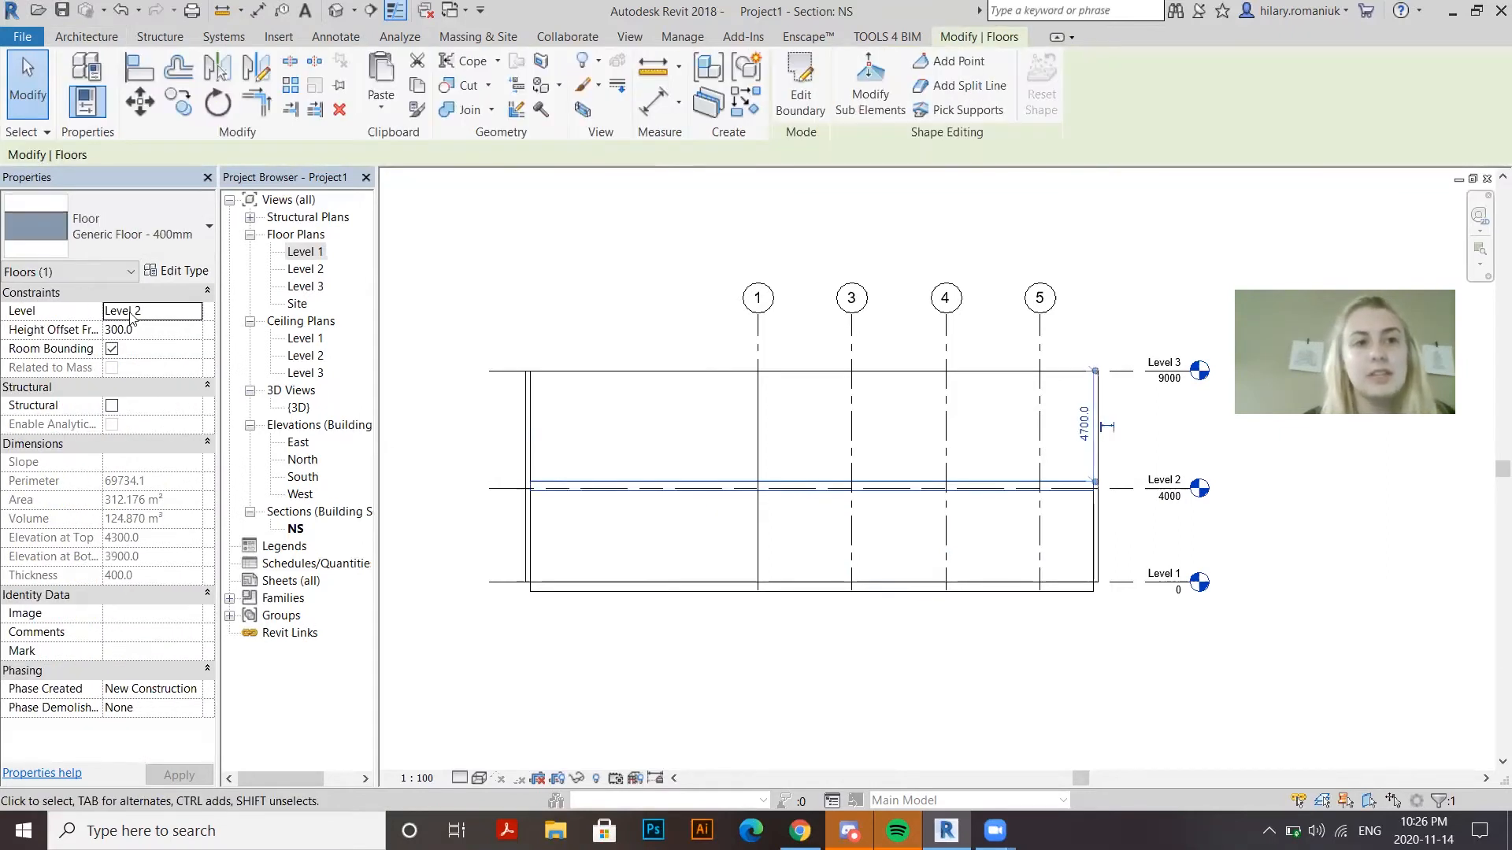
pyautogui.click(161, 345)
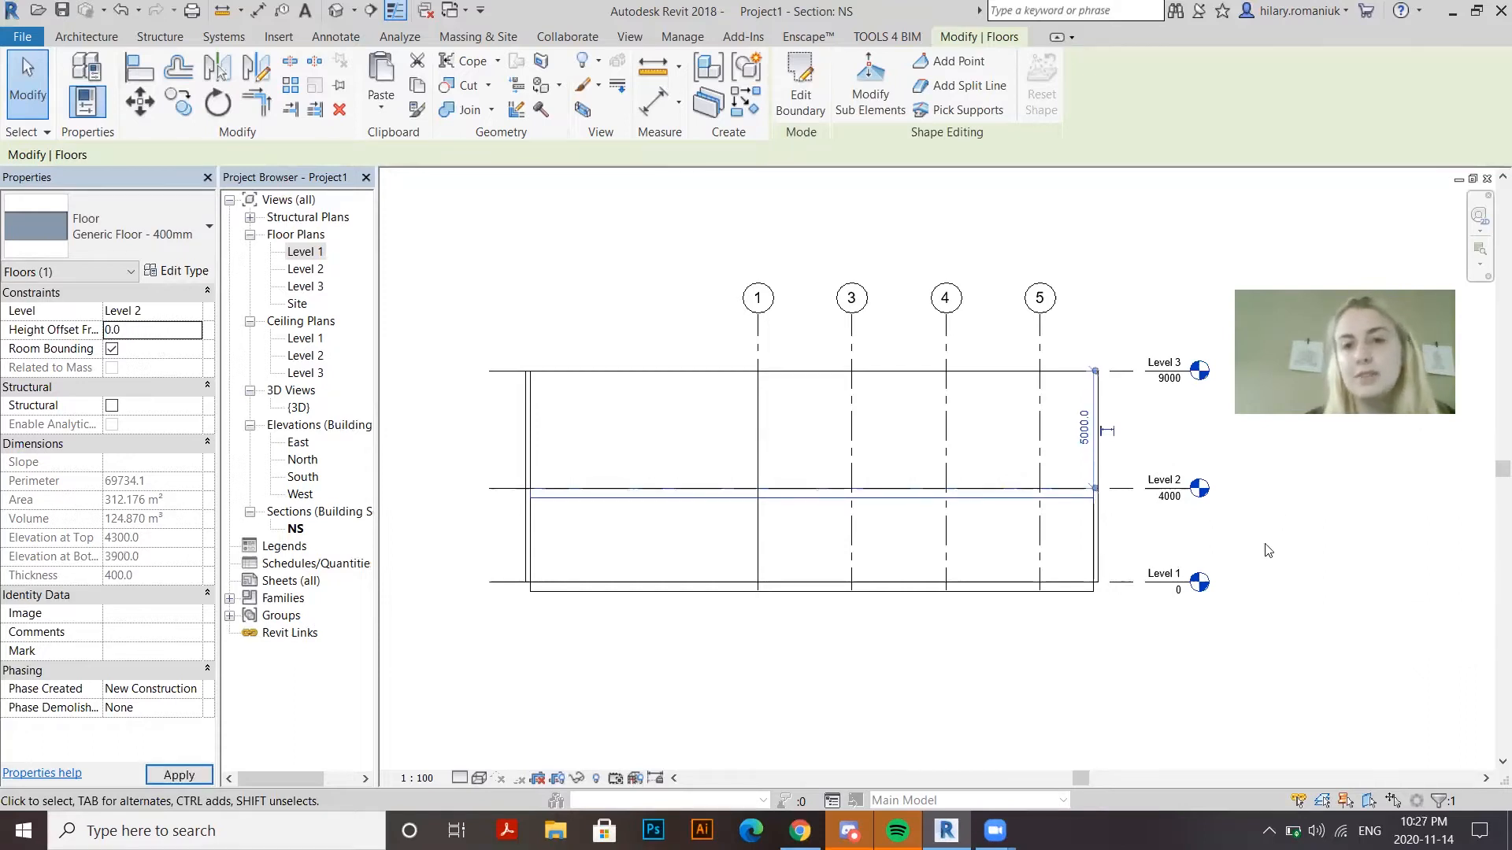
pyautogui.press('Escape')
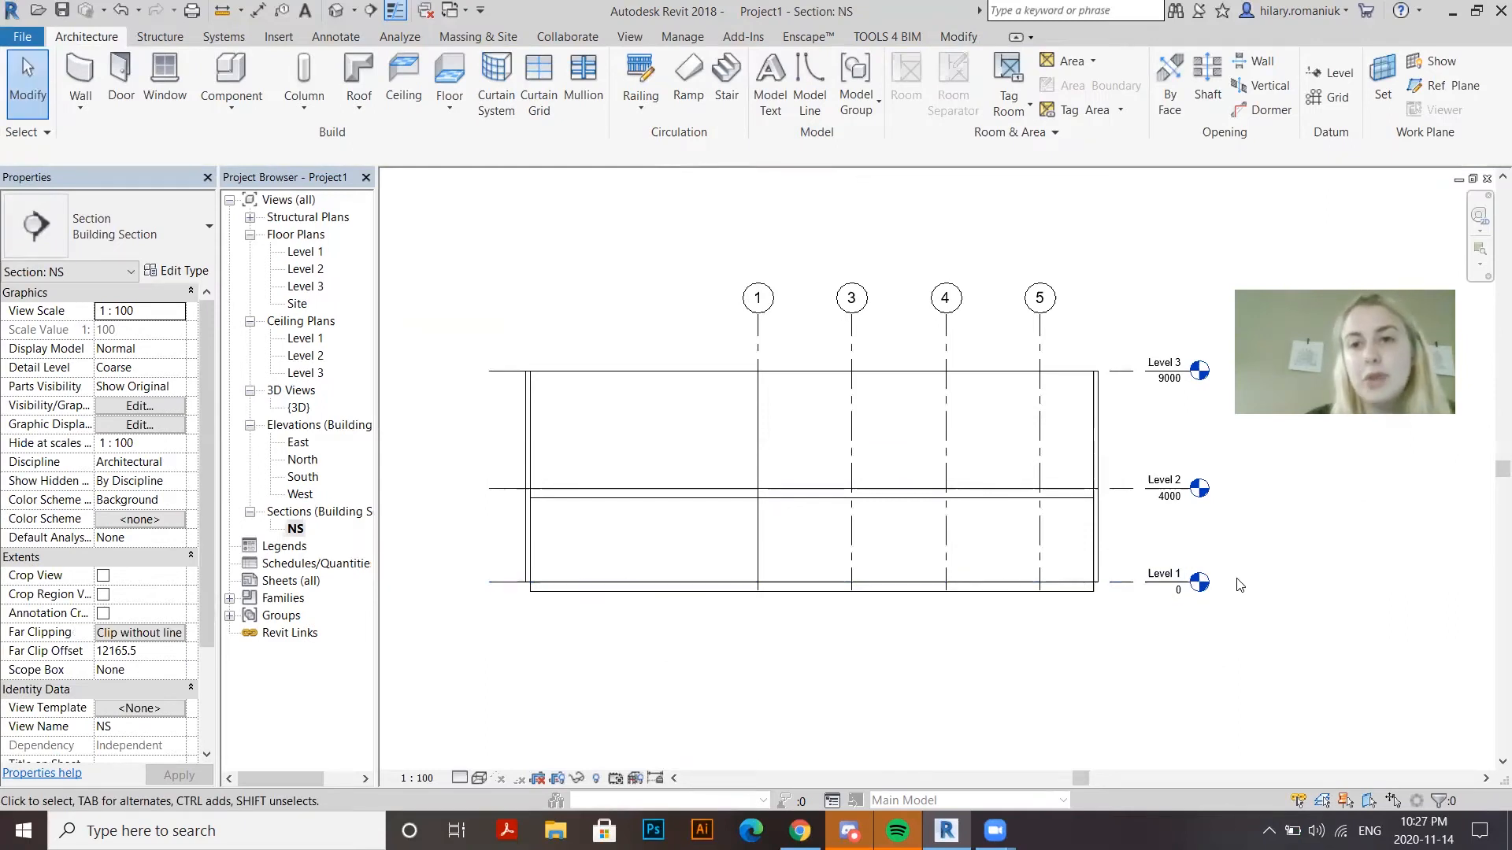
# Start a Generic Roof - 300mm by footprint in the Level 2 plan, using Pick Walls with a 300 mm overhang
pyautogui.doubleClick(301, 270)
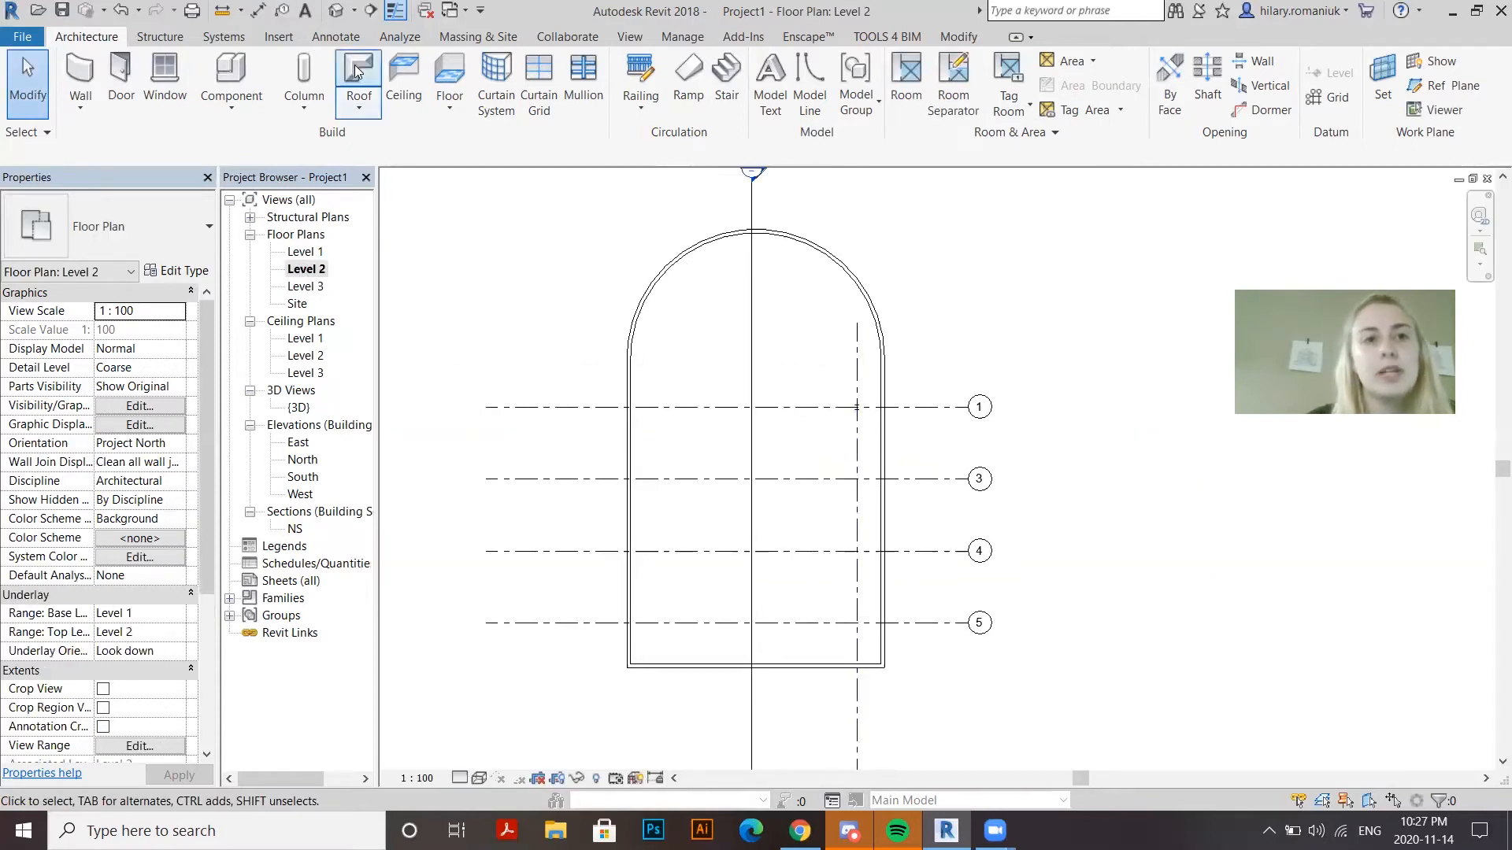
pyautogui.click(359, 102)
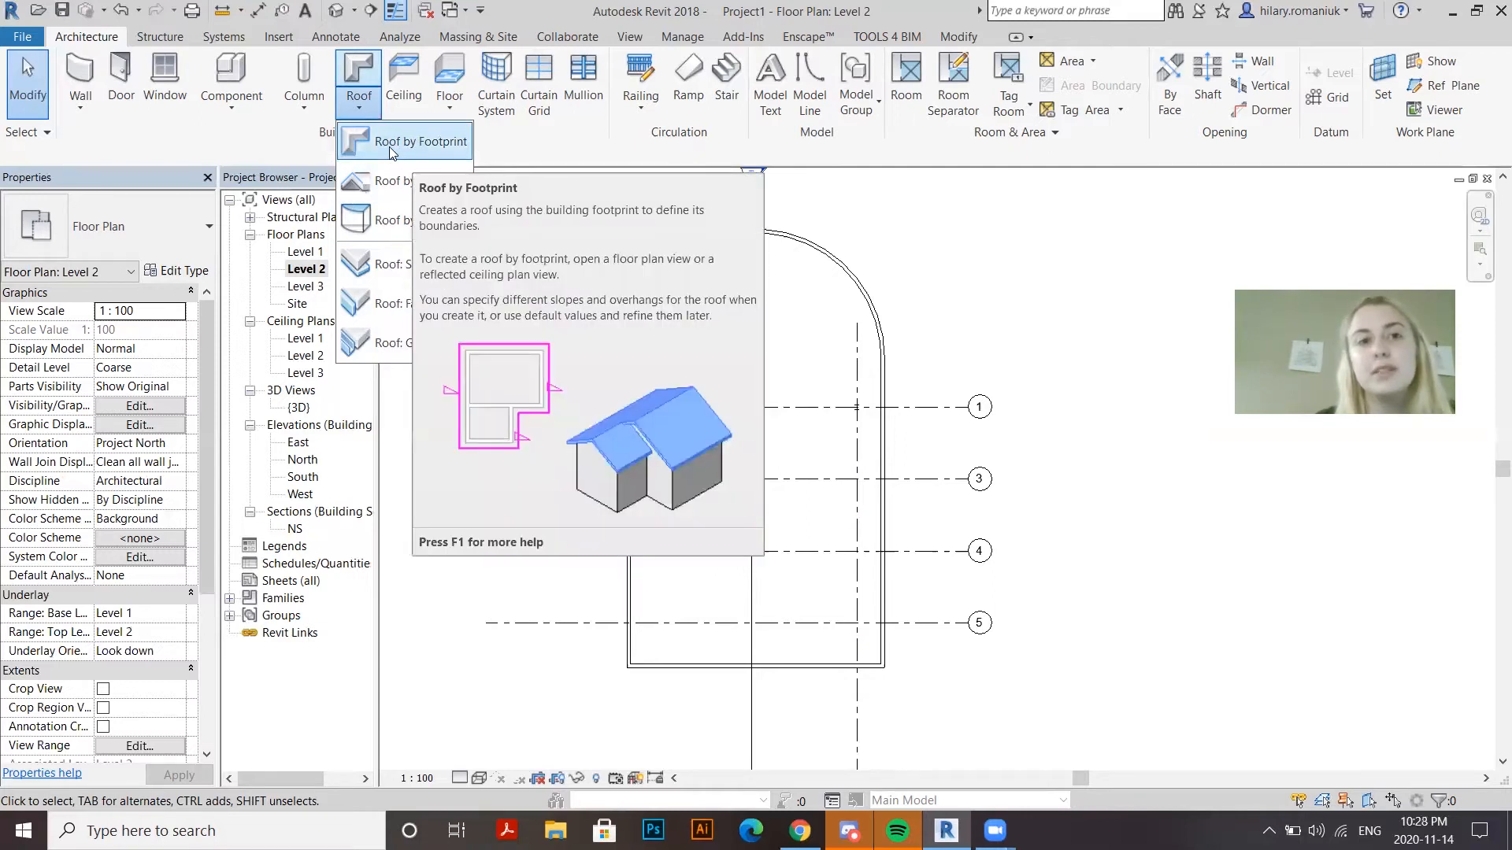
pyautogui.click(393, 145)
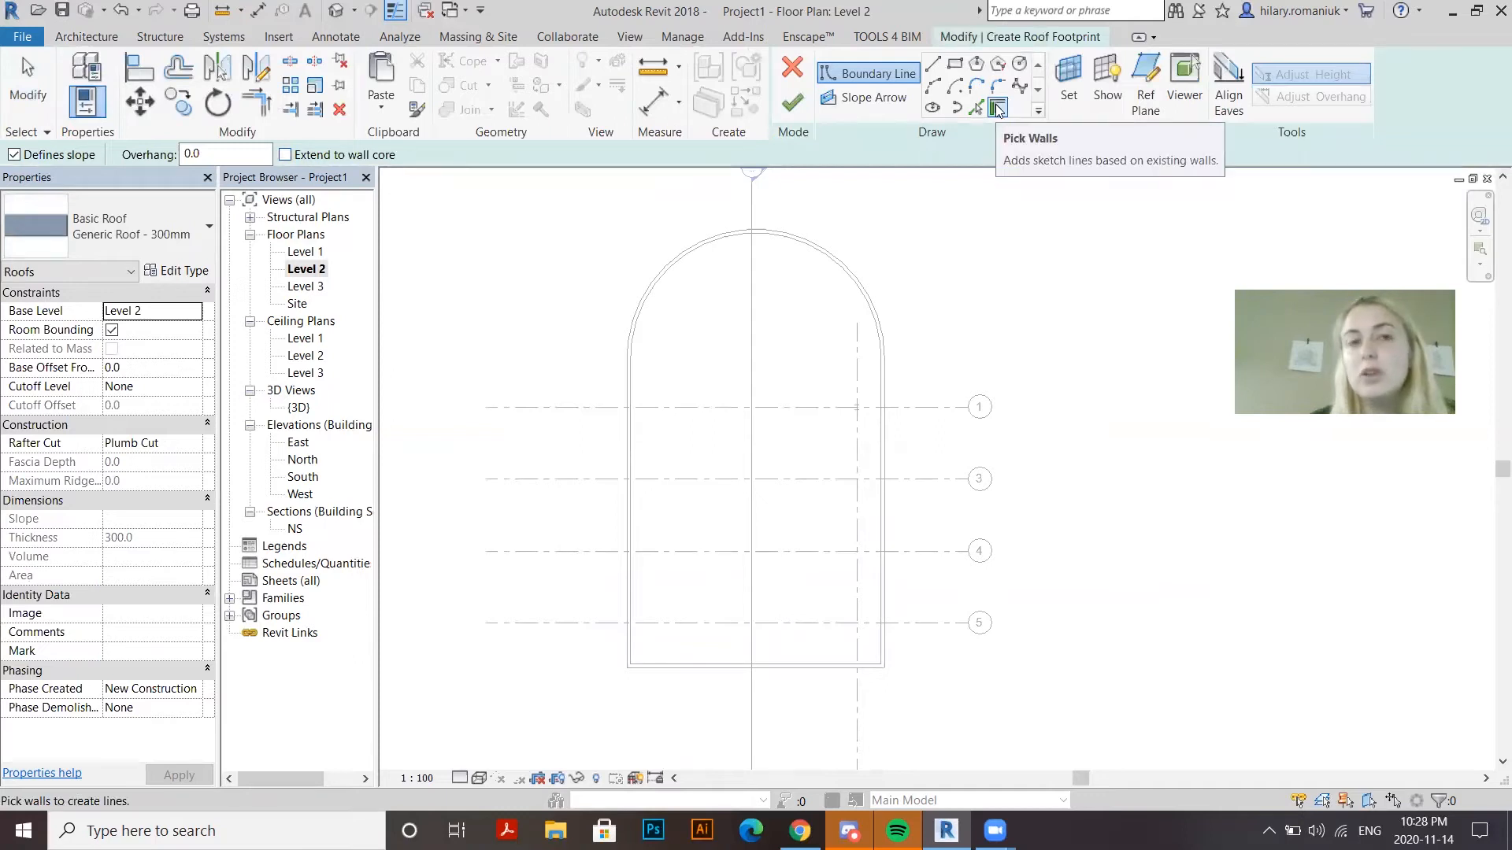
pyautogui.click(672, 278)
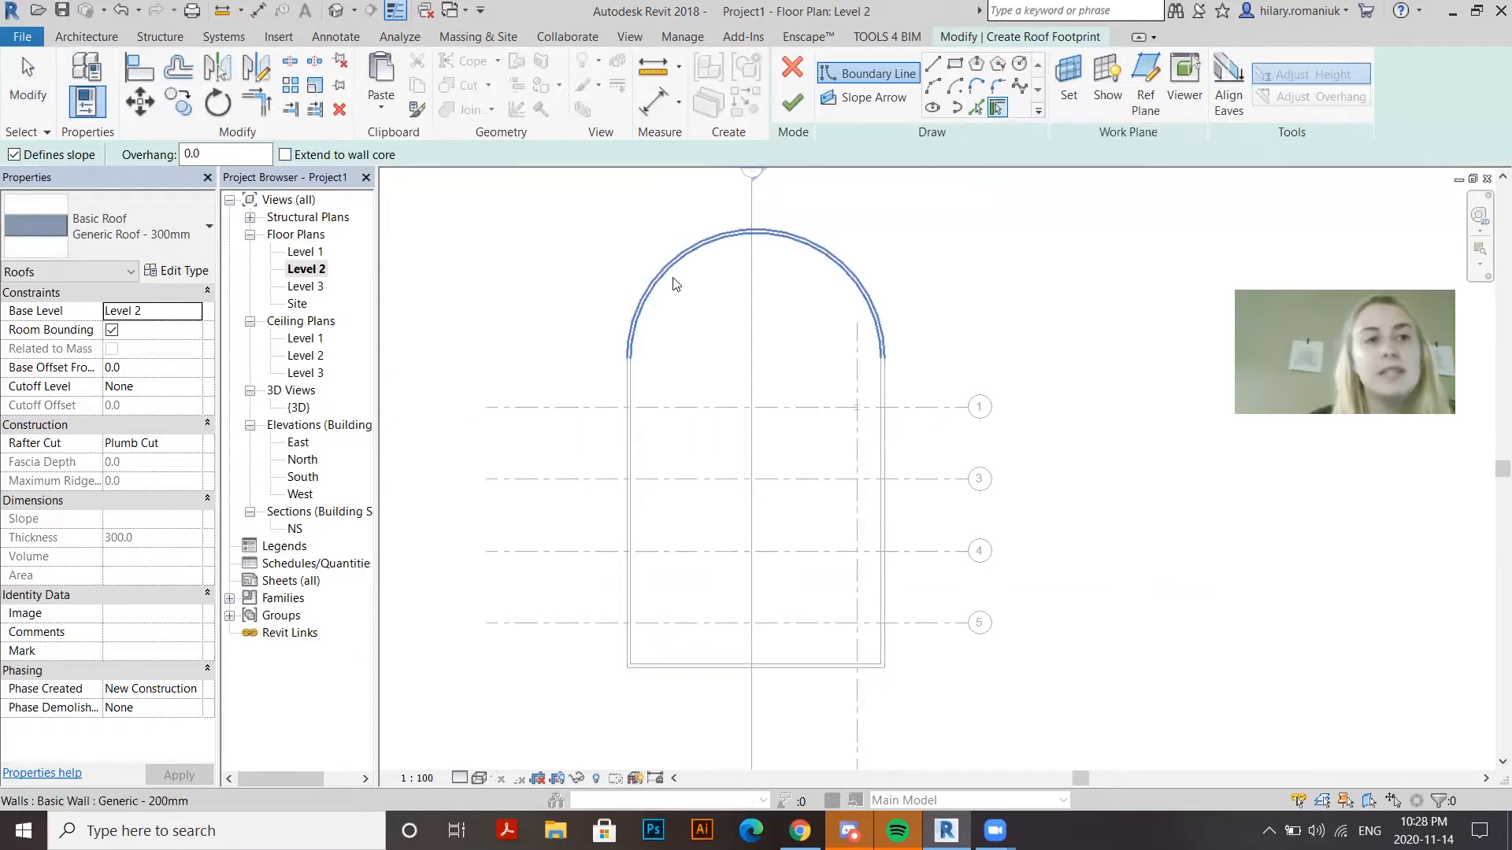
pyautogui.moveTo(246, 156); pyautogui.dragTo(181, 162)
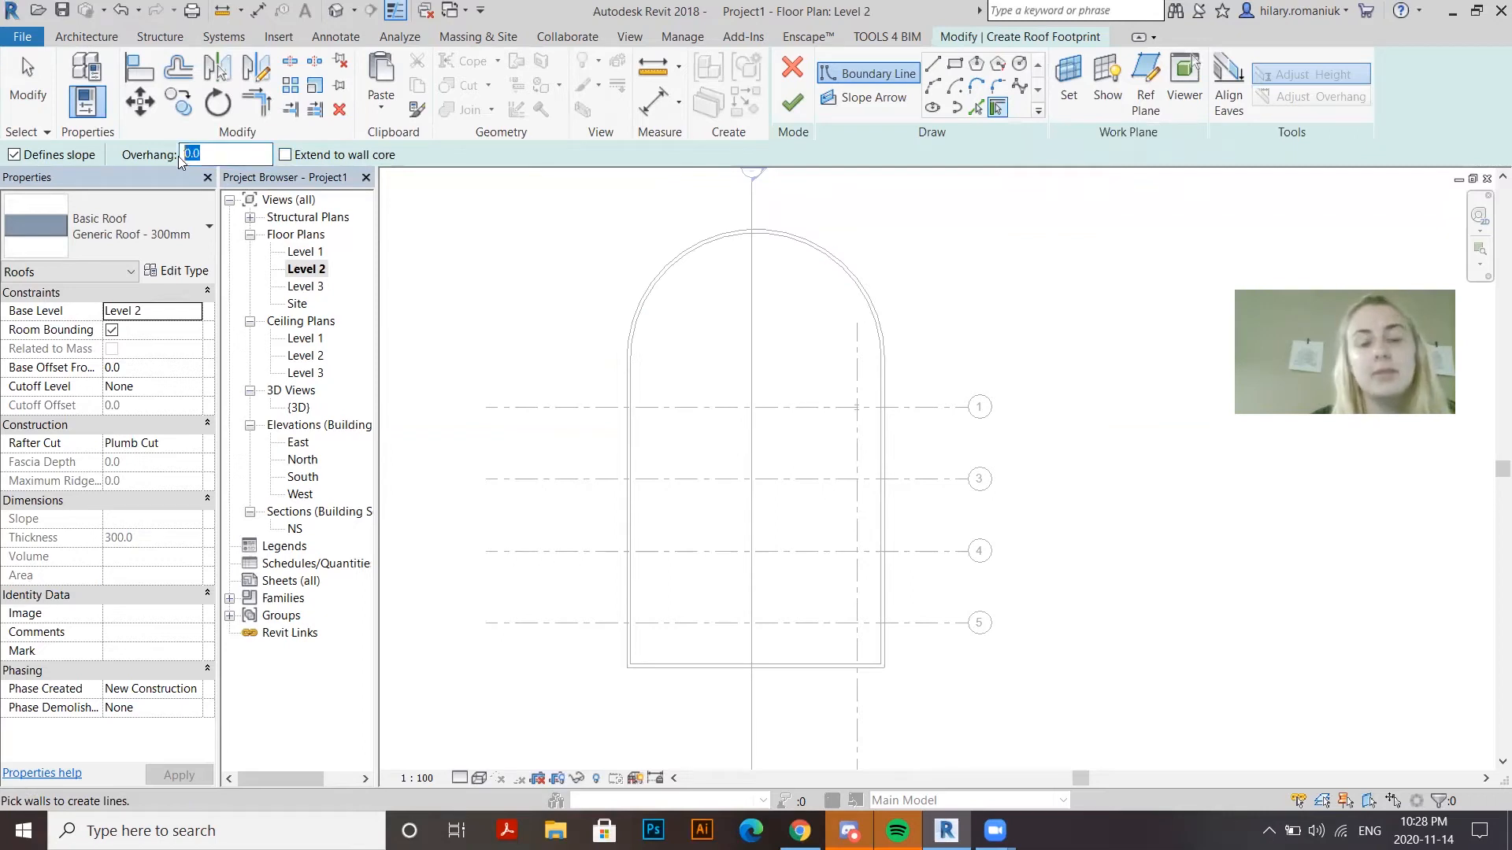
pyautogui.write('300')
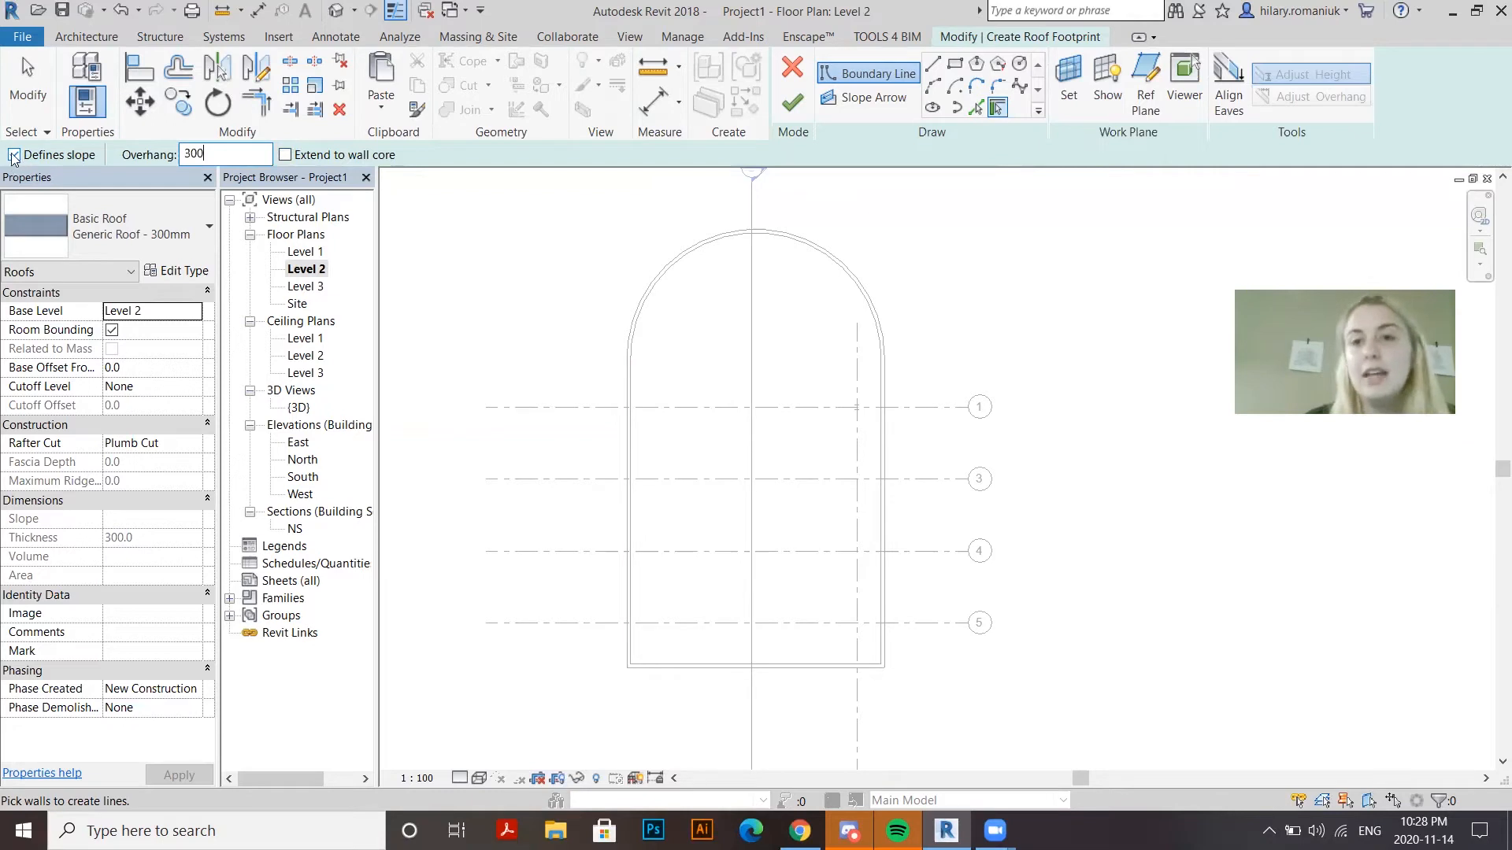
pyautogui.click(656, 289)
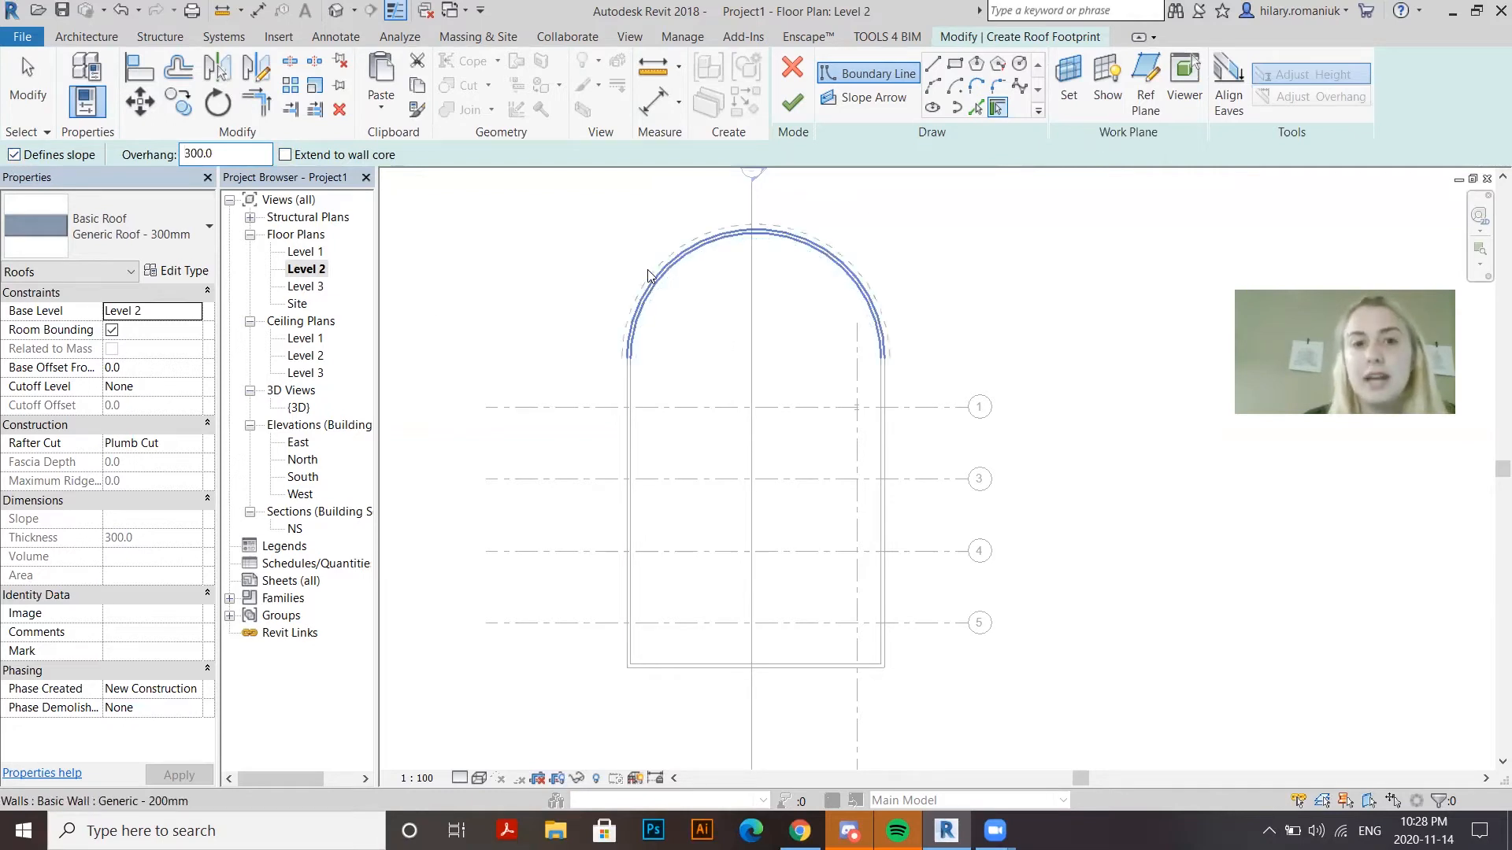
pyautogui.scroll(2, 643, 324)
pyautogui.scroll(1, 620, 369)
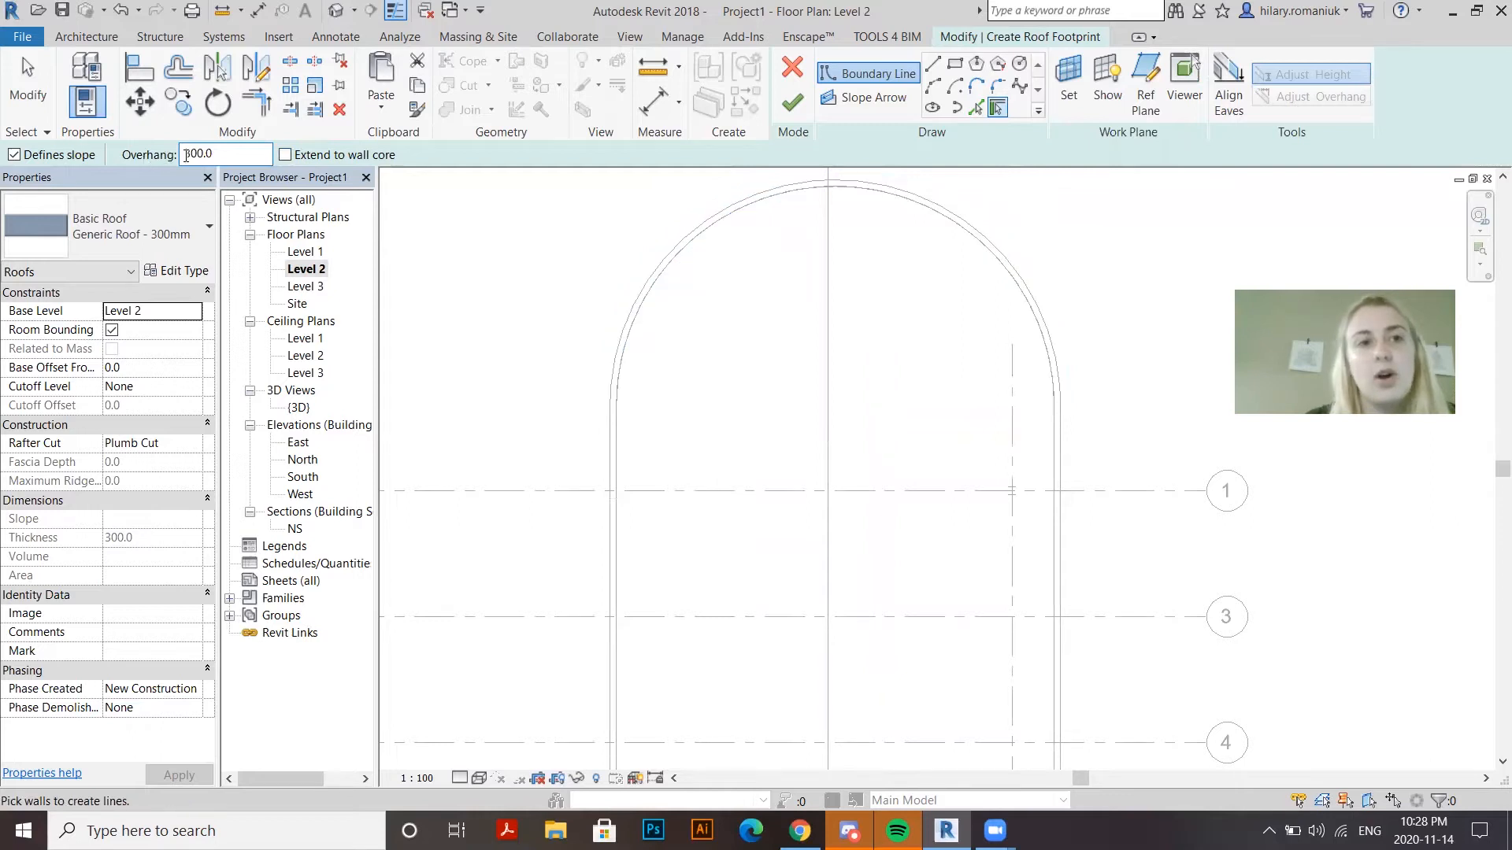
# Pick the arc wall, both side walls and the straight end wall as the slope-defining roof boundary
pyautogui.click(640, 294)
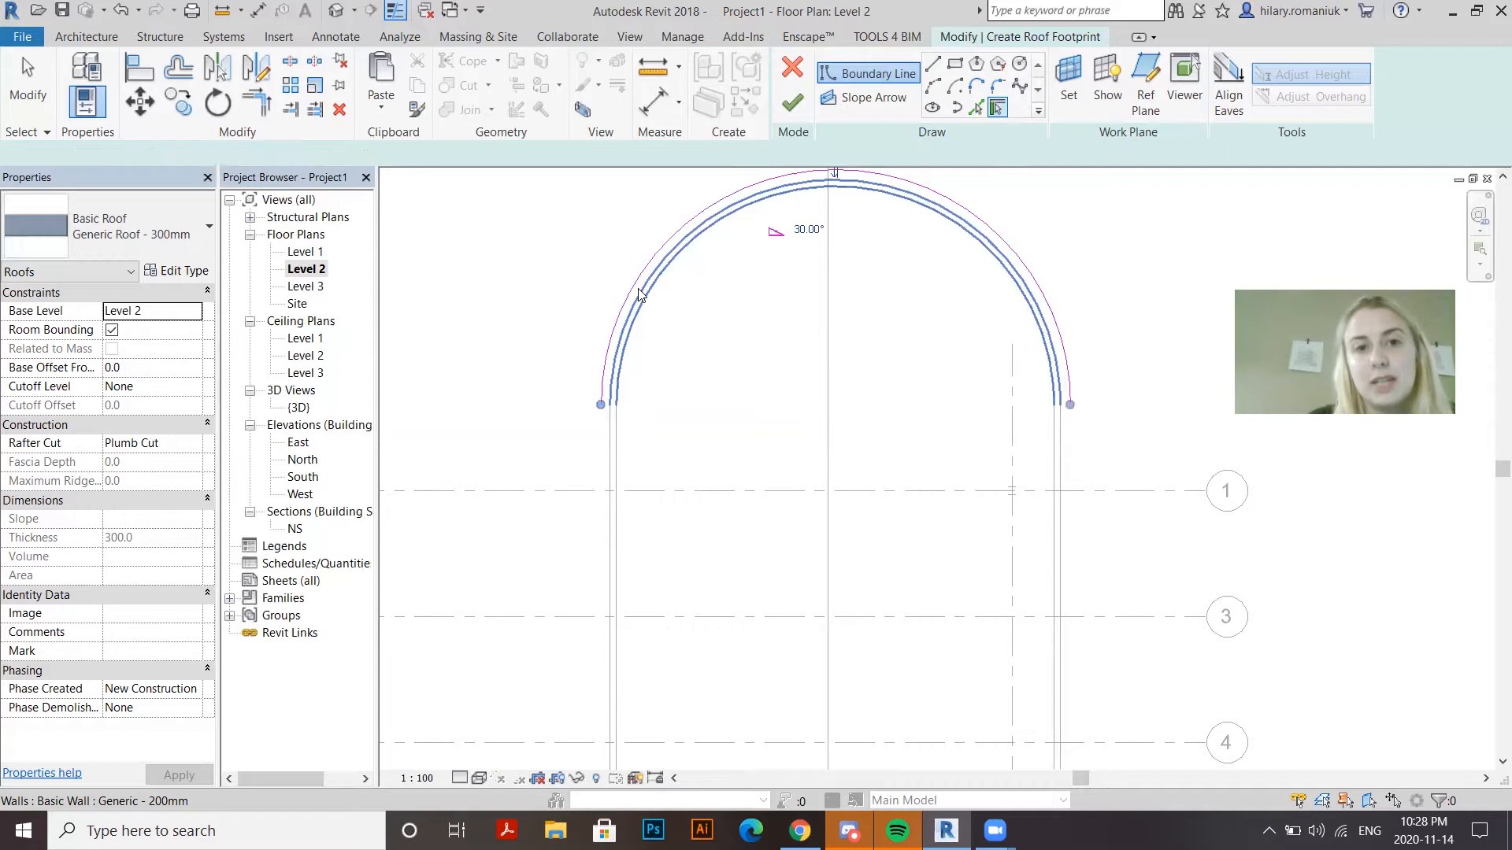
pyautogui.click(604, 452)
pyautogui.scroll(-2, 612, 240)
pyautogui.scroll(-1, 687, 453)
pyautogui.scroll(2, 648, 589)
pyautogui.click(636, 578)
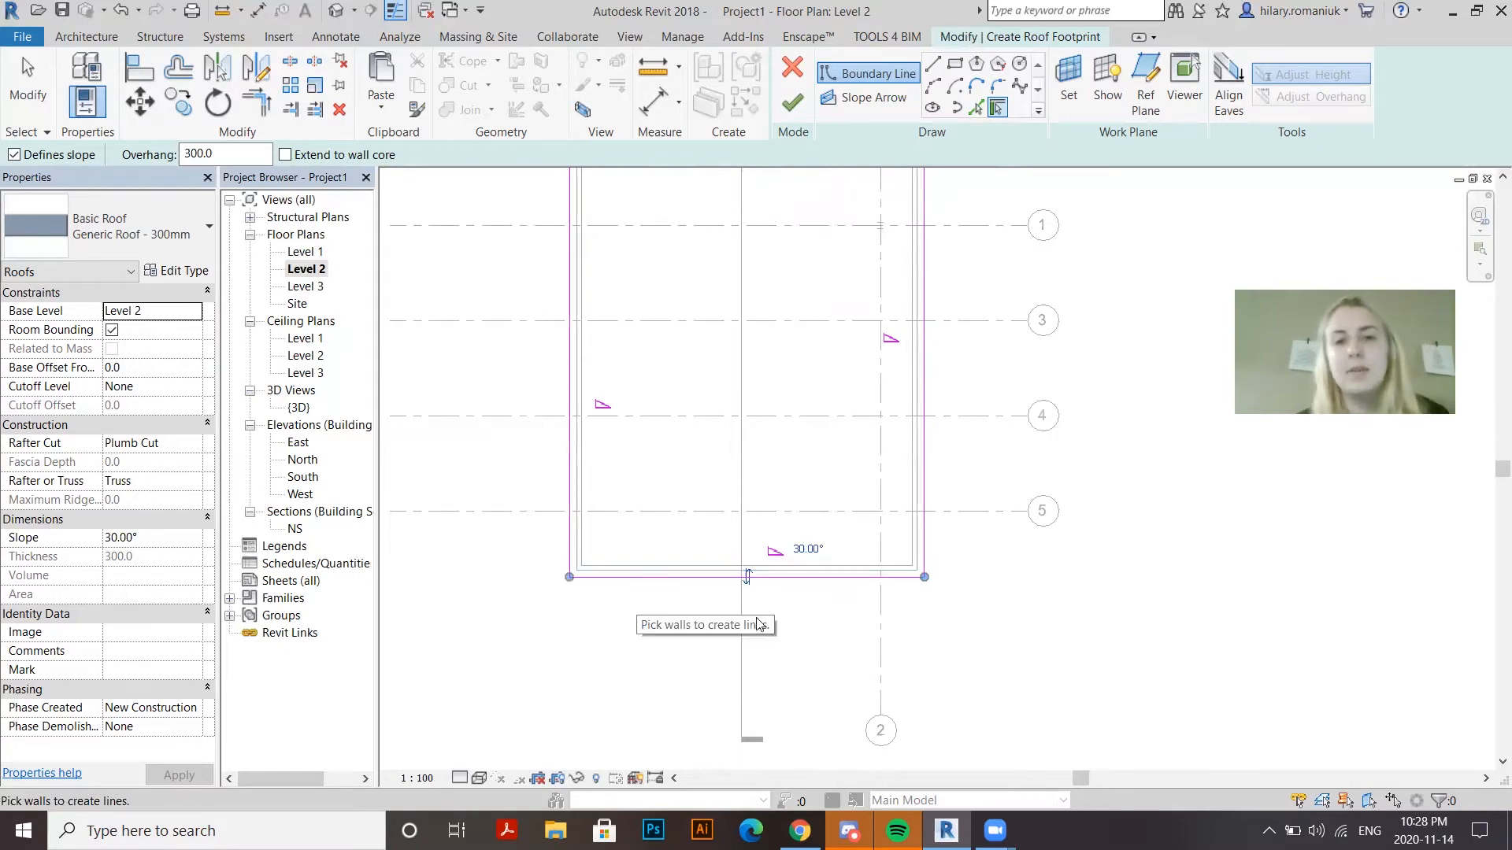
pyautogui.click(824, 634)
pyautogui.press('Escape')
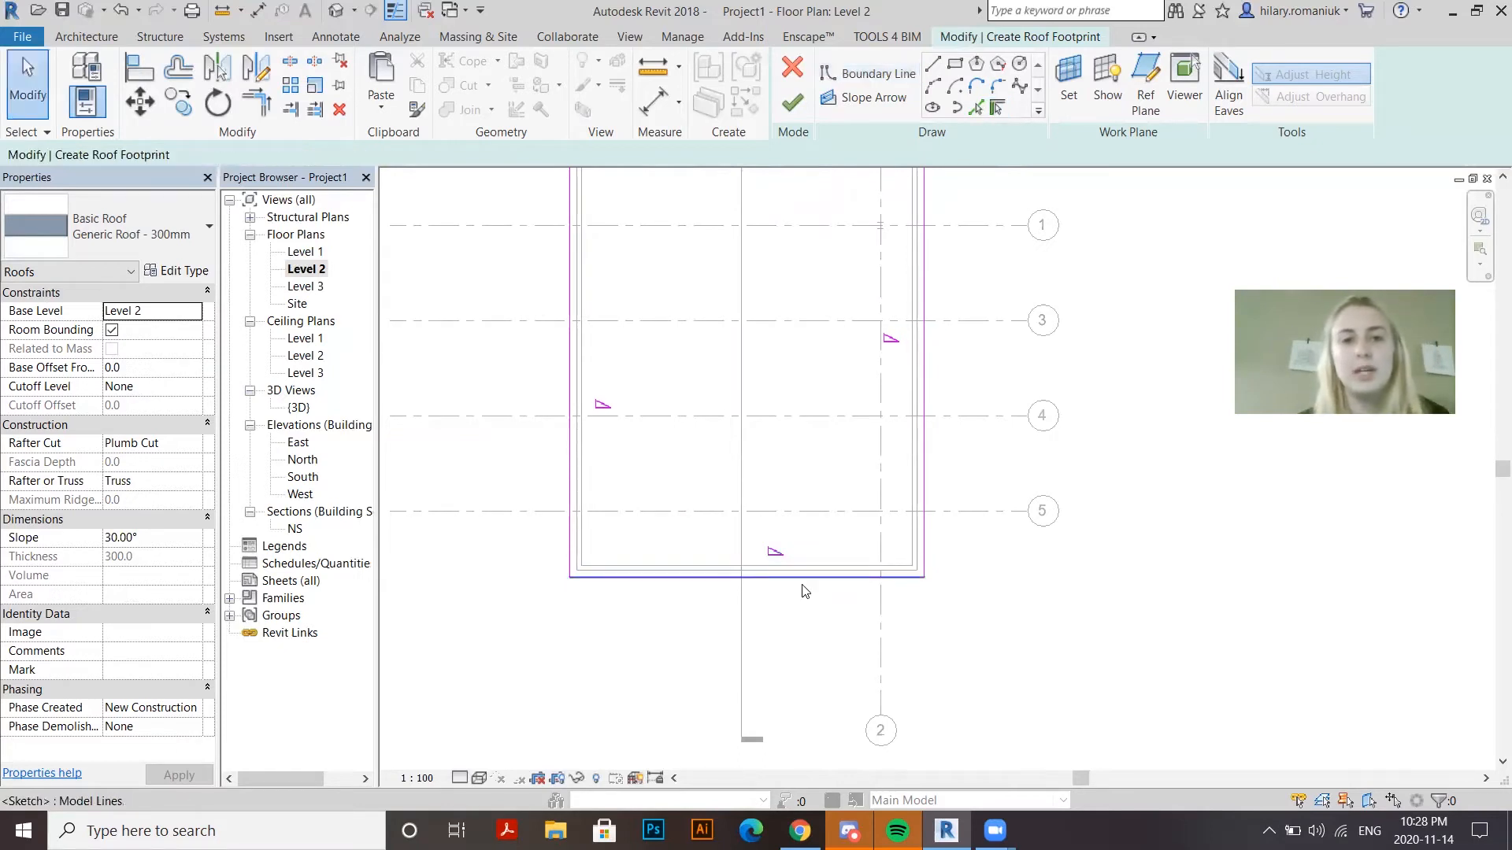
# Set the slope of the roof boundary line along the straight end wall below grid 5 to 0°
pyautogui.click(803, 578)
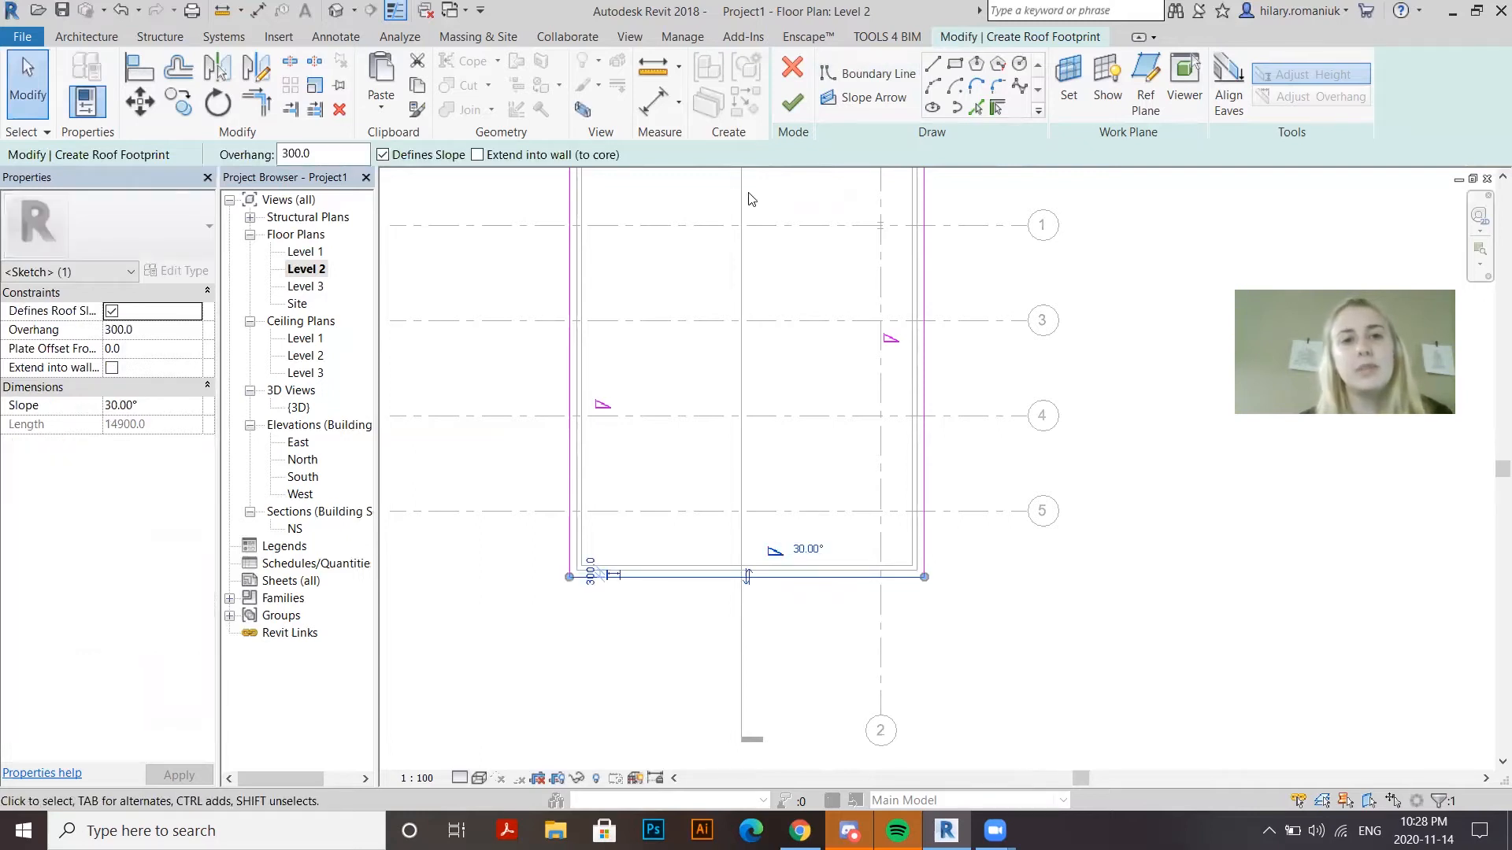
pyautogui.scroll(-2, 791, 661)
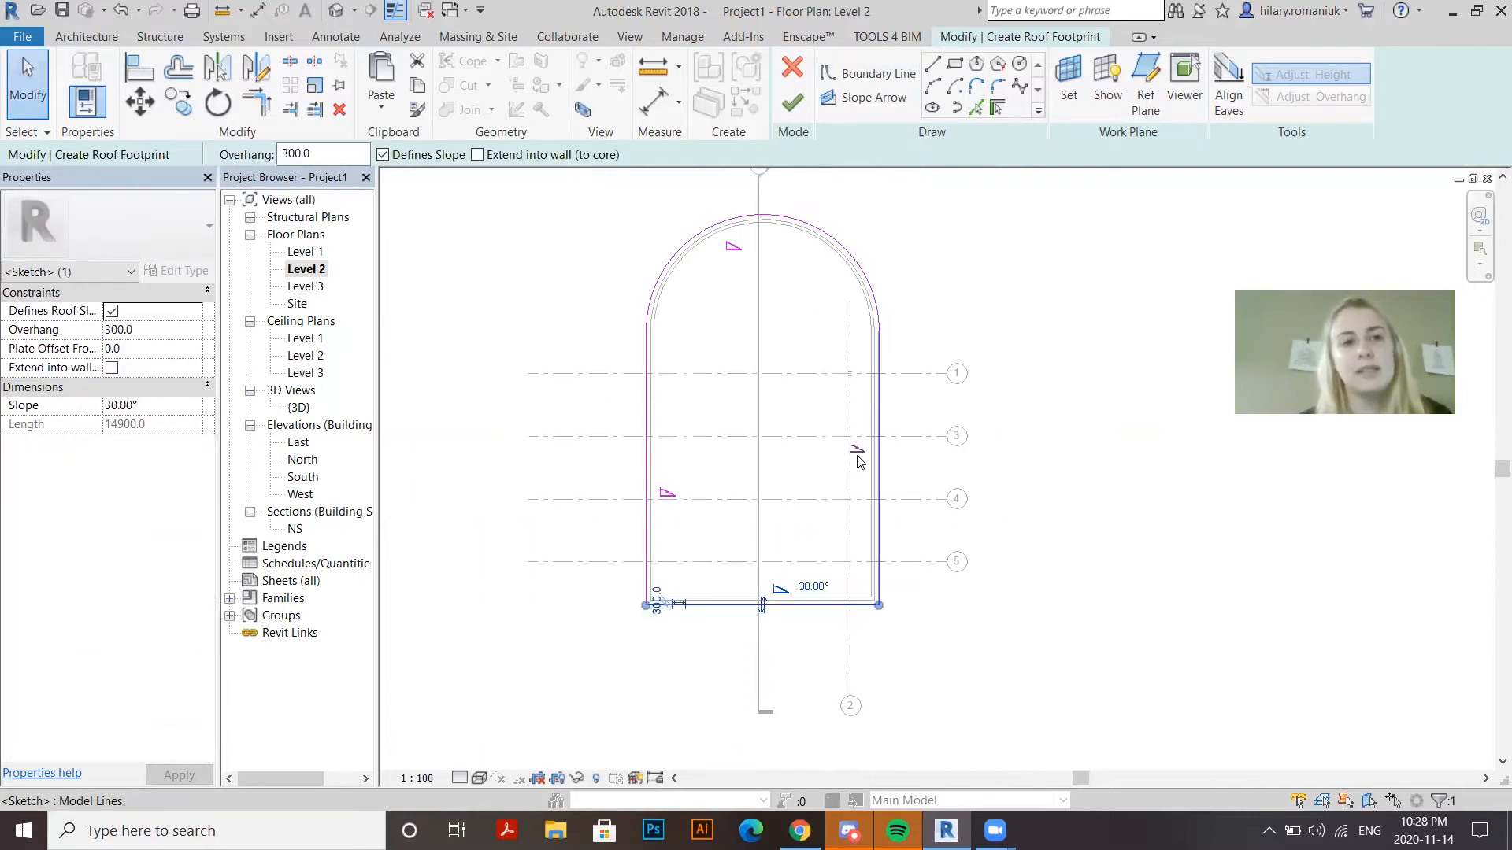
pyautogui.click(824, 586)
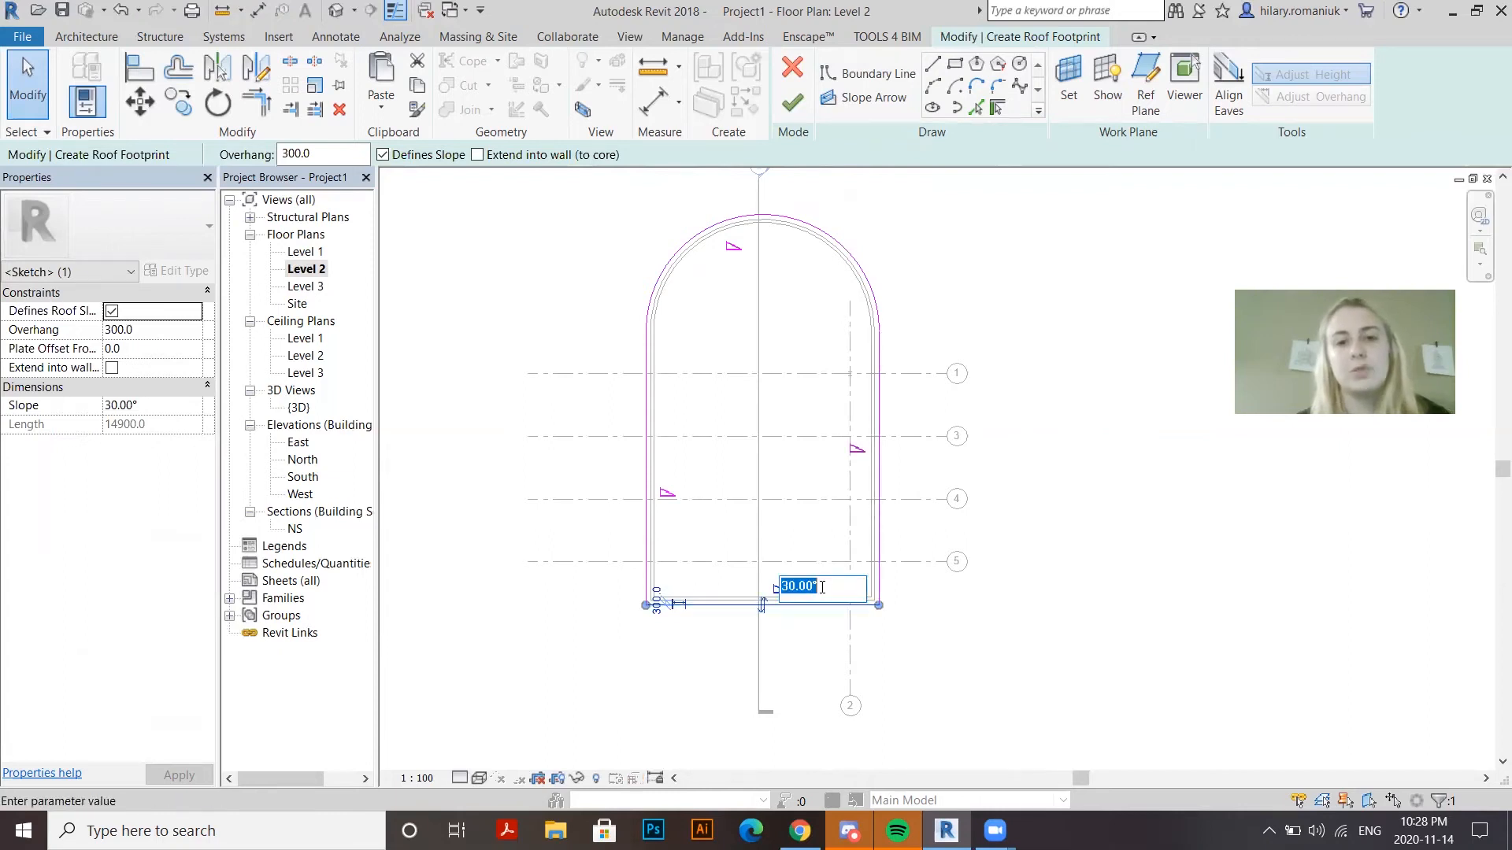
pyautogui.write('0')
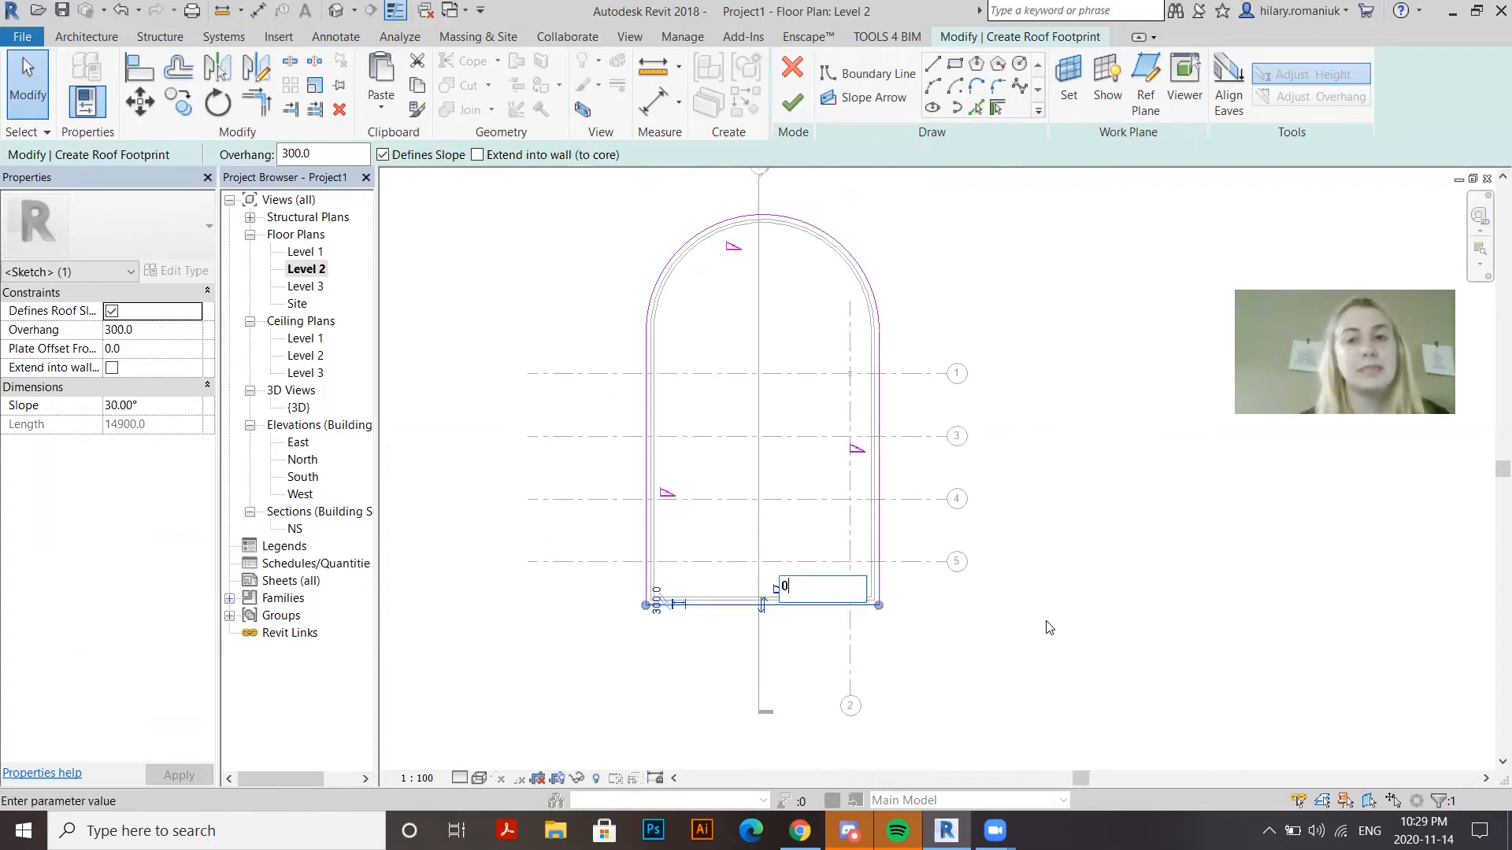
pyautogui.click(1049, 628)
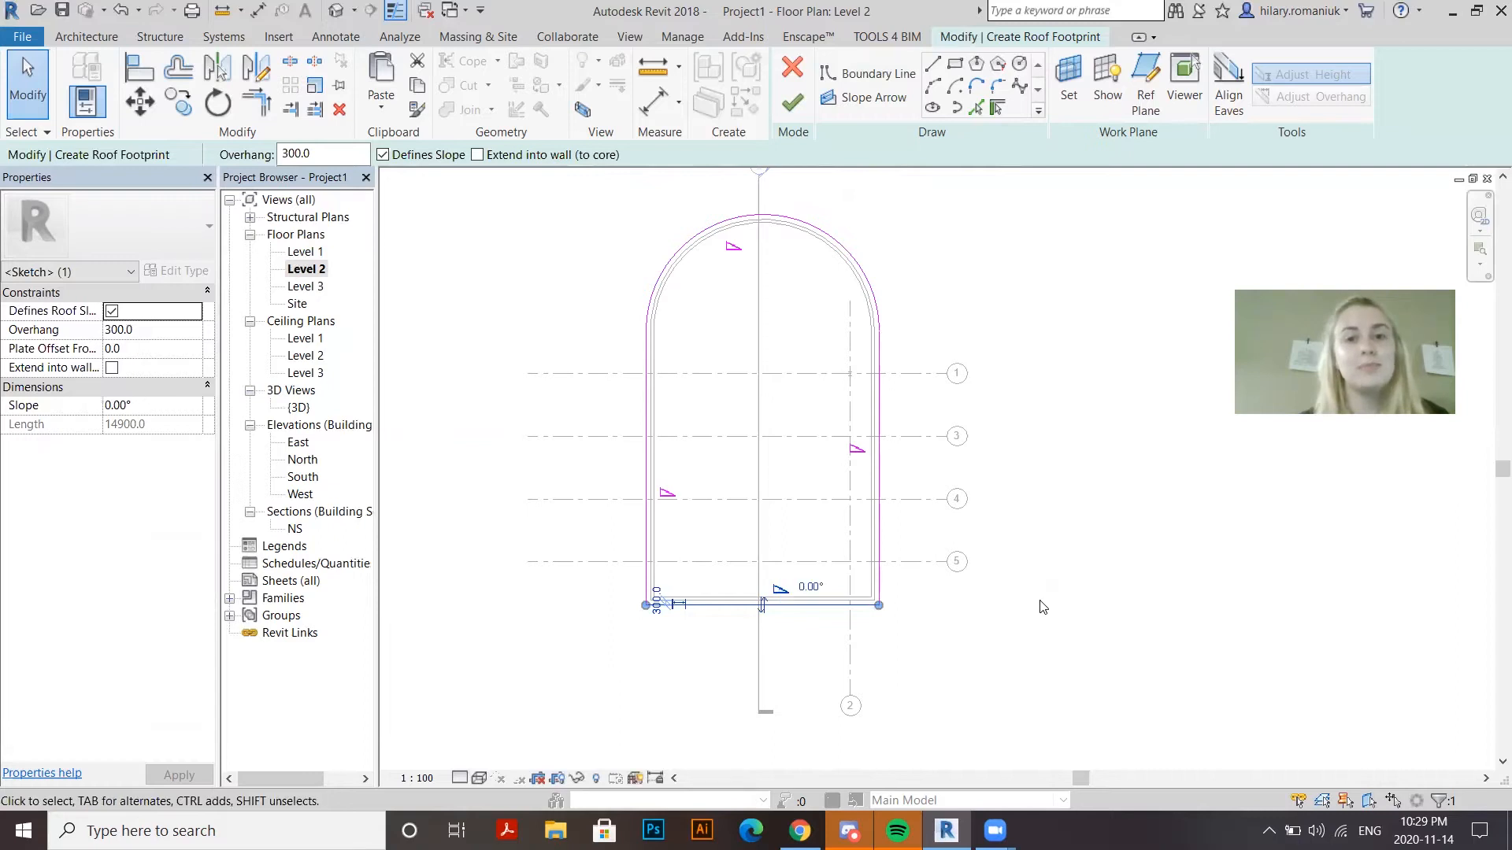
pyautogui.click(1040, 605)
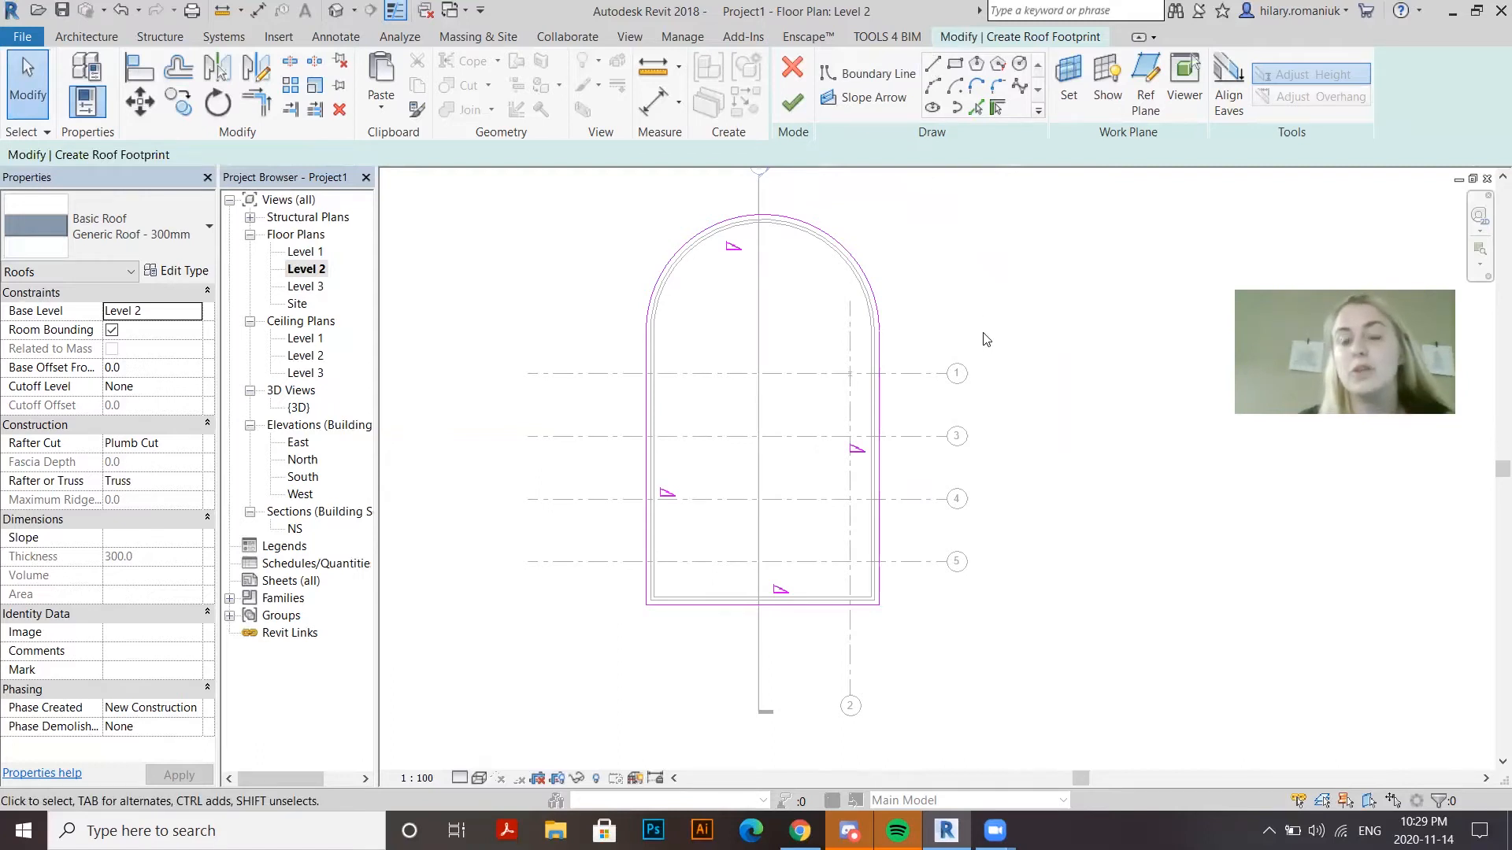
# Sketch extra chained boundary lines of 3000, 8000 and 5000 mm near grid 1, doubling back over the 8000 mm line, and try finishing the roof
pyautogui.click(932, 69)
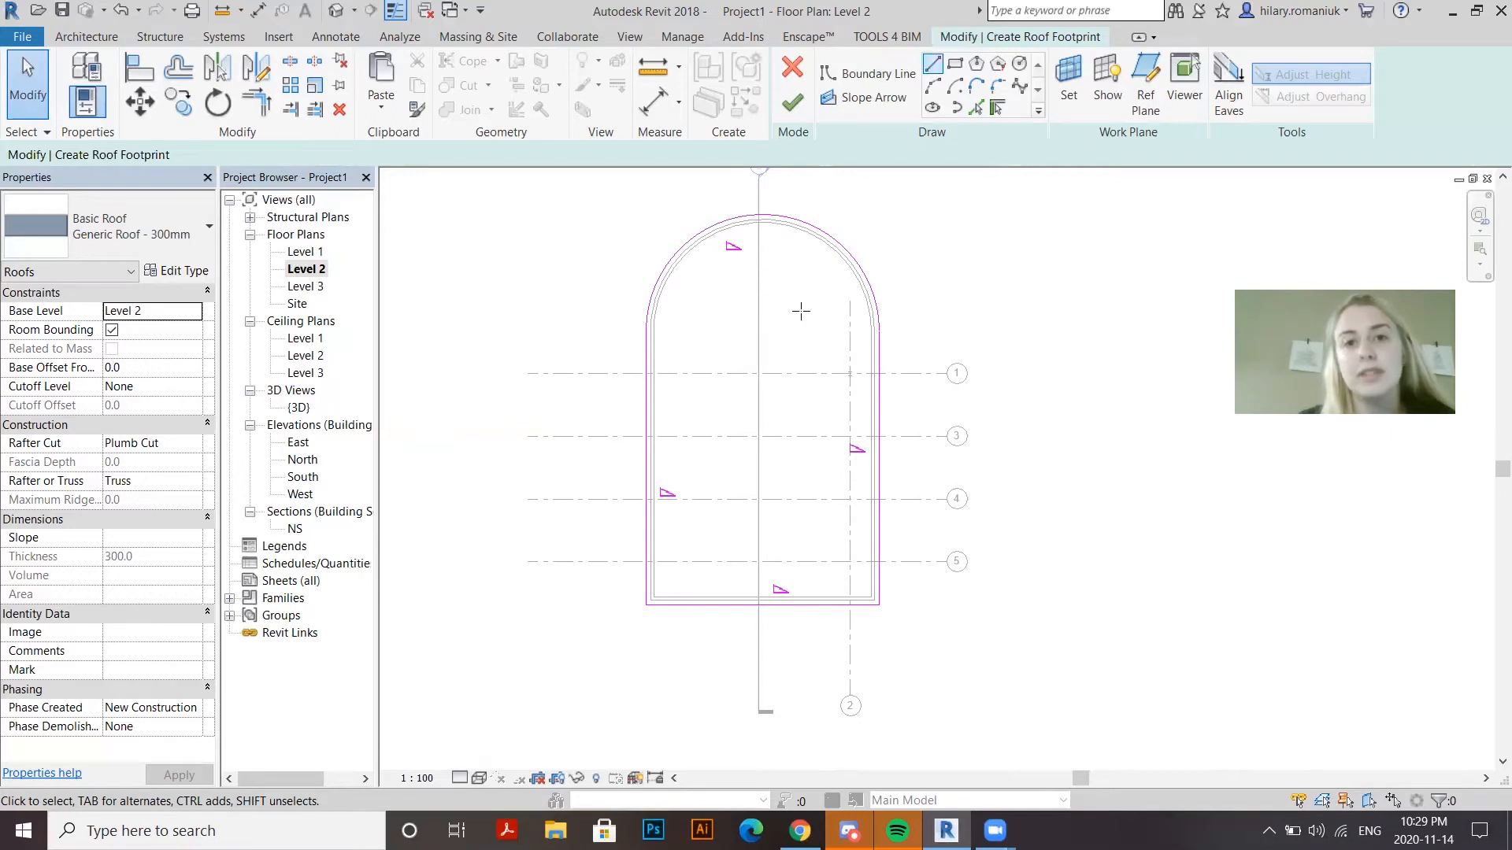
pyautogui.click(898, 341)
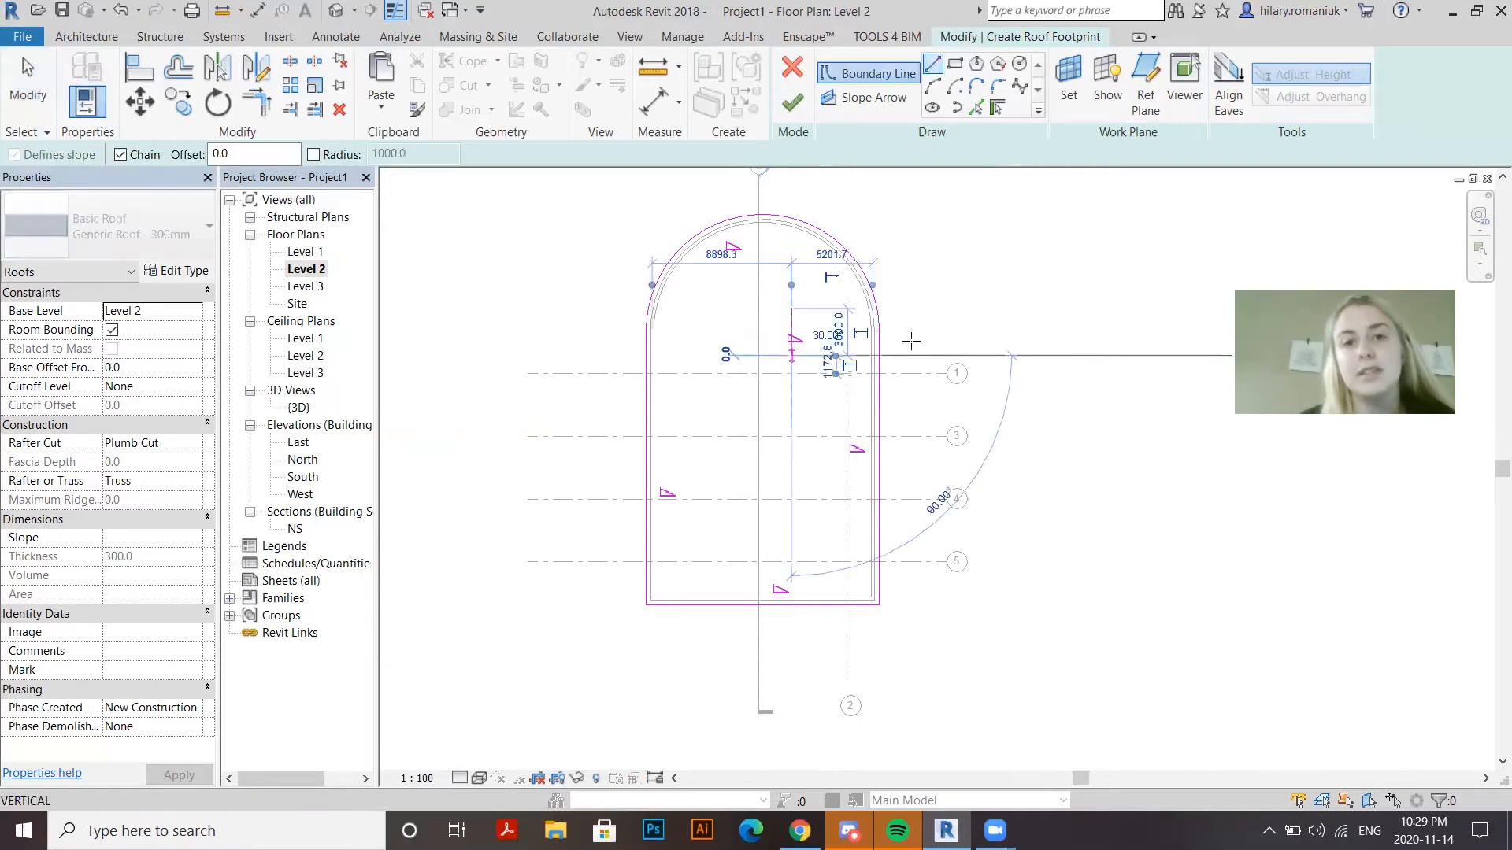
pyautogui.click(914, 343)
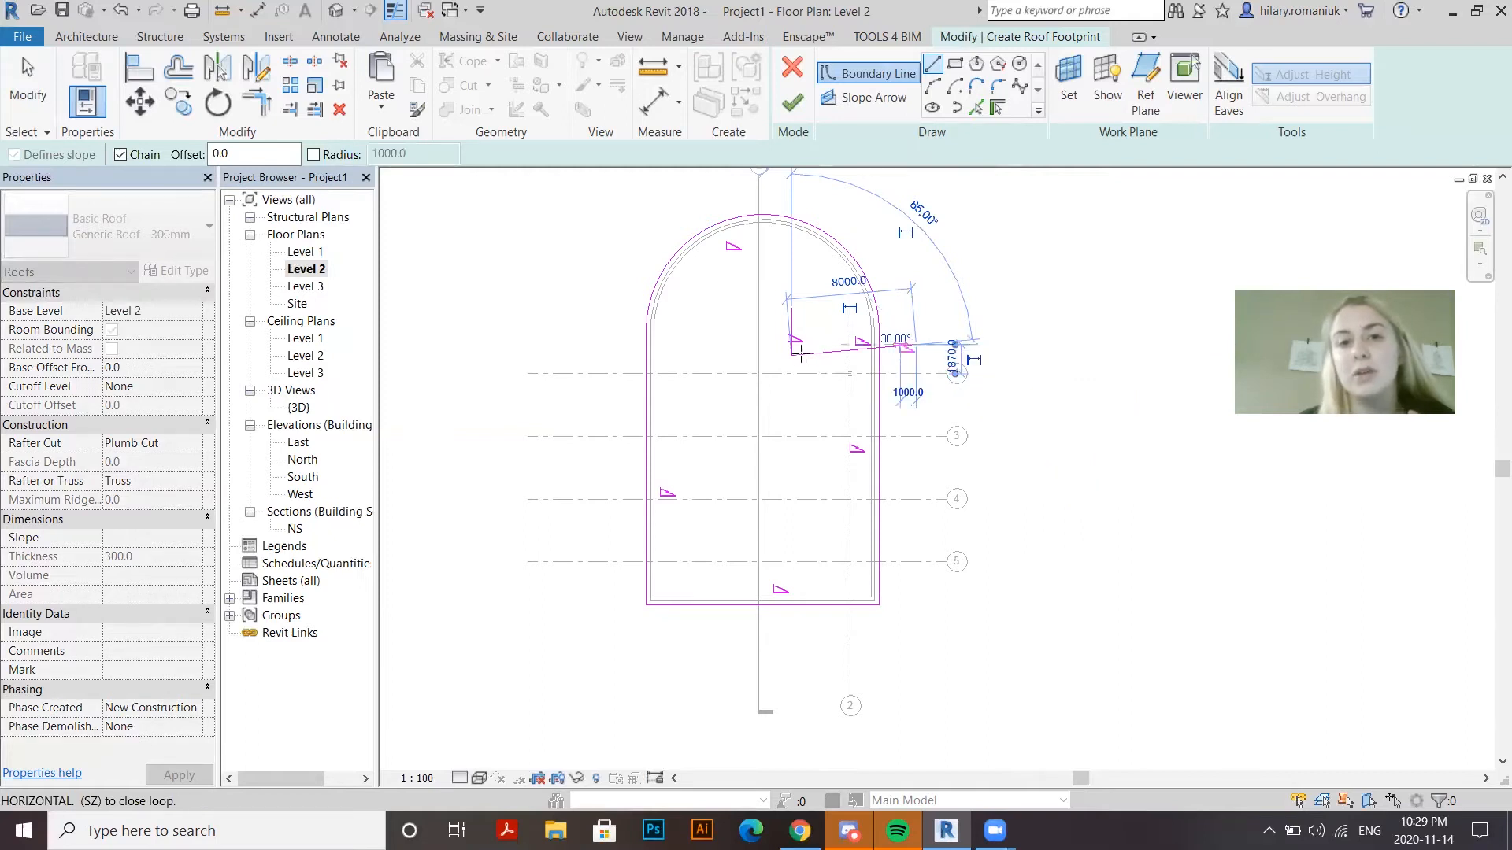
pyautogui.click(830, 356)
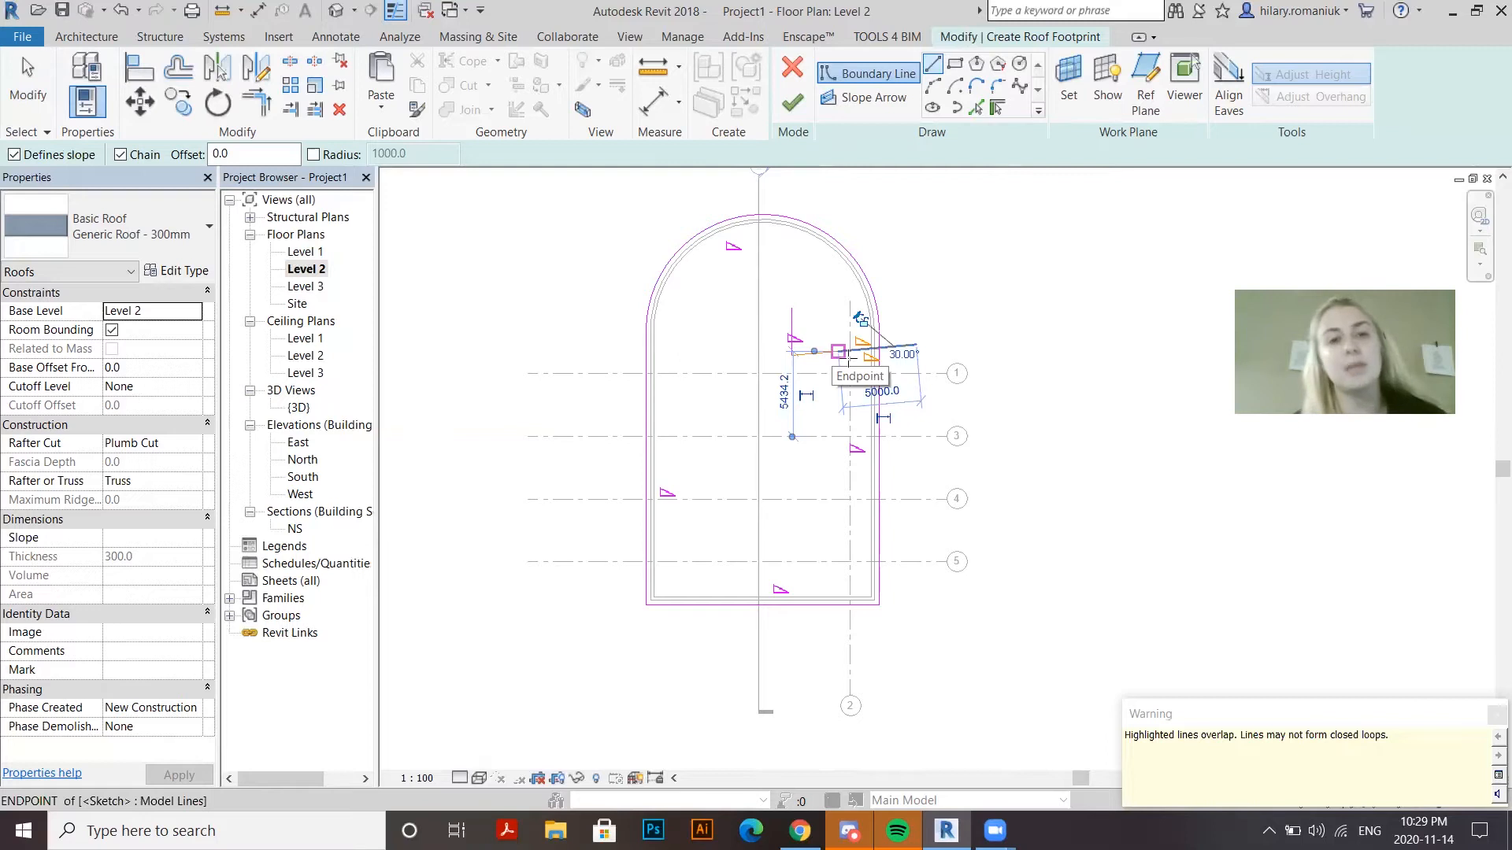
pyautogui.press('Escape')
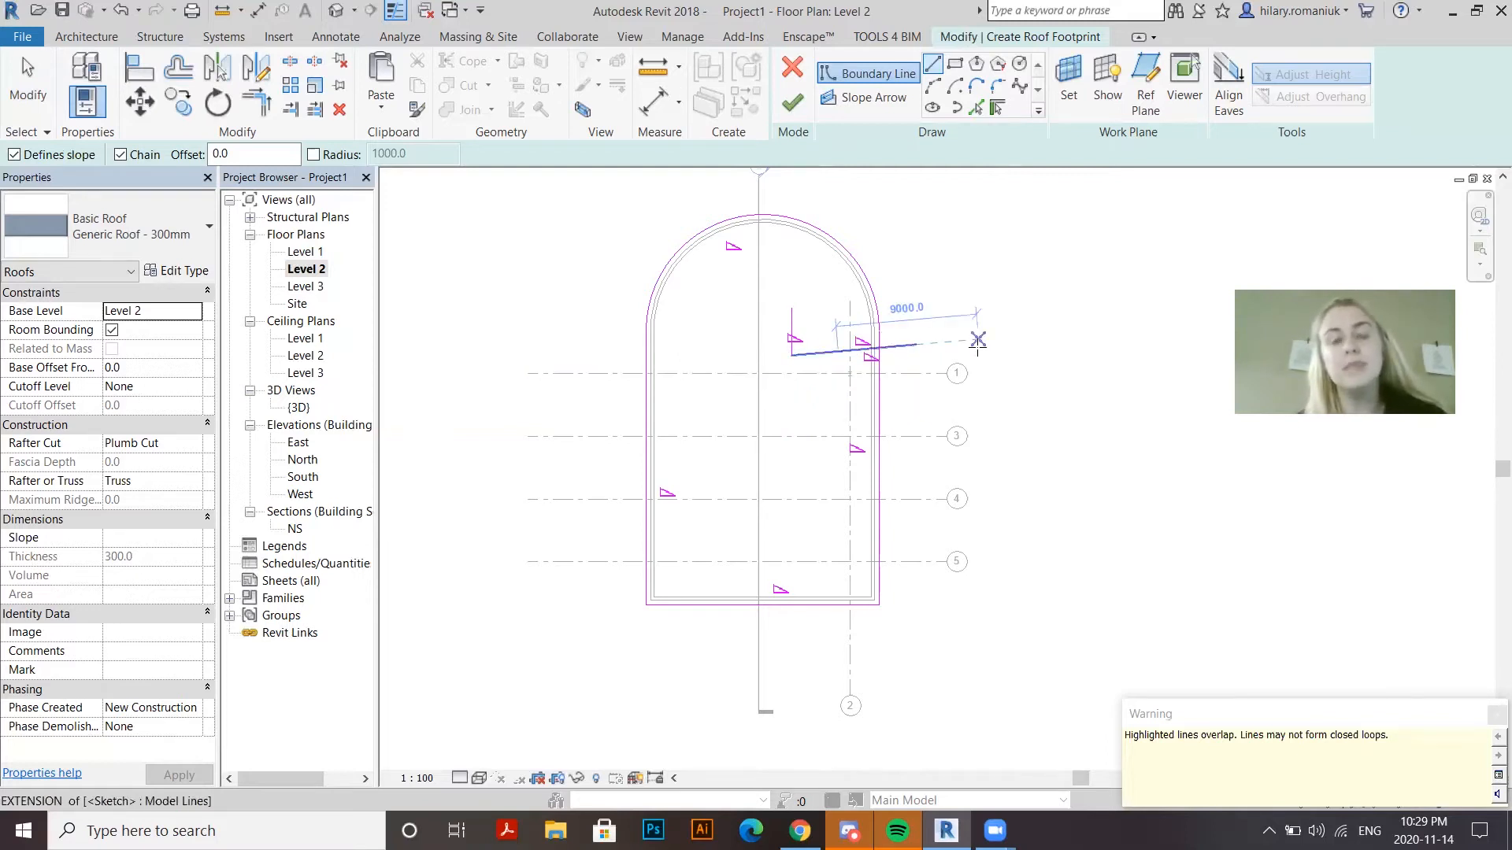
pyautogui.press('Escape')
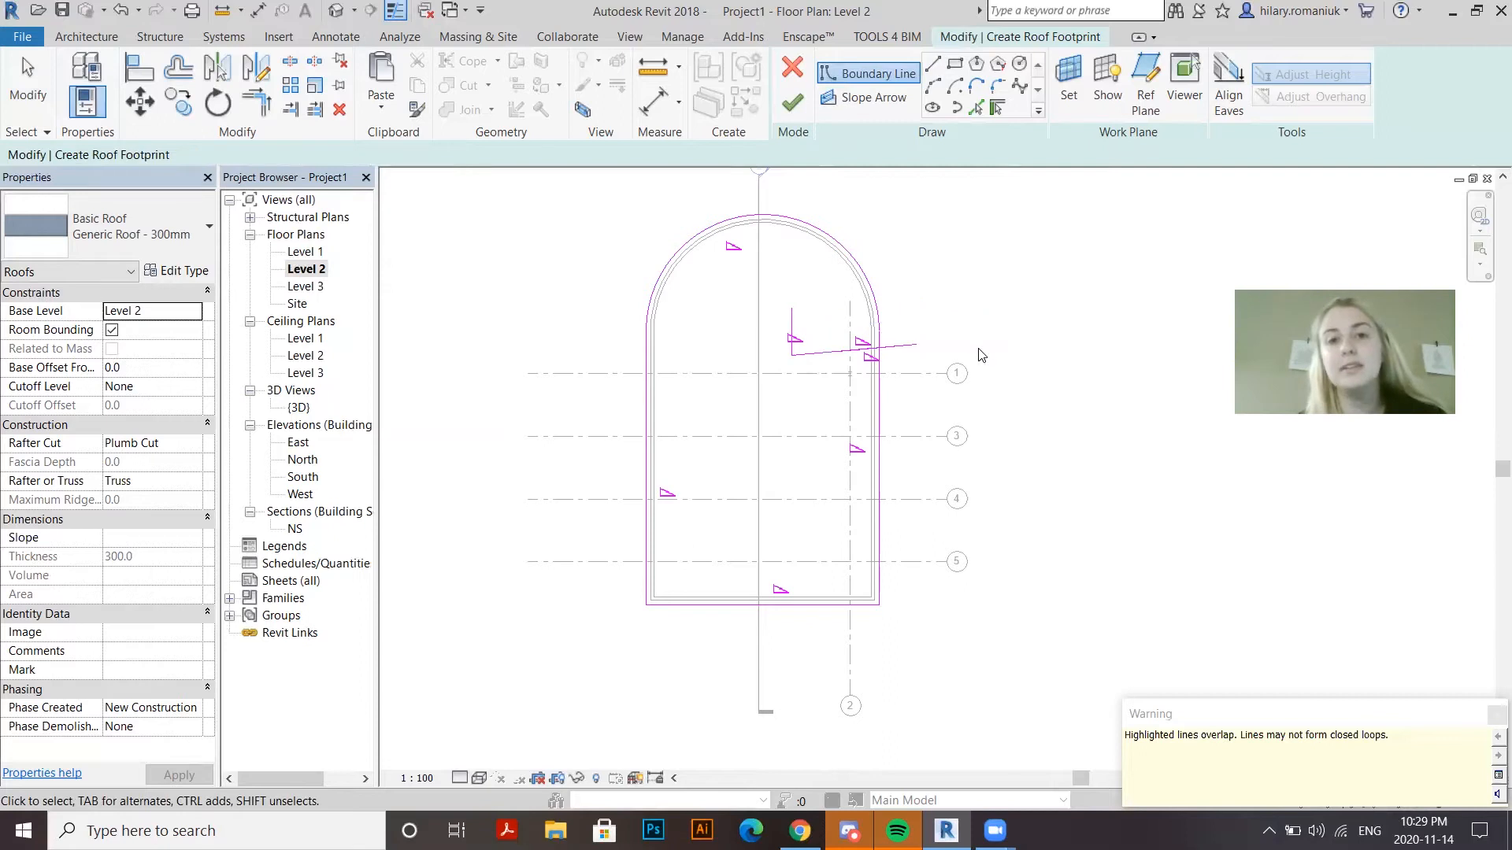
pyautogui.click(789, 110)
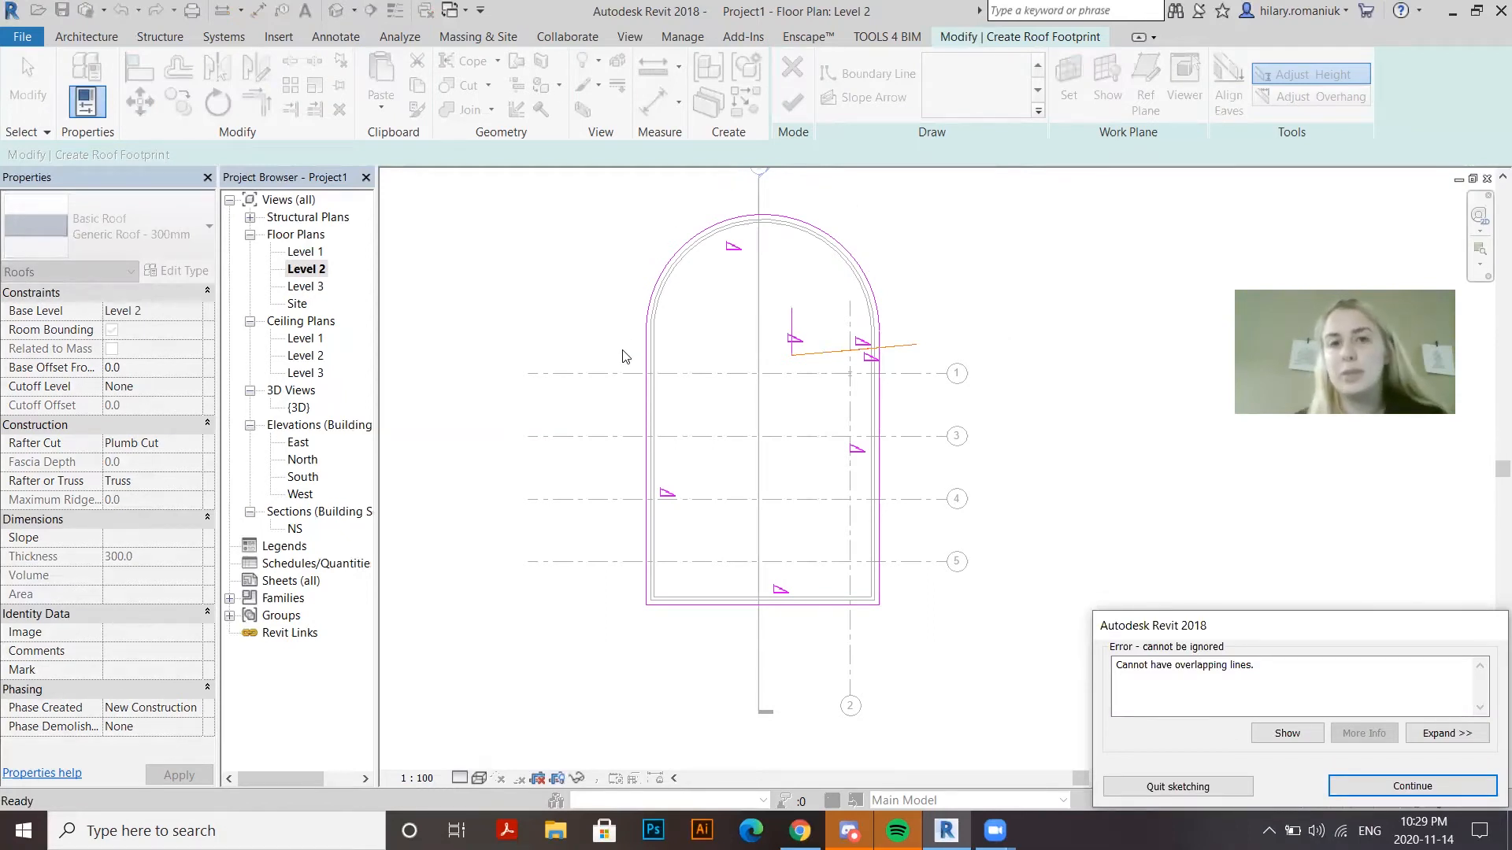
pyautogui.click(1391, 788)
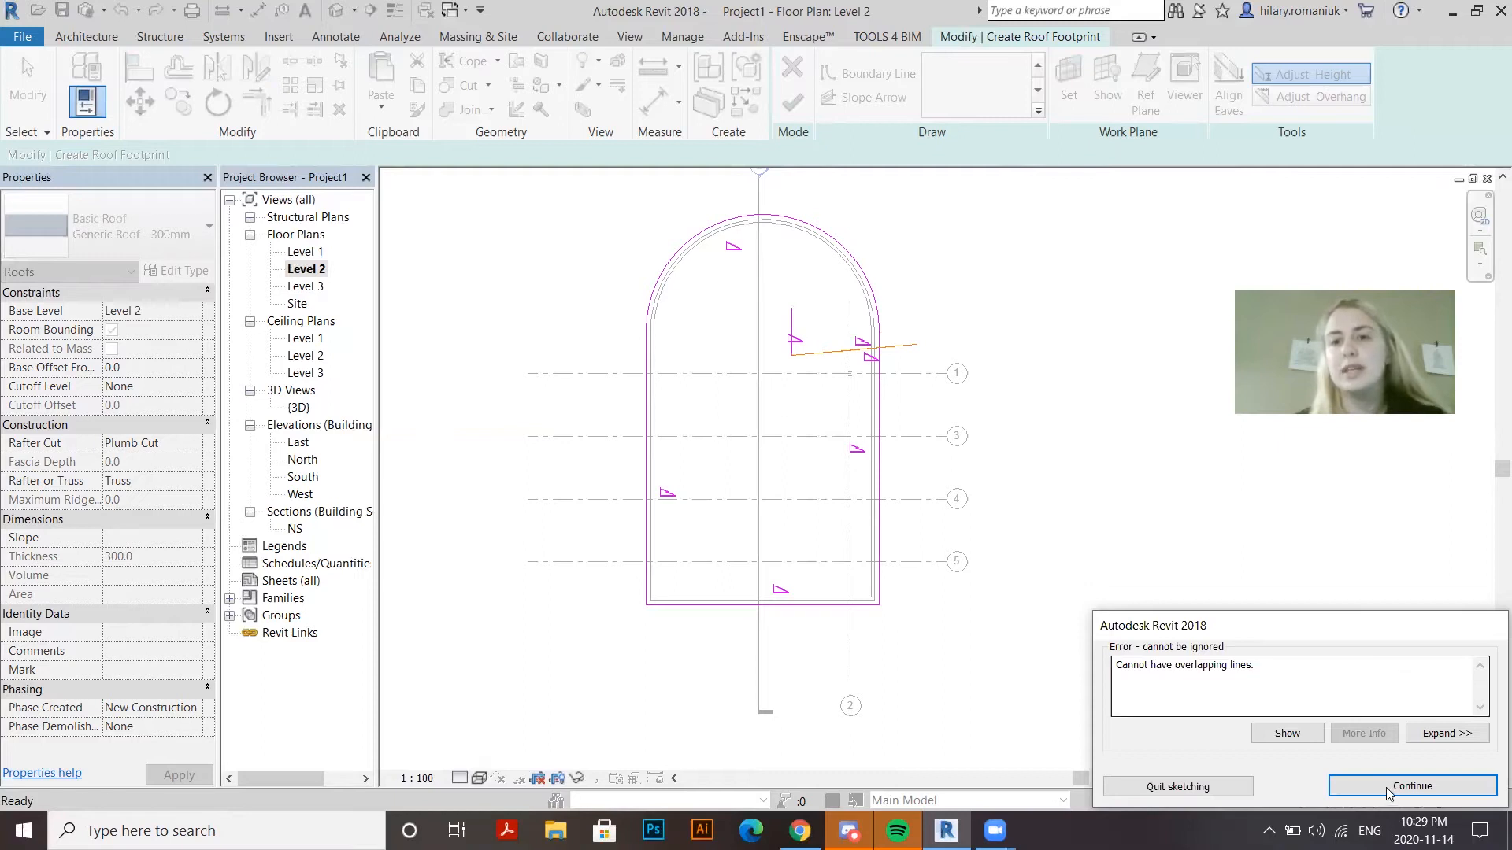
# Delete the stray boundary lines near grid 1 from the roof footprint sketch
pyautogui.click(790, 326)
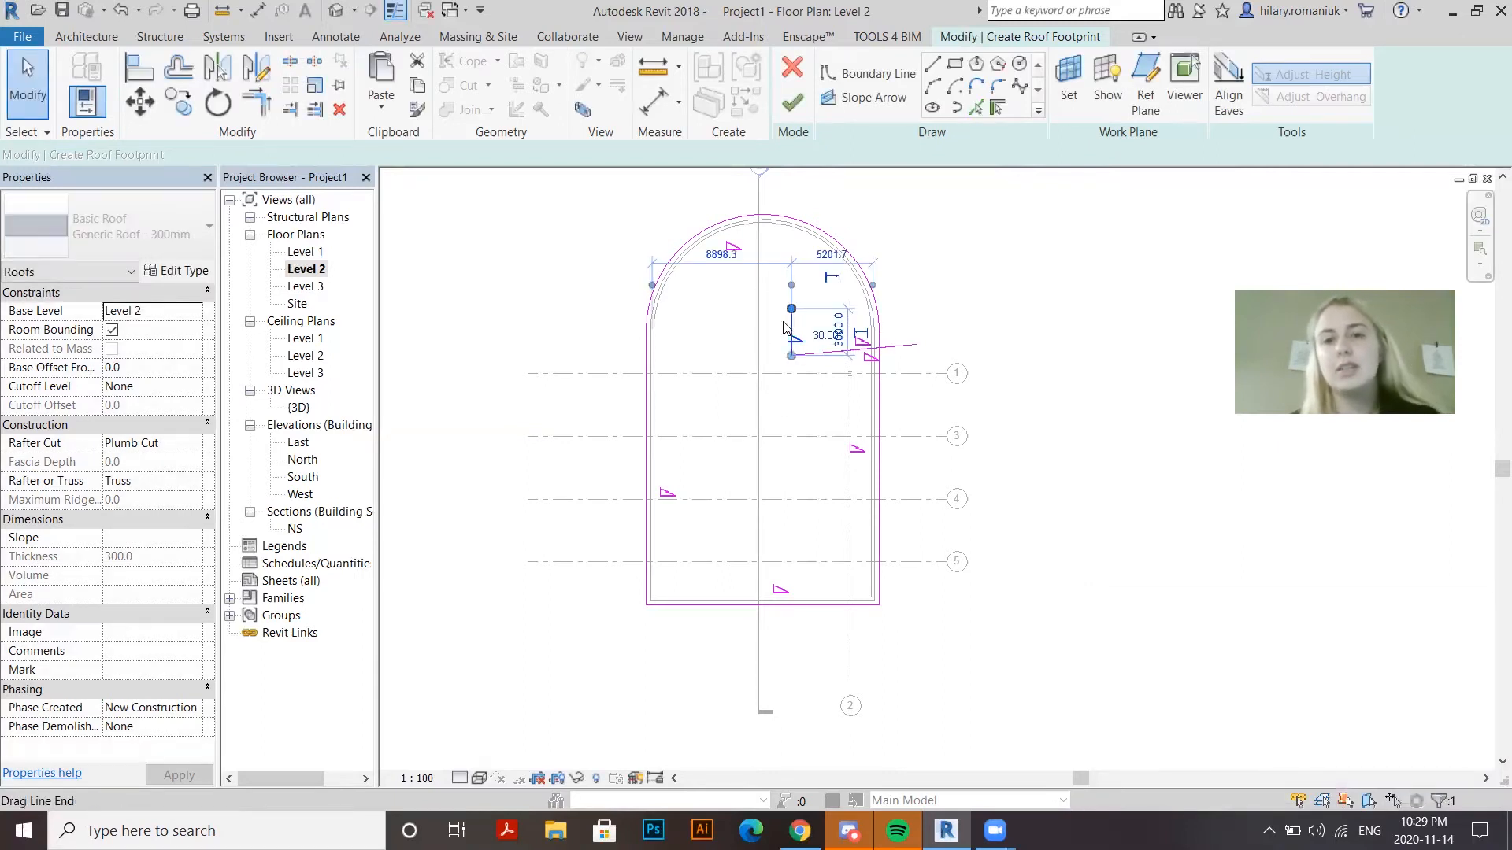
pyautogui.press('Delete')
pyautogui.click(910, 350)
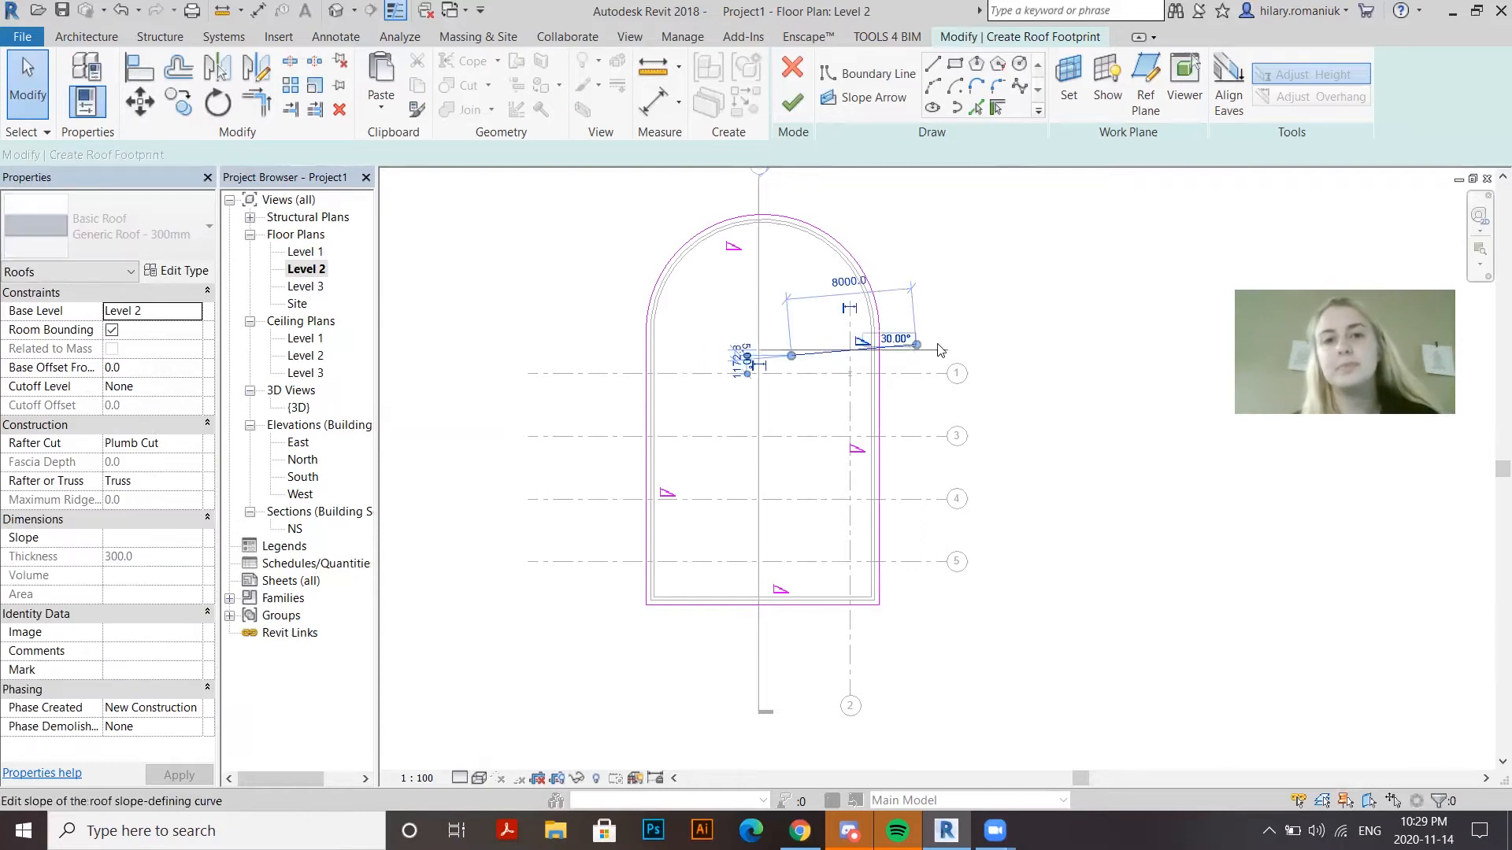
pyautogui.press('Delete')
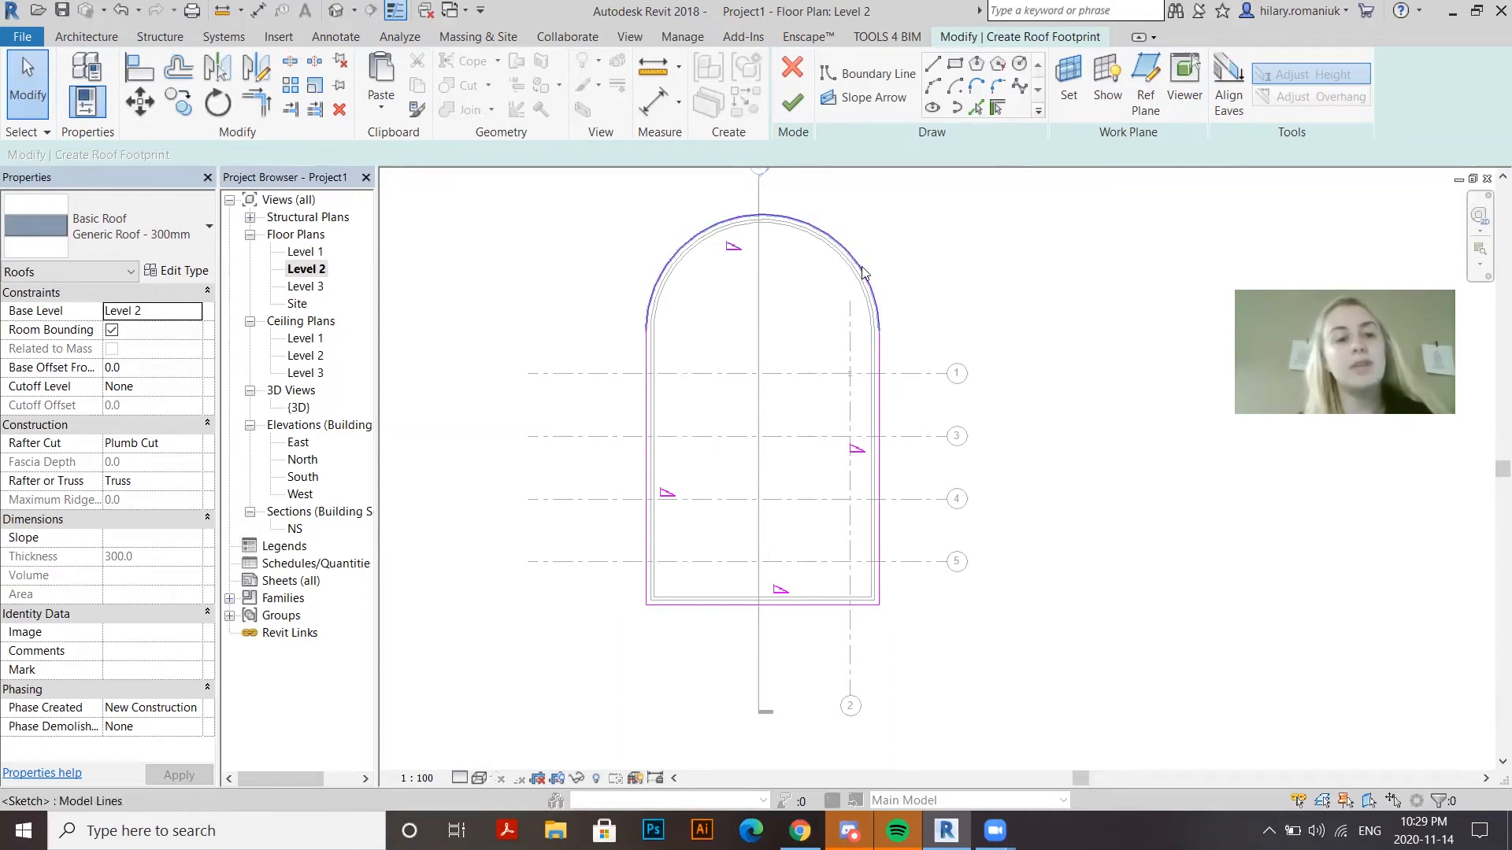
# Check that the roof boundary lines form one continuous chain and finish the roof footprint
pyautogui.press('Tab')
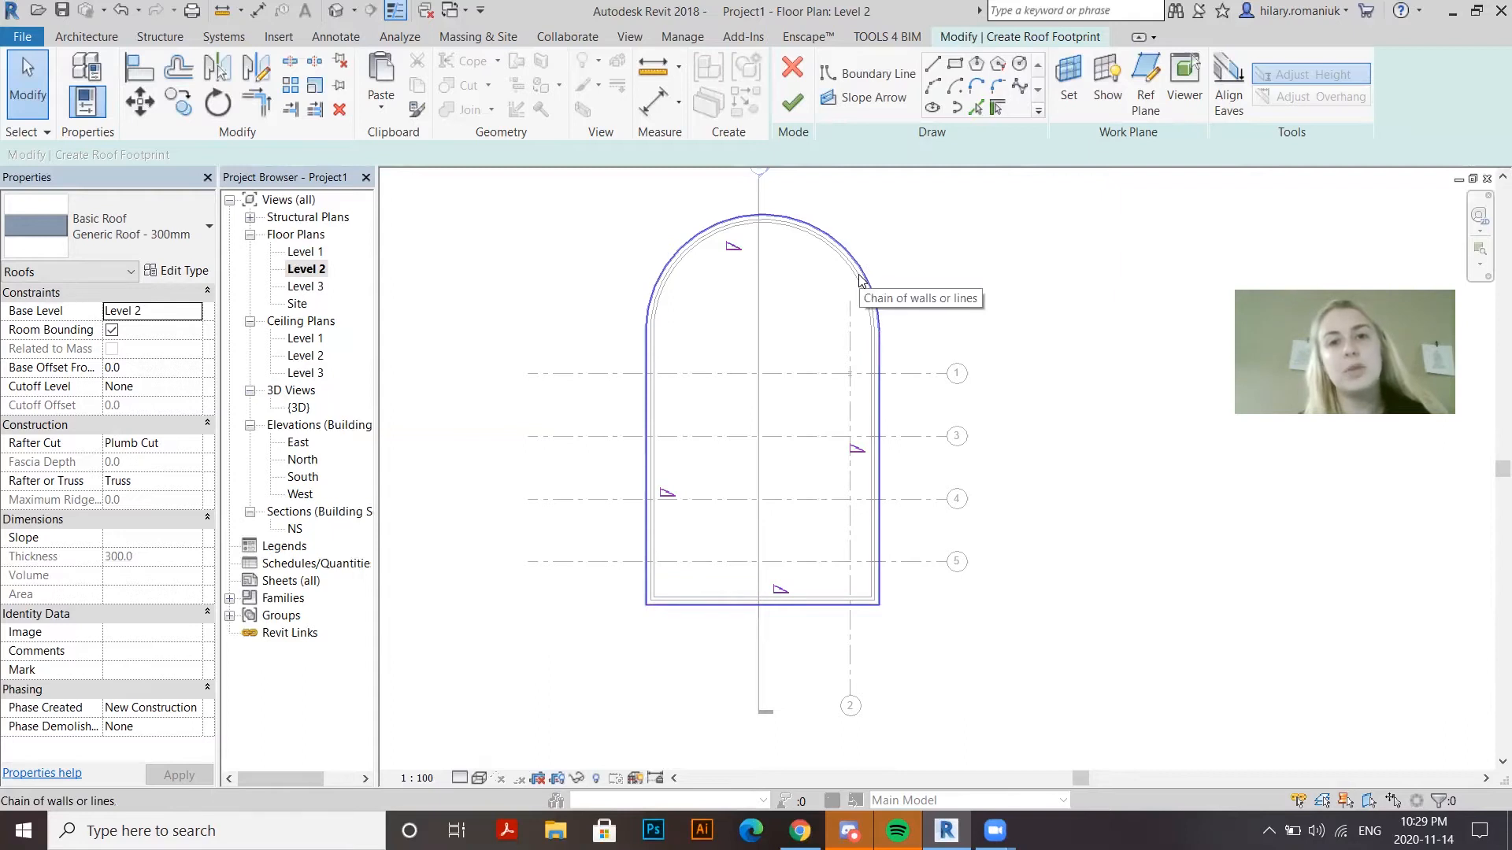
pyautogui.press('Tab')
pyautogui.press('Tab')
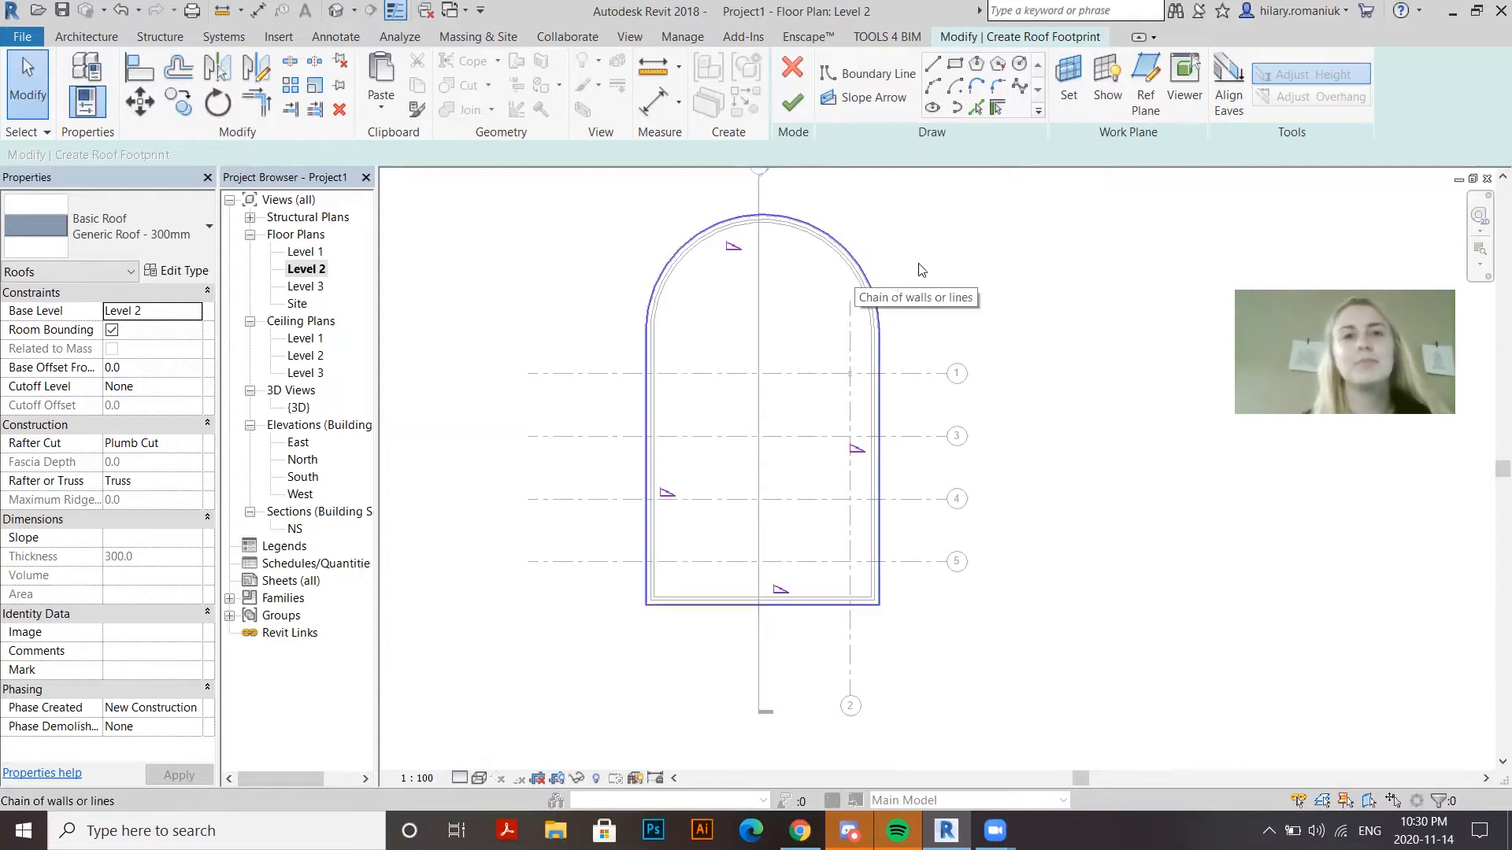
pyautogui.click(793, 108)
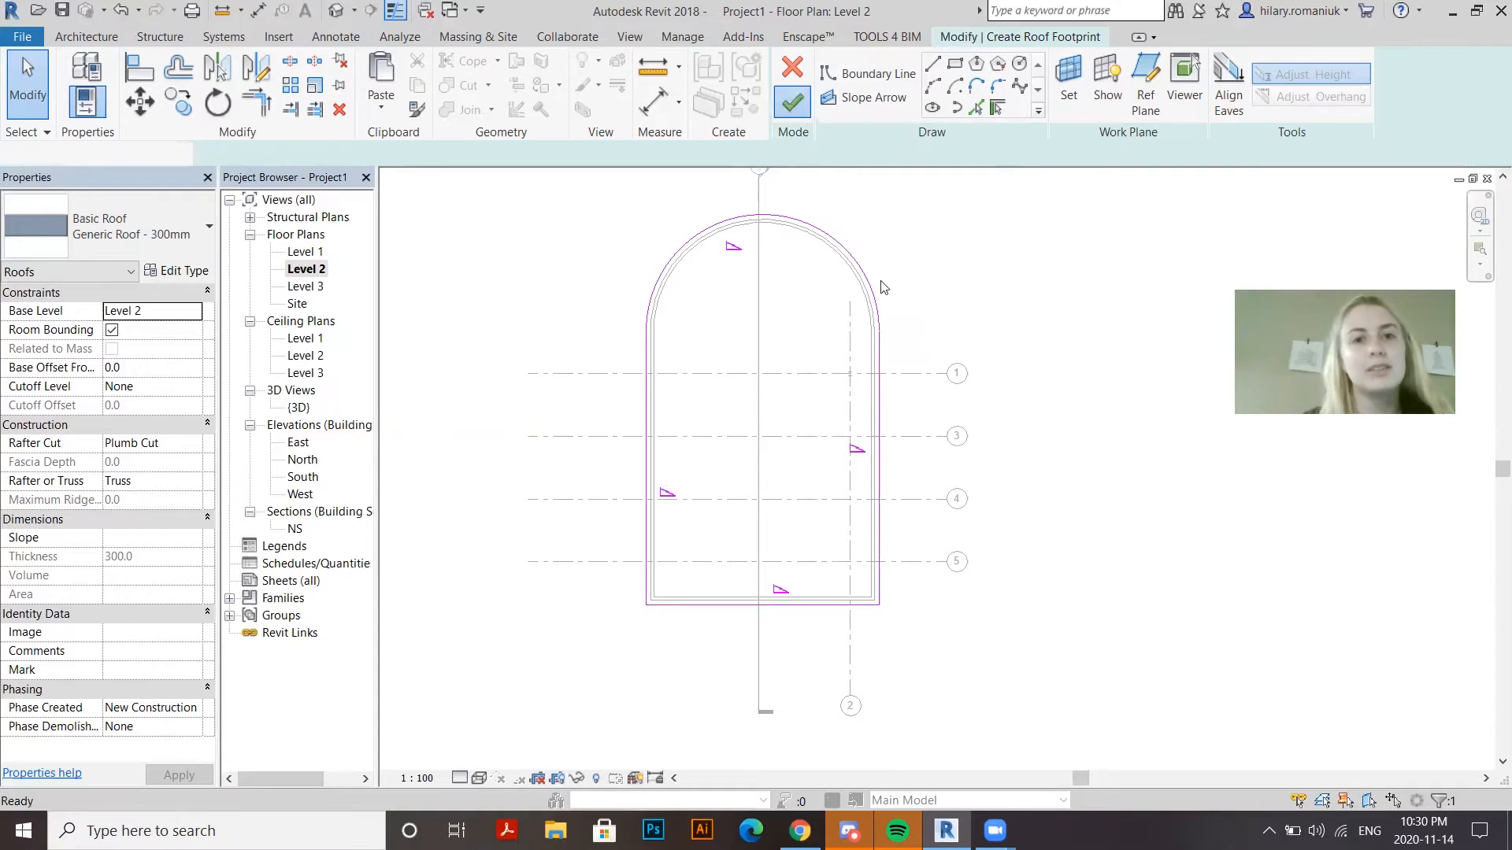
# Show the model in the {3D} view and set the roof's base level to Level 3
pyautogui.doubleClick(299, 408)
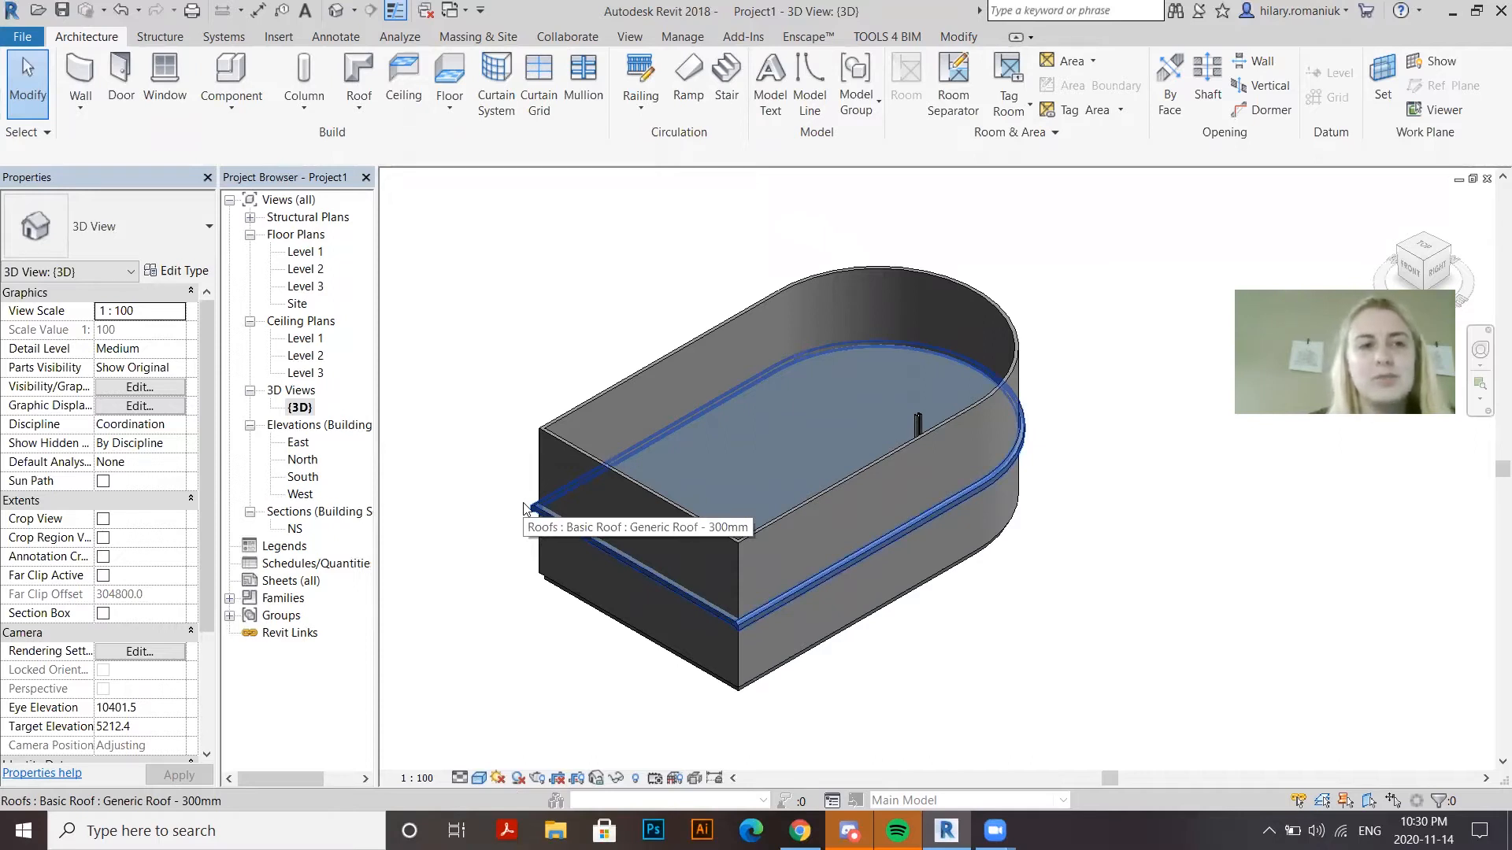
pyautogui.click(525, 507)
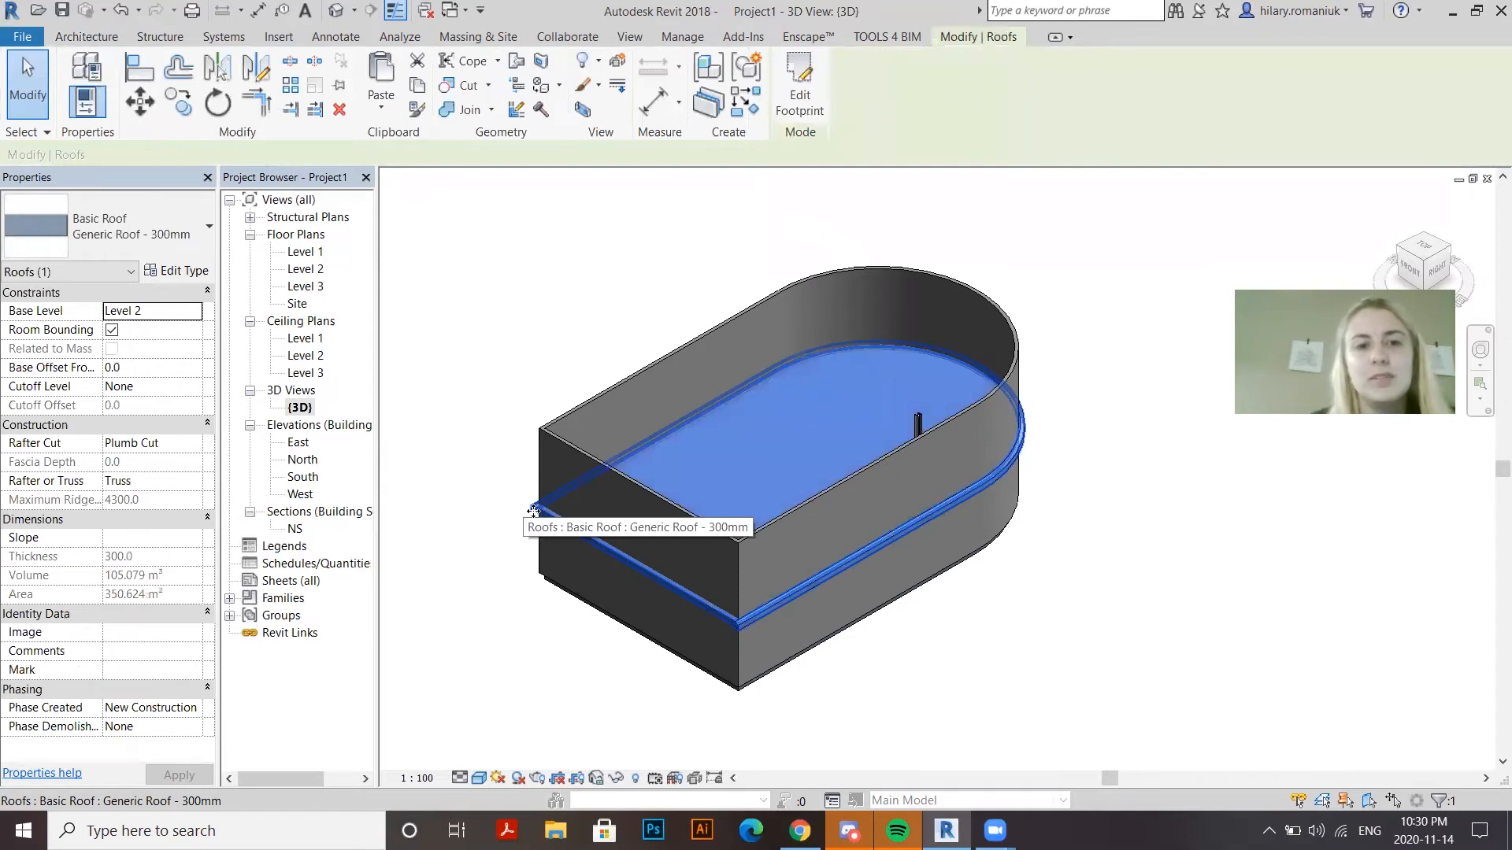
pyautogui.click(525, 580)
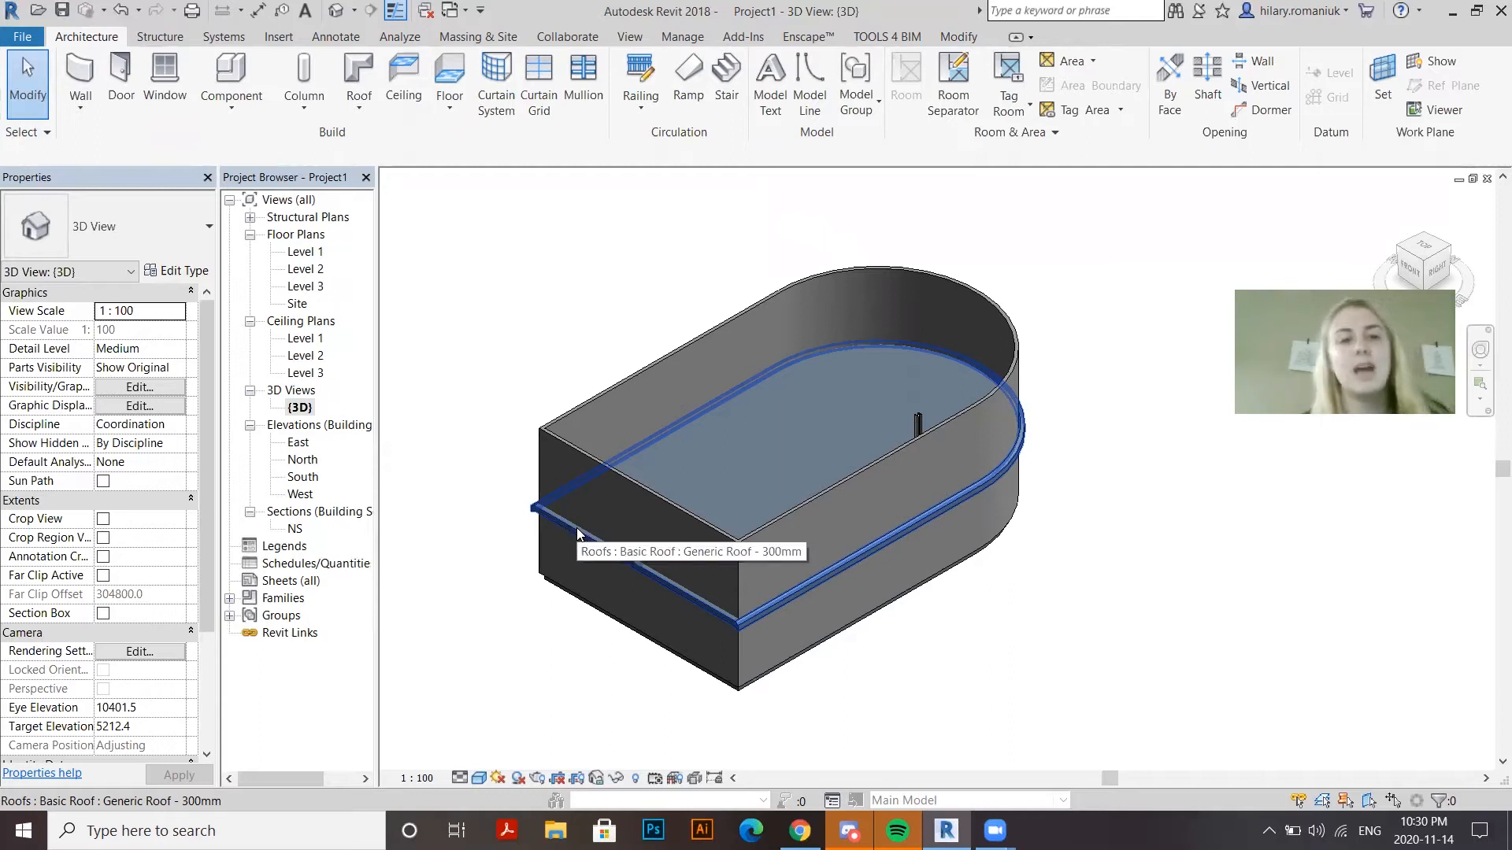
pyautogui.click(617, 560)
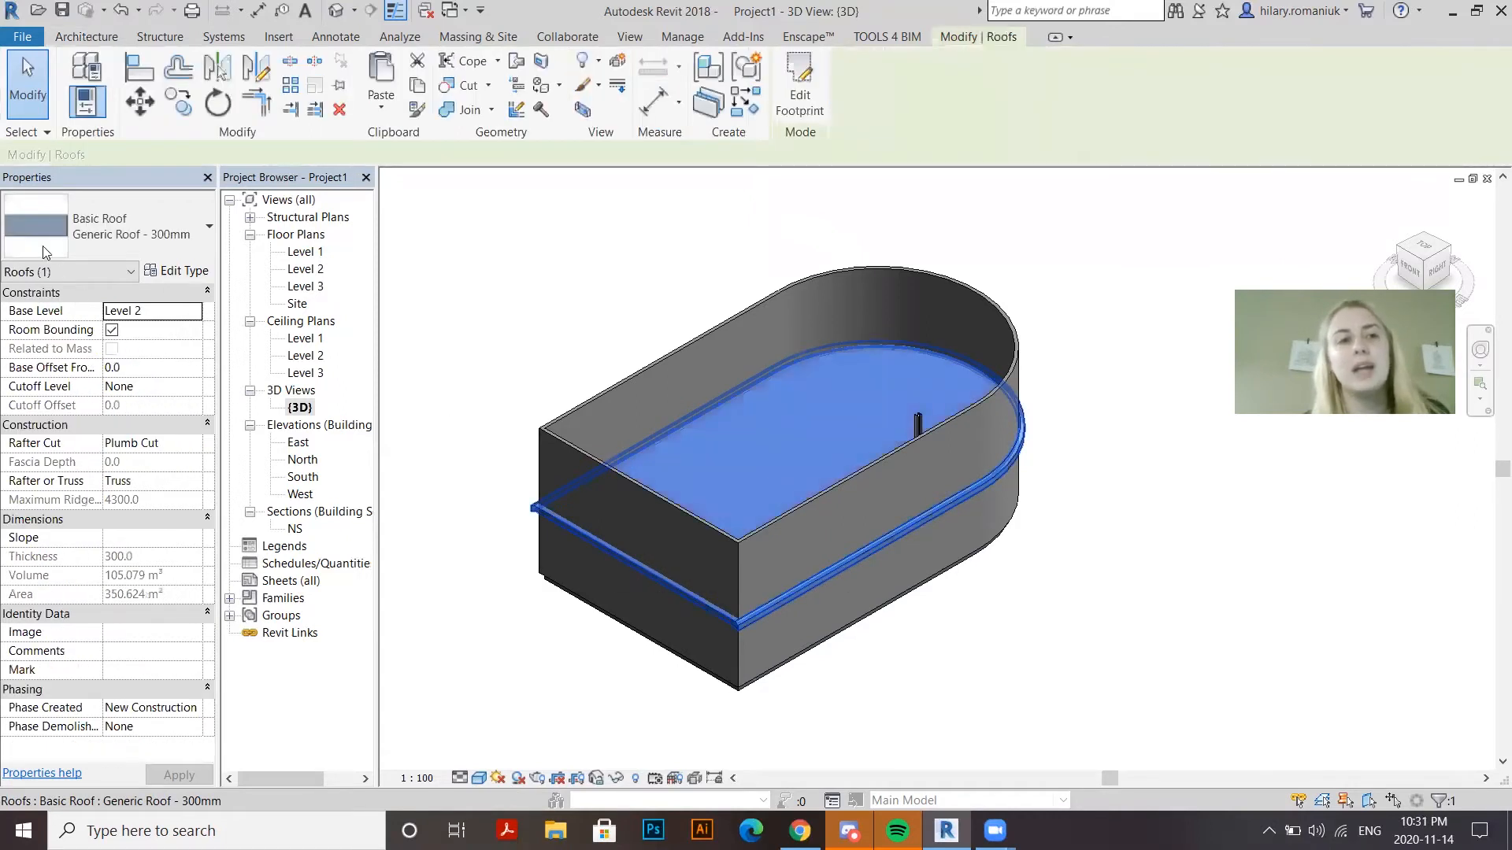
pyautogui.click(196, 311)
pyautogui.click(173, 352)
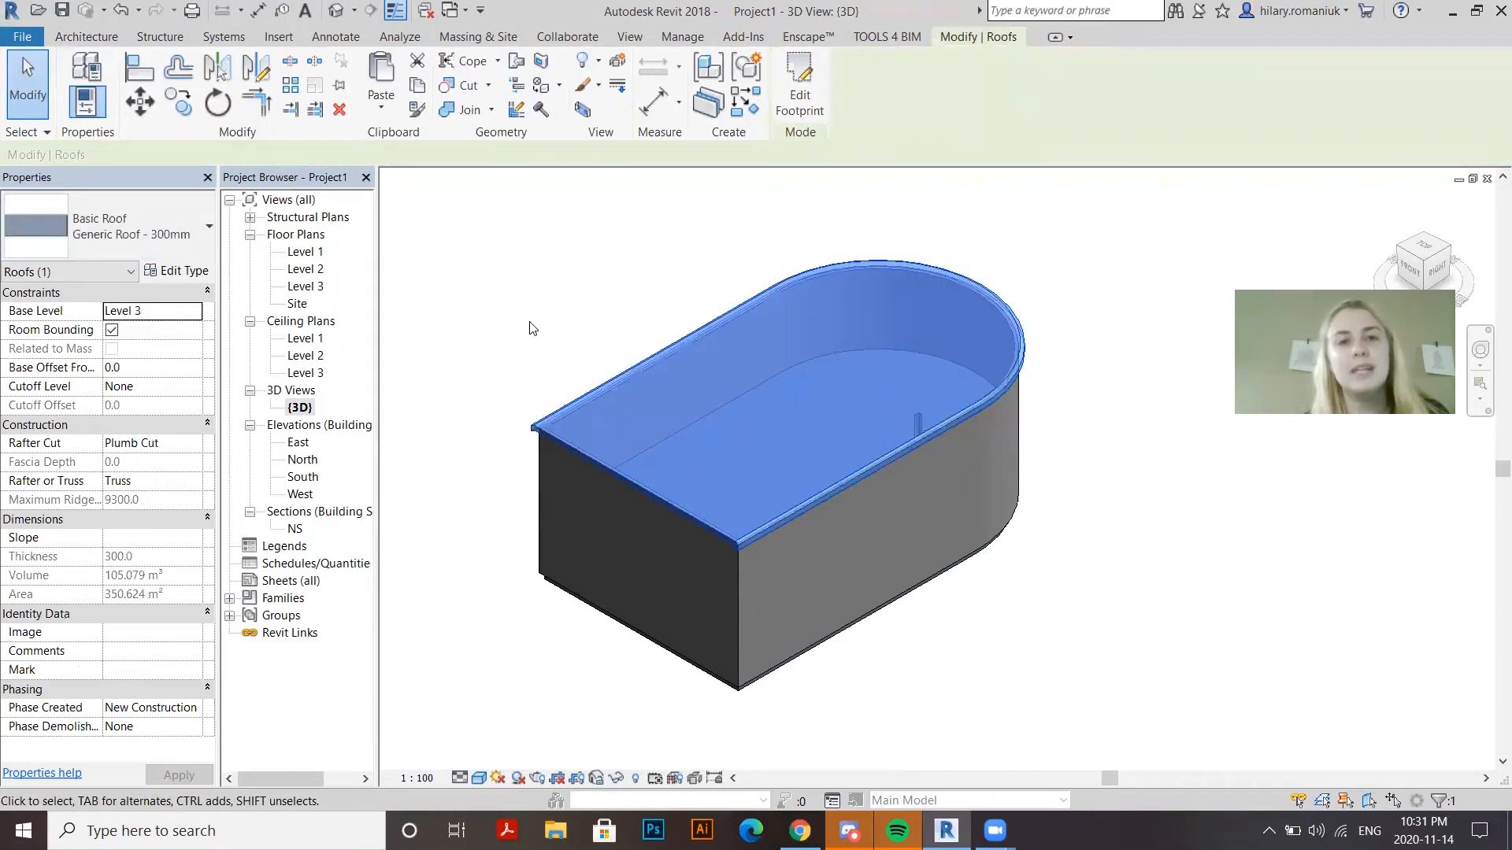
# Edit the roof footprint to give the boundary line along the straight end wall a 45° slope, and finish the roof
pyautogui.scroll(2, 548, 437)
pyautogui.scroll(-1, 472, 477)
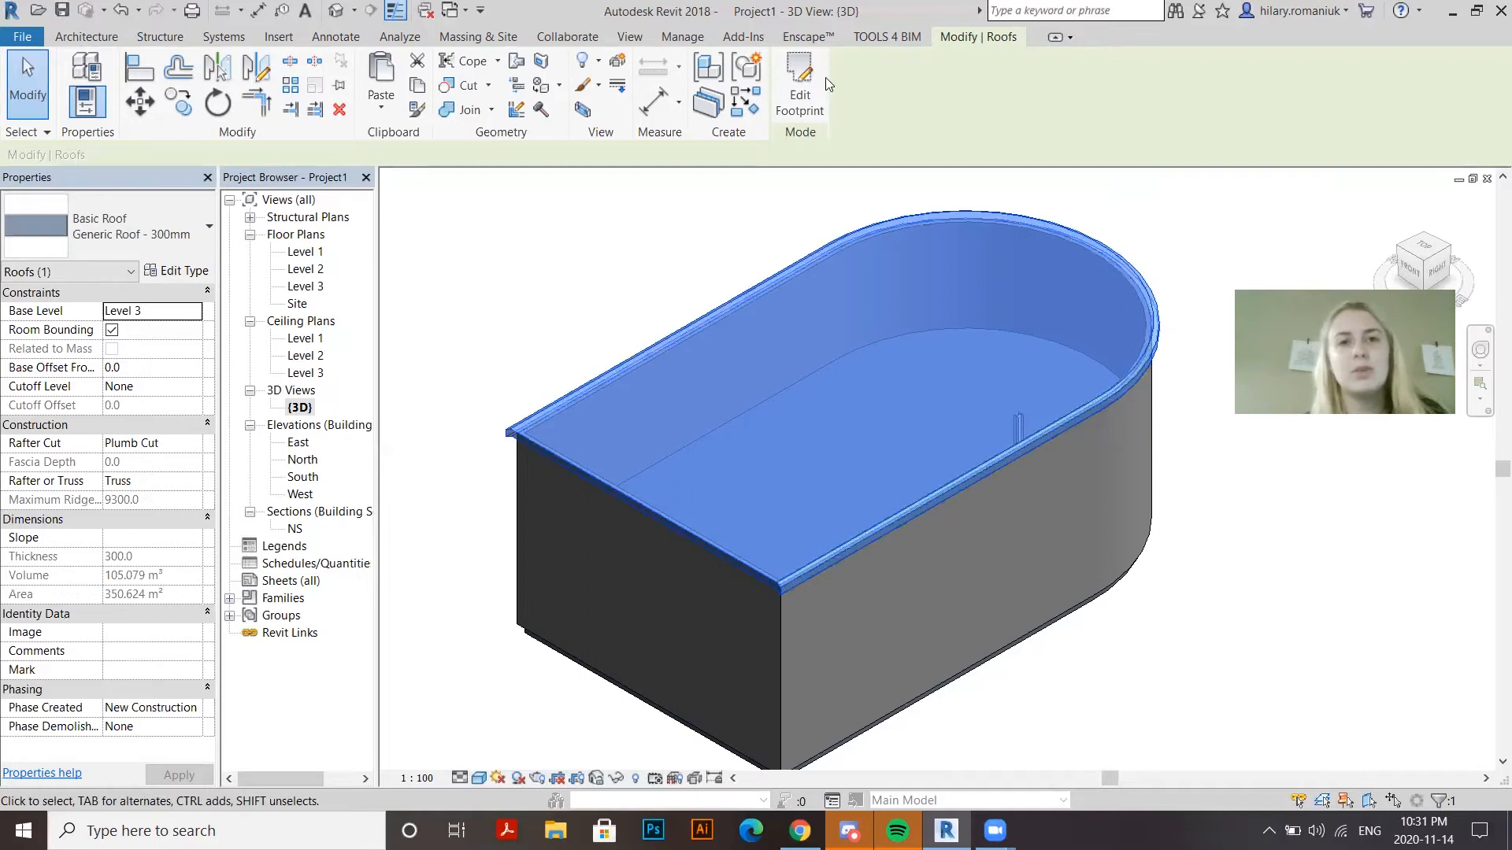
pyautogui.click(800, 82)
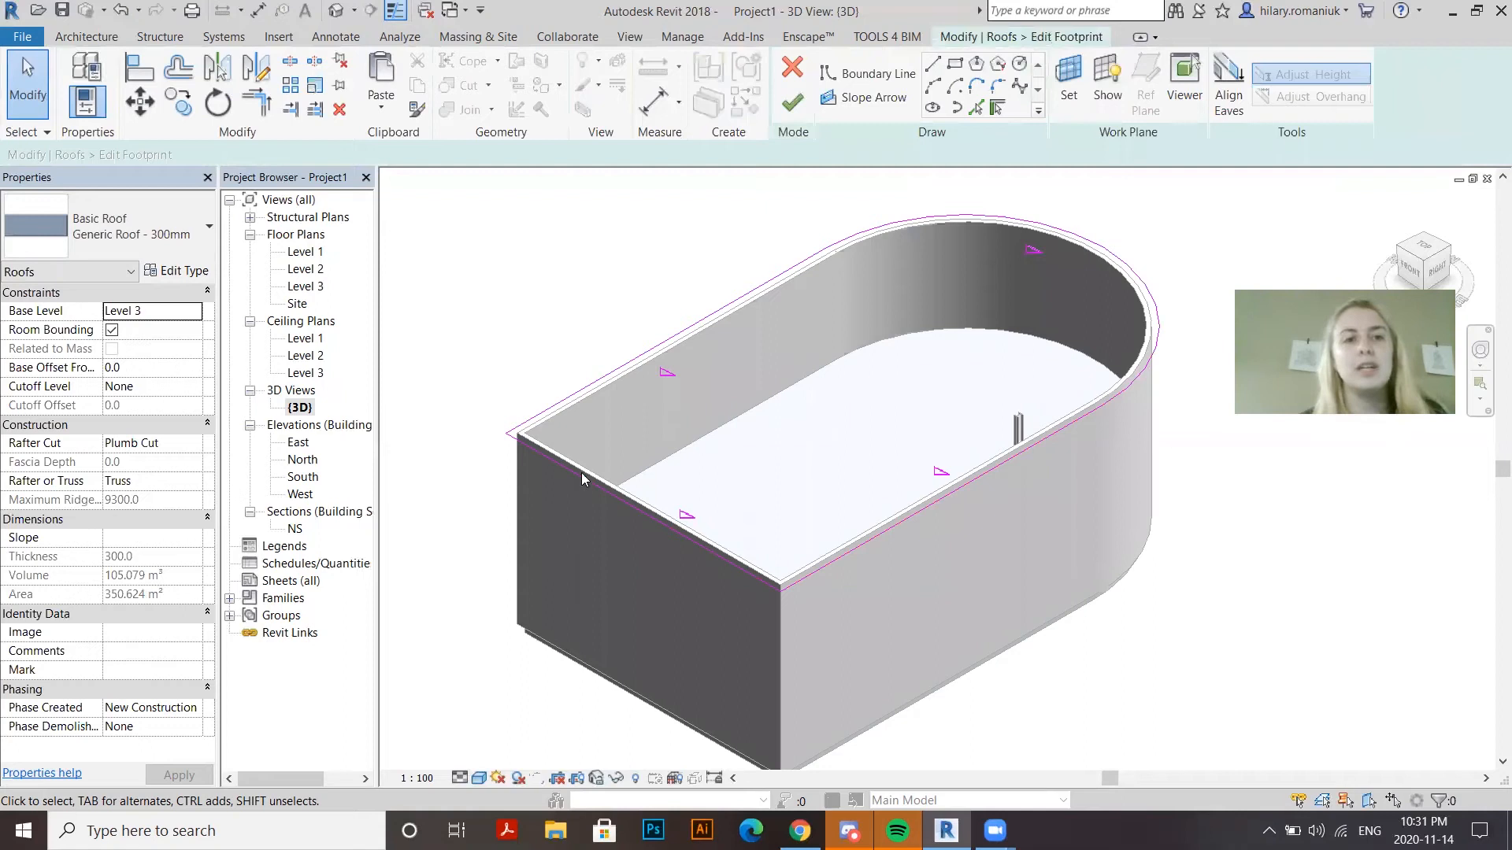
pyautogui.click(731, 558)
pyautogui.click(722, 533)
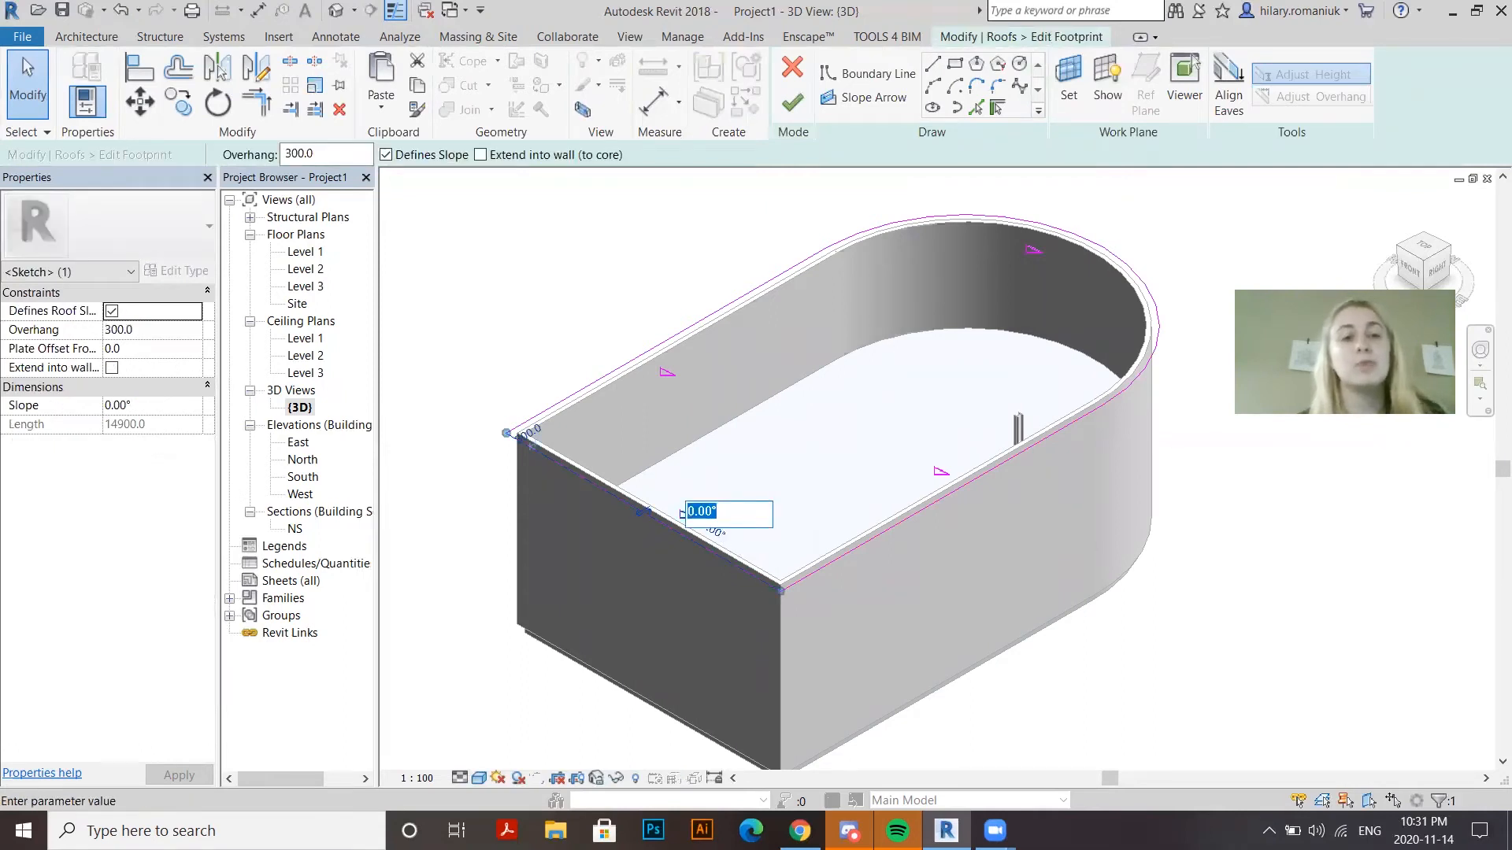
pyautogui.write('45')
pyautogui.press('Return')
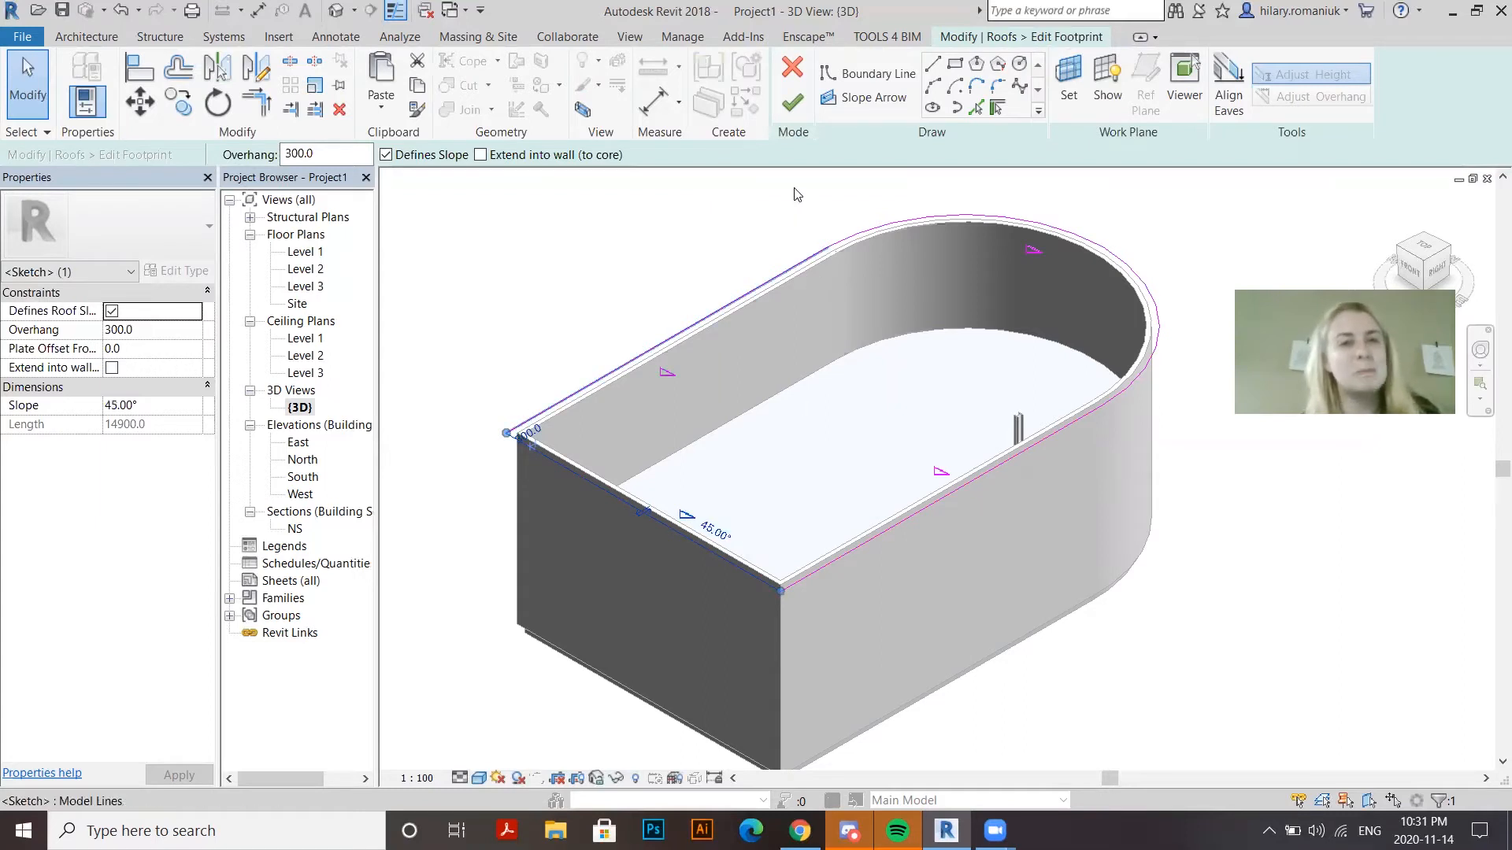
pyautogui.click(793, 105)
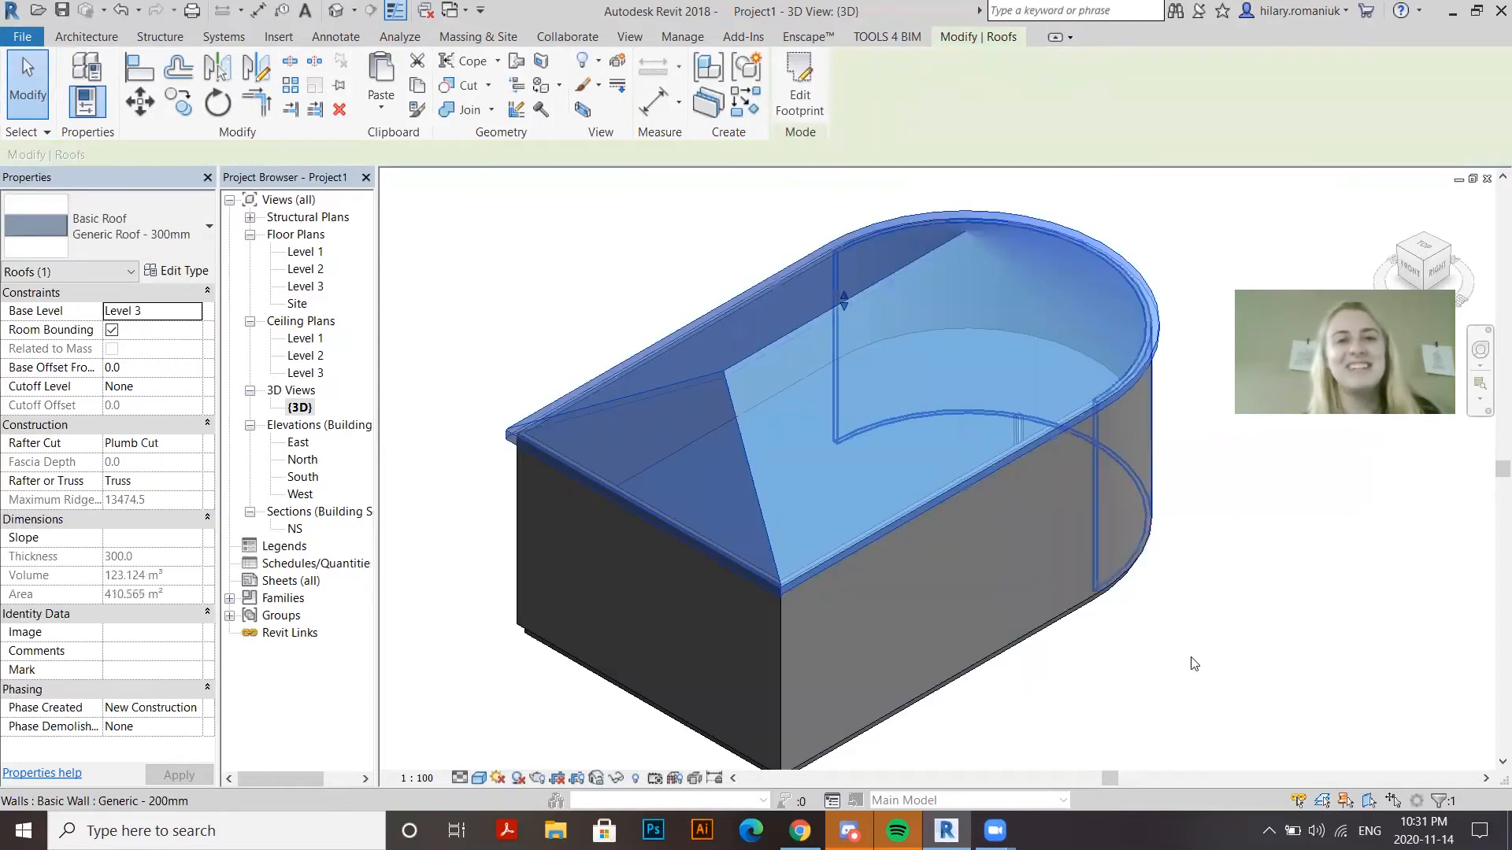
pyautogui.press('Escape')
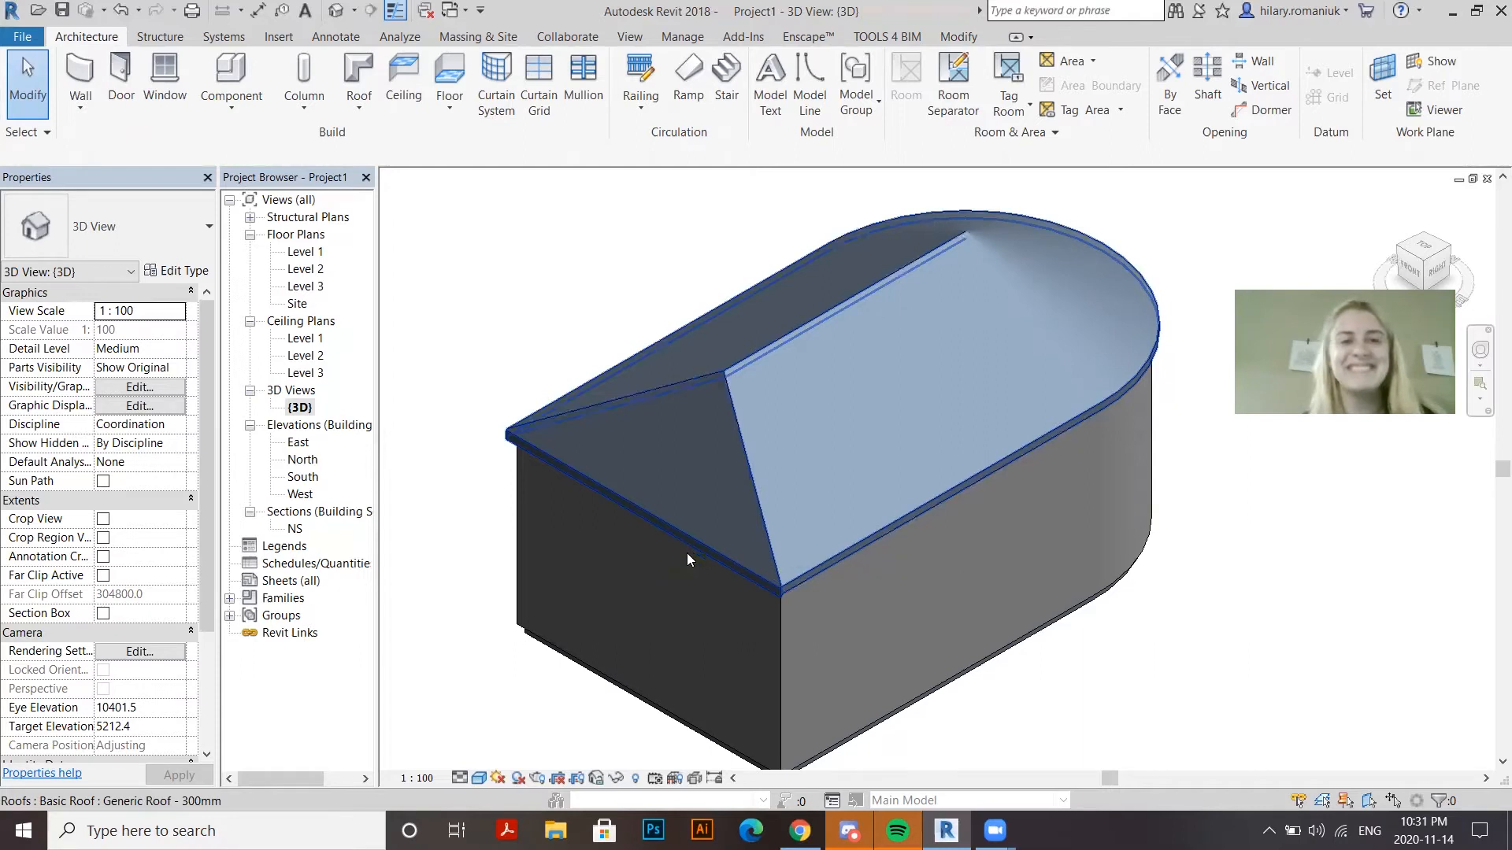
# Examine the roofed building in 3D from its straight end and around to the curved end
pyautogui.scroll(-2, 769, 364)
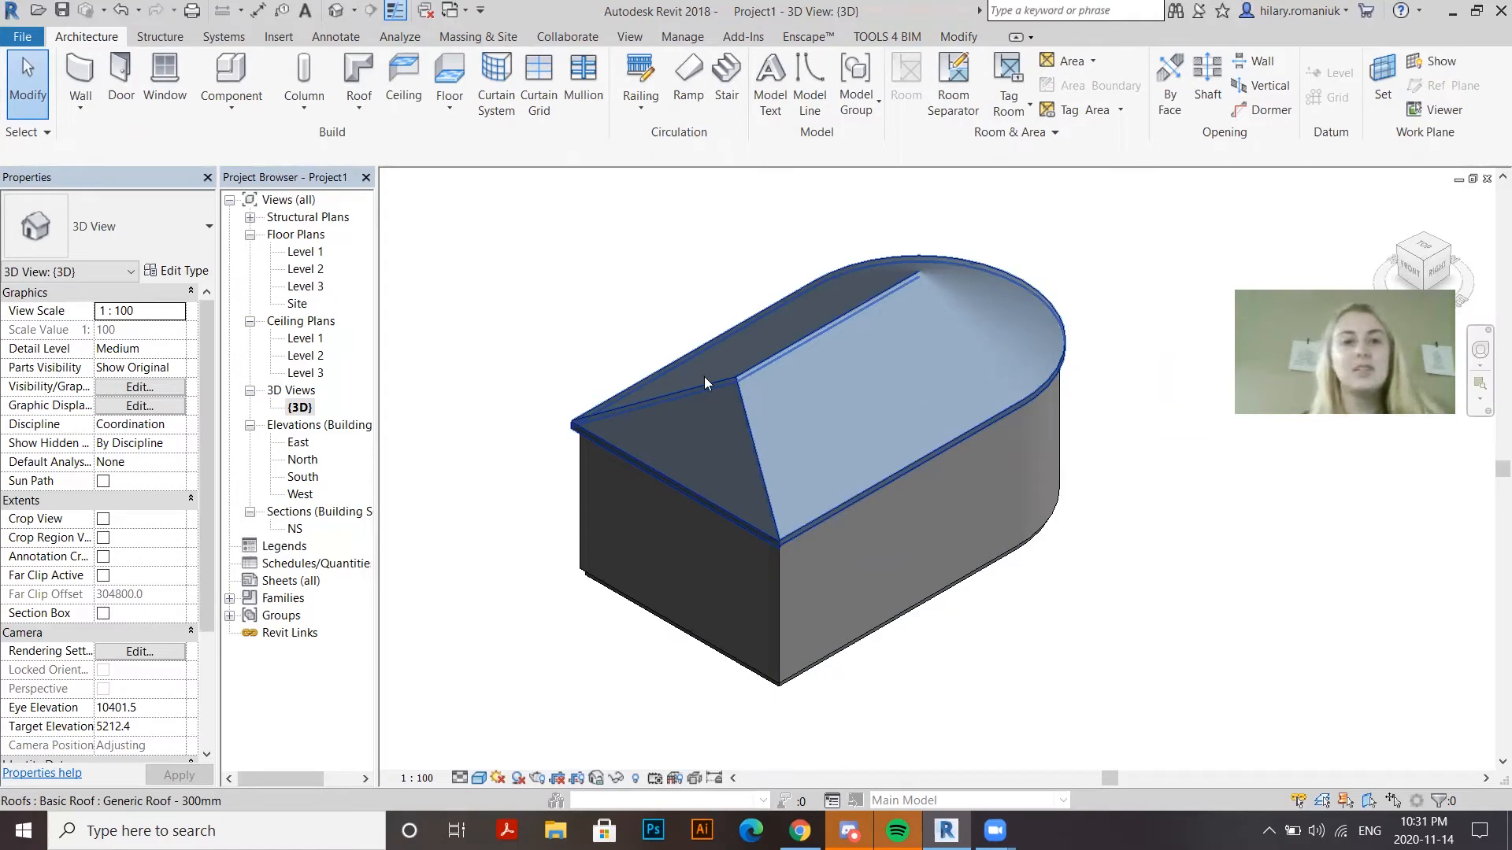
pyautogui.moveTo(716, 384); pyautogui.dragTo(699, 417, button='middle')
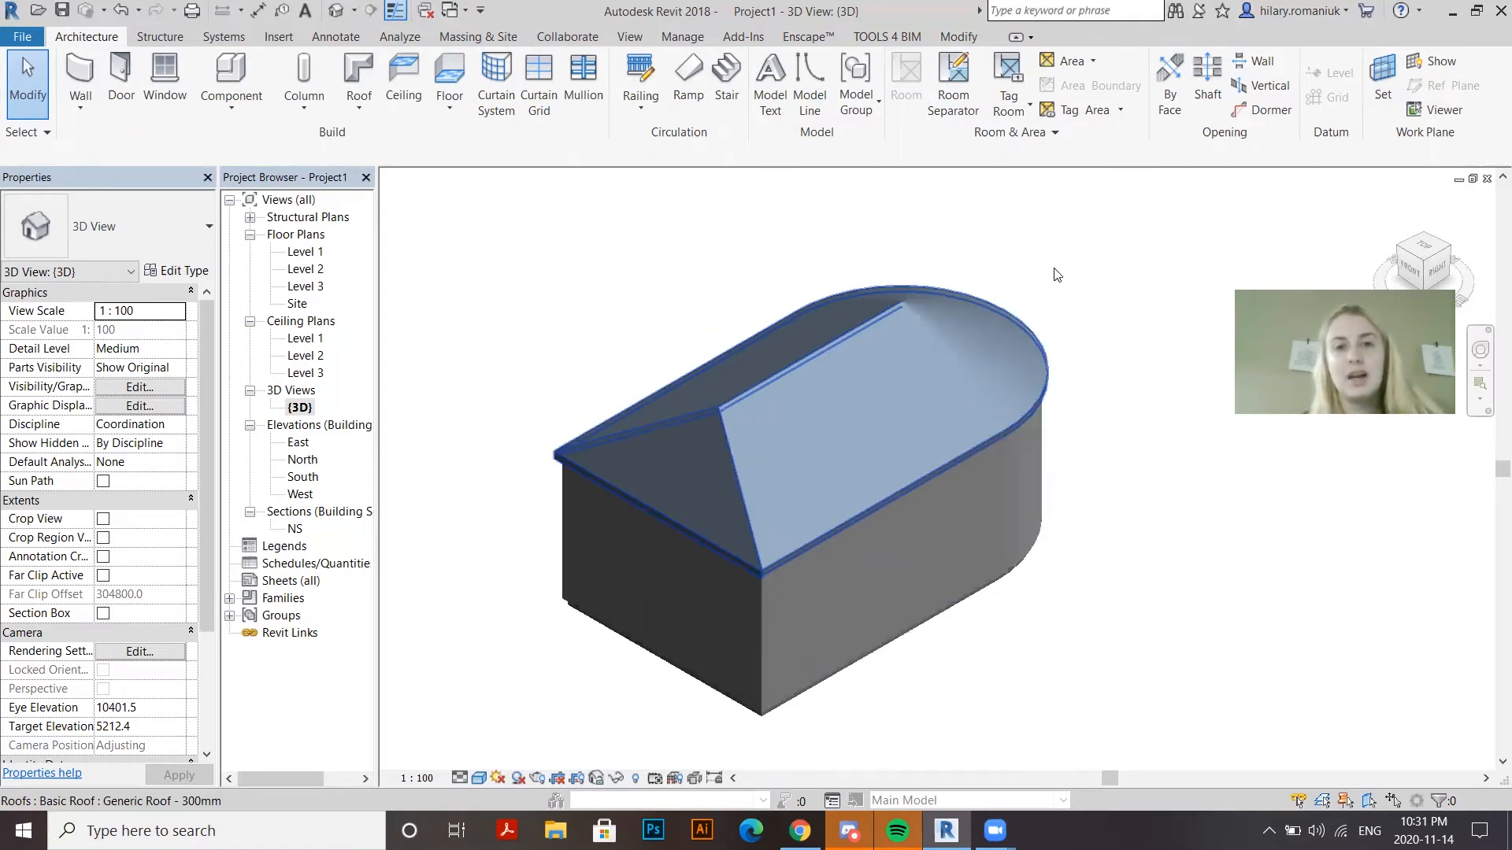
pyautogui.scroll(1, 717, 416)
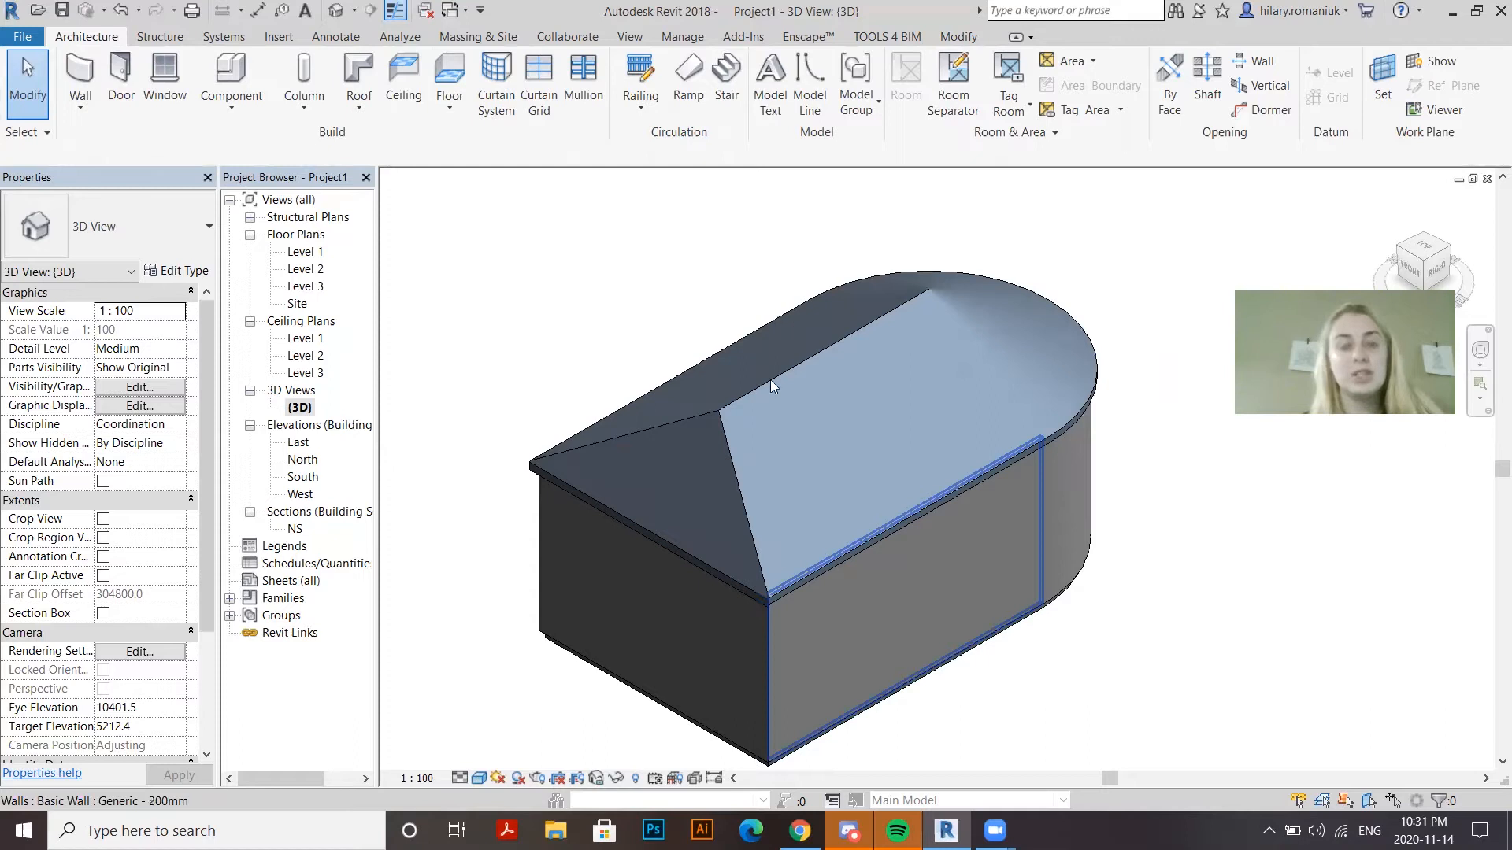
pyautogui.scroll(-1, 770, 379)
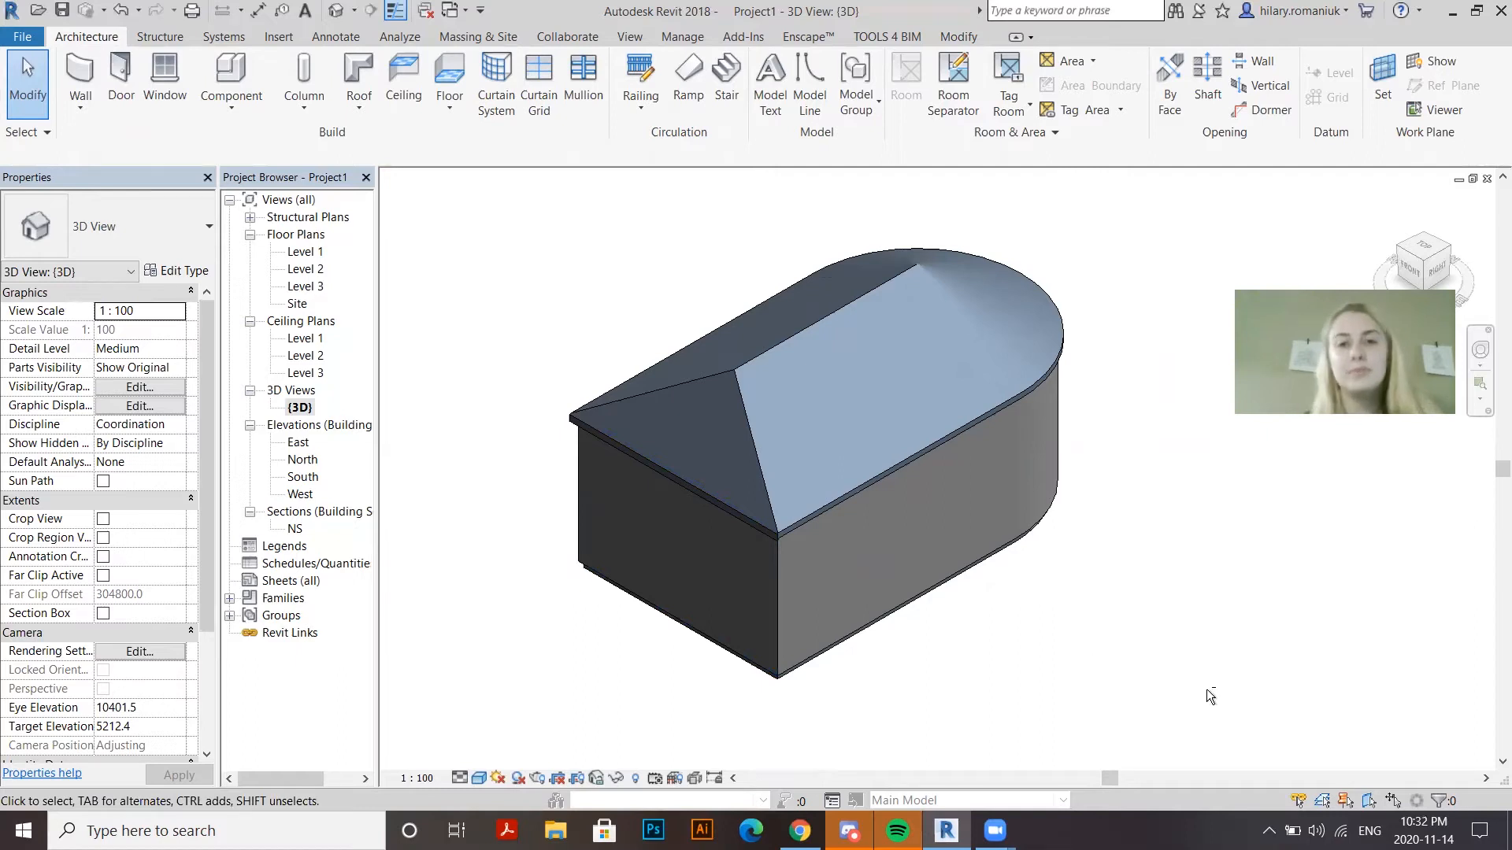
pyautogui.keyDown('shift'); pyautogui.moveTo(1206, 688); pyautogui.dragTo(872, 602, button='middle'); pyautogui.keyUp('shift')
pyautogui.keyDown('shift'); pyautogui.moveTo(830, 237); pyautogui.dragTo(701, 611, button='middle'); pyautogui.keyUp('shift')
pyautogui.keyDown('shift'); pyautogui.moveTo(1037, 703); pyautogui.dragTo(882, 742, button='middle'); pyautogui.keyUp('shift')
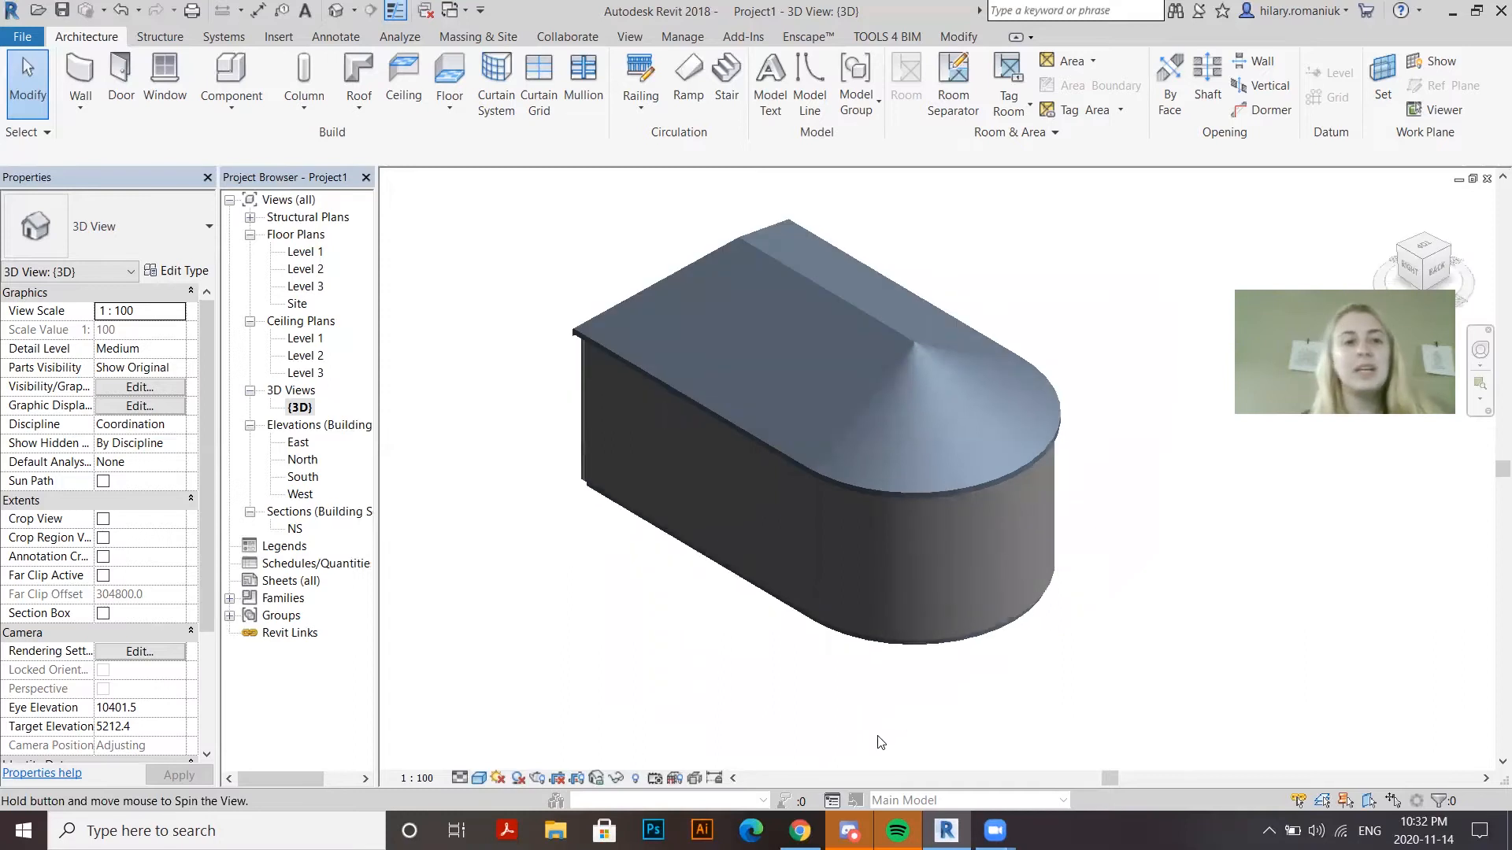
# Enable the 3D view's section box and shift its face beside the long side wall slightly outward
pyautogui.click(104, 614)
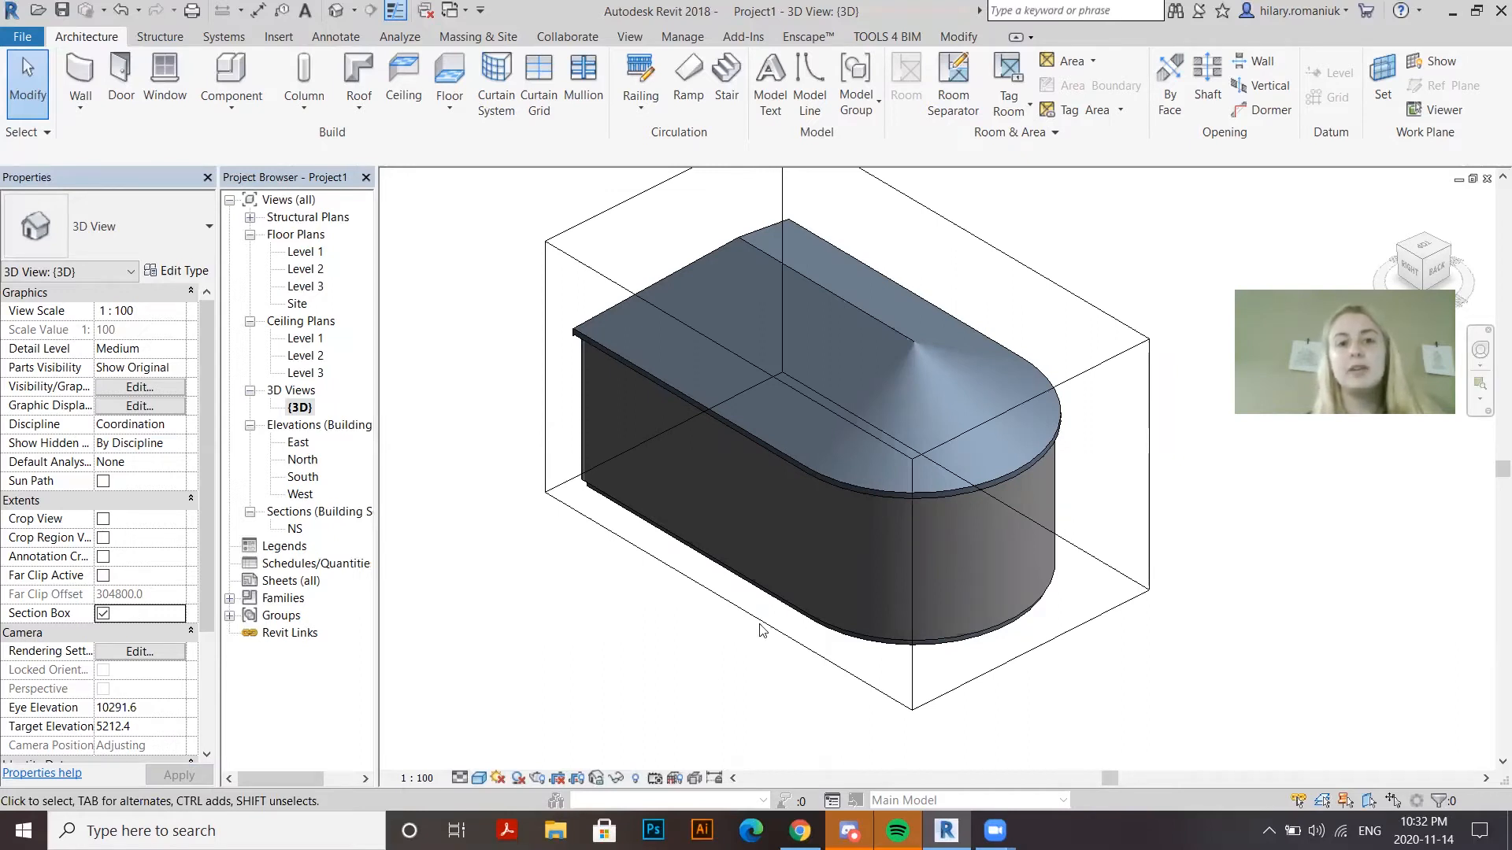
pyautogui.click(753, 590)
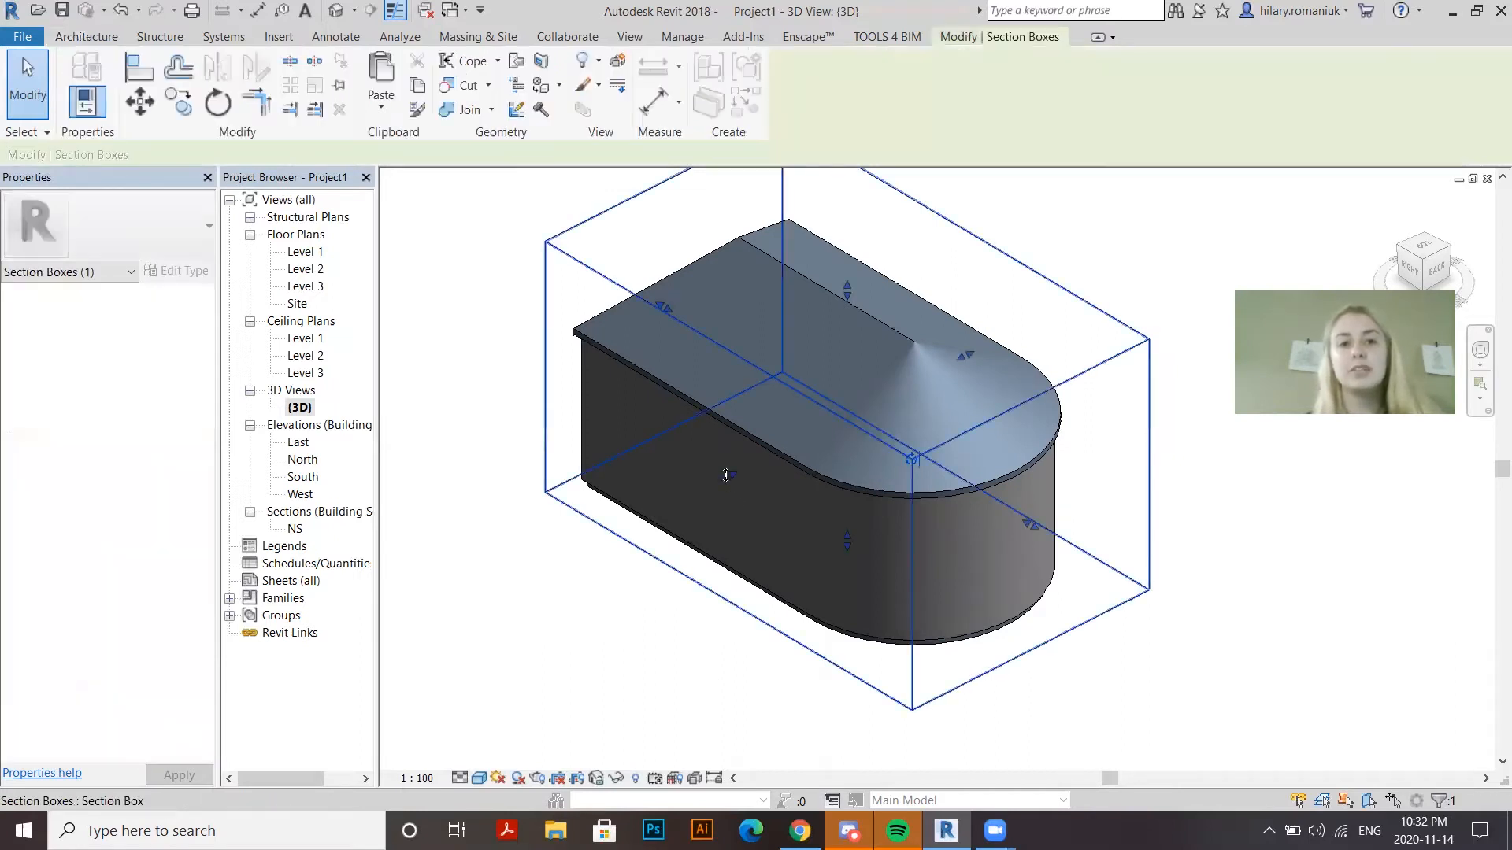
pyautogui.moveTo(795, 432); pyautogui.dragTo(719, 481)
# Move the long side wall inward past the column, undo that move and clear the selection
pyautogui.moveTo(701, 552); pyautogui.dragTo(757, 498)
pyautogui.click(749, 513)
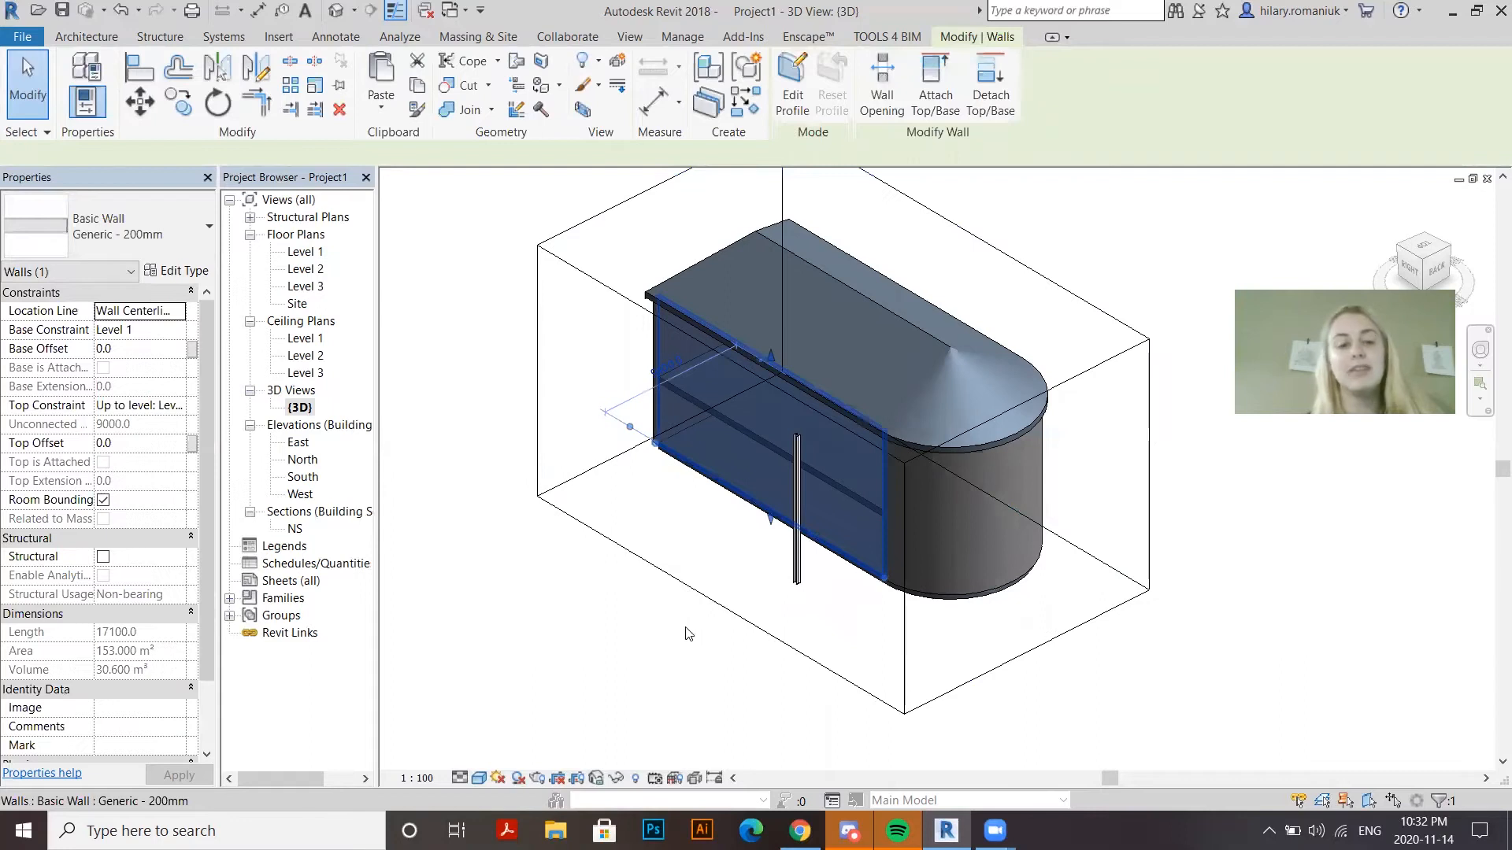
pyautogui.hotkey('ctrl', 'z')
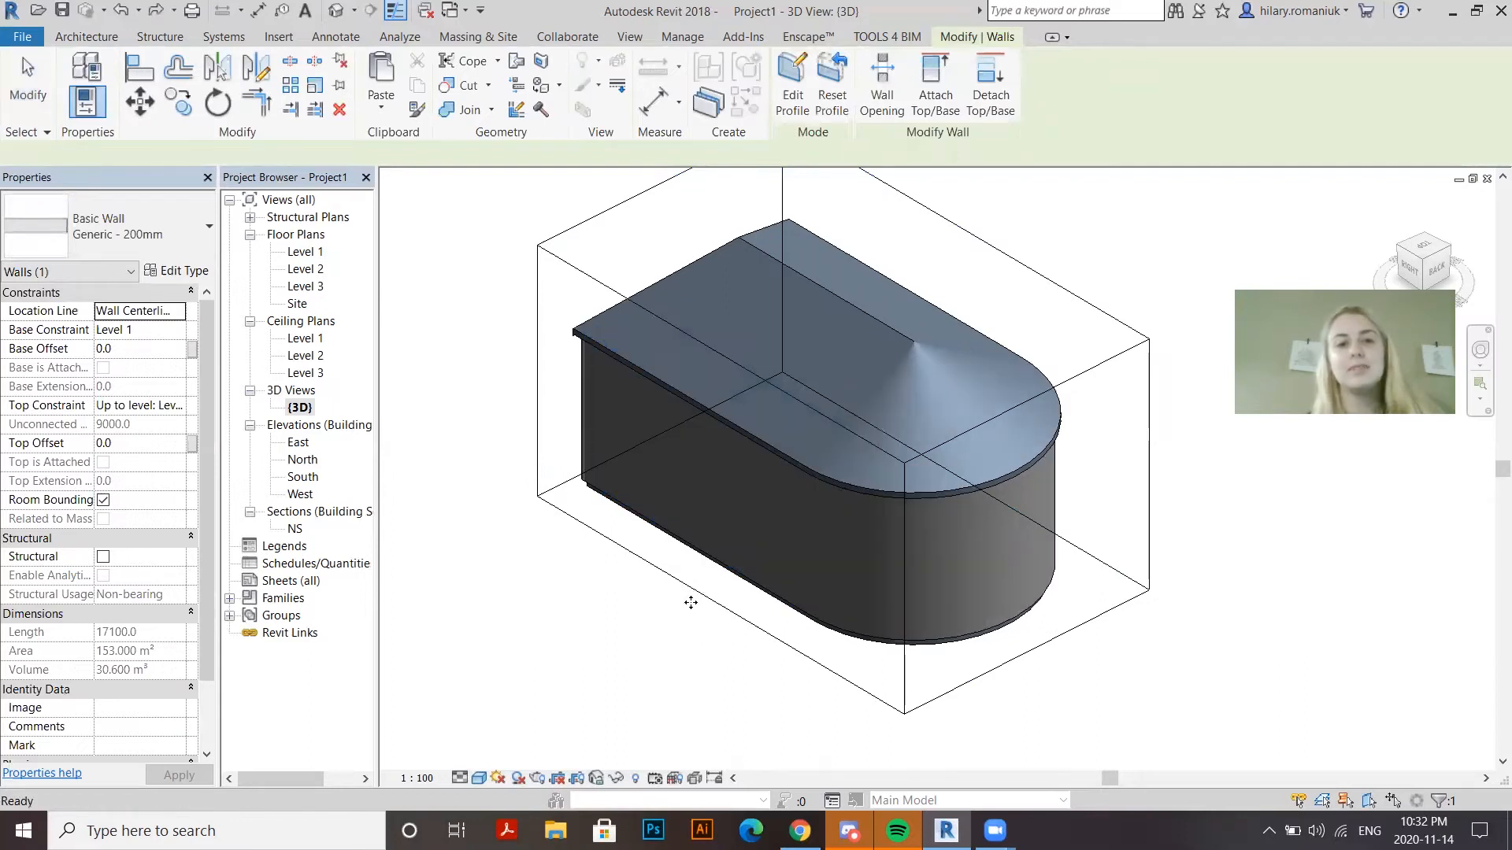
pyautogui.click(684, 592)
pyautogui.press('Escape')
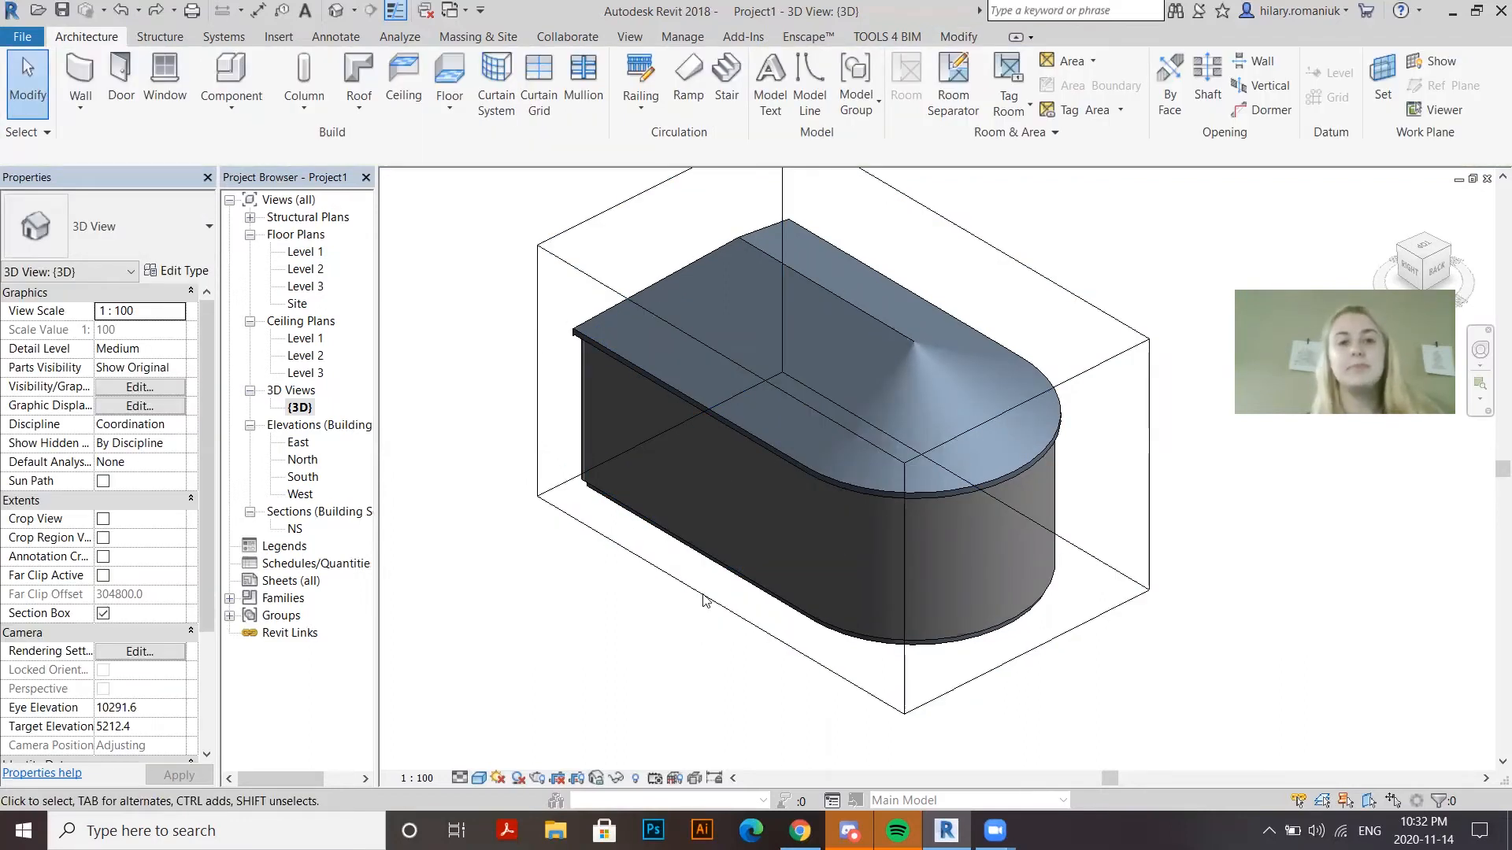
# Move the section box face beside the long side wall inward past the wall to cut the building open lengthwise
pyautogui.click(719, 482)
pyautogui.moveTo(760, 464)
pyautogui.mouseDown()
pyautogui.moveTo(807, 438)
pyautogui.moveTo(781, 463)
pyautogui.mouseUp()
pyautogui.keyDown('shift'); pyautogui.moveTo(982, 566); pyautogui.dragTo(760, 686, button='middle'); pyautogui.keyUp('shift')
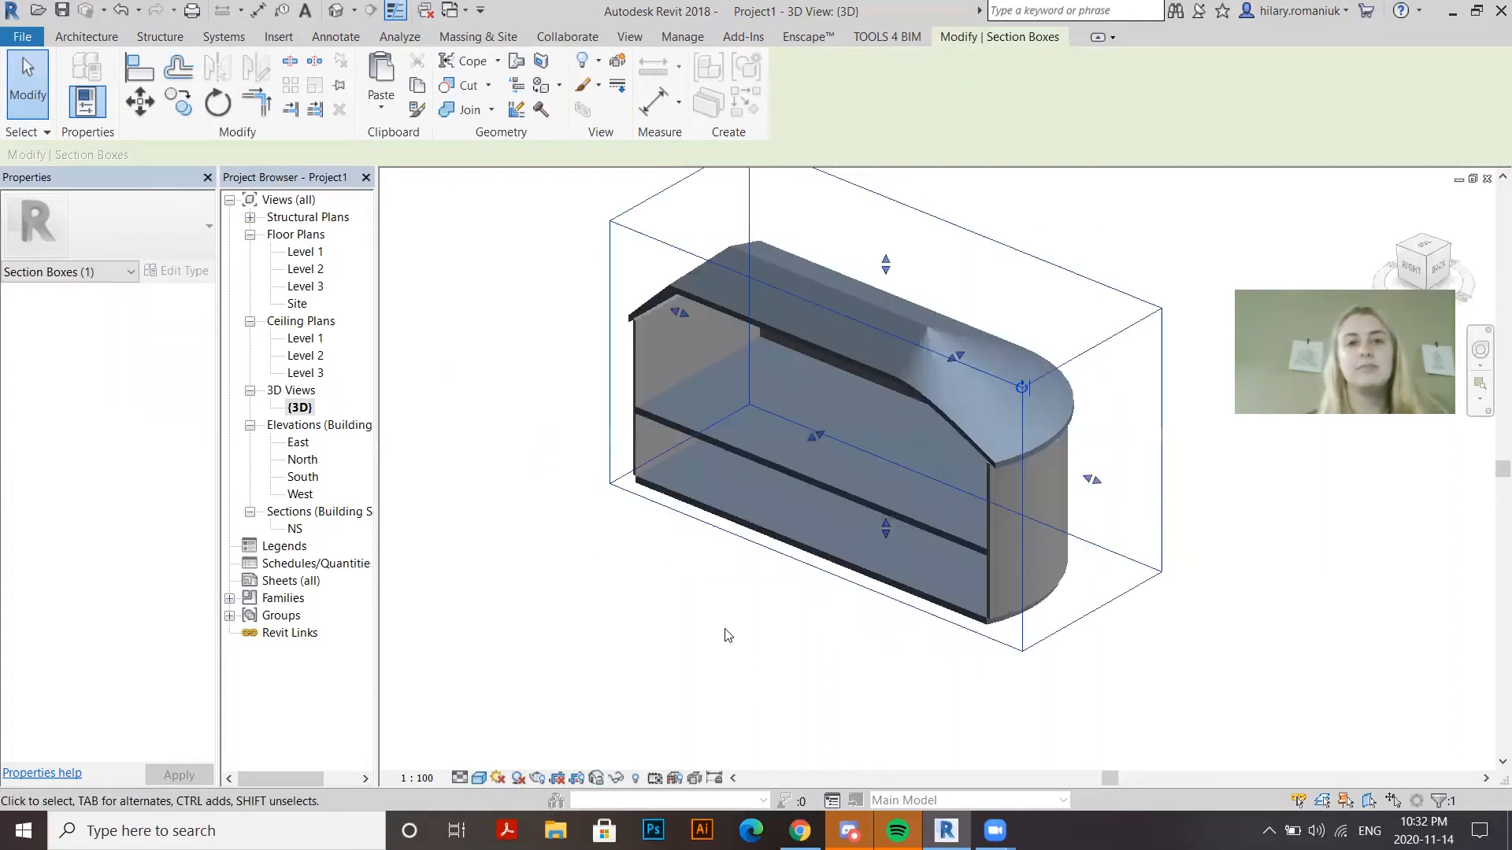
pyautogui.click(722, 630)
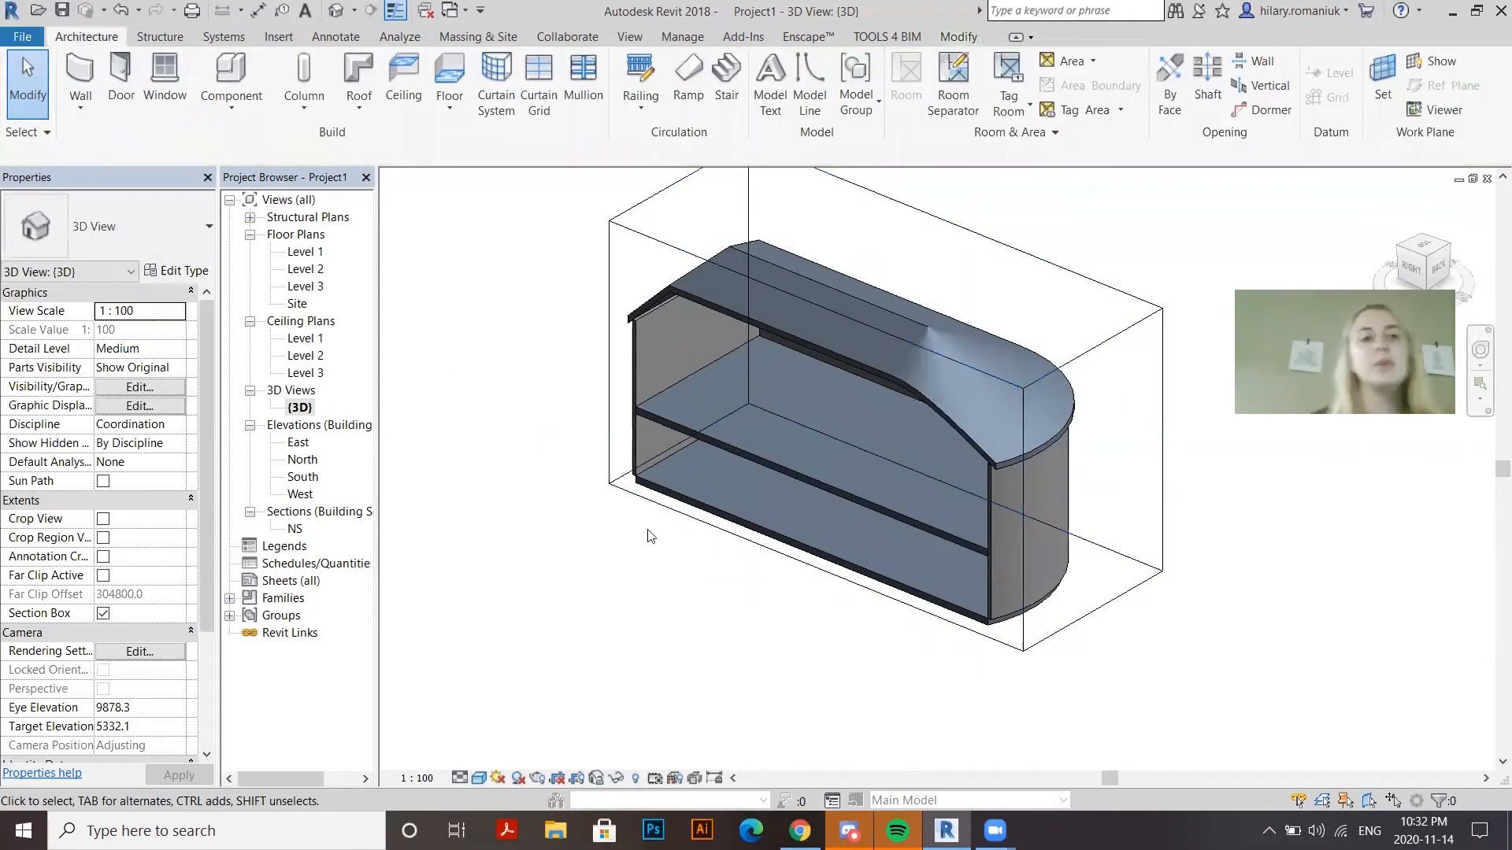
# On Level 1, create a straight stair up to Level 2 with a 900 mm run width, starting at grid 1 and running toward grid 4
pyautogui.doubleClick(306, 254)
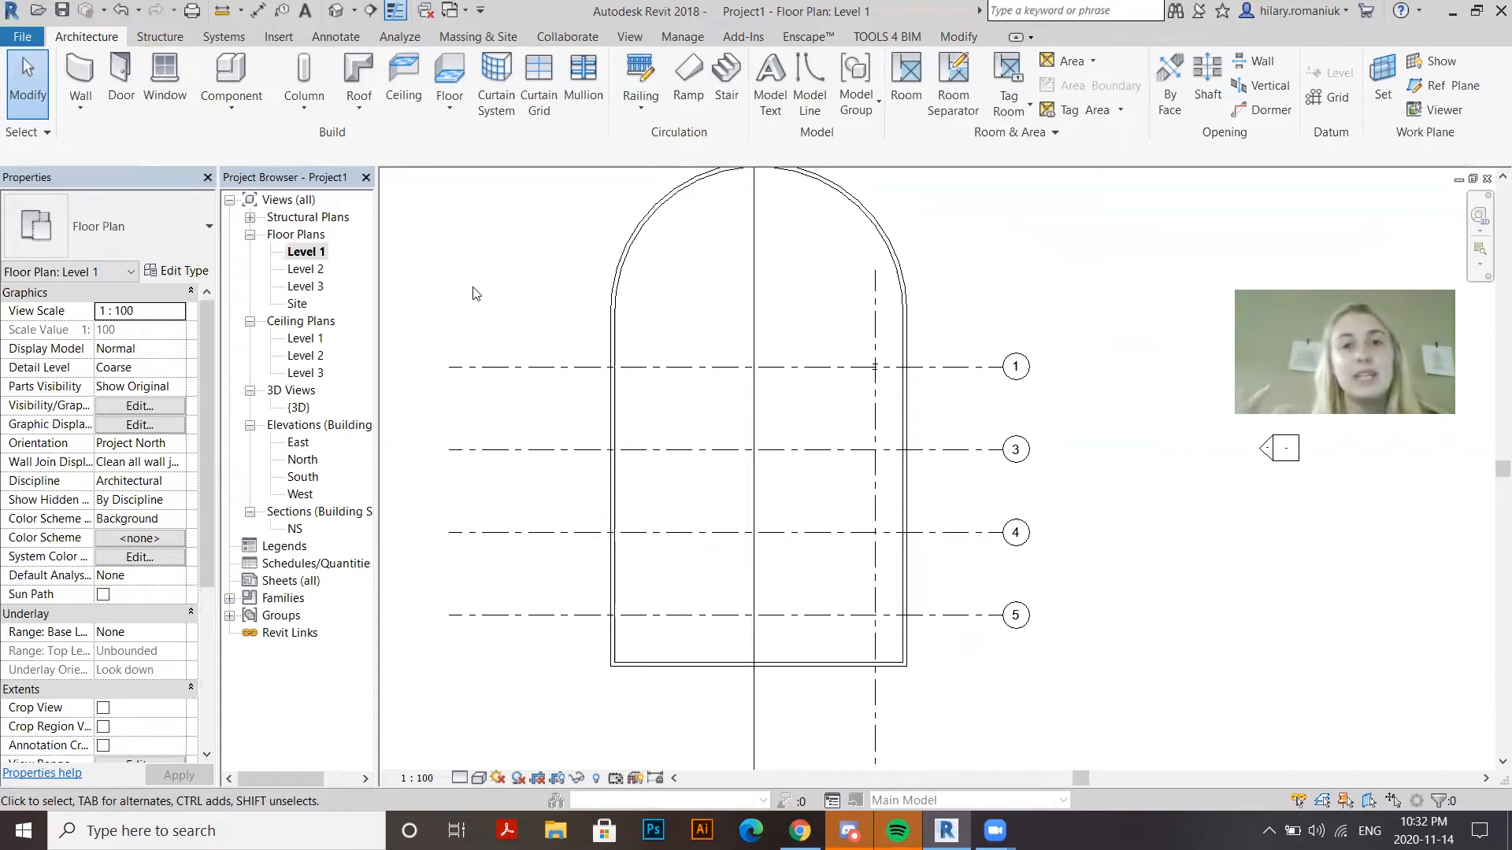
pyautogui.click(729, 70)
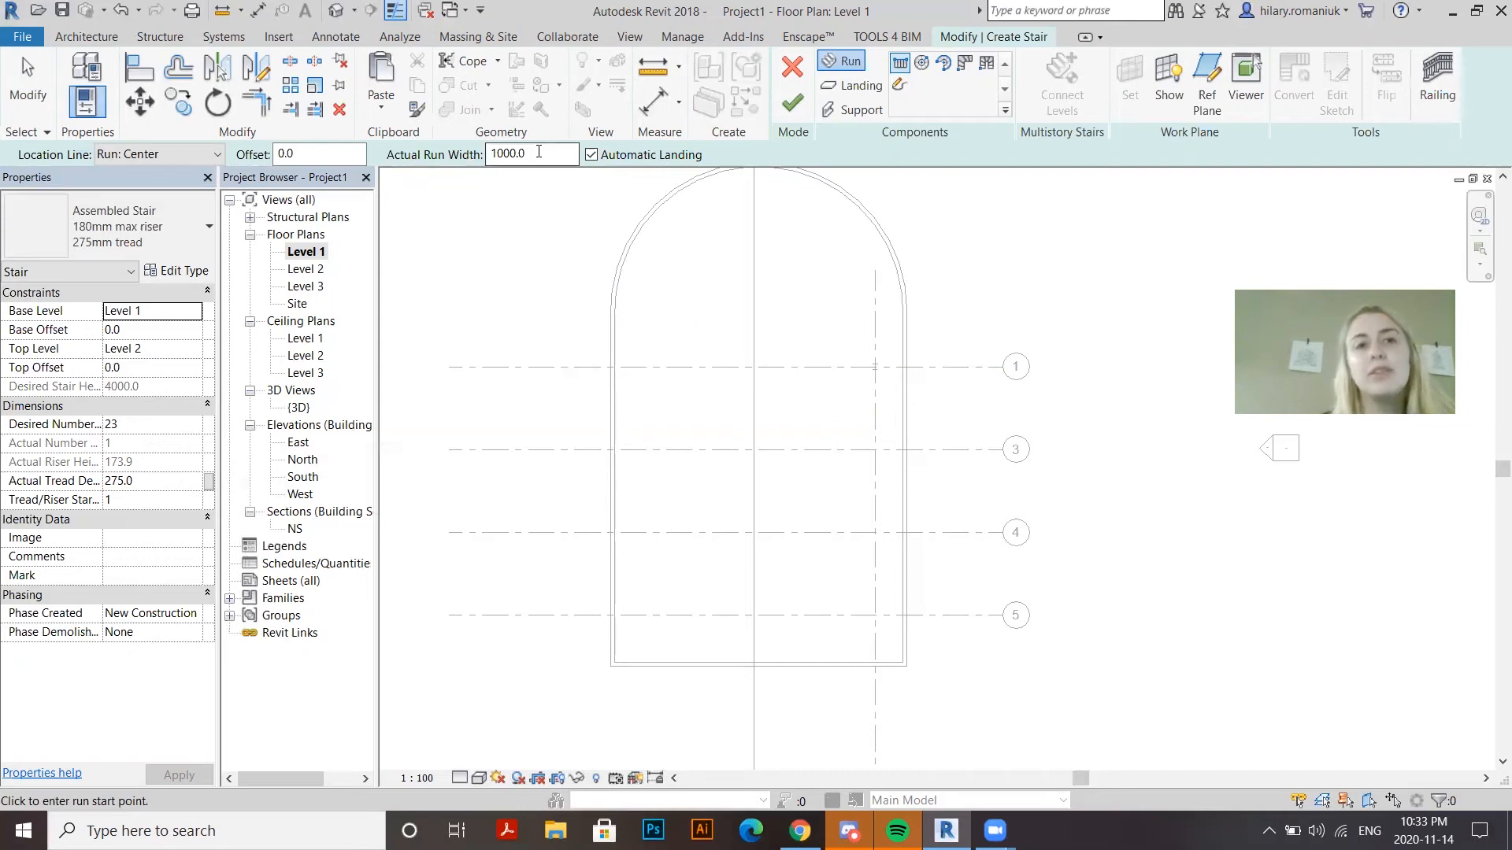
pyautogui.moveTo(540, 152); pyautogui.dragTo(445, 155)
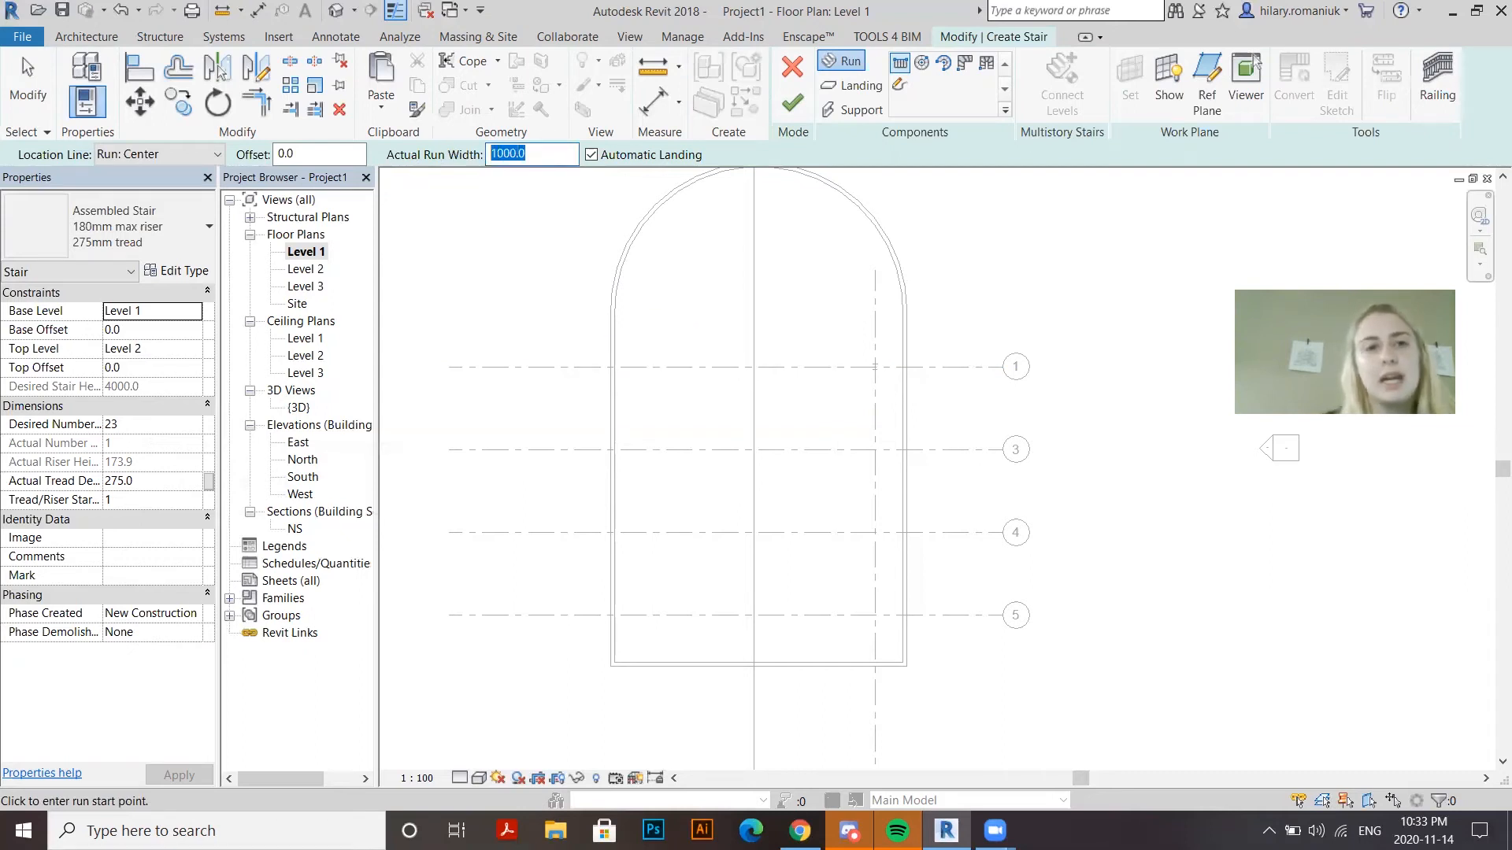
pyautogui.write('900')
pyautogui.press('Return')
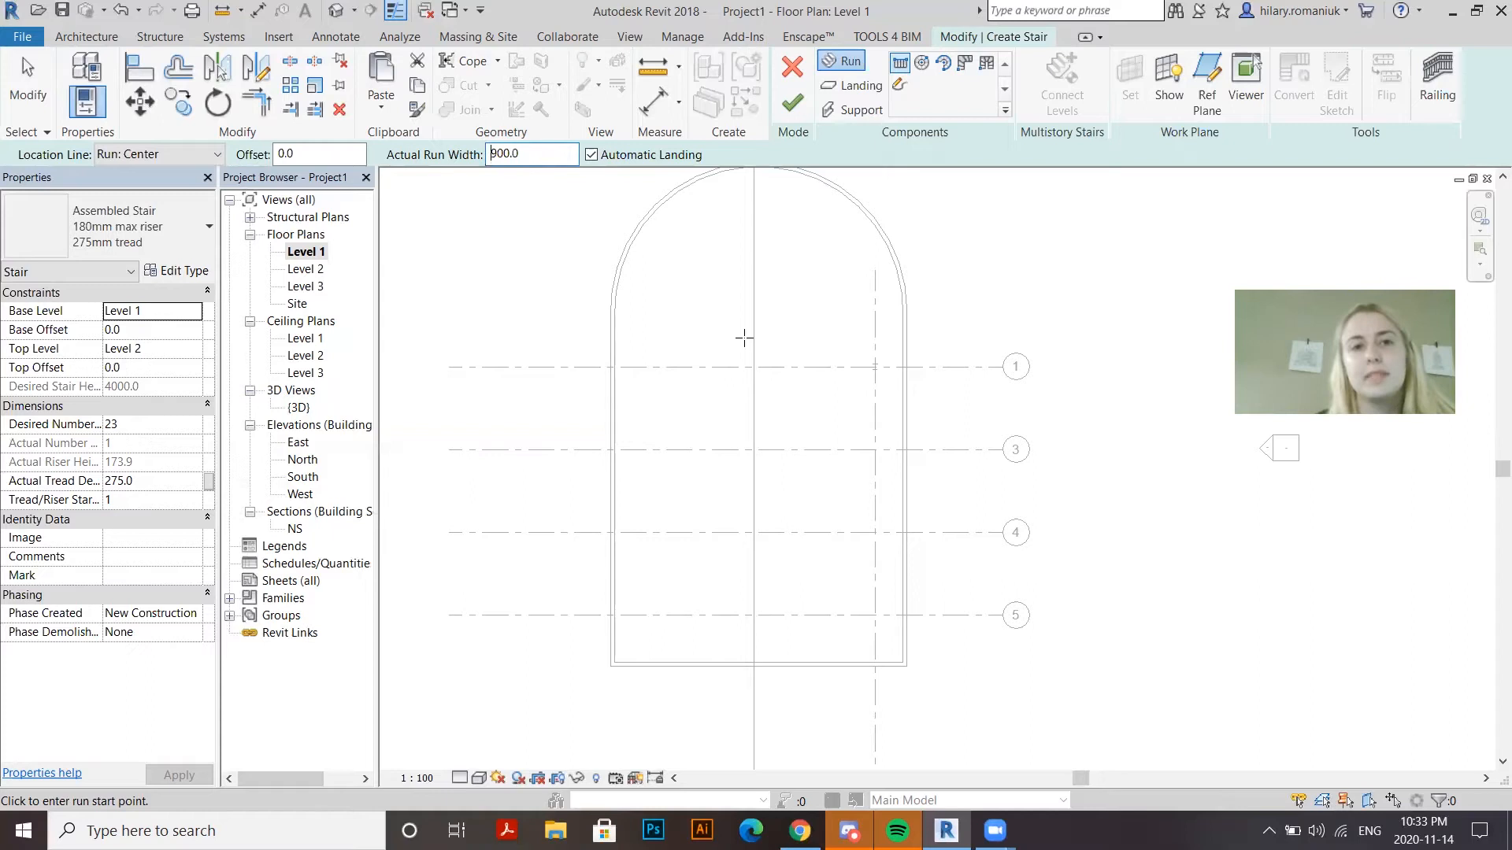
pyautogui.click(685, 367)
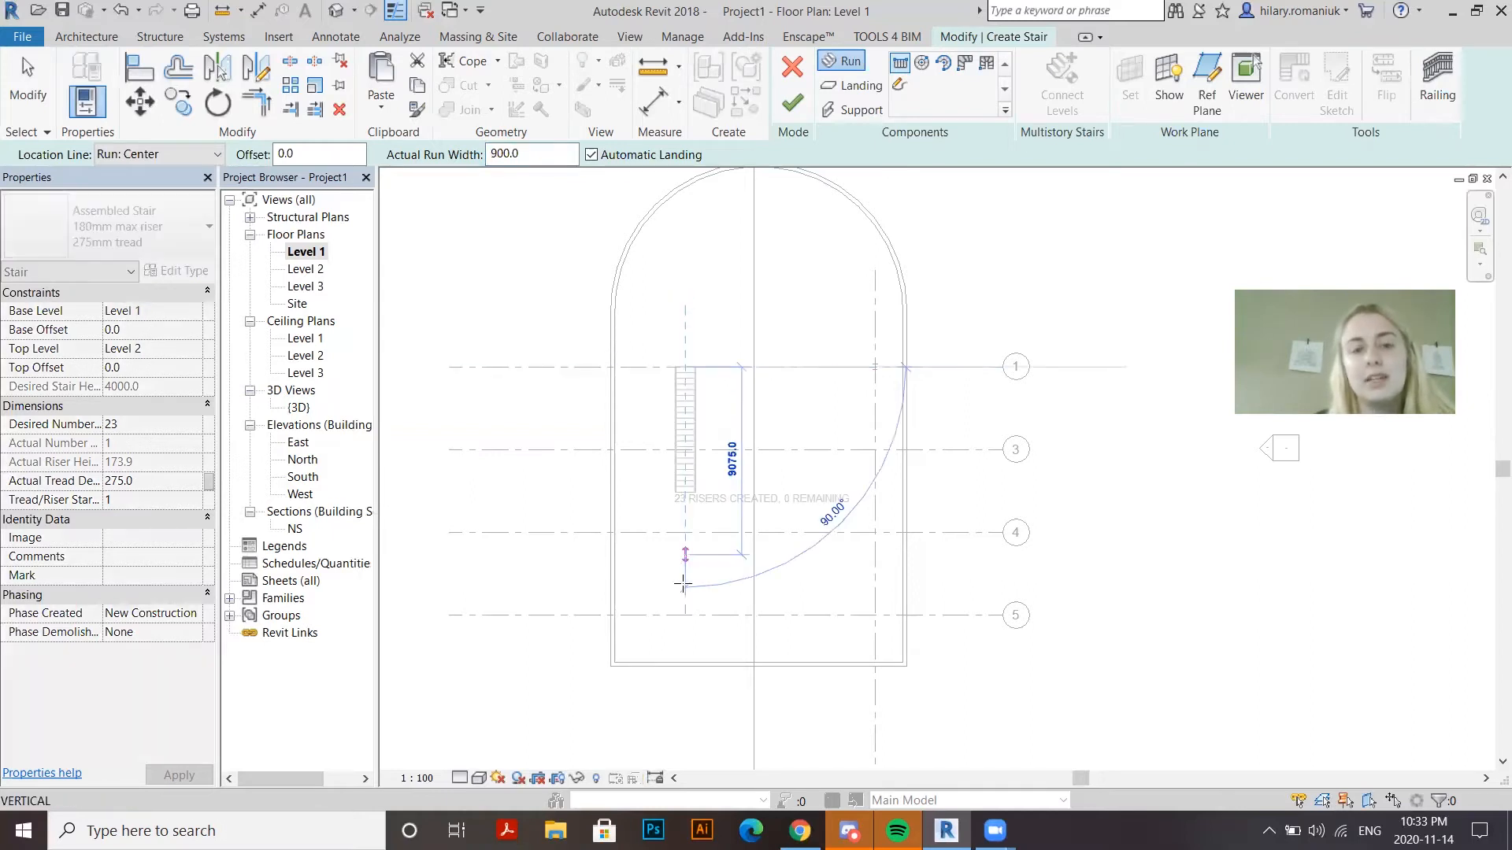
pyautogui.click(684, 591)
pyautogui.press('Escape')
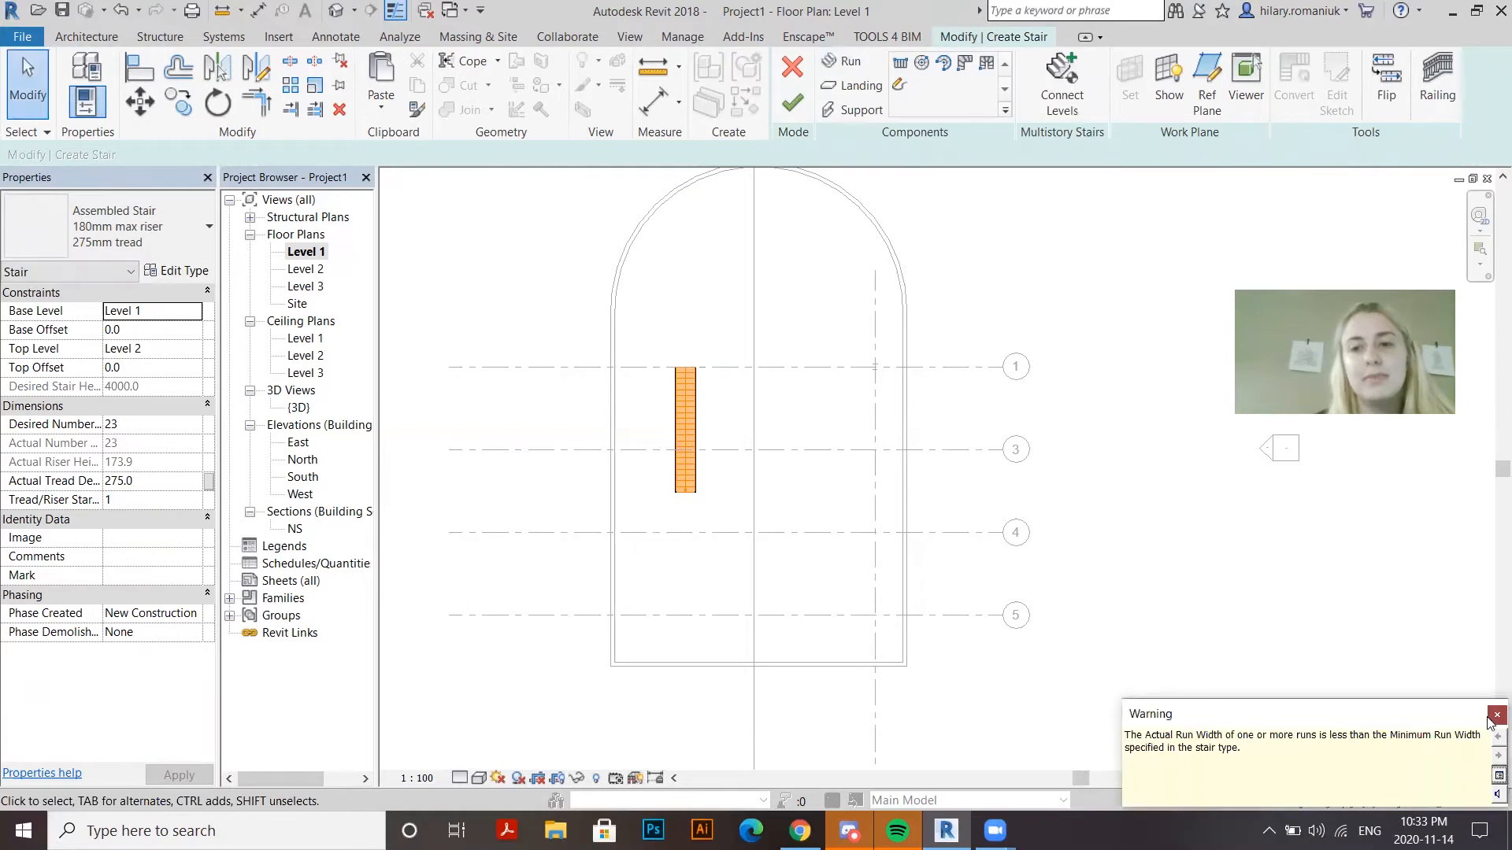
pyautogui.click(1496, 715)
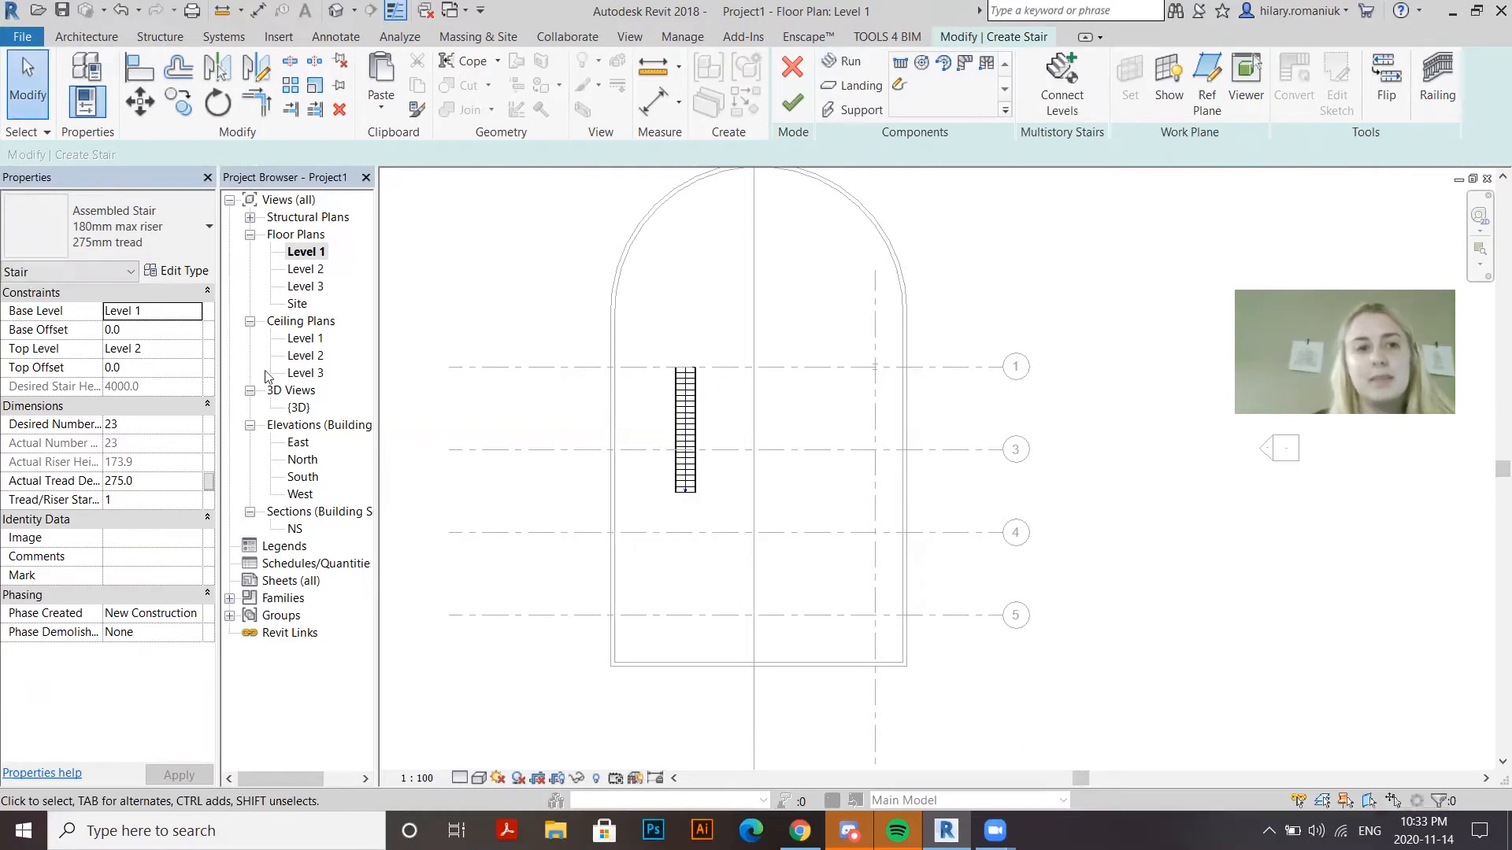
pyautogui.click(792, 106)
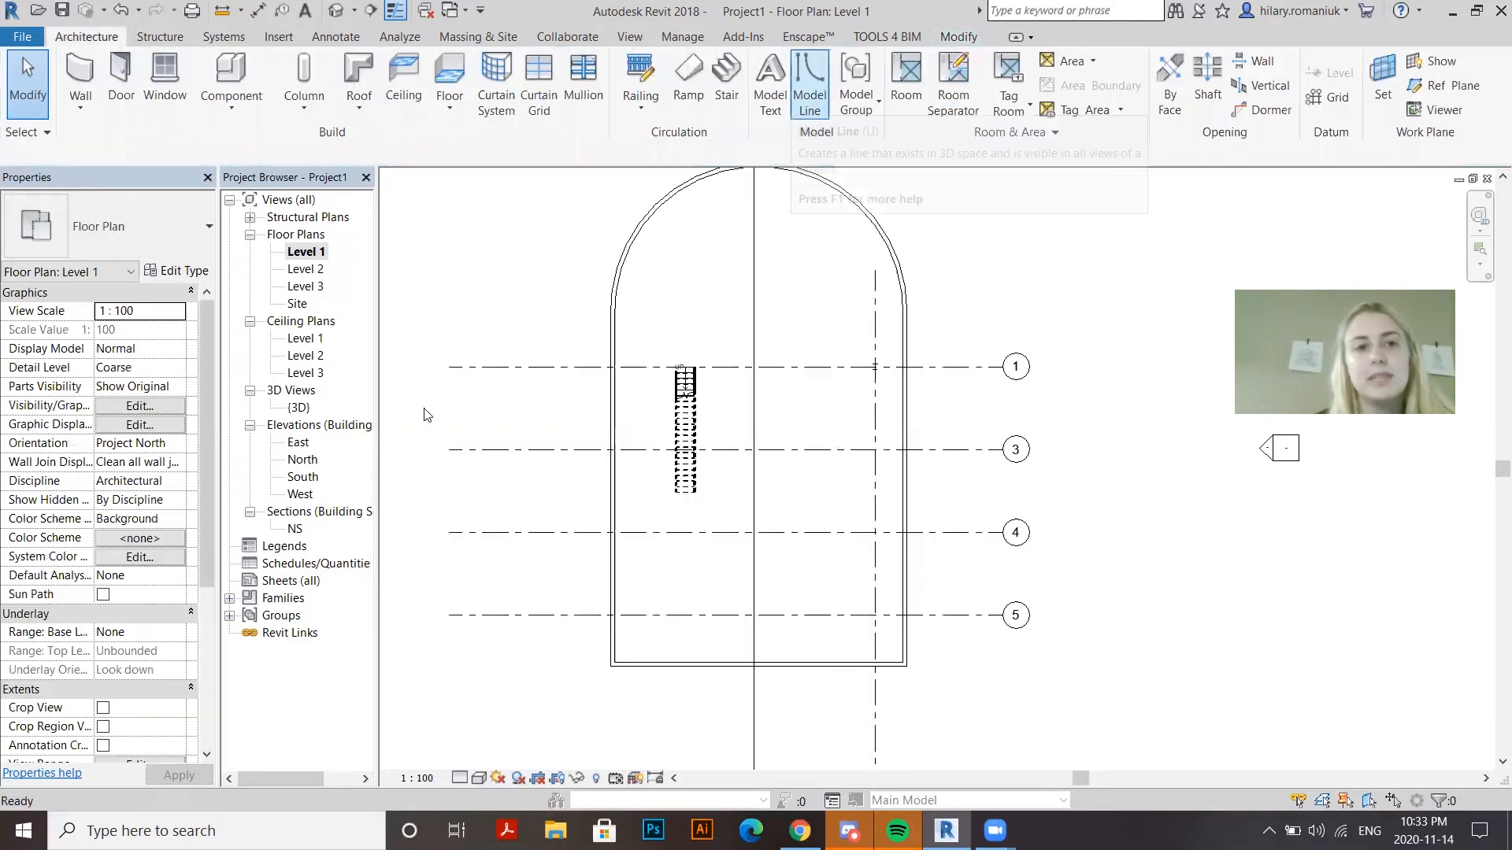
# Set the 3D view's visual style to Wireframe and inspect the new straight stair inside the building
pyautogui.doubleClick(299, 411)
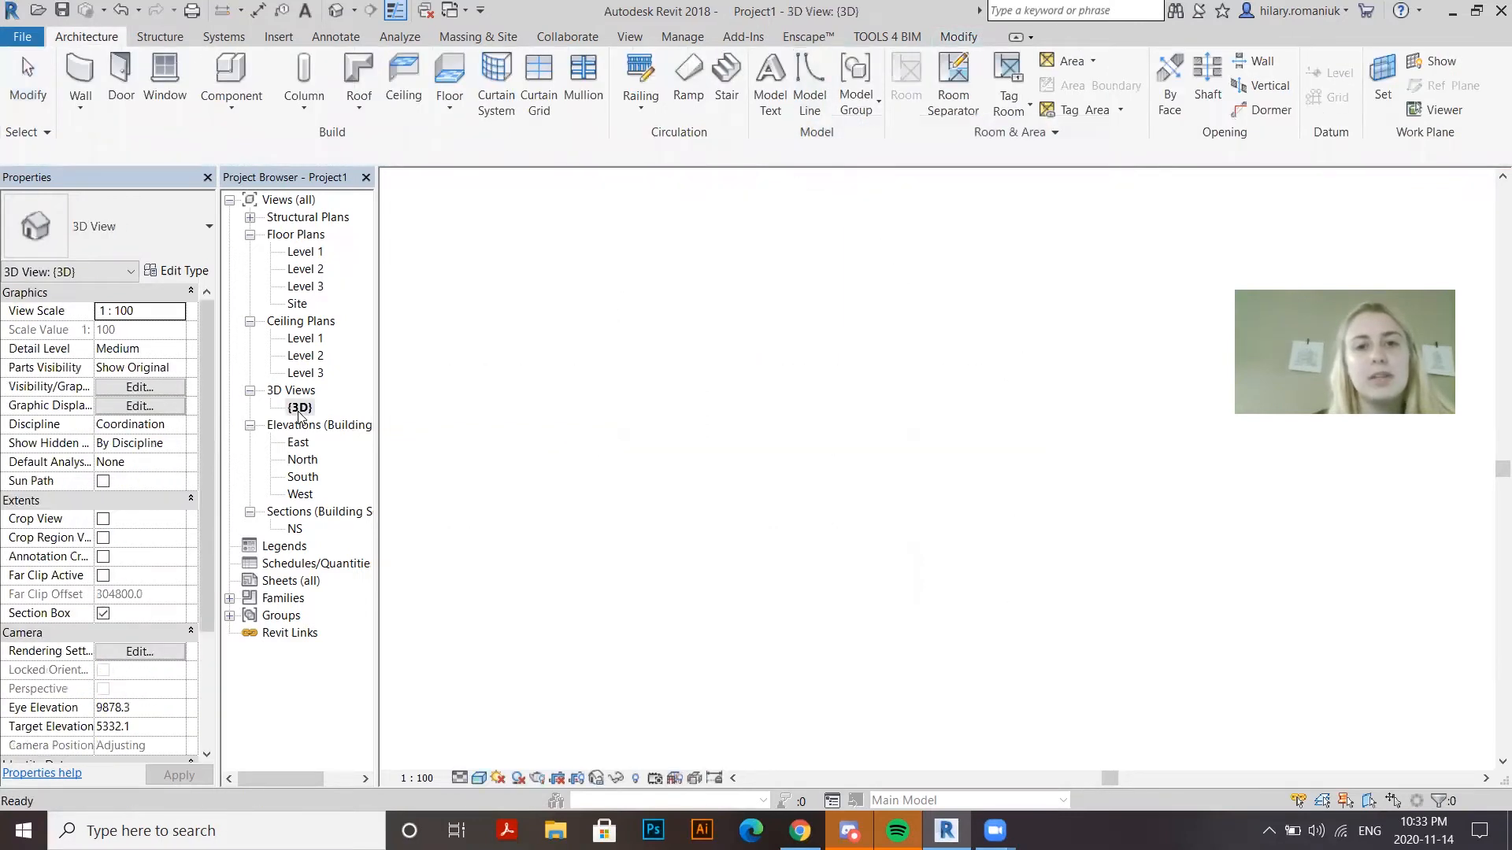
pyautogui.scroll(3, 857, 408)
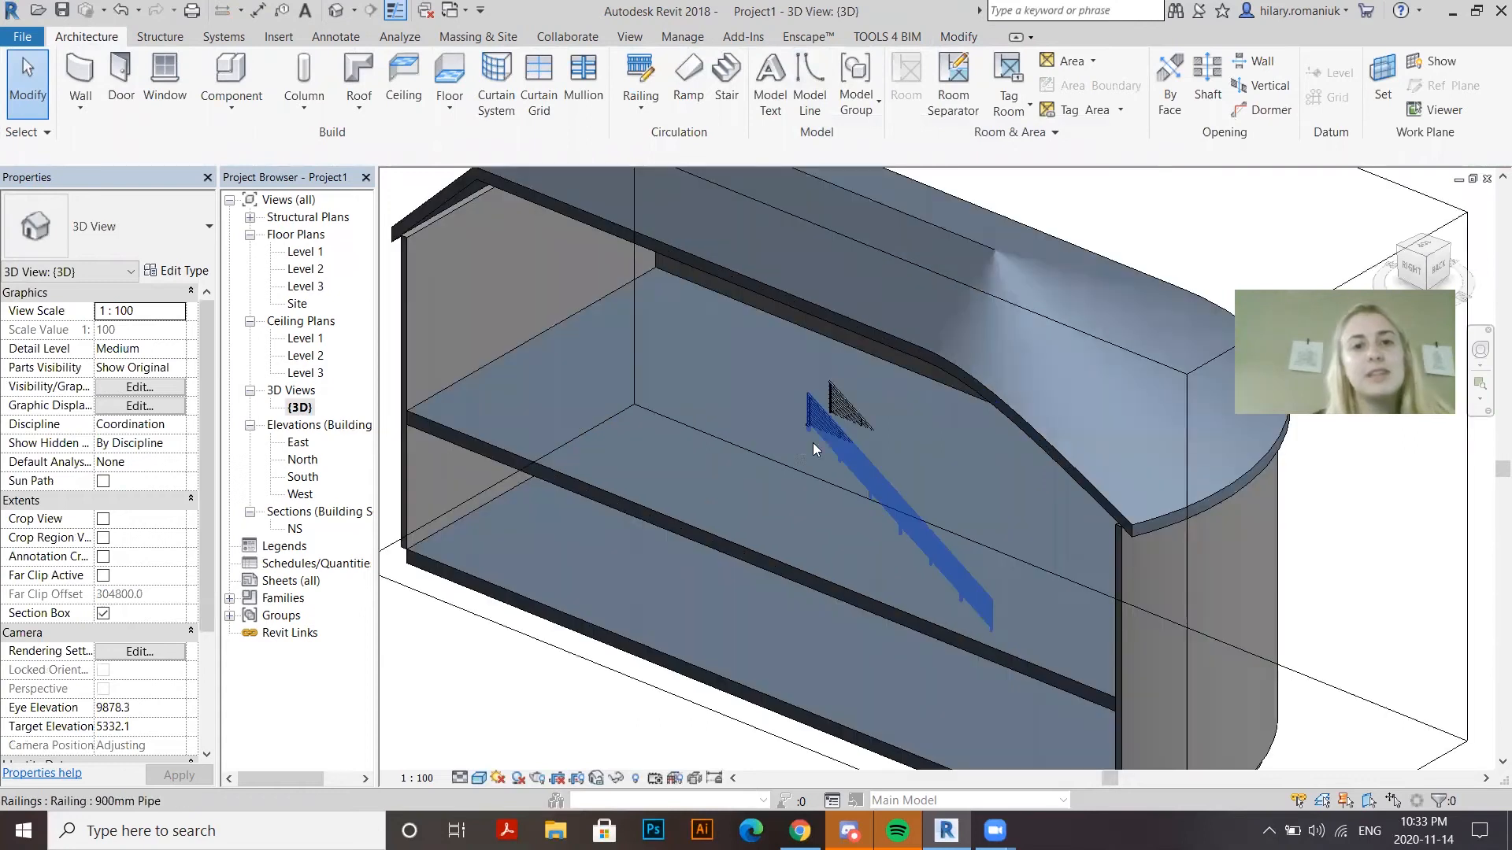
pyautogui.scroll(-3, 1020, 405)
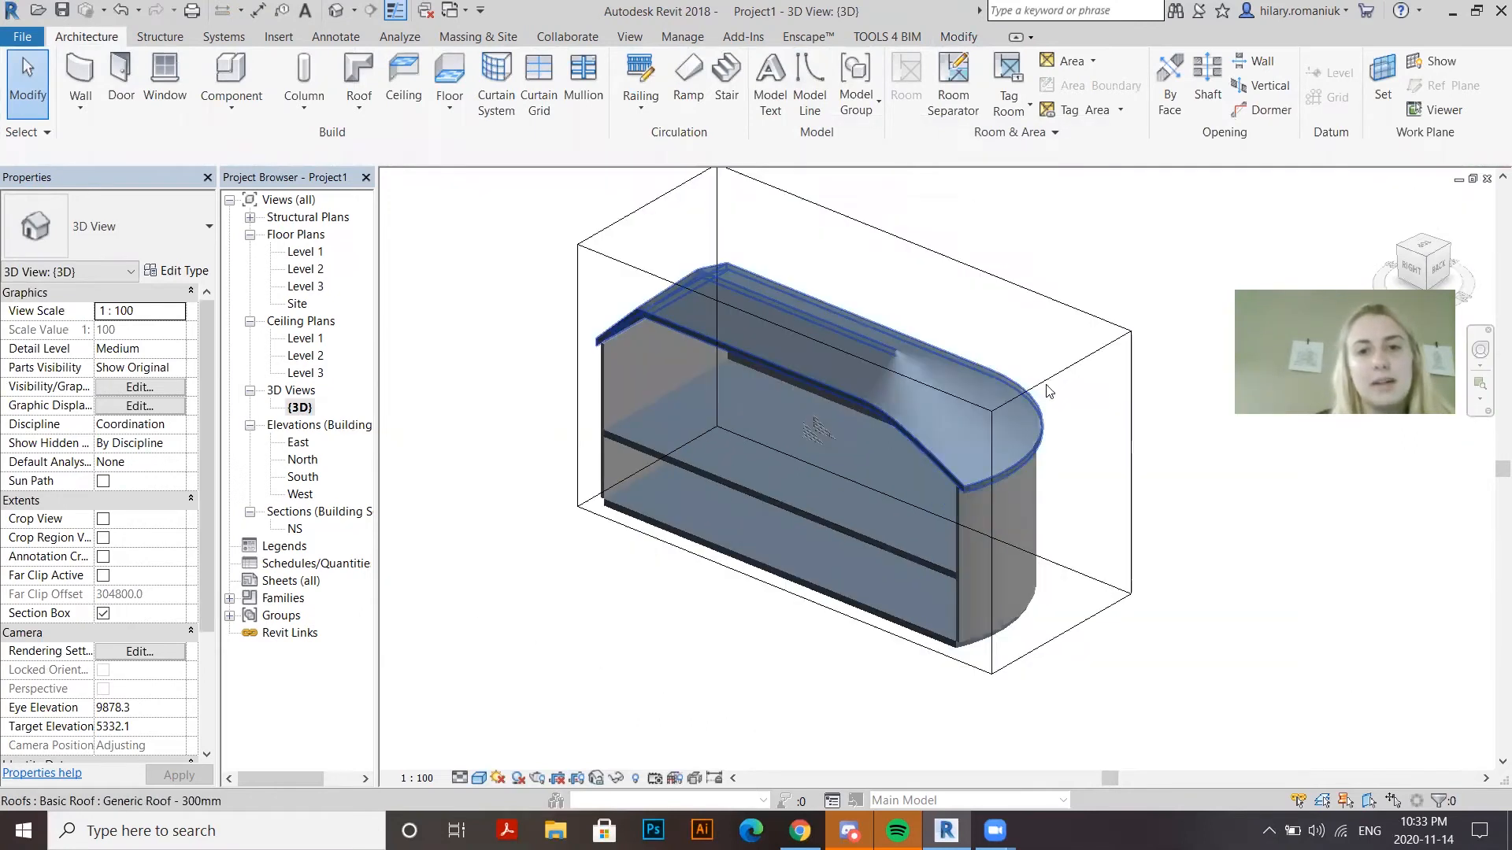
pyautogui.click(478, 778)
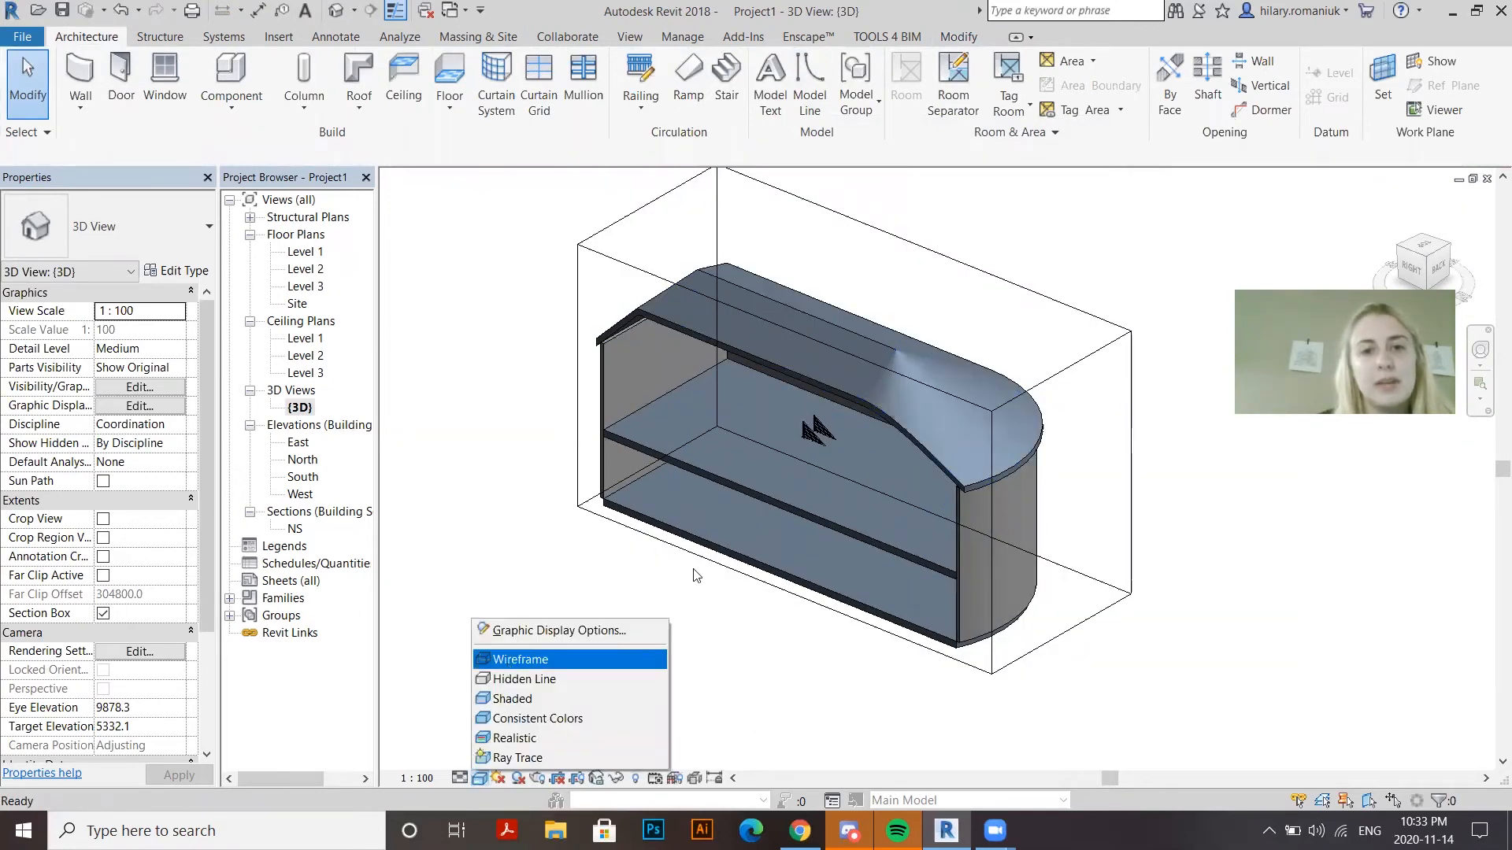
pyautogui.click(521, 660)
pyautogui.scroll(3, 925, 490)
pyautogui.click(650, 659)
pyautogui.keyDown('shift'); pyautogui.moveTo(650, 661); pyautogui.dragTo(704, 696, button='middle'); pyautogui.keyUp('shift')
pyautogui.click(705, 696)
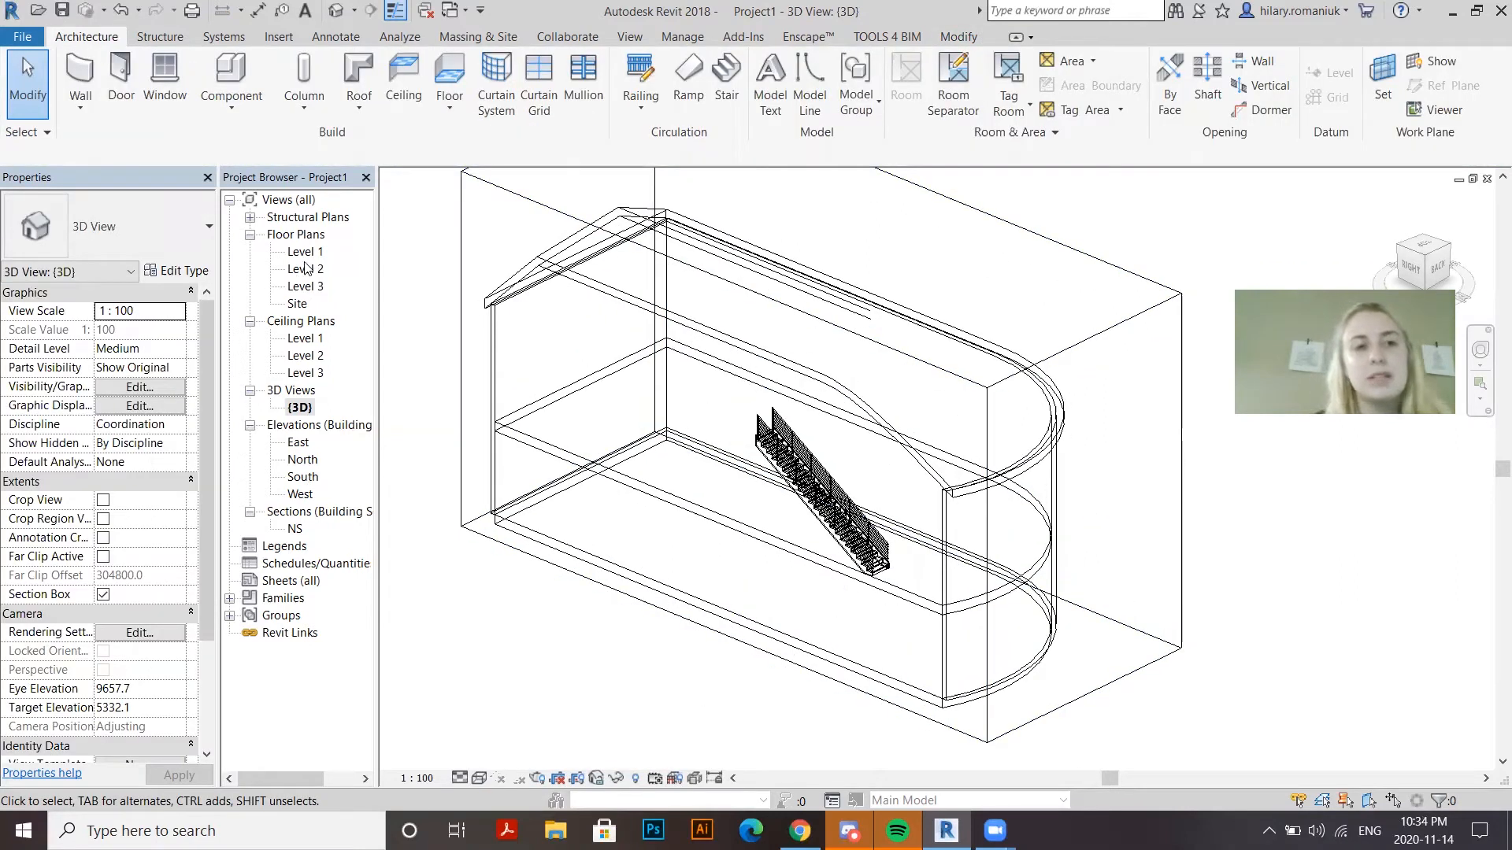
# On Level 1, sketch an L-shaped stair 1000 mm wide with a six-riser run up from grid 4, a corner landing and a perpendicular run
pyautogui.doubleClick(305, 252)
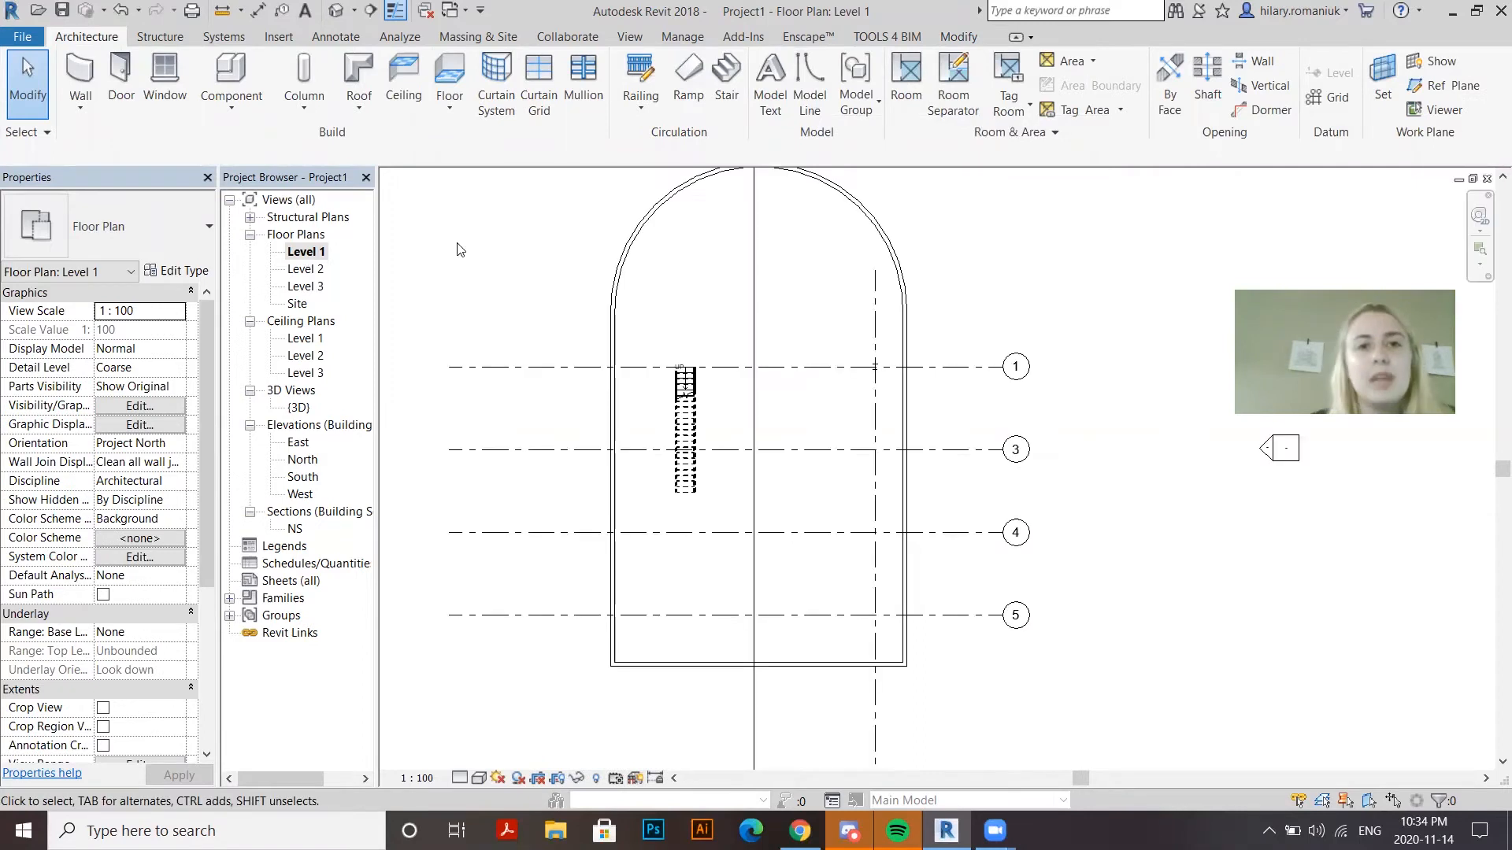
pyautogui.click(724, 73)
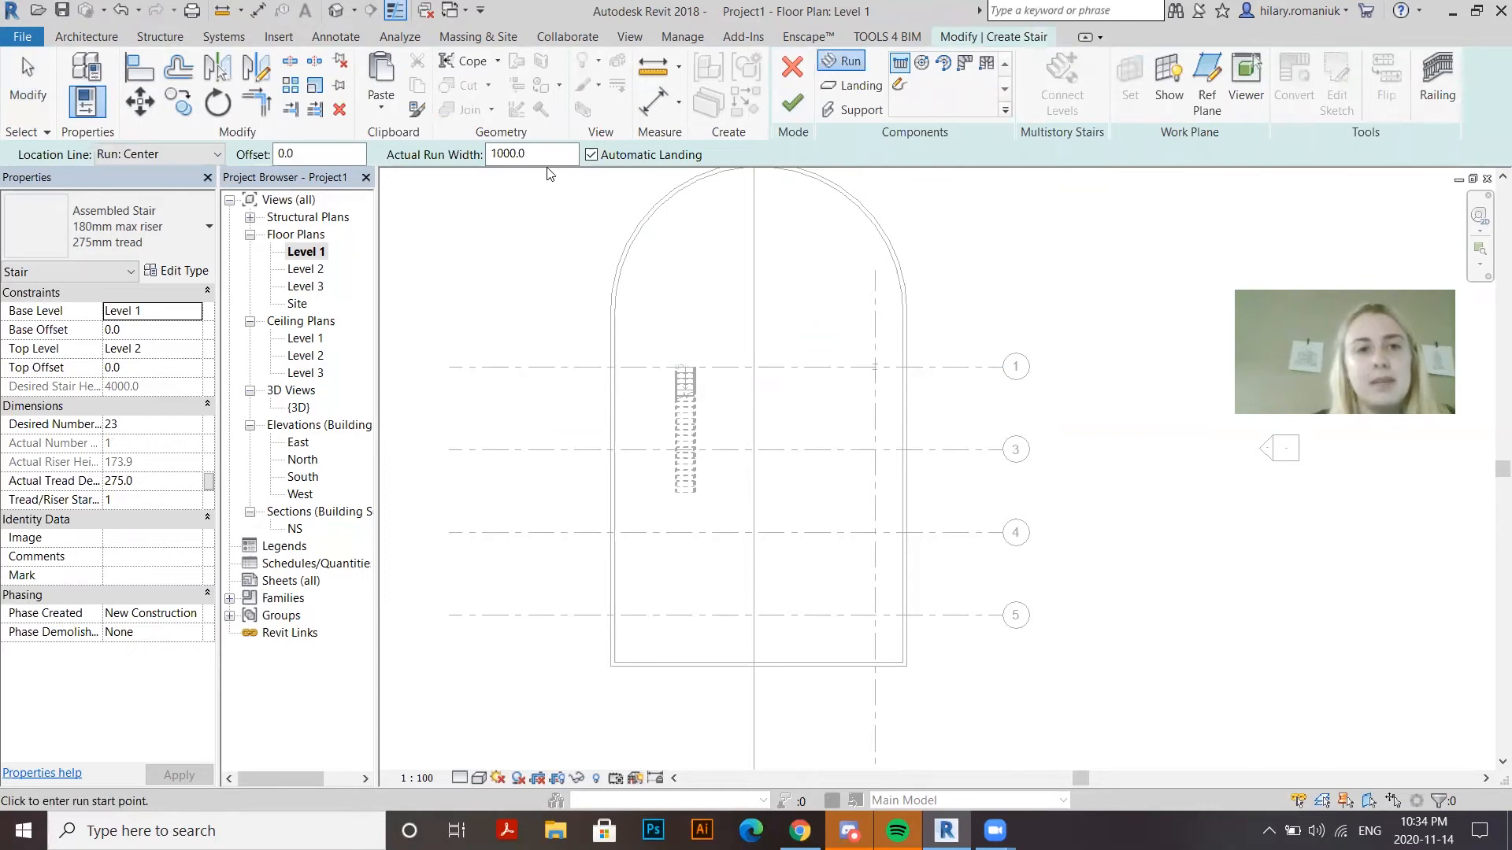
pyautogui.click(489, 159)
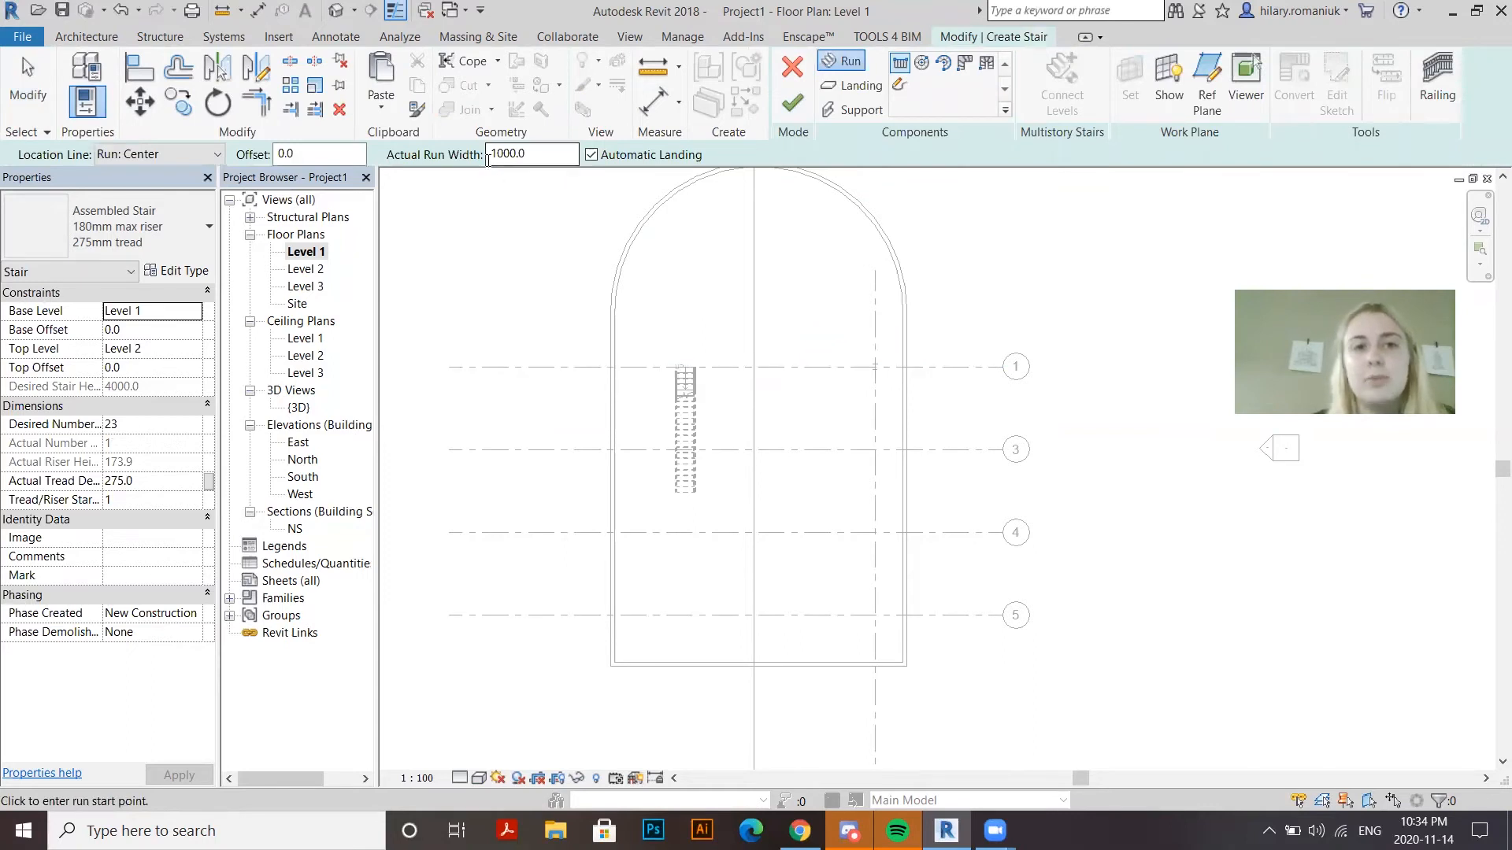
pyautogui.click(843, 532)
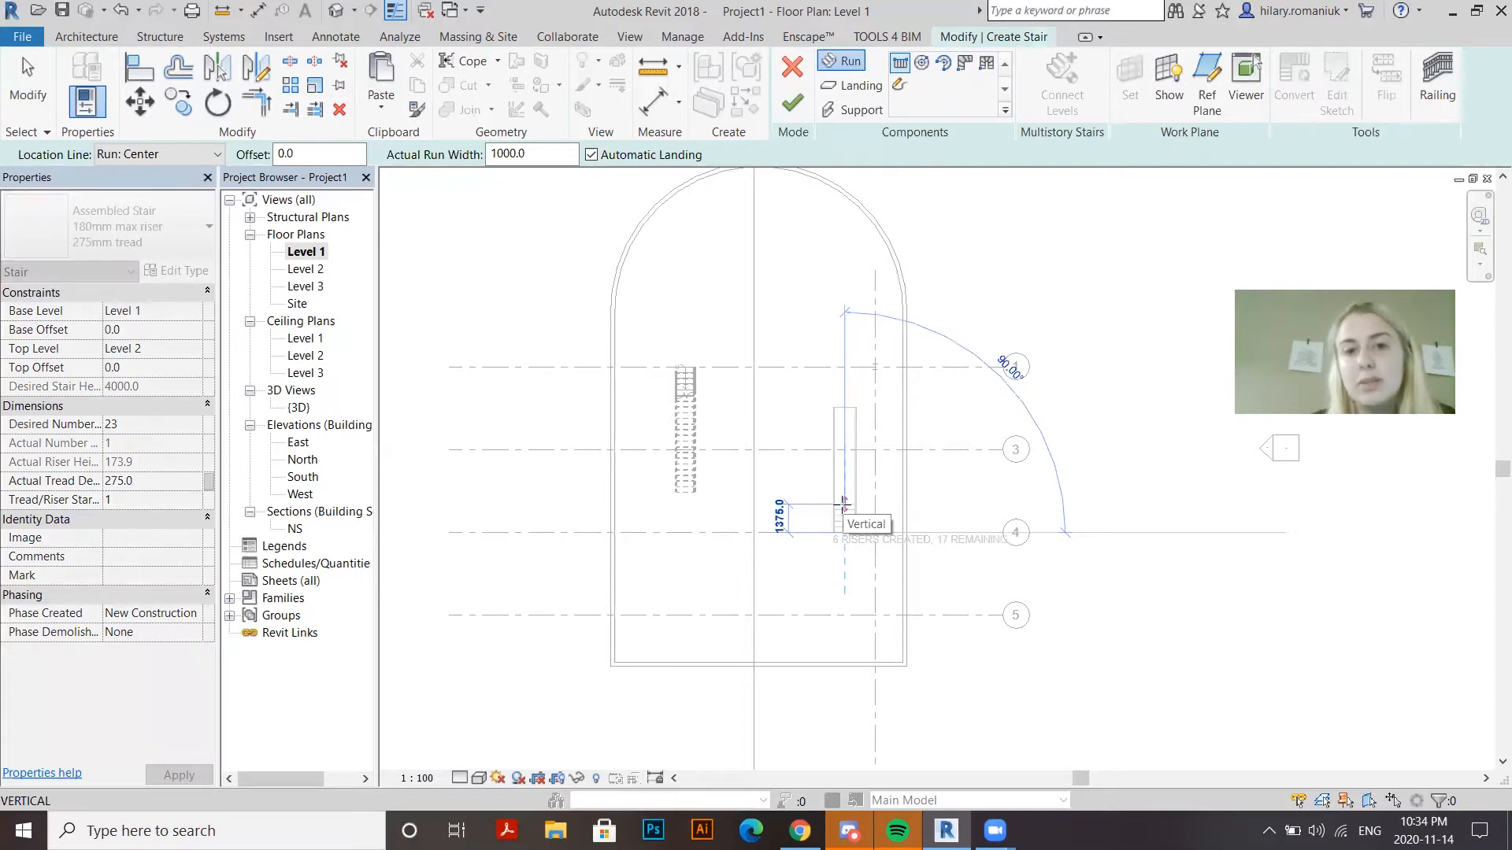
pyautogui.click(843, 502)
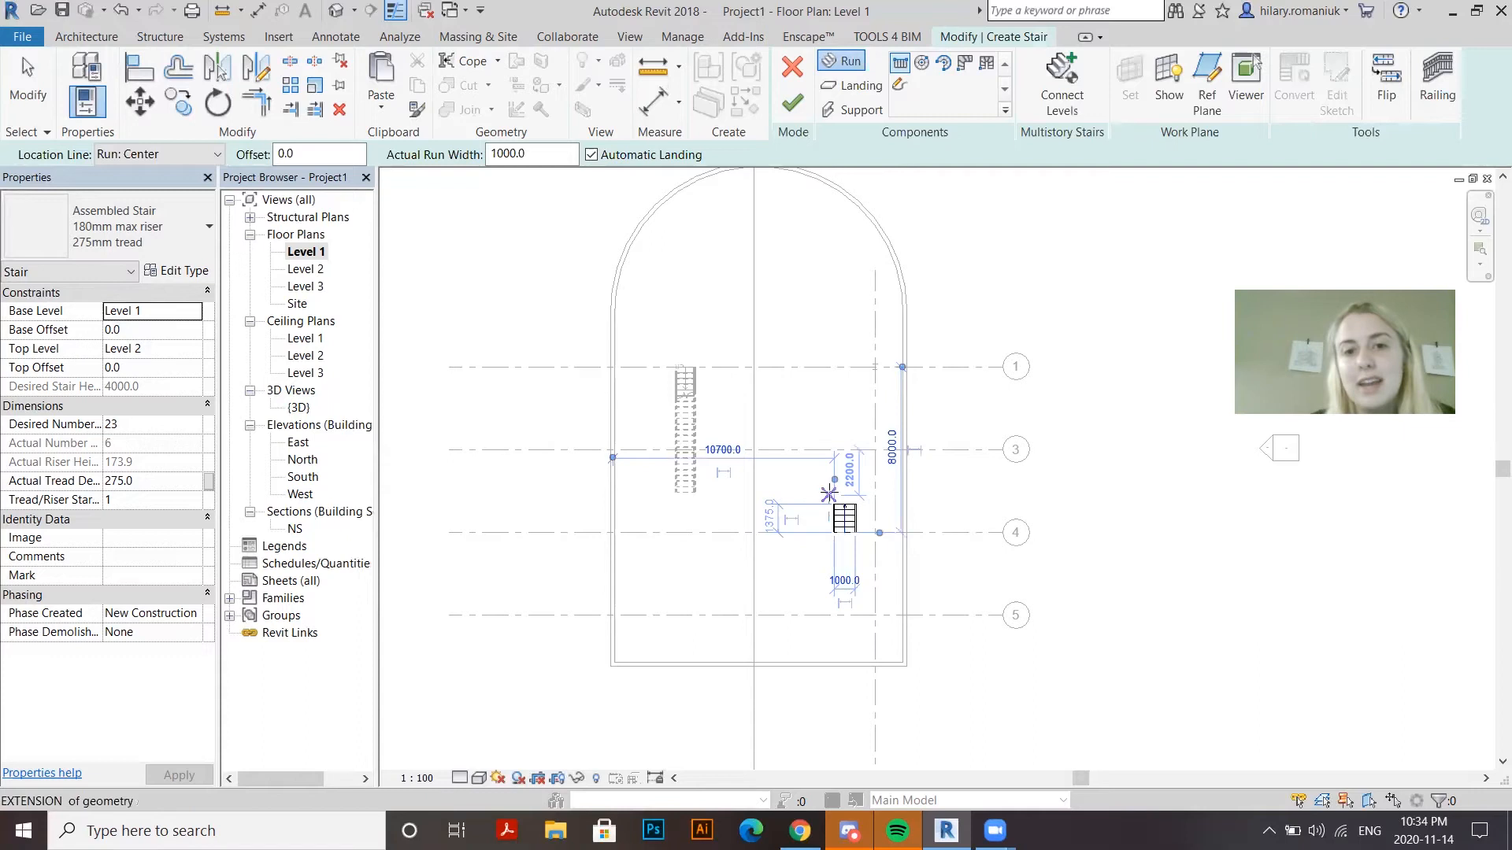
pyautogui.click(829, 495)
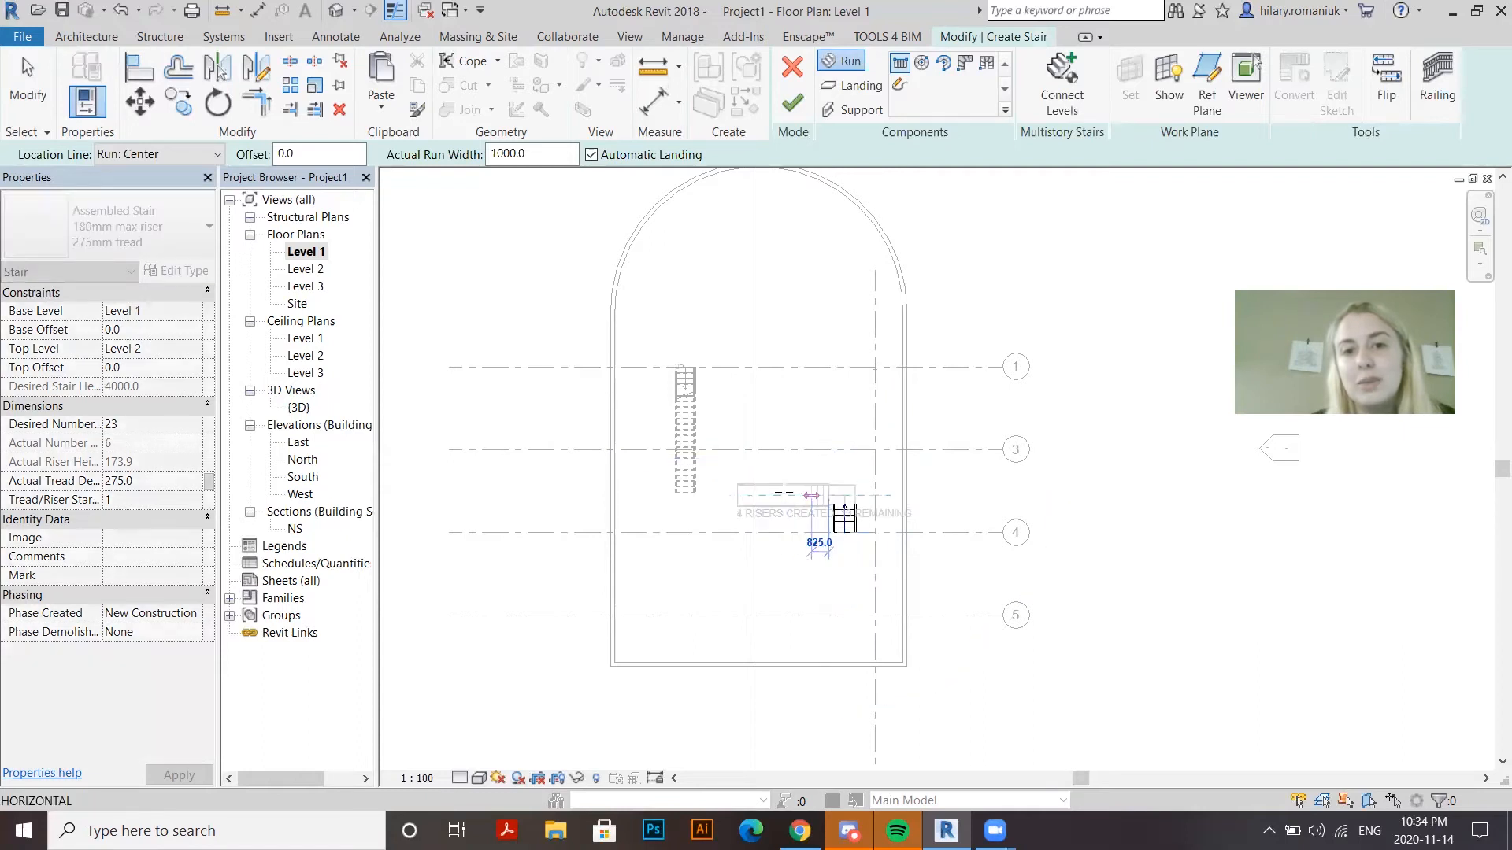
pyautogui.click(660, 496)
pyautogui.press('Escape')
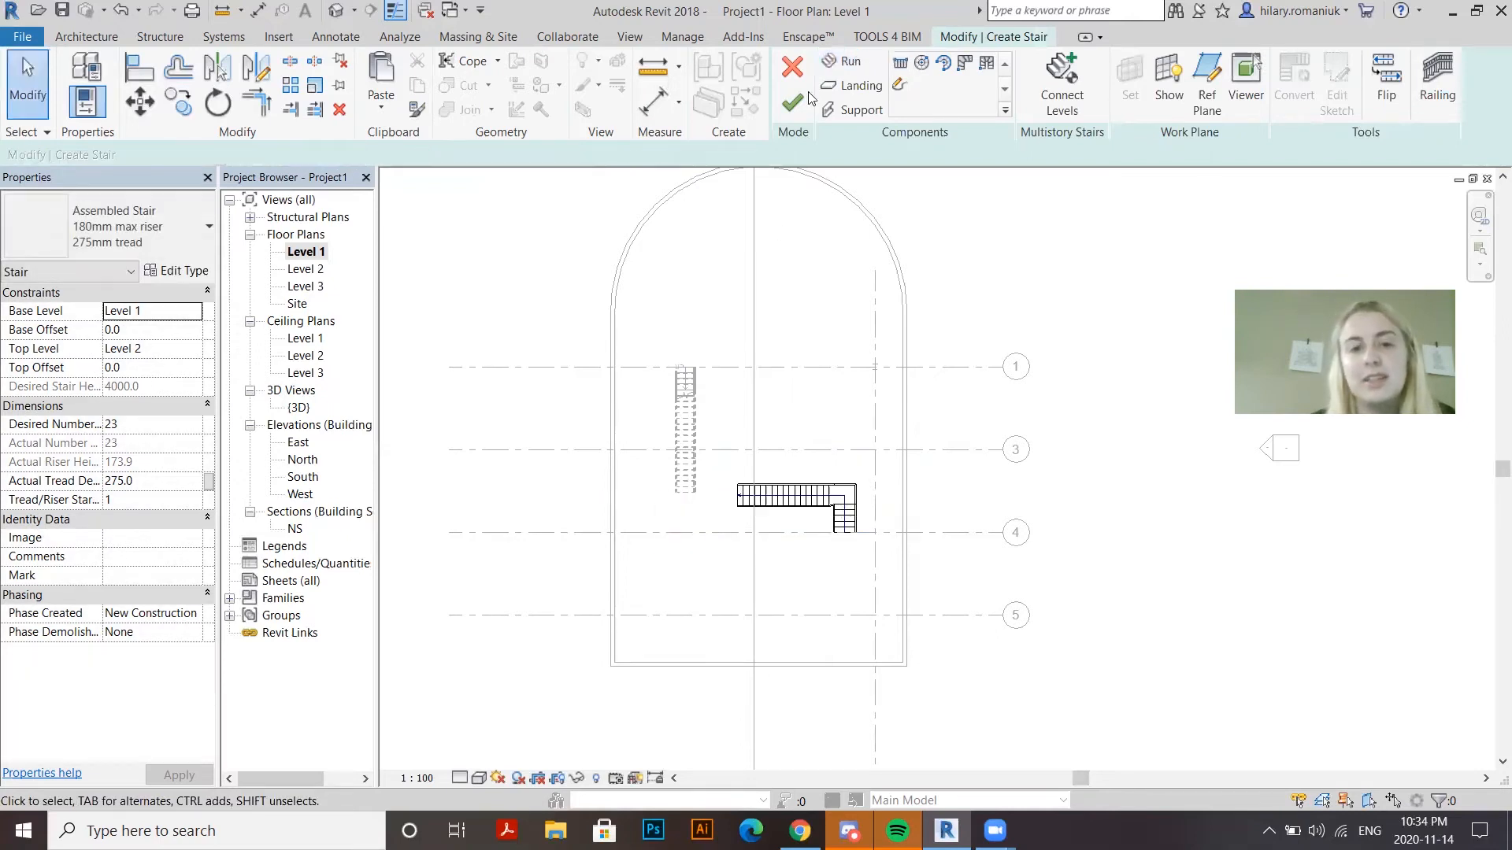
# Move the short first run slightly away from the landing so its inner corner lines up with the edge of the long run
pyautogui.scroll(2, 865, 534)
pyautogui.scroll(2, 801, 402)
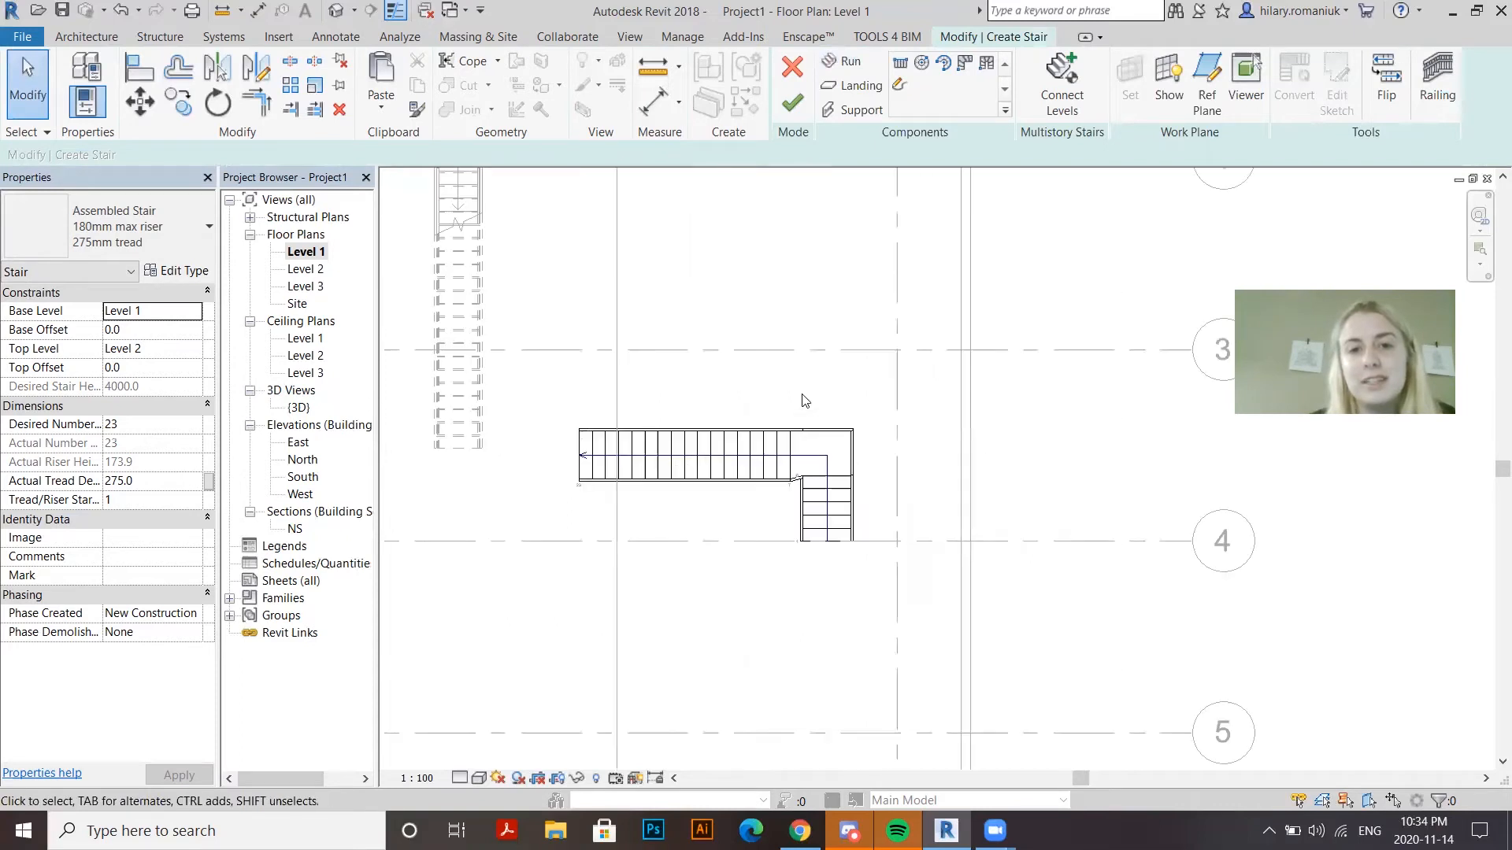
pyautogui.scroll(3, 776, 483)
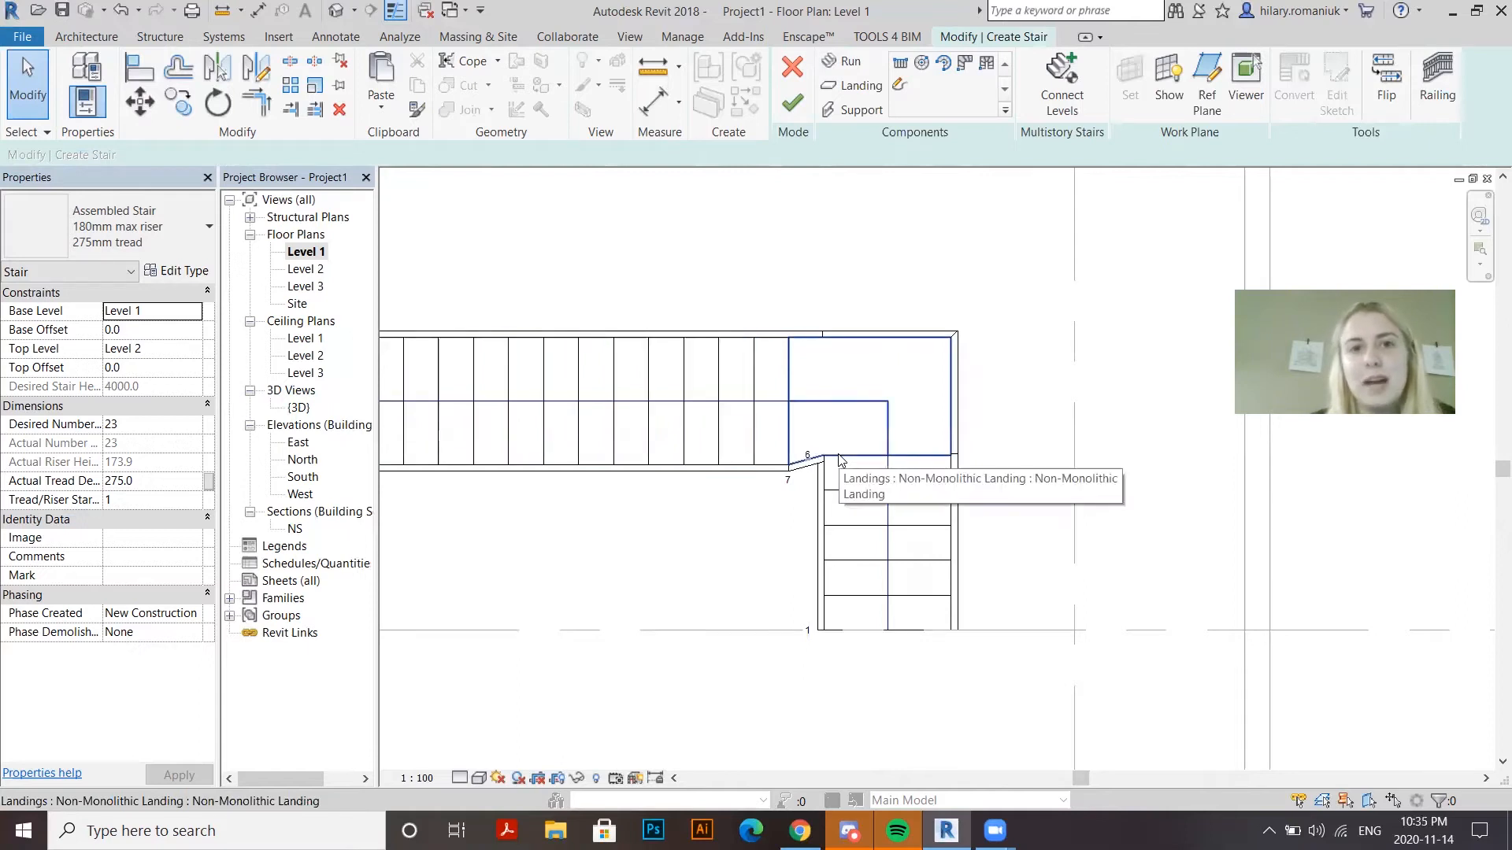
pyautogui.scroll(-2, 839, 461)
pyautogui.click(896, 537)
pyautogui.click(945, 536)
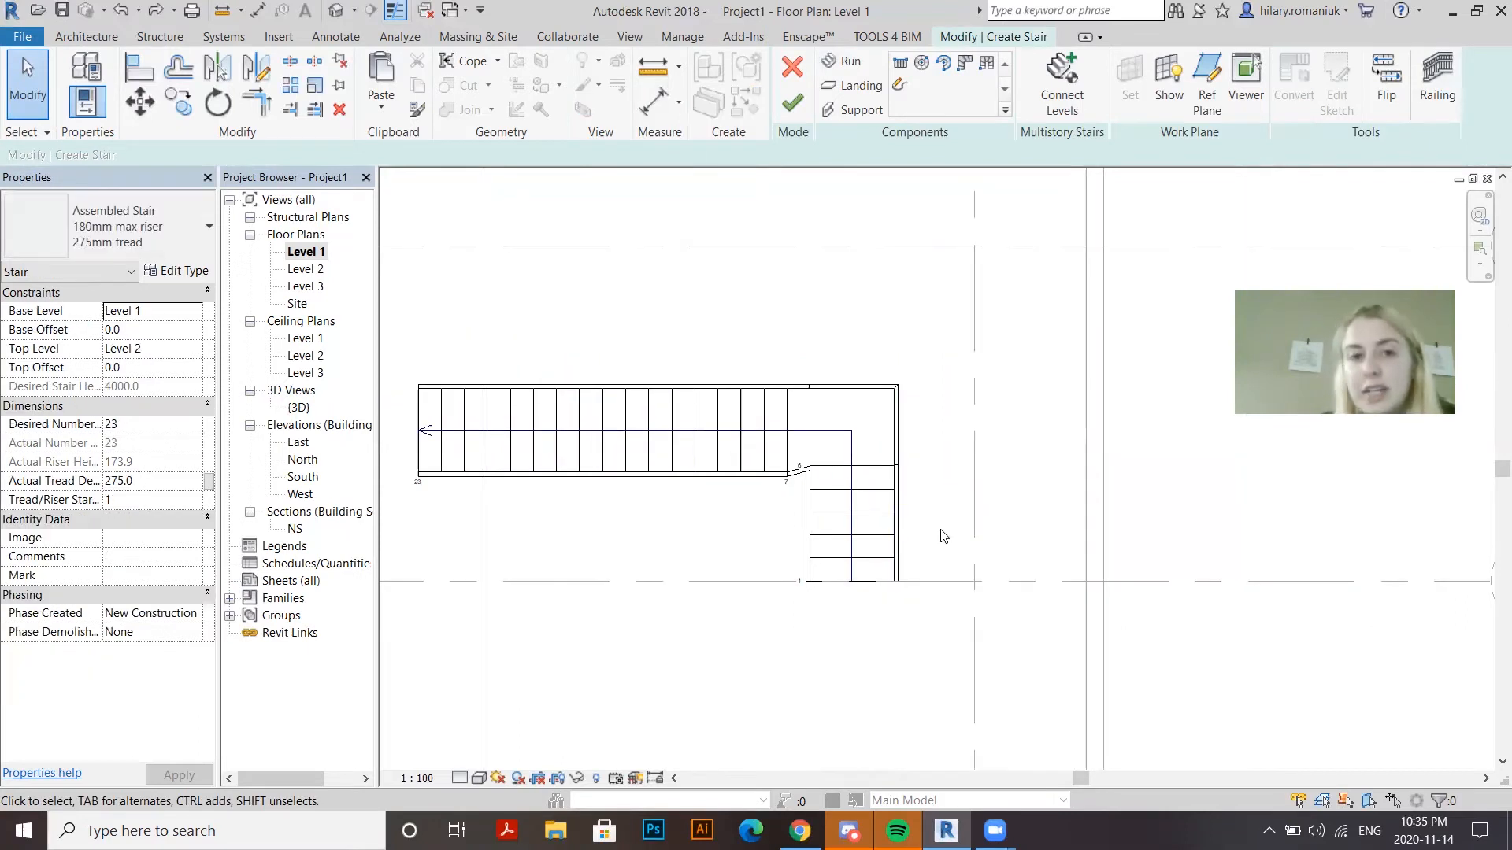
pyautogui.click(879, 528)
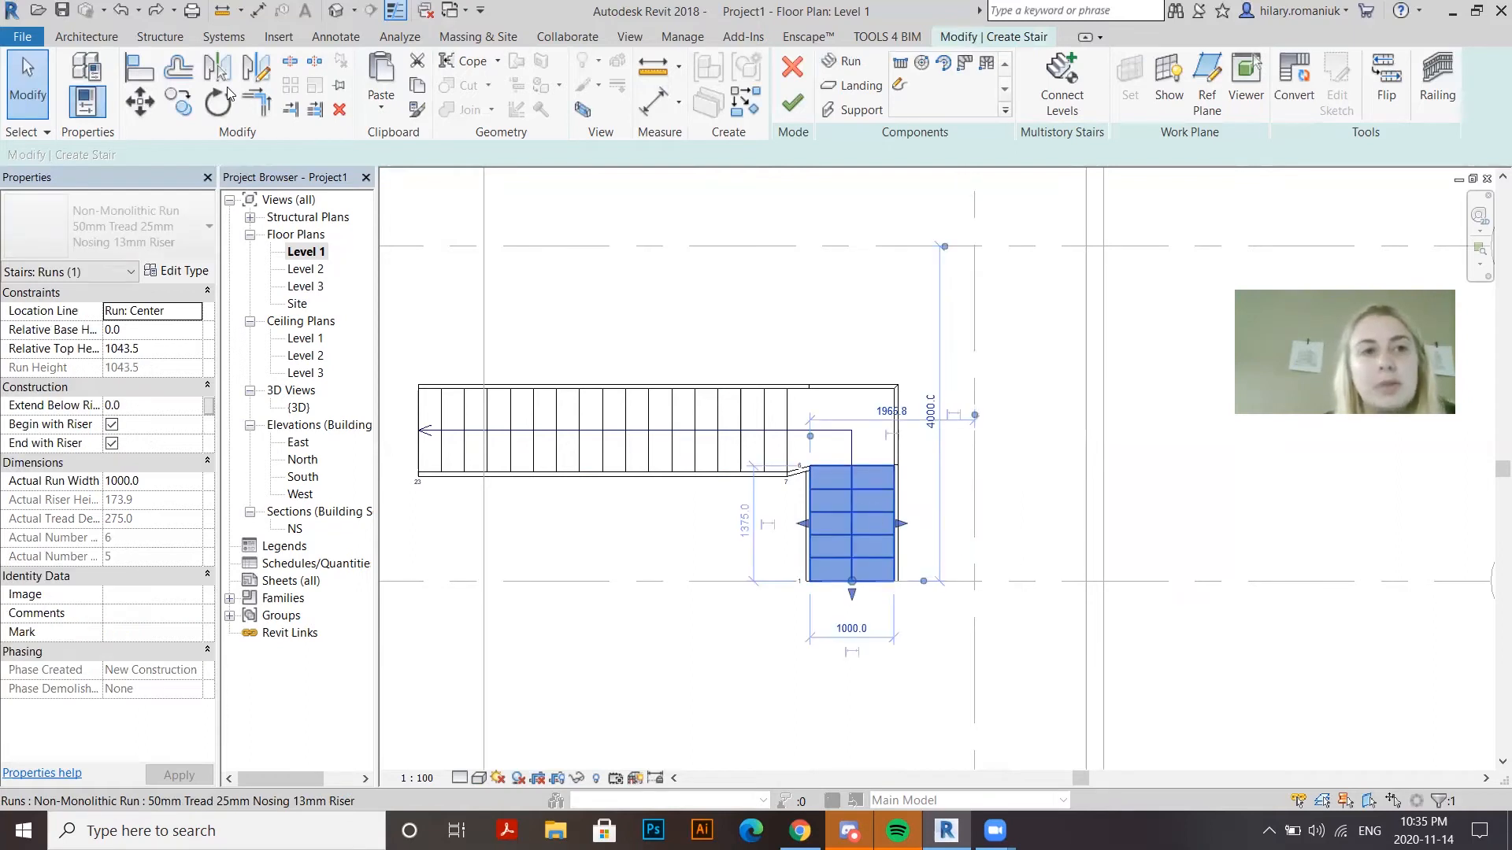
pyautogui.click(154, 110)
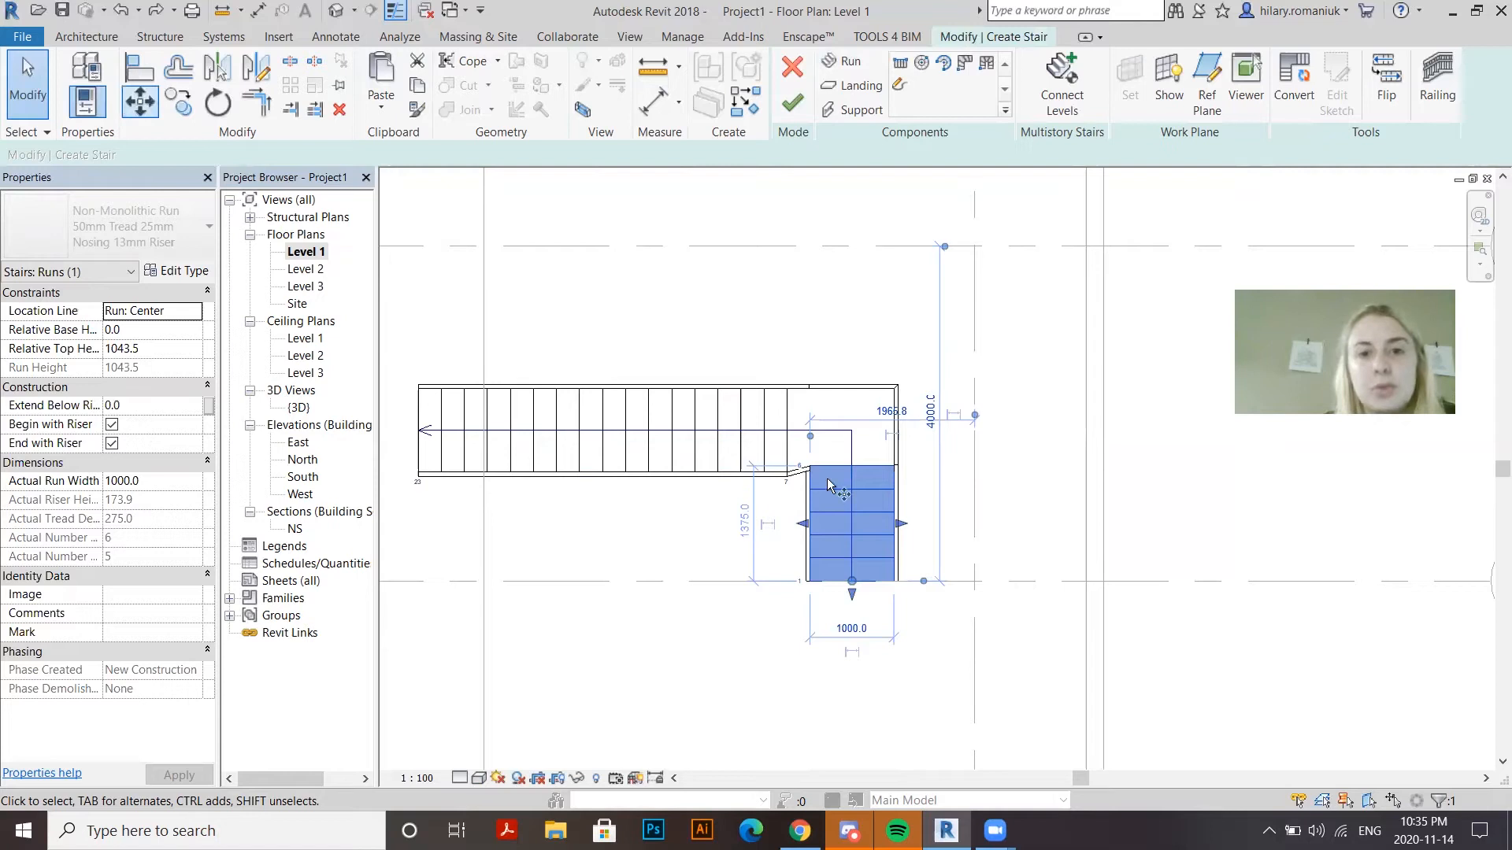
pyautogui.scroll(3, 752, 482)
pyautogui.scroll(2, 905, 434)
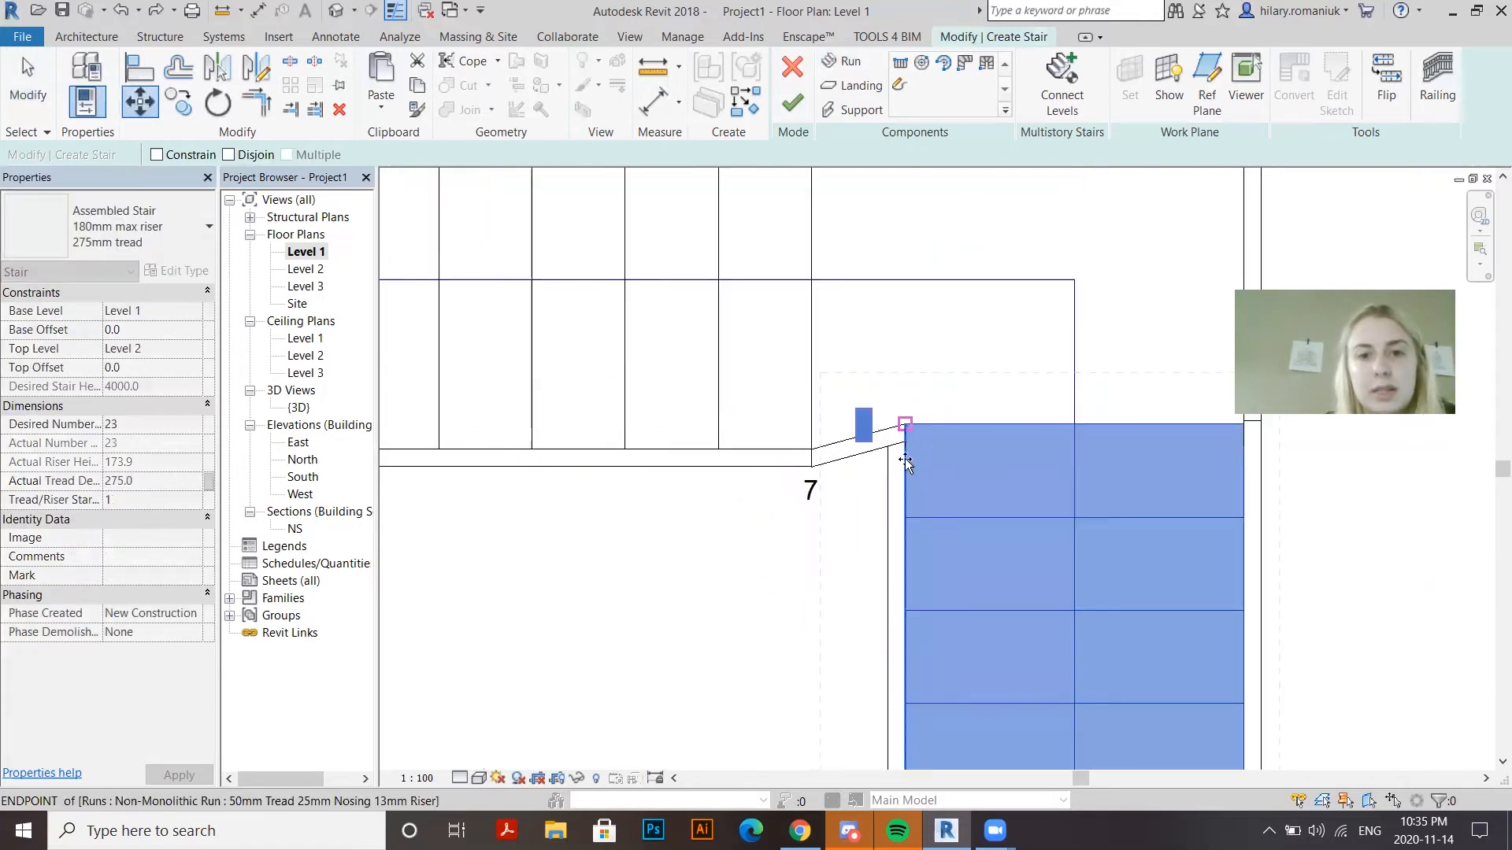
pyautogui.click(904, 462)
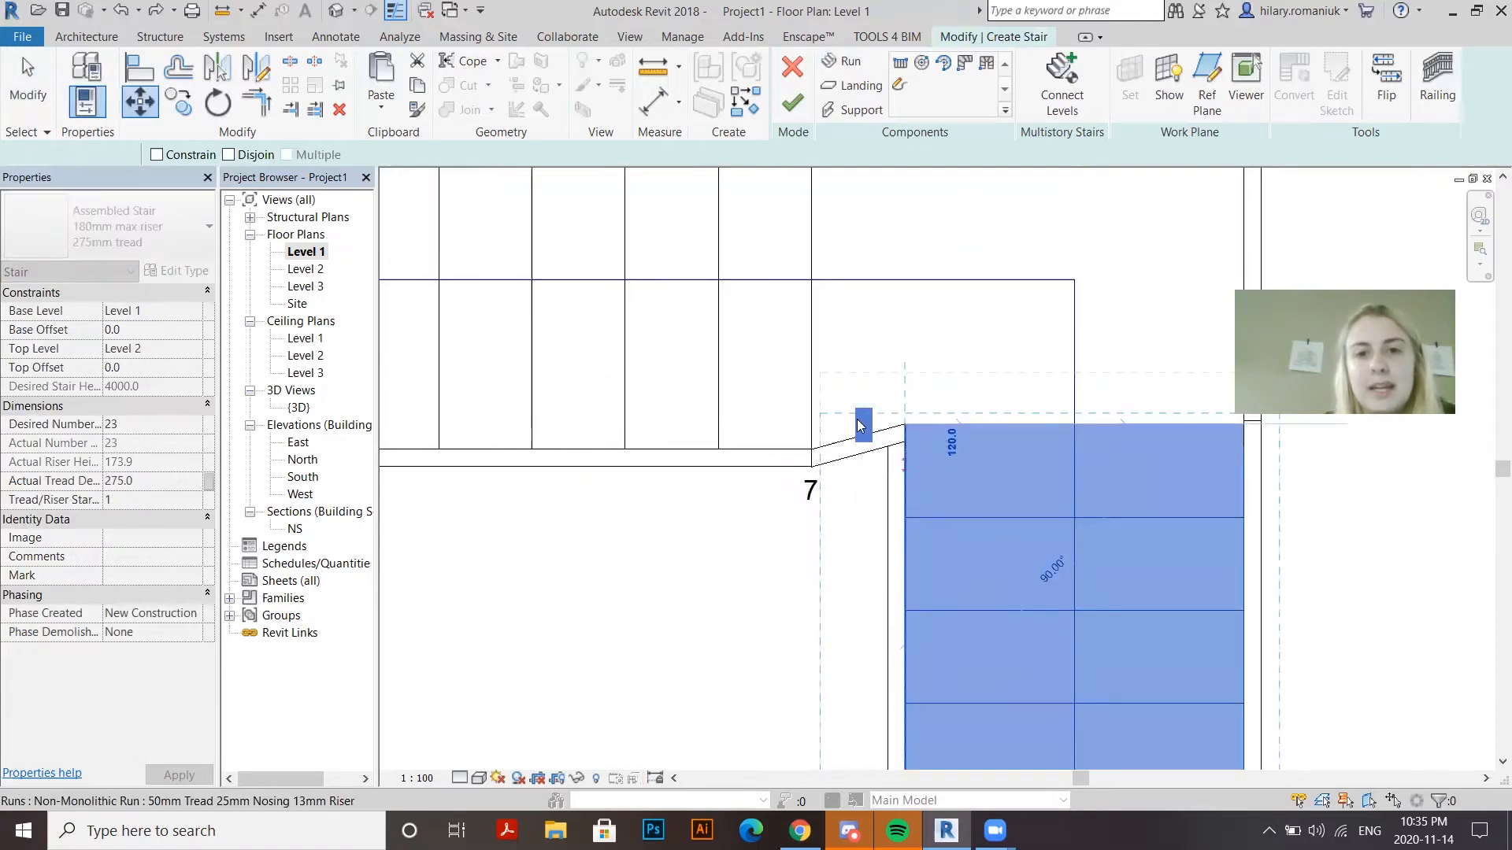
pyautogui.scroll(-3, 859, 423)
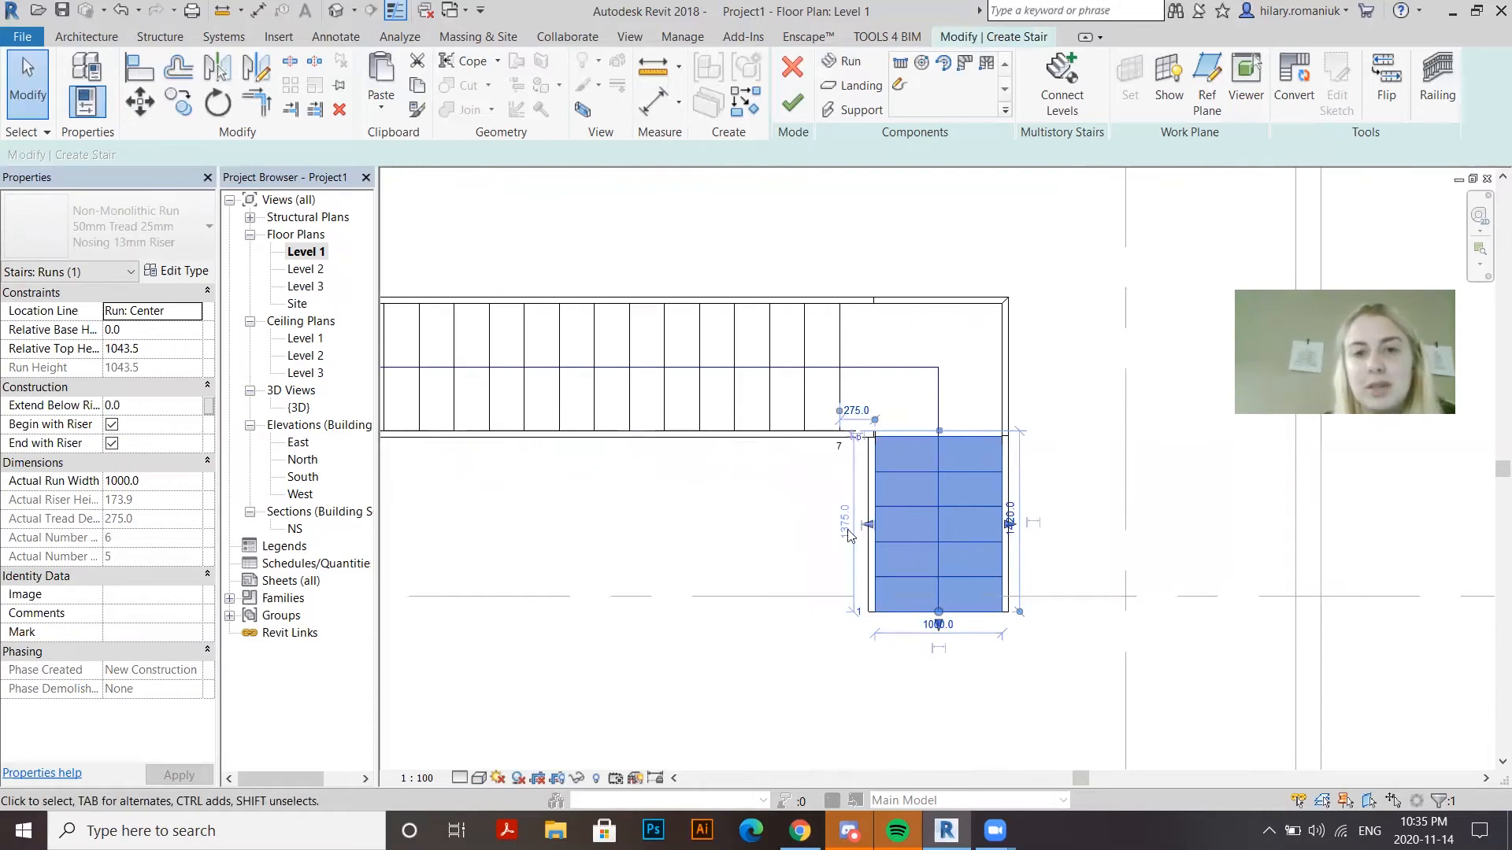
pyautogui.scroll(-2, 867, 513)
pyautogui.click(867, 513)
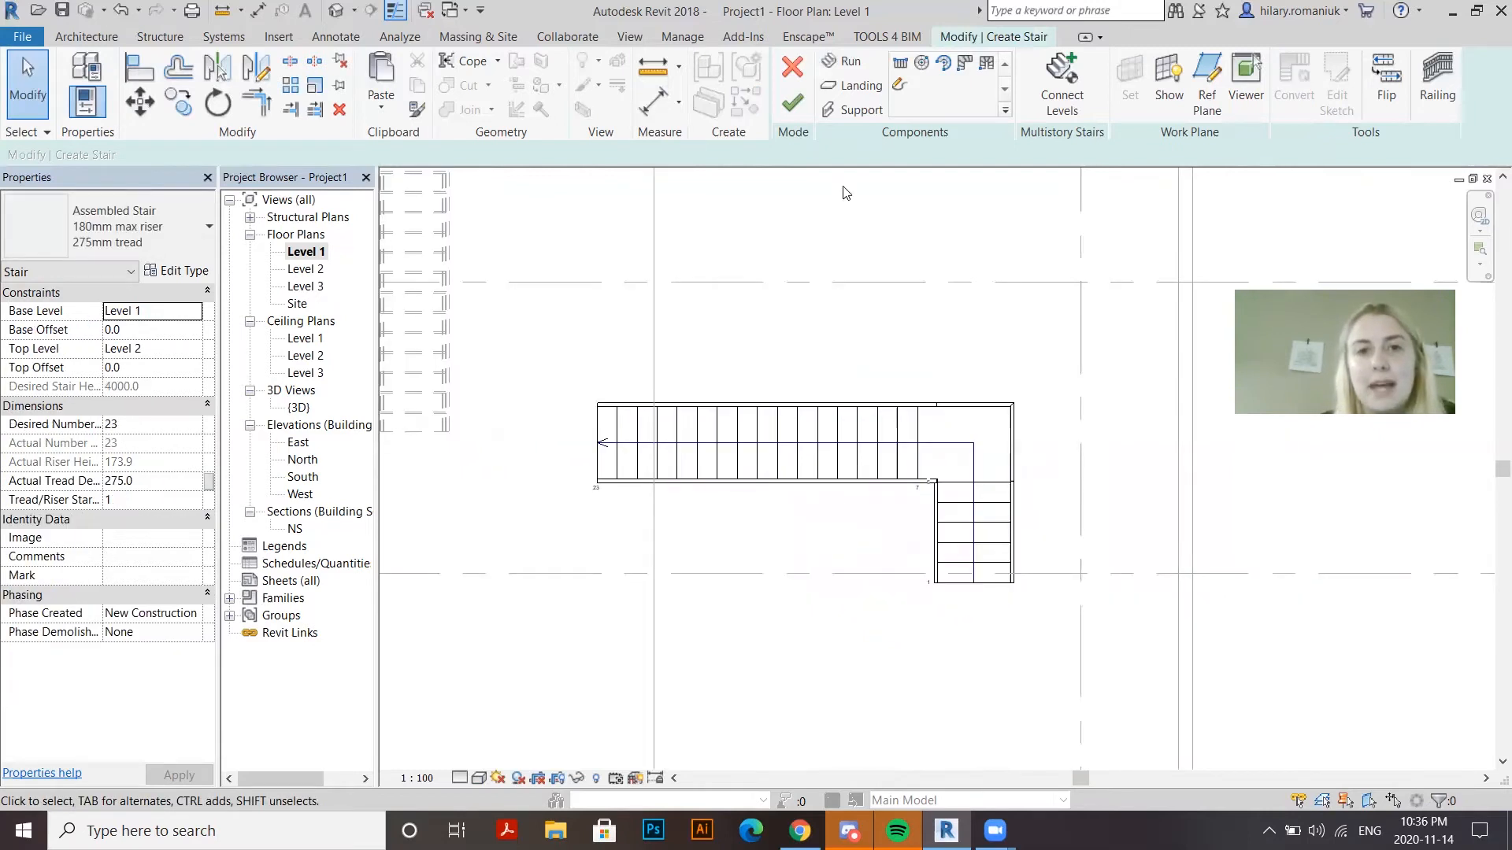
# Finish the L-shaped stair, dismiss the railing warning, and inspect both stairs in the 3D view
pyautogui.click(793, 110)
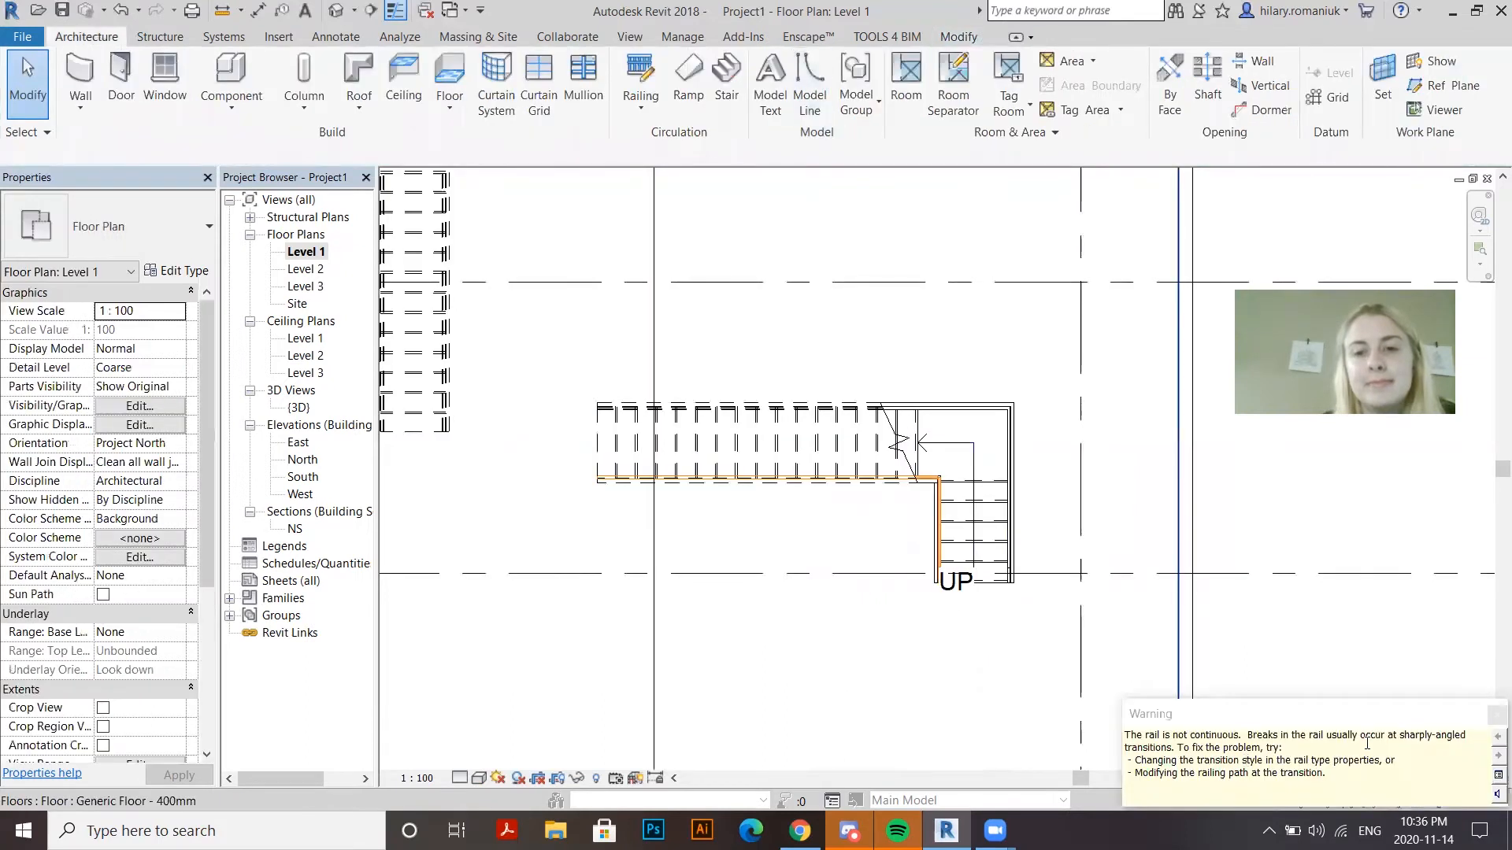
pyautogui.click(1494, 714)
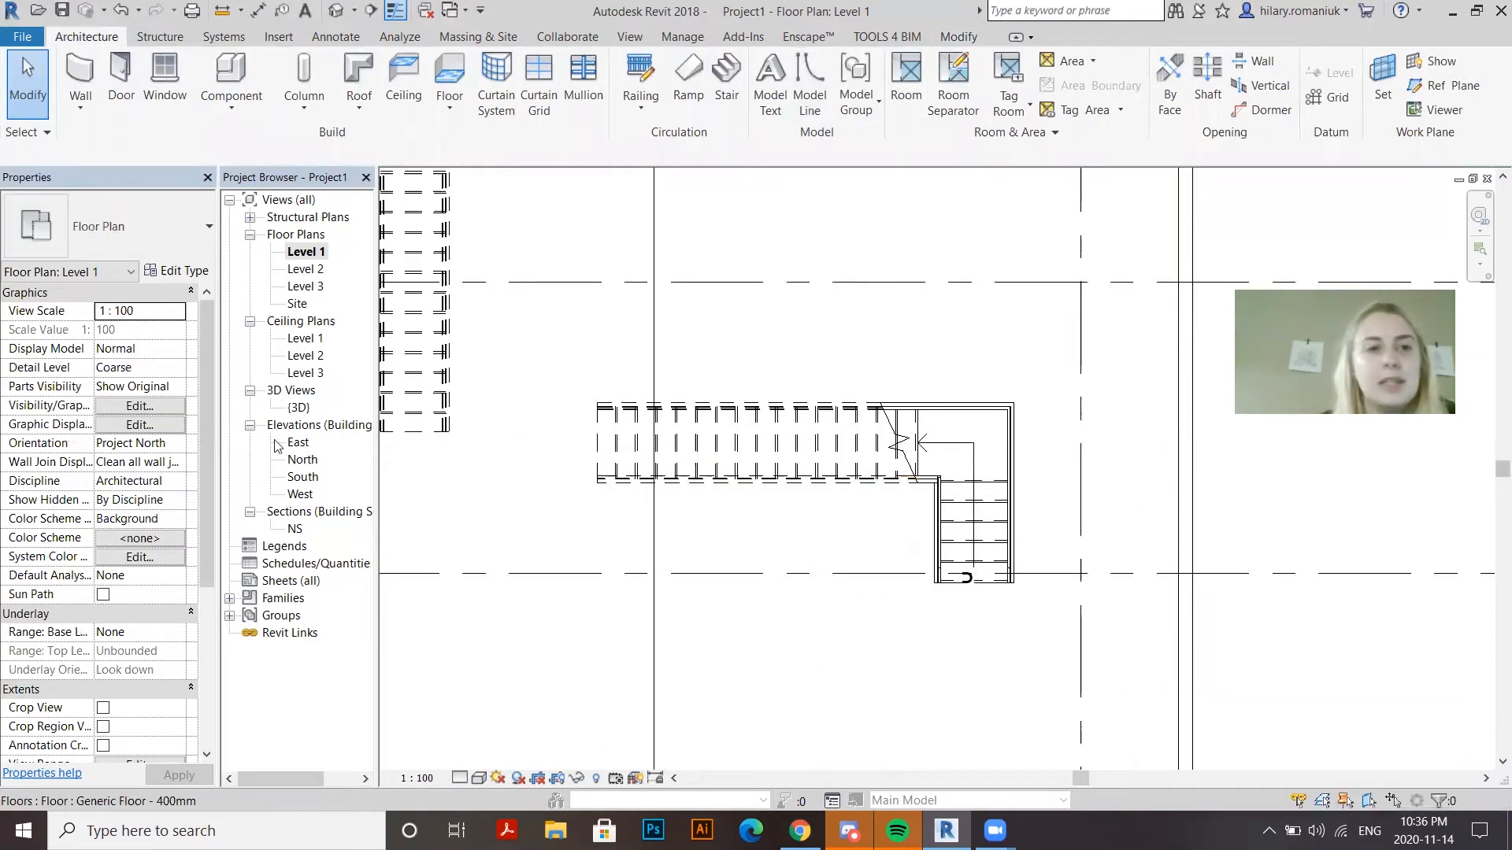
pyautogui.doubleClick(300, 407)
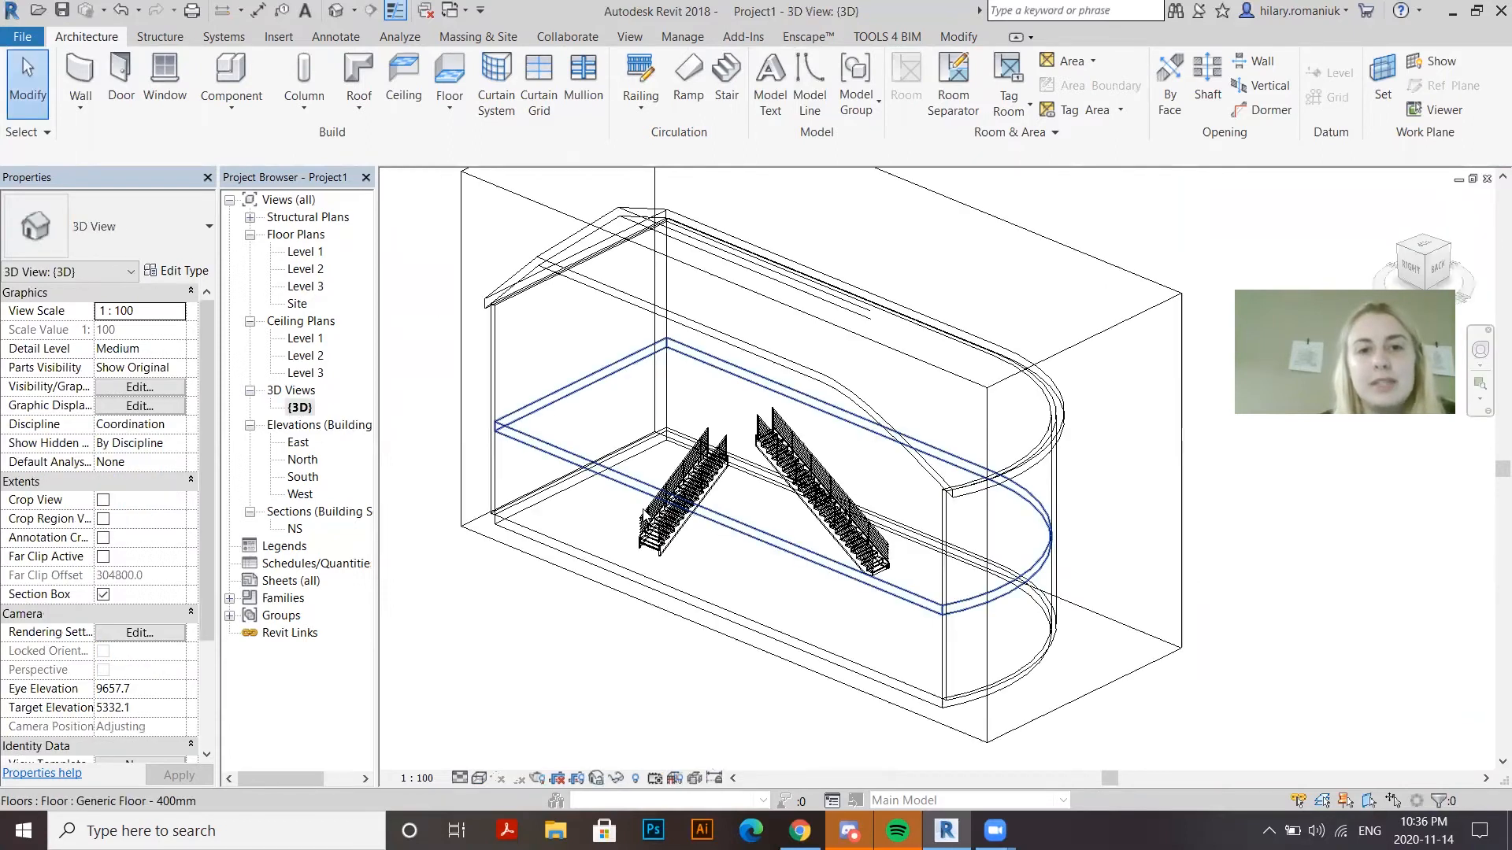
pyautogui.scroll(4, 681, 513)
pyautogui.scroll(-3, 652, 510)
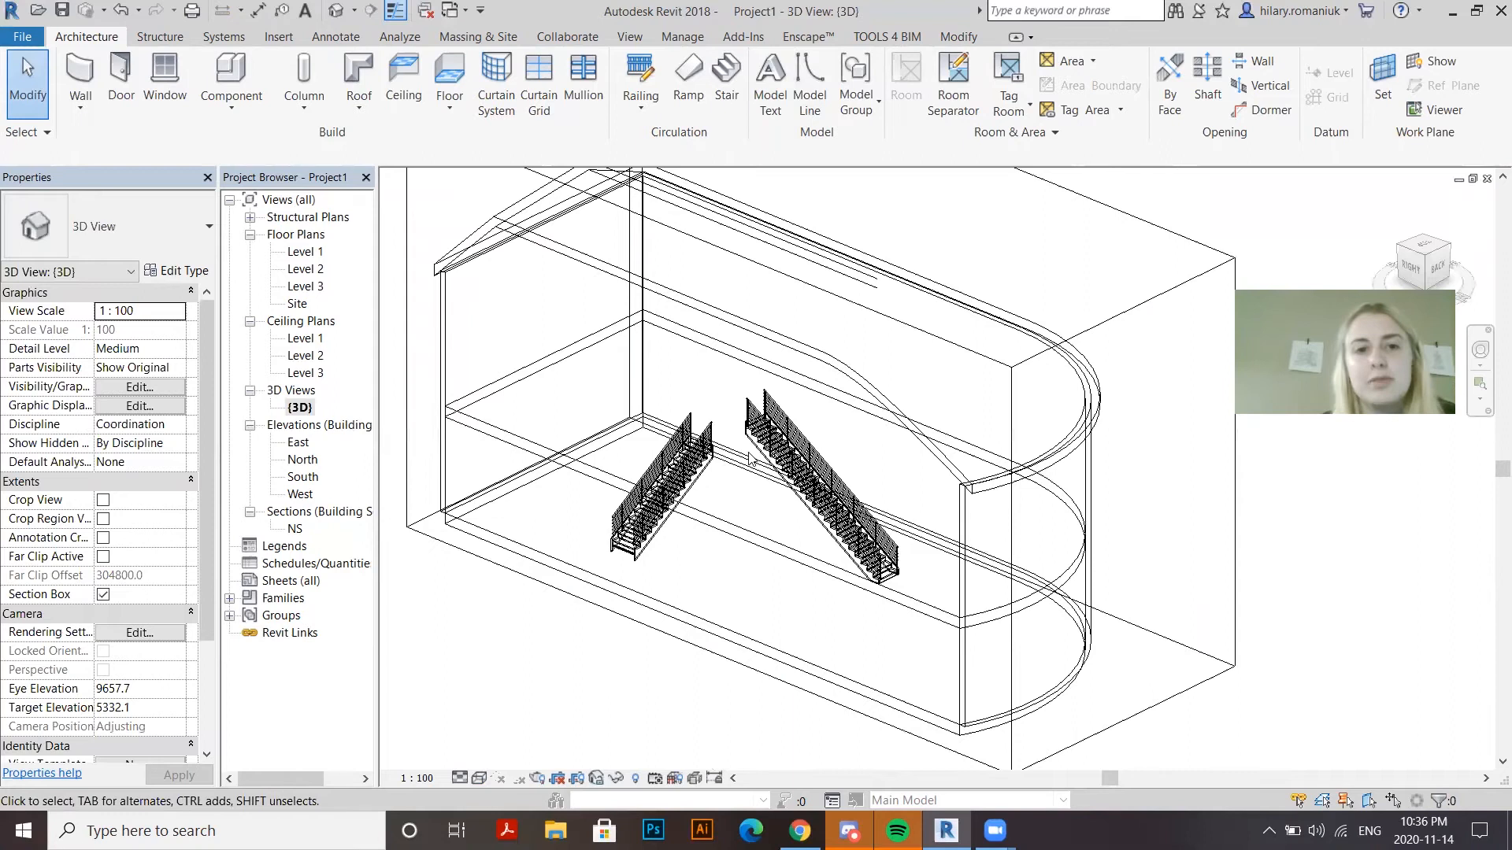
# Extend the section box outward beyond the column on the cut side and delete the L-shaped stair
pyautogui.click(750, 459)
pyautogui.moveTo(709, 446); pyautogui.dragTo(594, 502)
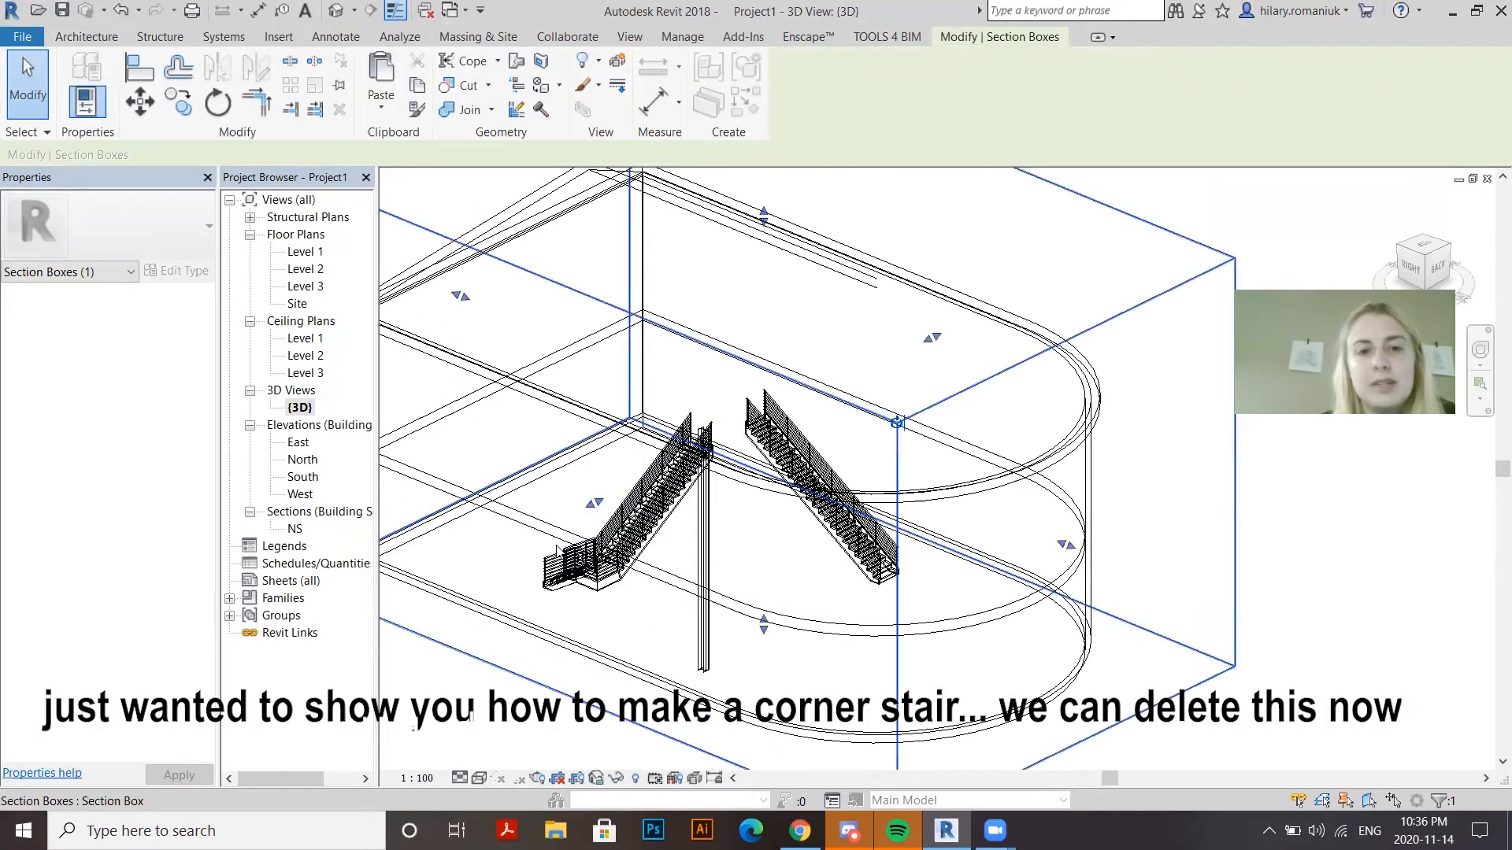
pyautogui.click(611, 582)
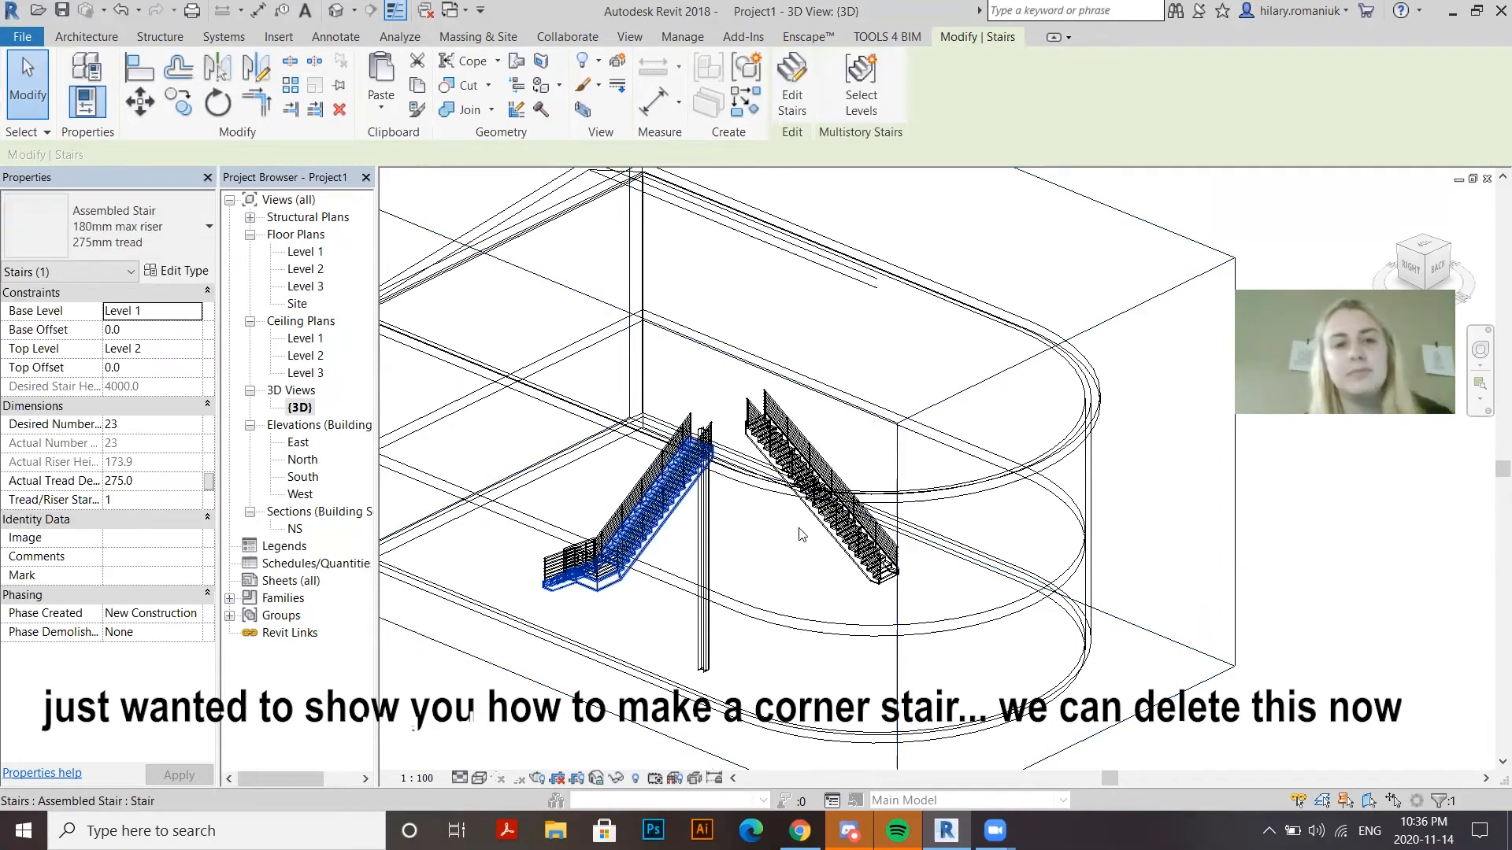
pyautogui.press('Delete')
# Edit the Level 2 floor boundary in plan and sketch a horizontal line between the side walls, about 1300 mm from grid 4 toward grid 3
pyautogui.click(980, 664)
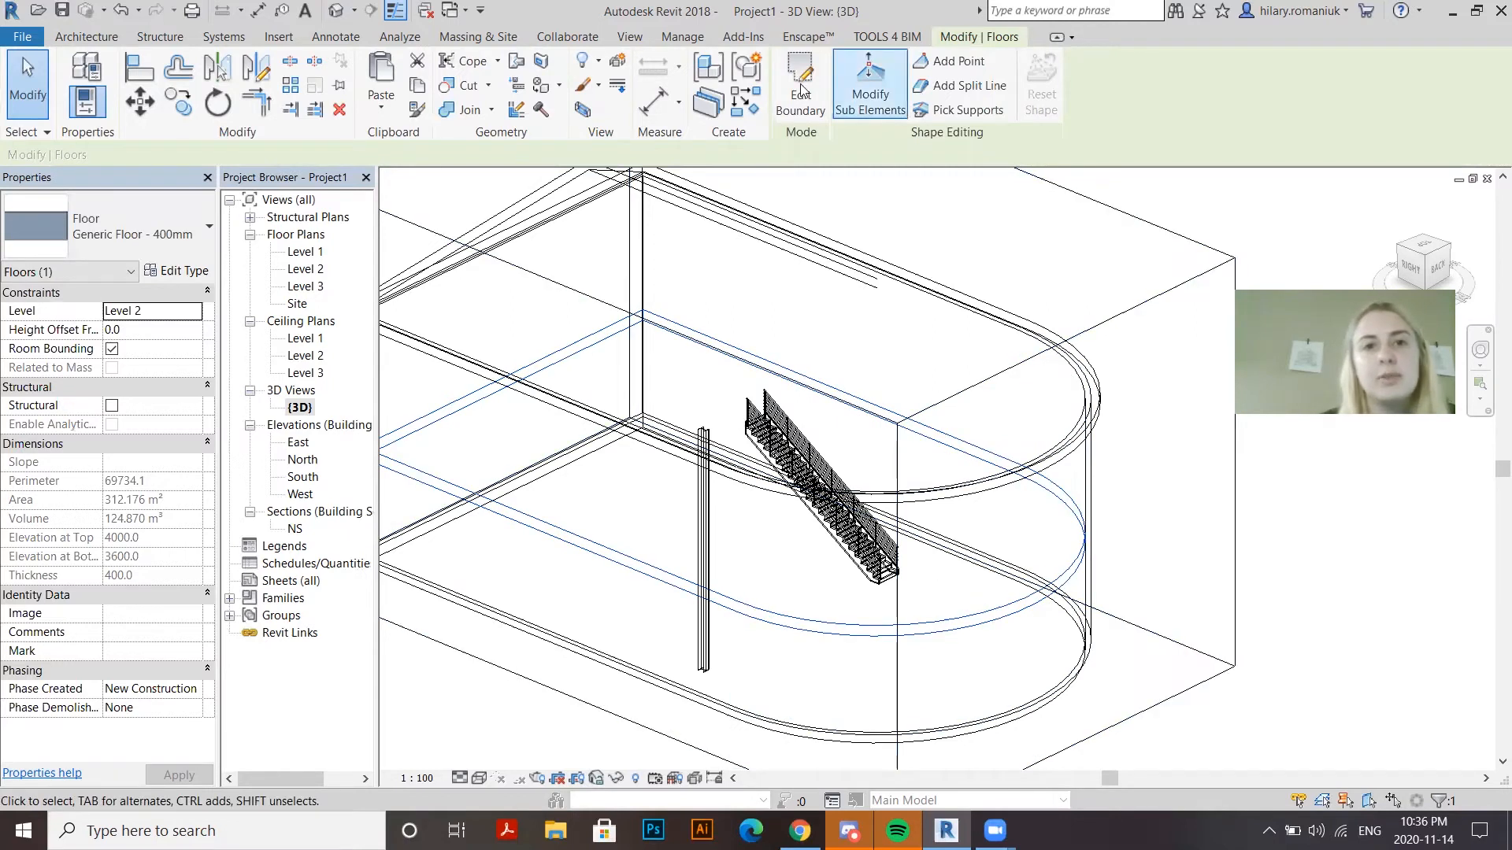
pyautogui.click(817, 110)
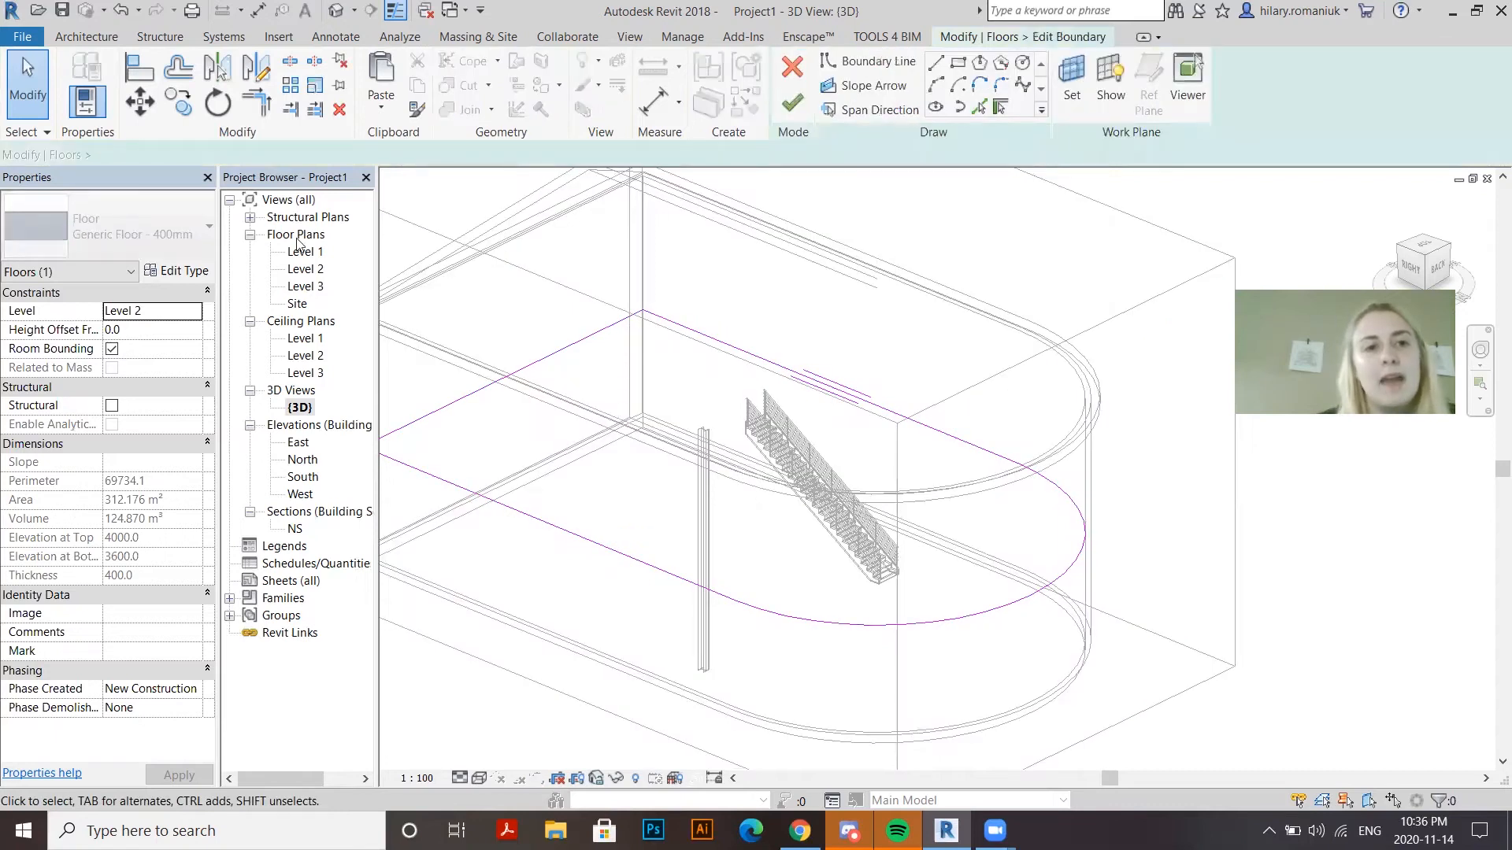
pyautogui.doubleClick(300, 271)
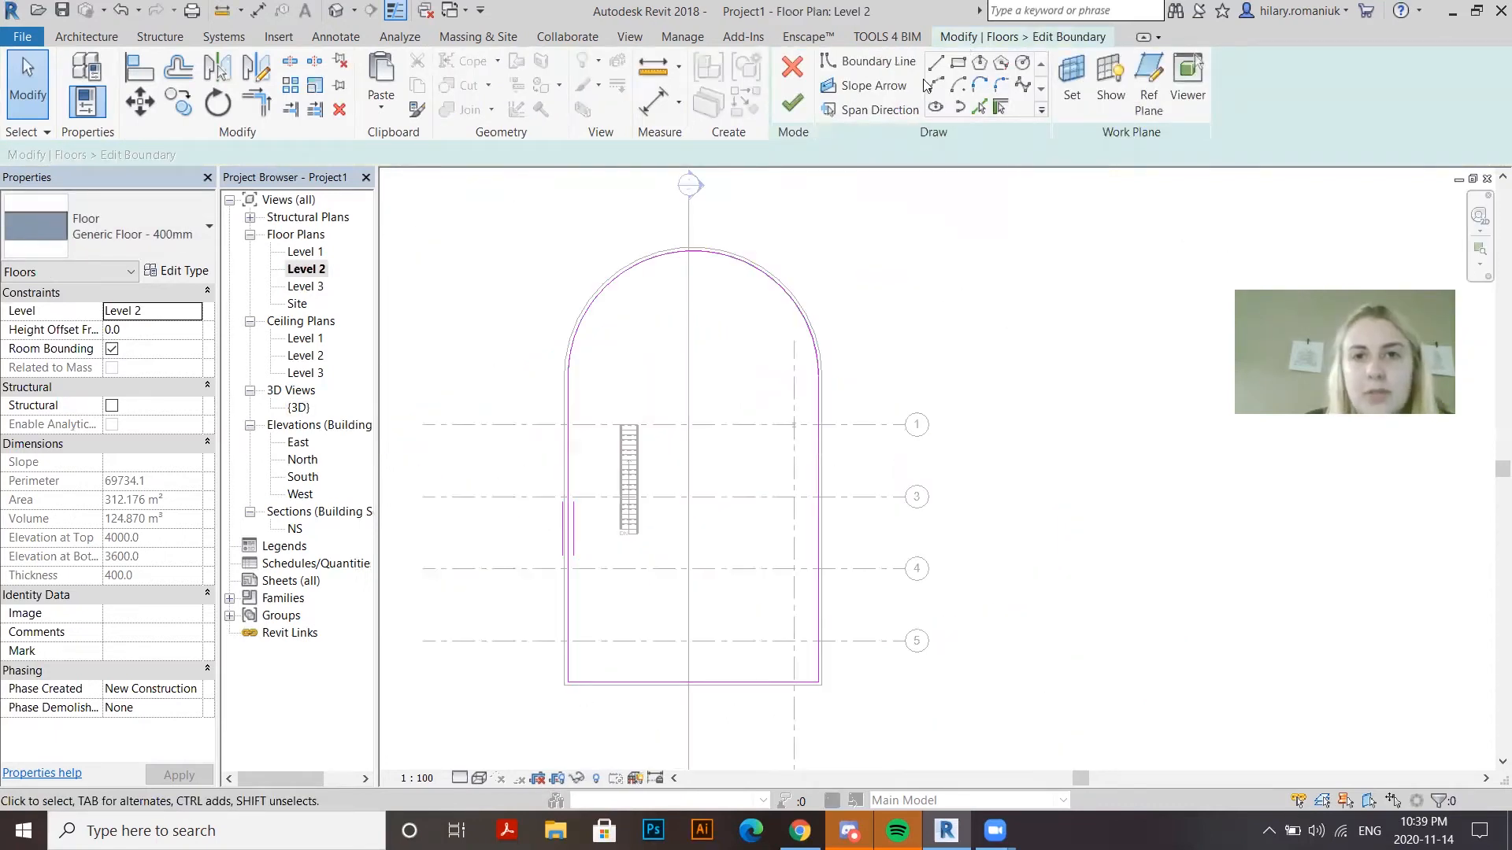
pyautogui.click(935, 63)
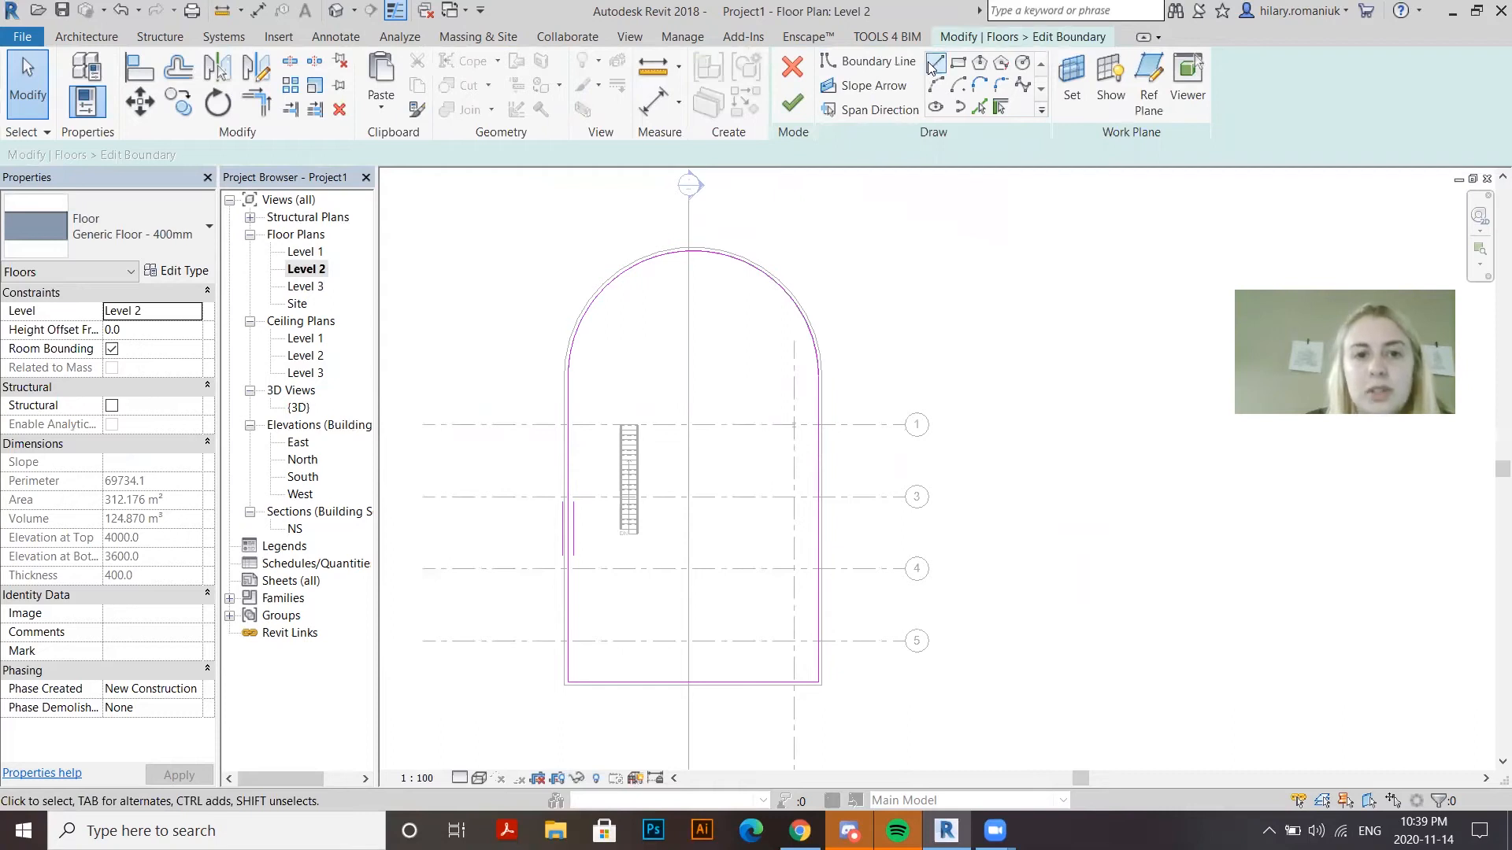
pyautogui.scroll(3, 568, 538)
pyautogui.click(565, 556)
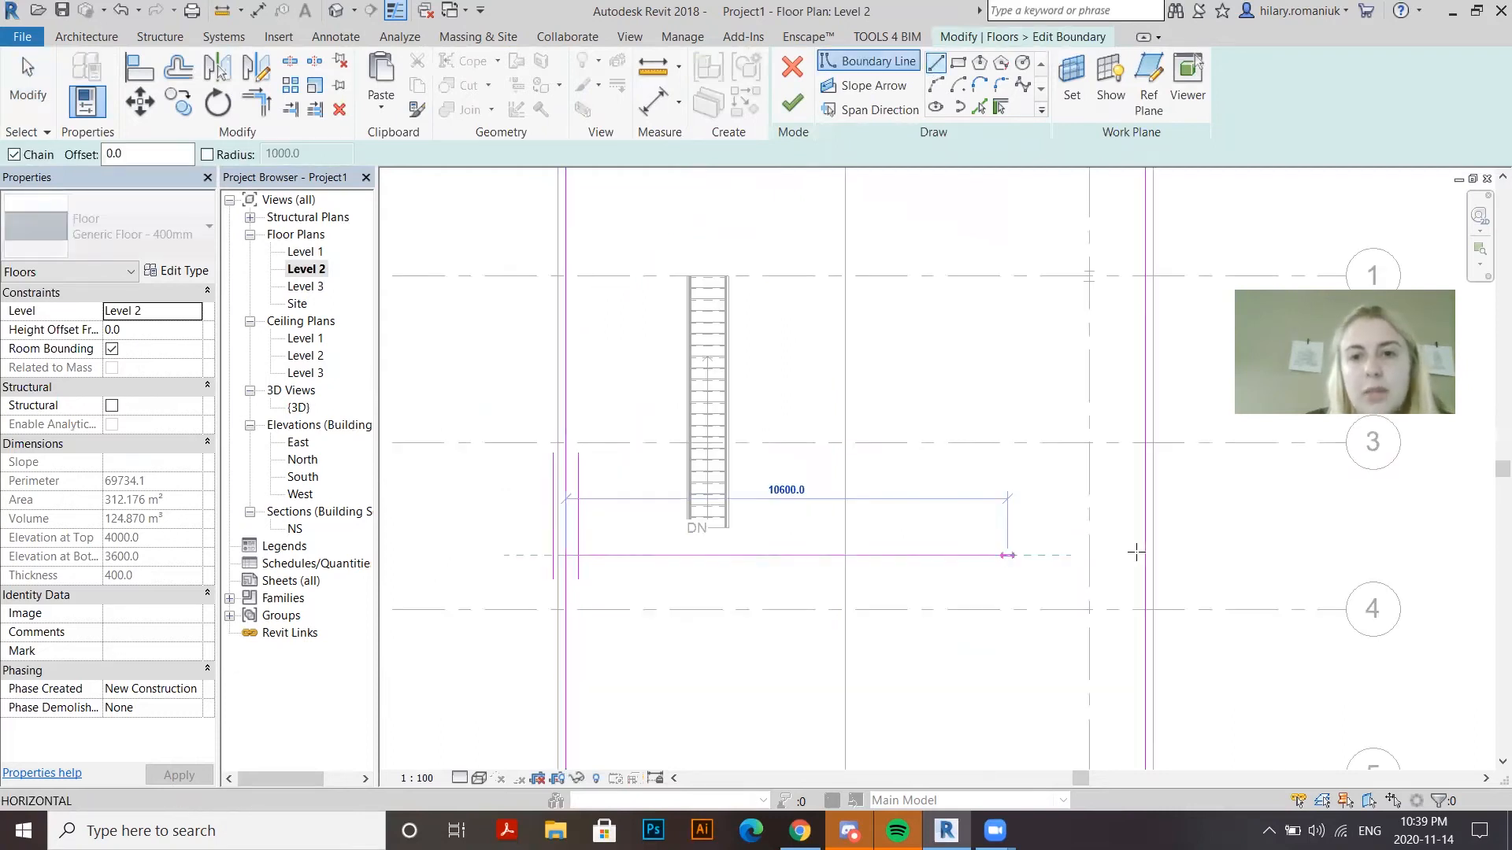
pyautogui.click(869, 489)
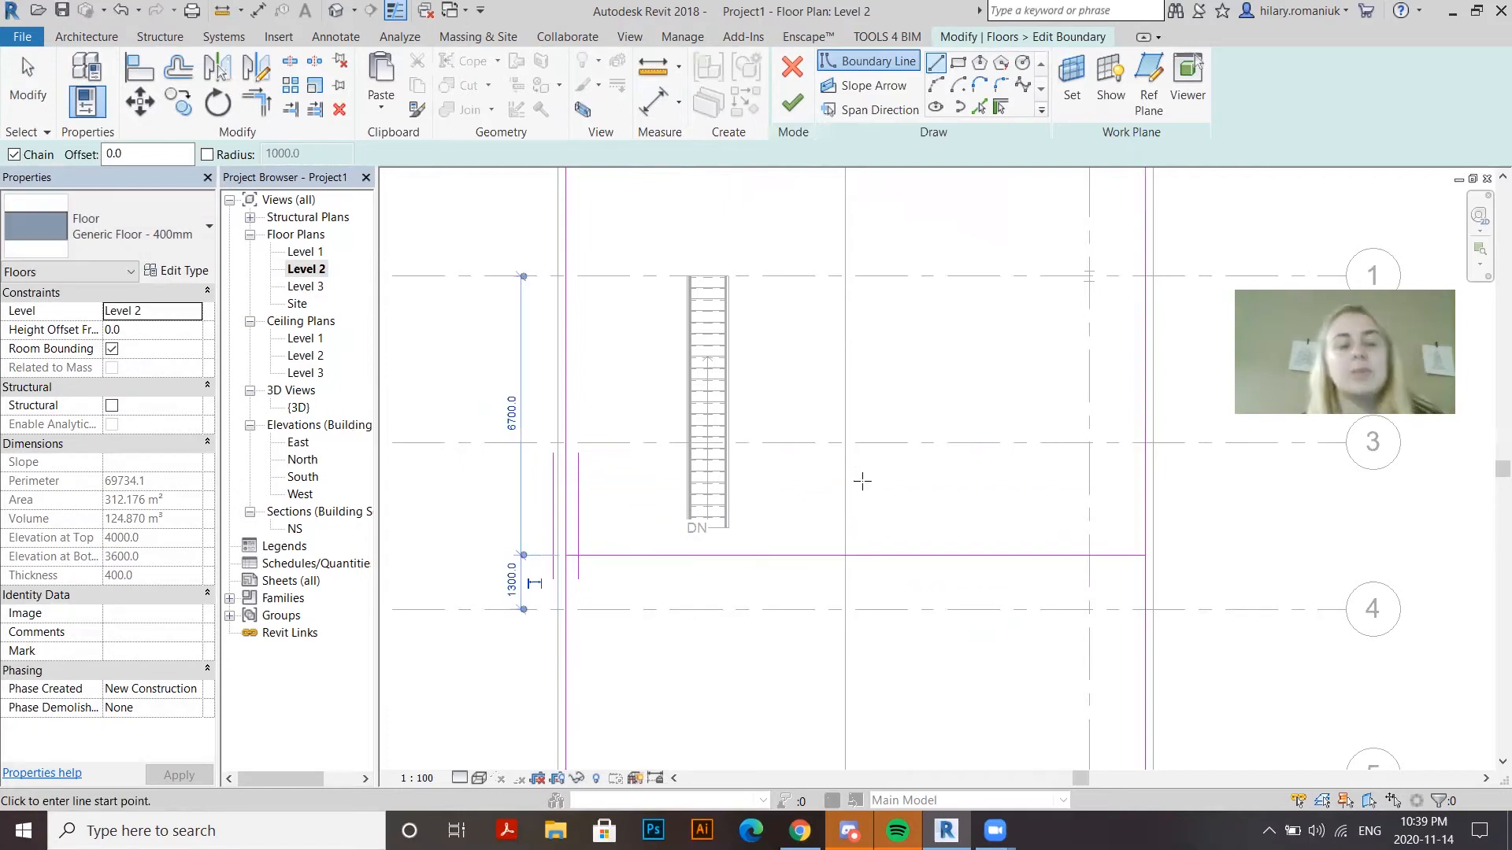
pyautogui.press('Escape')
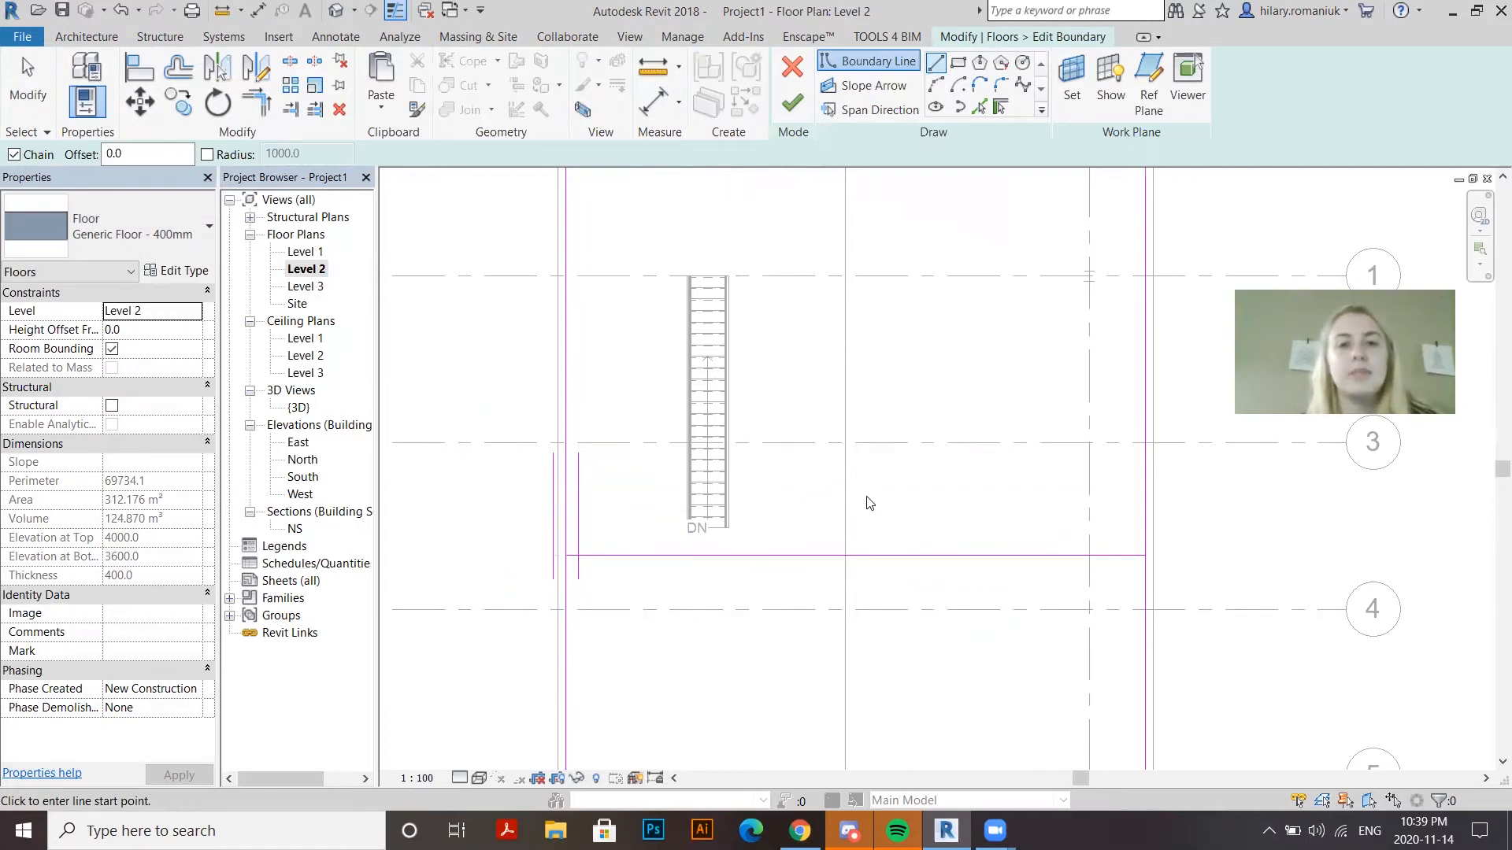
pyautogui.press('Escape')
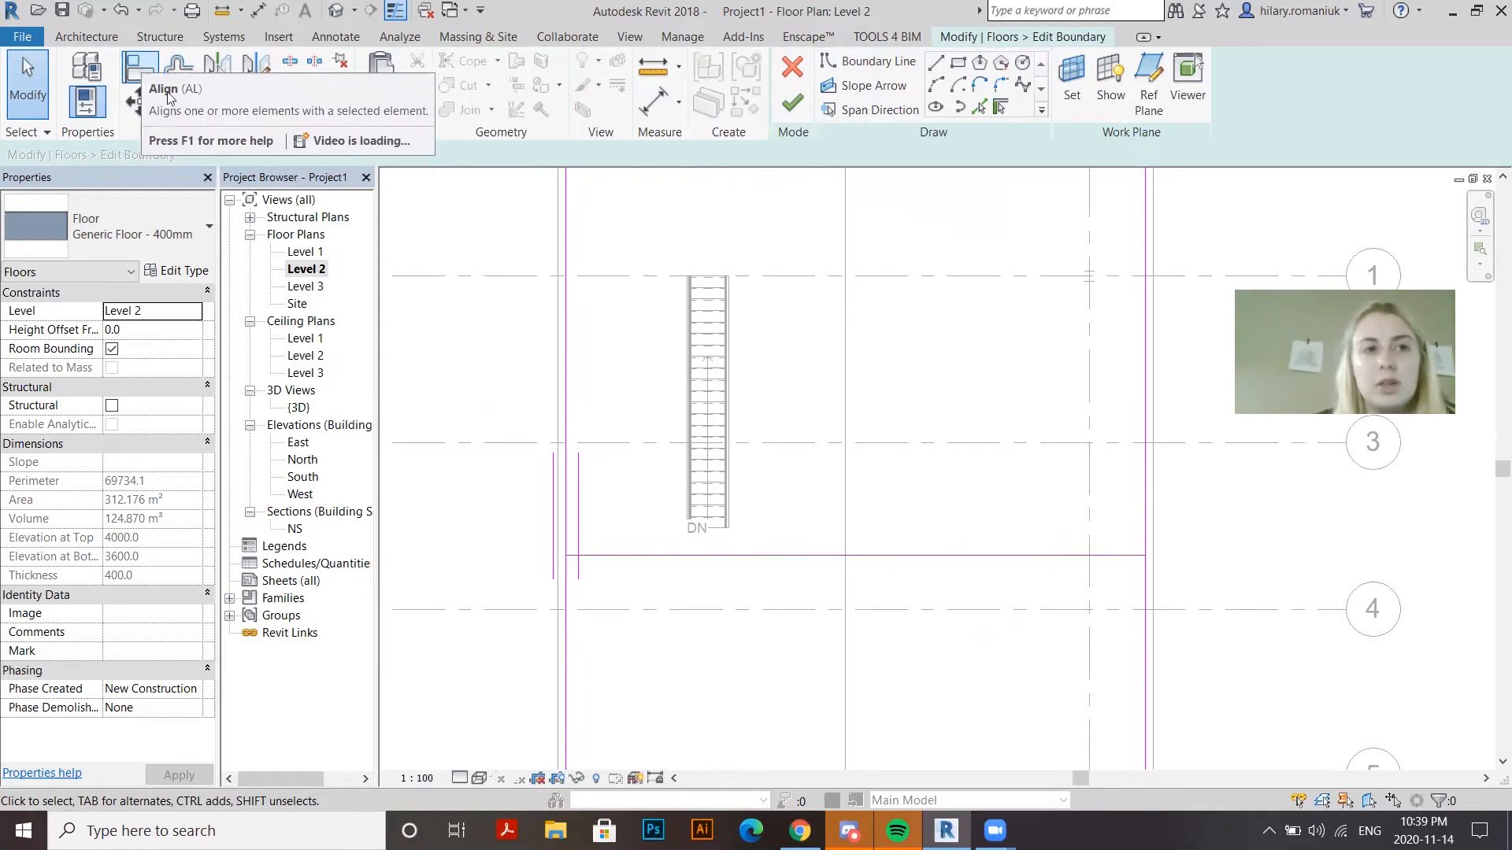
# Align the new boundary line with the upper end edge of the straight stair
pyautogui.click(139, 69)
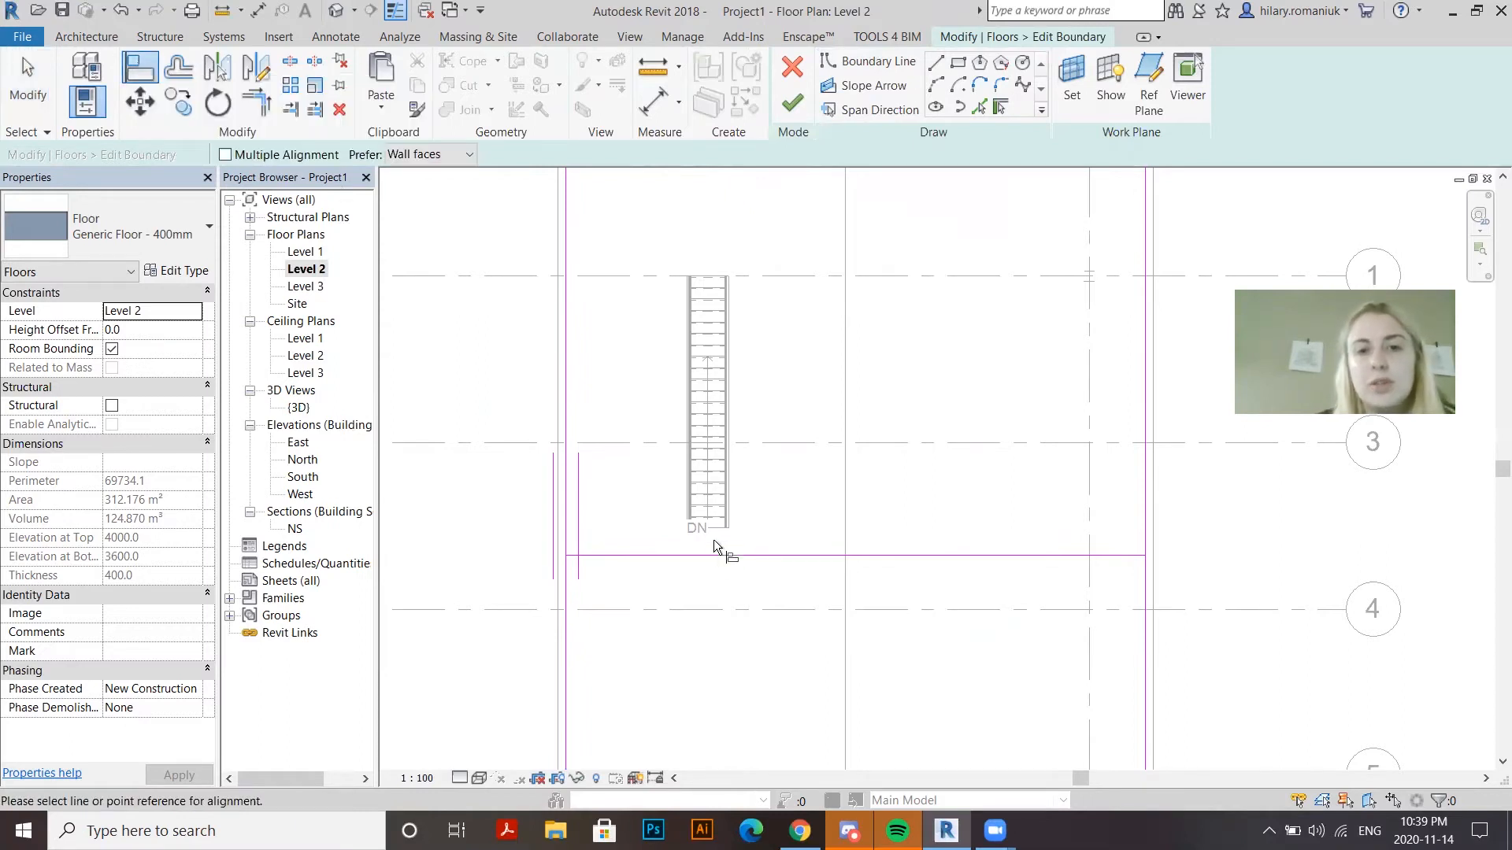
pyautogui.scroll(2, 713, 540)
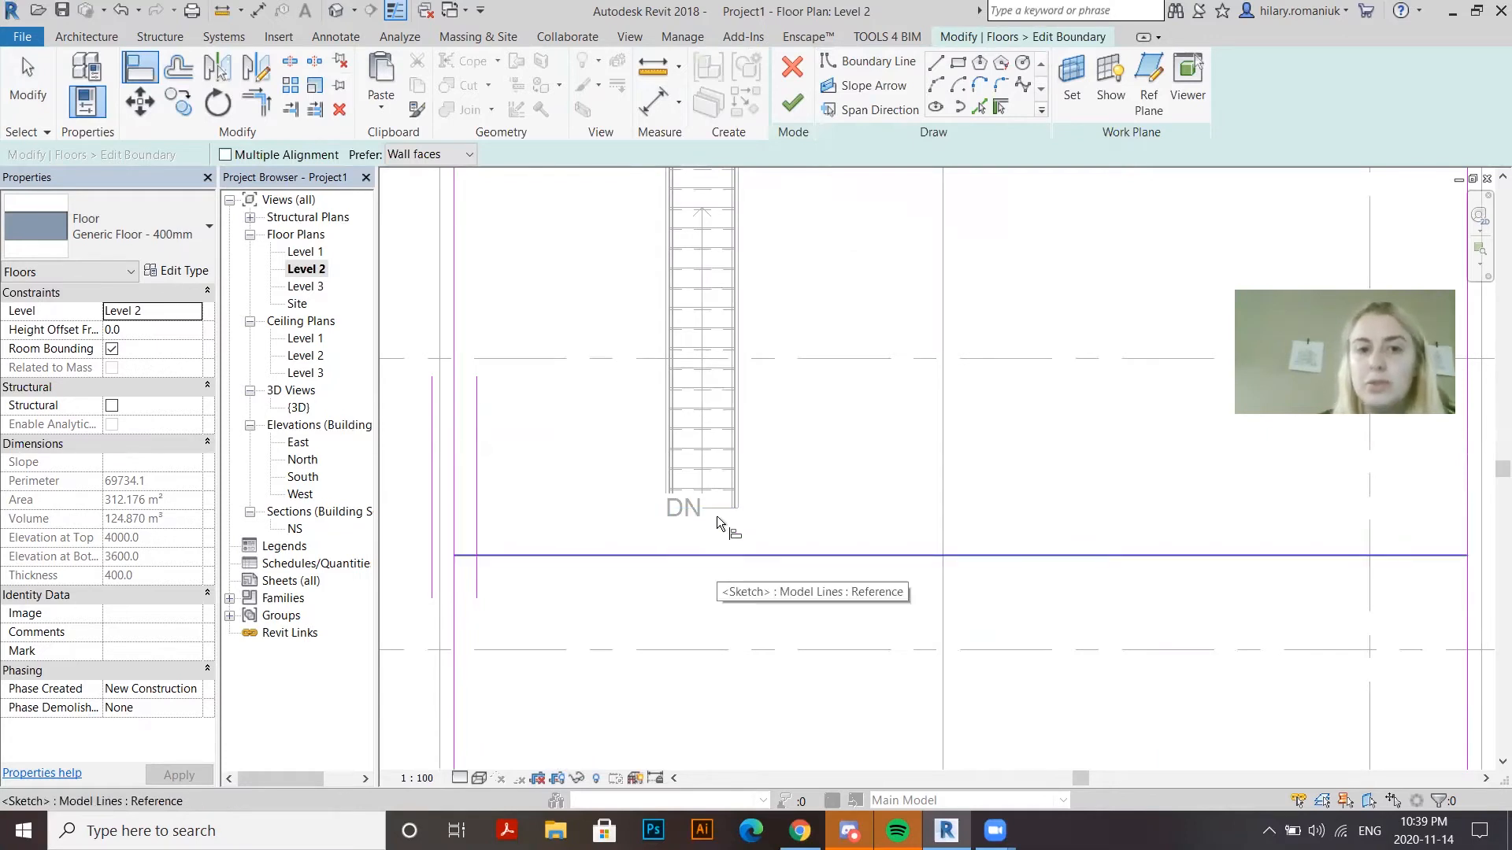
pyautogui.click(717, 510)
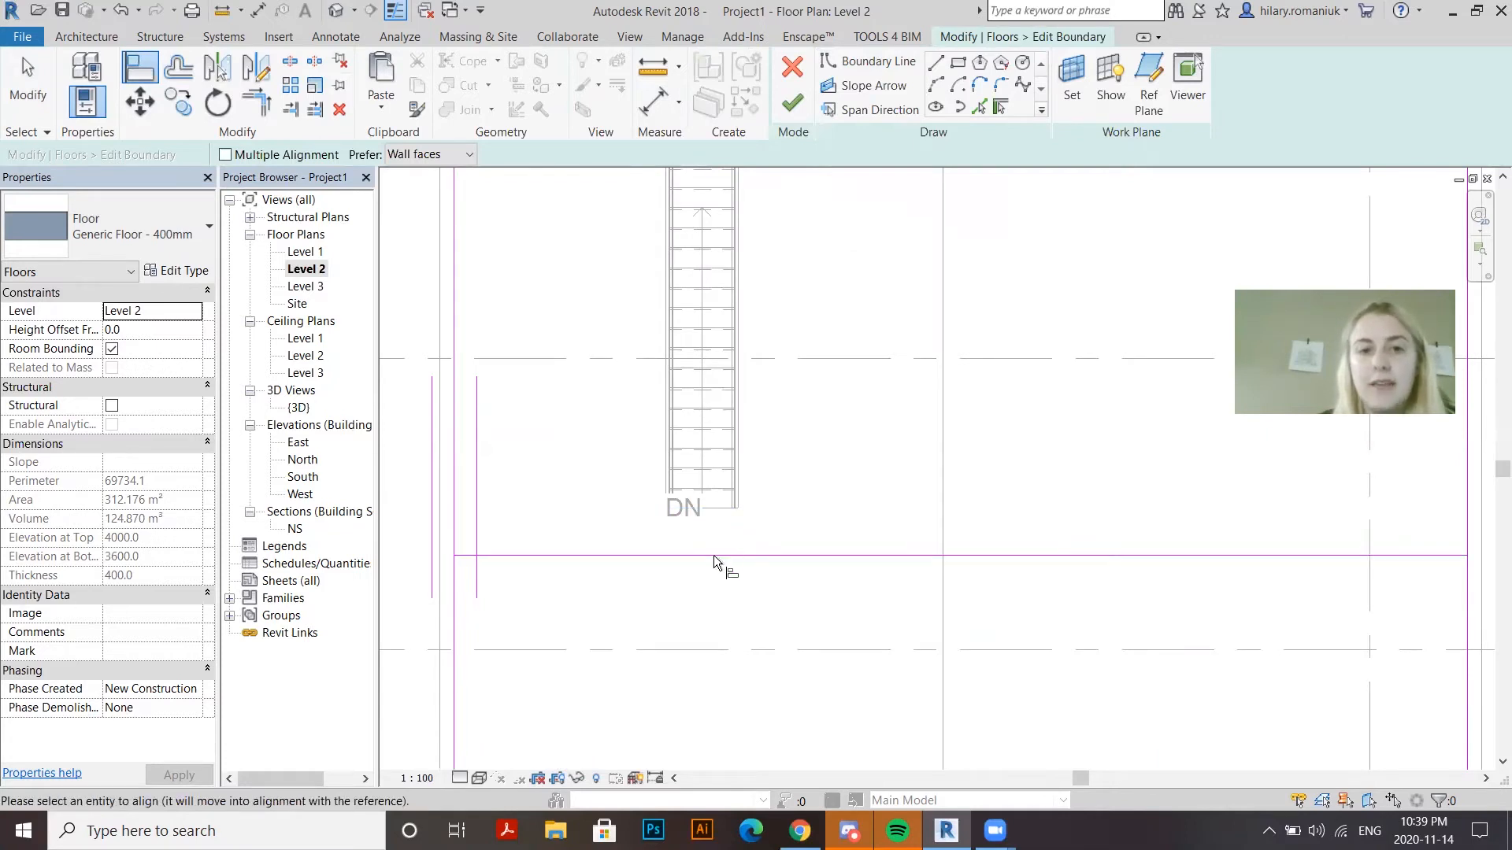
pyautogui.click(713, 555)
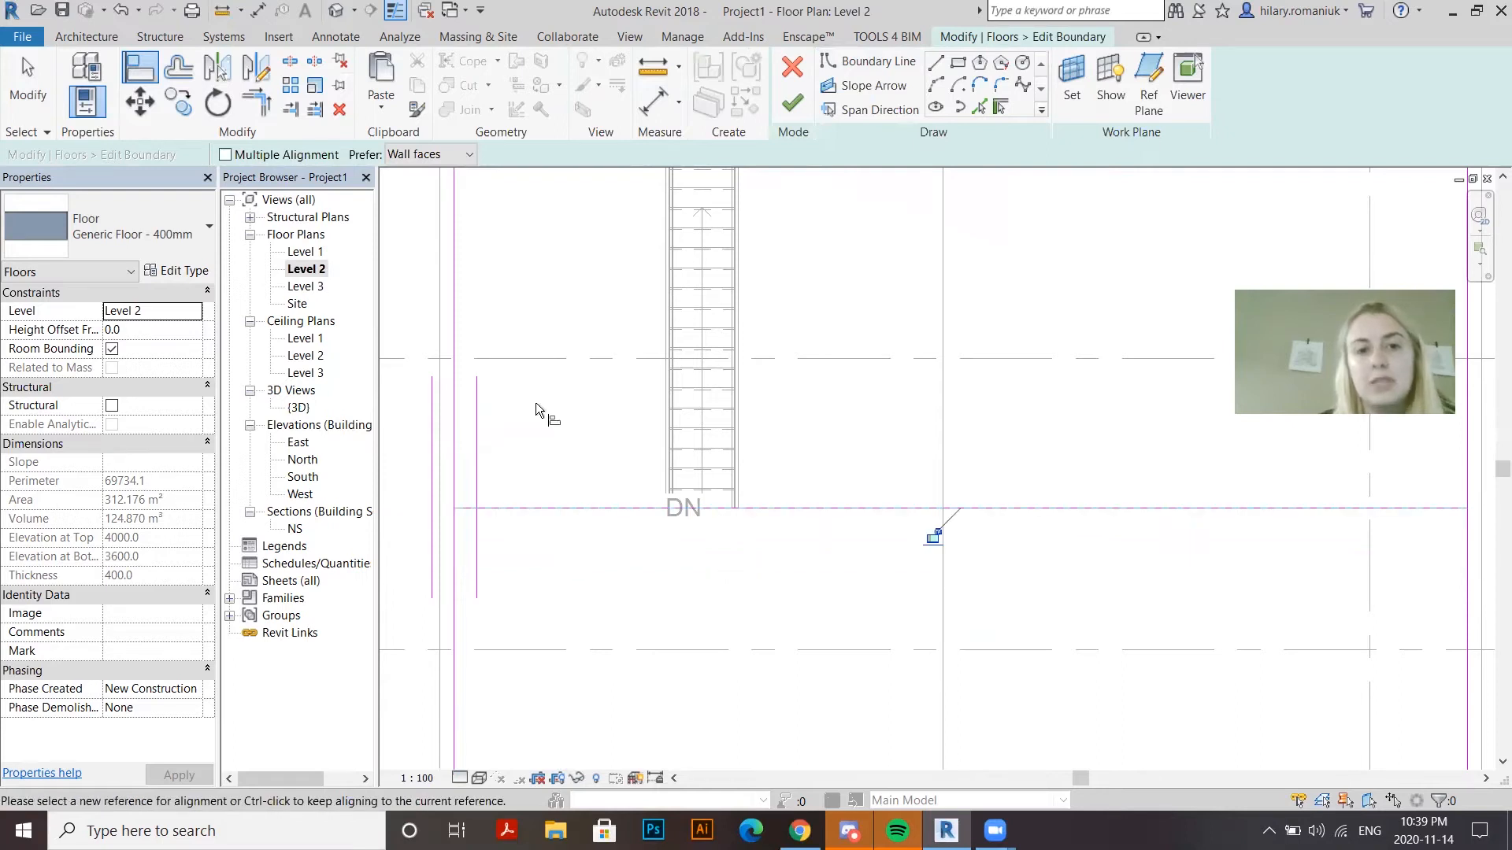
# Trim the floor's side boundary lines to the new line, keeping the rectangular part that spans grids 4 and 5
pyautogui.scroll(-5, 630, 484)
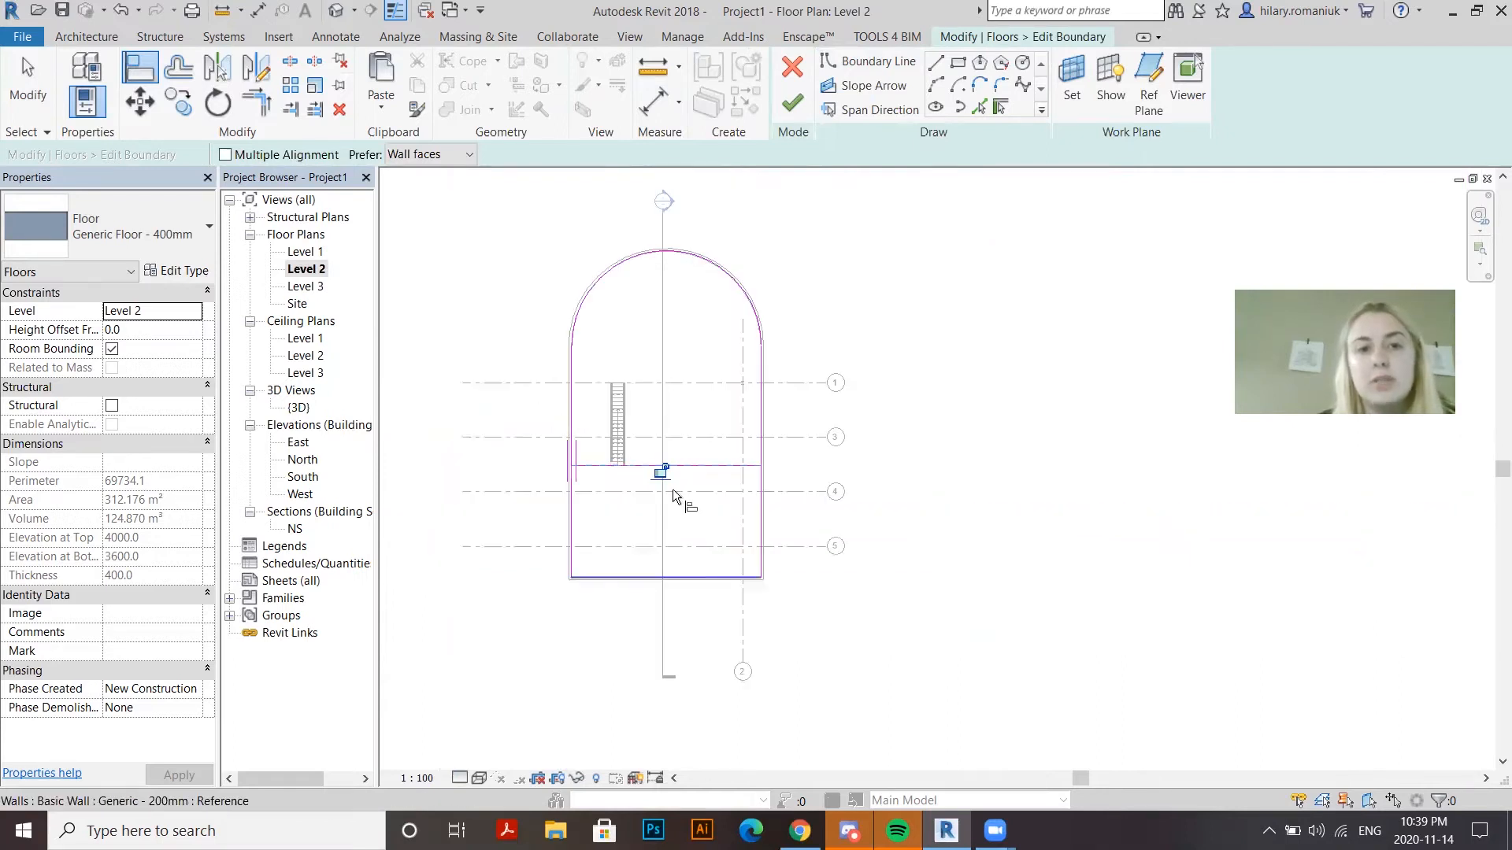
pyautogui.click(255, 103)
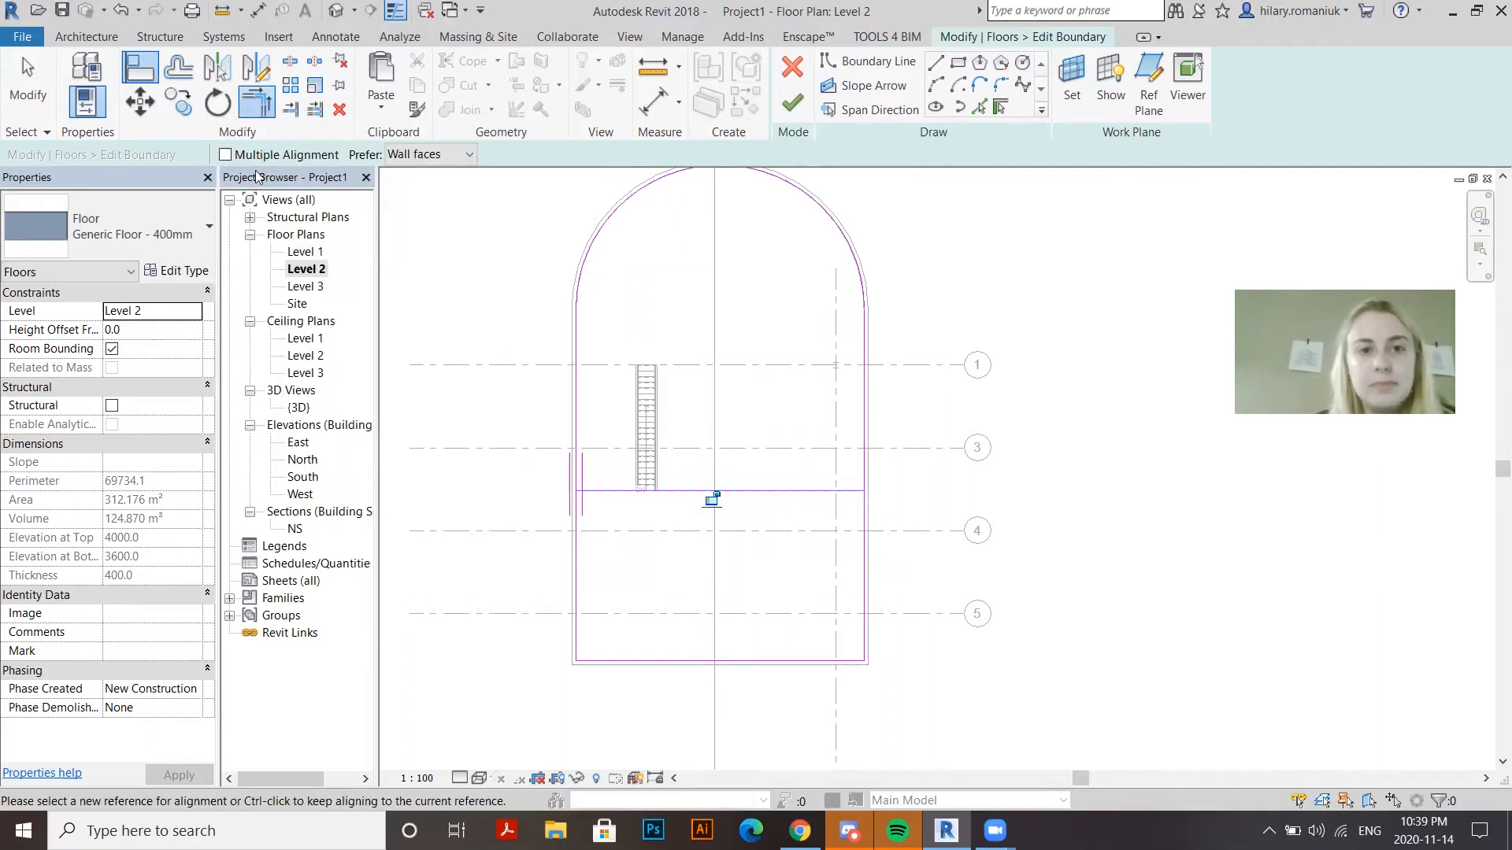
pyautogui.click(608, 486)
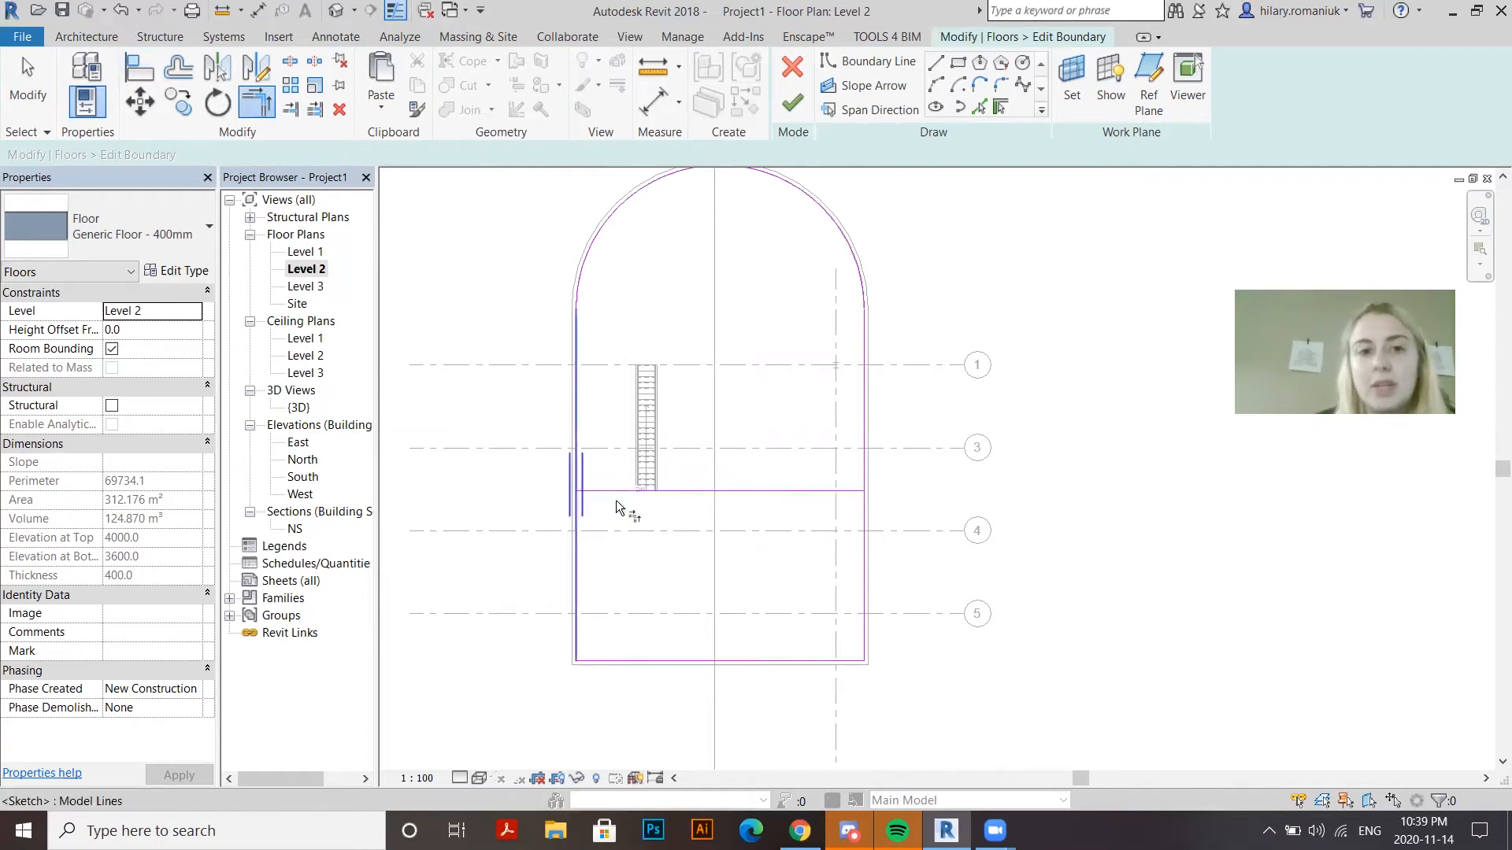
pyautogui.click(612, 490)
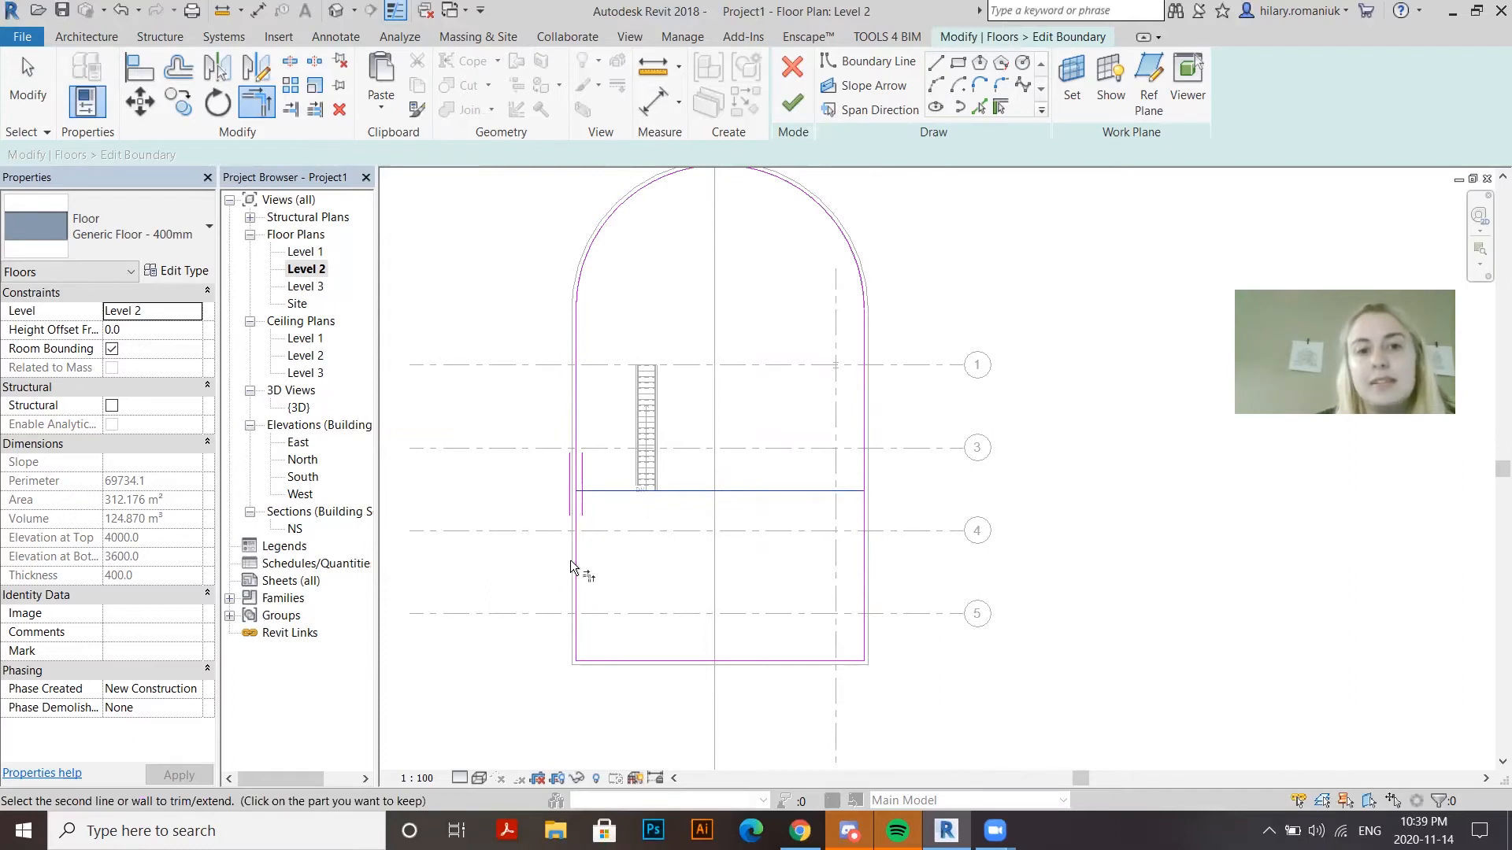
pyautogui.click(570, 560)
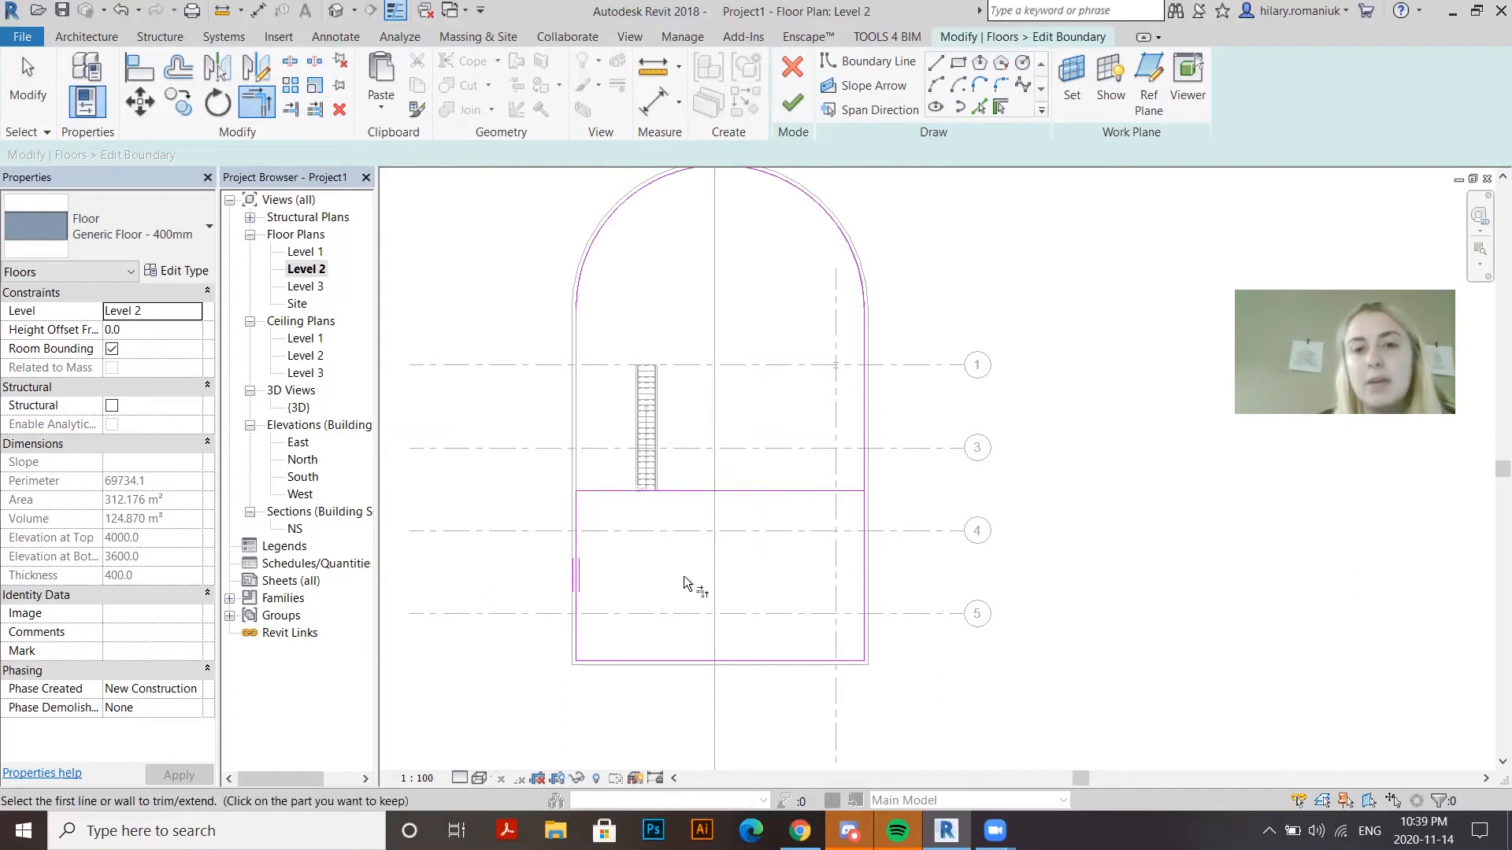
pyautogui.click(823, 491)
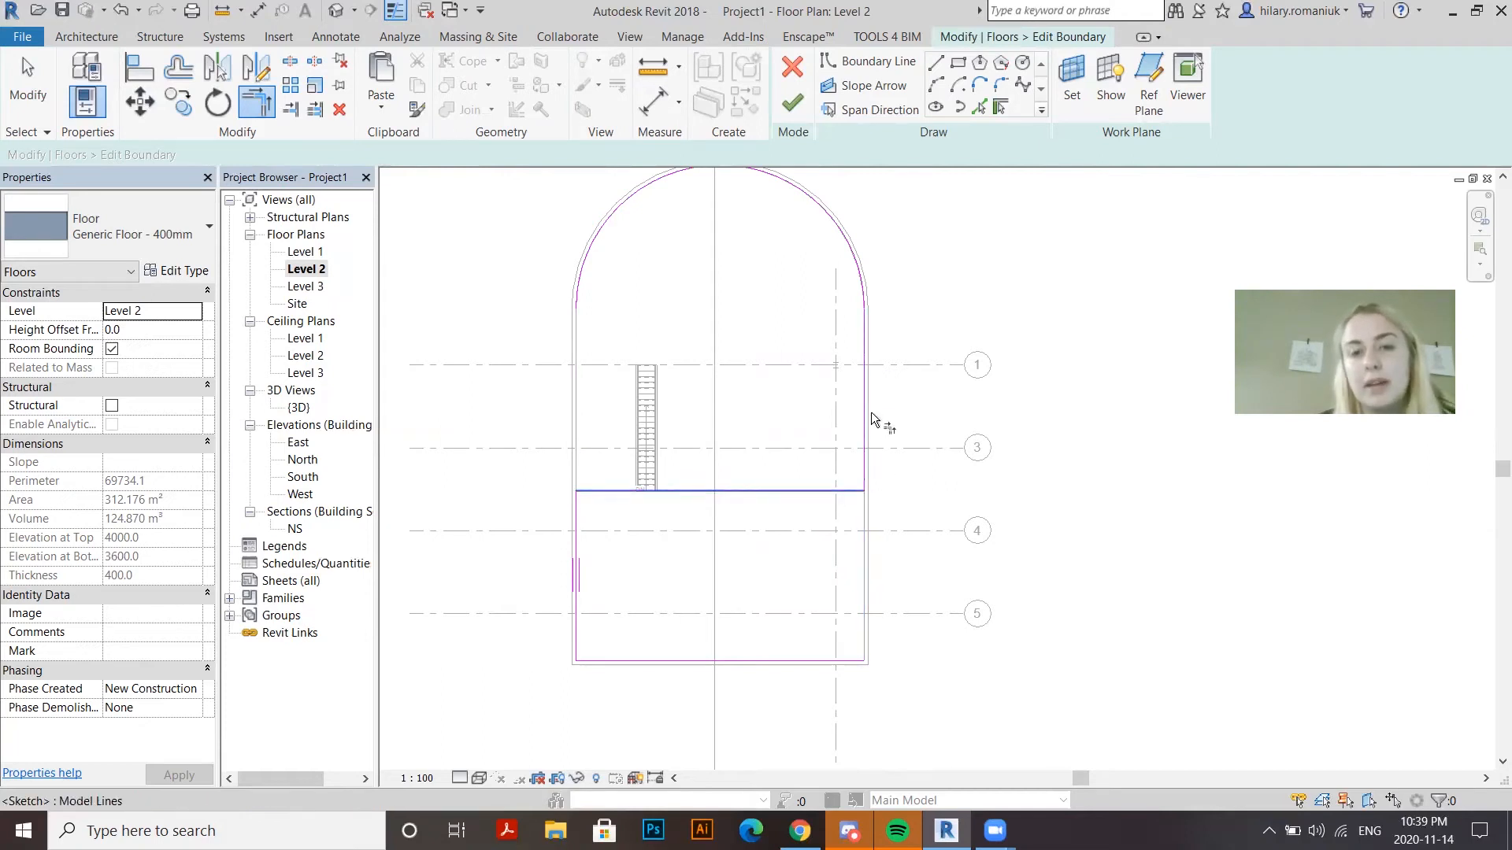
pyautogui.click(867, 457)
pyautogui.click(819, 660)
pyautogui.click(866, 539)
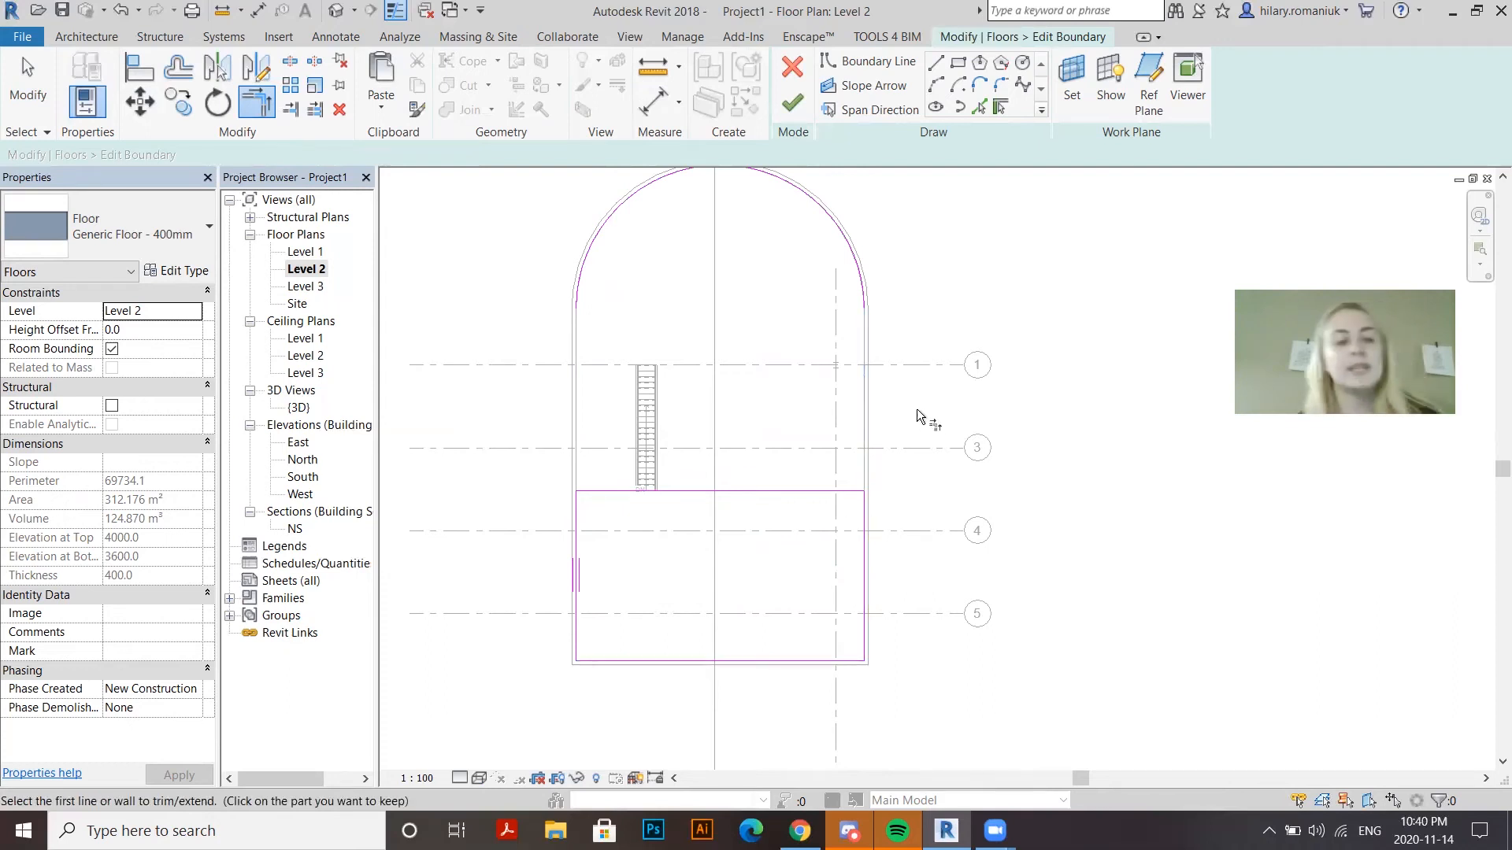
pyautogui.press('Escape')
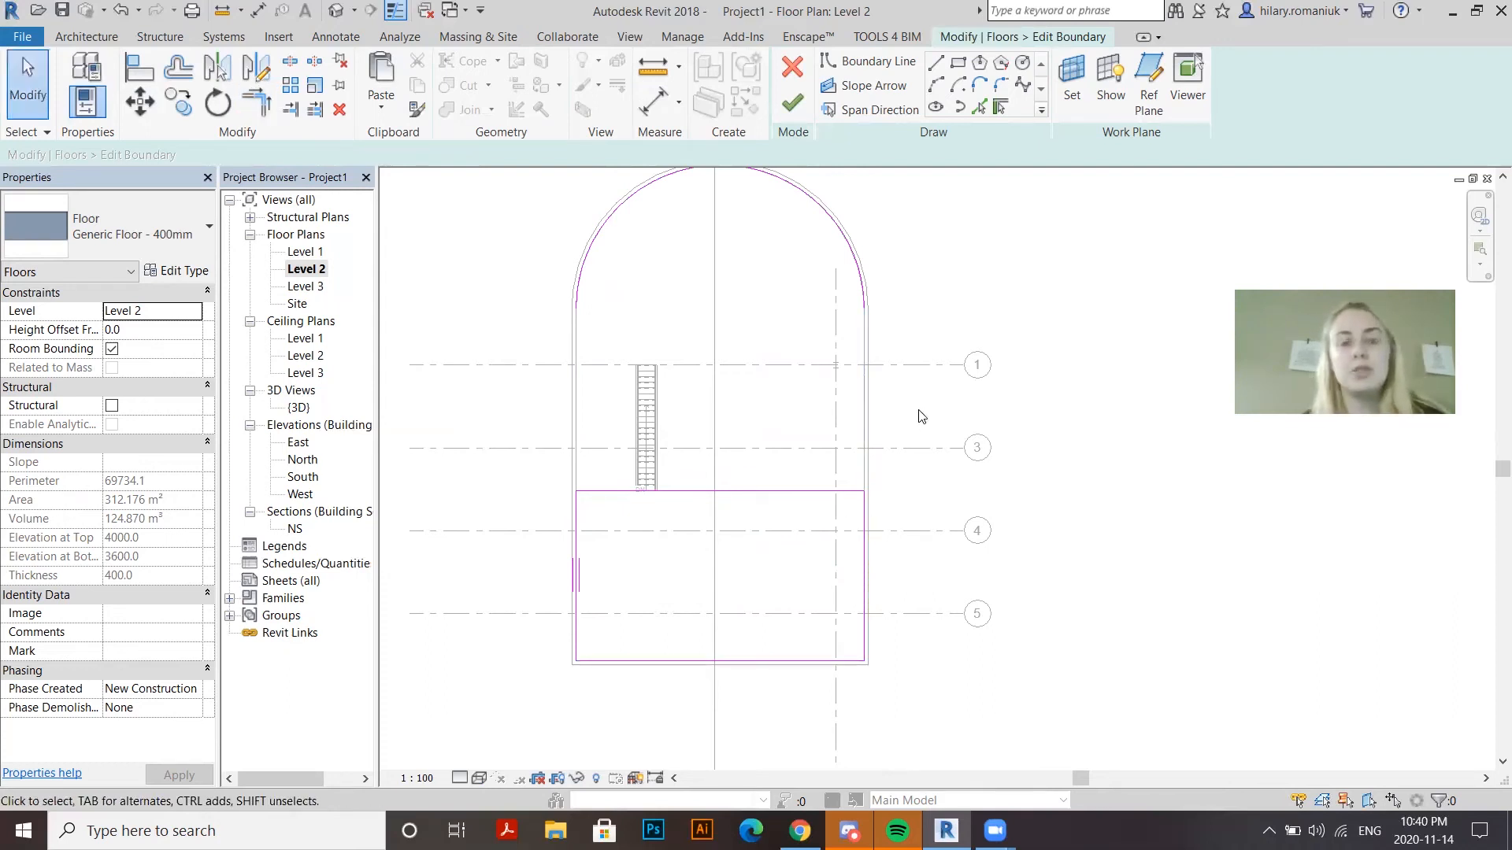
# Delete the leftover arc, finish the Level 2 floor boundary, and agree to join and cut the overlapping walls
pyautogui.click(856, 266)
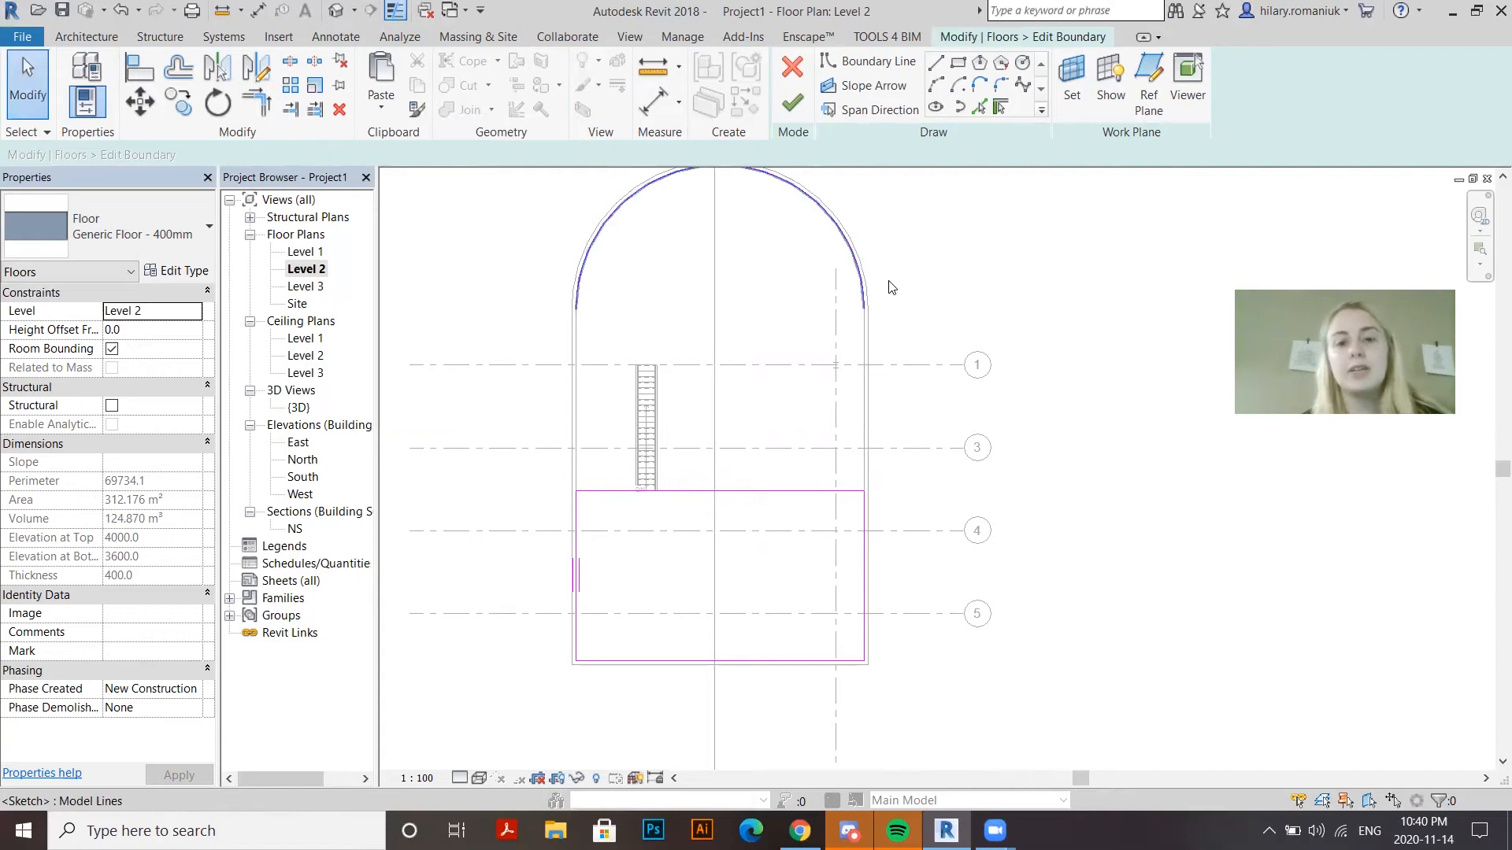
pyautogui.press('Delete')
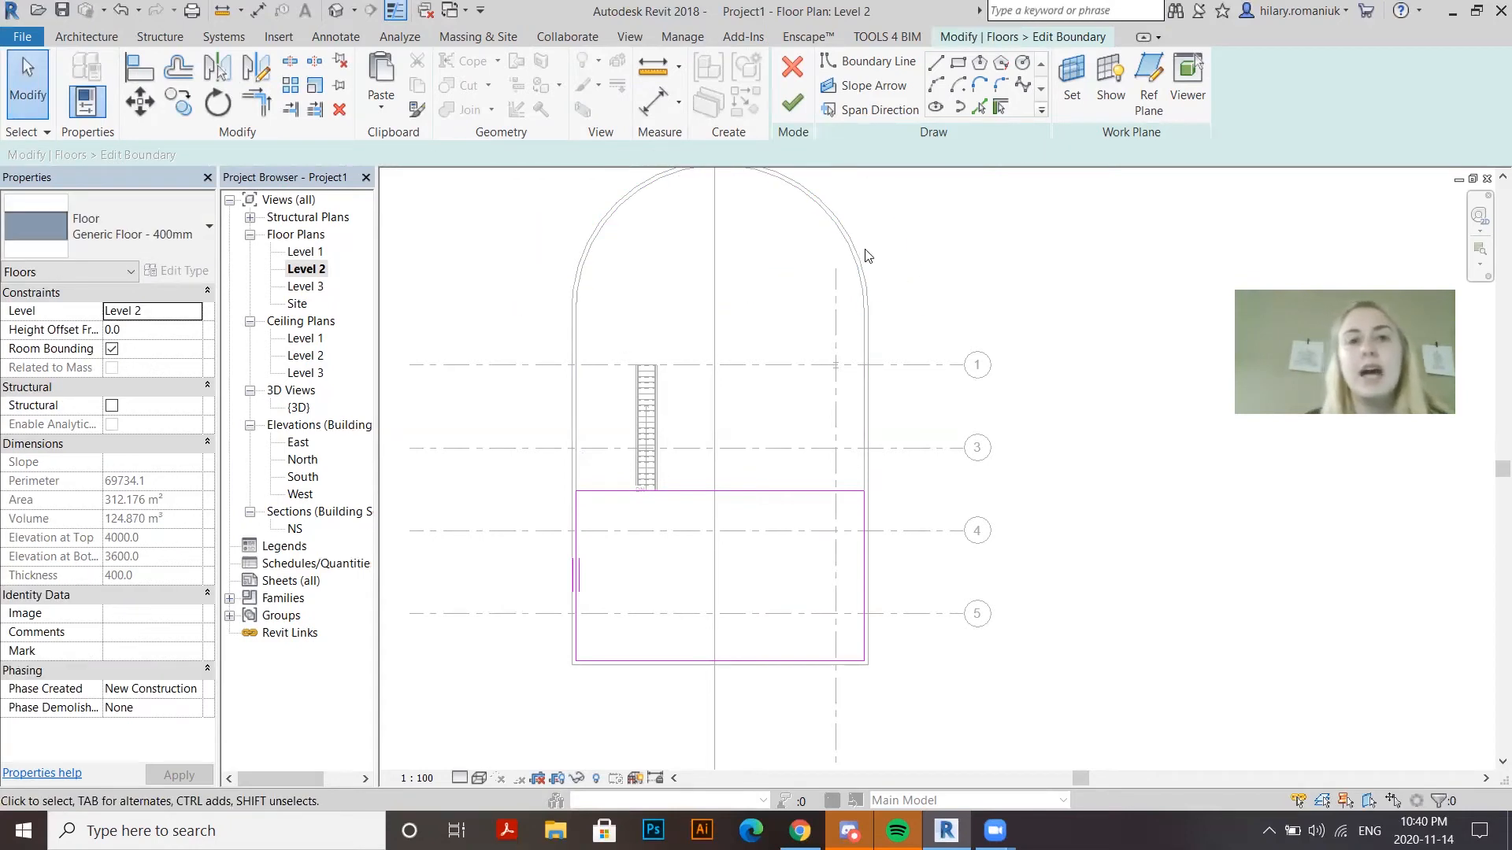
pyautogui.click(788, 110)
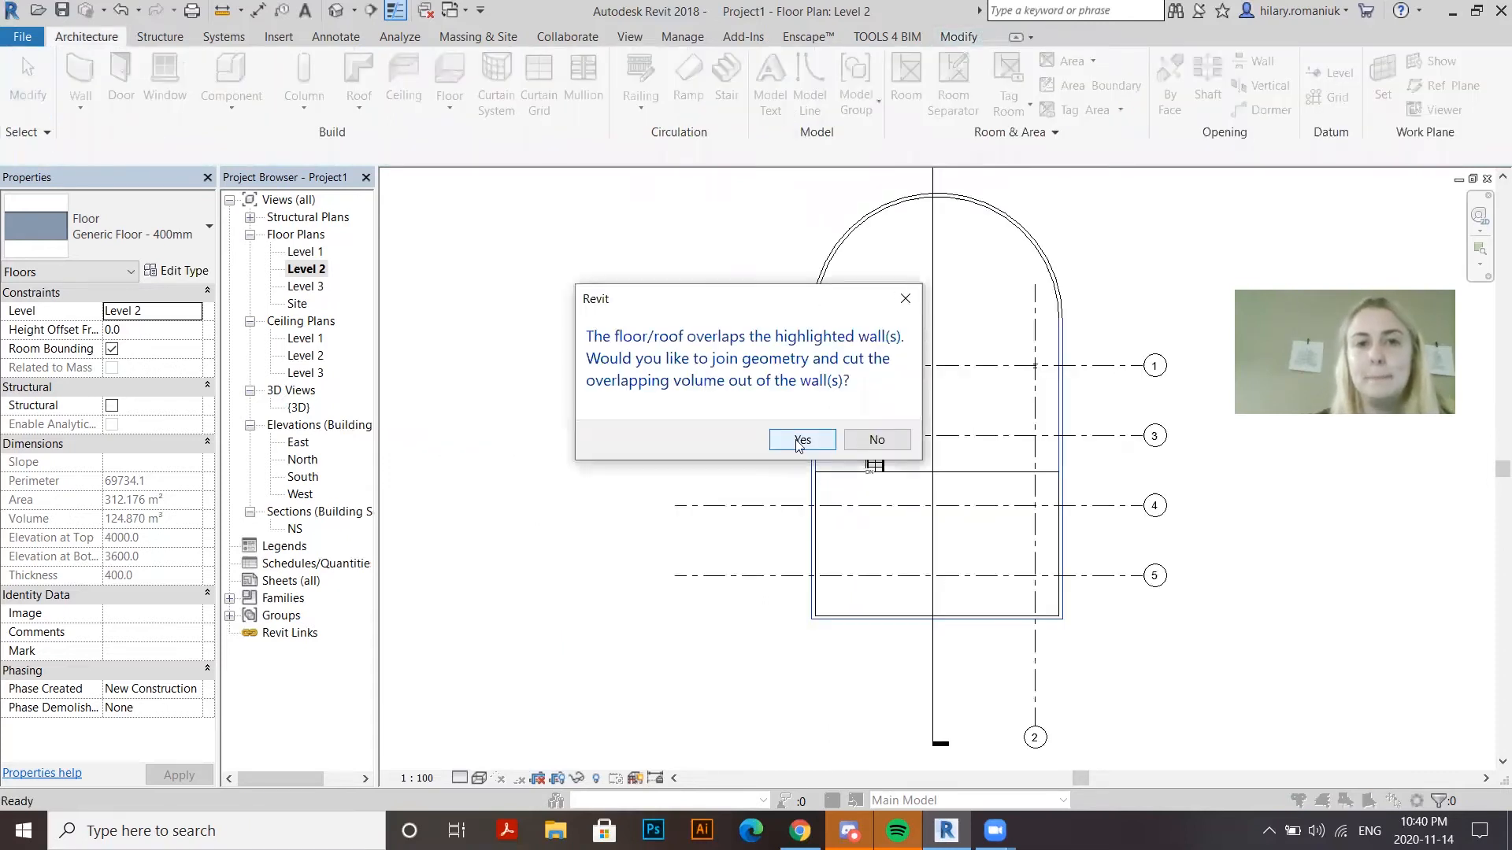
pyautogui.click(801, 440)
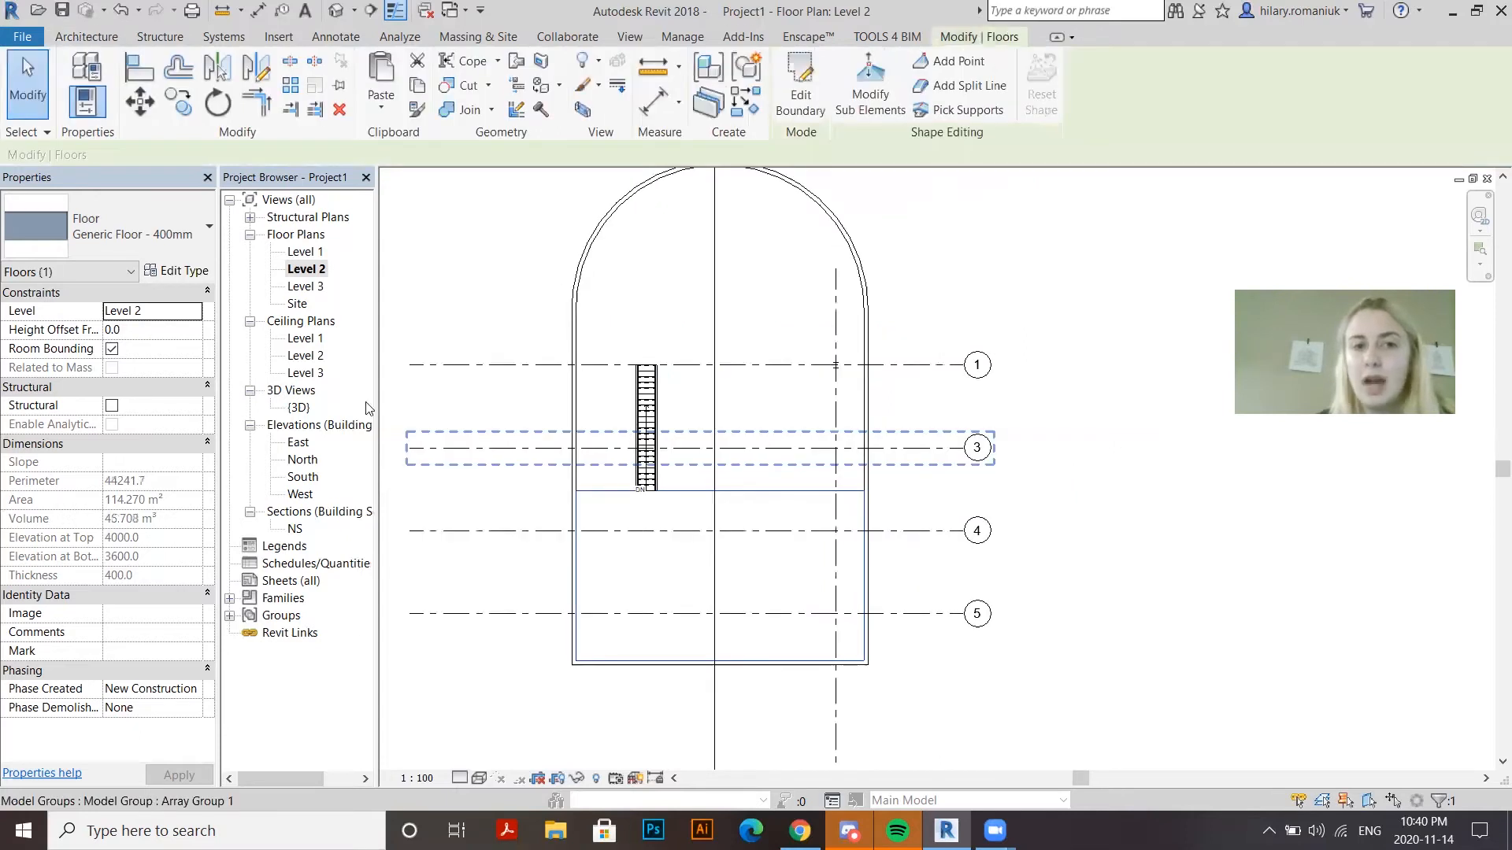
# Open the 3D view and set its visual style to Shaded
pyautogui.doubleClick(297, 409)
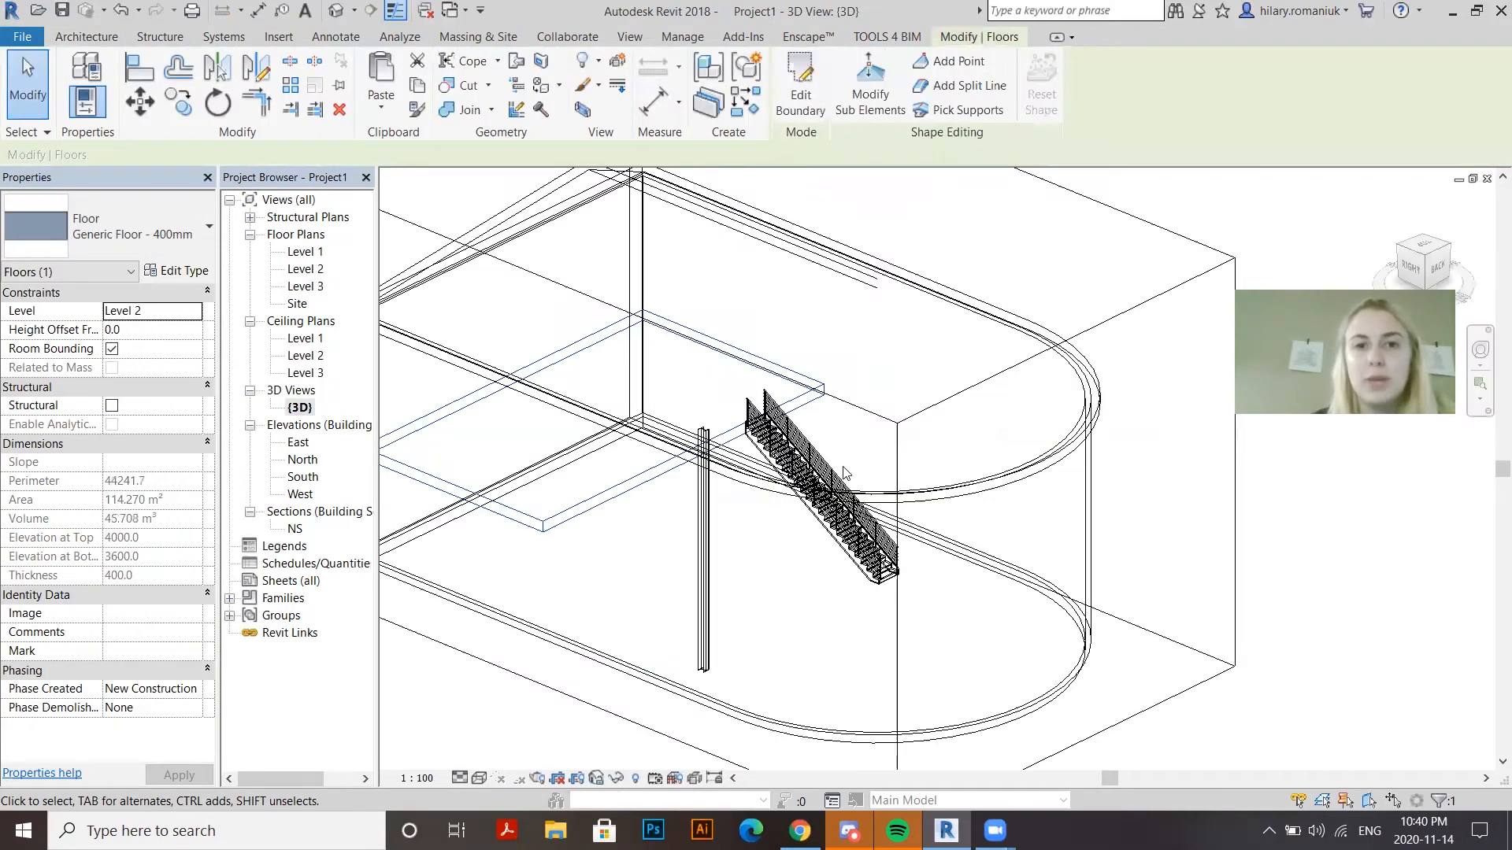
pyautogui.scroll(-2, 797, 459)
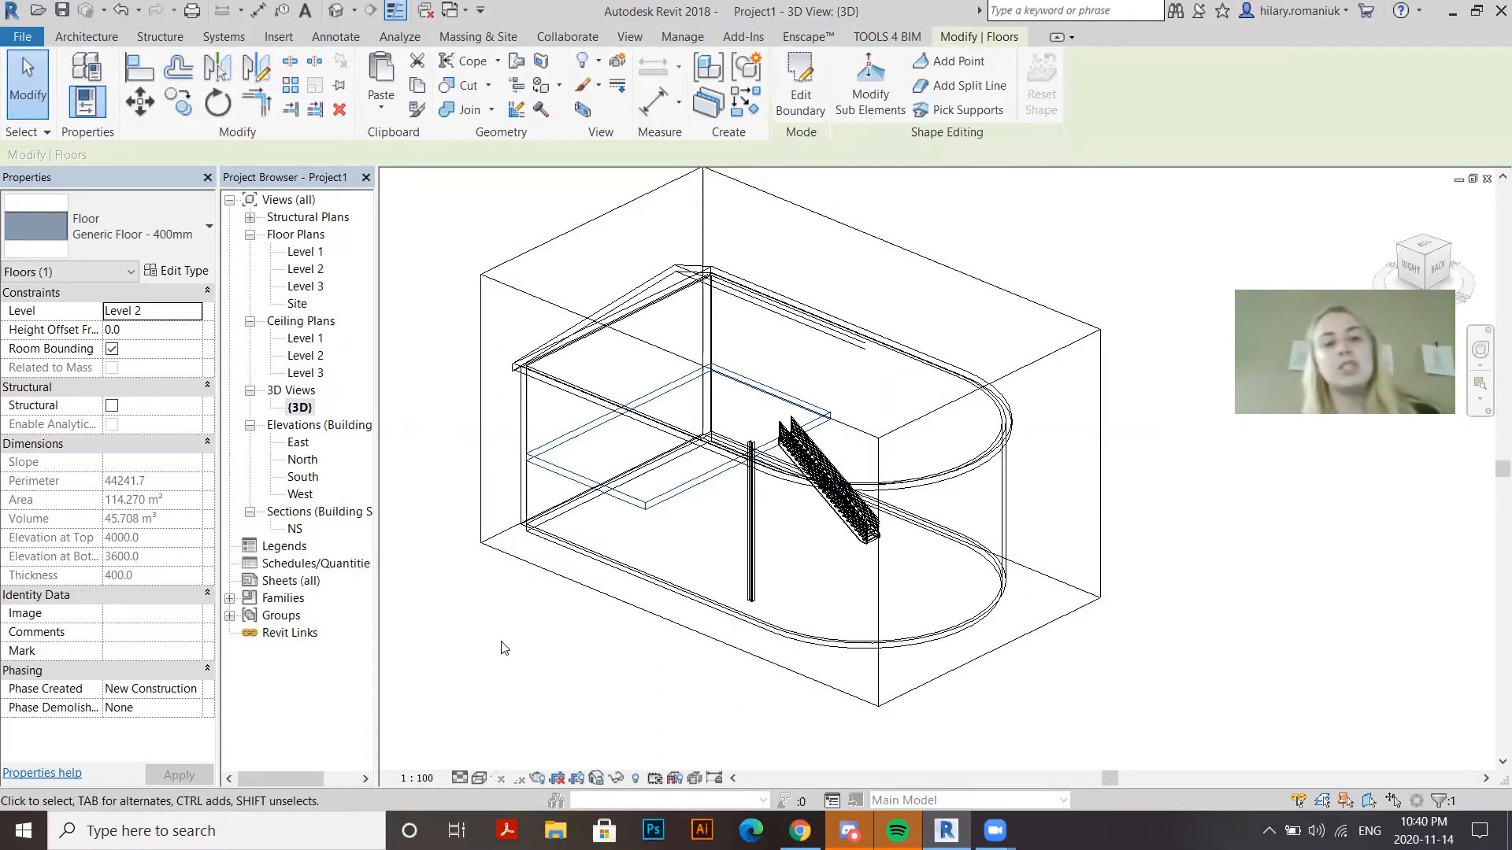
pyautogui.click(481, 778)
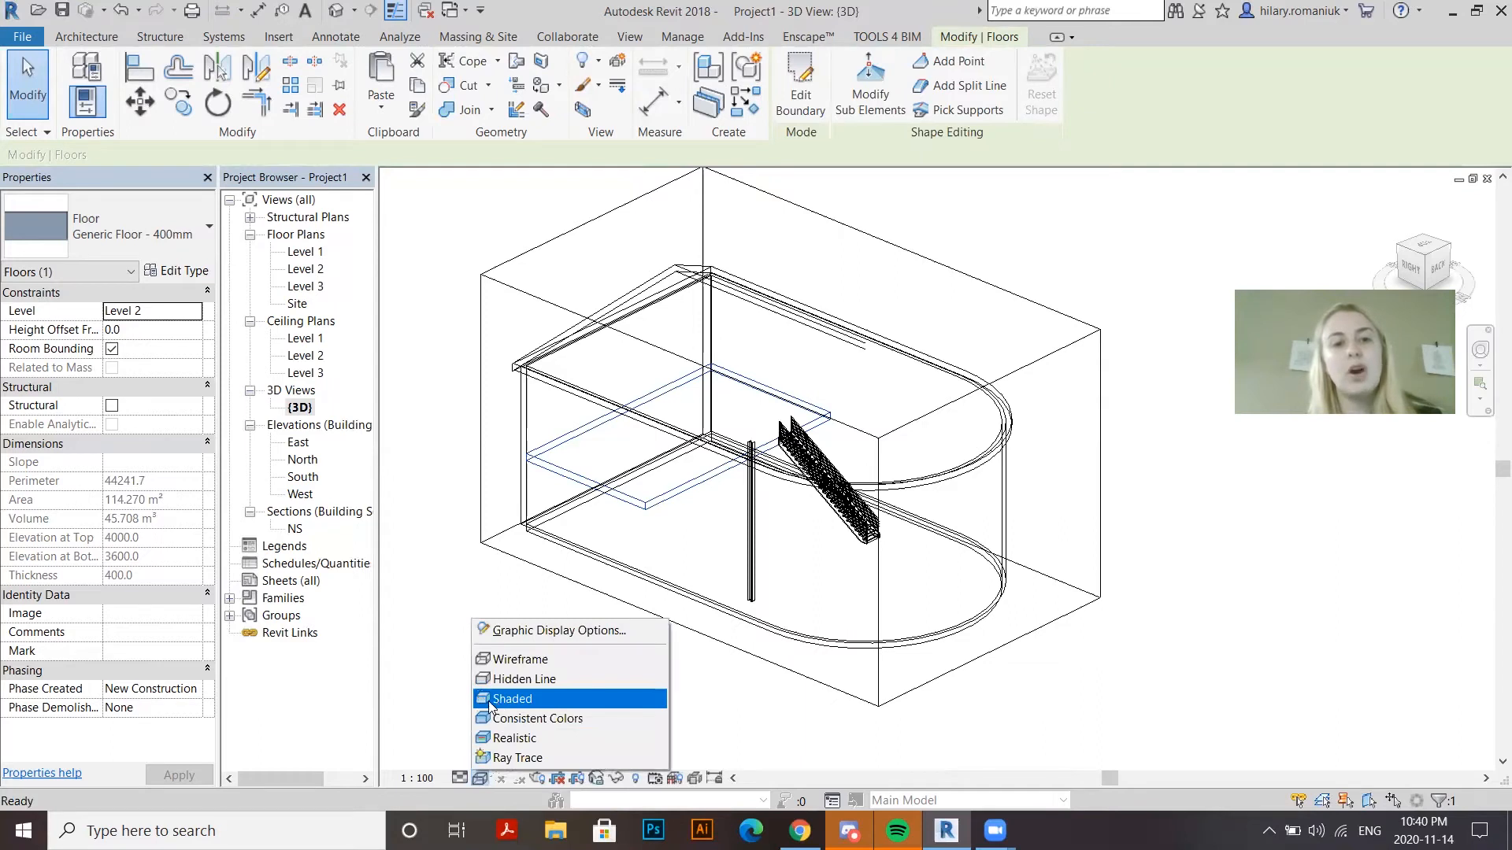
pyautogui.click(450, 702)
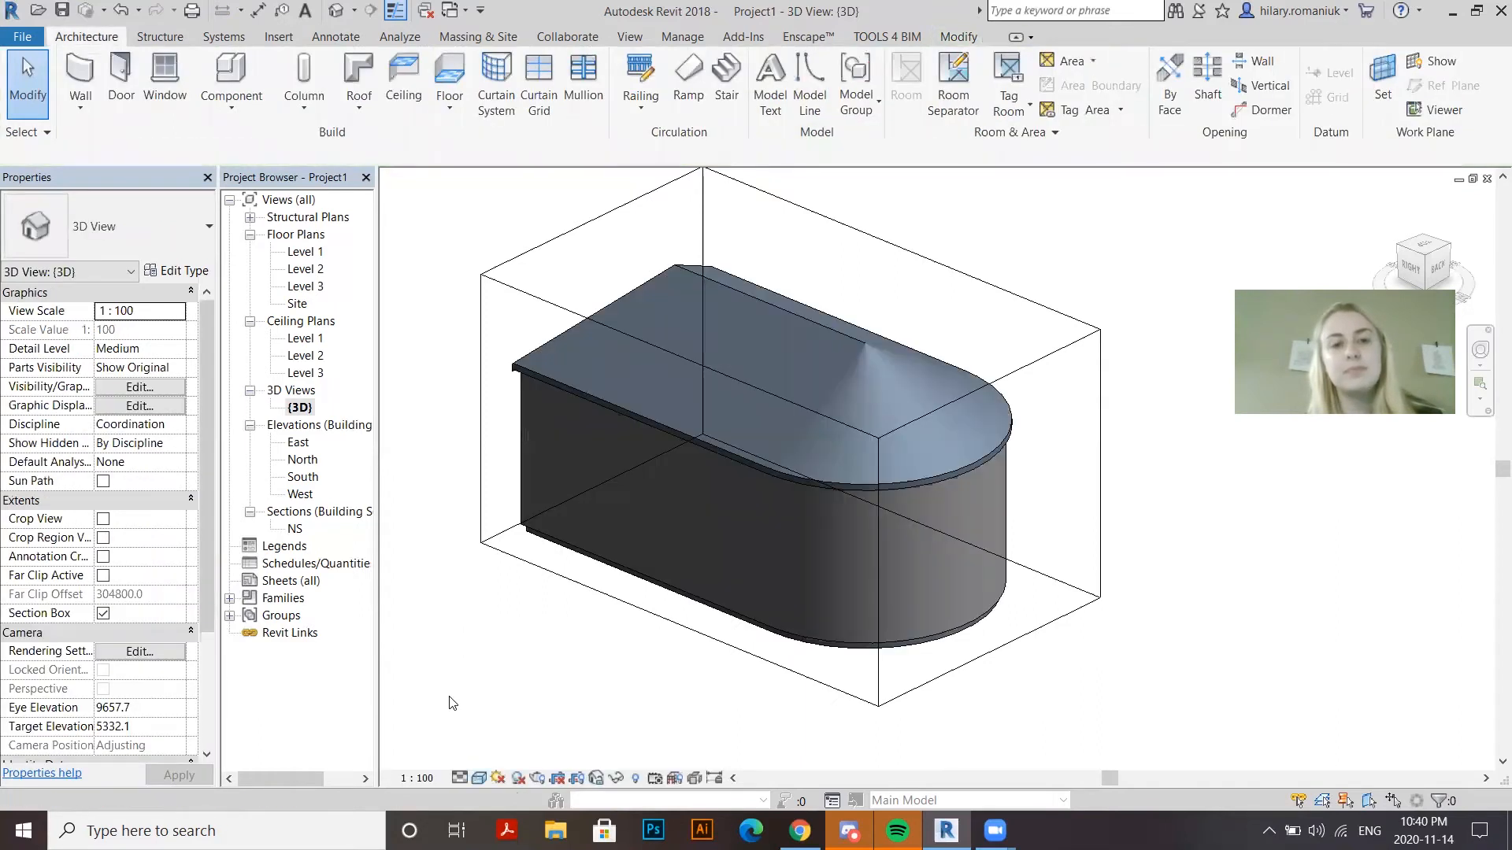
# Toggle the 3D view between the Wireframe and Shaded visual styles, ending on Shaded
pyautogui.click(478, 778)
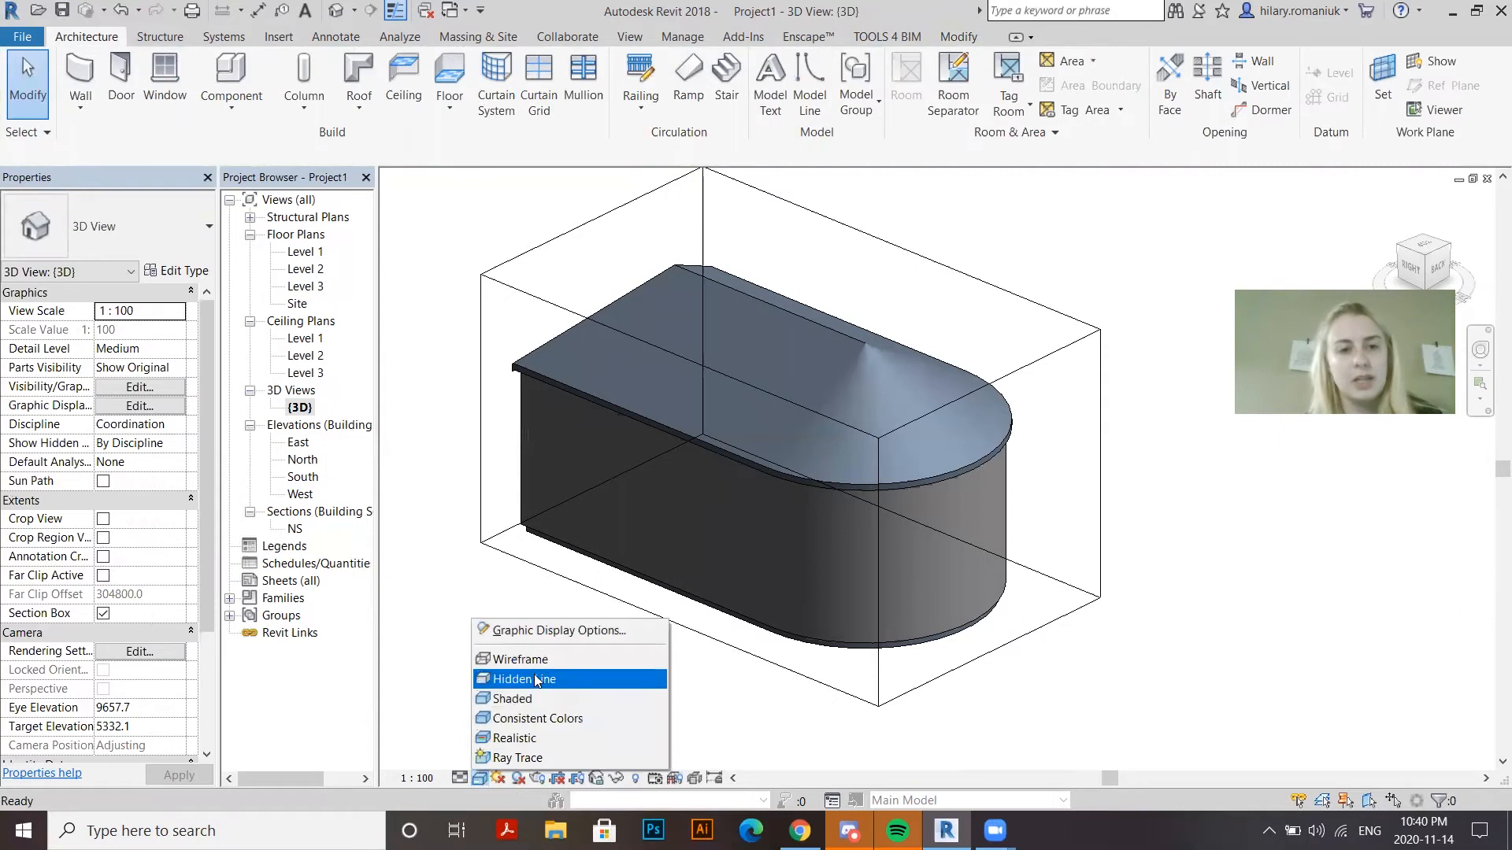
pyautogui.click(692, 740)
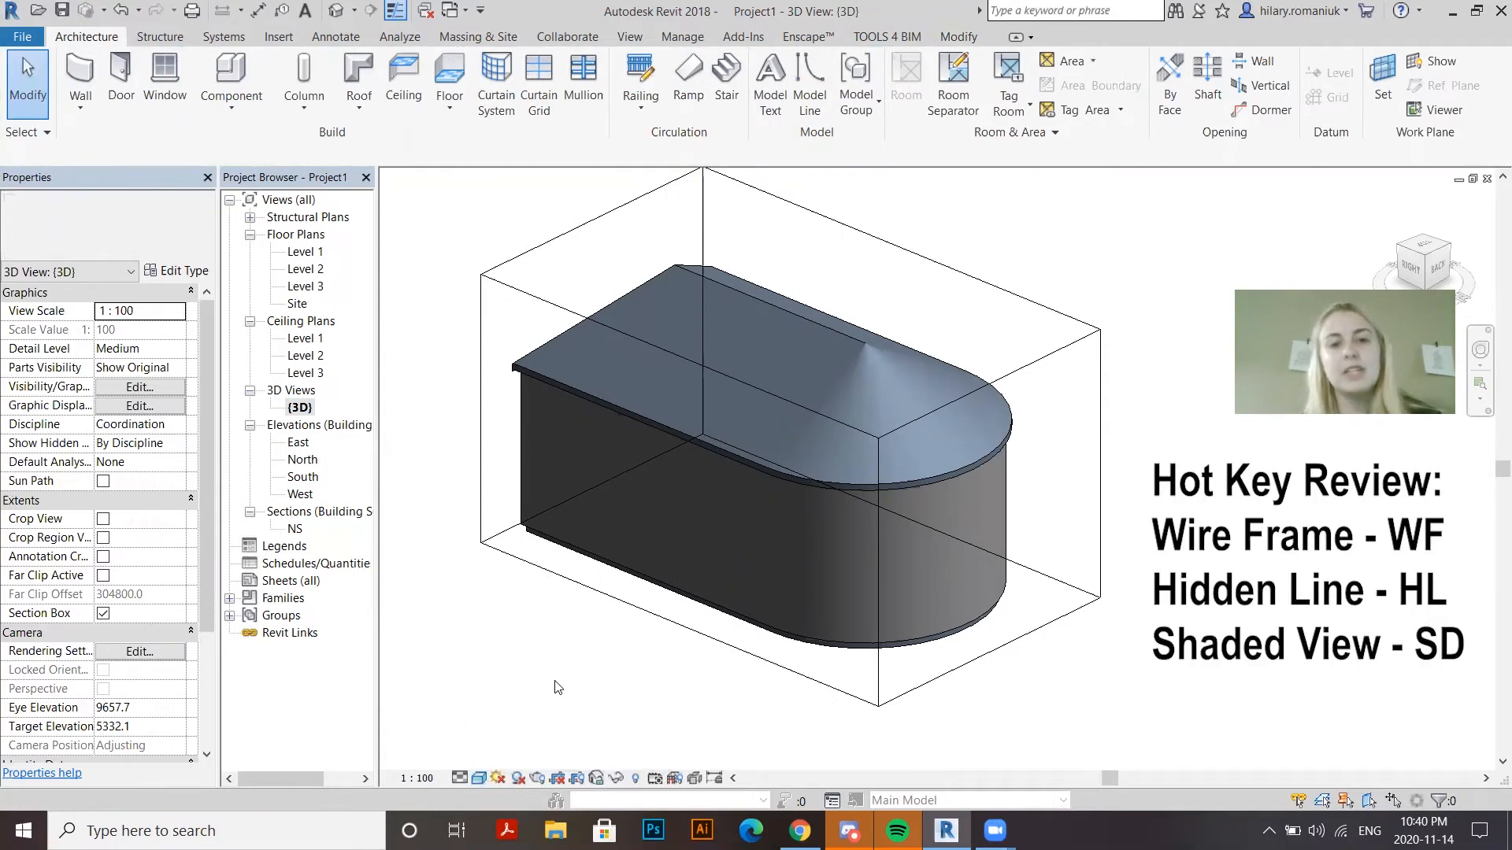
pyautogui.press('w')
pyautogui.press('f')
pyautogui.press('s')
pyautogui.press('d')
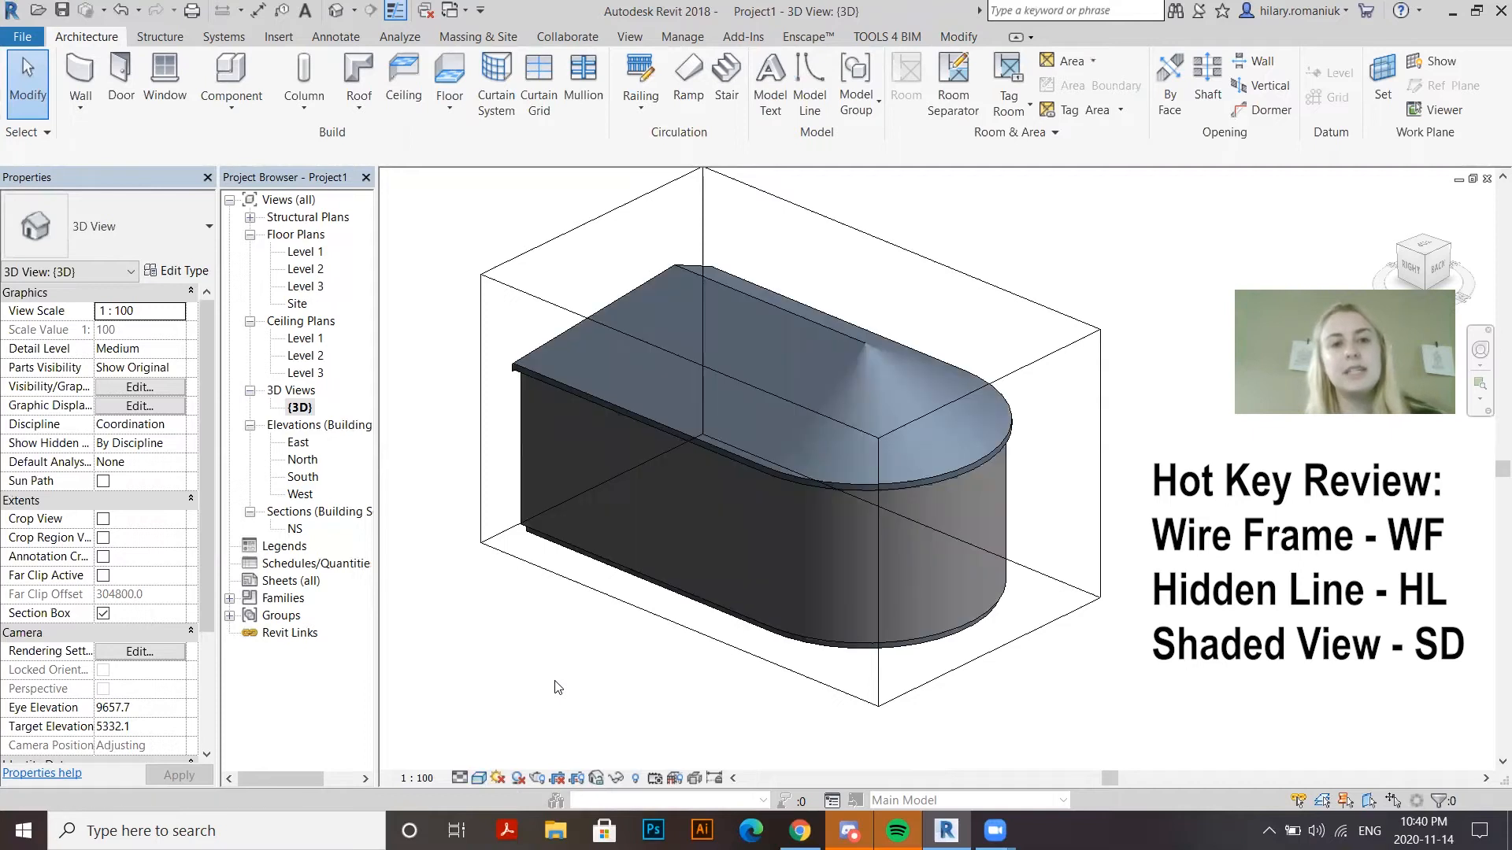
pyautogui.press('w')
pyautogui.press('f')
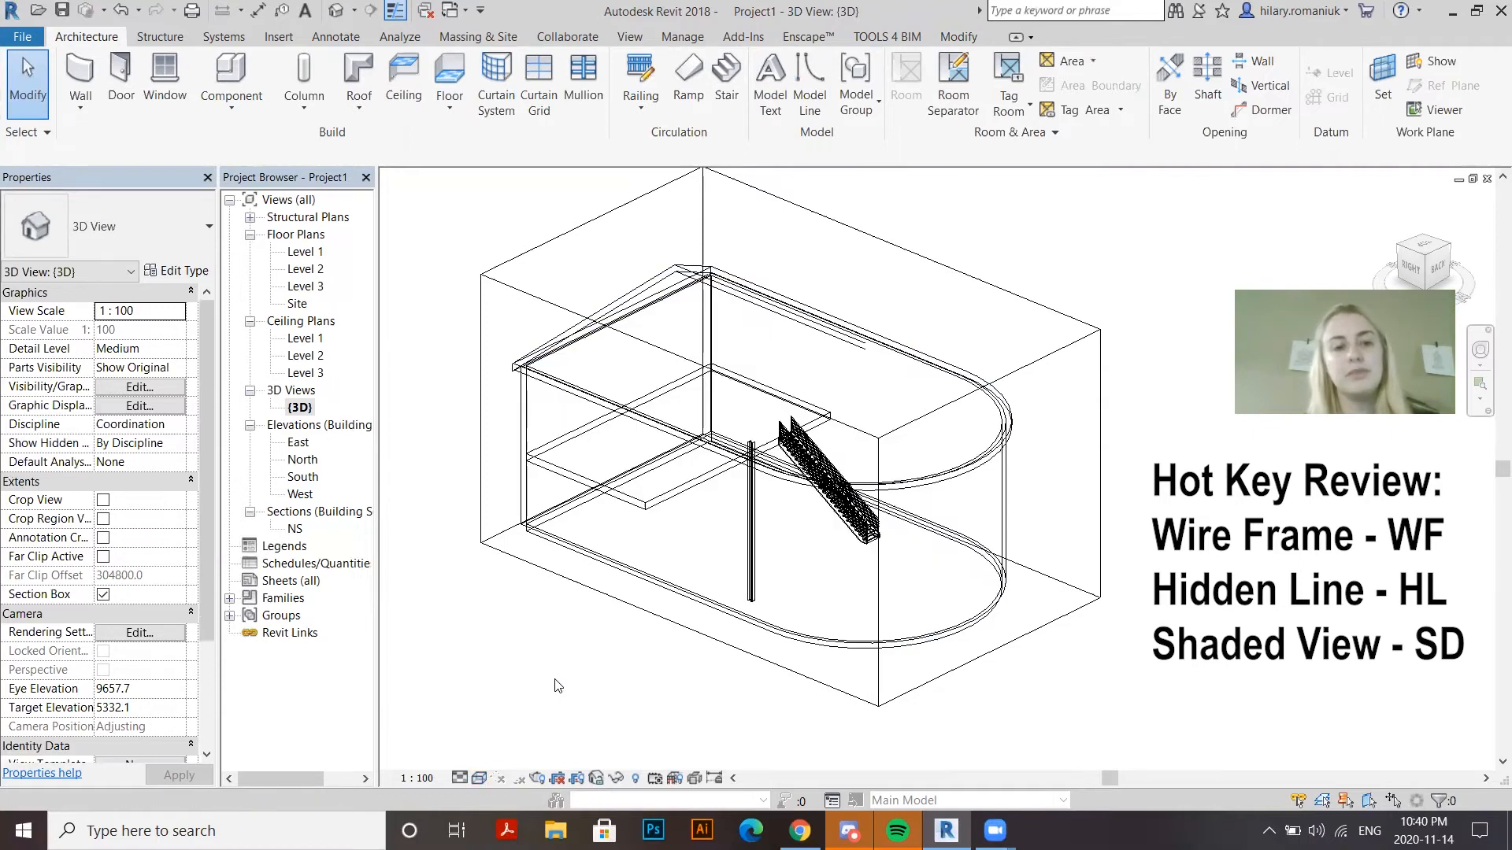
pyautogui.press('s')
pyautogui.press('d')
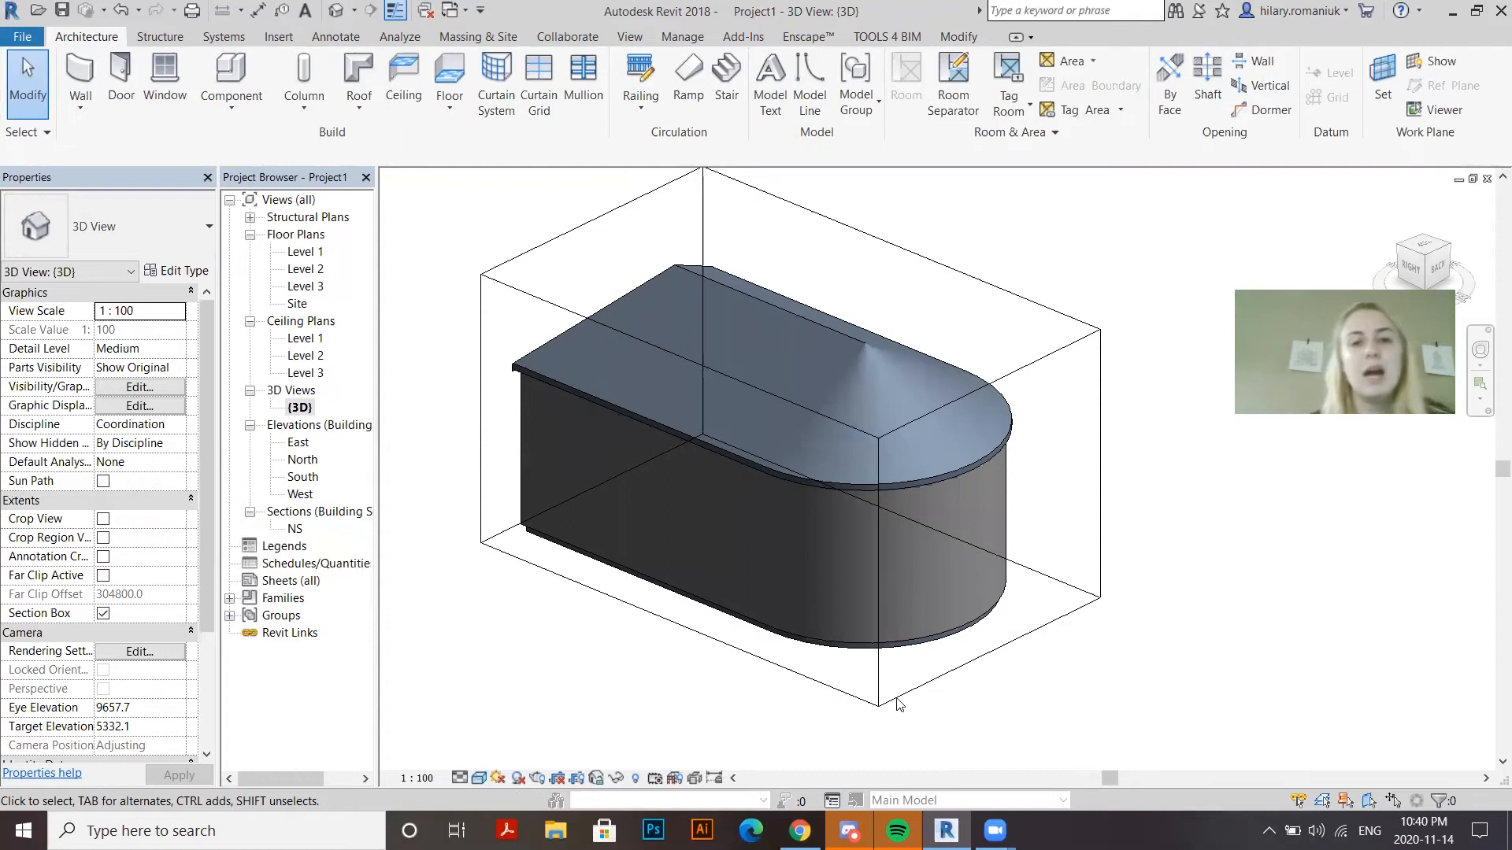
# Pull the section box's long side face inward to cut the building open, and inspect the shortened floor and stair
pyautogui.click(880, 701)
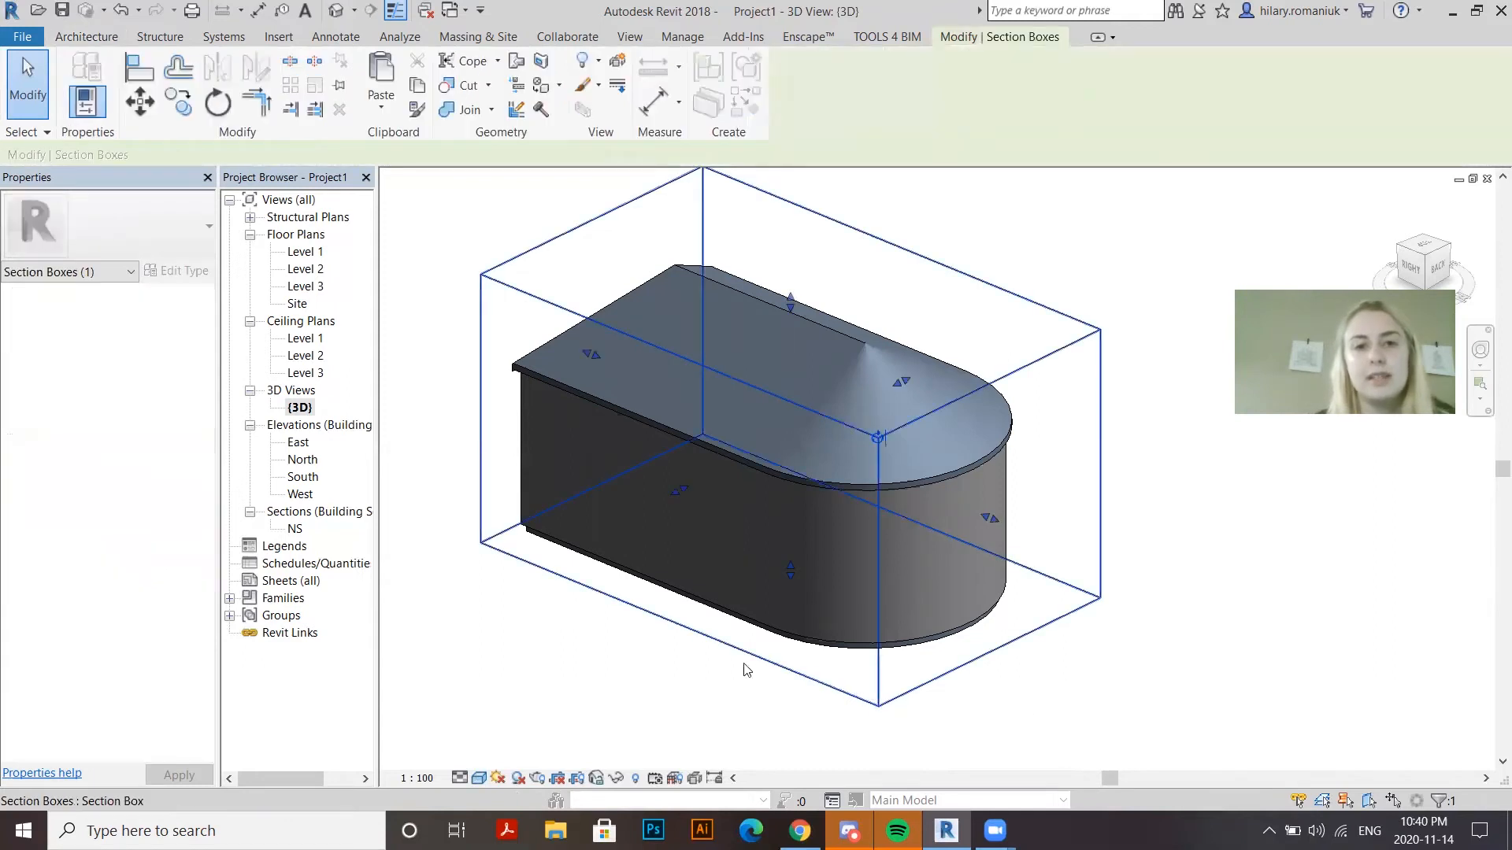
pyautogui.moveTo(682, 490); pyautogui.dragTo(746, 463)
pyautogui.scroll(3, 688, 496)
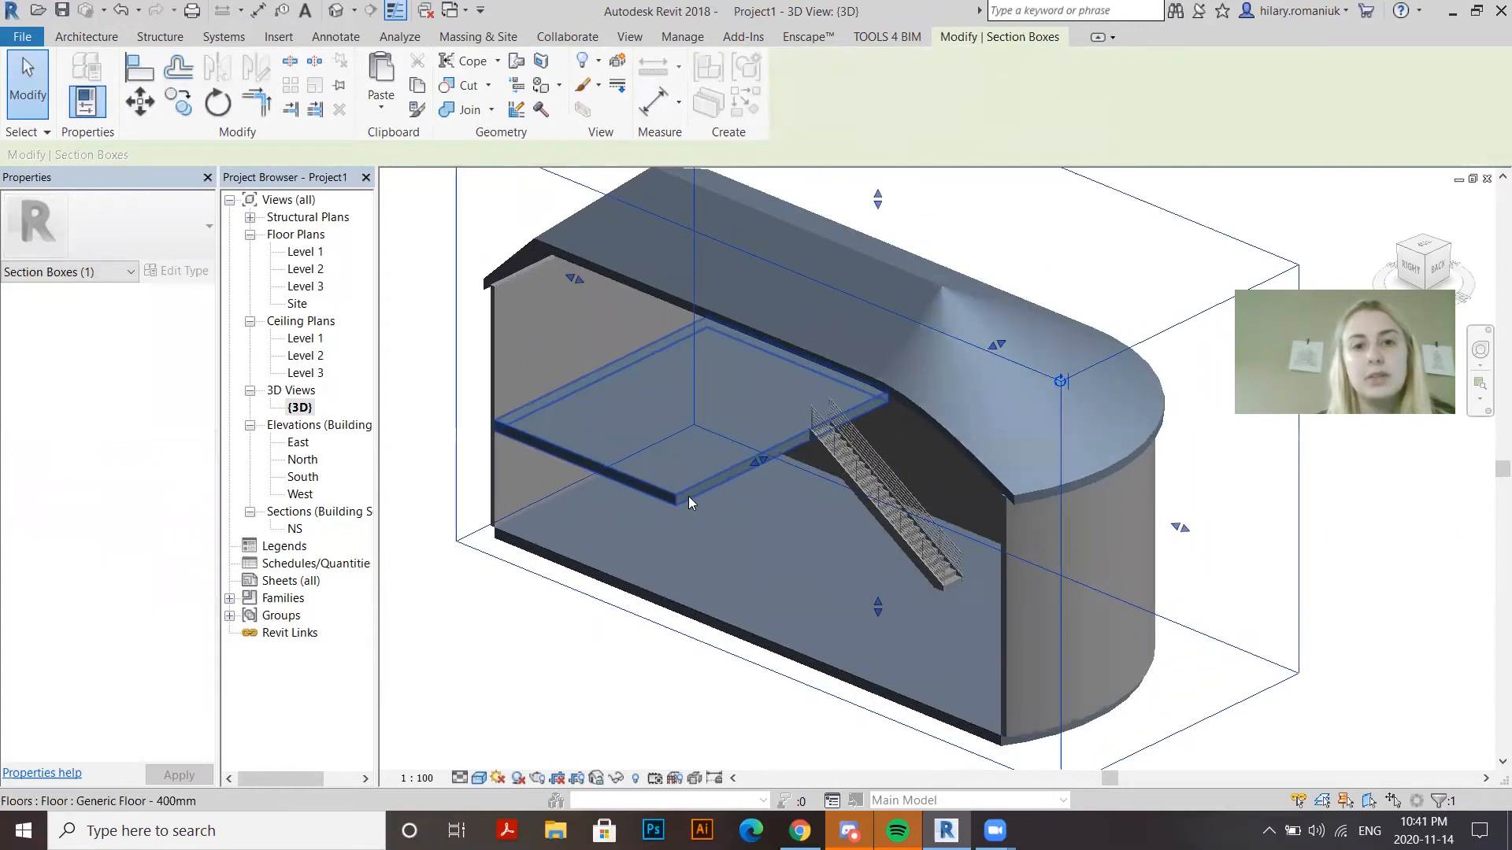
pyautogui.scroll(-2, 539, 535)
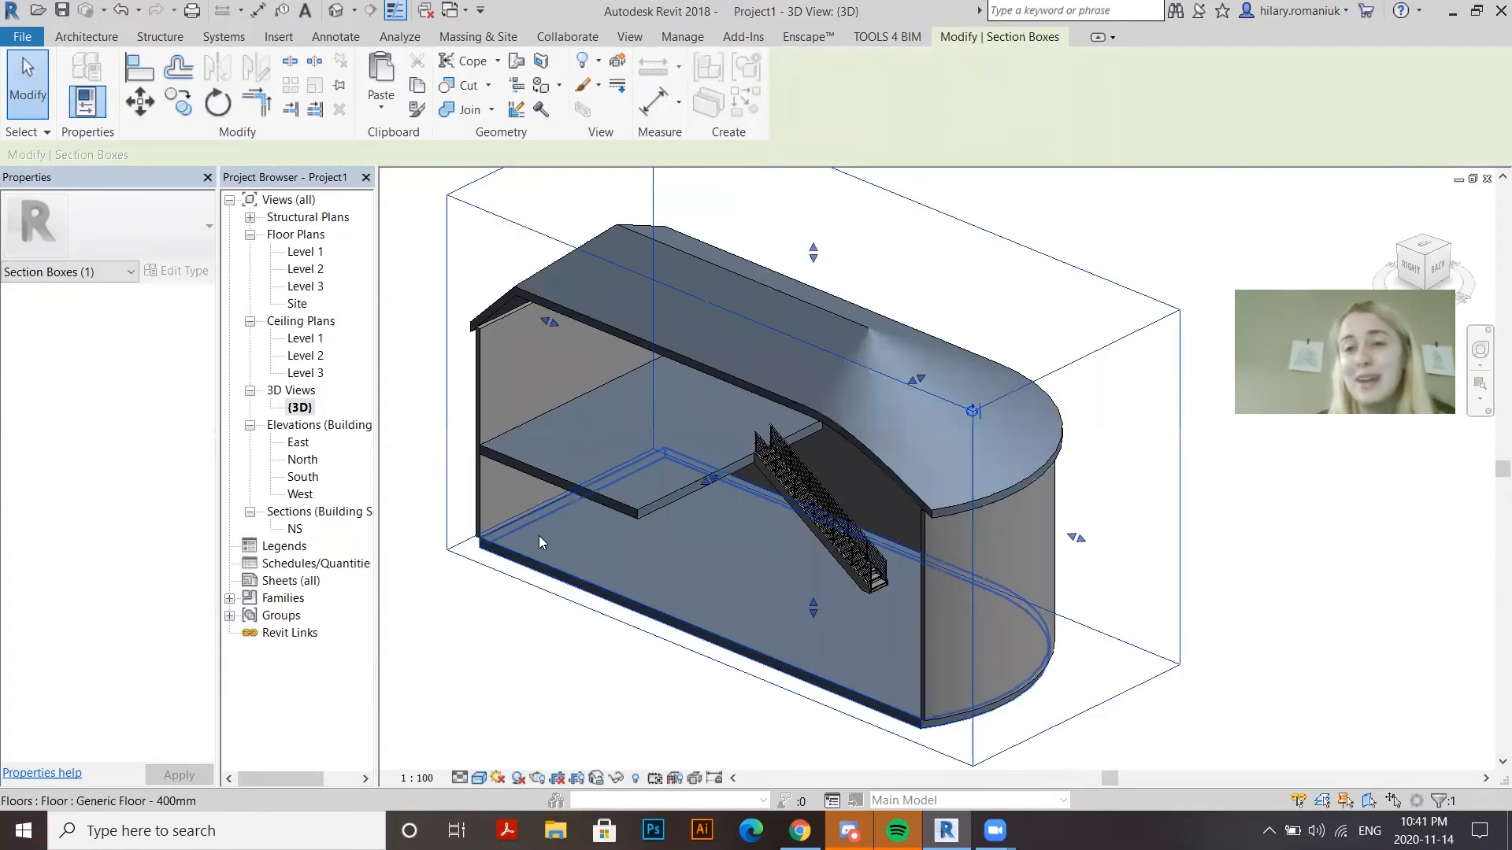
# Attach the top of the straight end wall, opposite the rounded end, to the roof
pyautogui.click(577, 685)
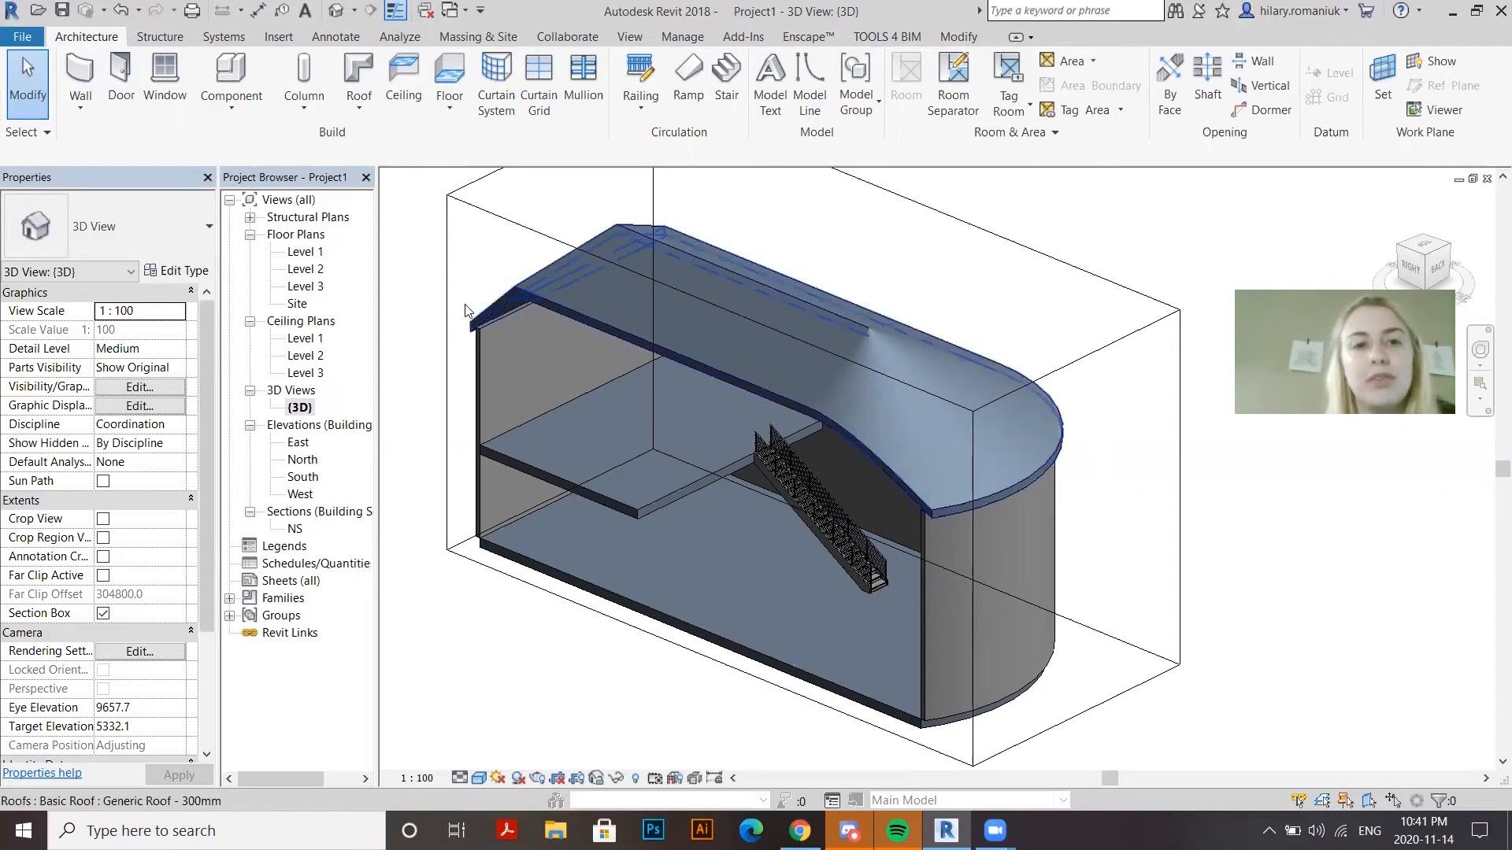
pyautogui.scroll(5, 465, 315)
pyautogui.scroll(2, 465, 312)
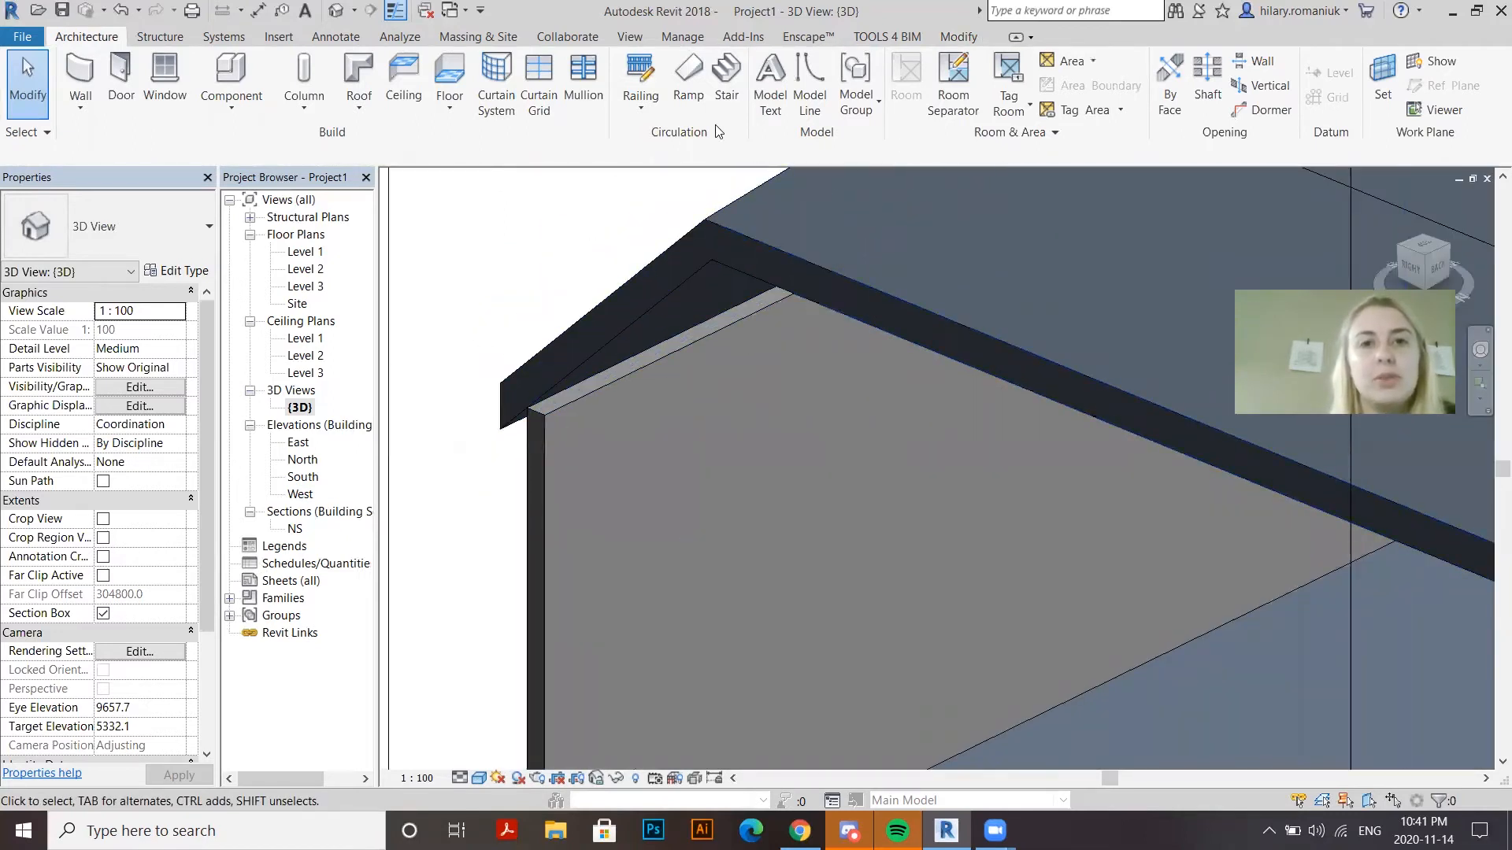
pyautogui.click(543, 448)
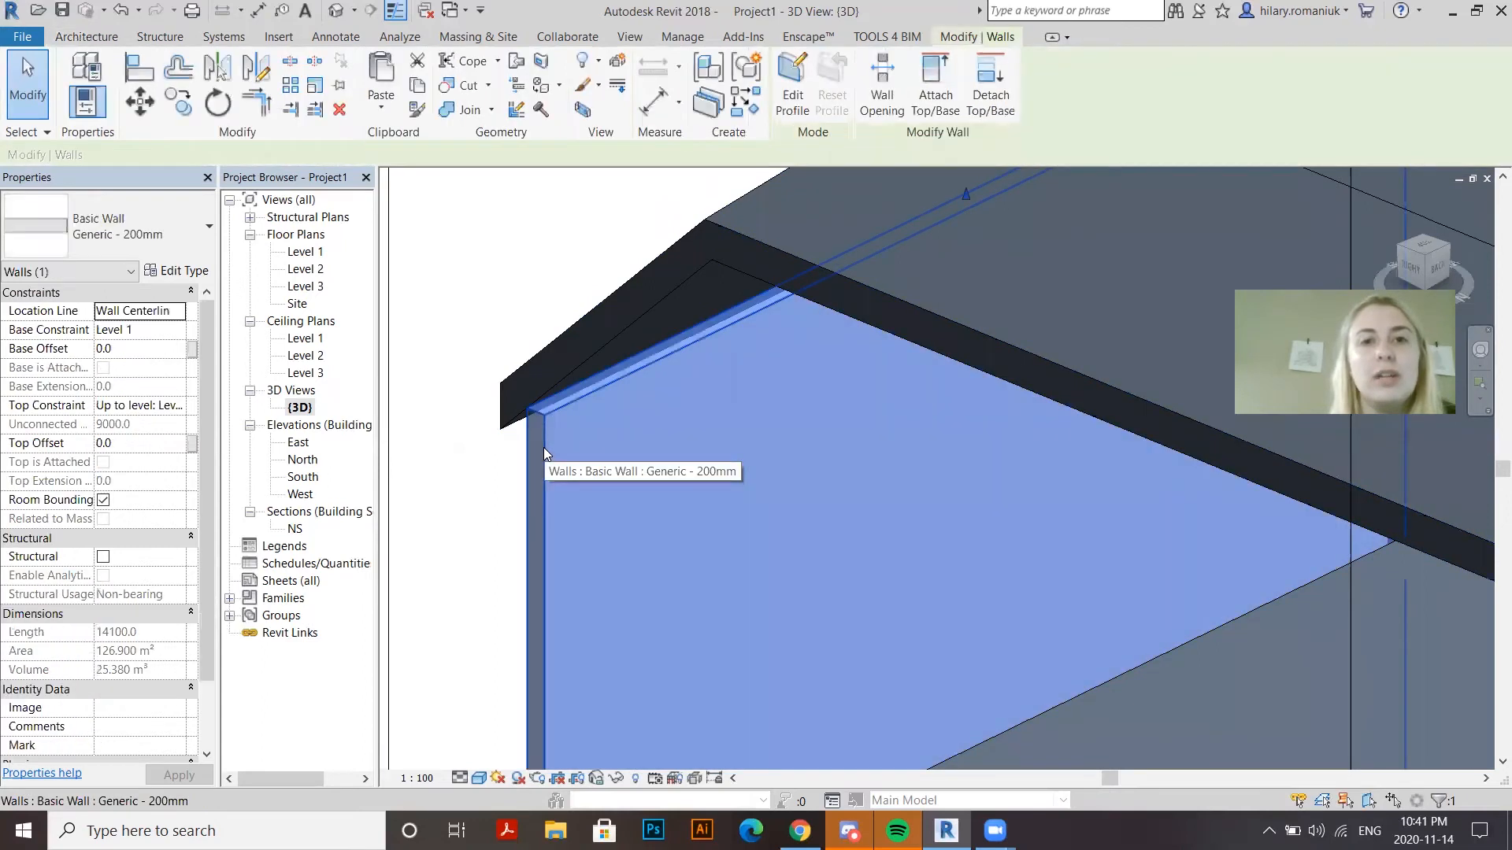
pyautogui.click(938, 101)
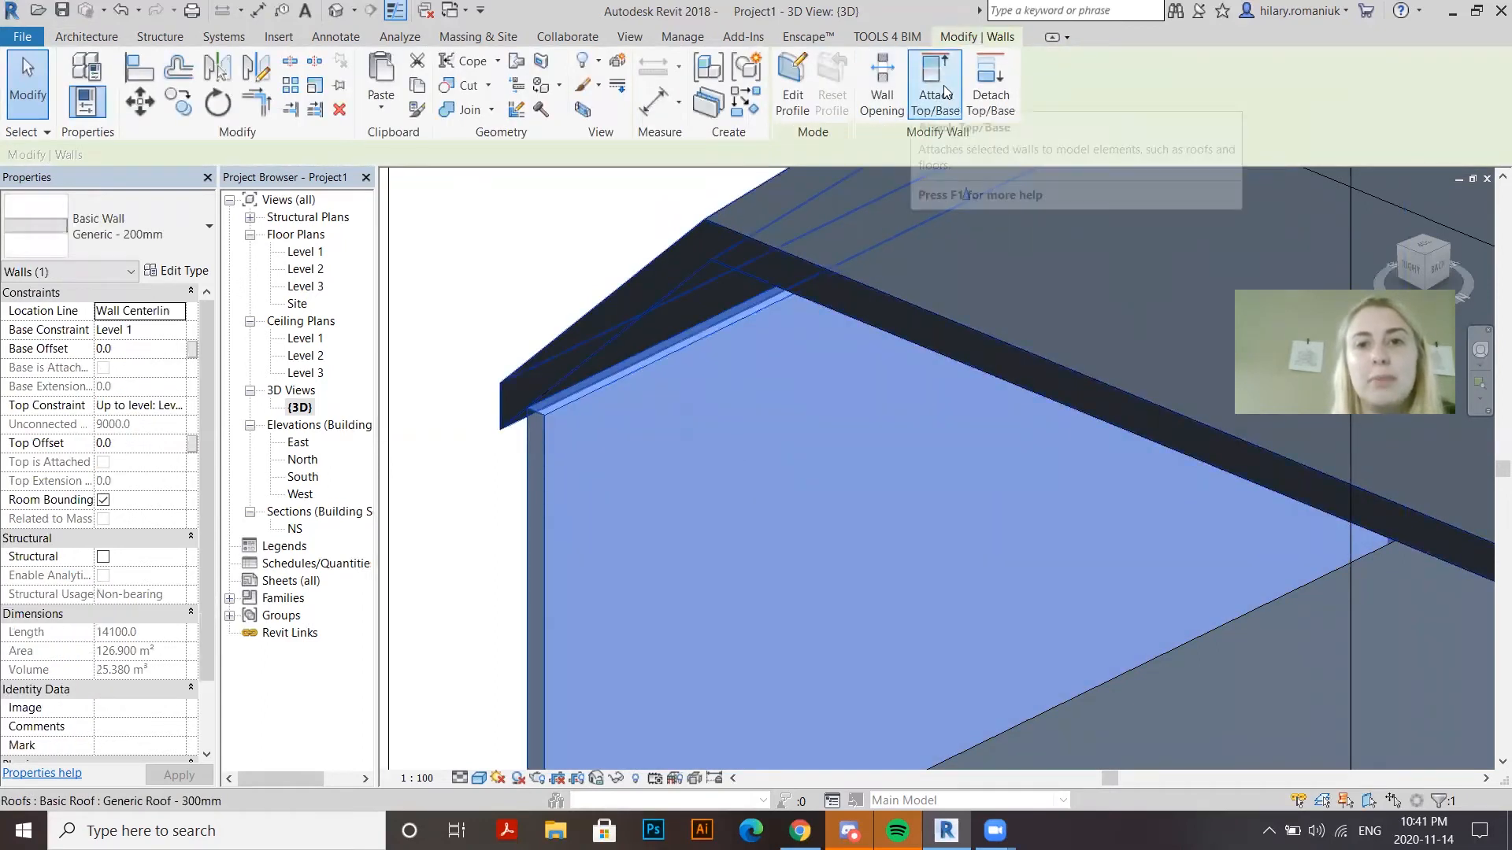
pyautogui.click(655, 282)
pyautogui.scroll(-5, 417, 331)
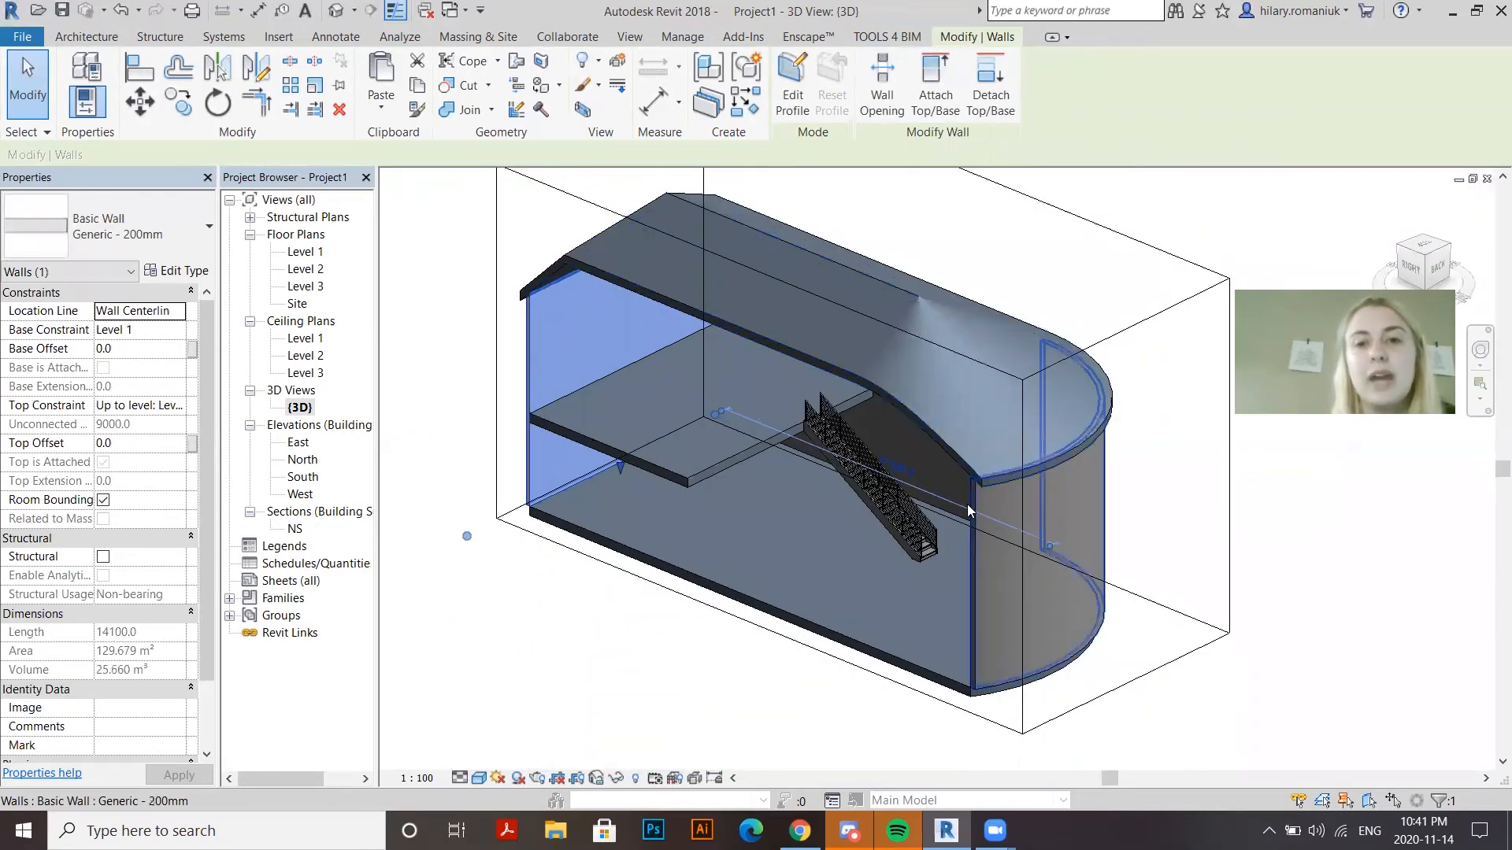
# Attach the top of the curved wall at the building's rounded end to the roof
pyautogui.click(969, 505)
pyautogui.click(935, 85)
pyautogui.click(932, 439)
pyautogui.click(951, 509)
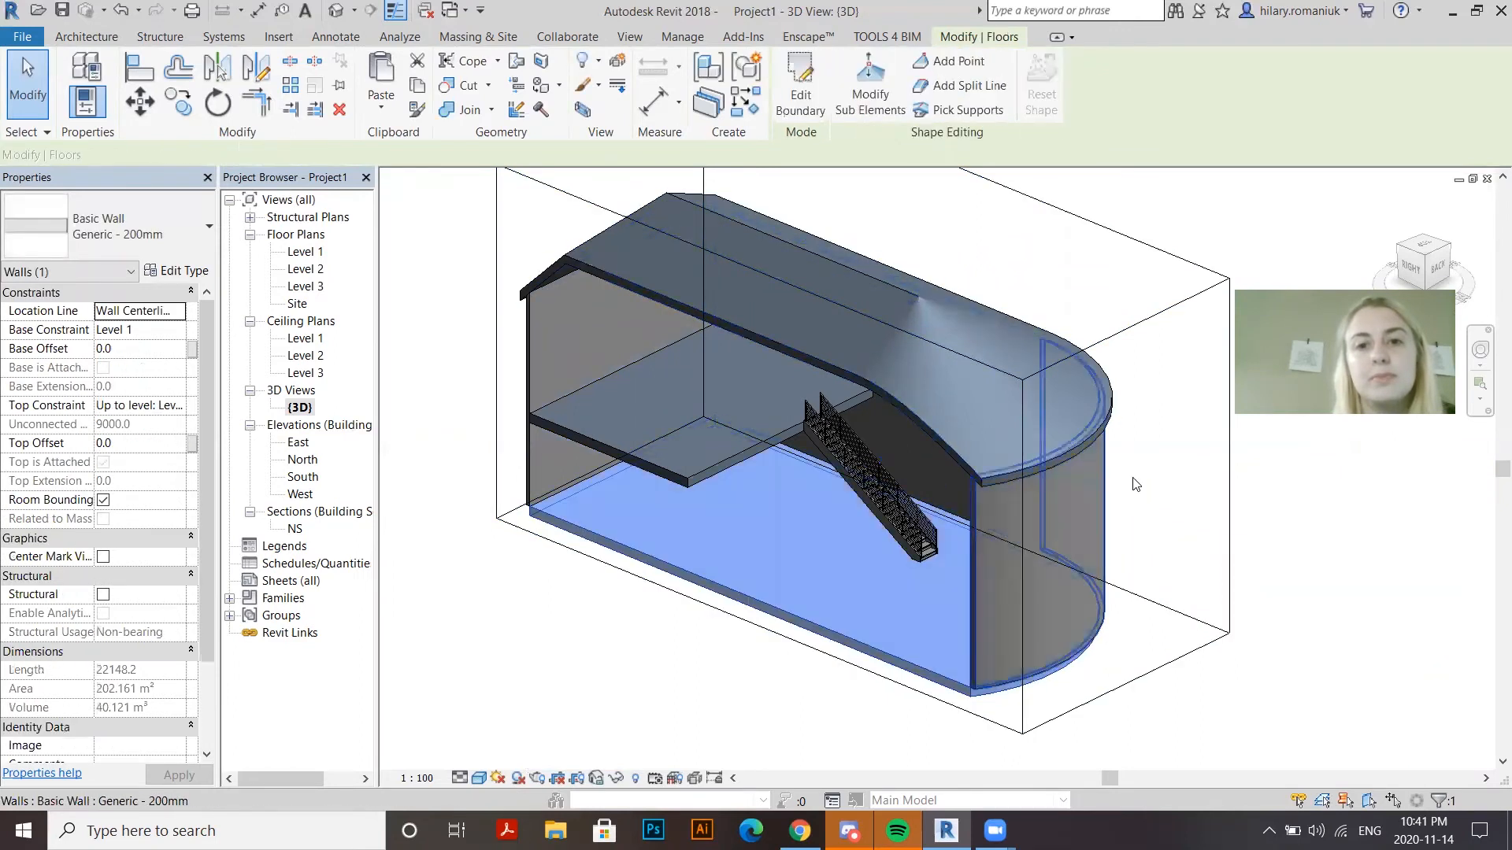
pyautogui.press('Escape')
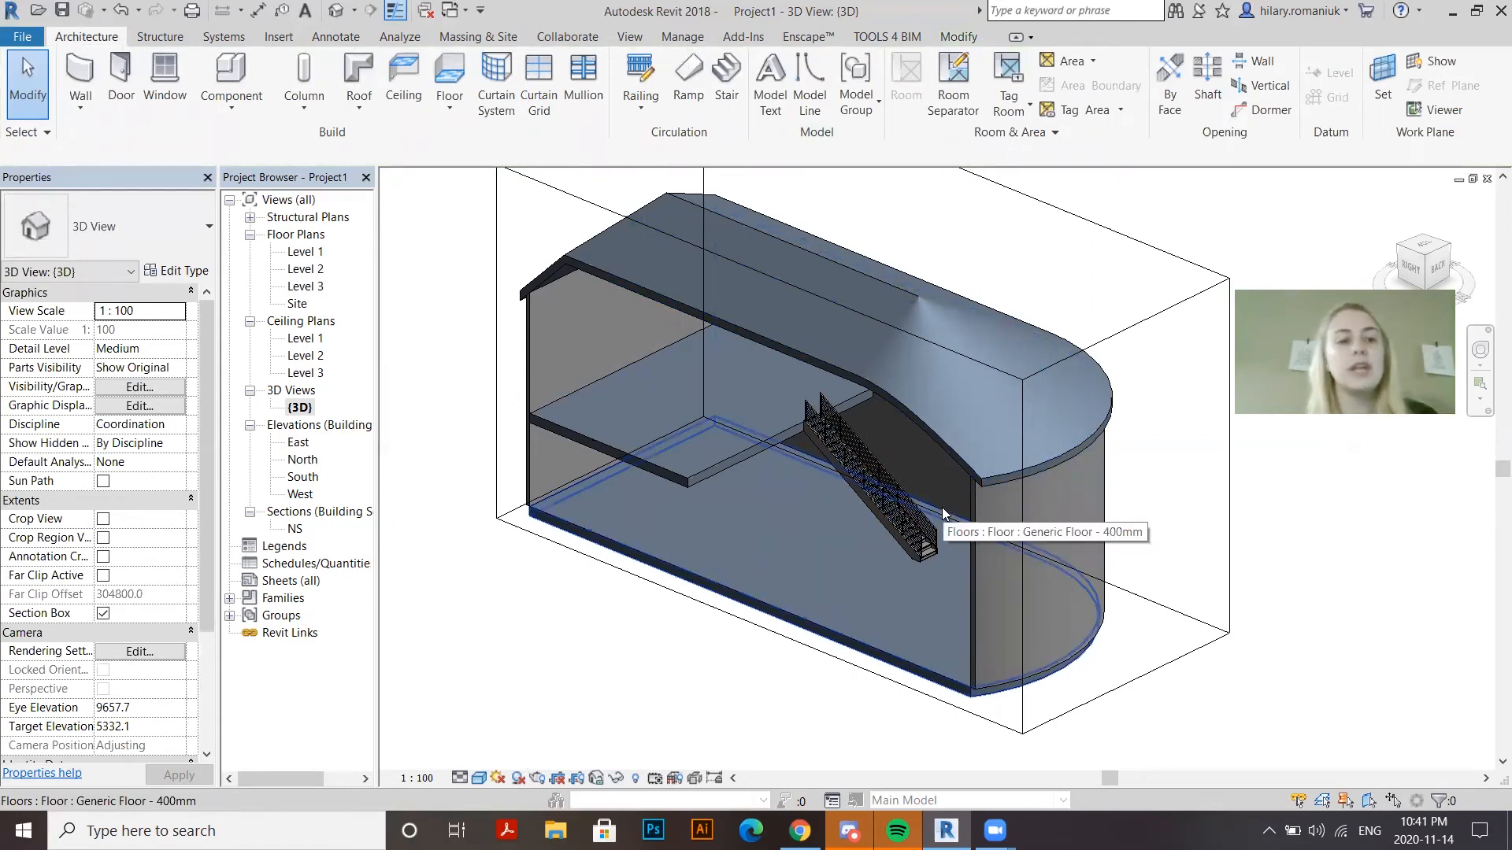
# Attach the top of the long back wall behind the stair to the roof
pyautogui.press('Tab')
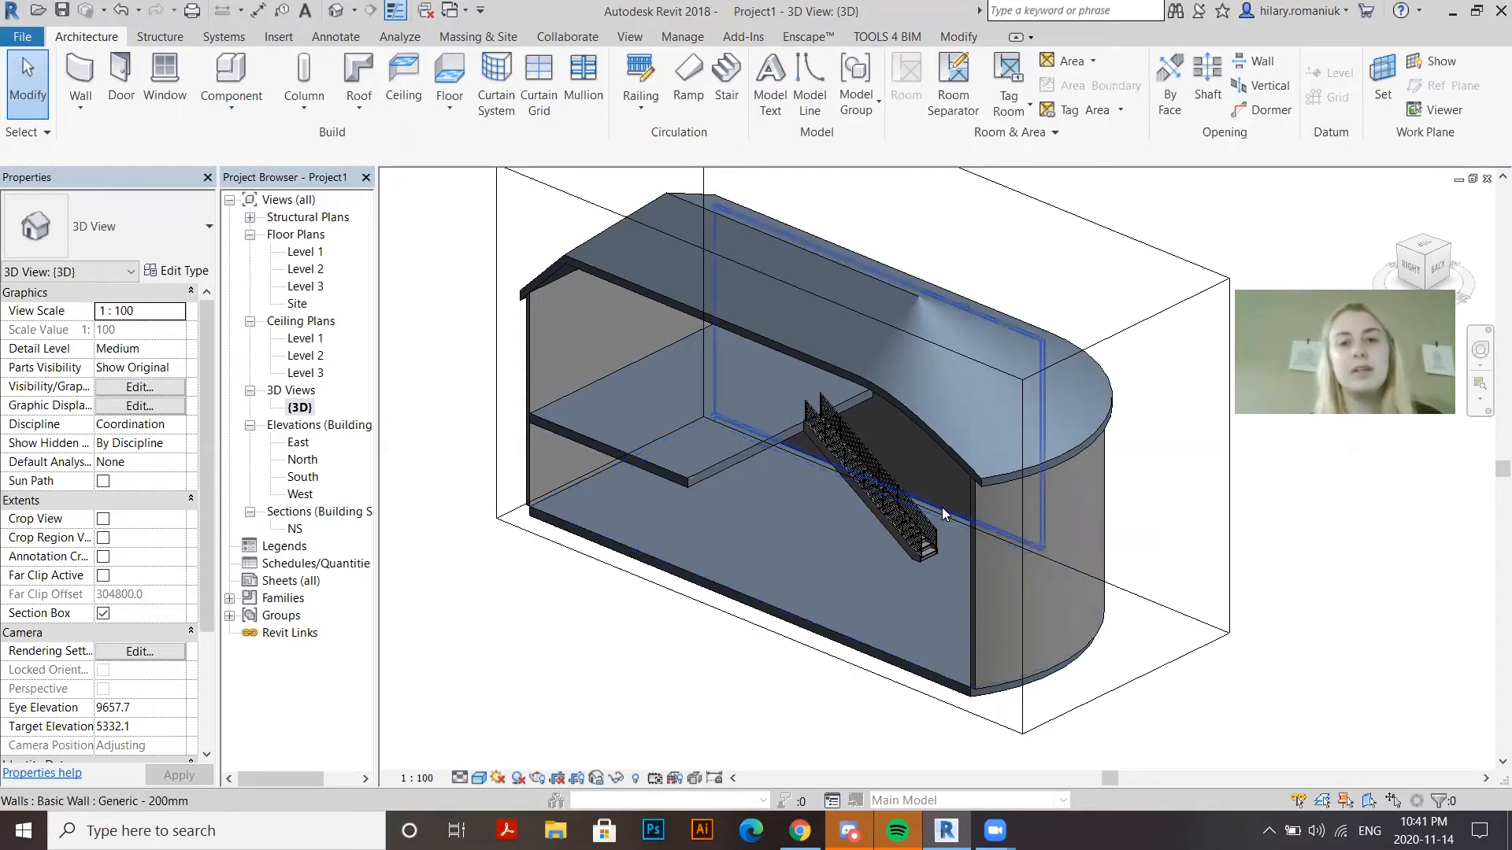
pyautogui.click(944, 513)
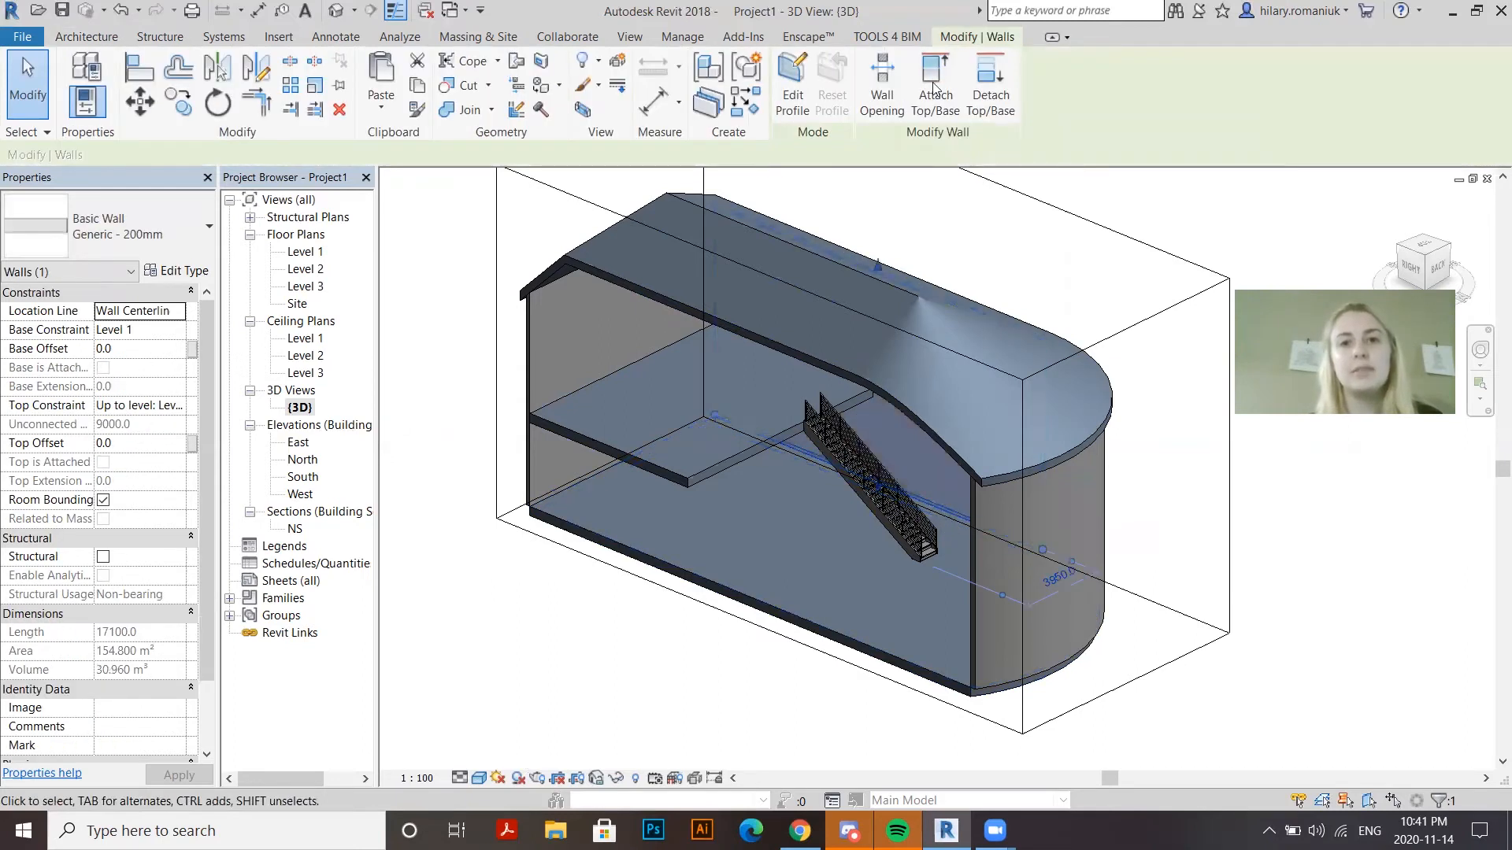
pyautogui.click(929, 430)
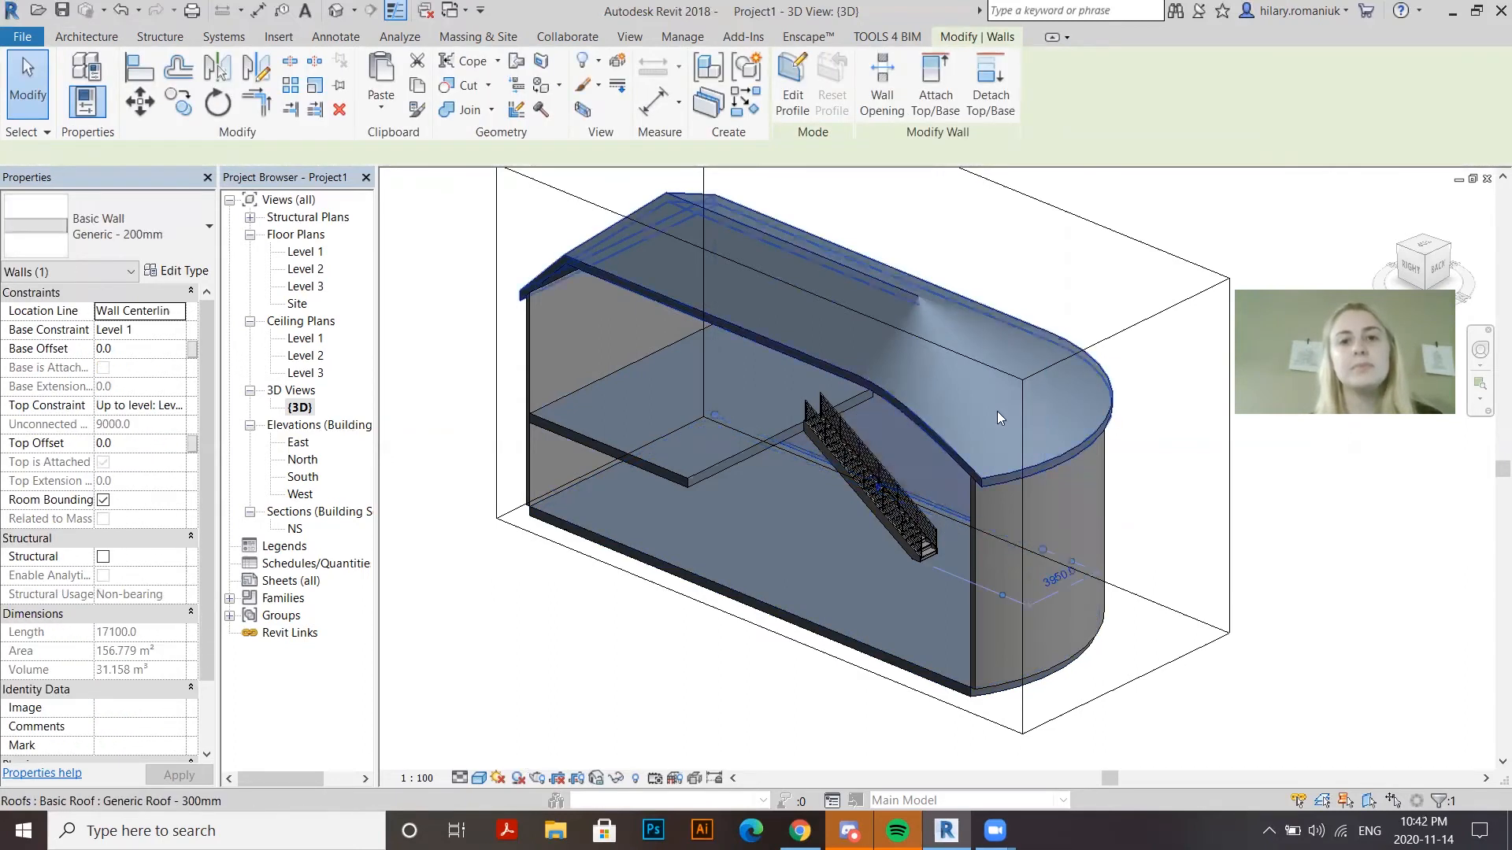
pyautogui.press('Escape')
# Extend the section box to uncover the long front wall and attach that wall's top to the roof
pyautogui.click(758, 452)
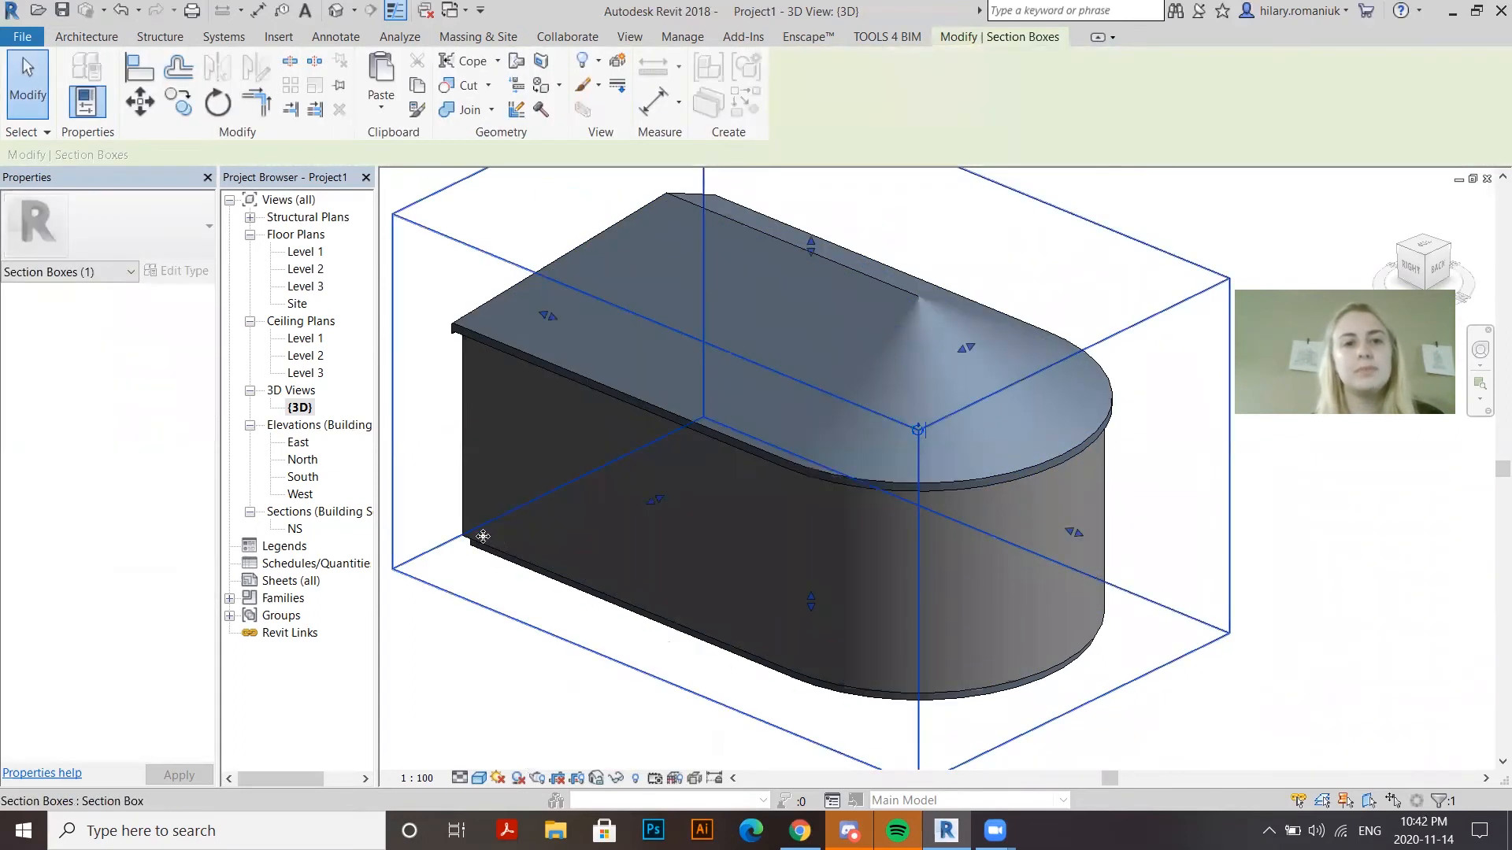
pyautogui.click(498, 535)
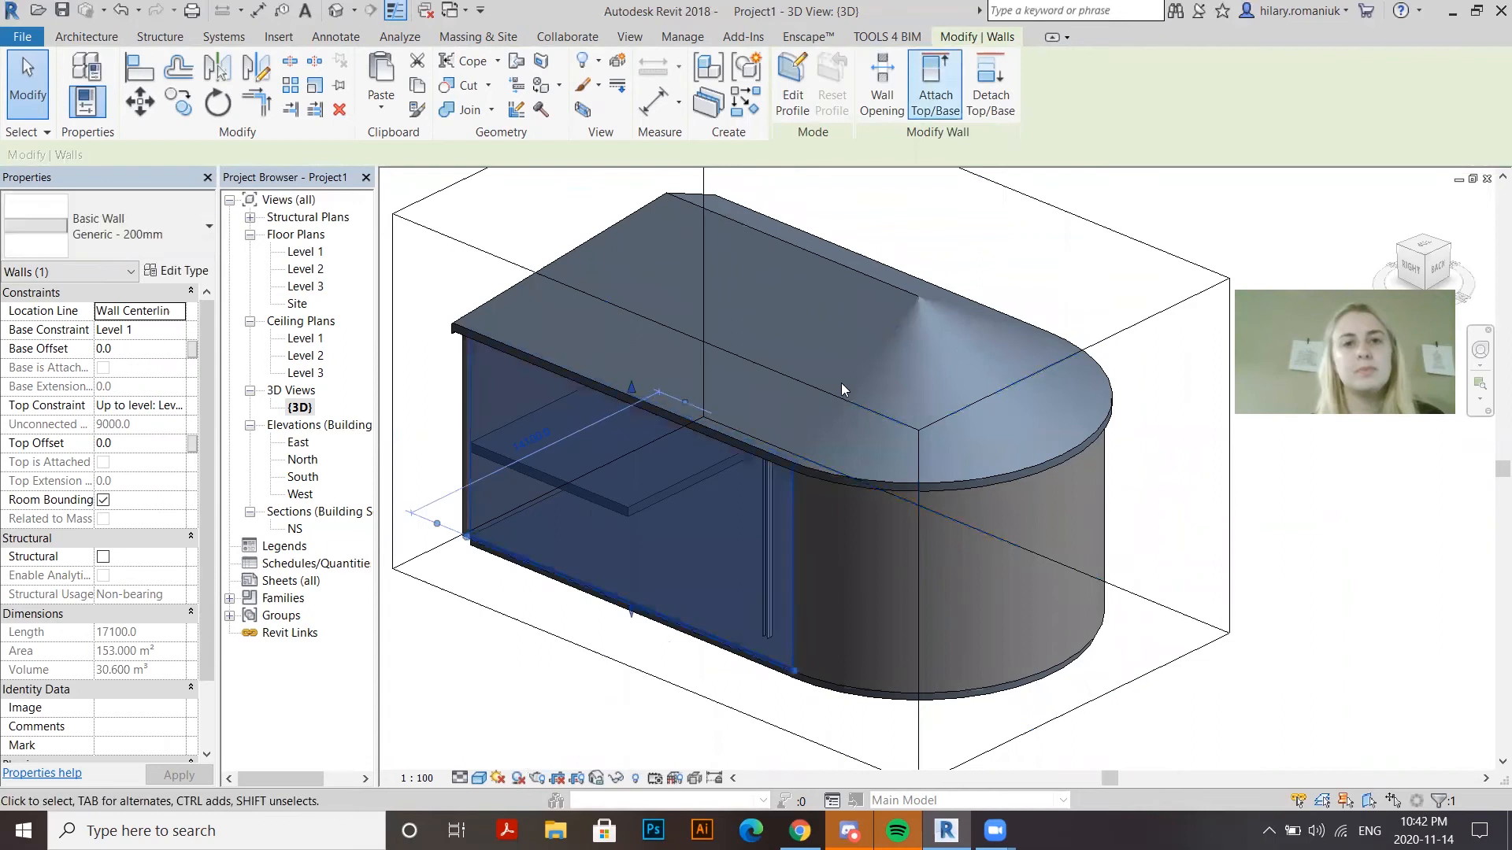
pyautogui.click(791, 473)
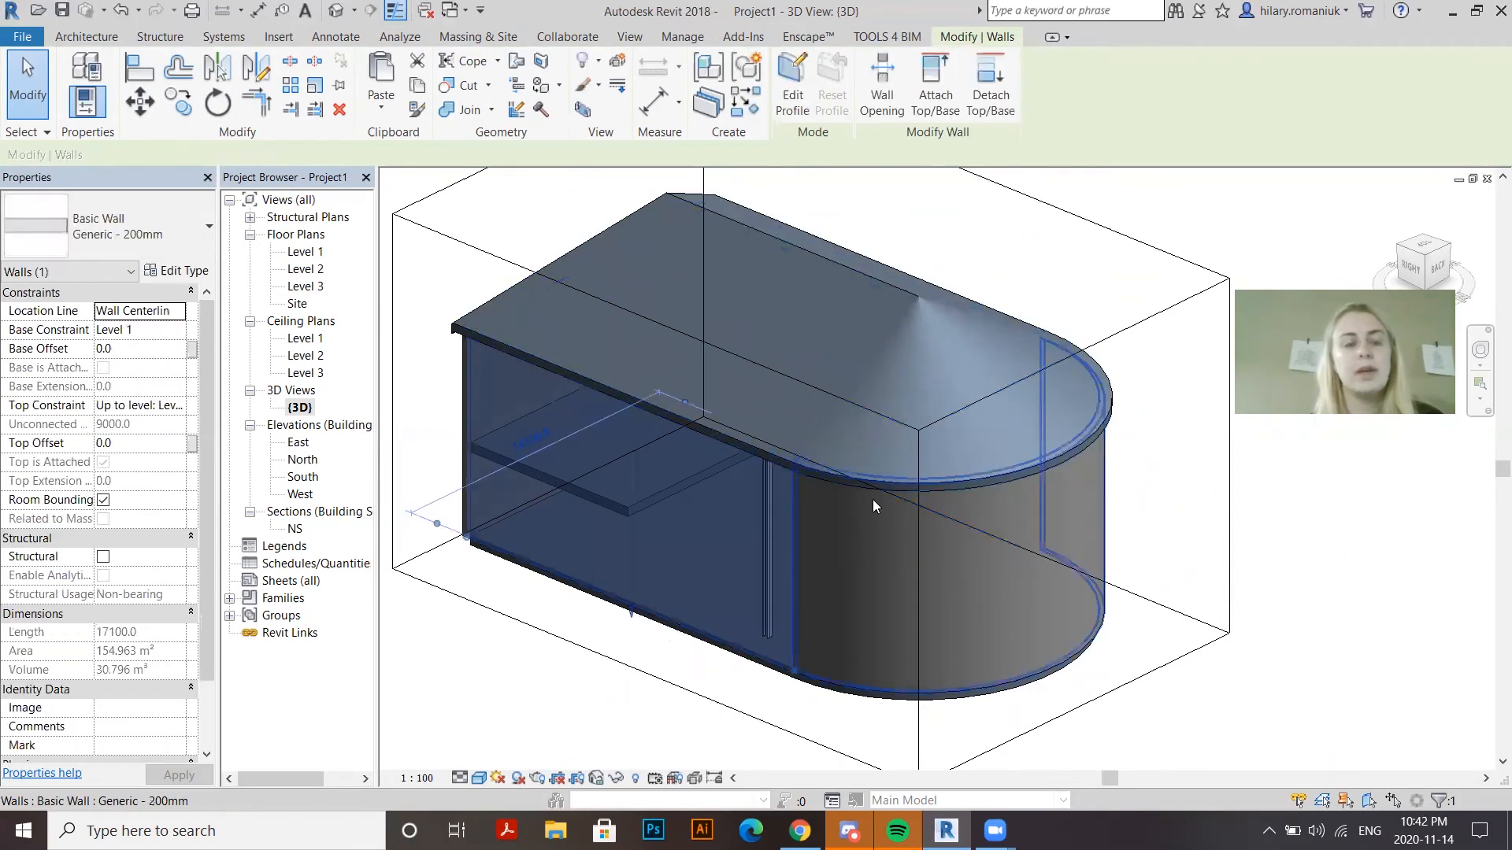
# Cut into the front of the building with the section box to check the walls under the roof, and undo the cut
pyautogui.click(658, 442)
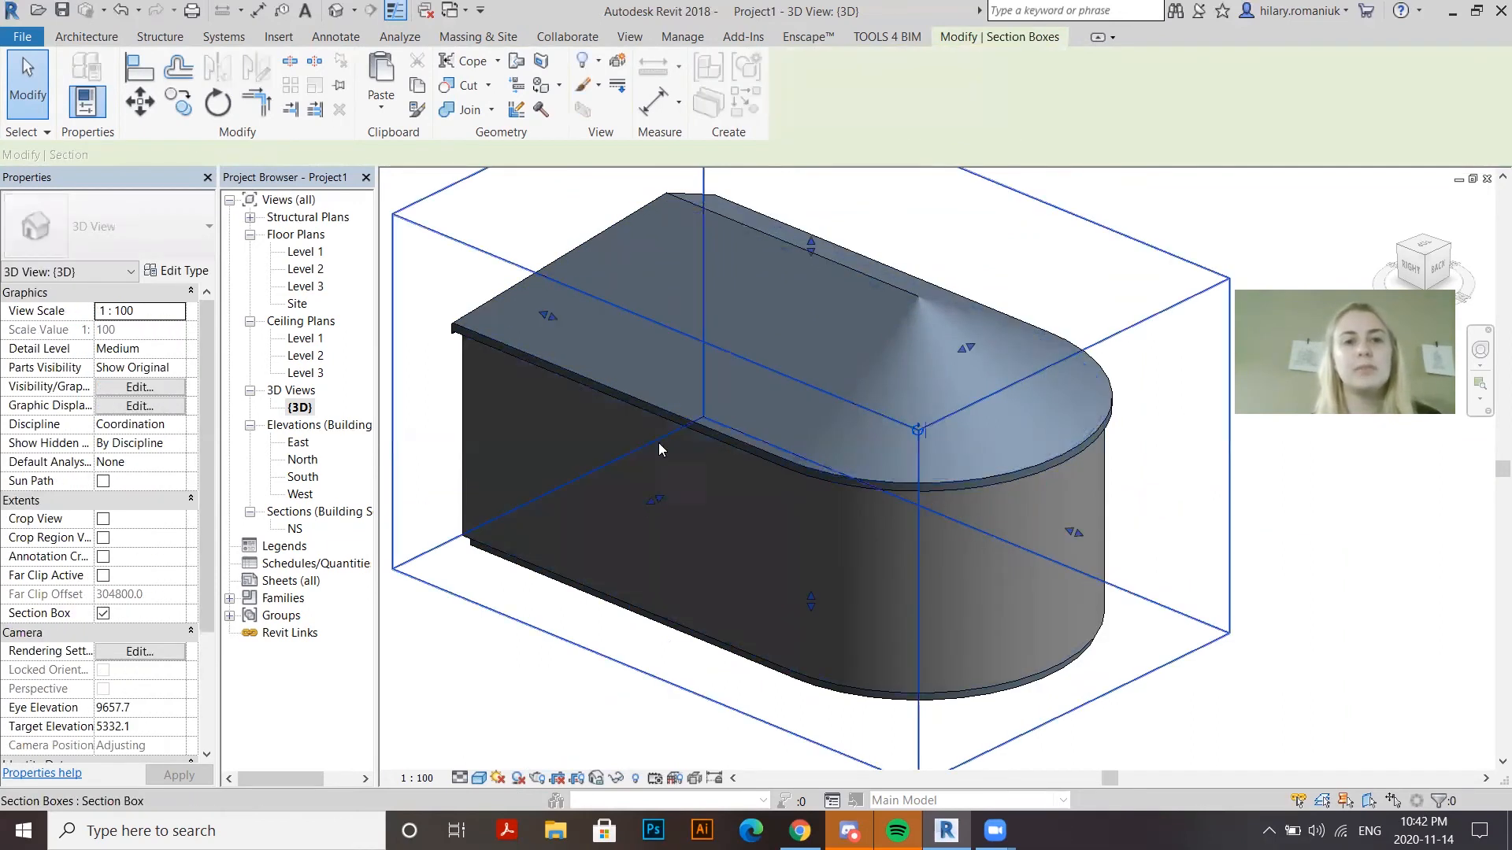
pyautogui.moveTo(648, 504); pyautogui.dragTo(707, 463)
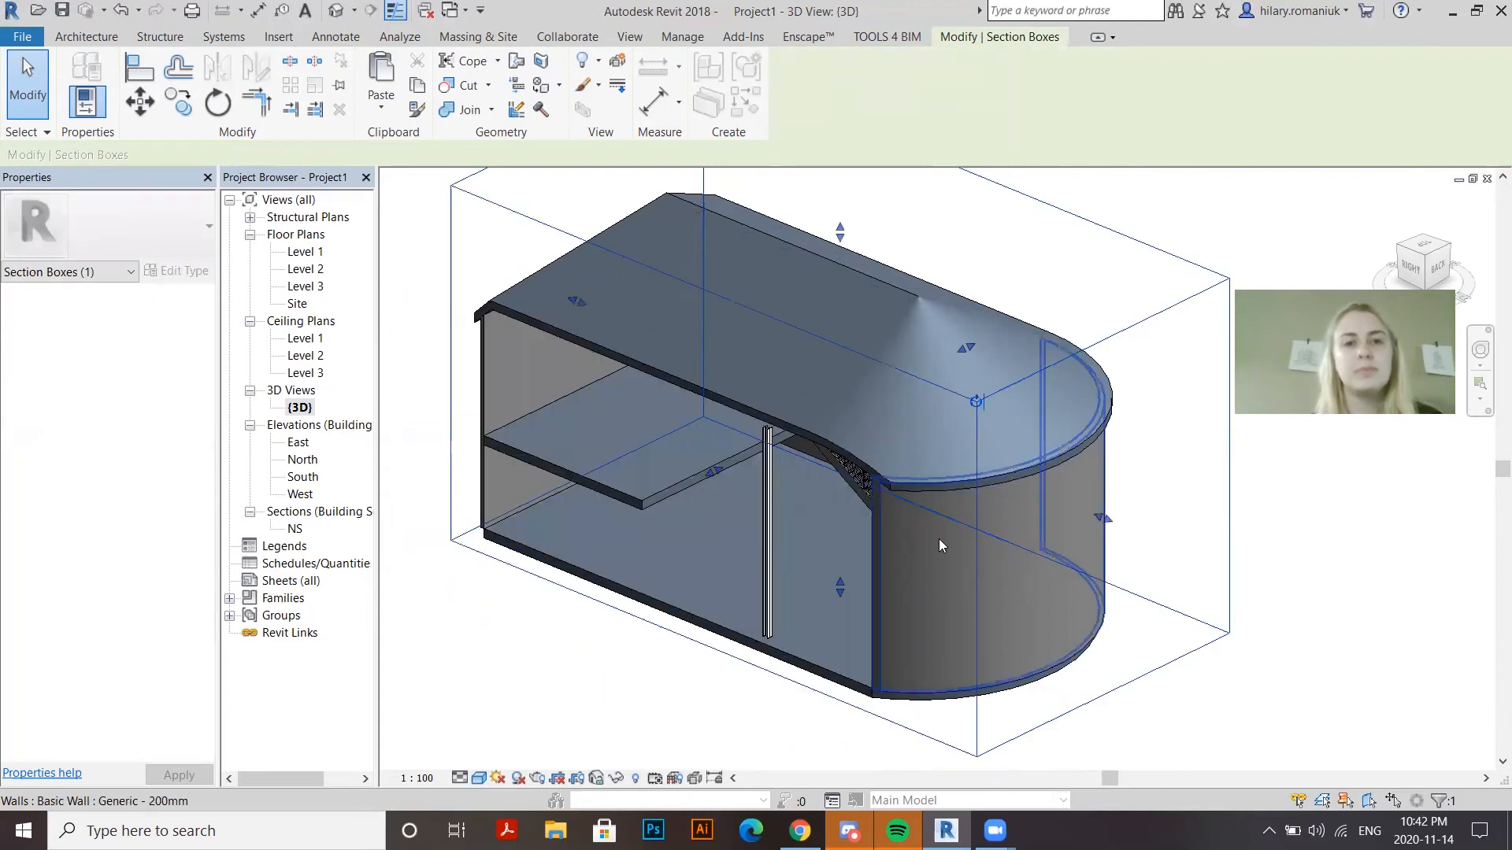
pyautogui.scroll(4, 894, 478)
pyautogui.scroll(-5, 897, 474)
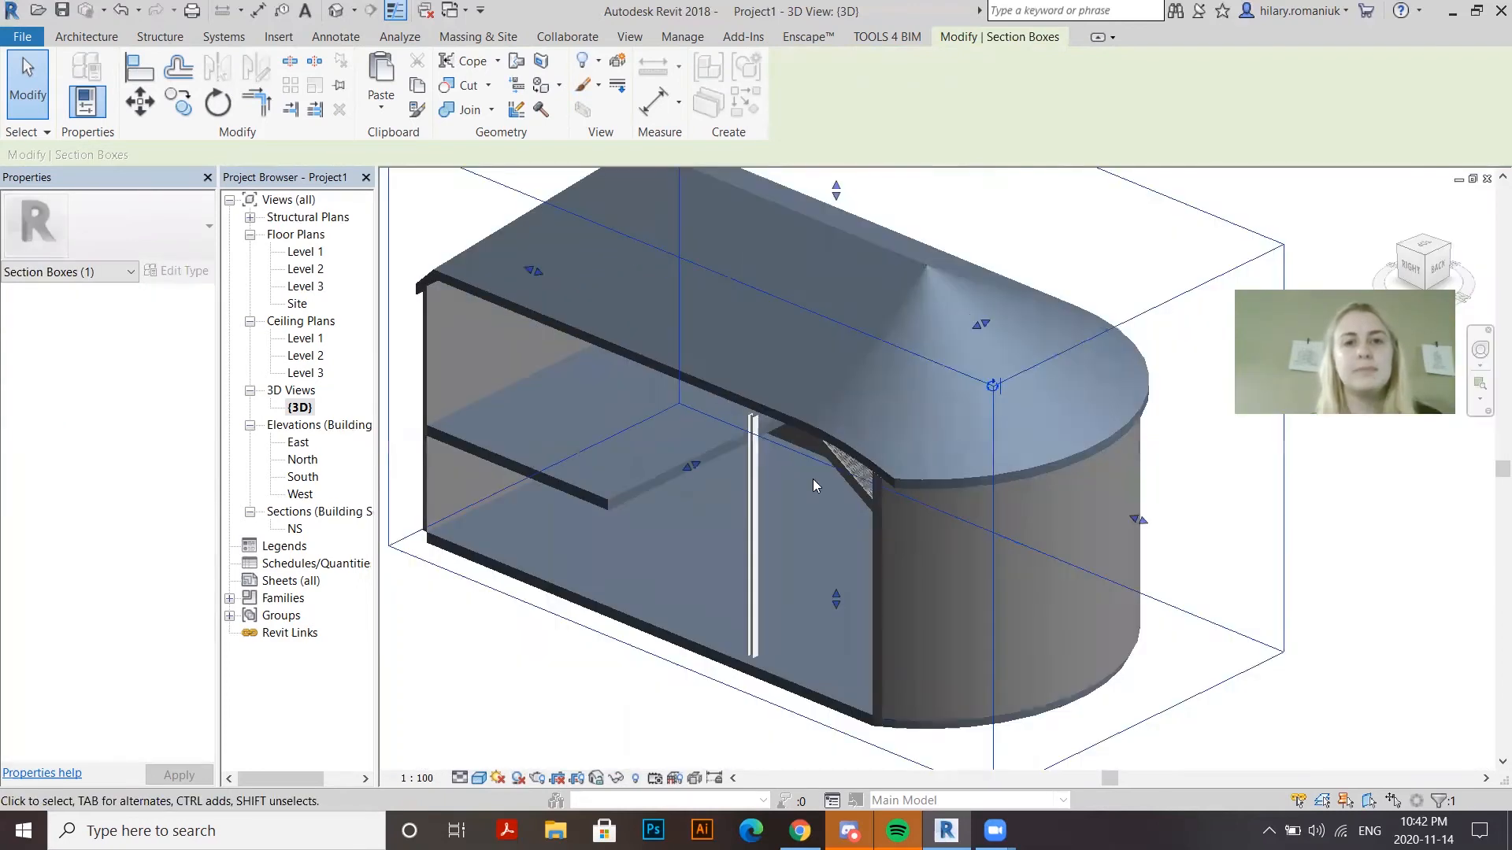
pyautogui.hotkey('ctrl', 'z')
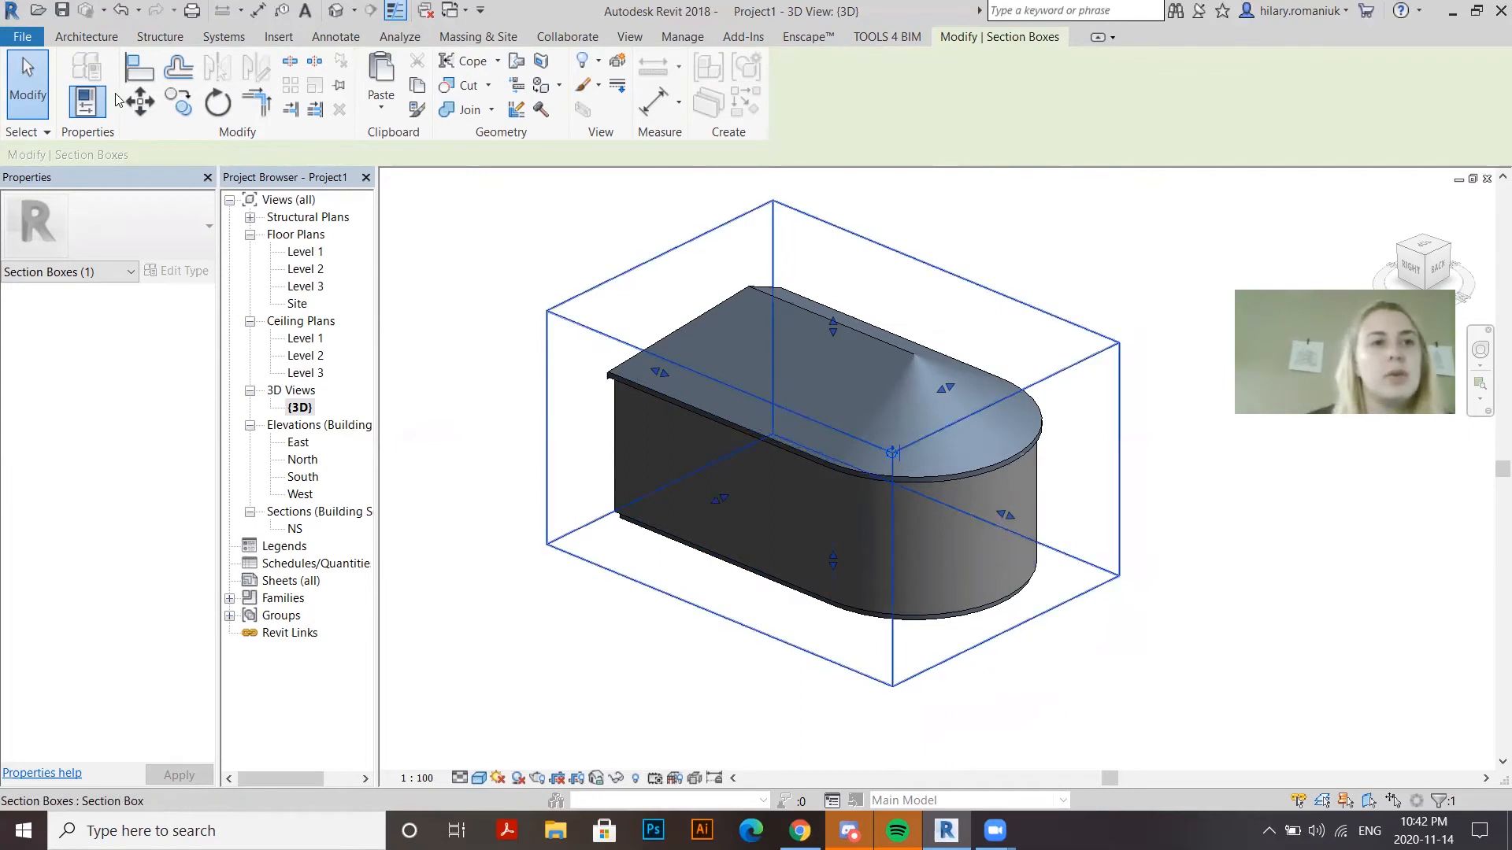
# Start placing a window and browse to the Windows folder of the Canada family library to load another family
pyautogui.click(100, 38)
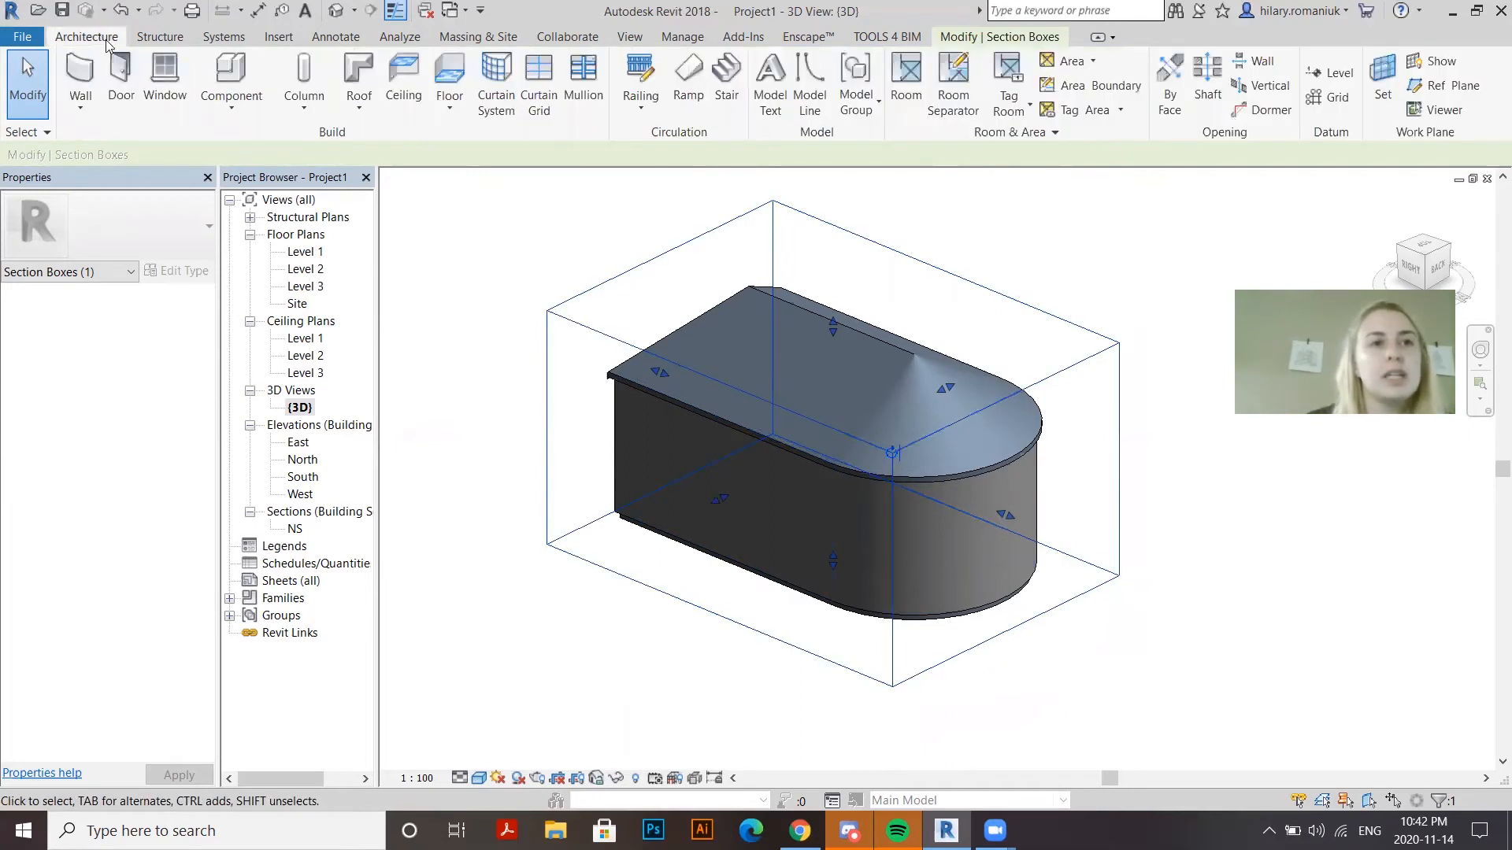
pyautogui.click(165, 88)
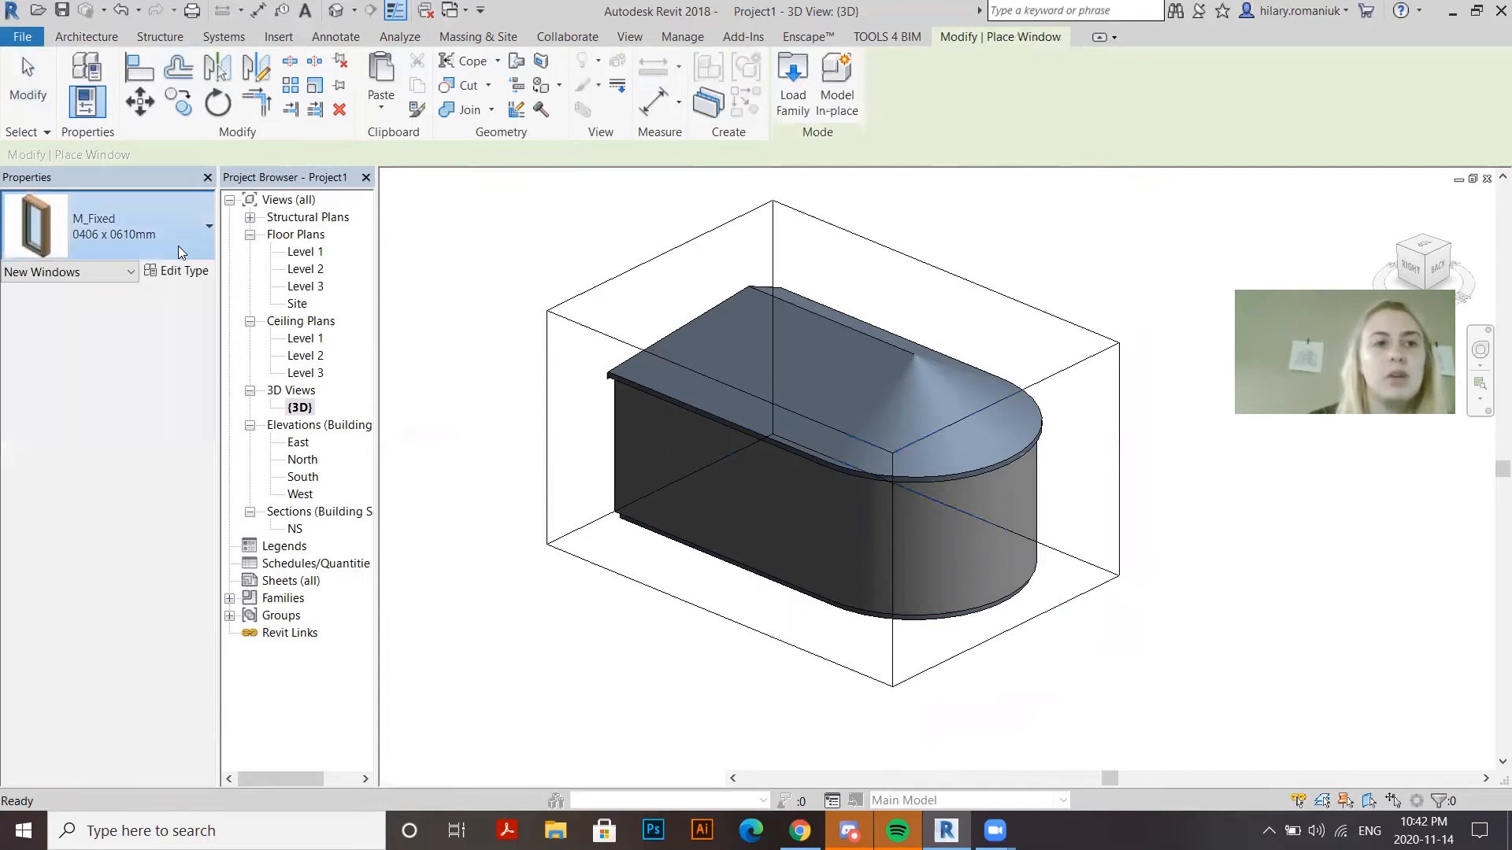
pyautogui.click(178, 246)
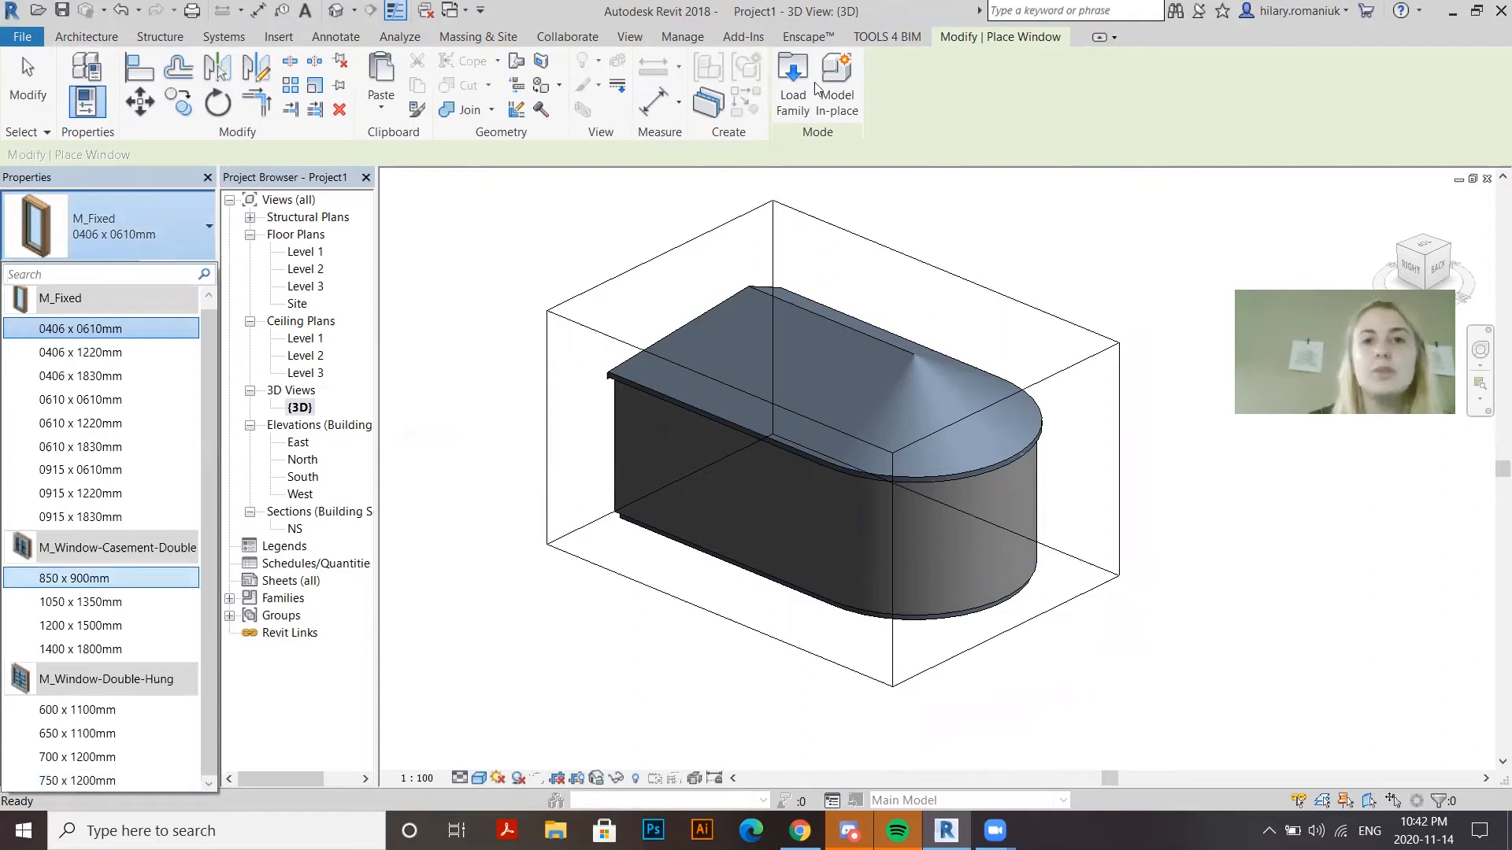
pyautogui.click(794, 102)
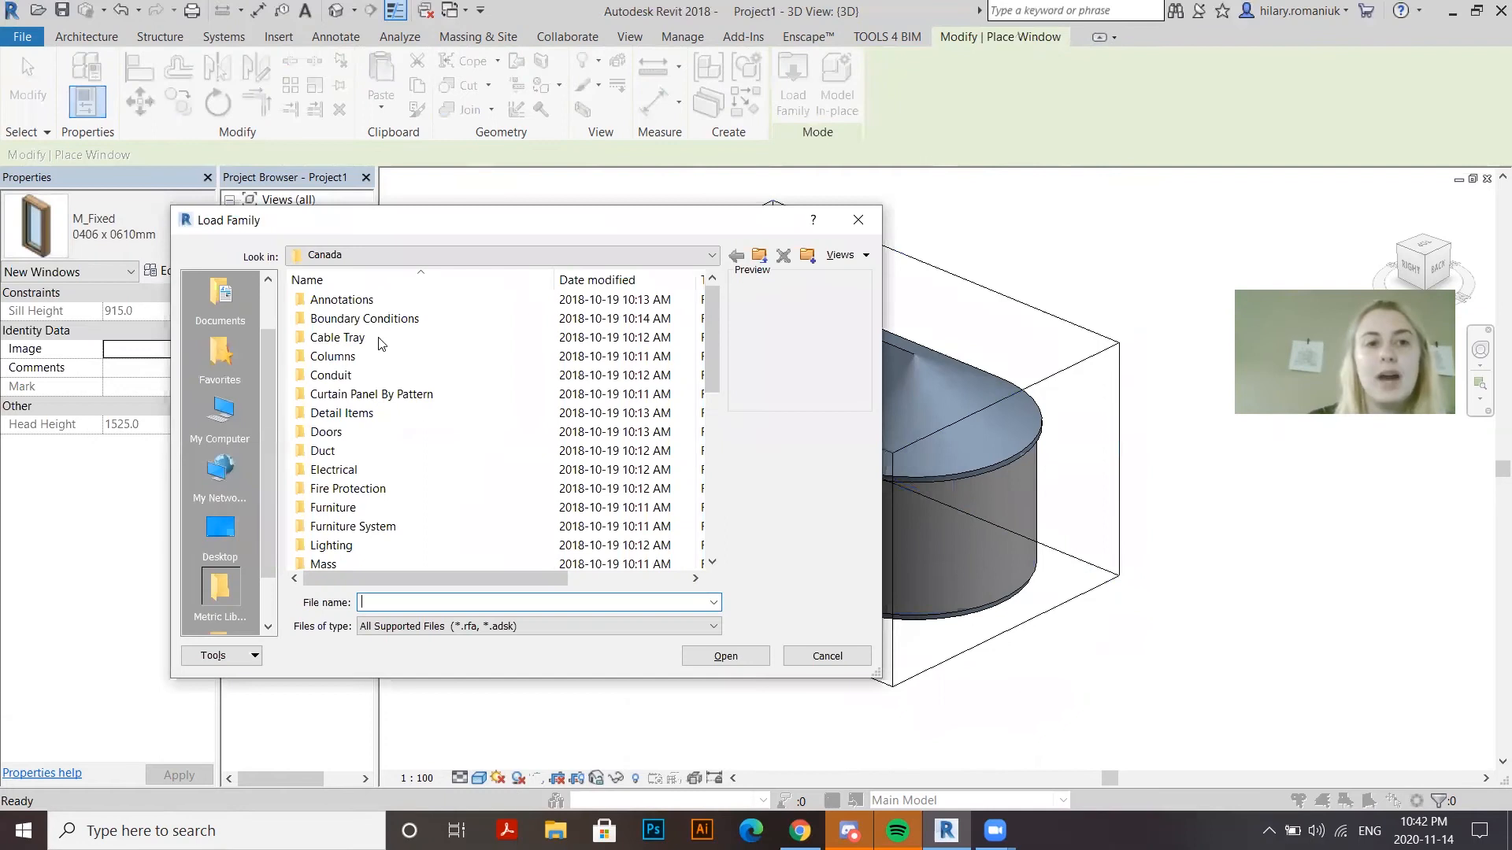
pyautogui.scroll(-6, 388, 475)
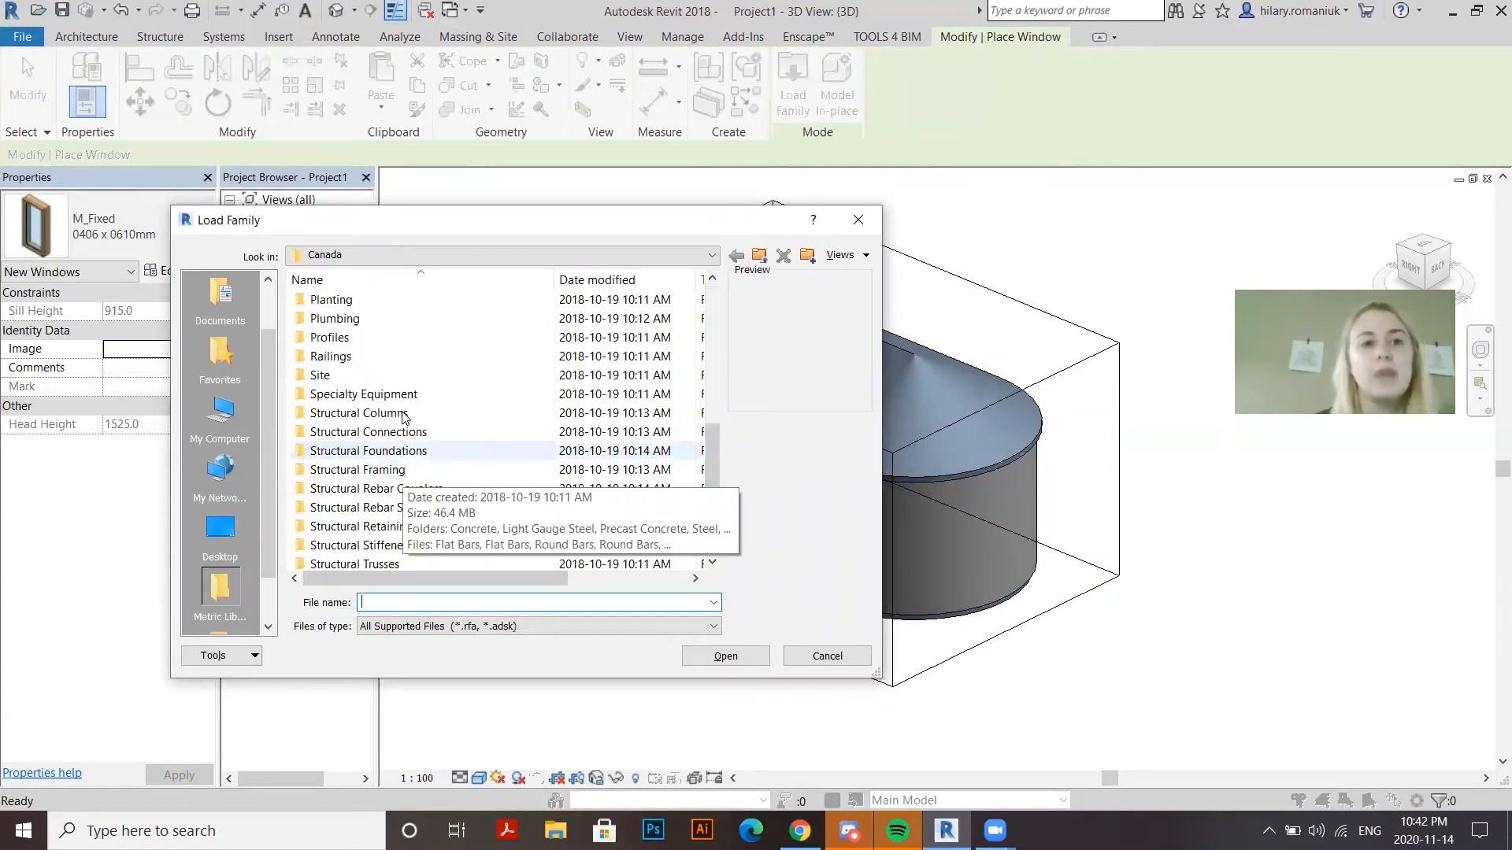
pyautogui.scroll(-2, 389, 562)
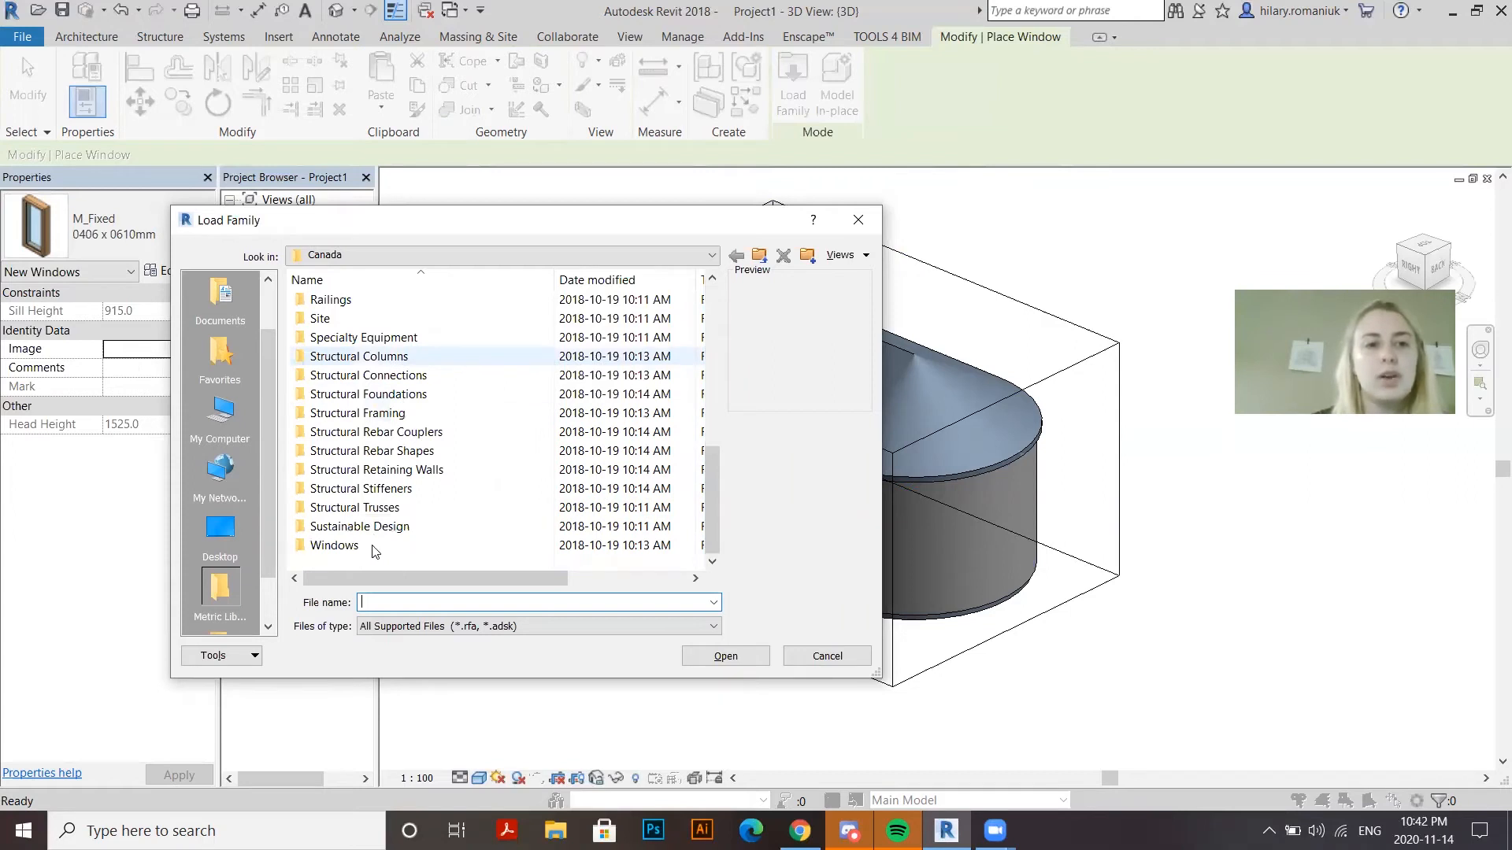
pyautogui.doubleClick(374, 548)
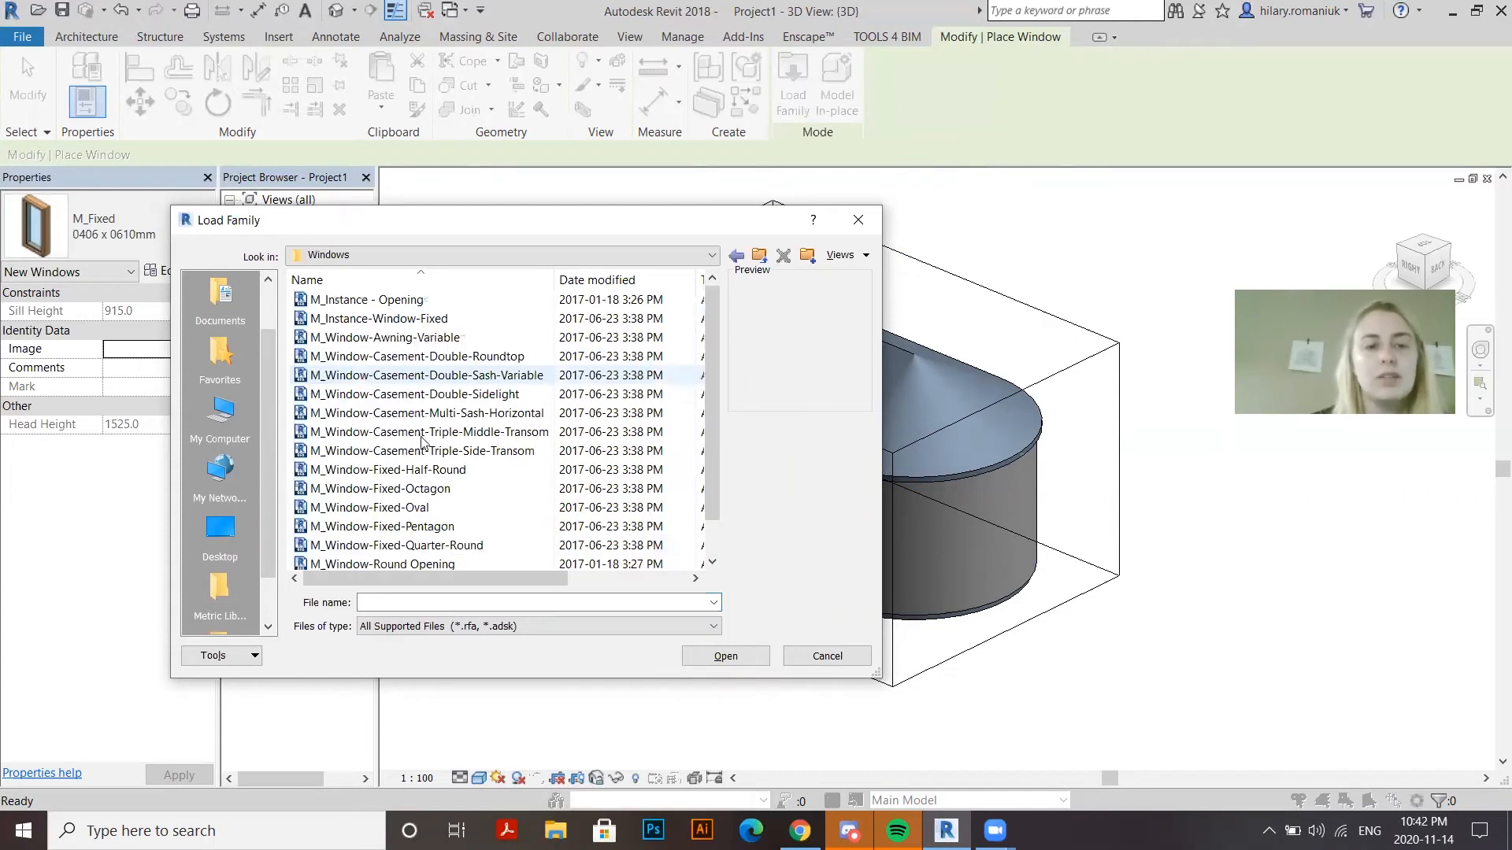
pyautogui.scroll(-2, 422, 444)
pyautogui.scroll(1, 422, 355)
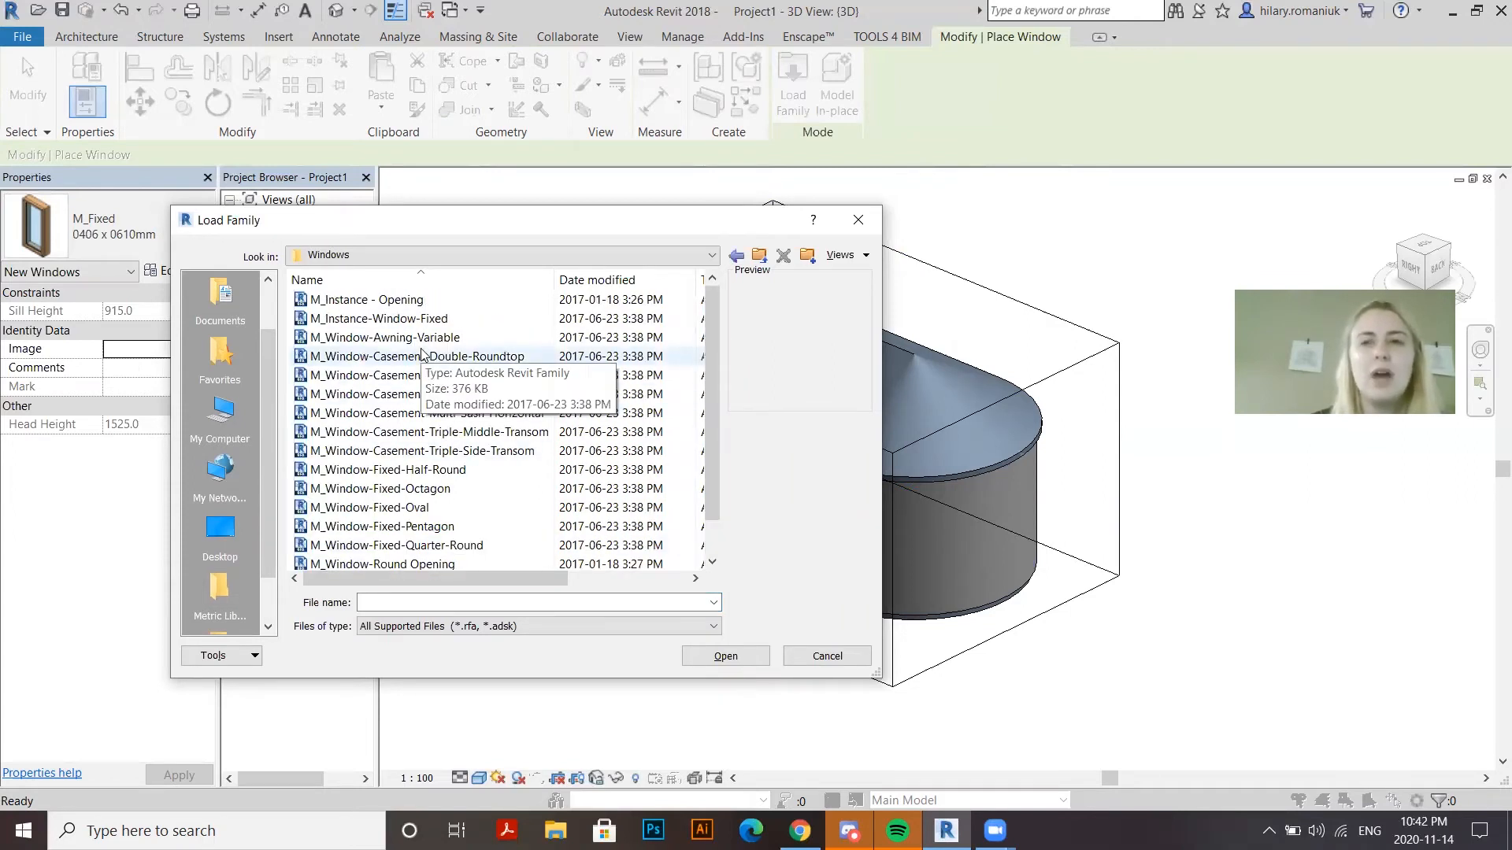
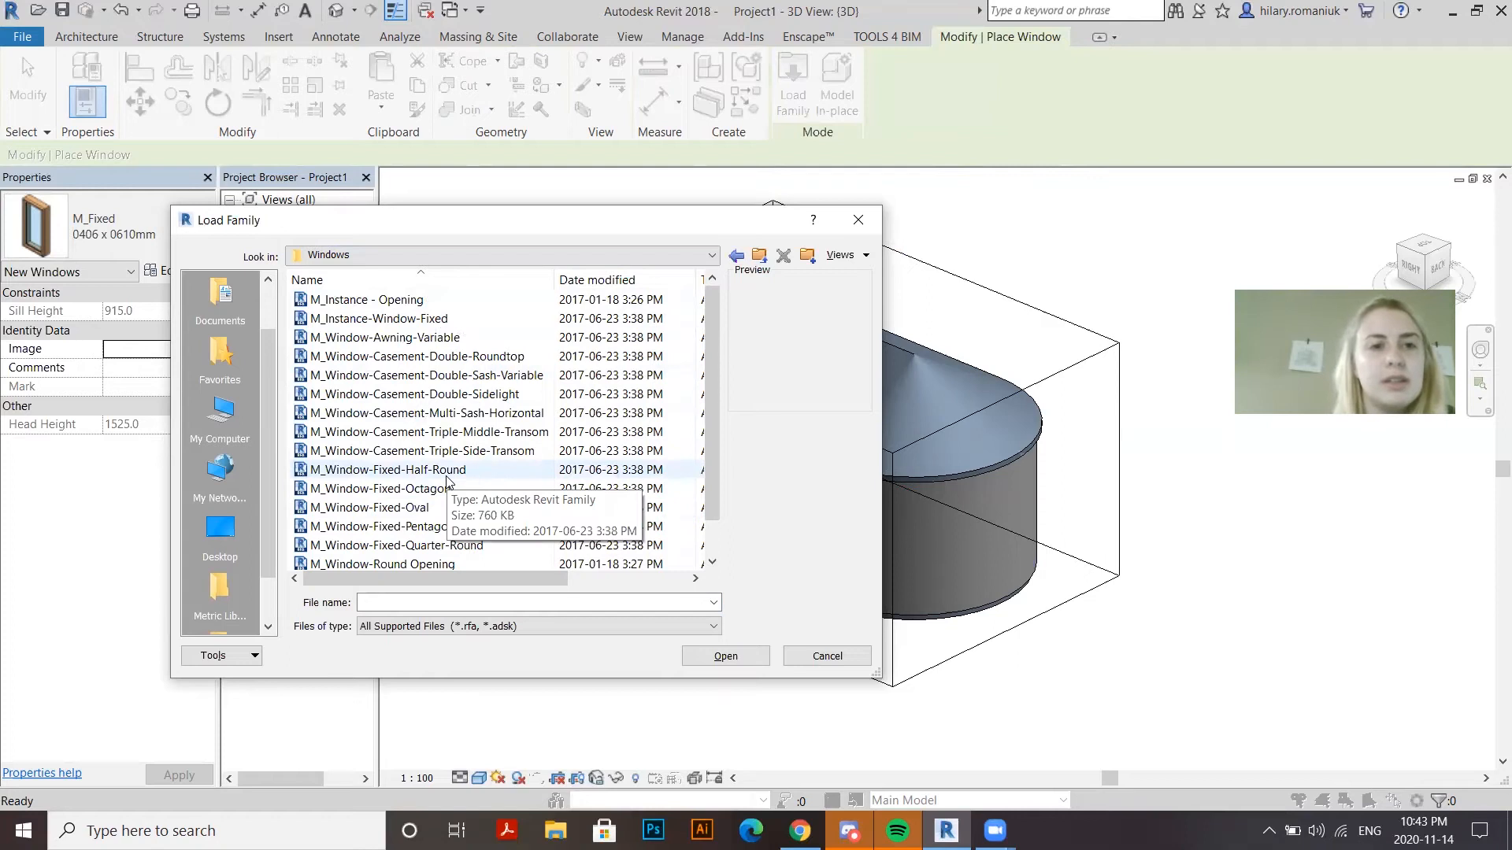
# Preview several window families, including the double-sidelight, triple-transom and oval ones, and load M_Instance-Window-Fixed
pyautogui.click(457, 399)
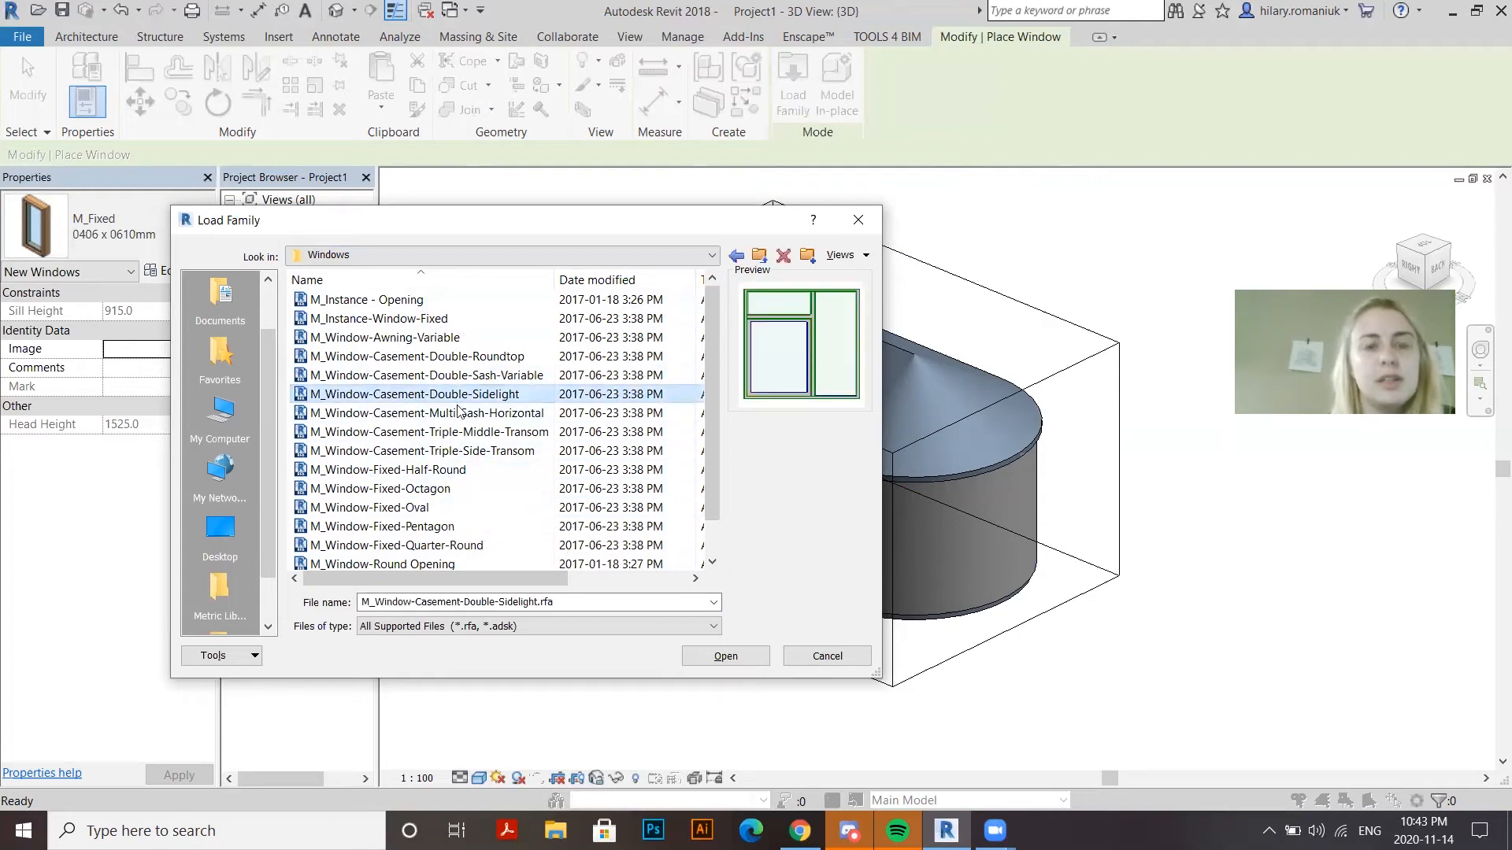
pyautogui.click(456, 431)
pyautogui.click(461, 451)
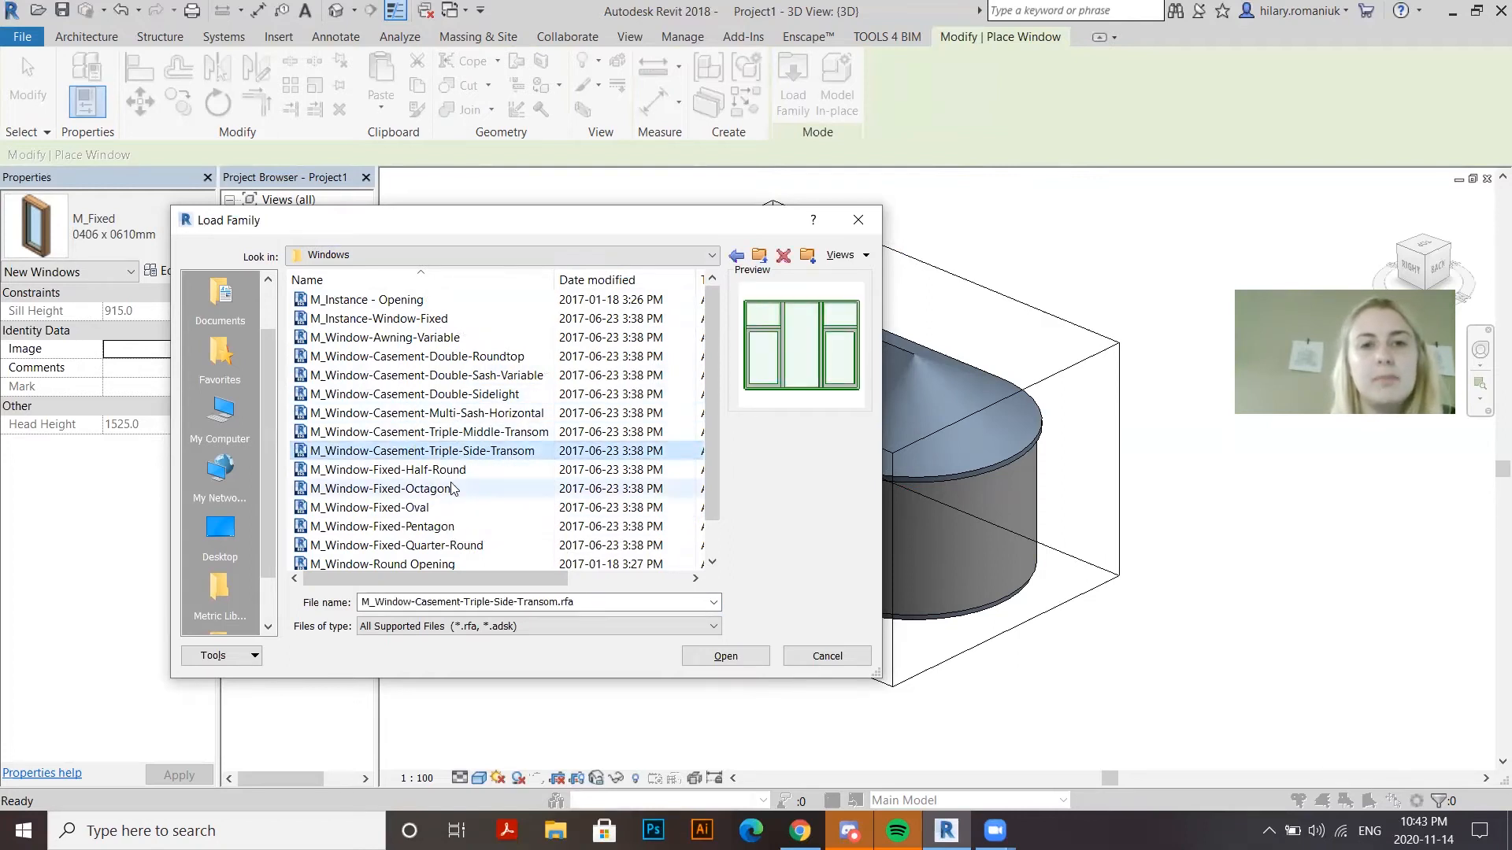
pyautogui.click(453, 507)
pyautogui.scroll(-1, 450, 480)
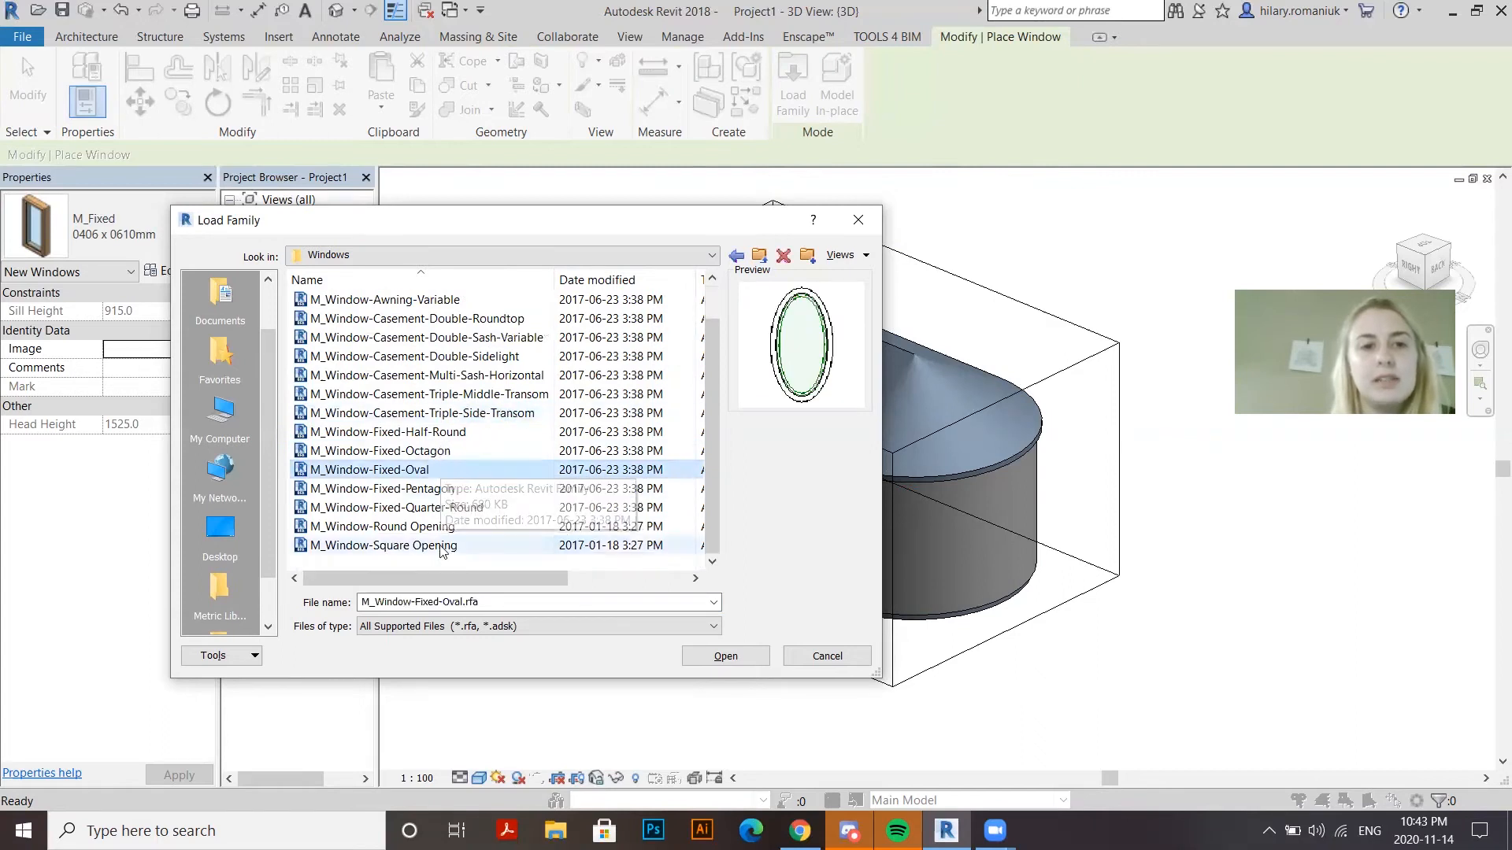
pyautogui.click(441, 548)
pyautogui.scroll(1, 528, 378)
pyautogui.click(544, 321)
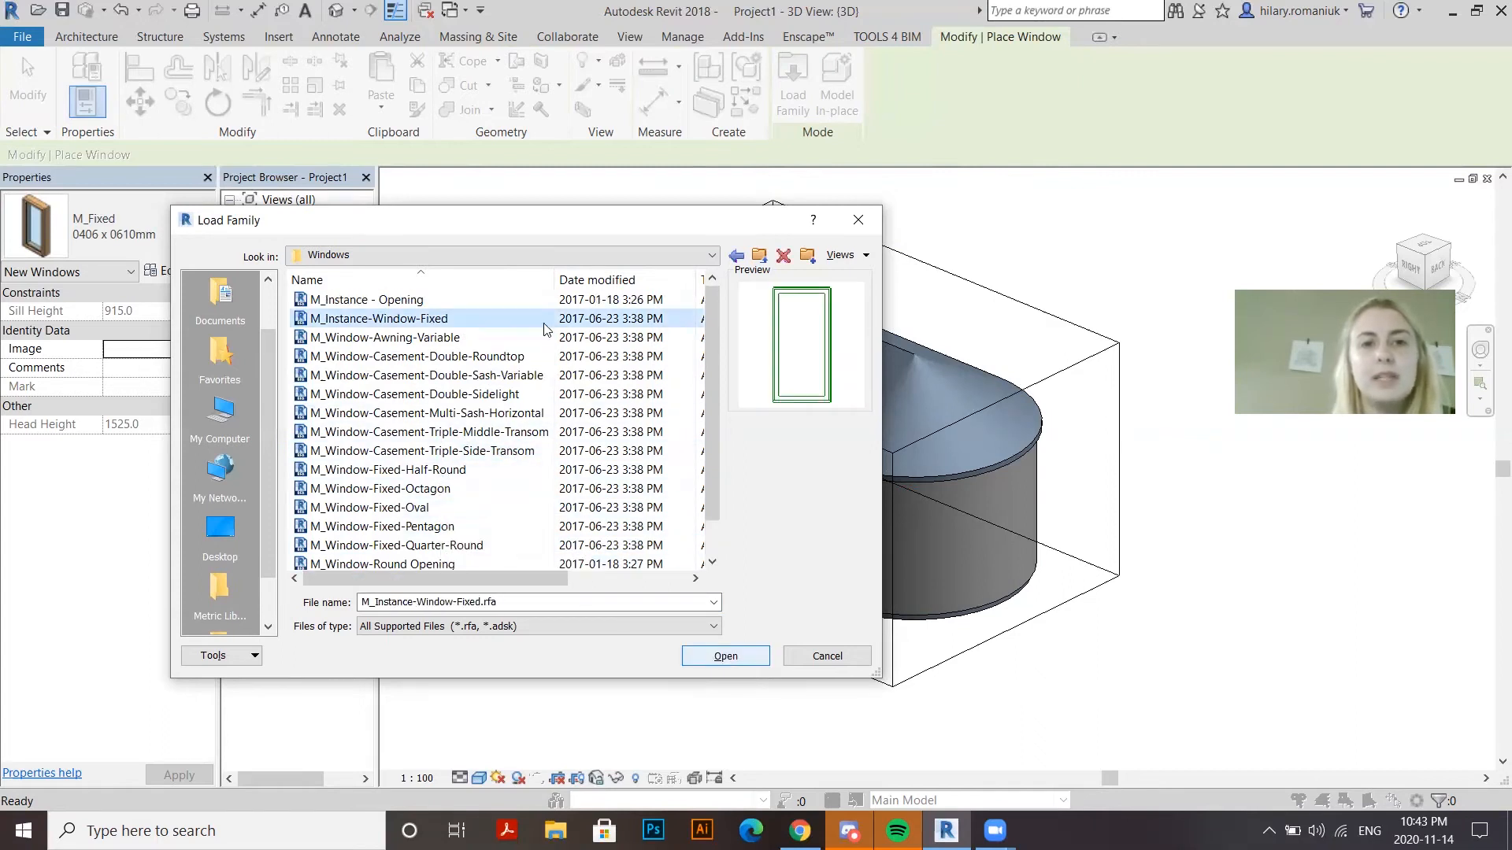
pyautogui.click(724, 657)
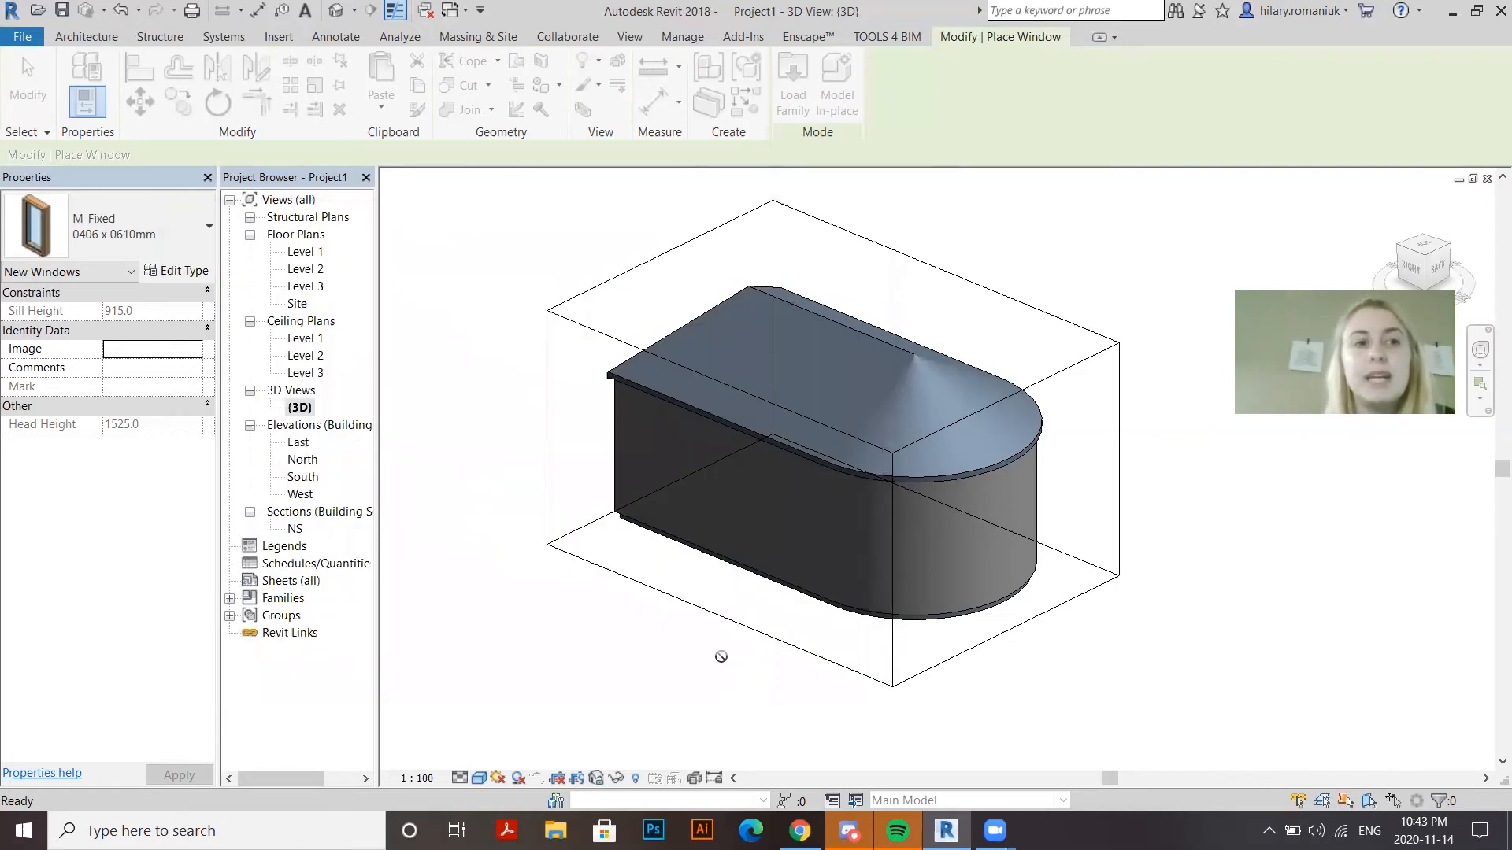
# Try the M_Instance-Window-Fixed 0406 x 610mm type and set the window type to M_Fixed 0915 x 1830mm
pyautogui.click(167, 250)
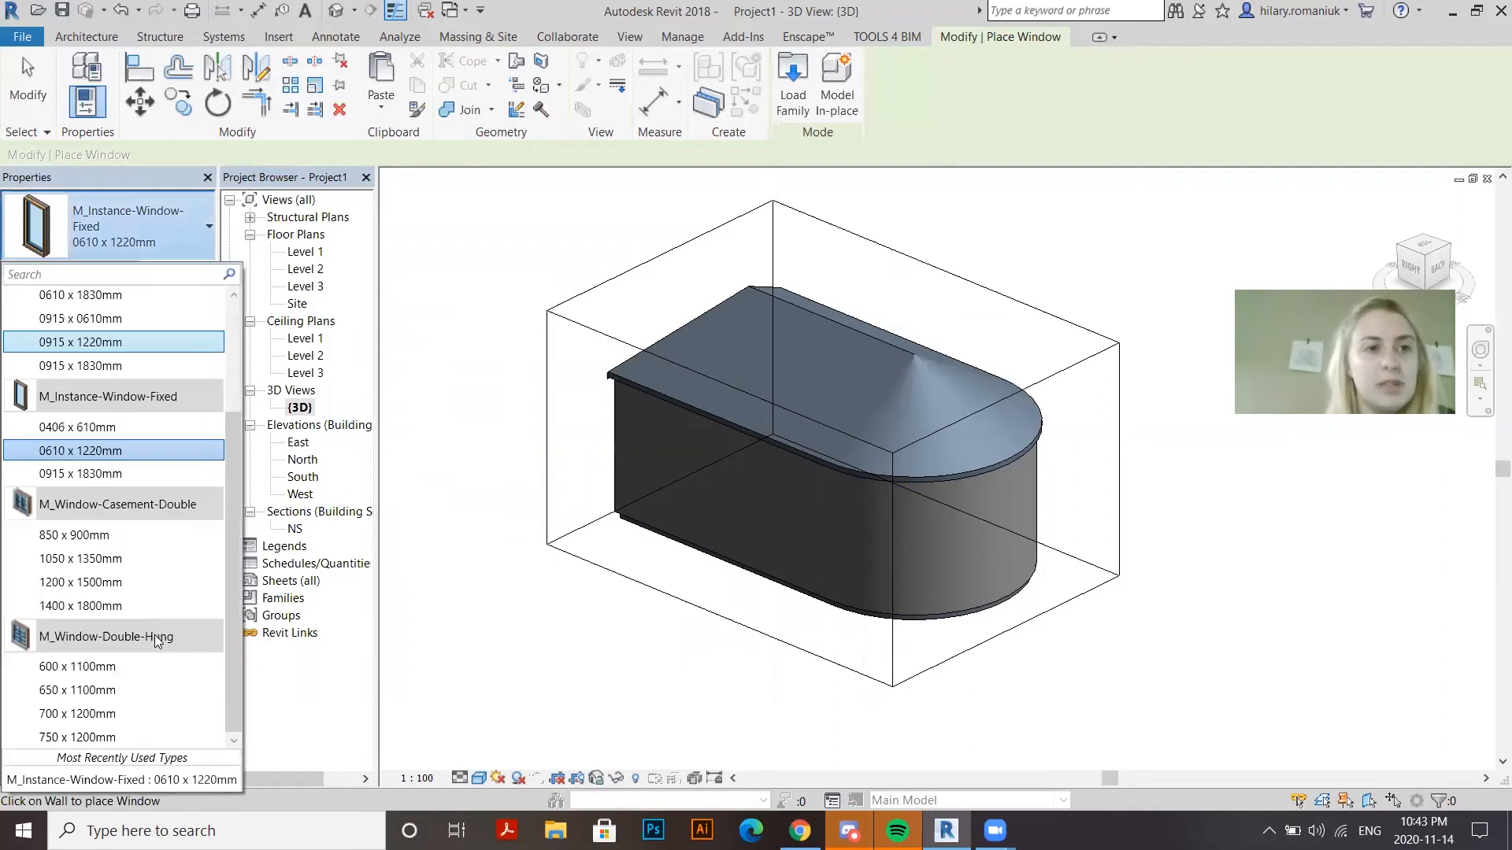
pyautogui.scroll(2, 154, 635)
pyautogui.click(153, 591)
pyautogui.click(126, 229)
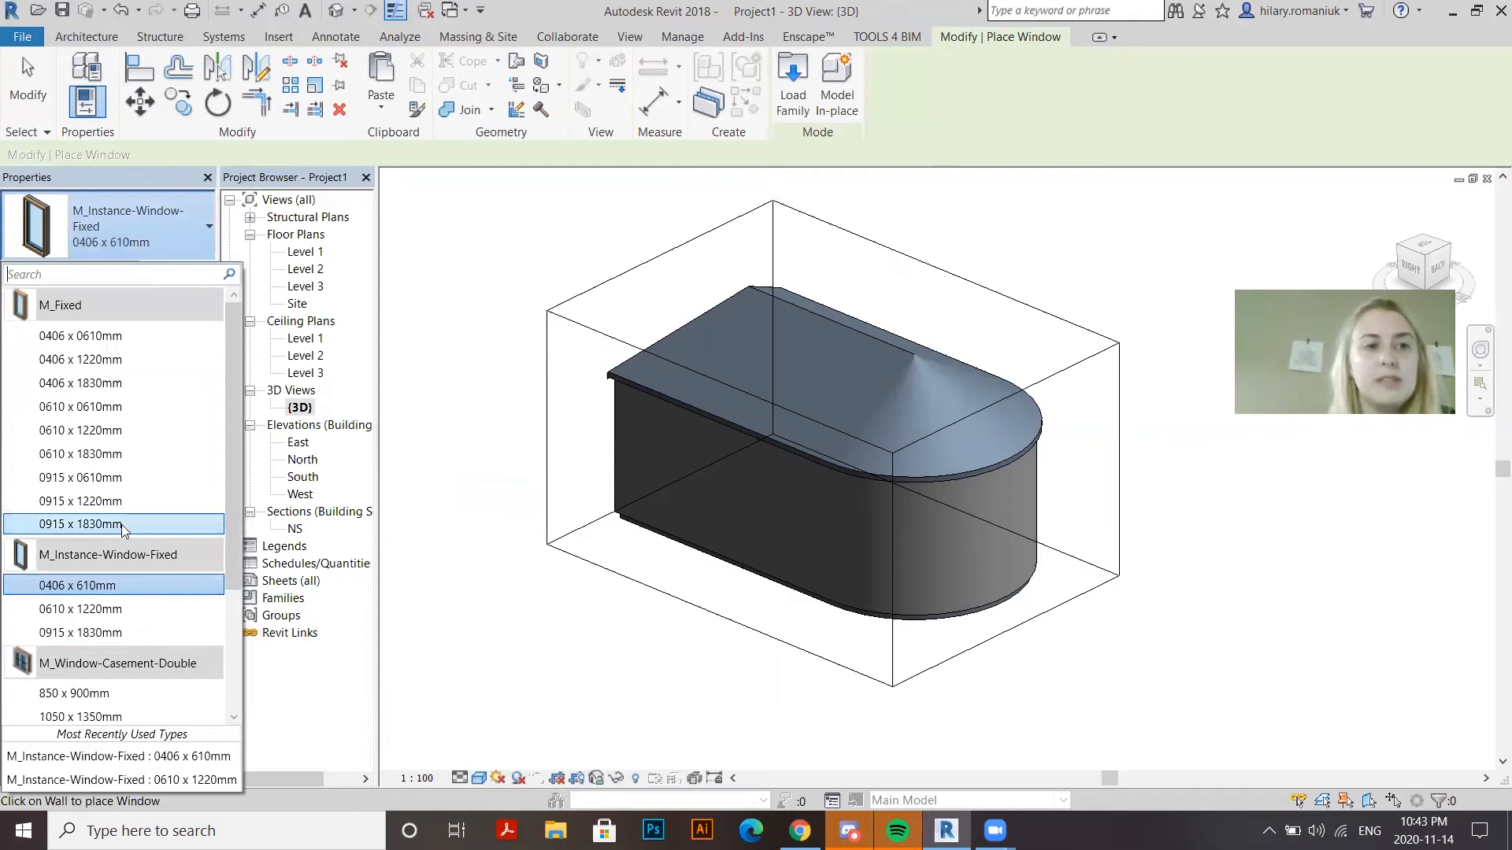
pyautogui.click(123, 524)
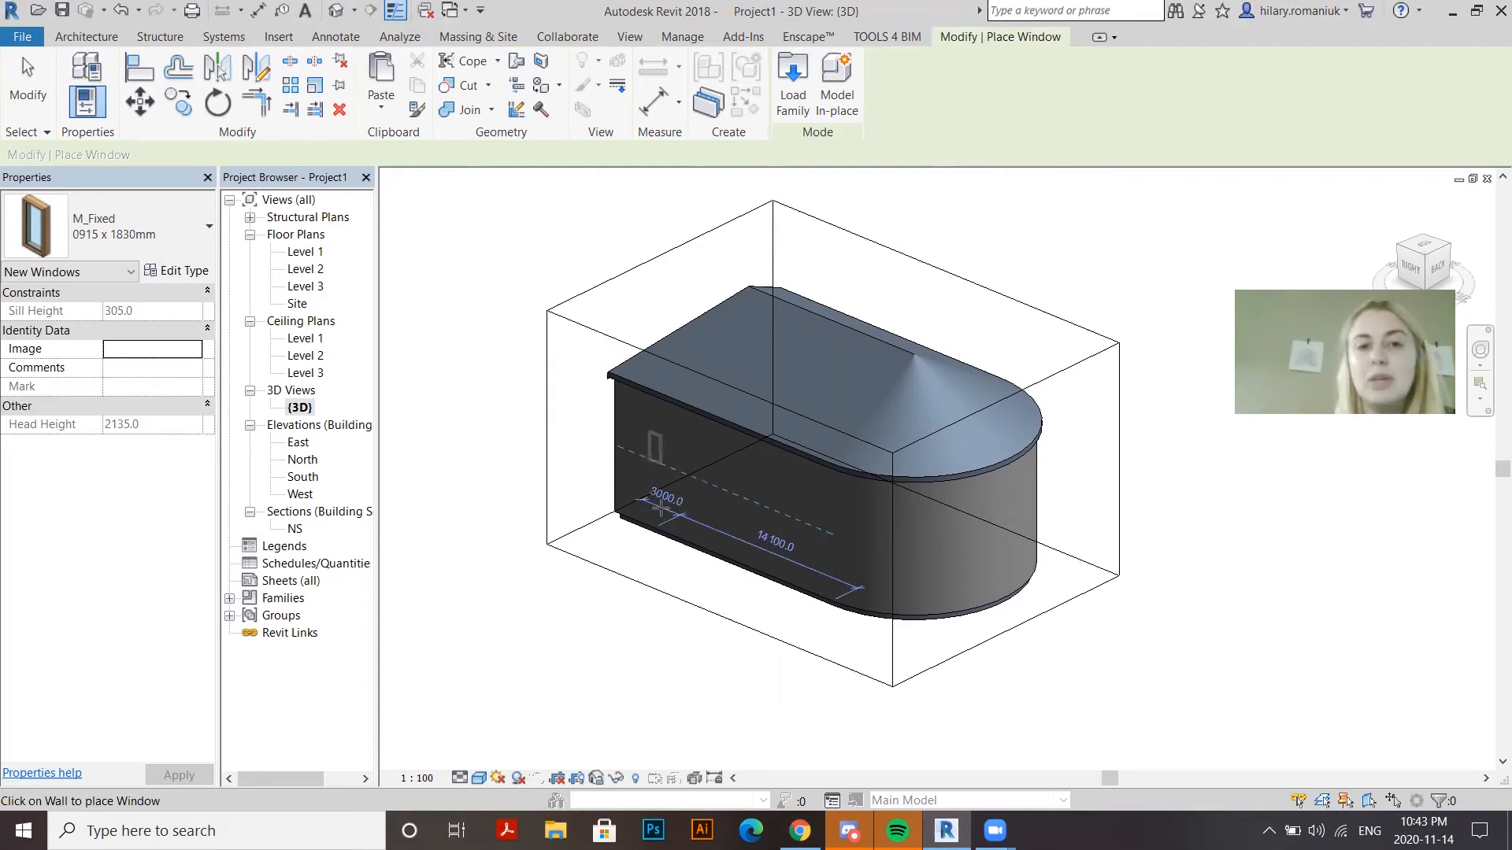
# Place five M_Fixed 0915 x 1830mm windows at two storeys on the long straight wall and two on the curved wall
pyautogui.scroll(3, 647, 465)
pyautogui.scroll(1, 646, 456)
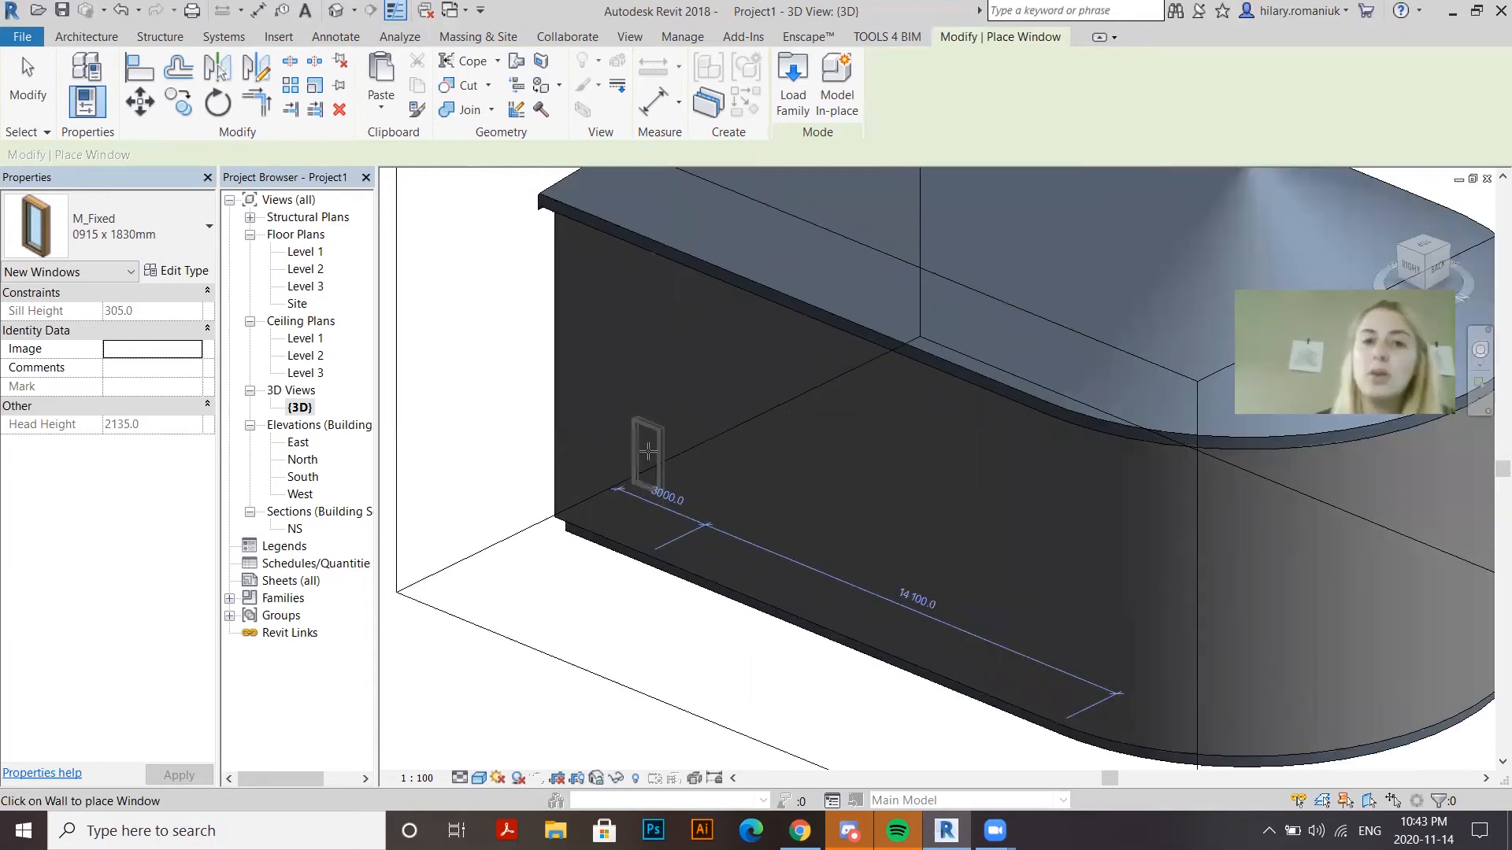
pyautogui.click(632, 446)
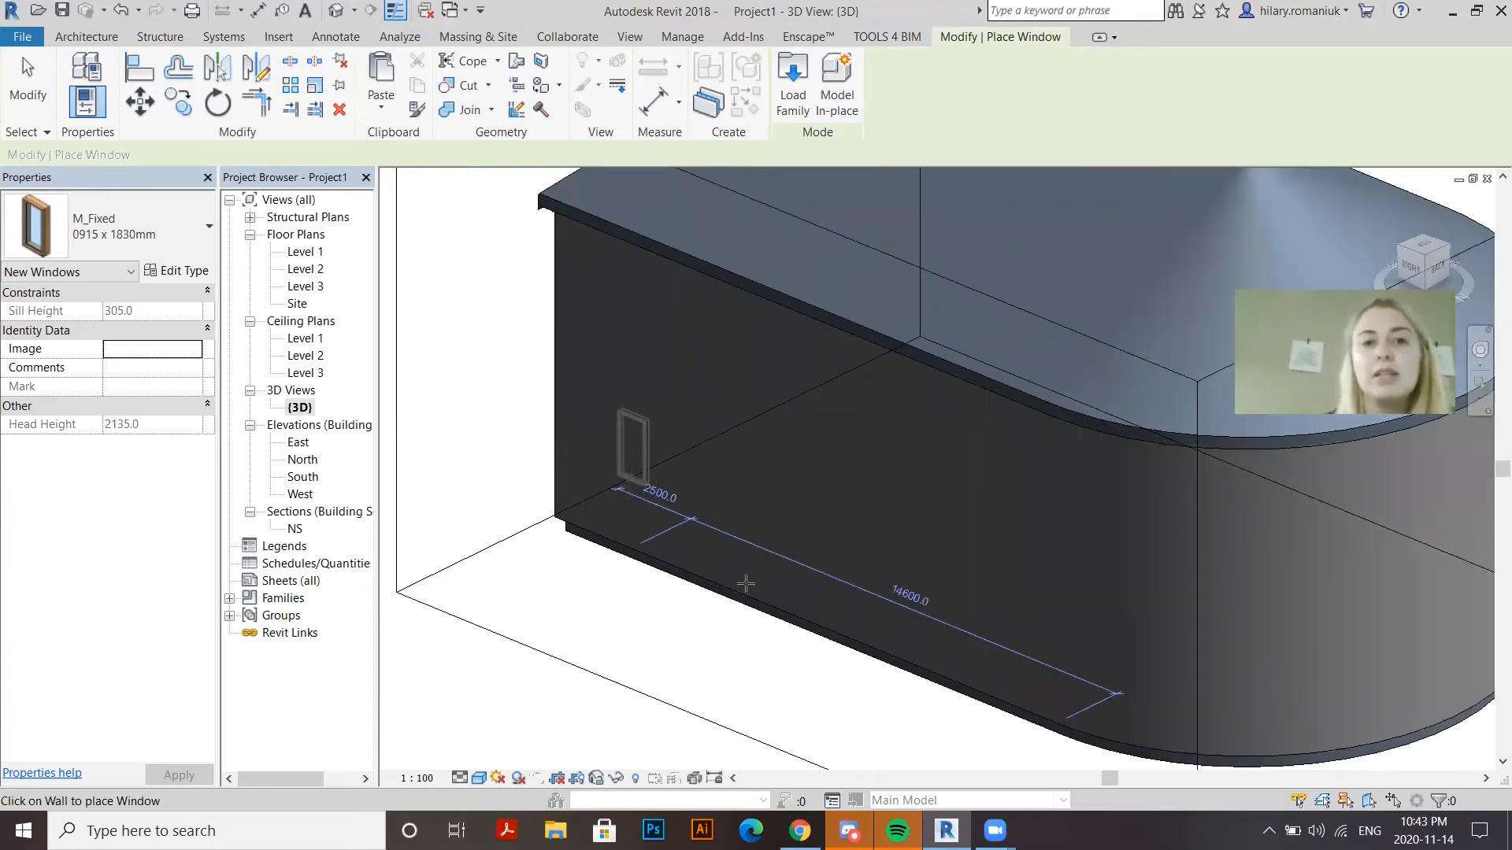
pyautogui.click(903, 435)
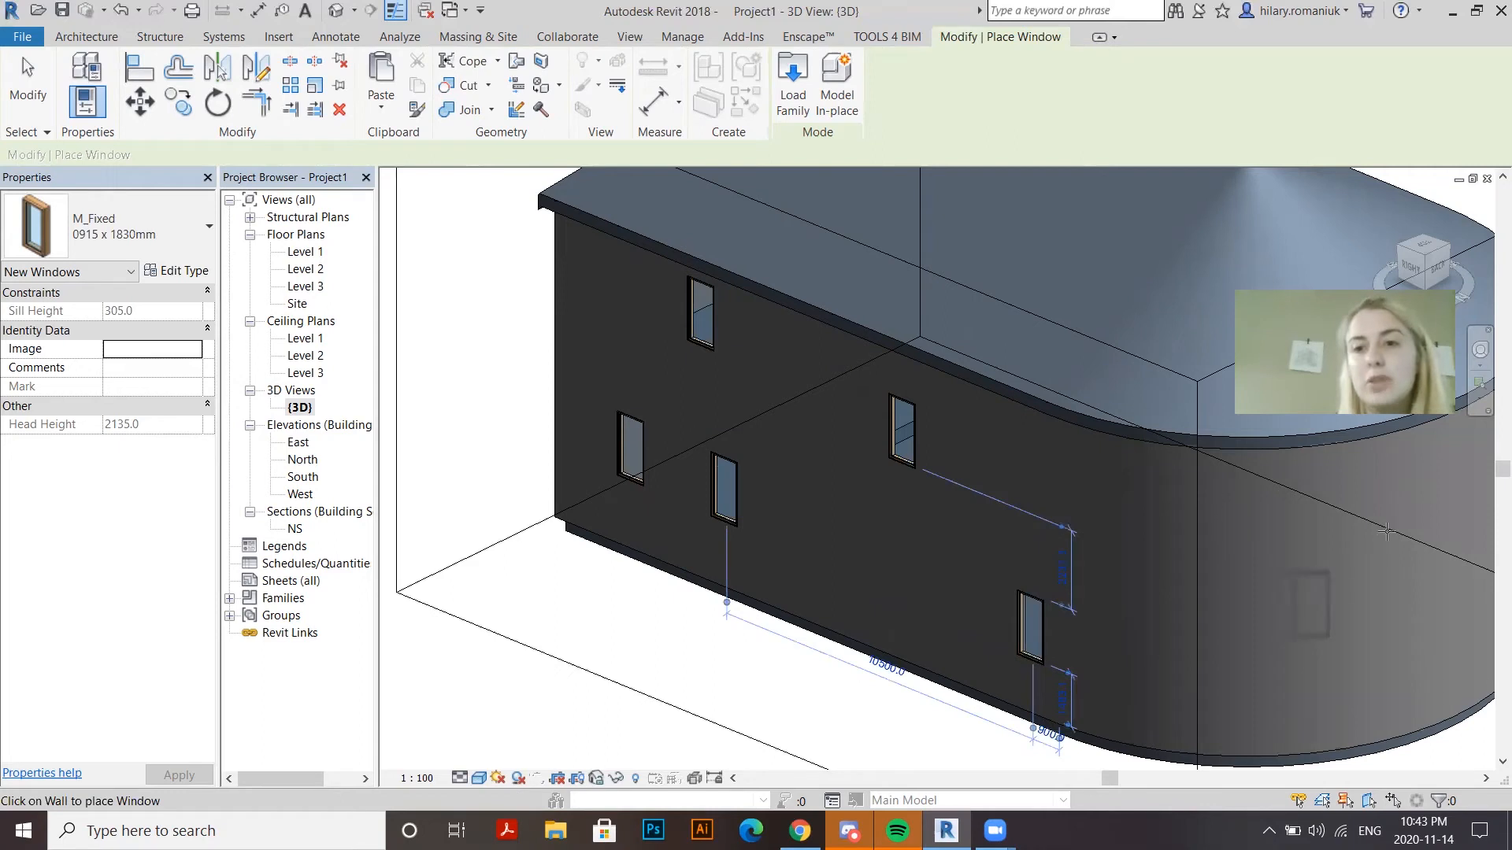
pyautogui.click(1351, 557)
pyautogui.click(28, 70)
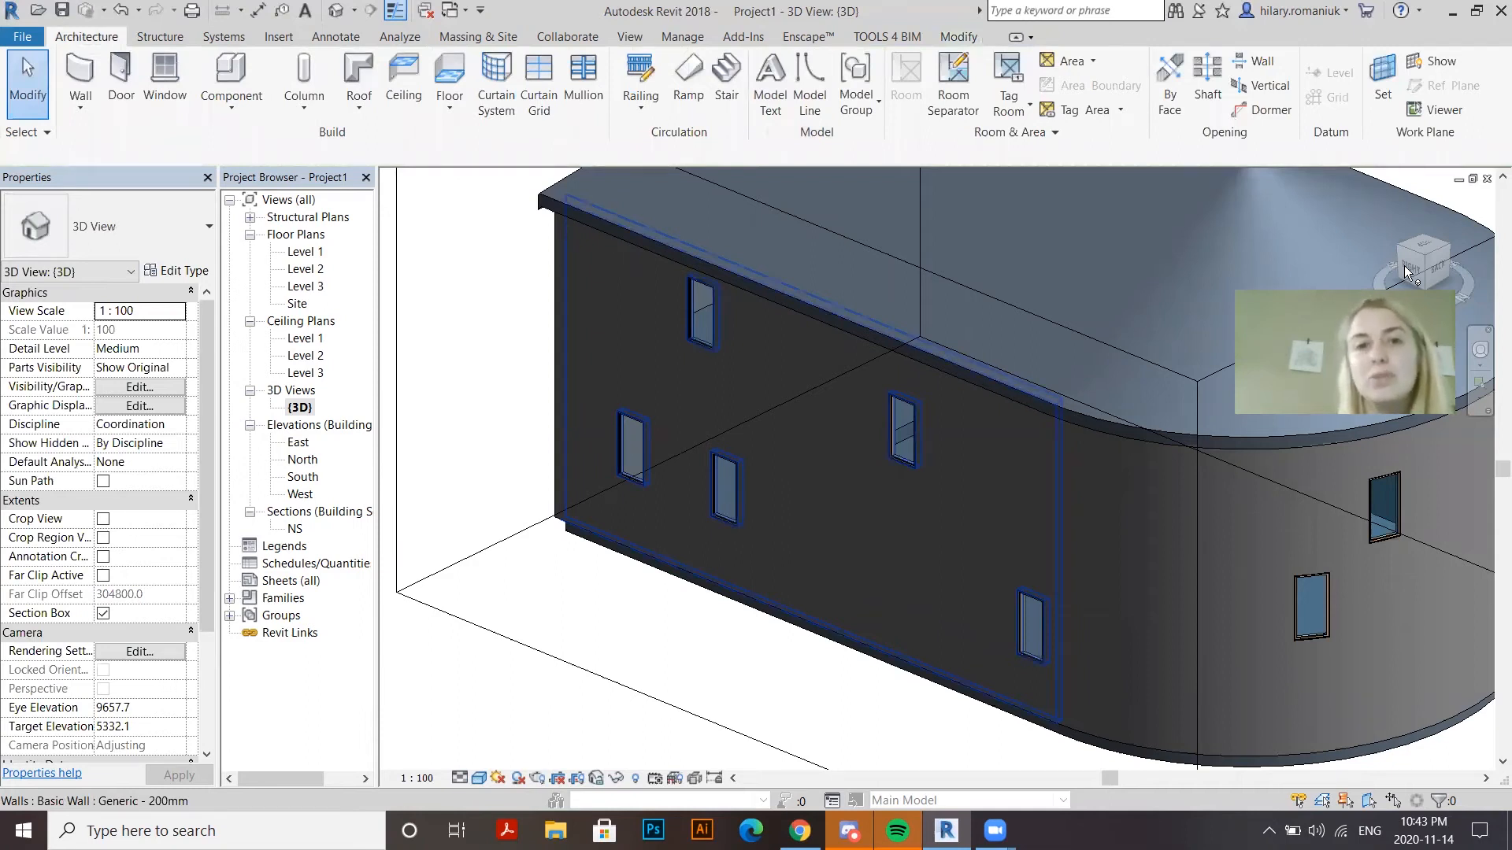
# From the right side view, align the sill of the second lower-storey window with the sill of the window nearest the wall's square corner
pyautogui.click(956, 37)
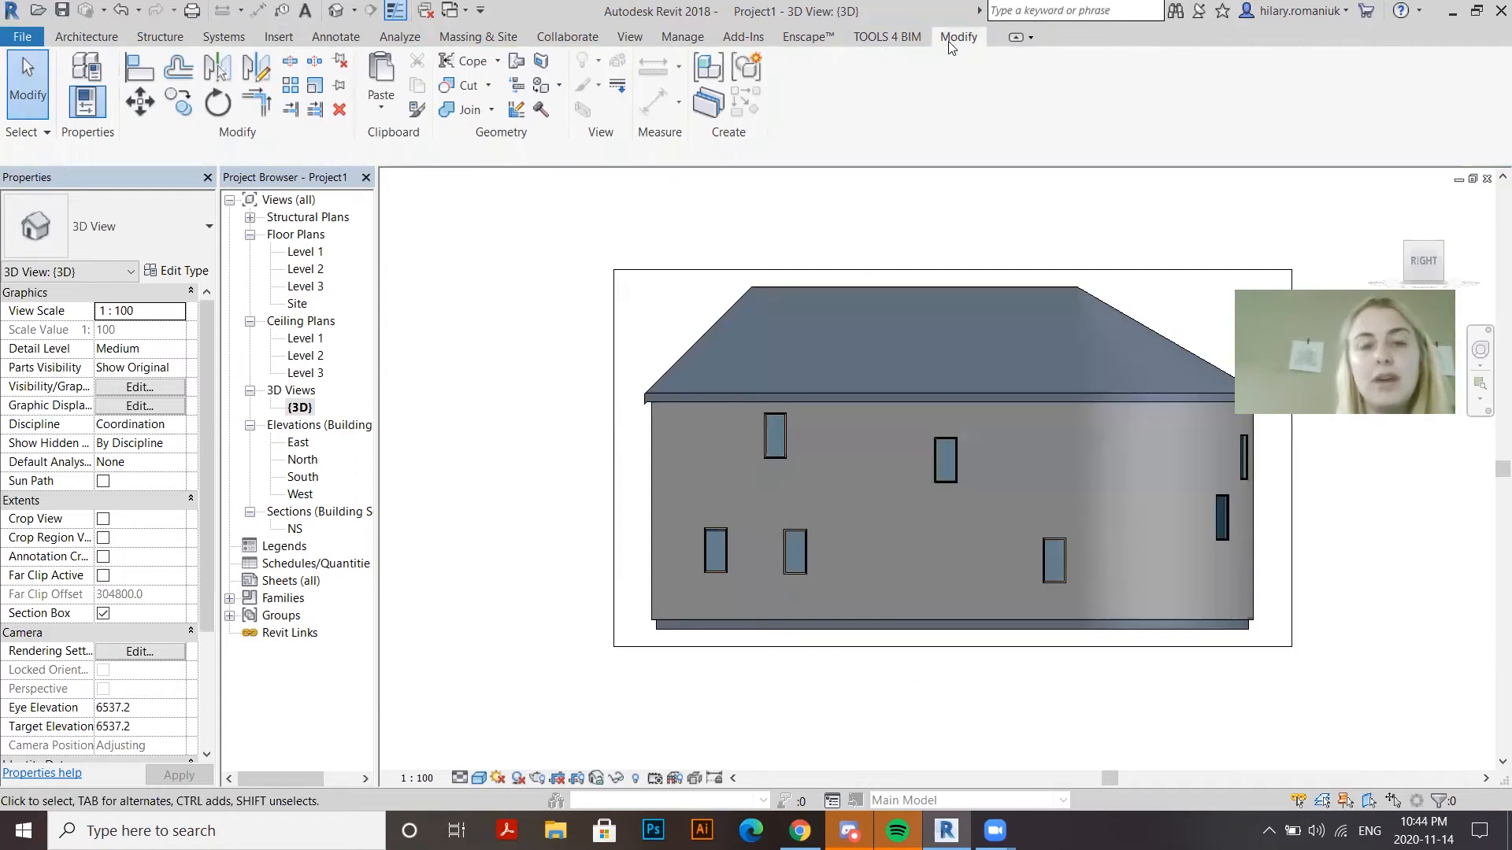
pyautogui.click(141, 76)
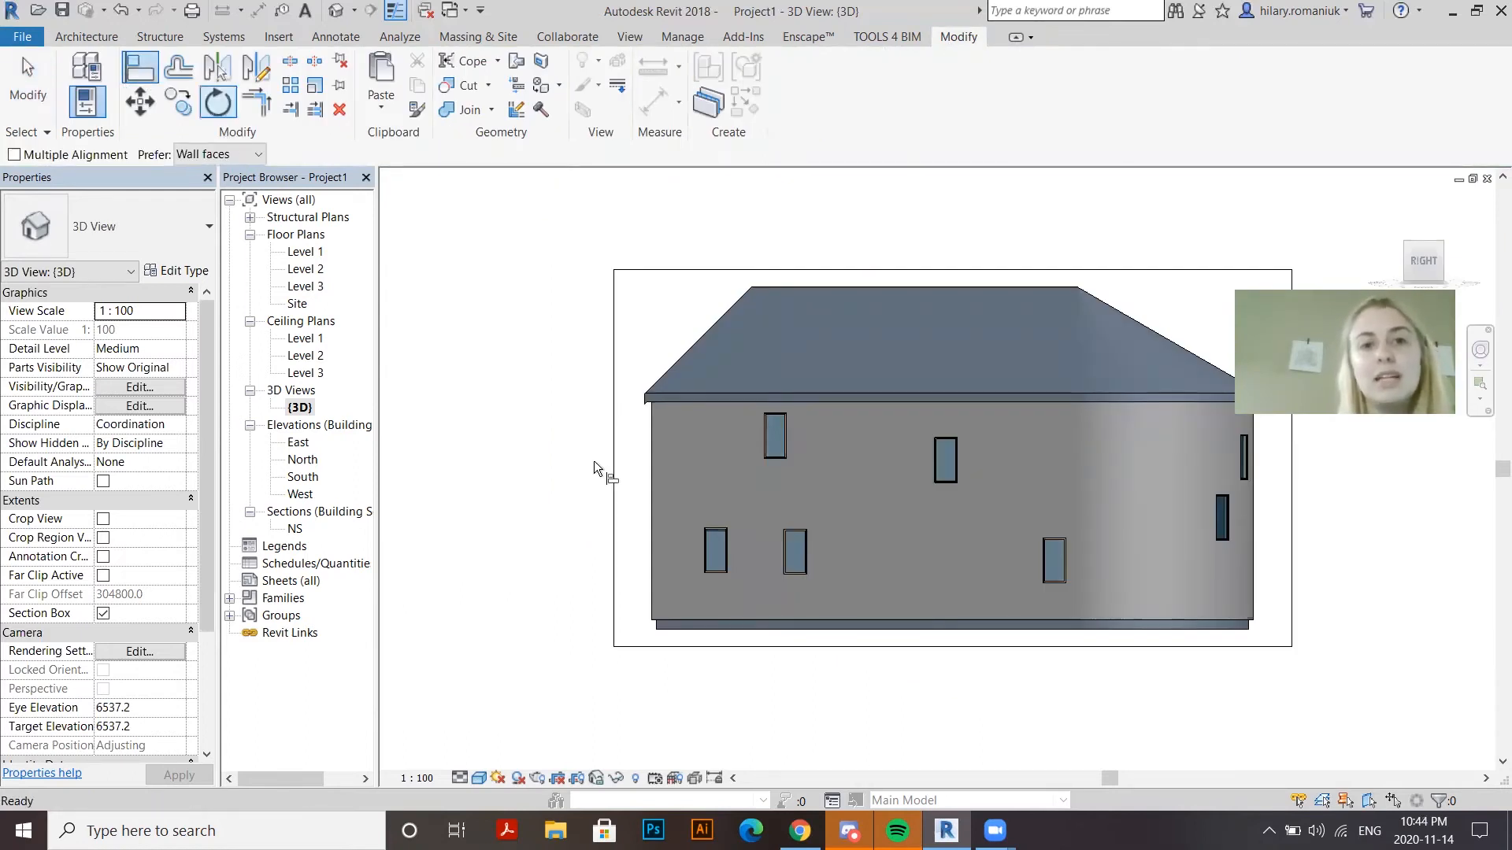
pyautogui.scroll(4, 714, 570)
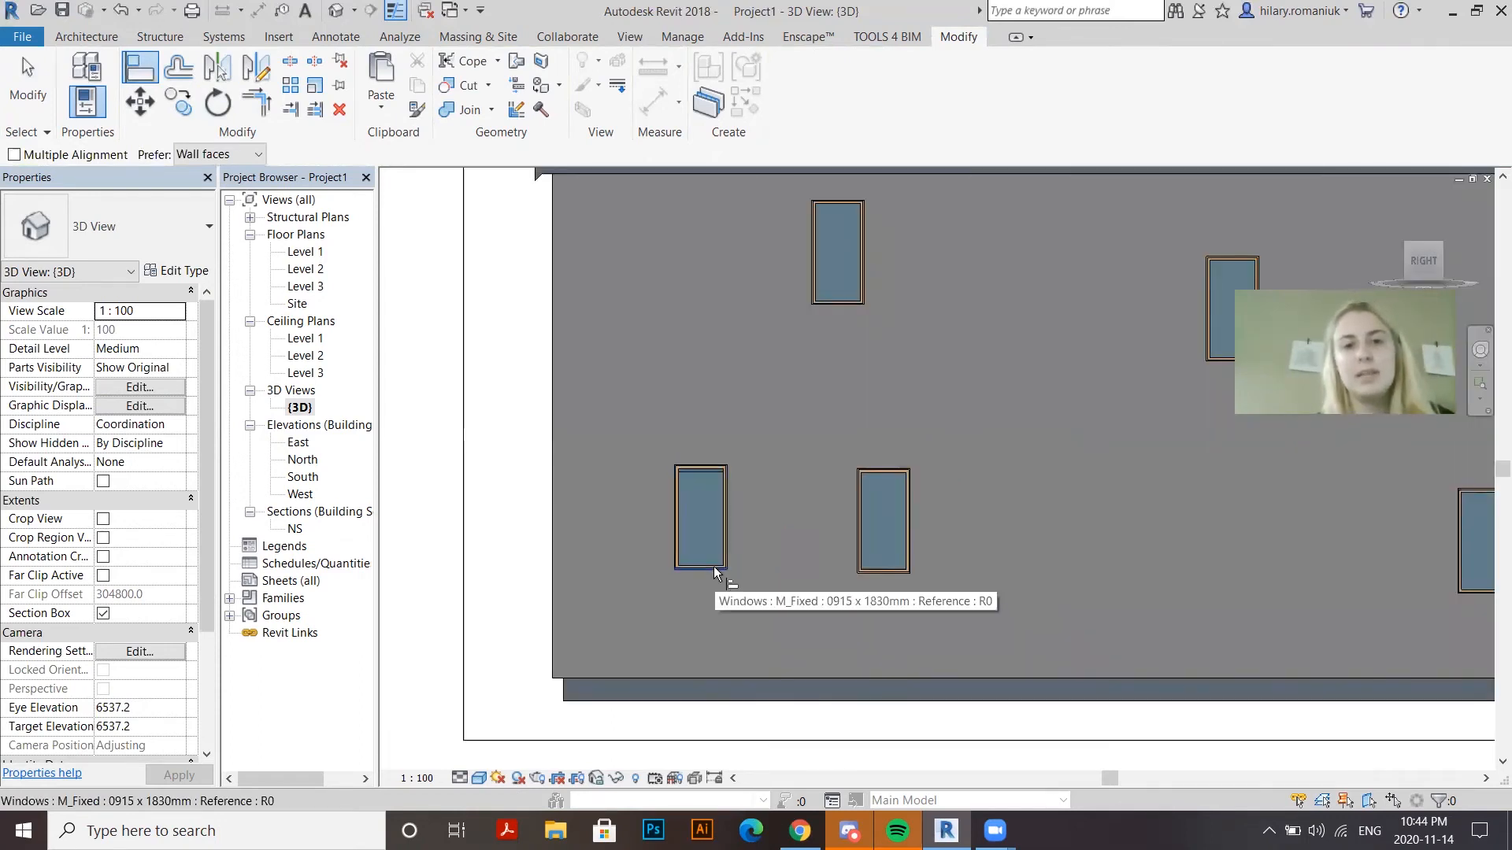
pyautogui.click(891, 575)
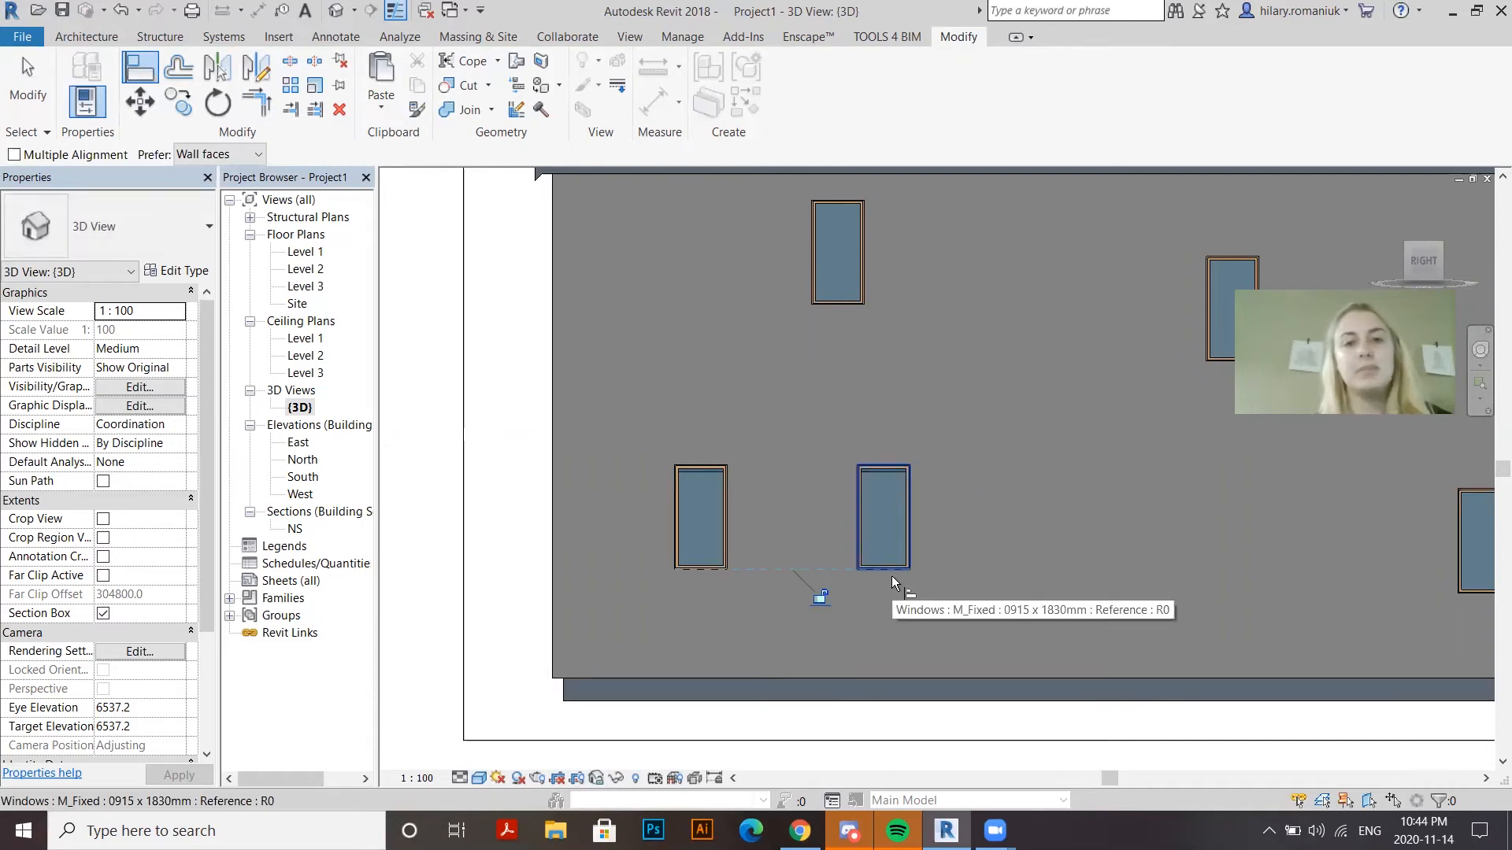
pyautogui.press('Escape')
pyautogui.press('Escape')
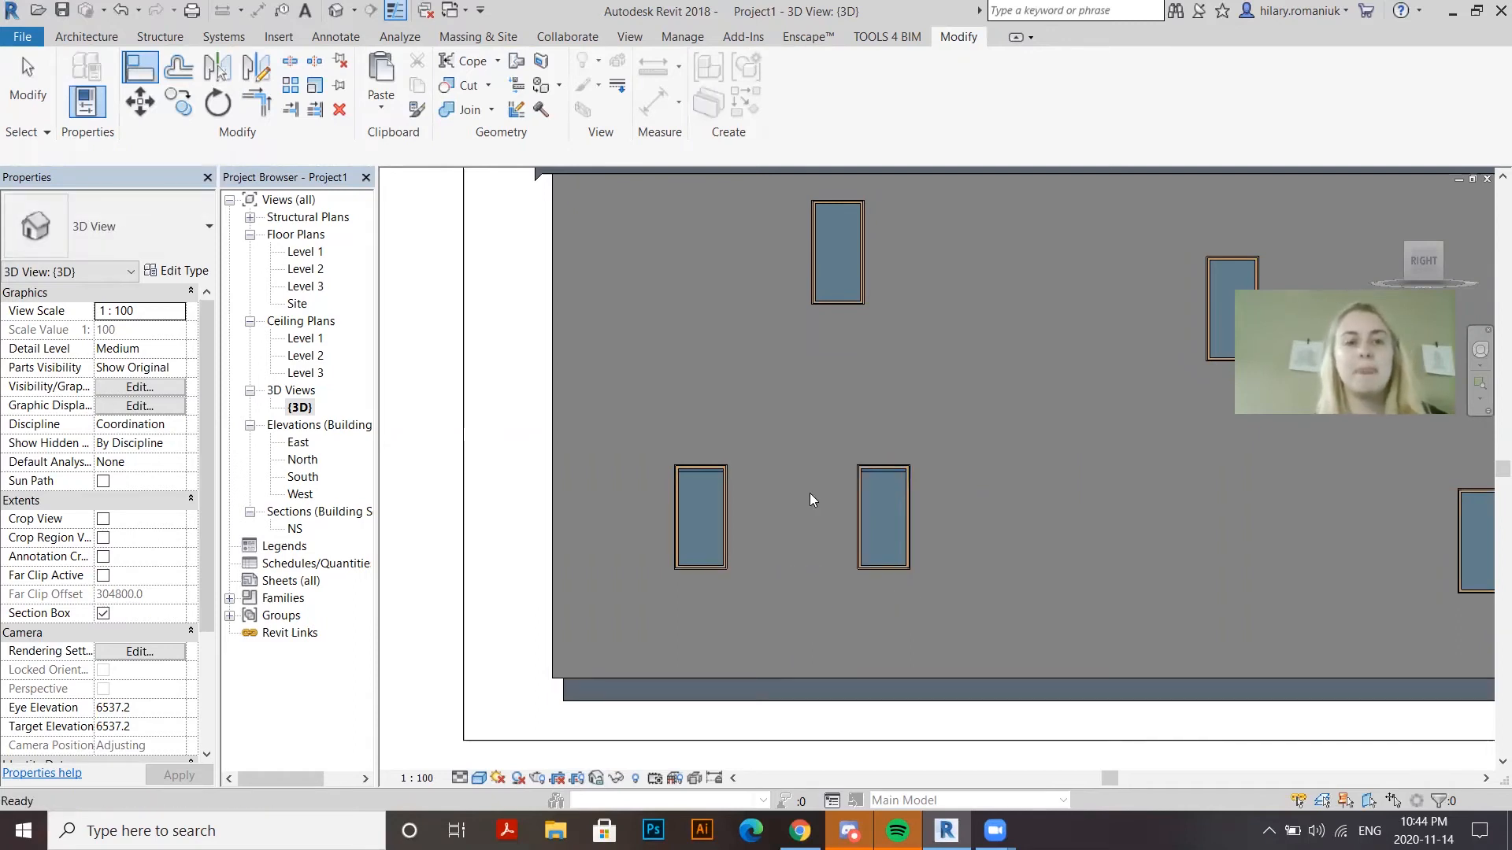
# Set the sill height of the second lower-storey window to 1900
pyautogui.scroll(-3, 595, 549)
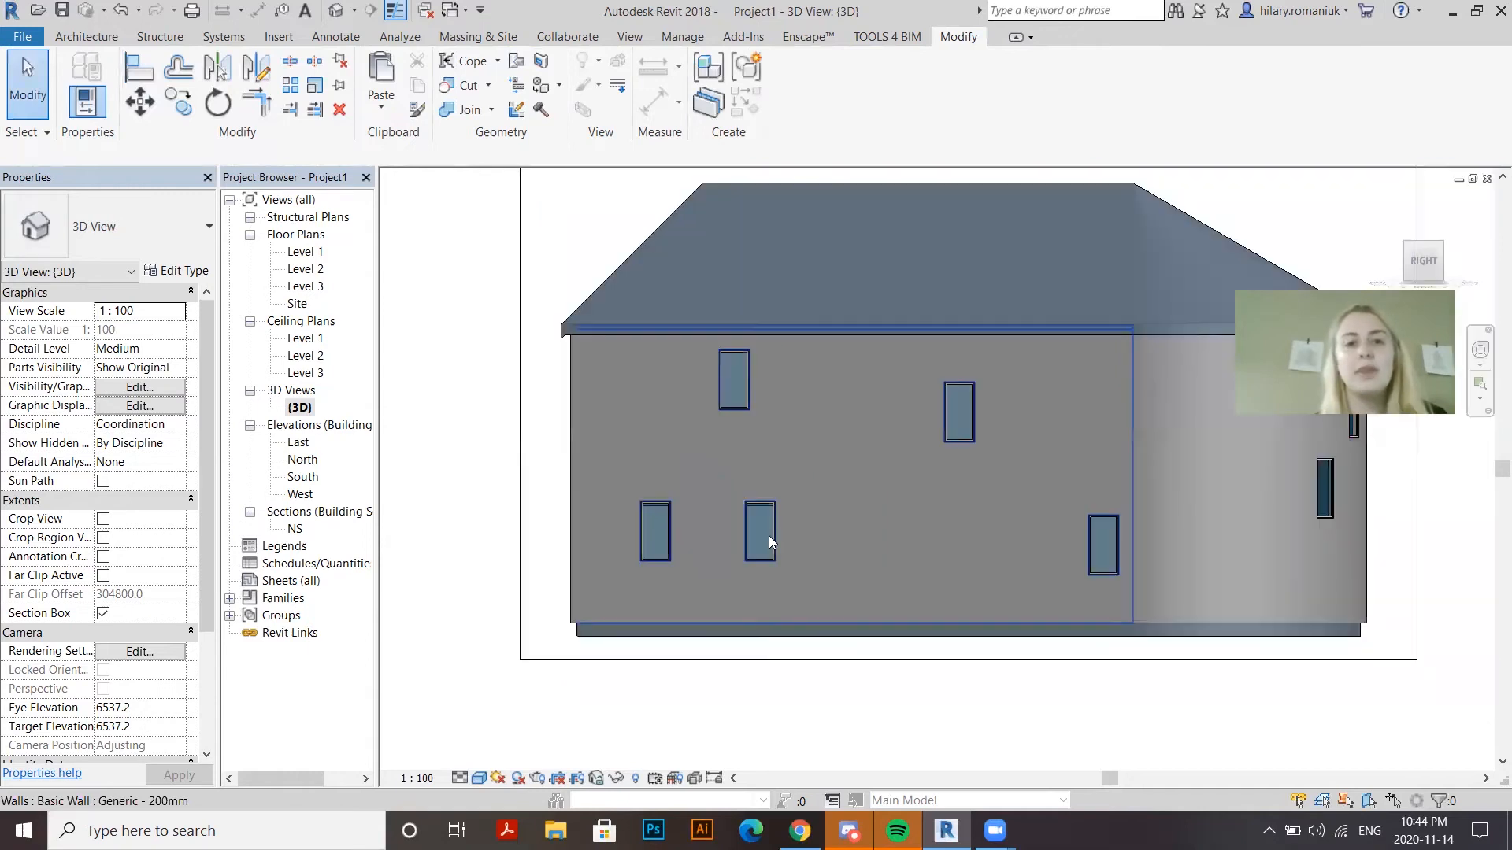
pyautogui.click(748, 563)
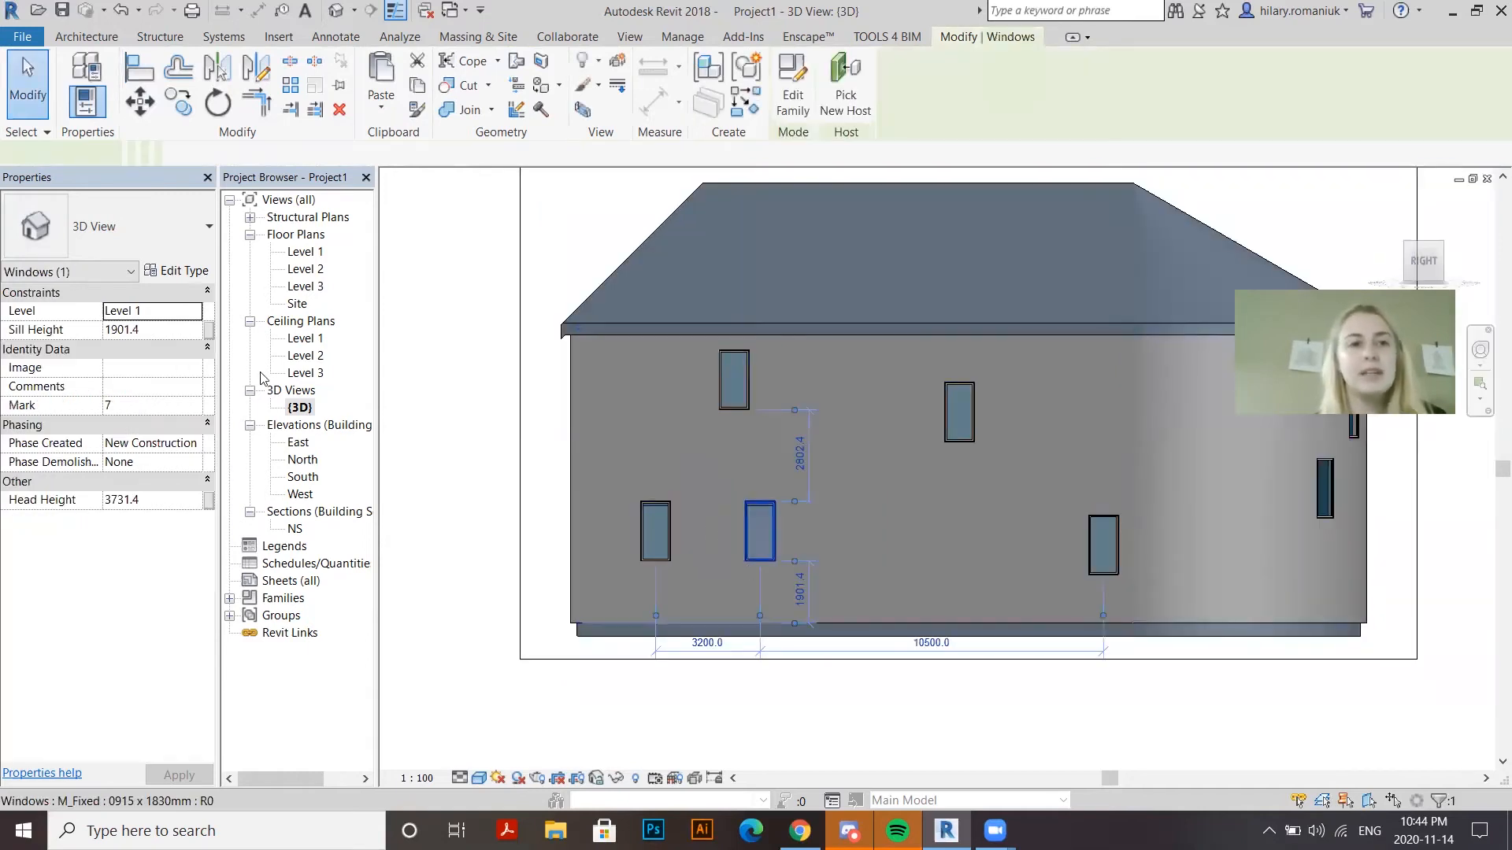
pyautogui.click(162, 334)
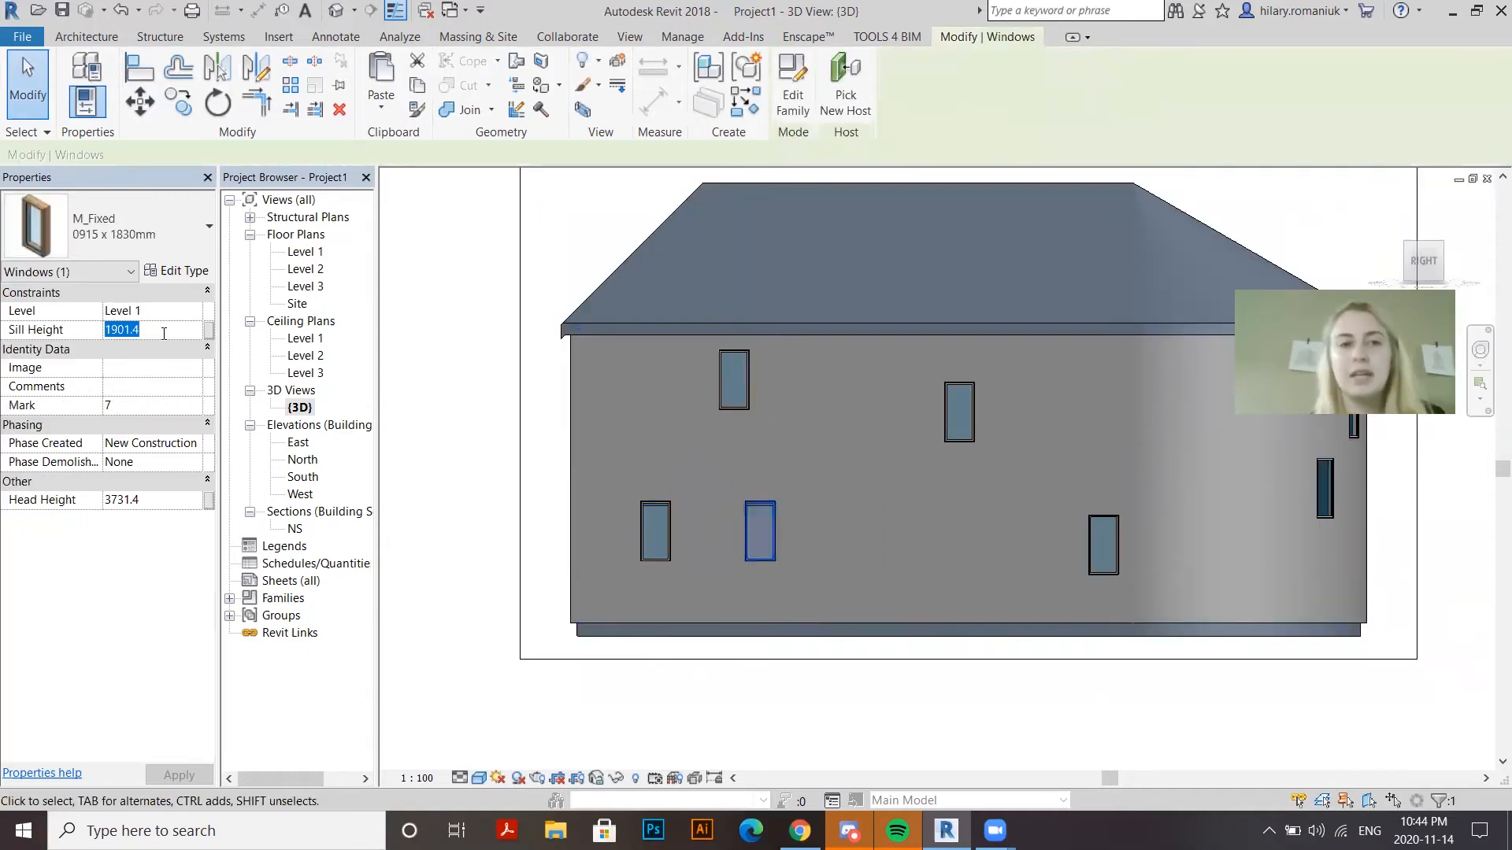
pyautogui.write('1900')
pyautogui.press('Return')
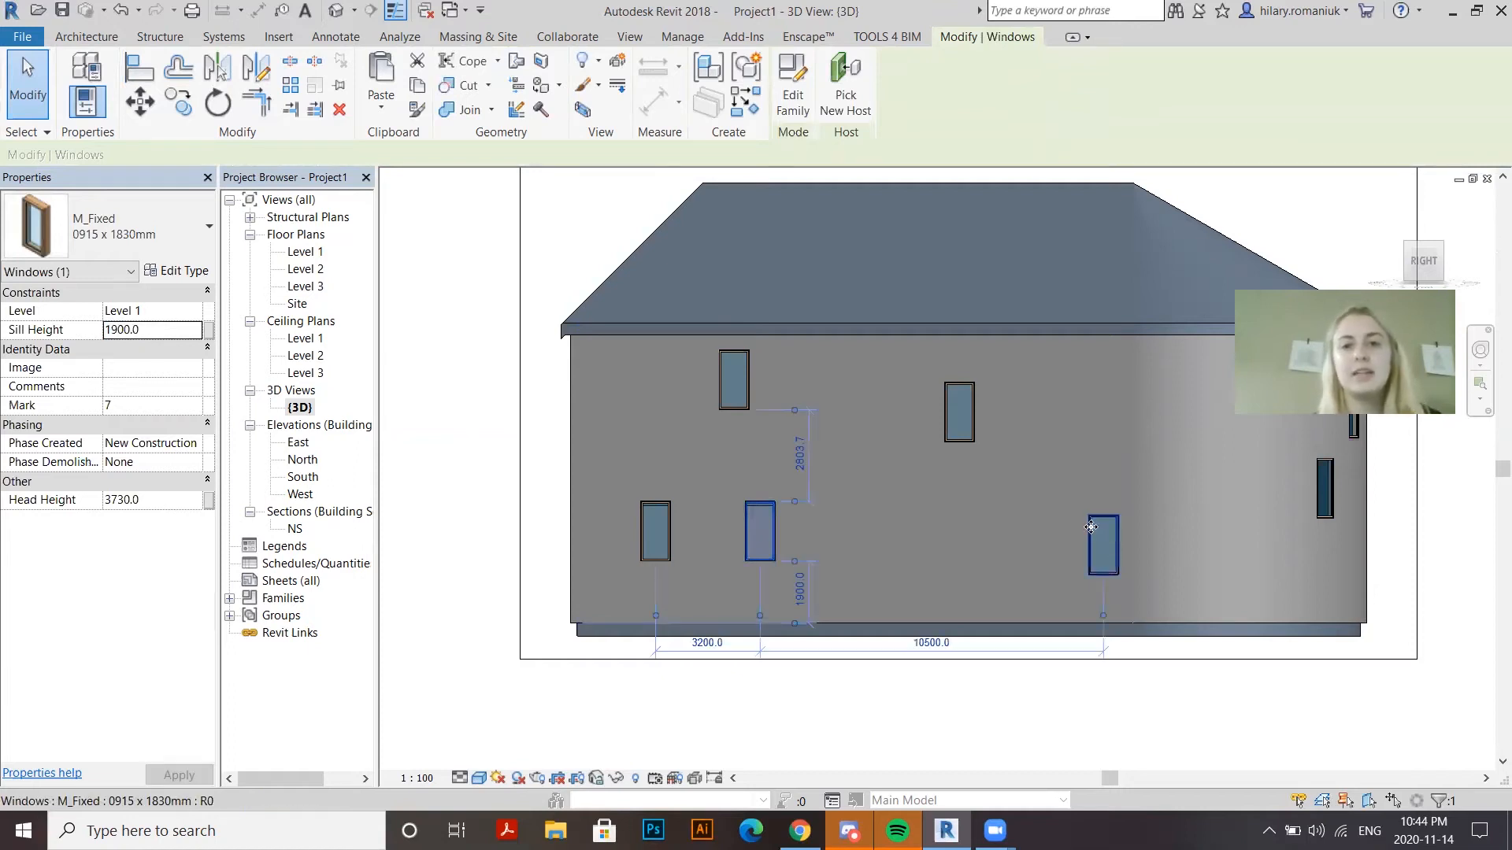
# Set the sill height of the lower-storey windows near and on the curved wall to 1900 together
pyautogui.keyDown('ctrl'); pyautogui.click(1325, 518); pyautogui.keyUp('ctrl')
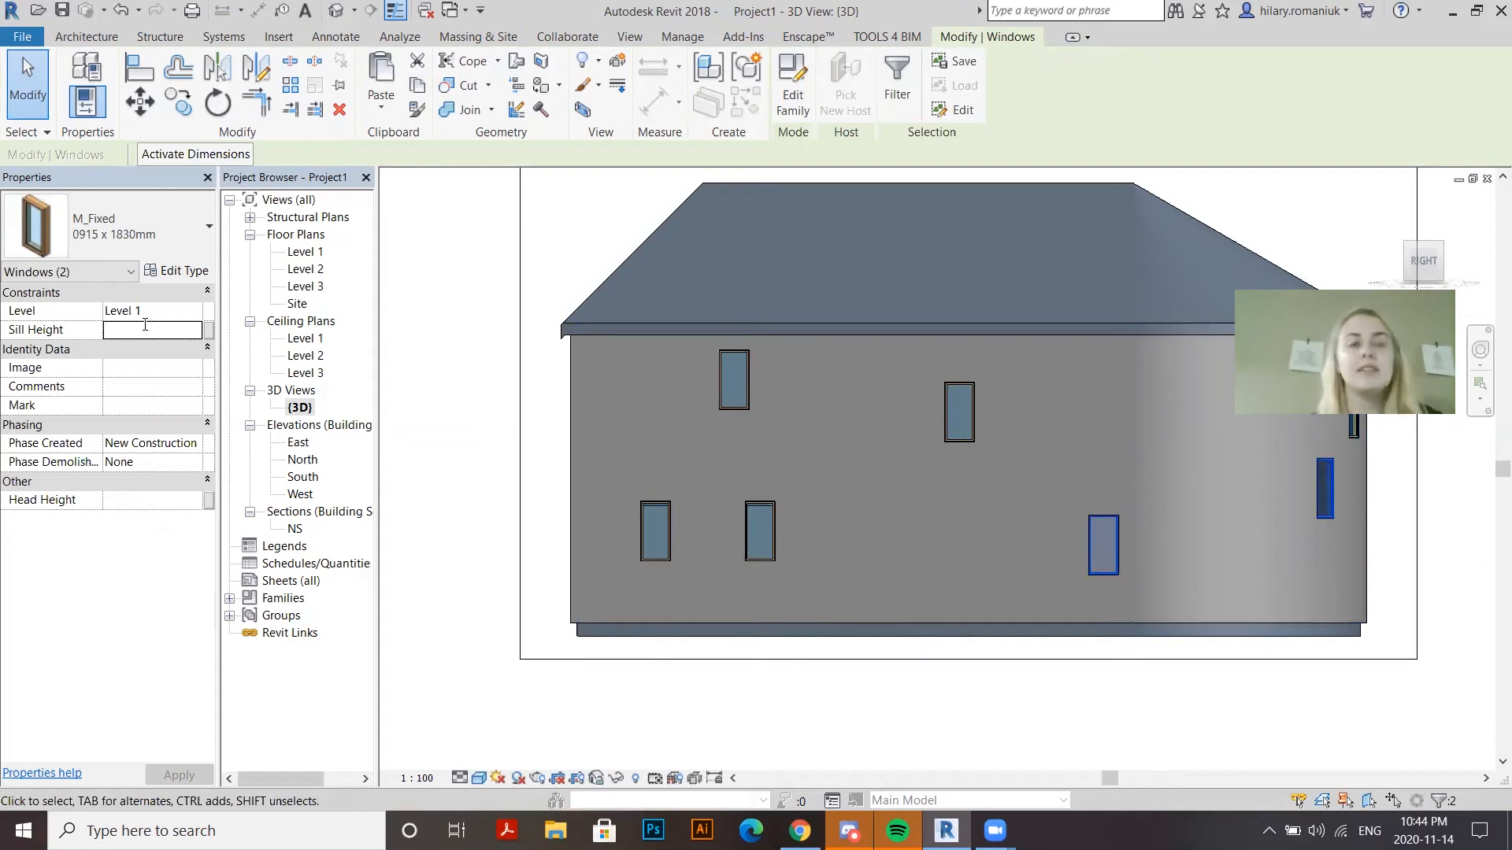
pyautogui.write('1900')
pyautogui.press('Return')
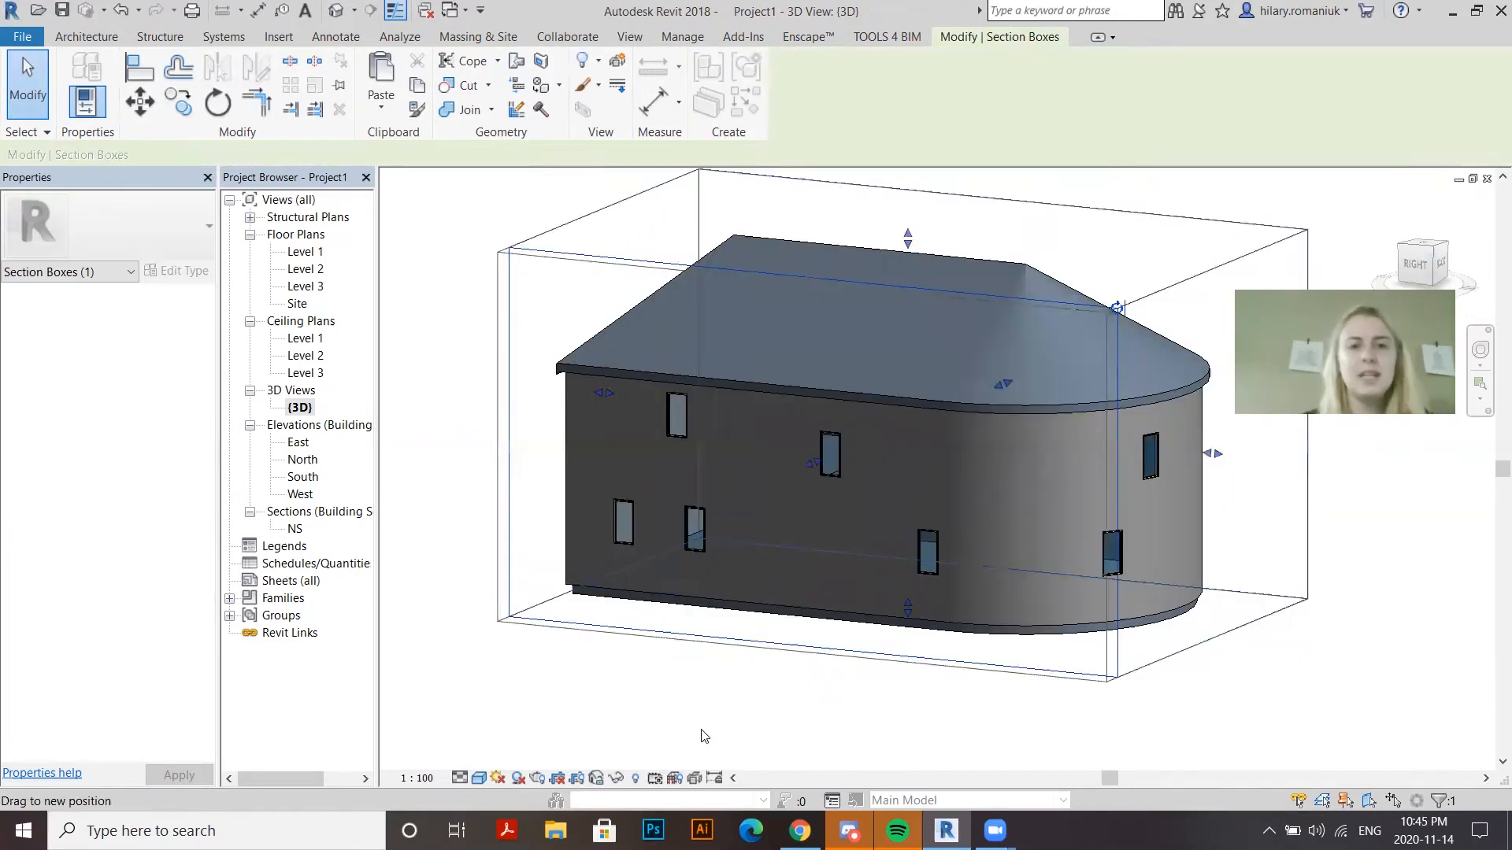
pyautogui.click(701, 723)
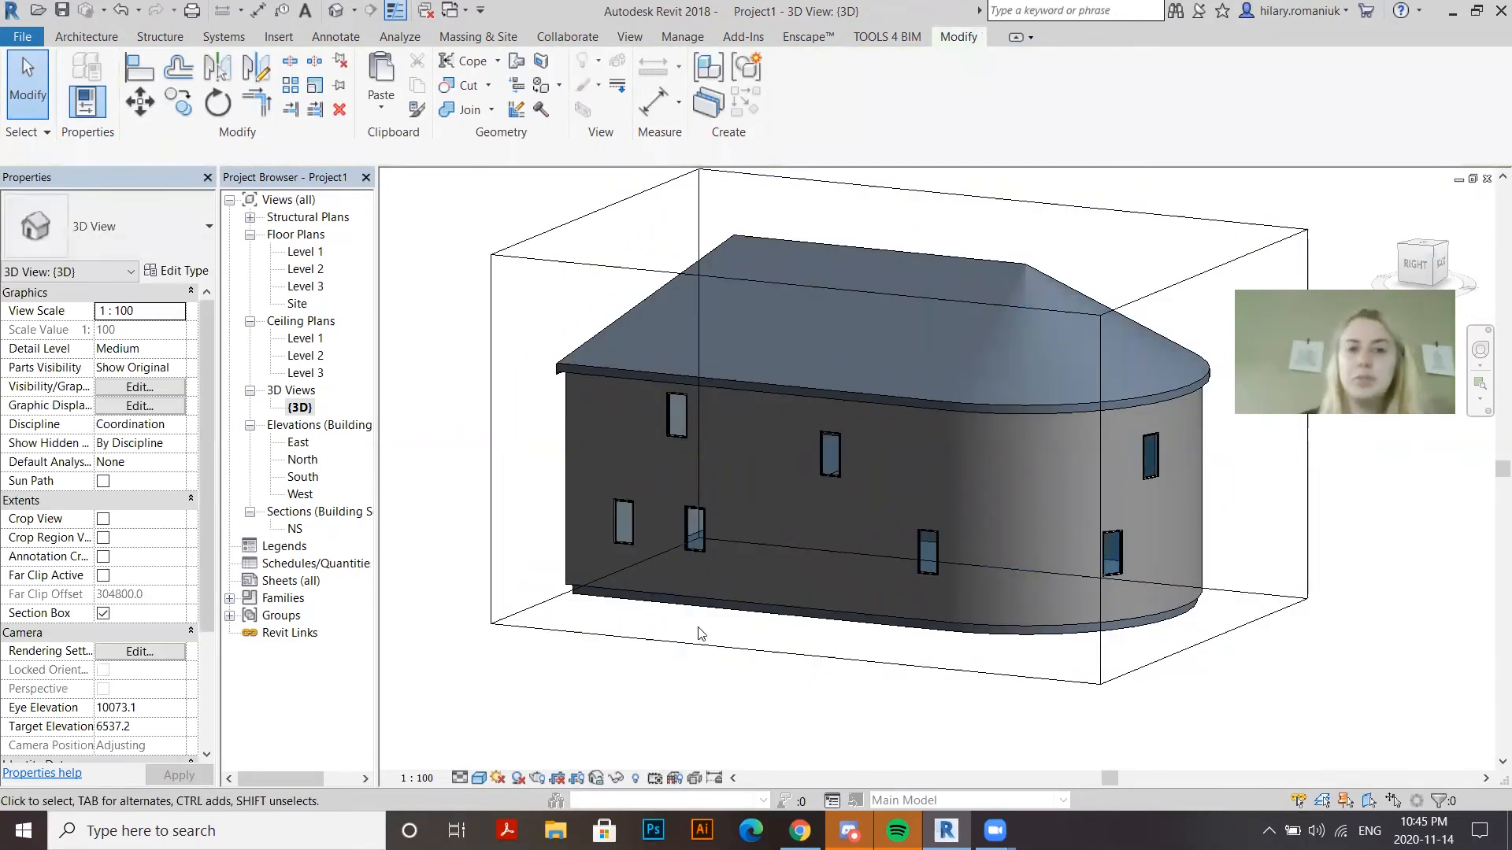
# Open the Level 1 floor plan and bring up its View Range settings
pyautogui.doubleClick(306, 253)
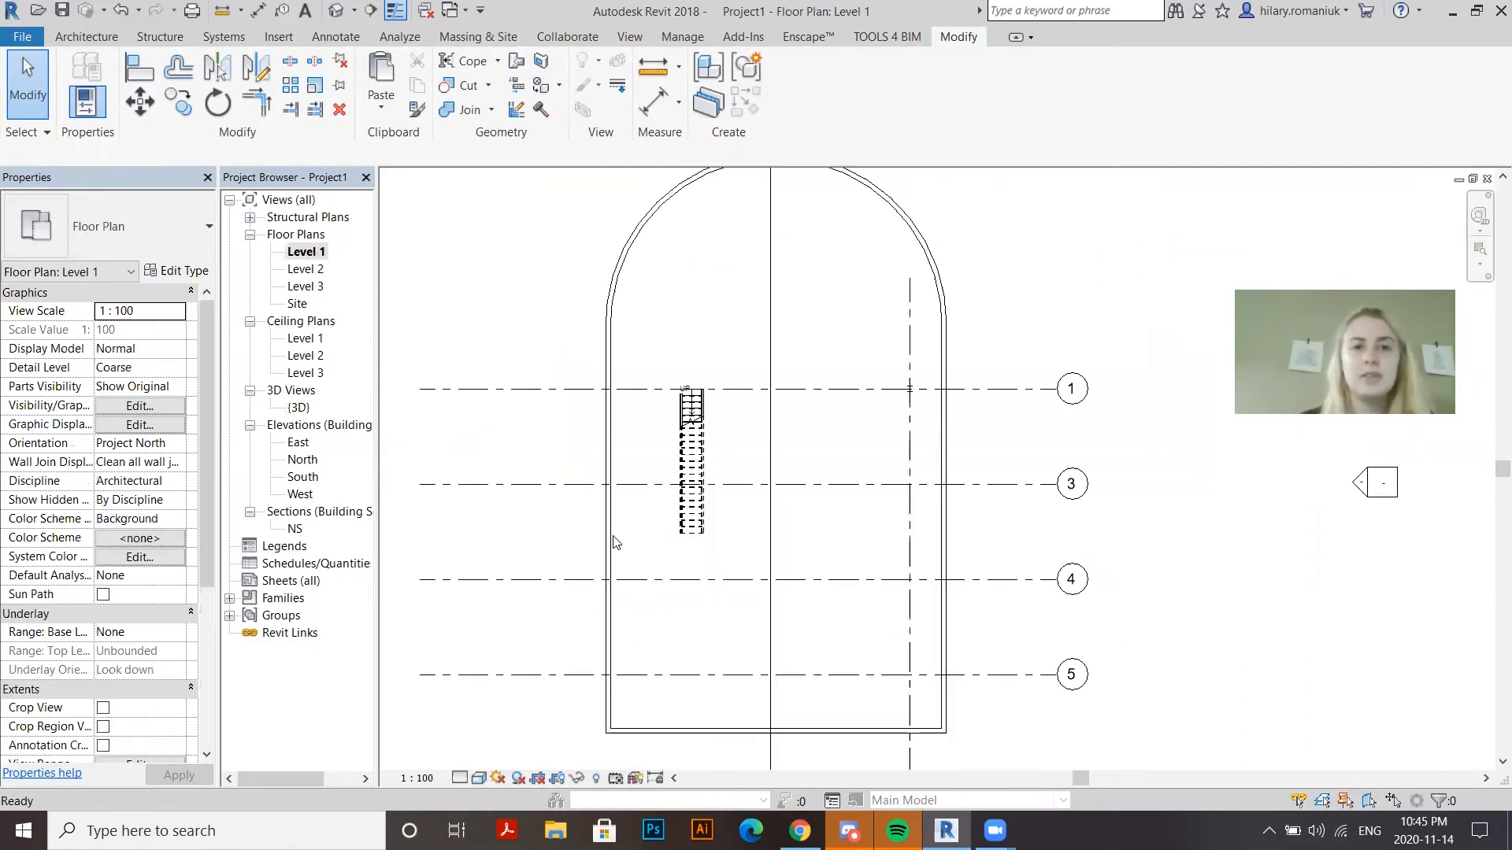
pyautogui.scroll(-1, 608, 541)
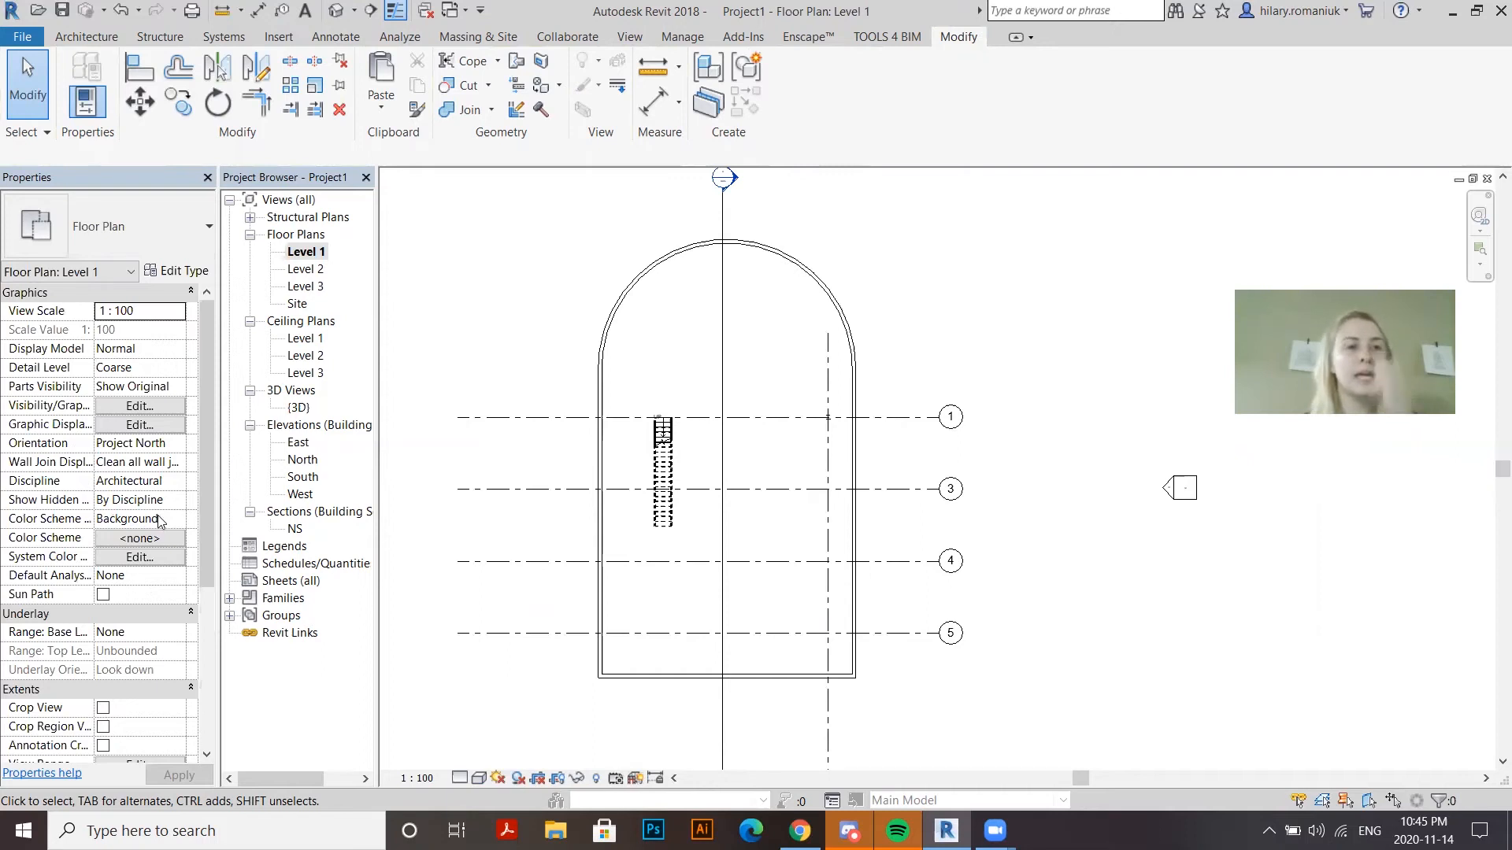
pyautogui.scroll(-5, 160, 520)
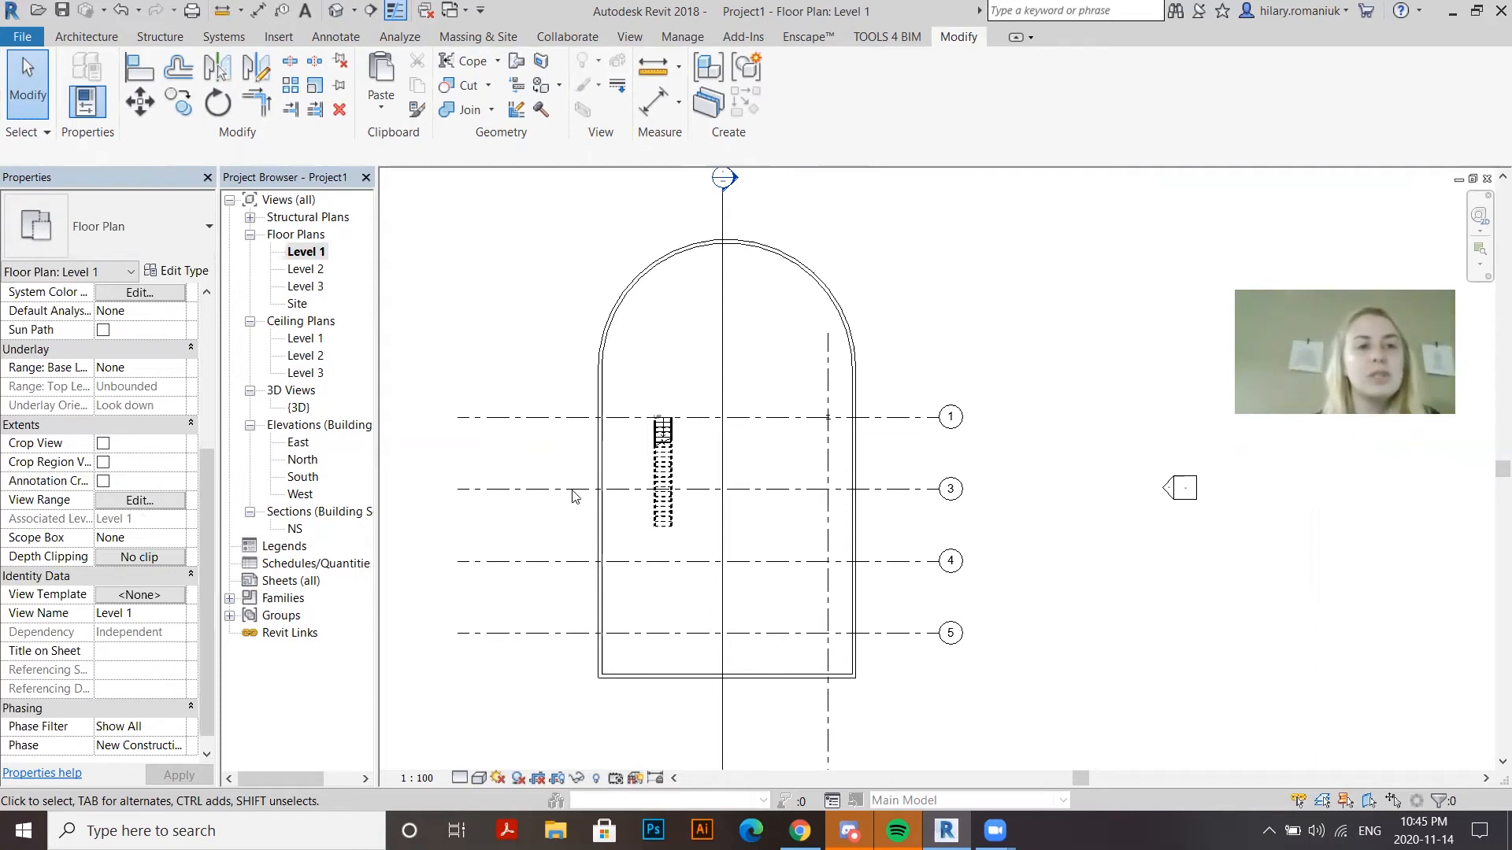
pyautogui.scroll(-2, 1134, 634)
pyautogui.scroll(1, 1134, 634)
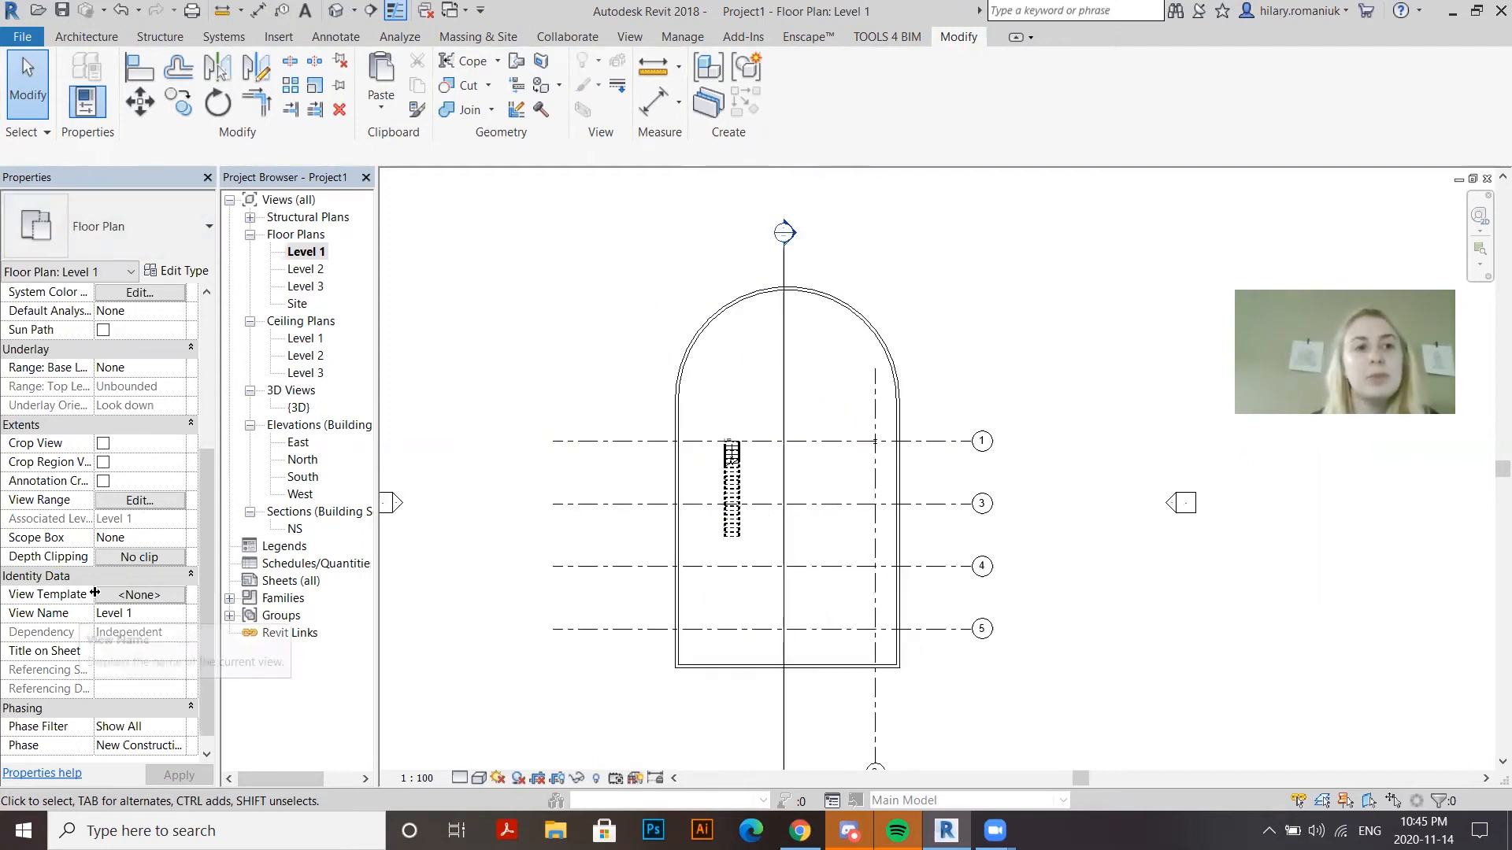
pyautogui.click(138, 501)
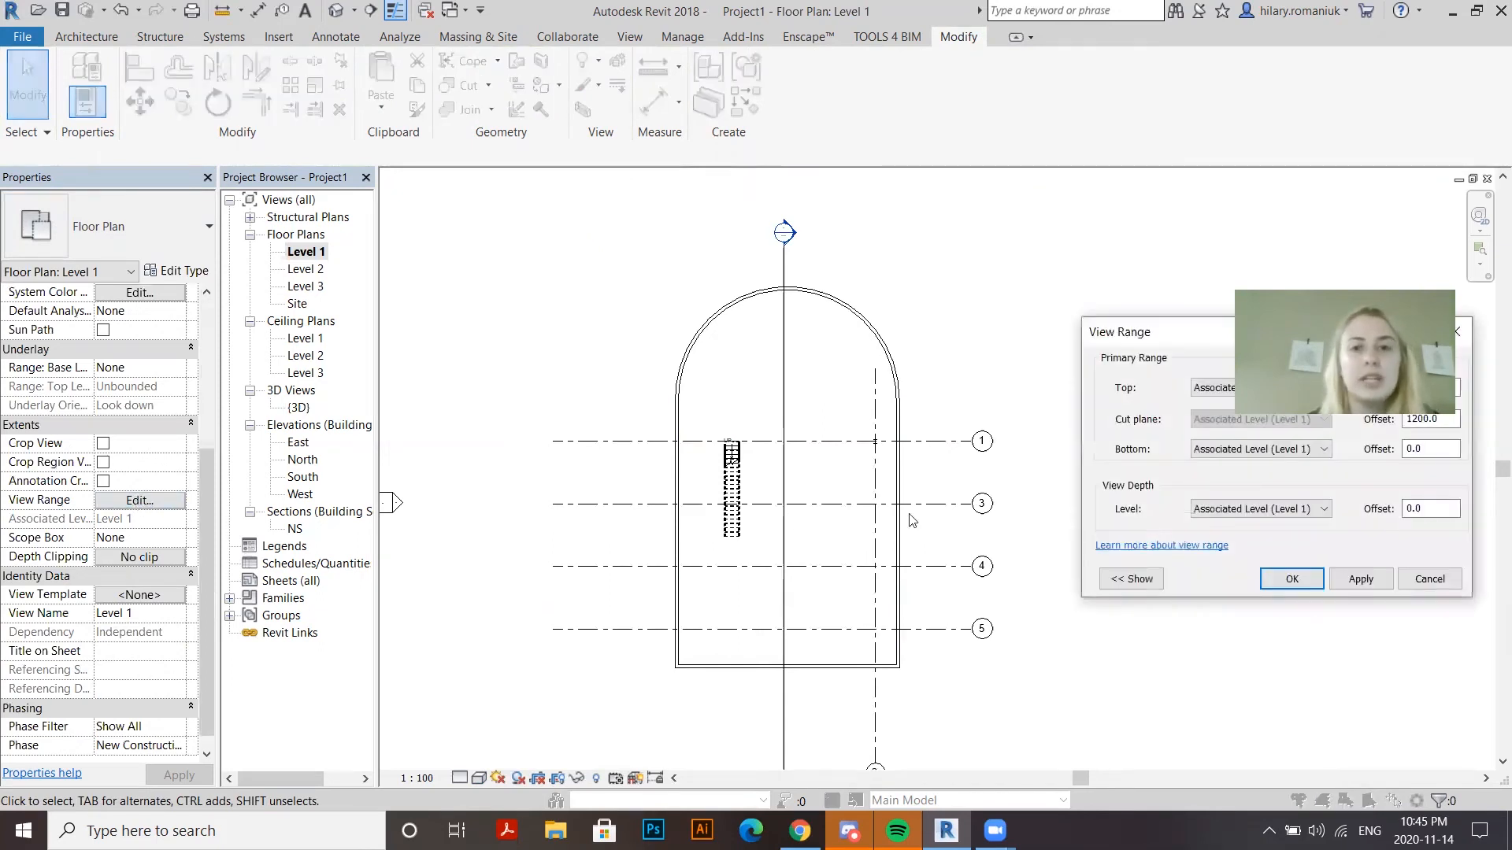
pyautogui.moveTo(1170, 337); pyautogui.dragTo(636, 308)
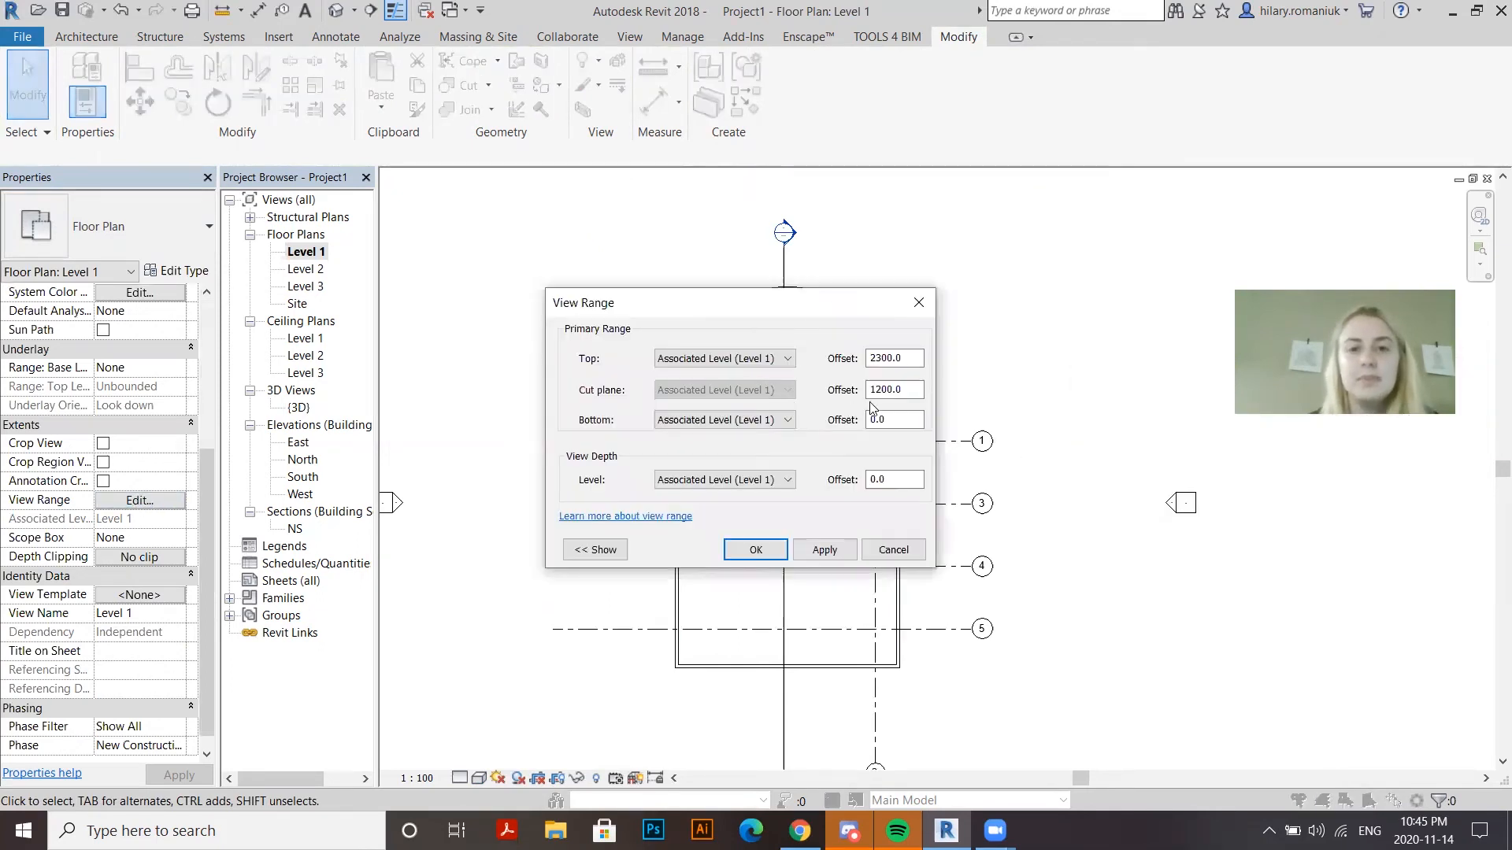
# Set the Level 1 view range to a cut plane offset of 2300 and a top offset of 3500, and check the windows in plan
pyautogui.moveTo(854, 386); pyautogui.dragTo(819, 391)
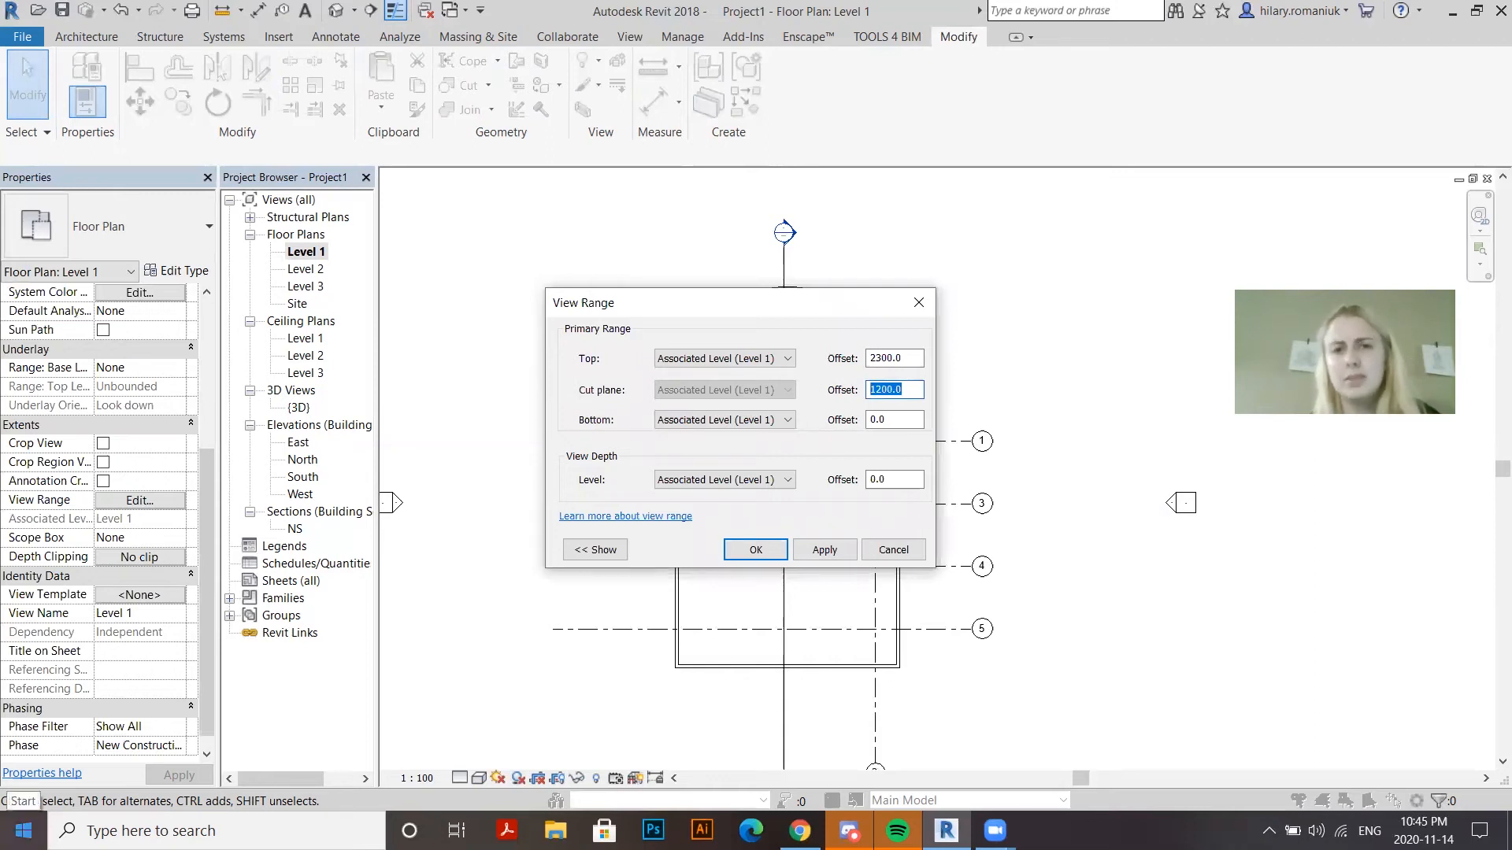
pyautogui.write('2300')
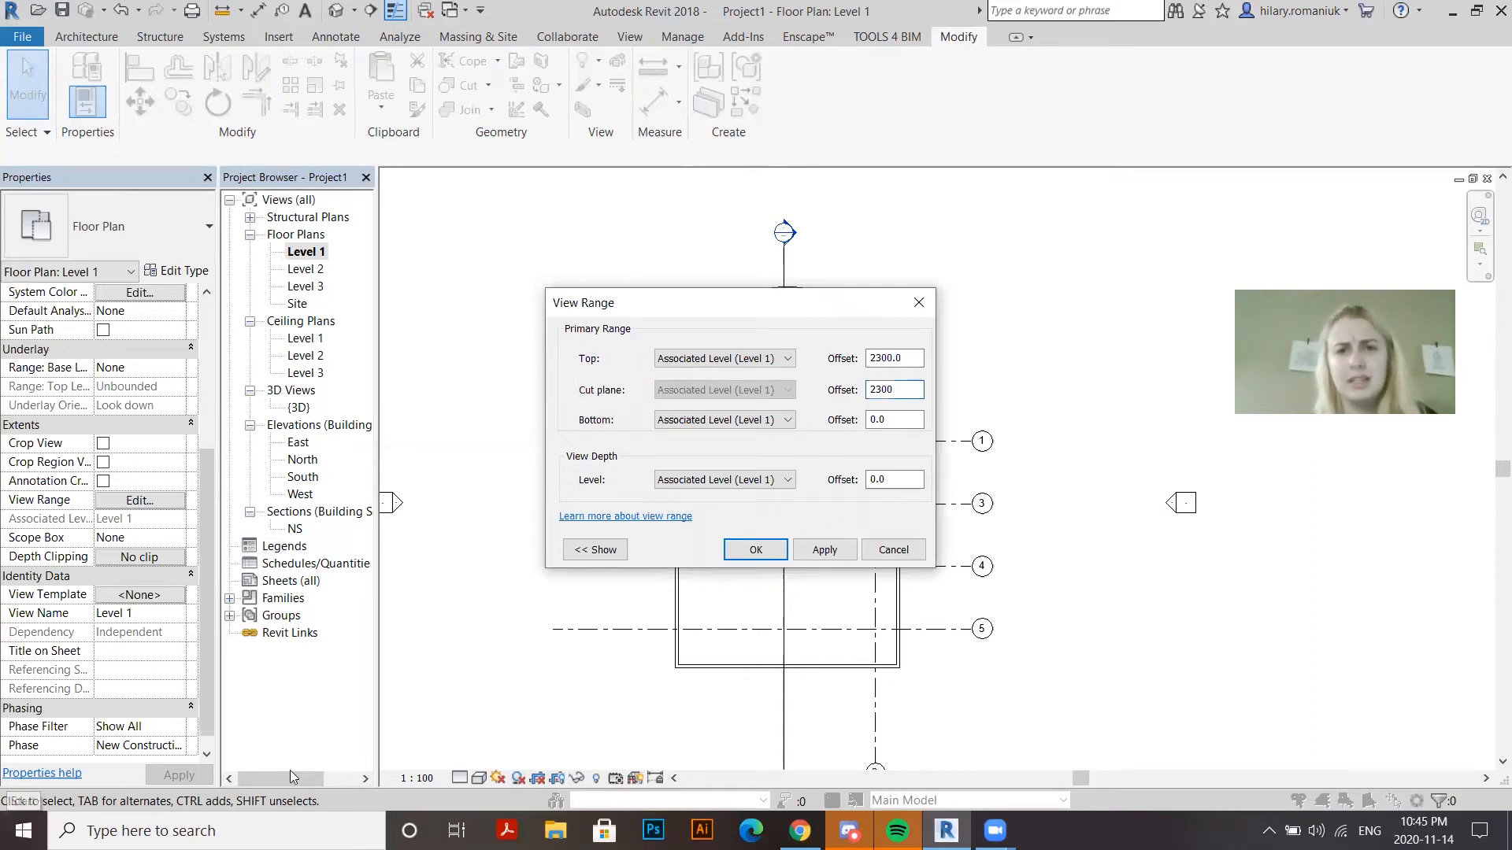
pyautogui.moveTo(923, 361); pyautogui.dragTo(728, 378)
pyautogui.write('3500')
pyautogui.click(755, 550)
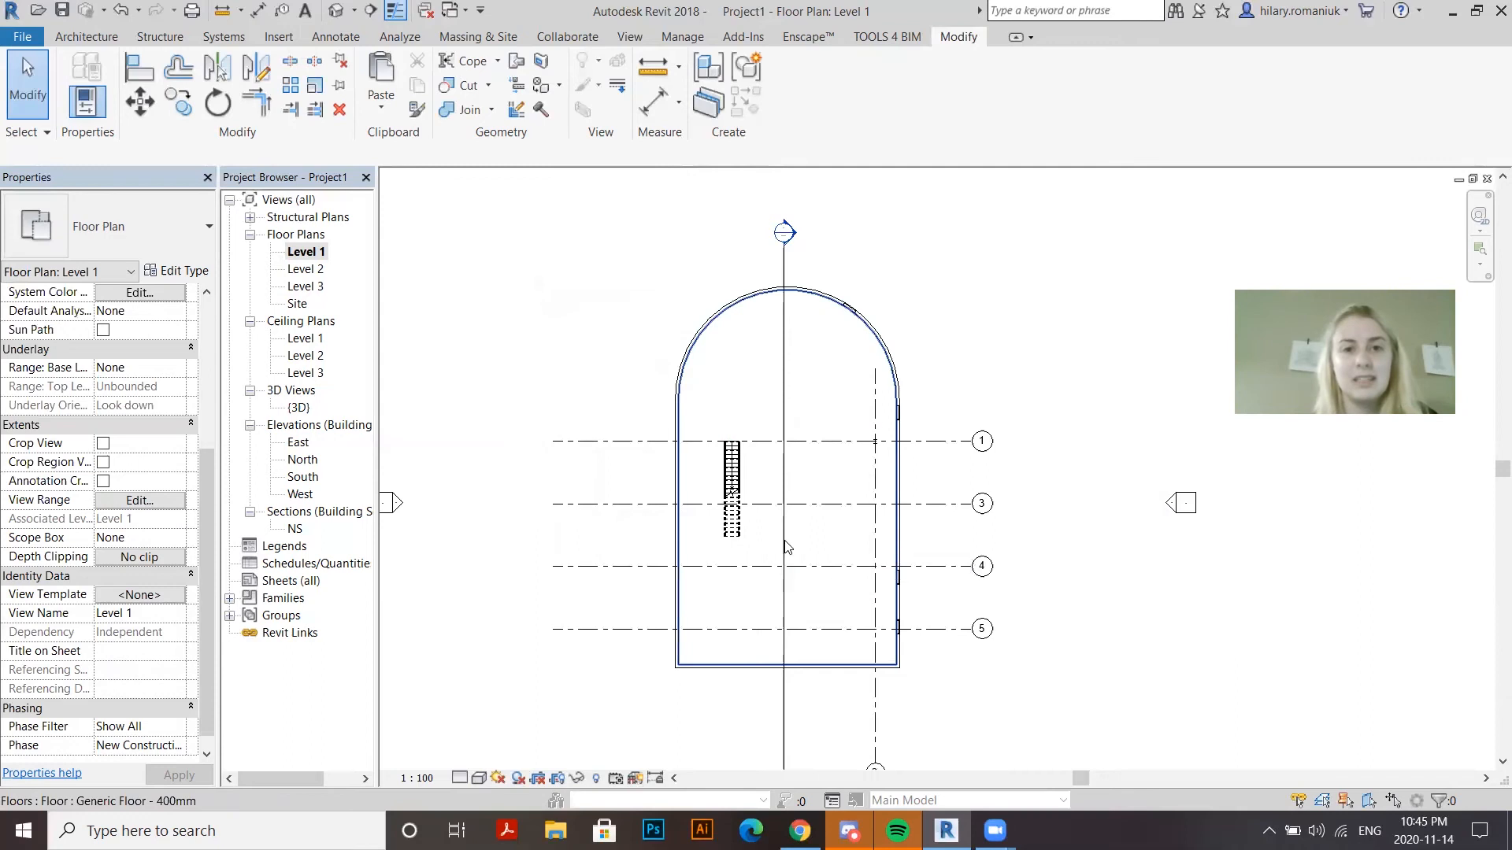
pyautogui.scroll(3, 922, 620)
pyautogui.scroll(4, 877, 649)
pyautogui.scroll(-5, 869, 605)
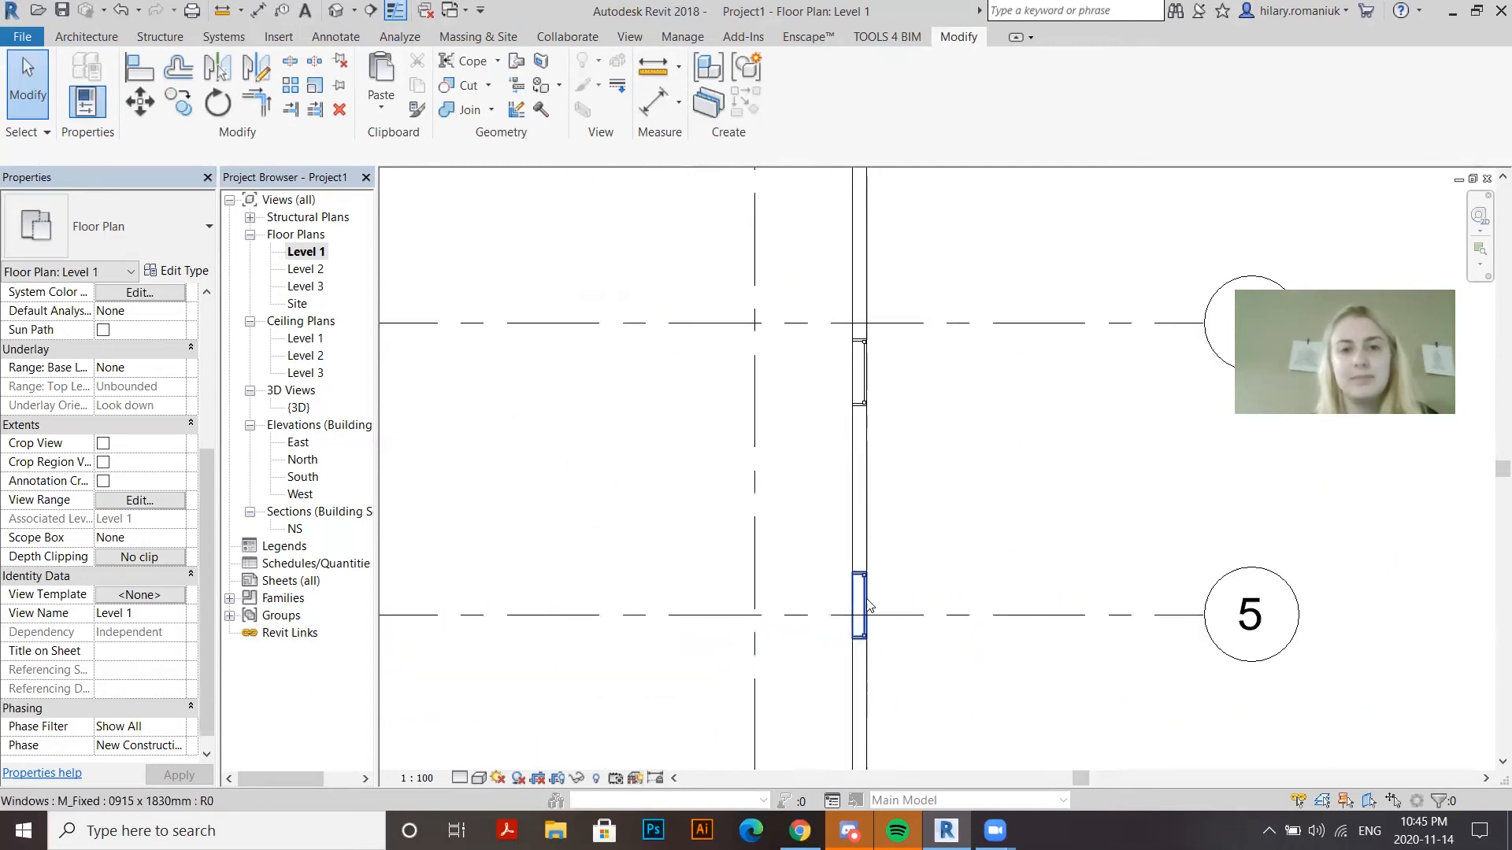
pyautogui.scroll(-4, 862, 616)
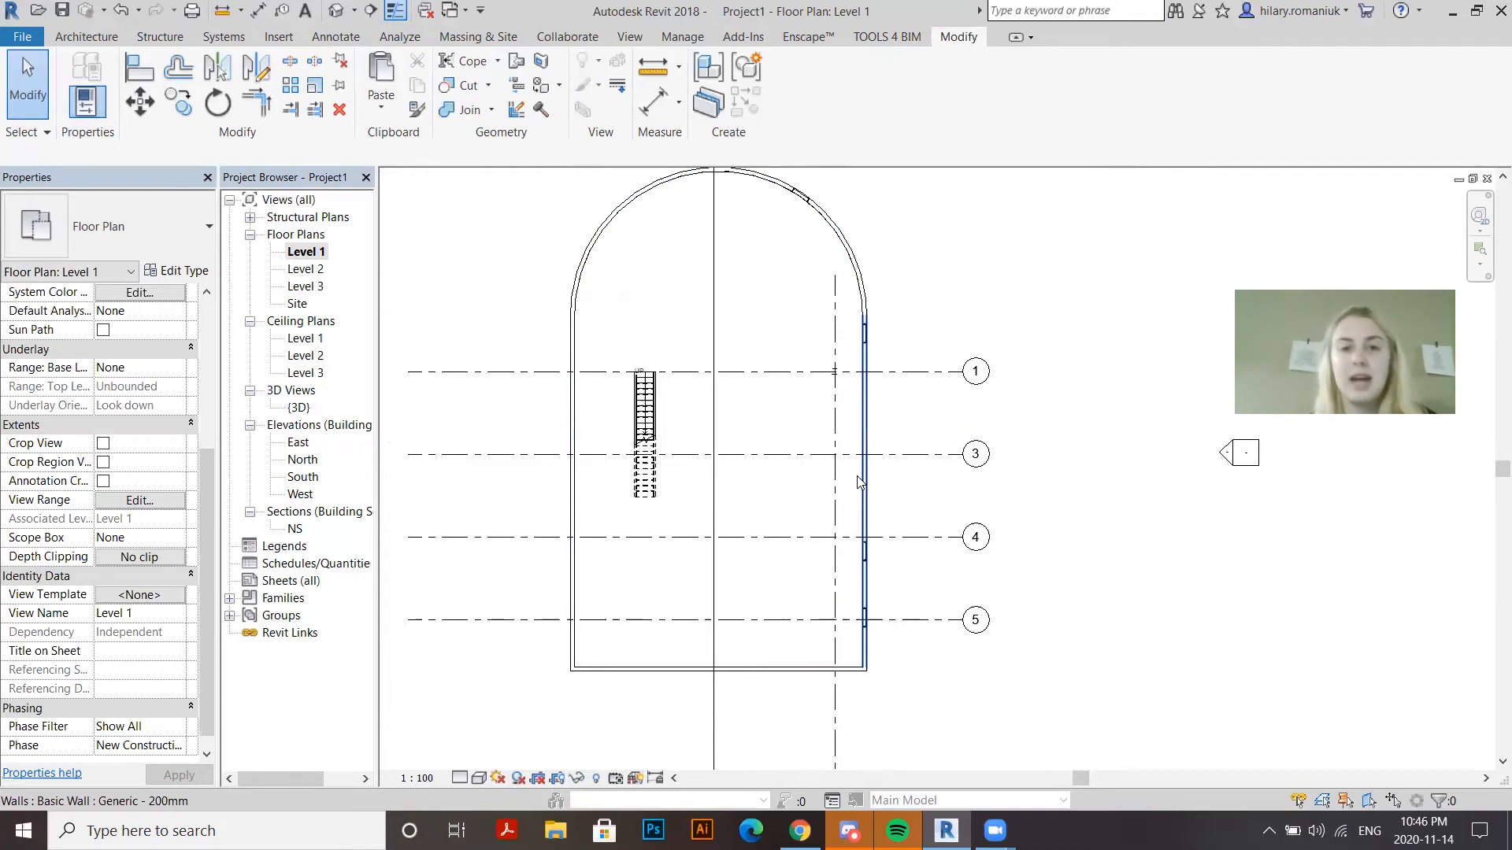
# Place an M_Single-Flush 0915 x 2134mm door in the straight end wall near grid 5, dismissing the save reminder
pyautogui.click(28, 86)
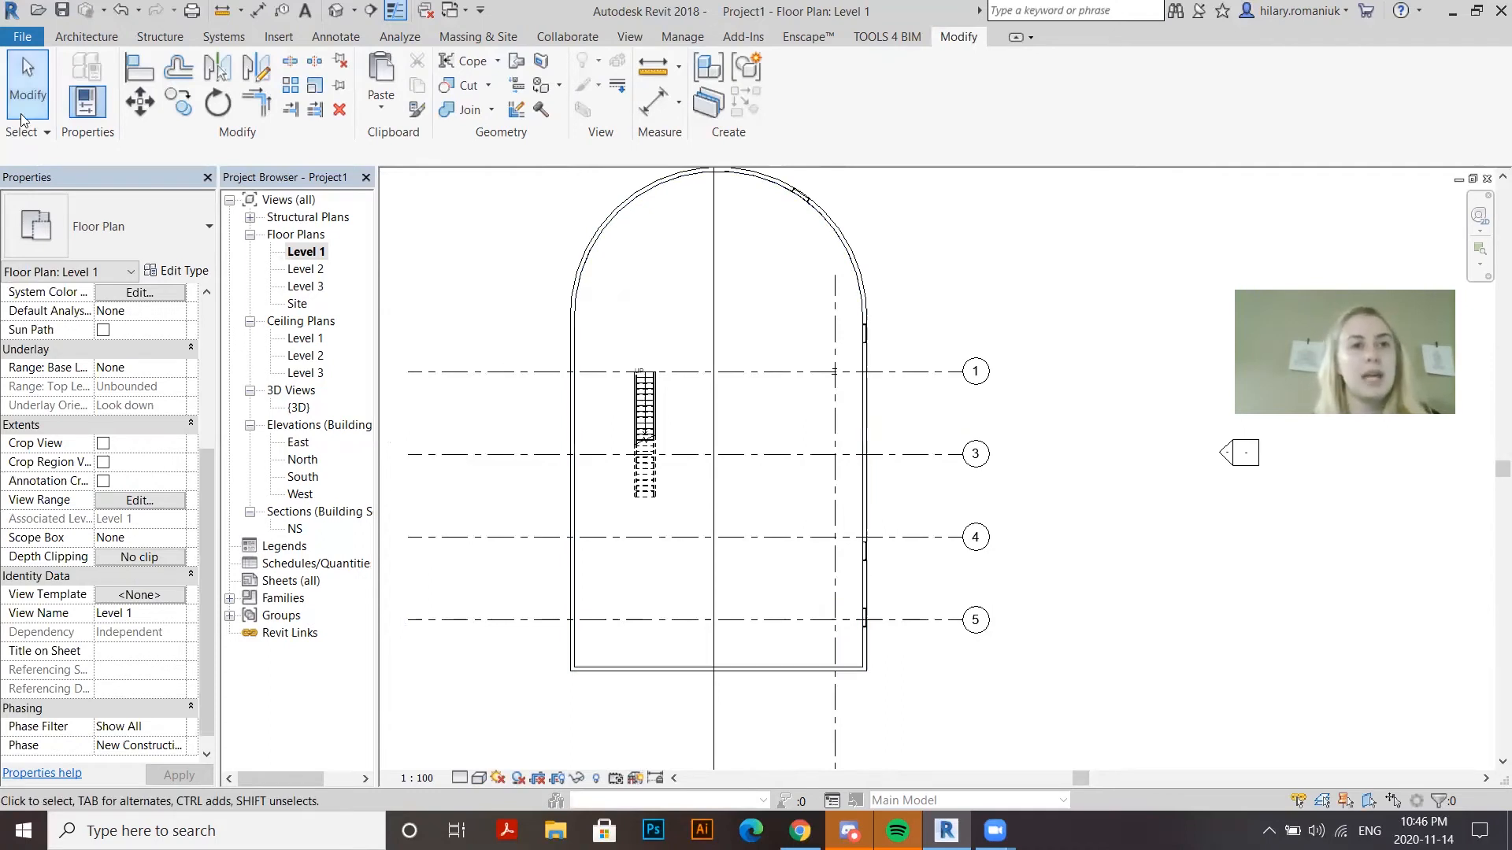
pyautogui.click(87, 37)
pyautogui.click(121, 88)
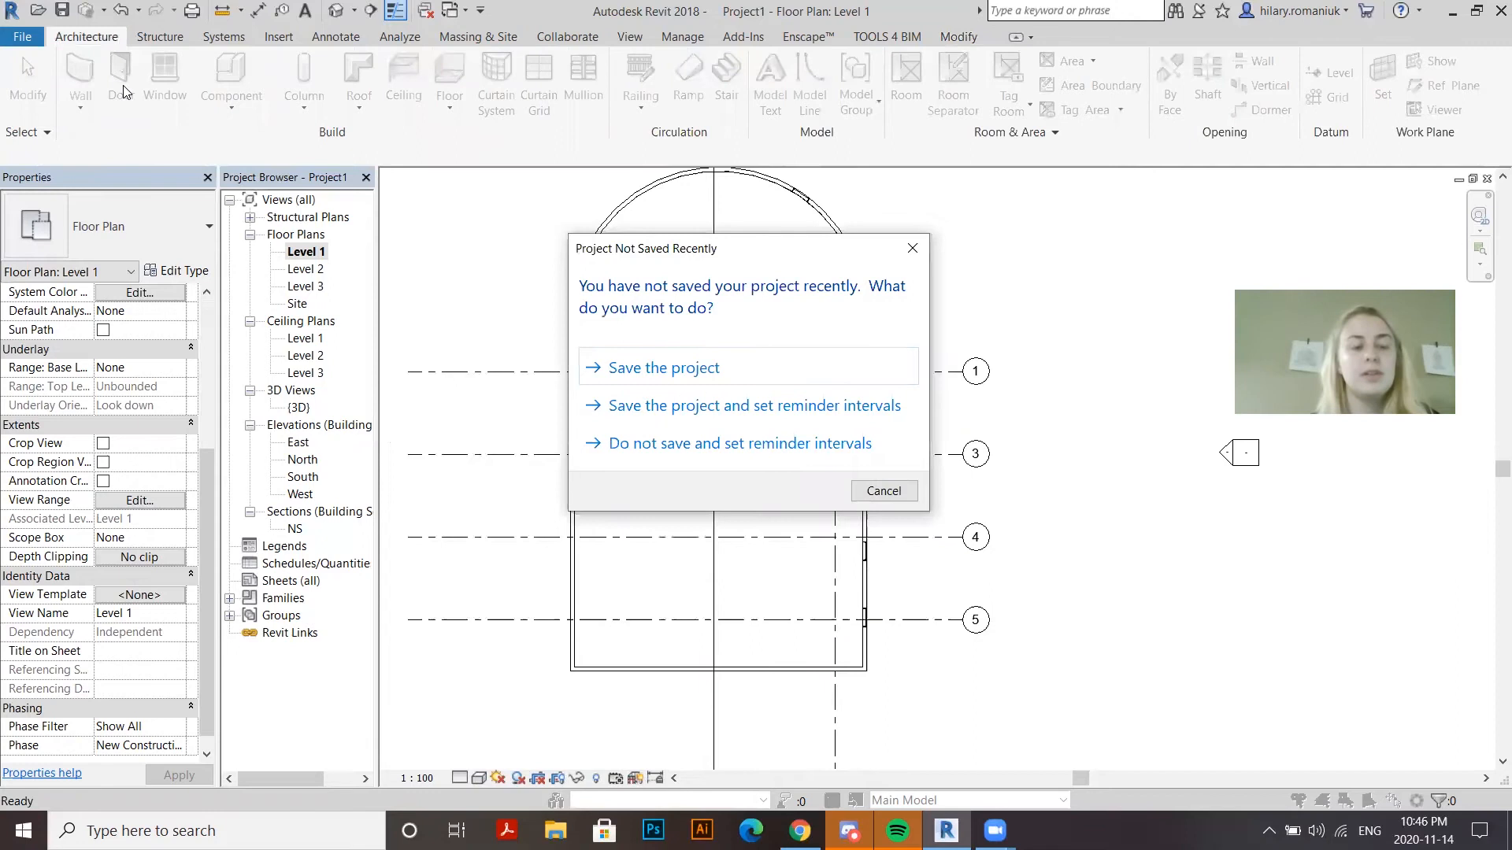
pyautogui.click(925, 247)
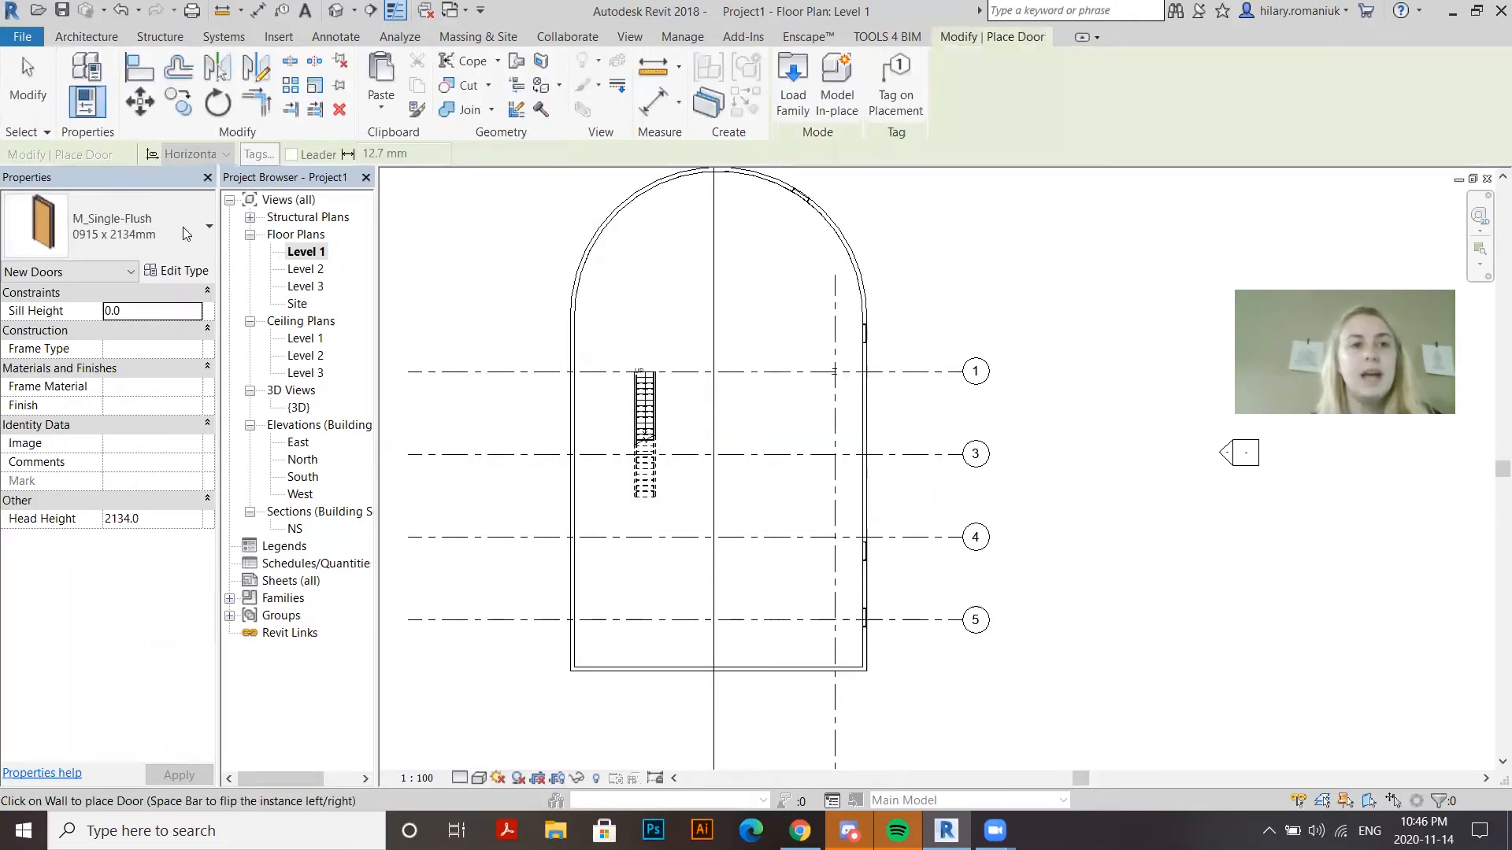
pyautogui.click(162, 226)
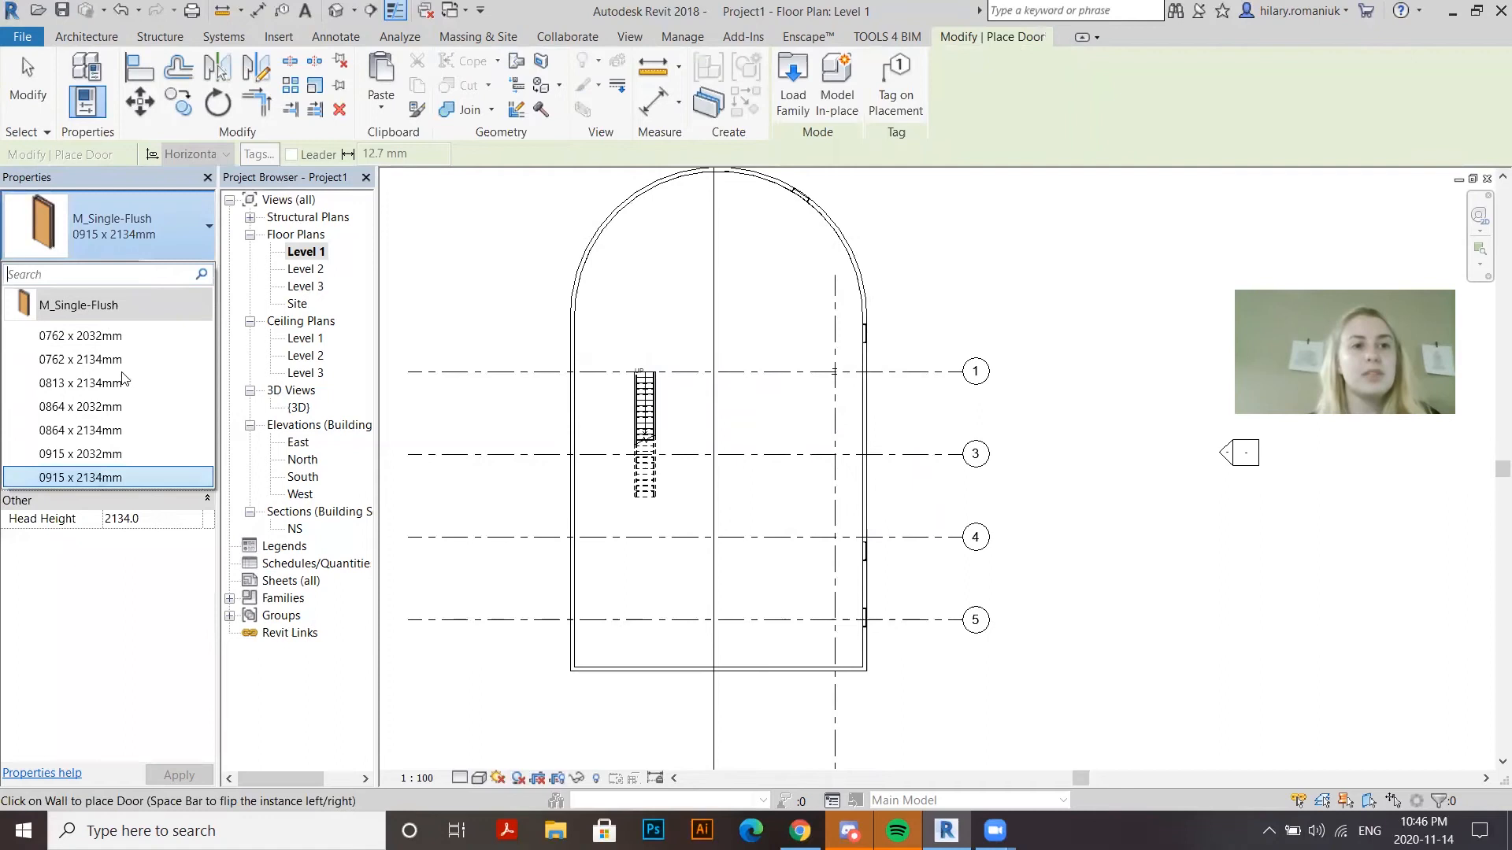
pyautogui.click(145, 219)
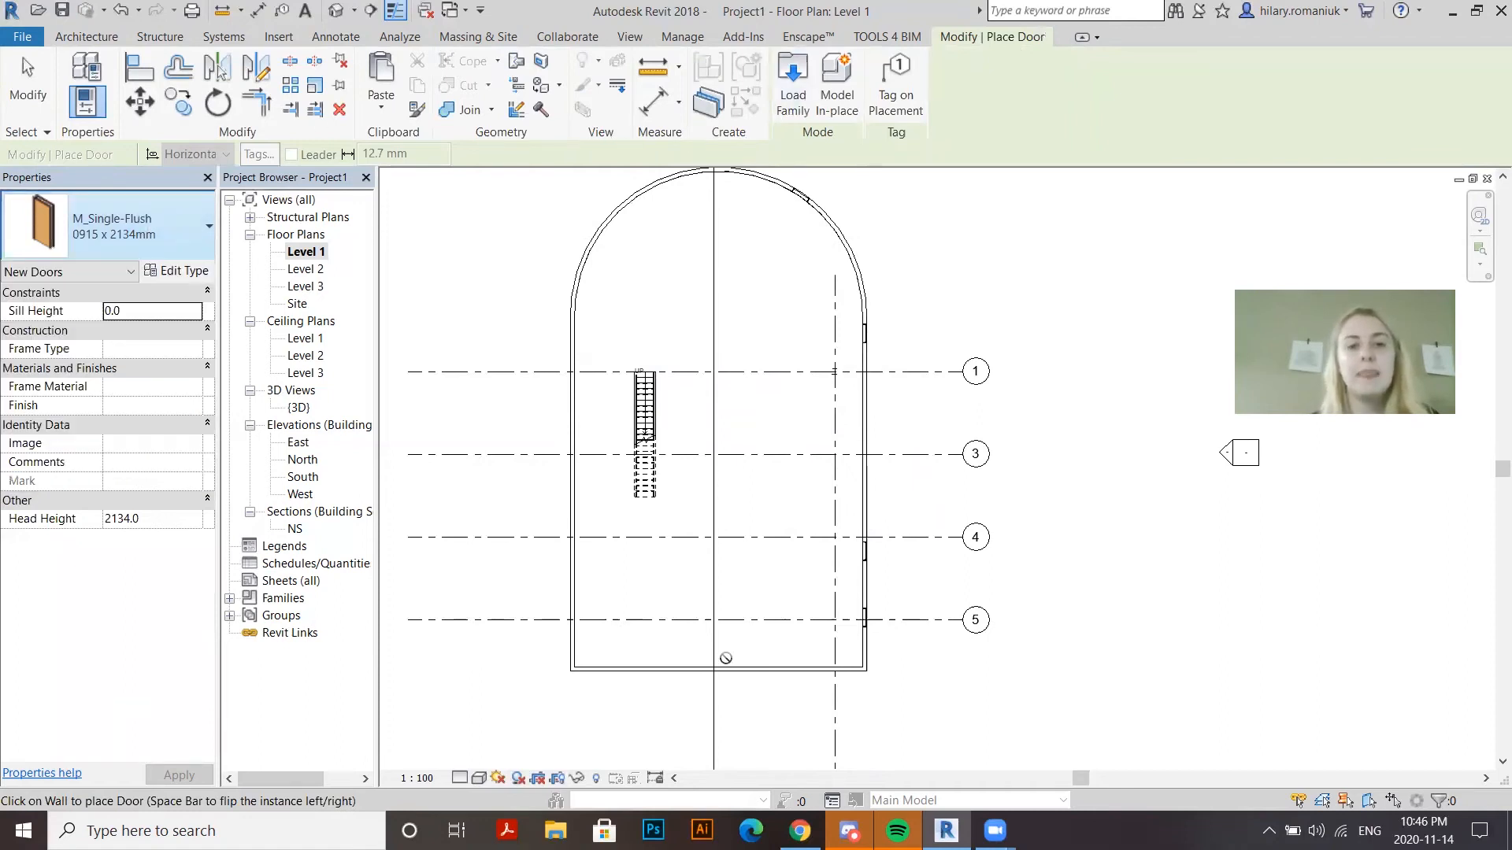
pyautogui.click(772, 666)
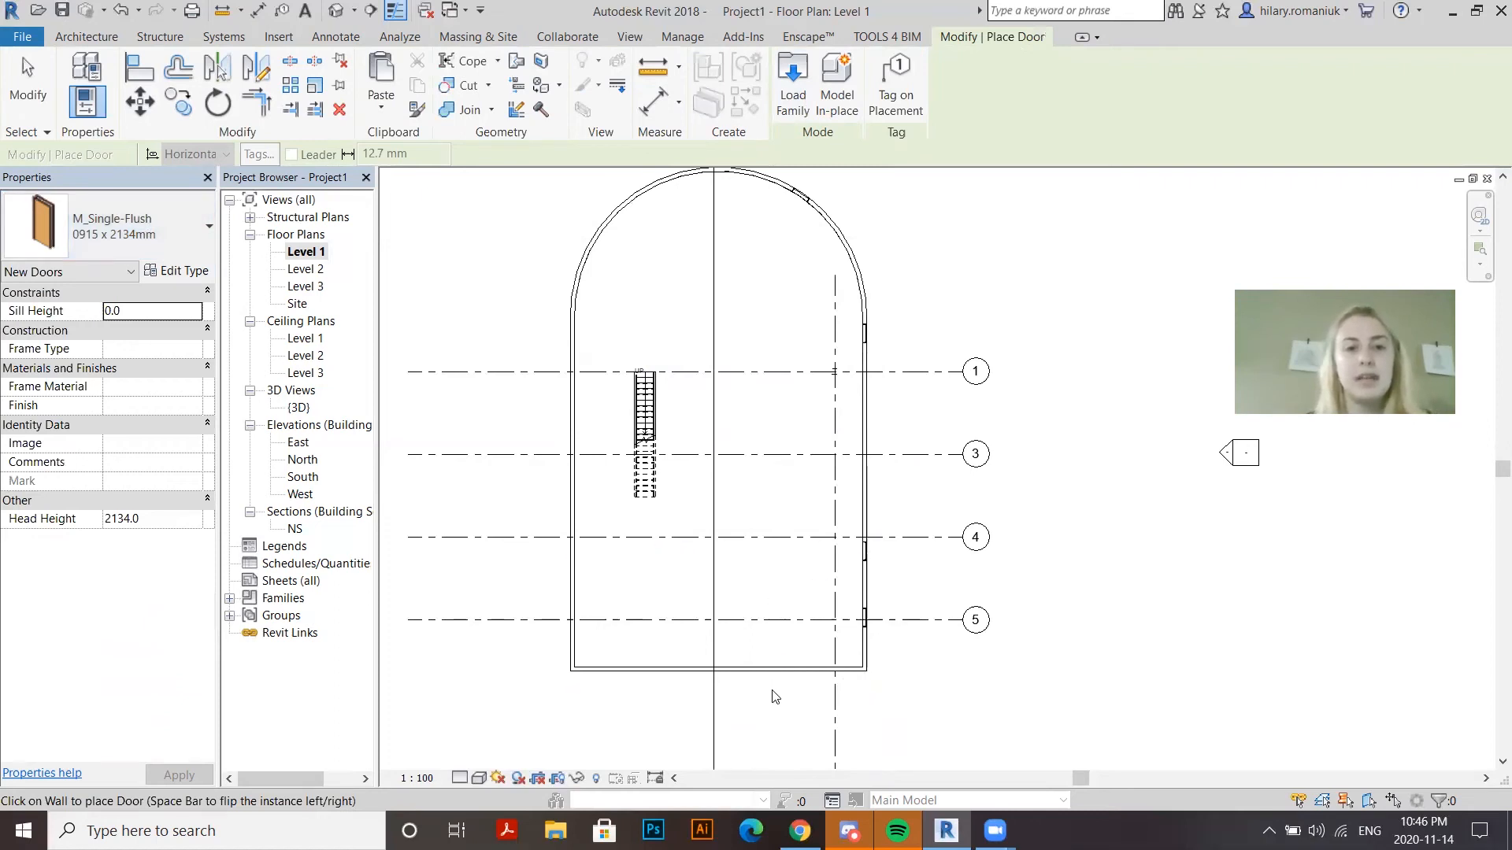
pyautogui.press('Escape')
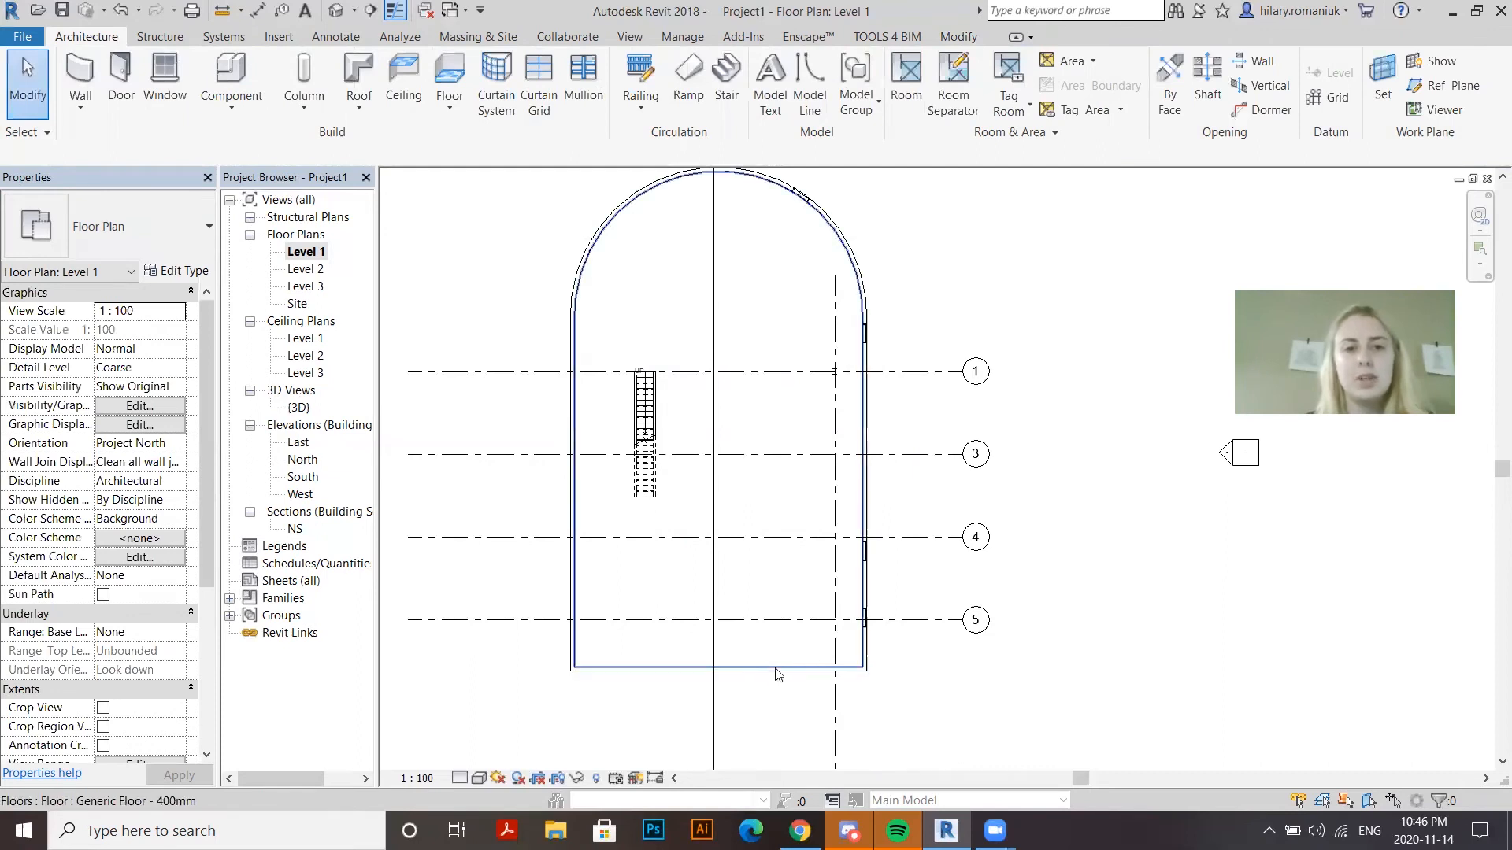
pyautogui.scroll(4, 778, 655)
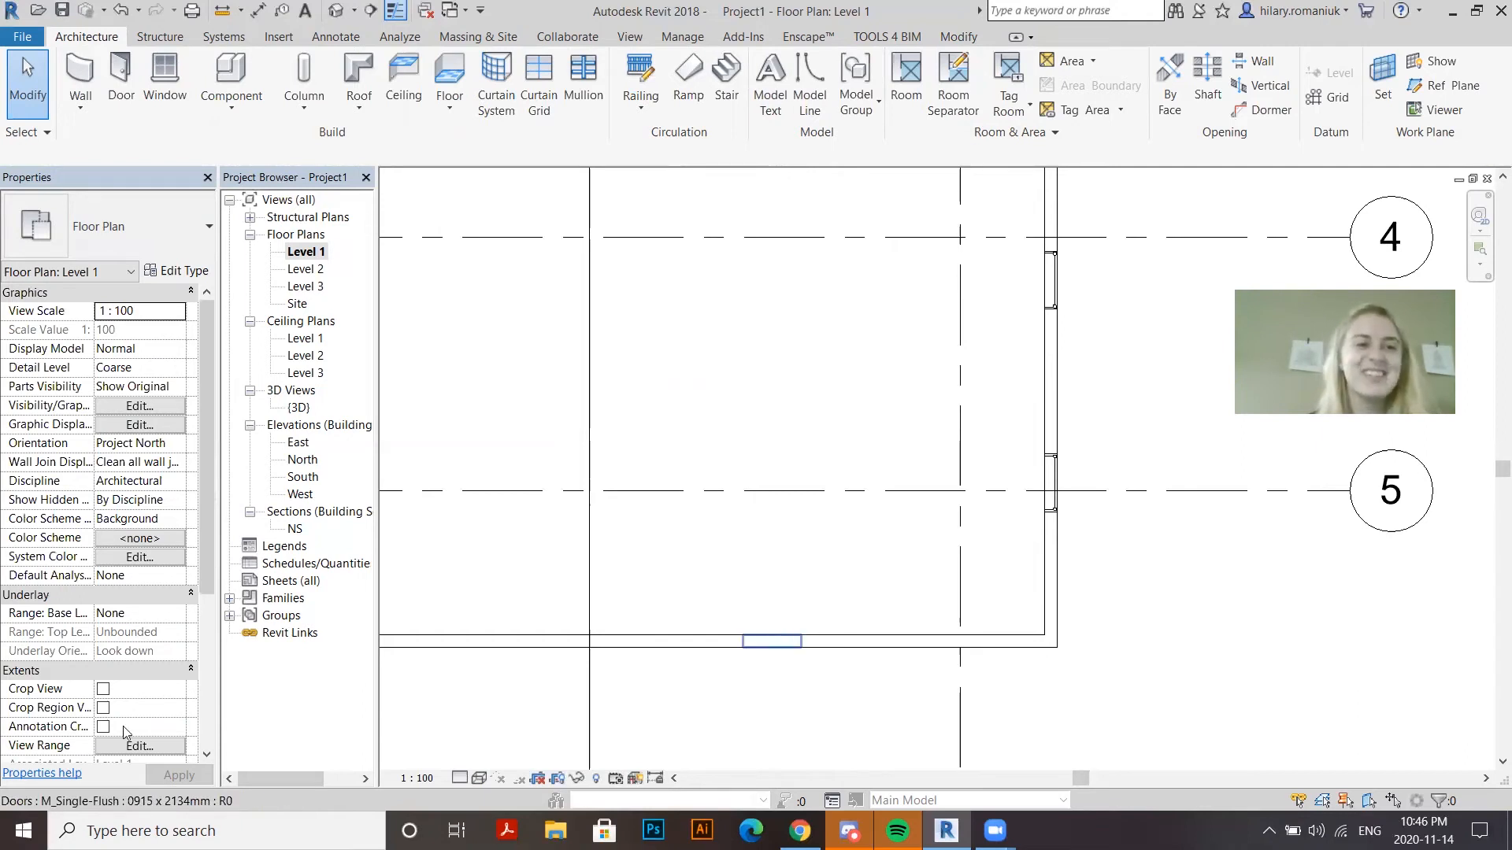
# Set the Level 1 view range's cut plane offset to 1500
pyautogui.click(123, 750)
pyautogui.doubleClick(882, 390)
pyautogui.write('1500')
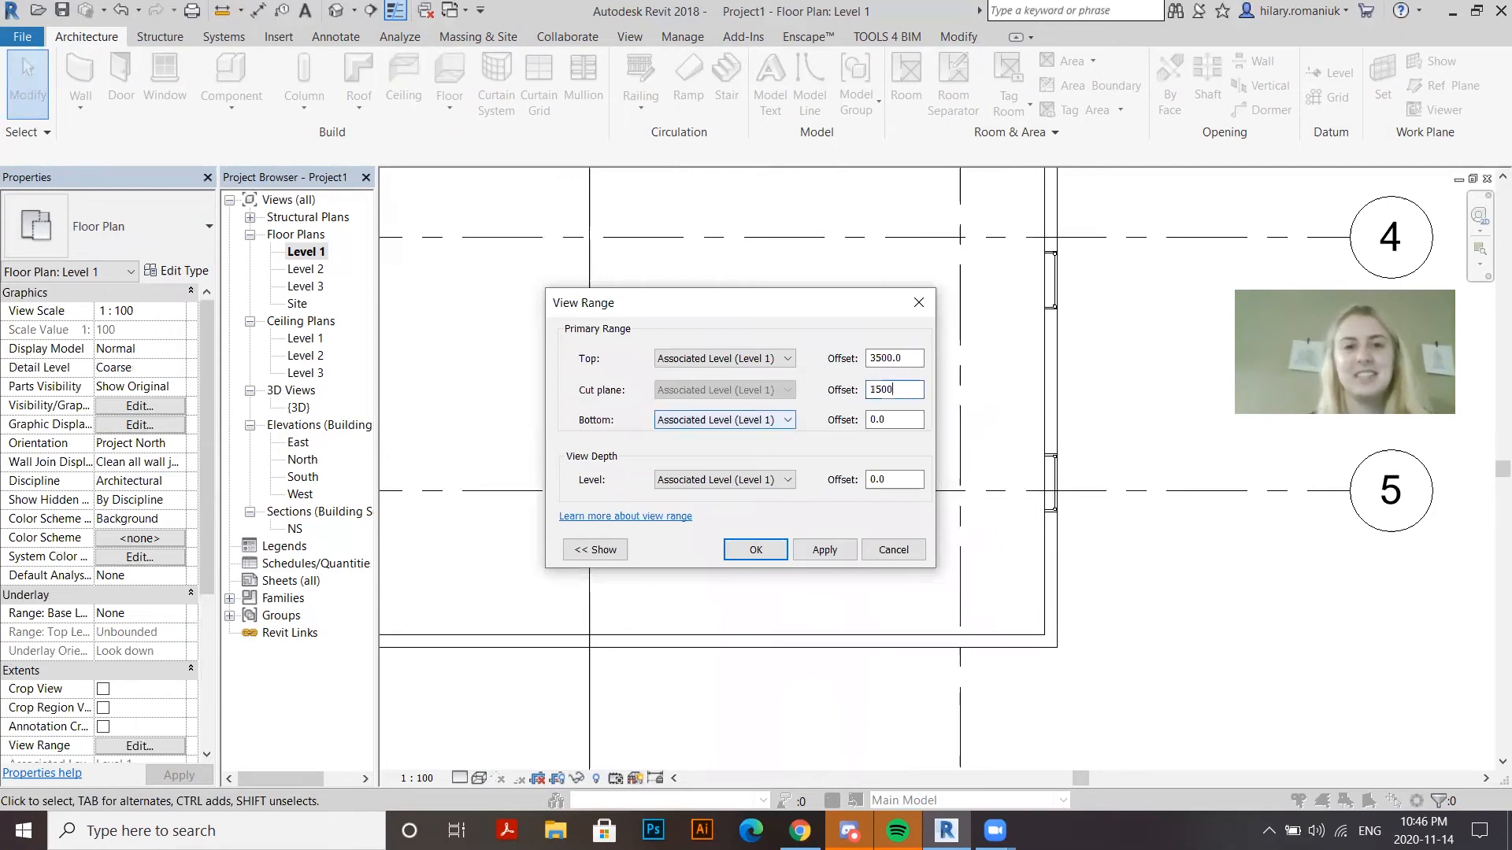
pyautogui.click(758, 552)
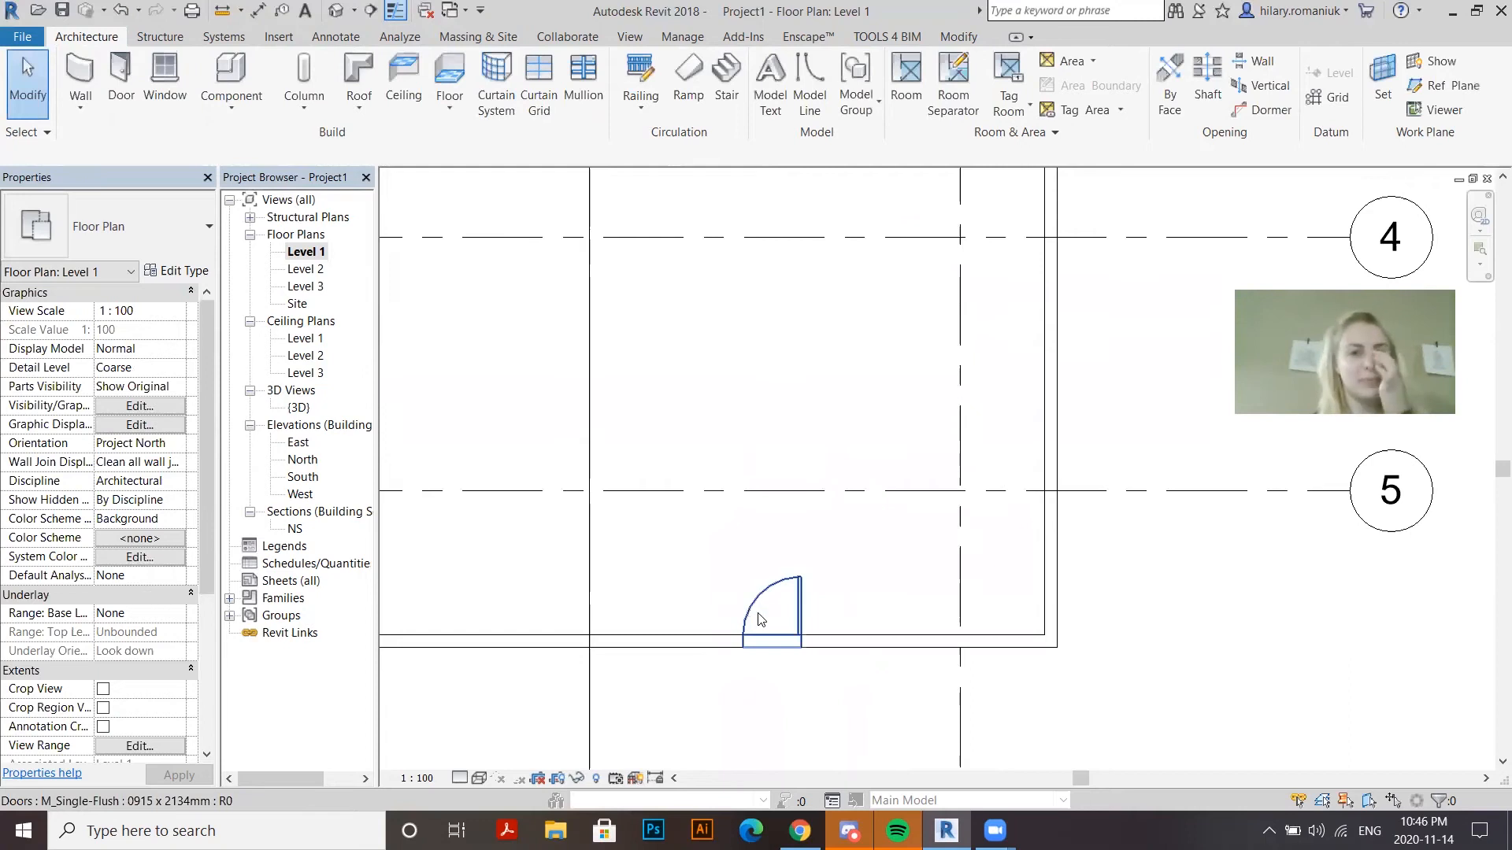
# Flip the hand and facing of the single-flush door near grid 5 so it swings outward from the building
pyautogui.scroll(-2, 758, 620)
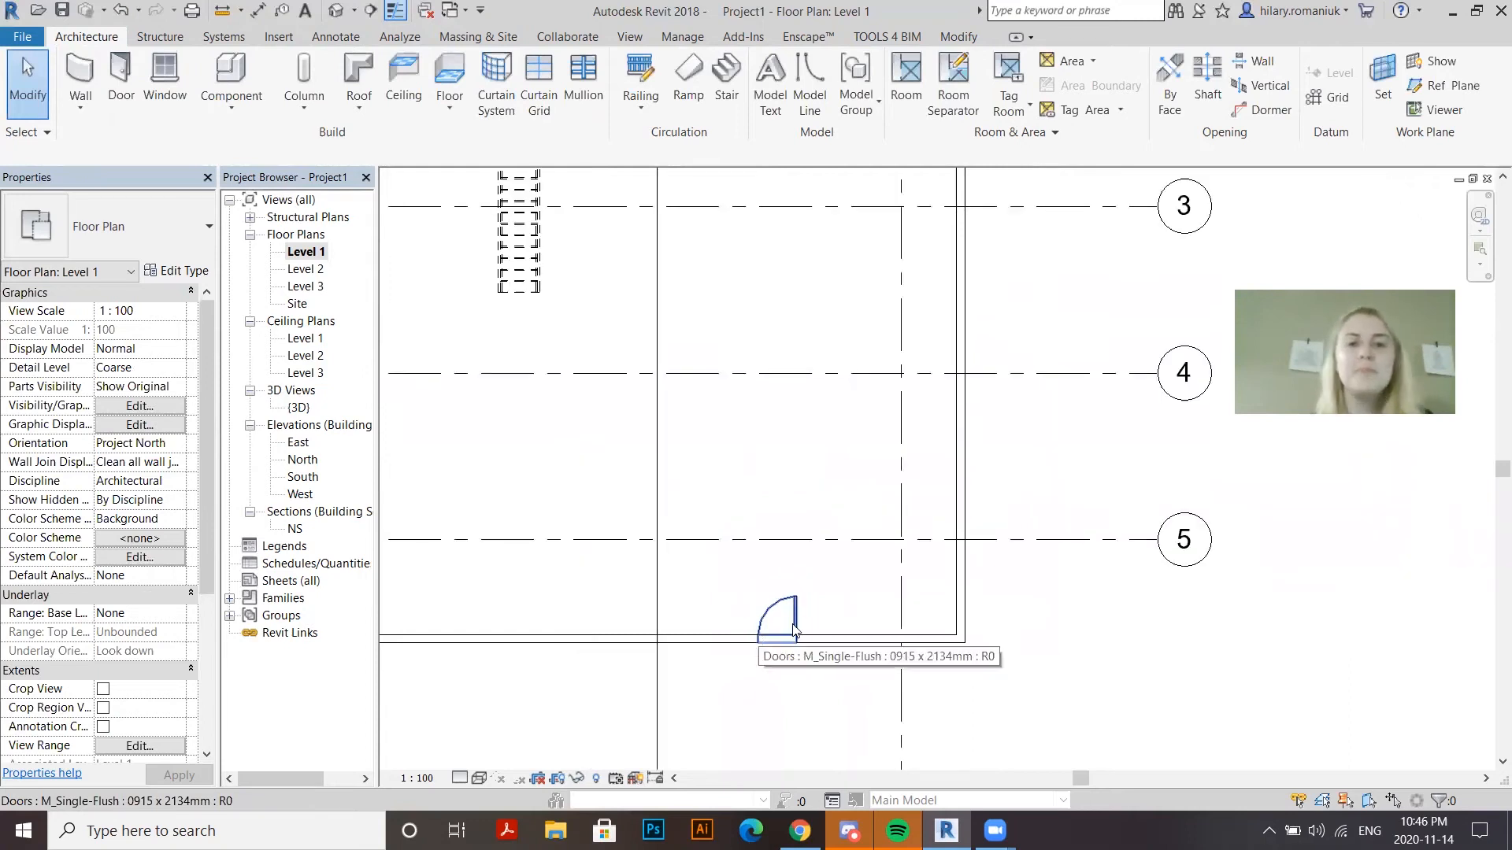
pyautogui.scroll(2, 794, 628)
pyautogui.click(802, 626)
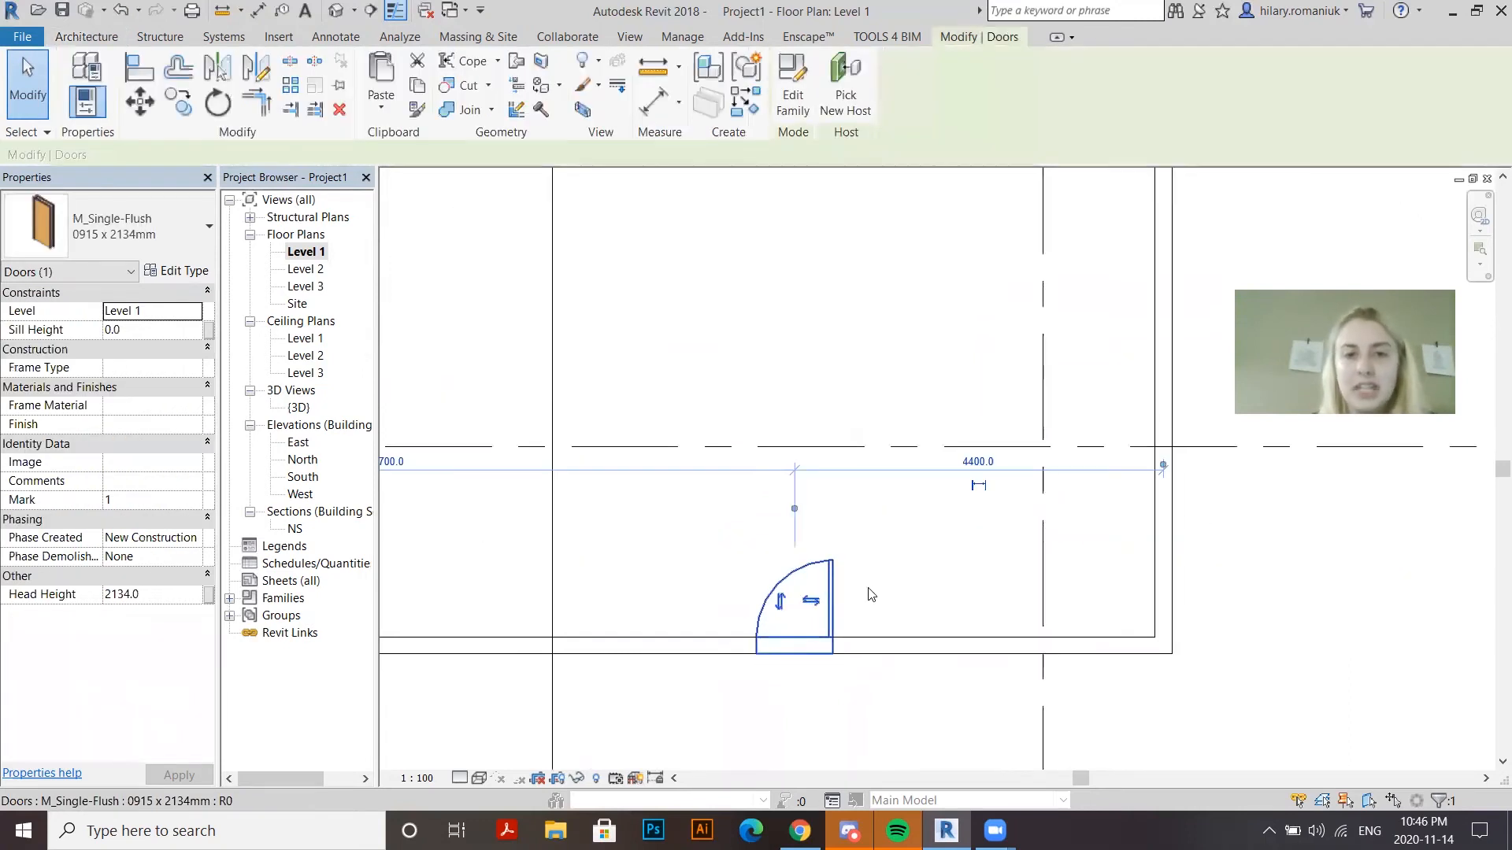
pyautogui.scroll(6, 801, 595)
pyautogui.scroll(-5, 790, 463)
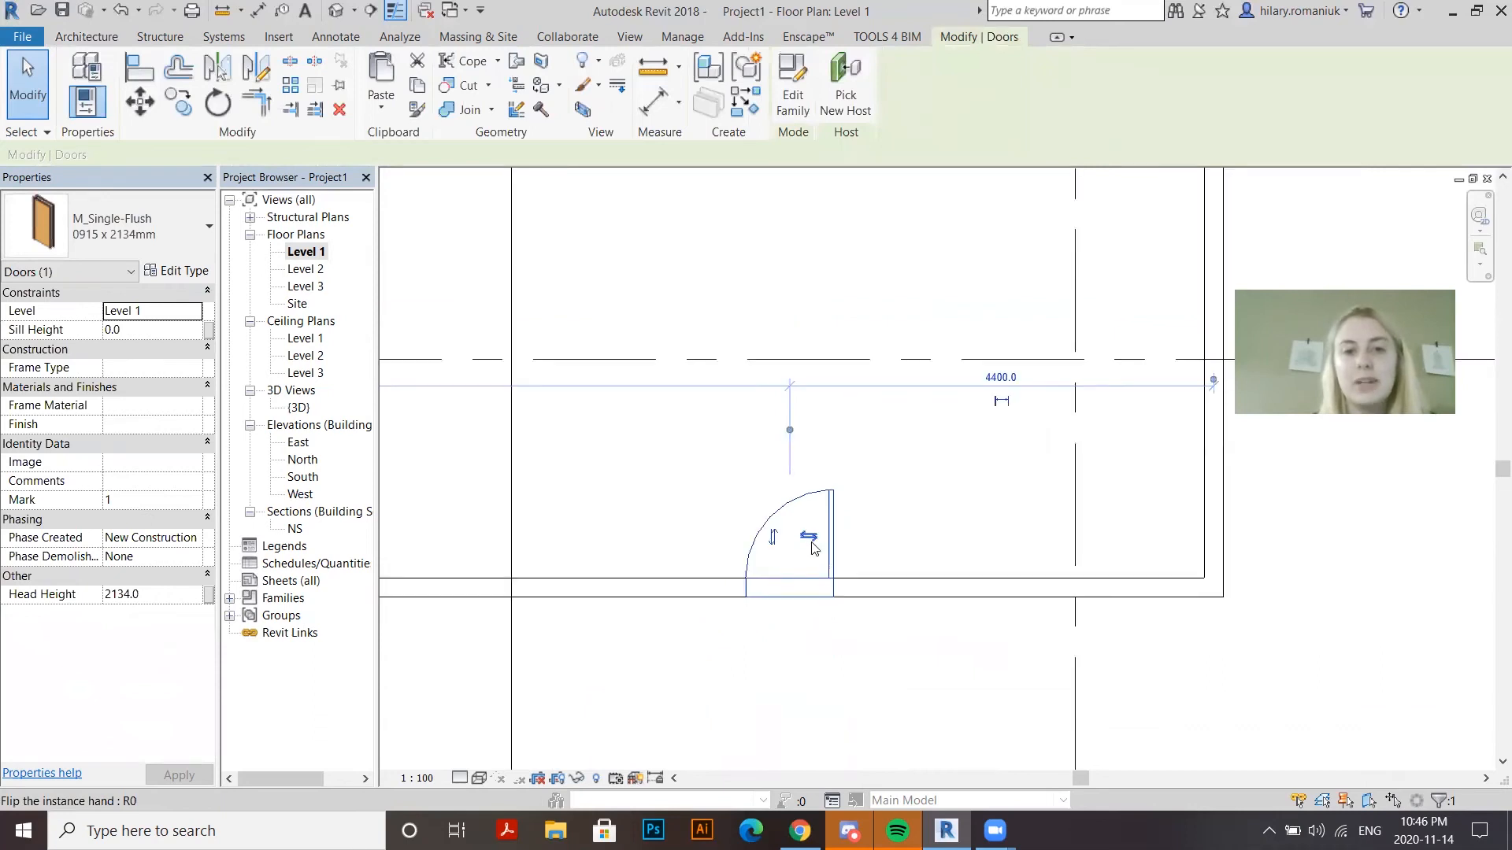
pyautogui.click(810, 541)
pyautogui.click(809, 542)
pyautogui.scroll(-3, 814, 712)
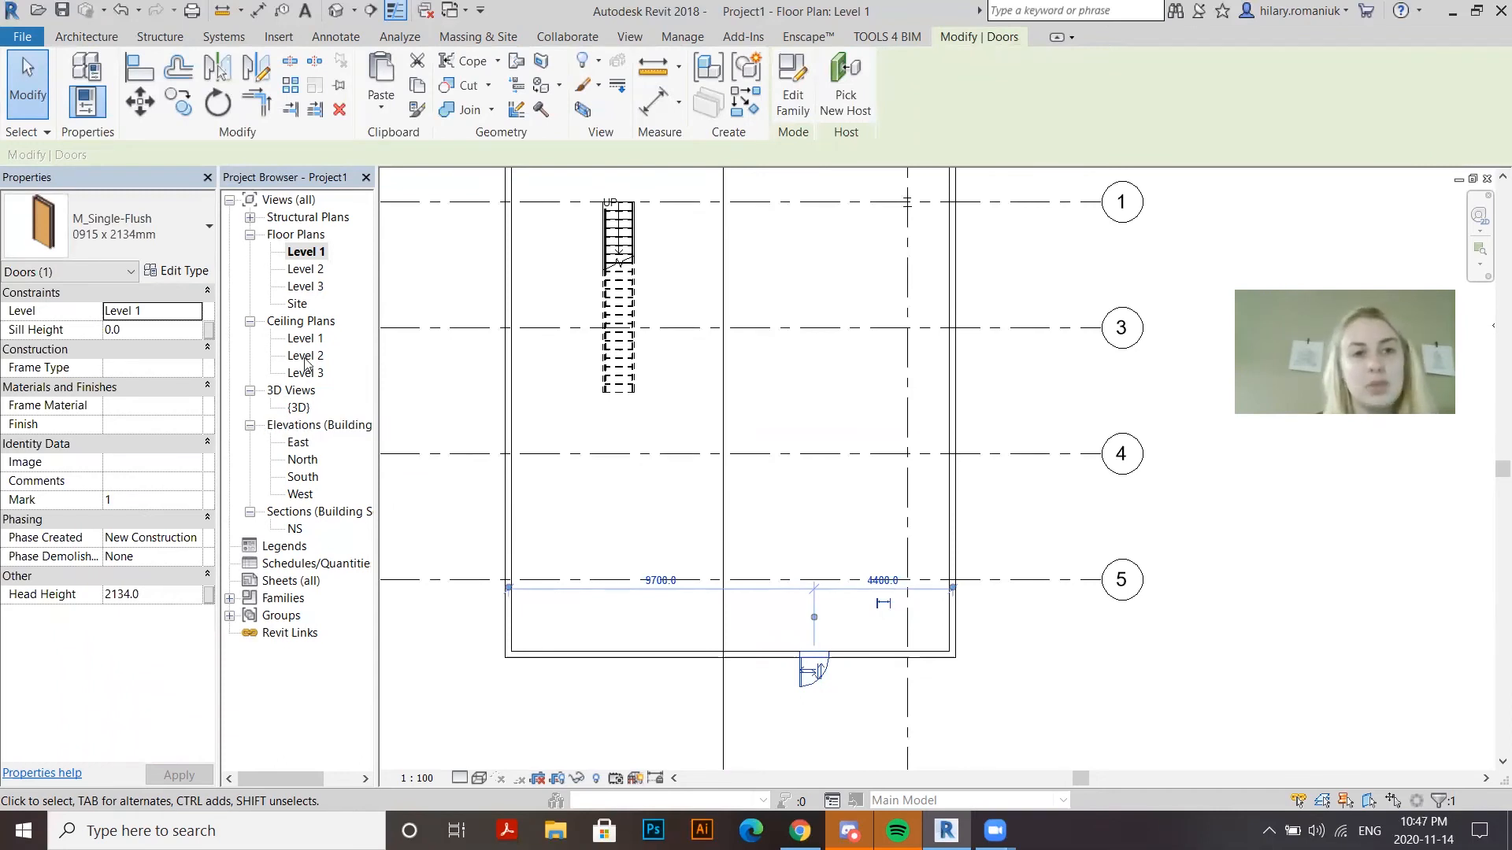
# In the Level 2 floor plan, create a 900mm Pipe railing along the floor's open edge by picking the floor line
pyautogui.doubleClick(307, 270)
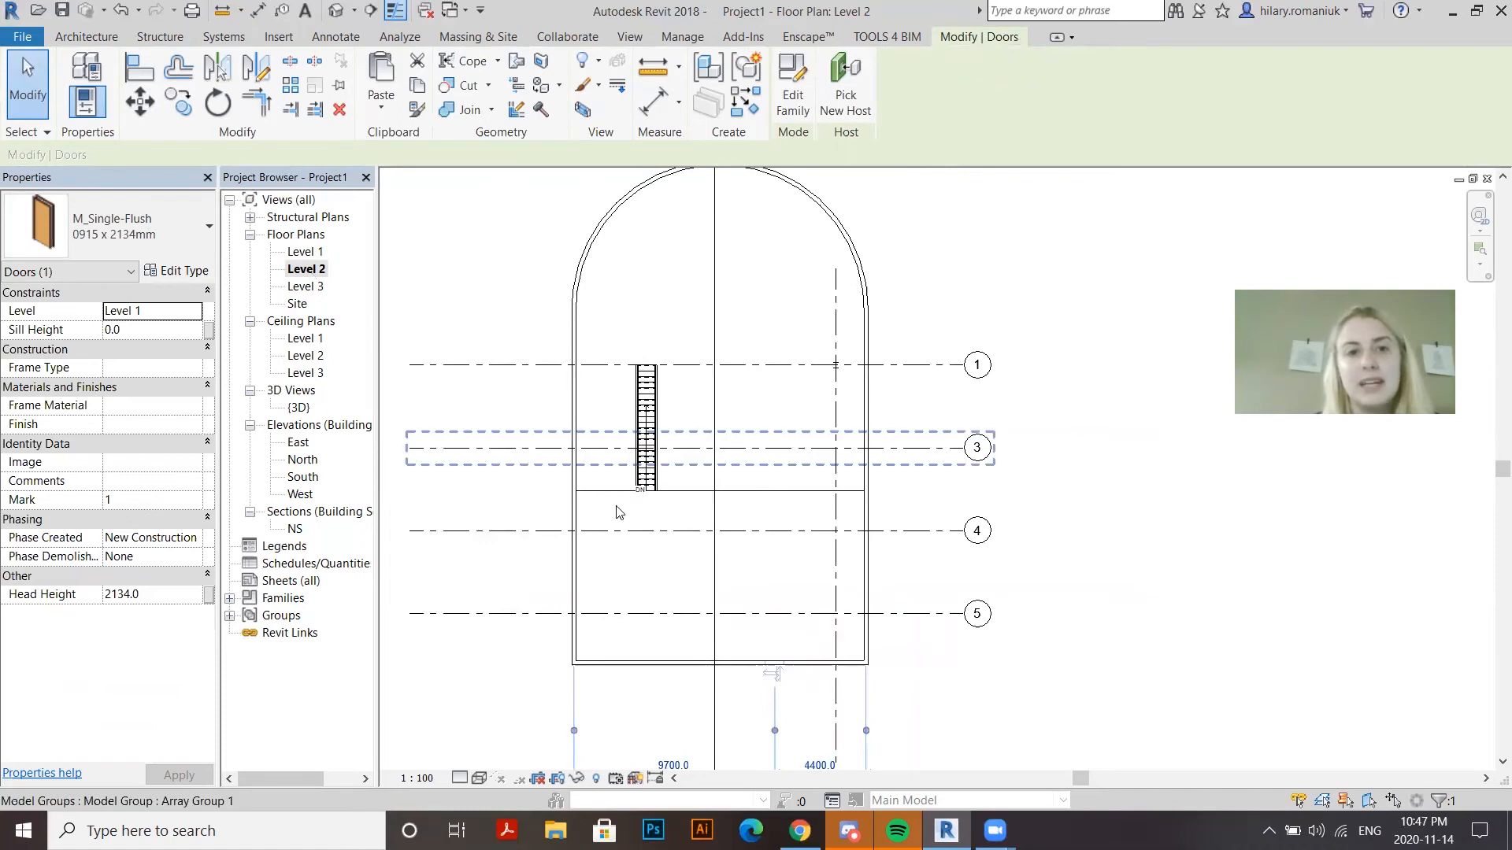
pyautogui.scroll(2, 618, 517)
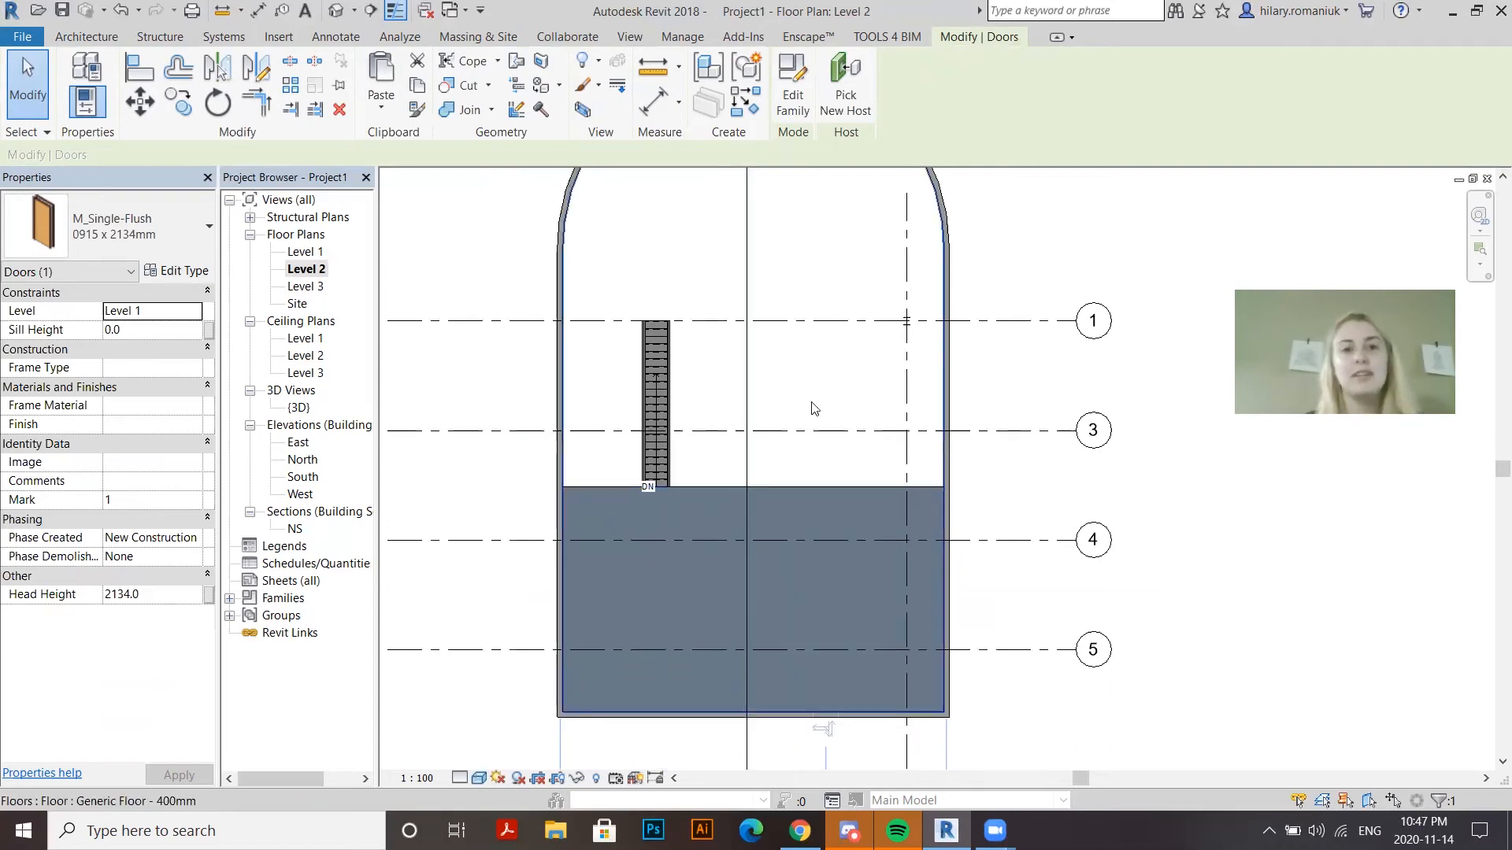
pyautogui.click(88, 38)
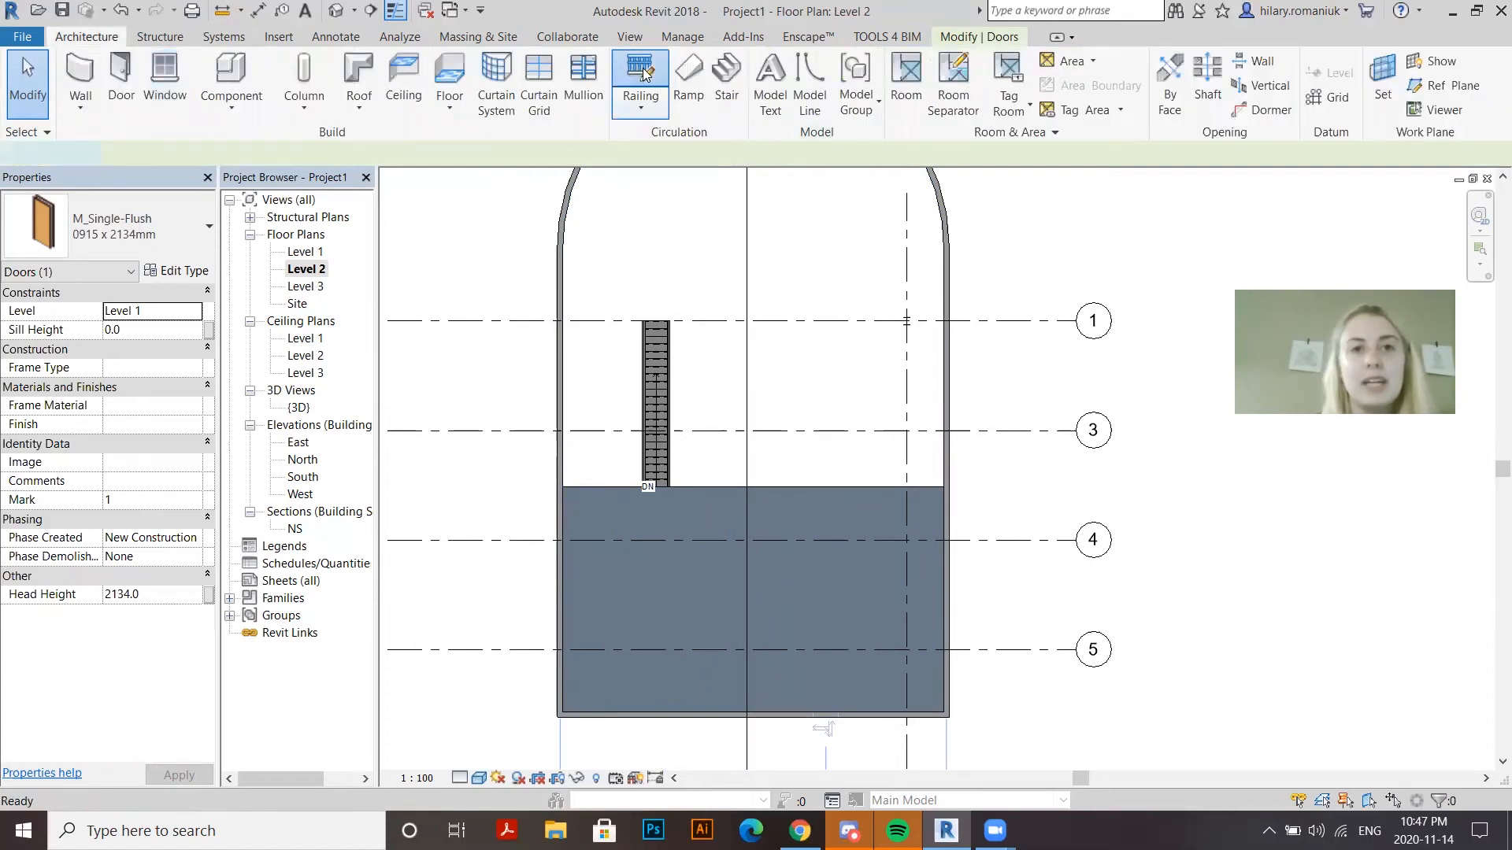
pyautogui.click(641, 72)
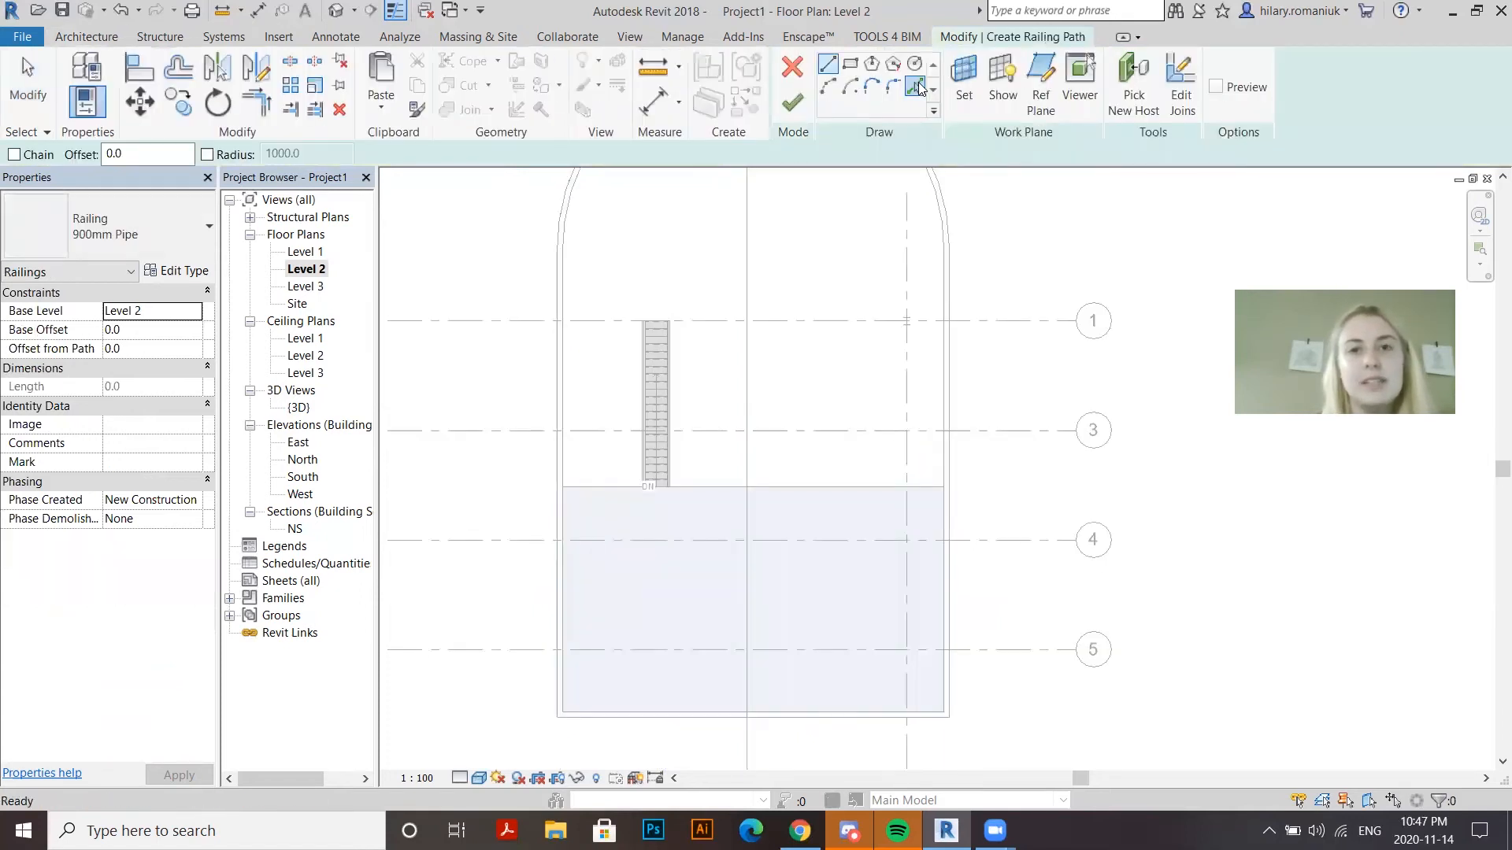
pyautogui.click(916, 86)
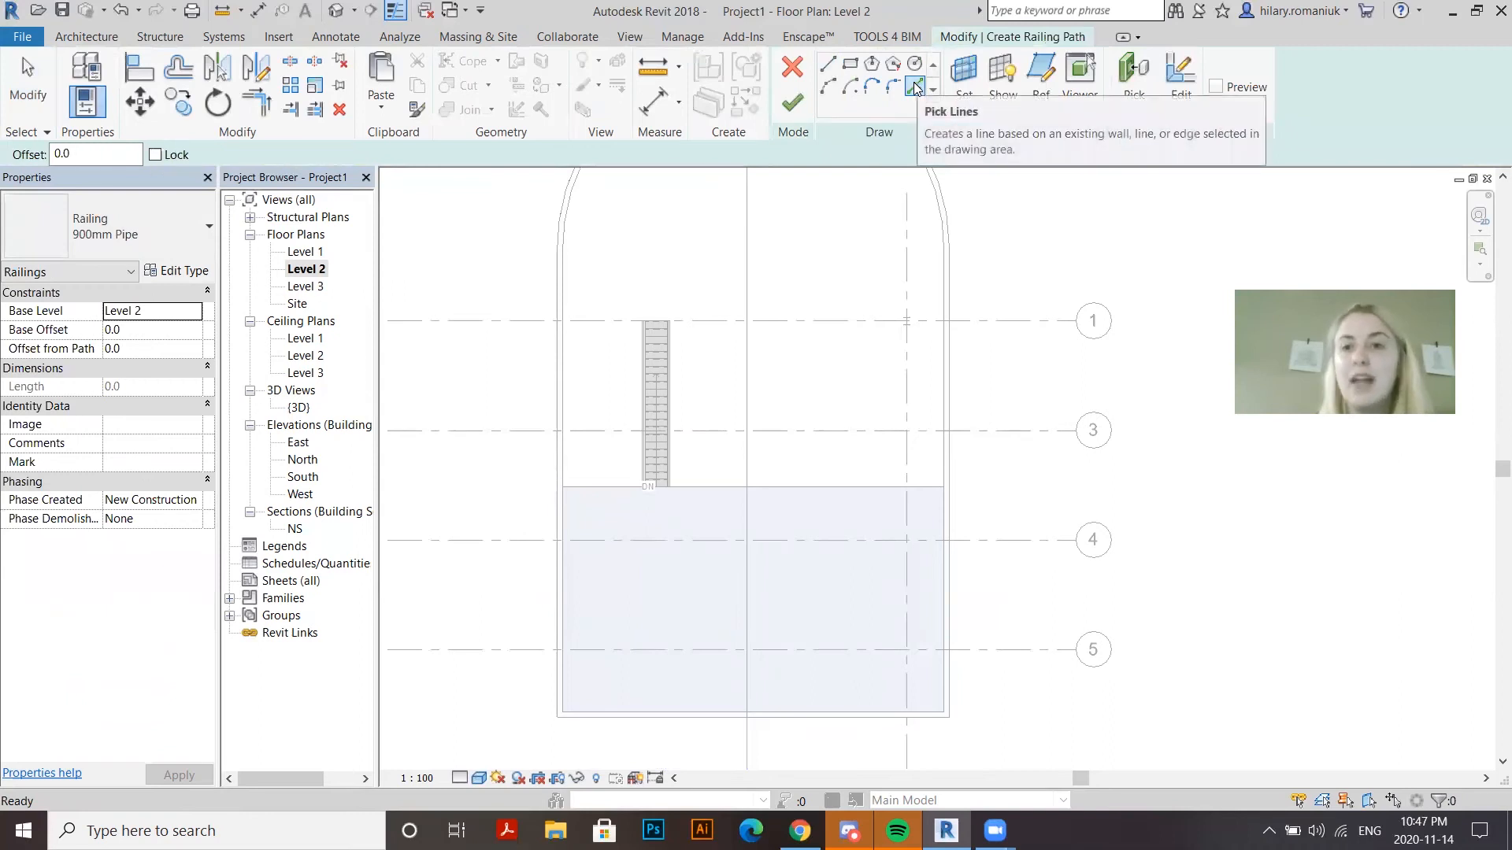
pyautogui.click(807, 487)
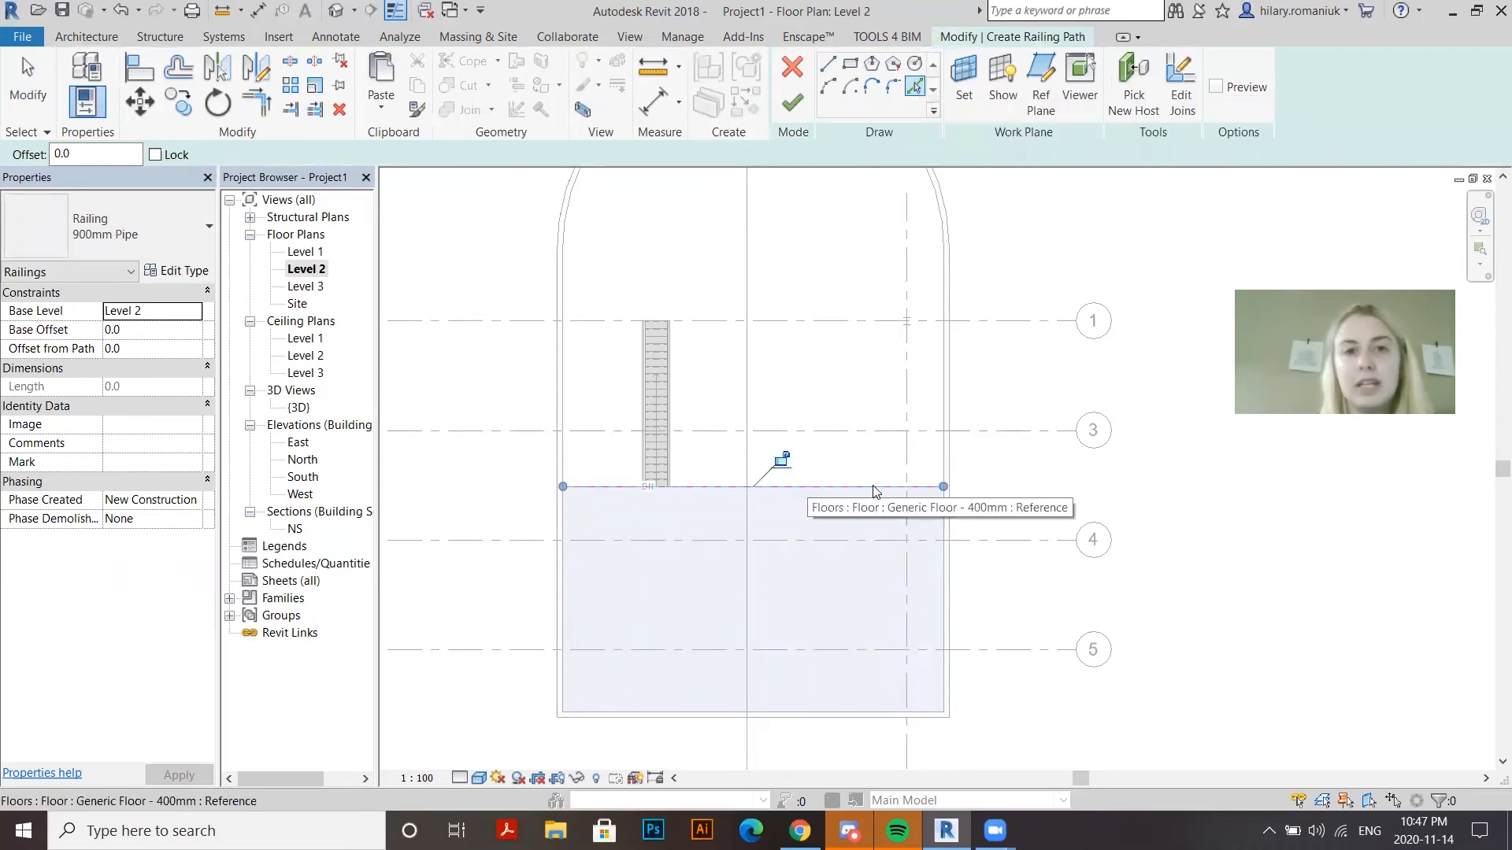
pyautogui.click(793, 104)
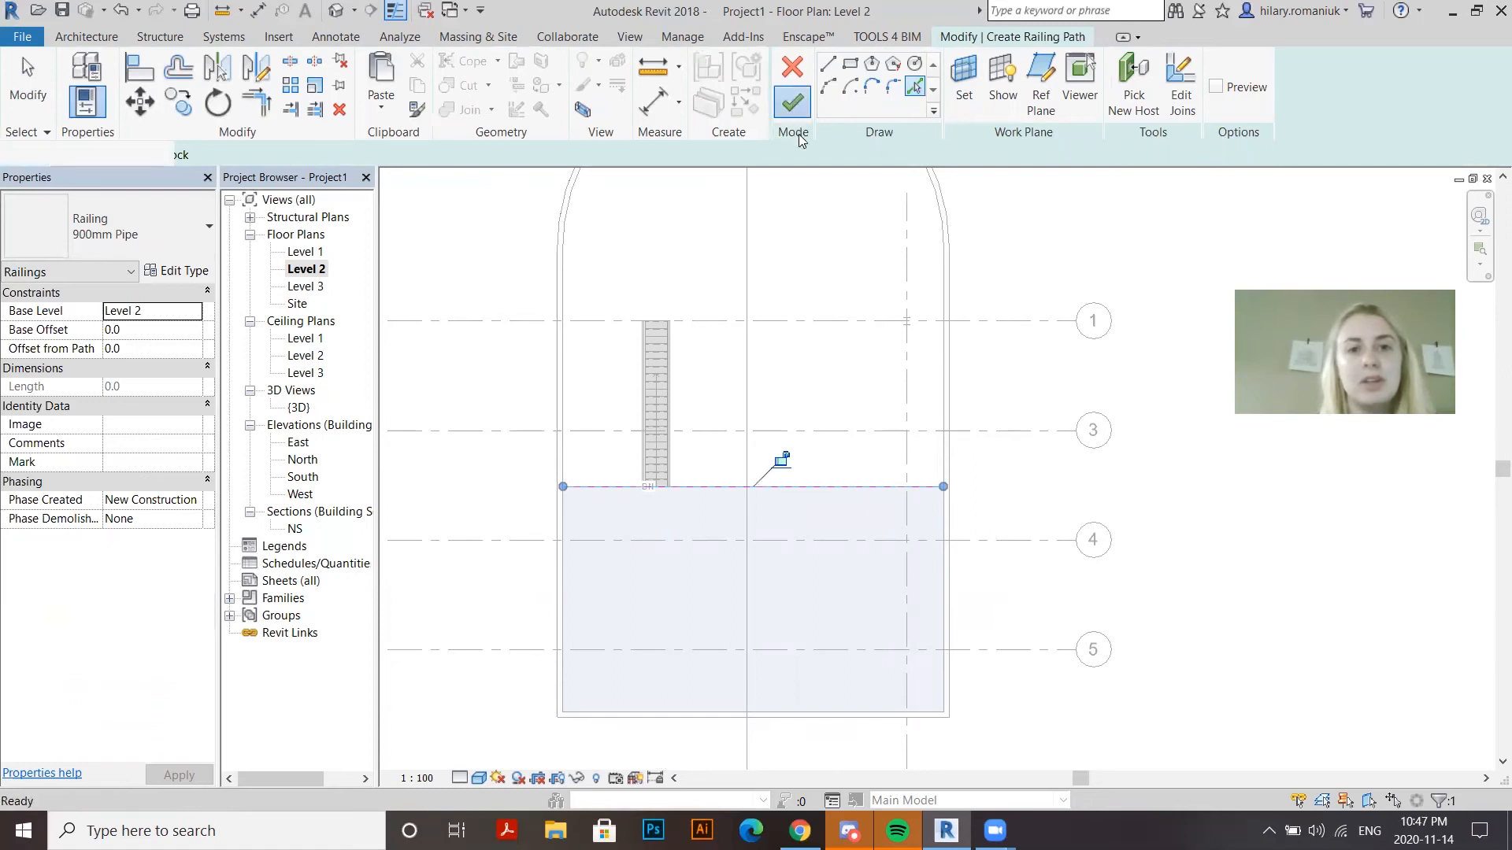
# Edit the railing path and align its end at the side wall with the stair's far edge, clearing the stair opening
pyautogui.scroll(5, 726, 492)
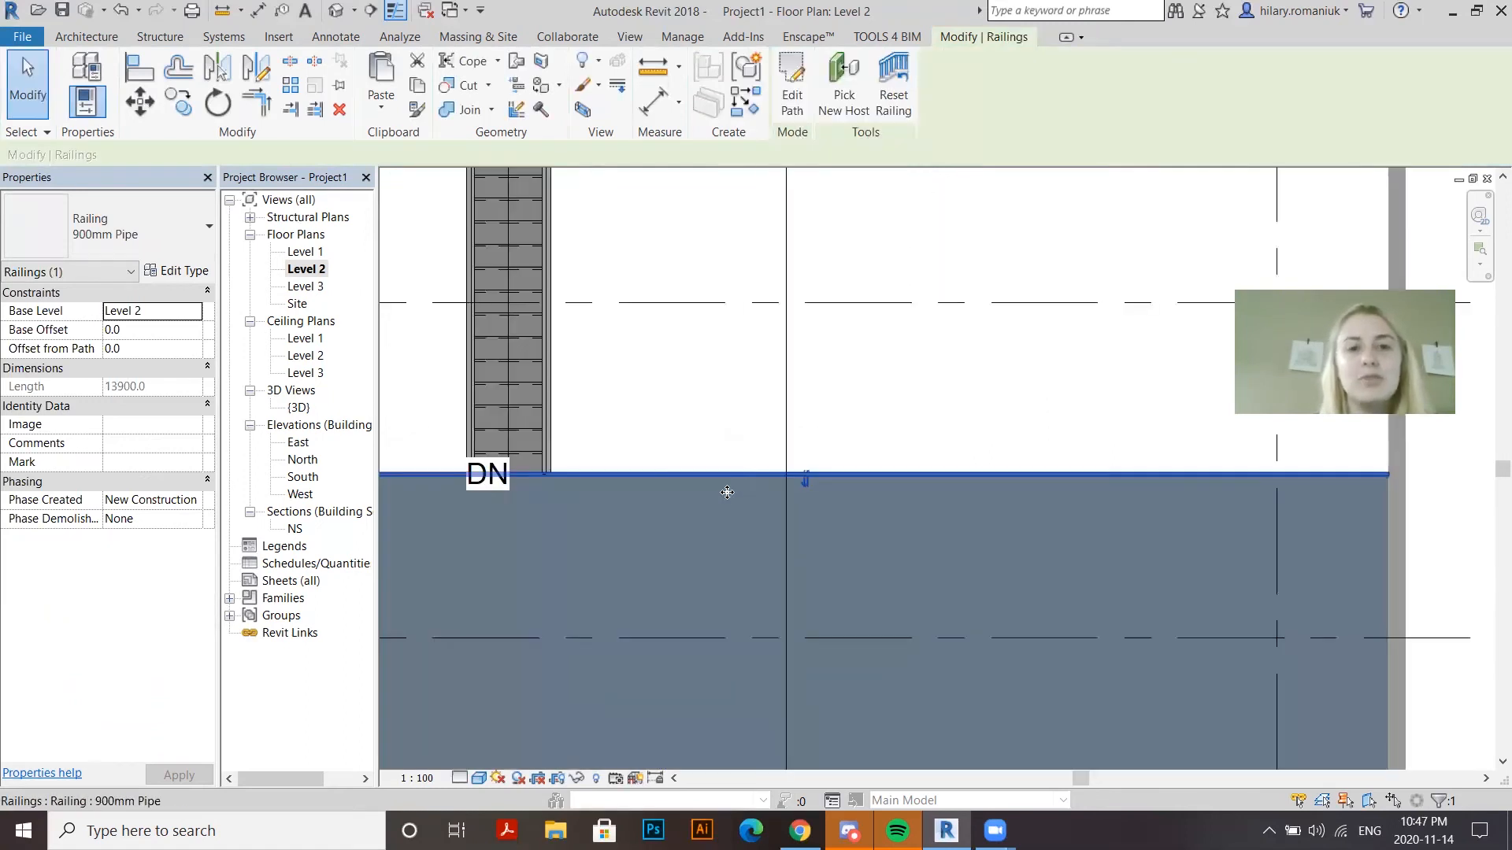
pyautogui.scroll(-4, 726, 490)
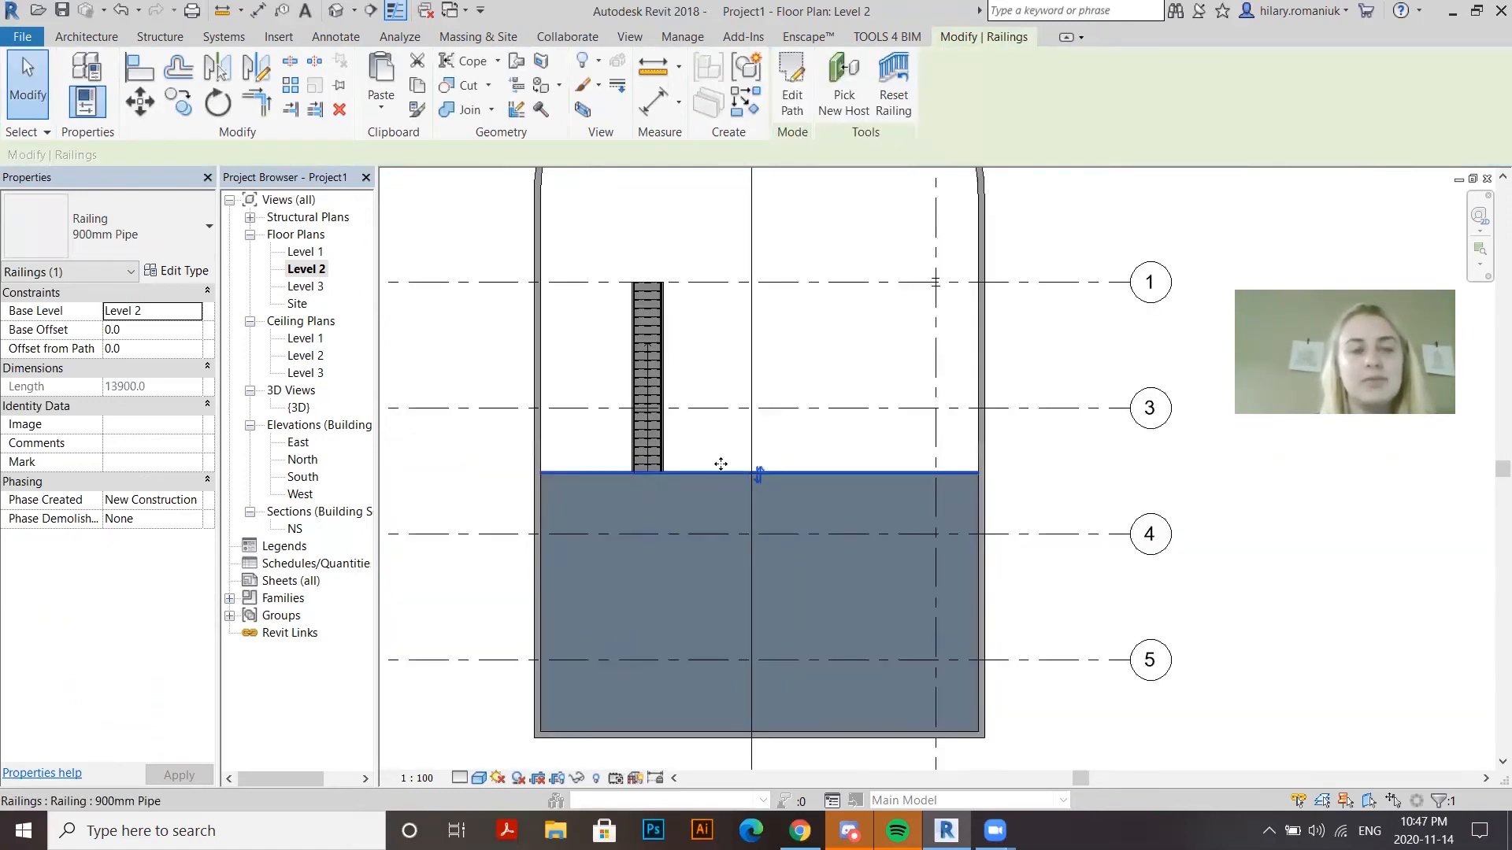
pyautogui.scroll(2, 639, 505)
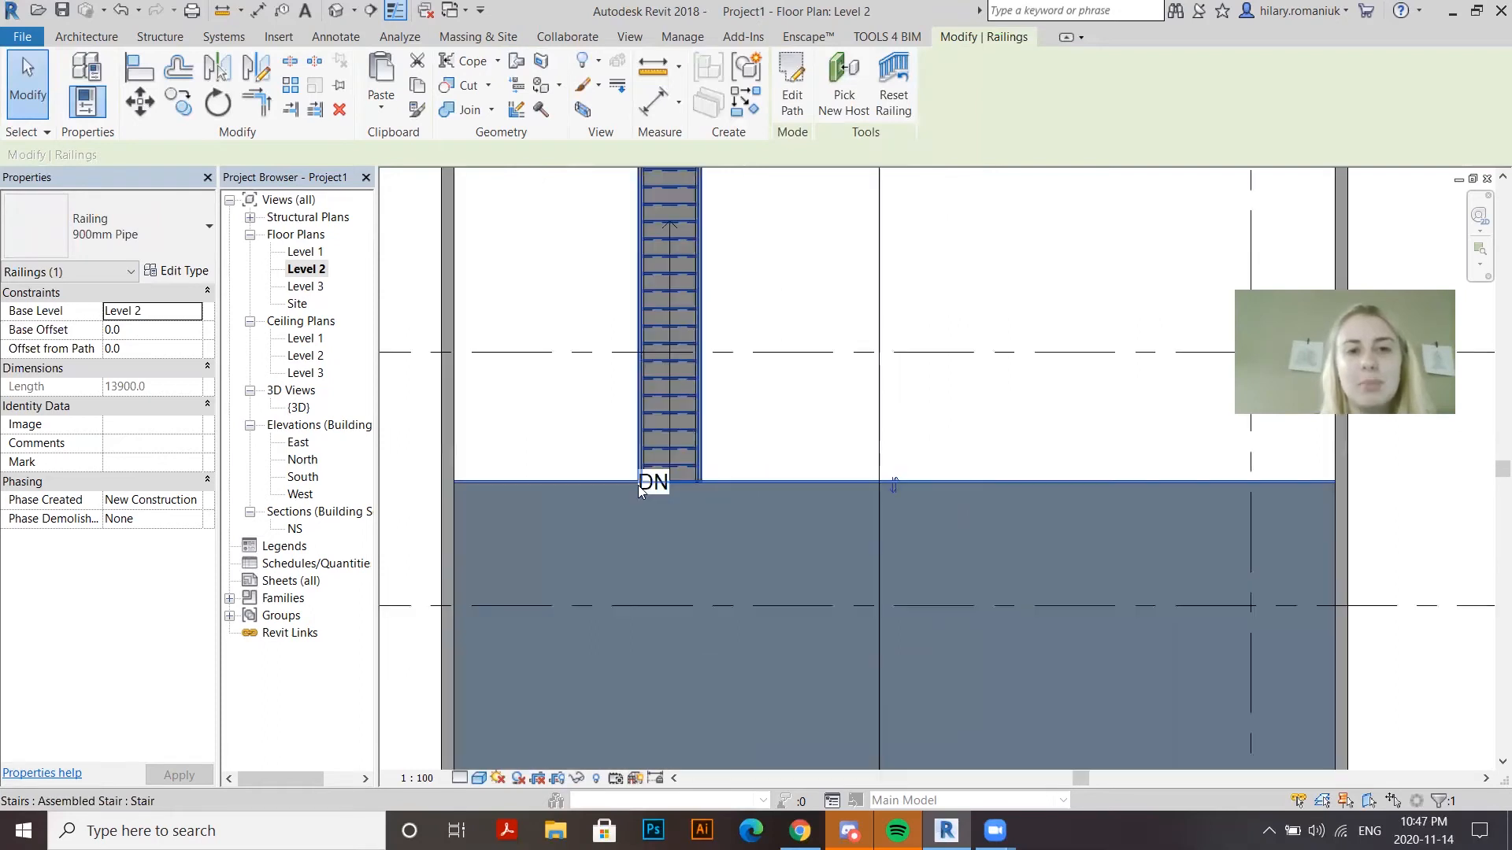
pyautogui.doubleClick(711, 477)
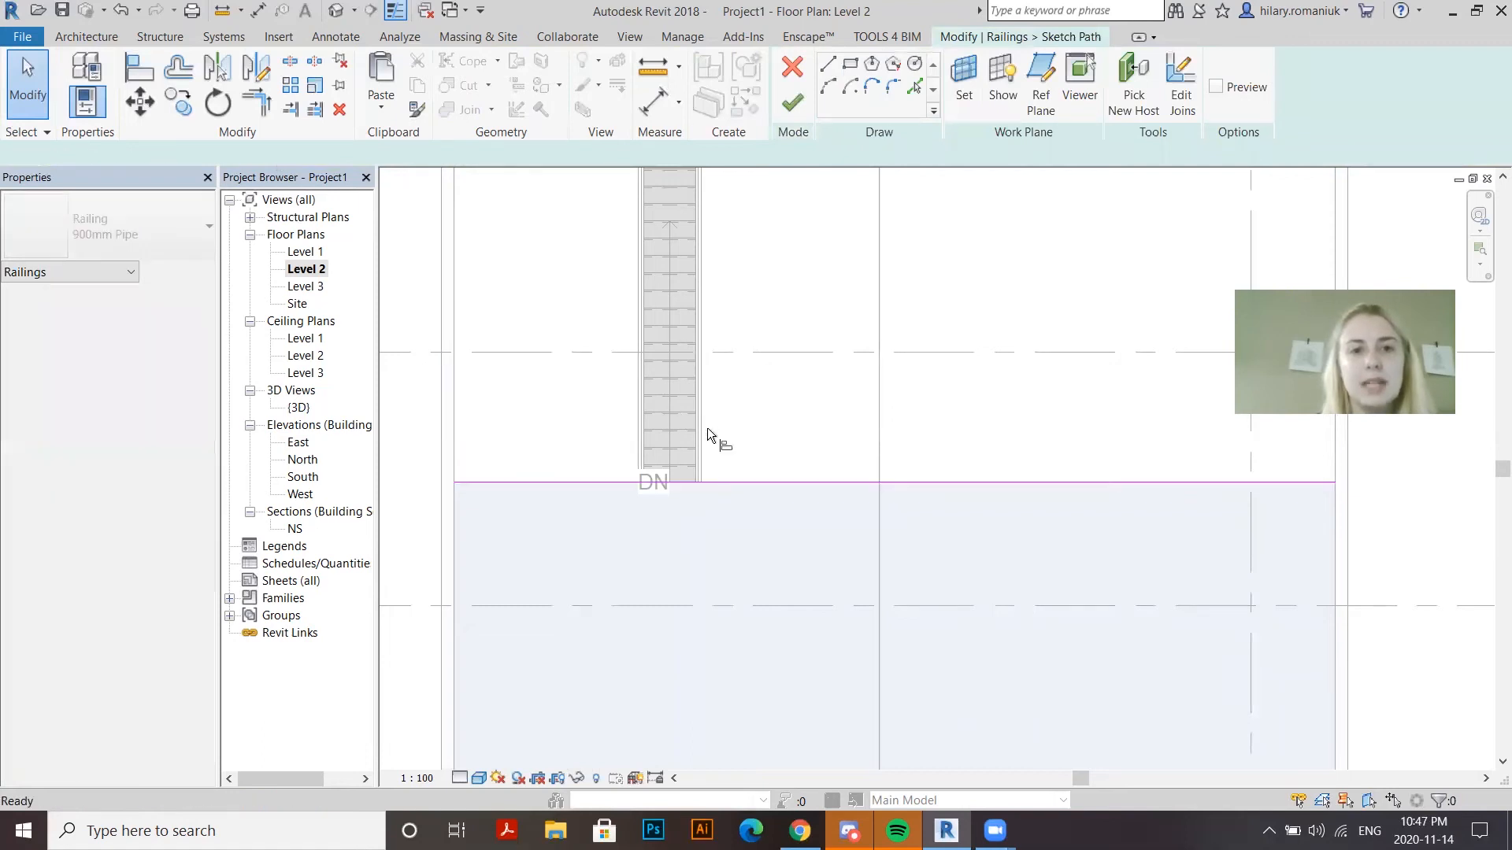
pyautogui.click(705, 463)
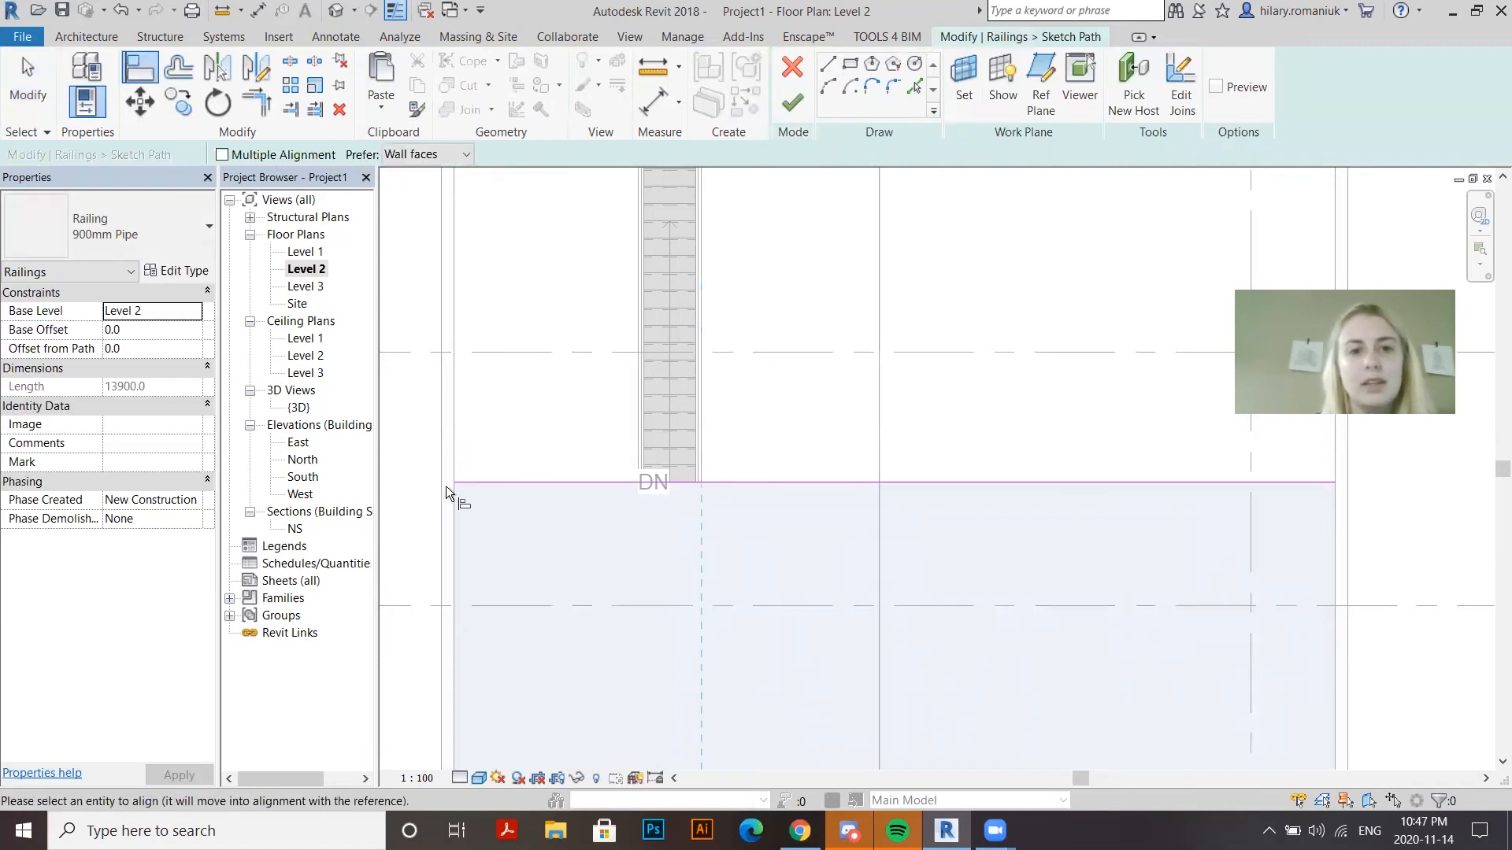
pyautogui.click(457, 484)
pyautogui.press('Escape')
pyautogui.press('Escape')
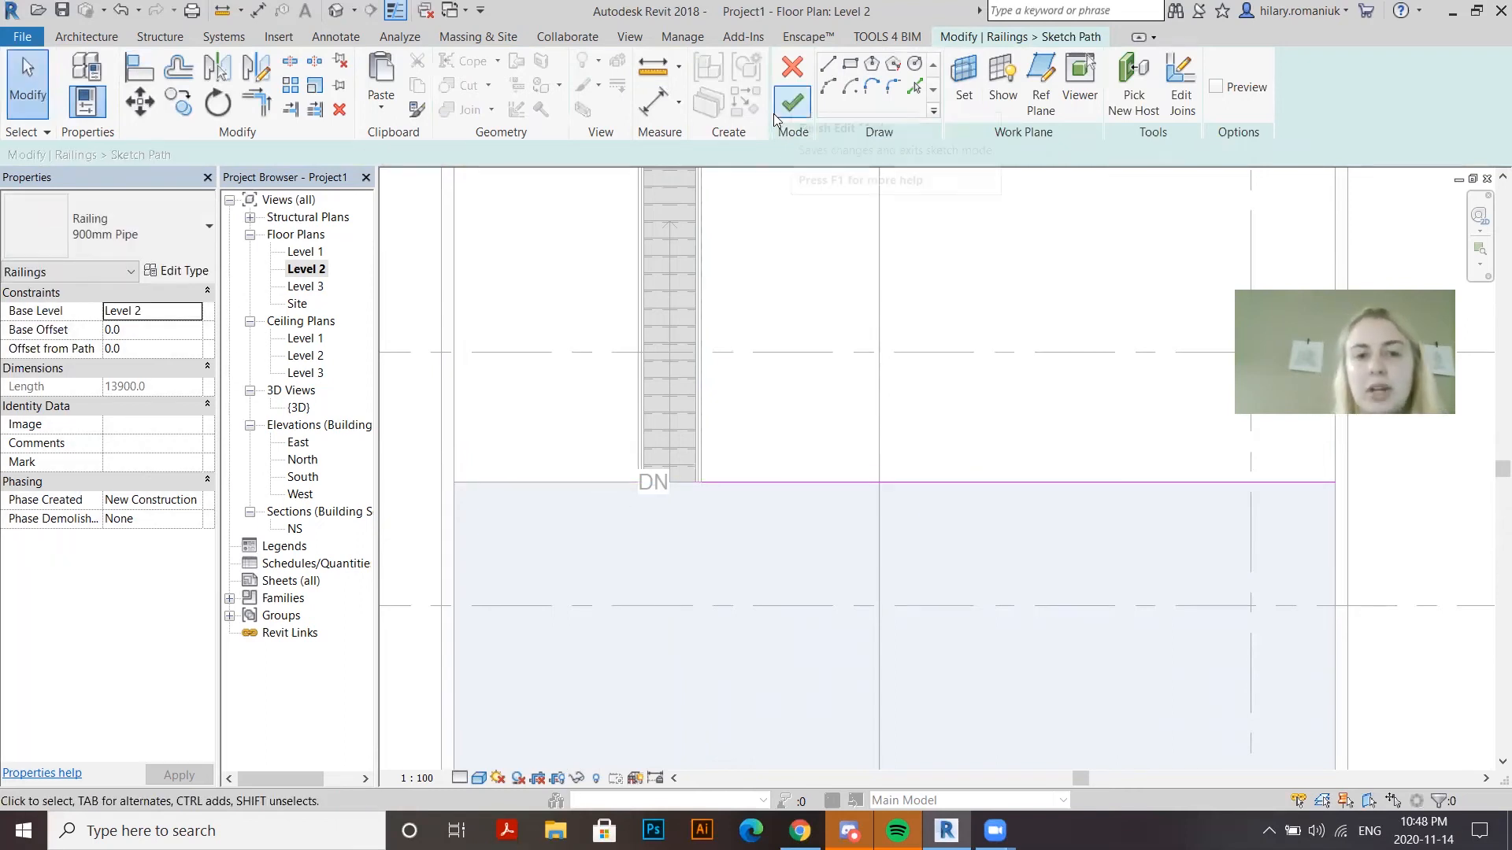
# Try to add a separate path segment about 2700 mm long on the other side of the stair, and remove it again
pyautogui.click(828, 63)
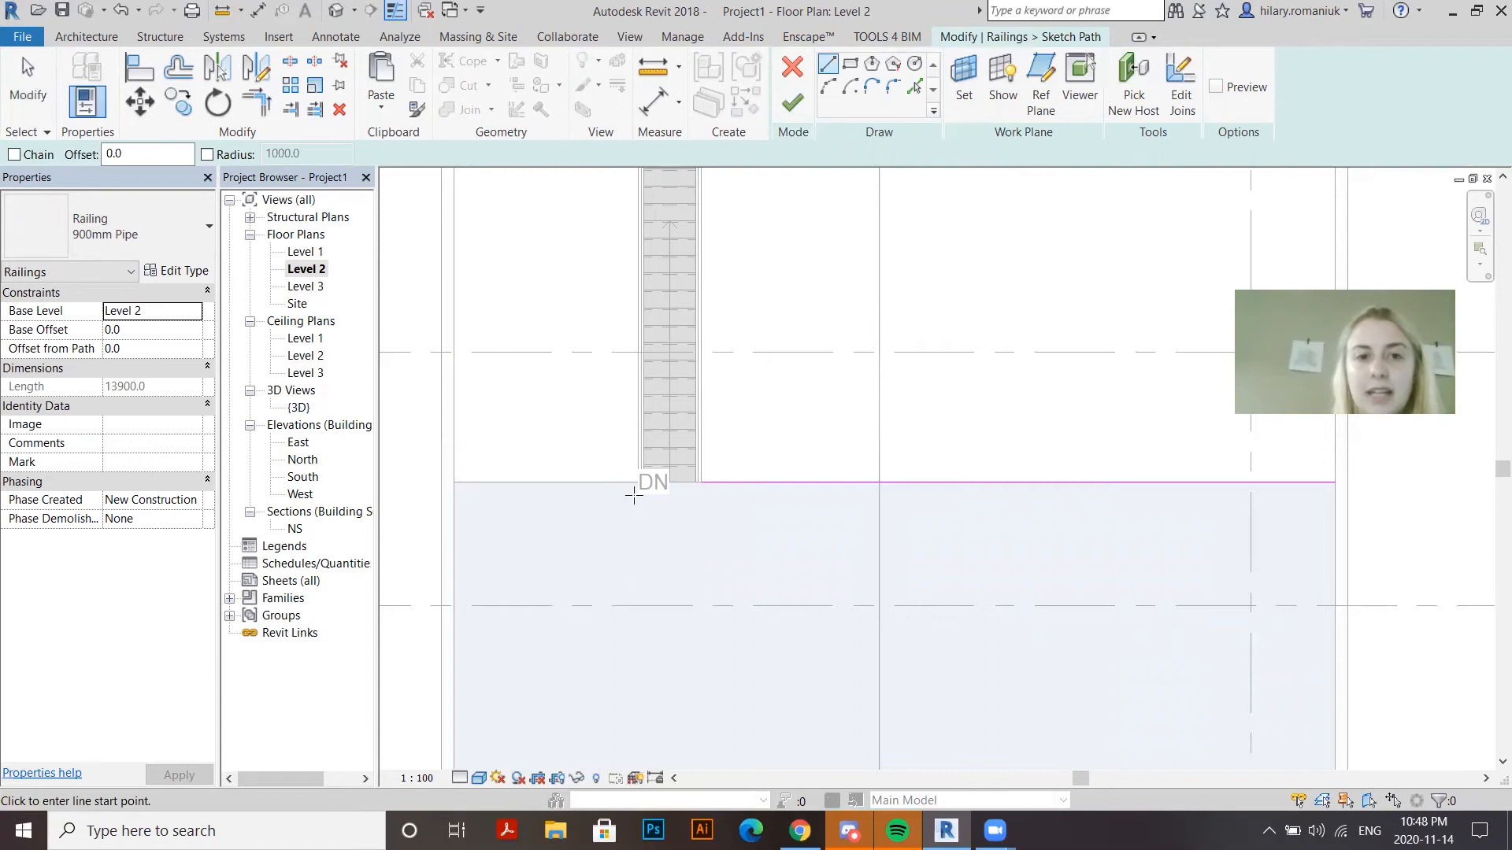
pyautogui.click(466, 483)
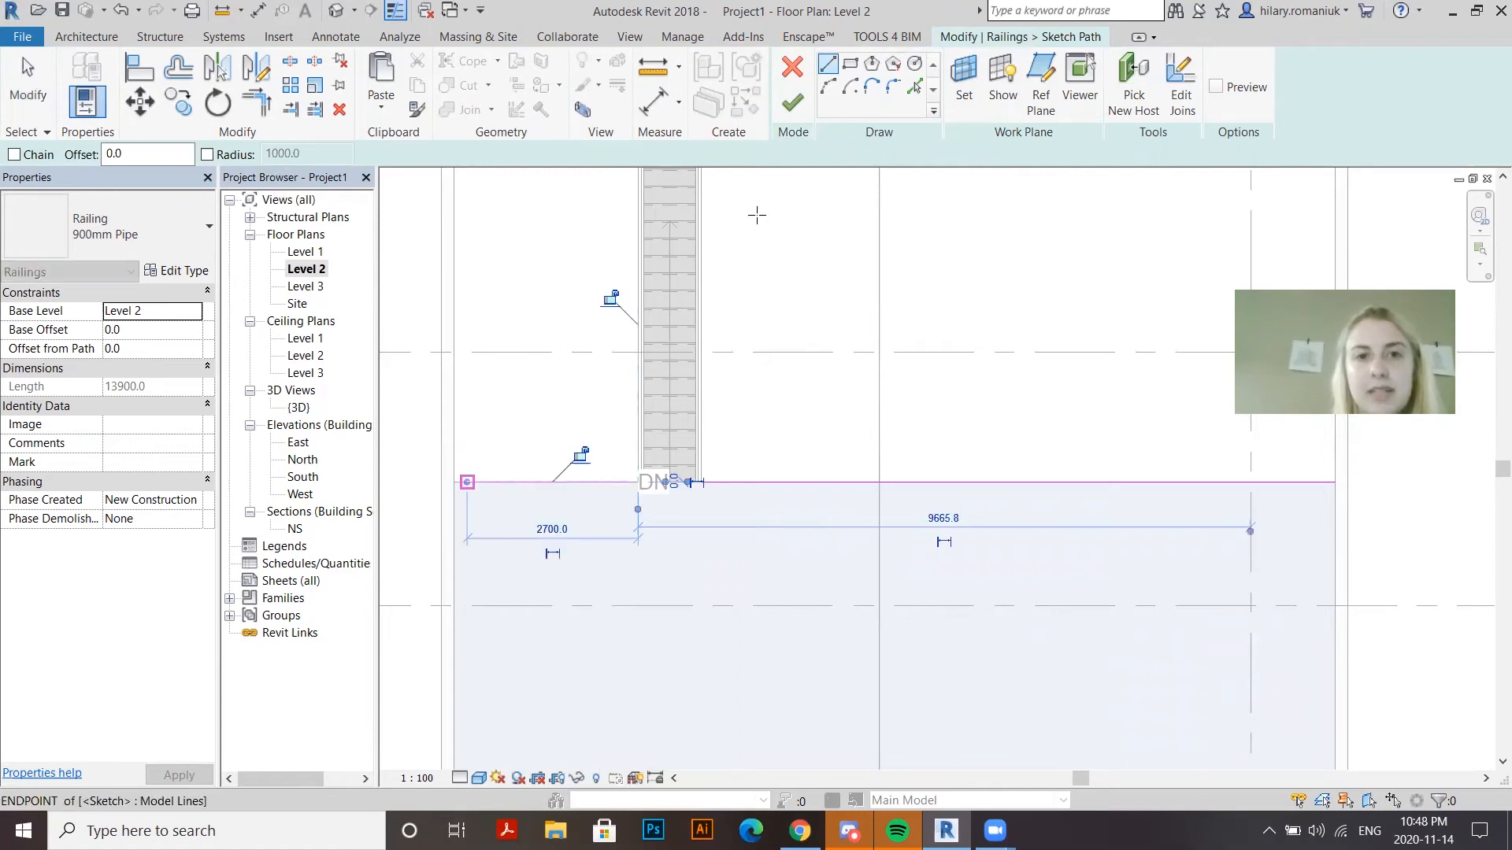
pyautogui.click(785, 103)
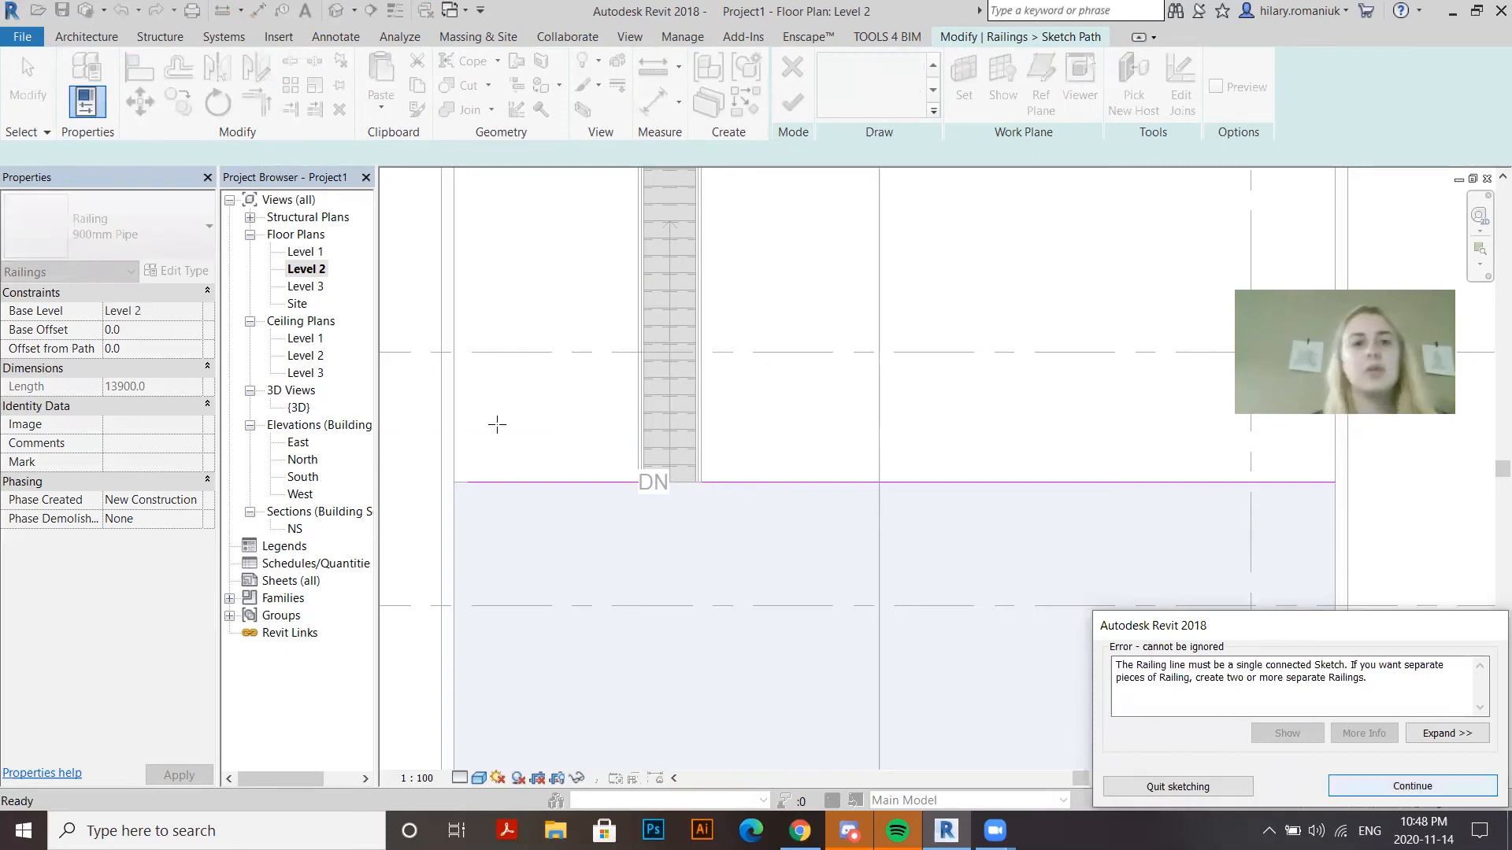
pyautogui.press('Return')
pyautogui.moveTo(417, 438); pyautogui.dragTo(665, 556)
pyautogui.press('Delete')
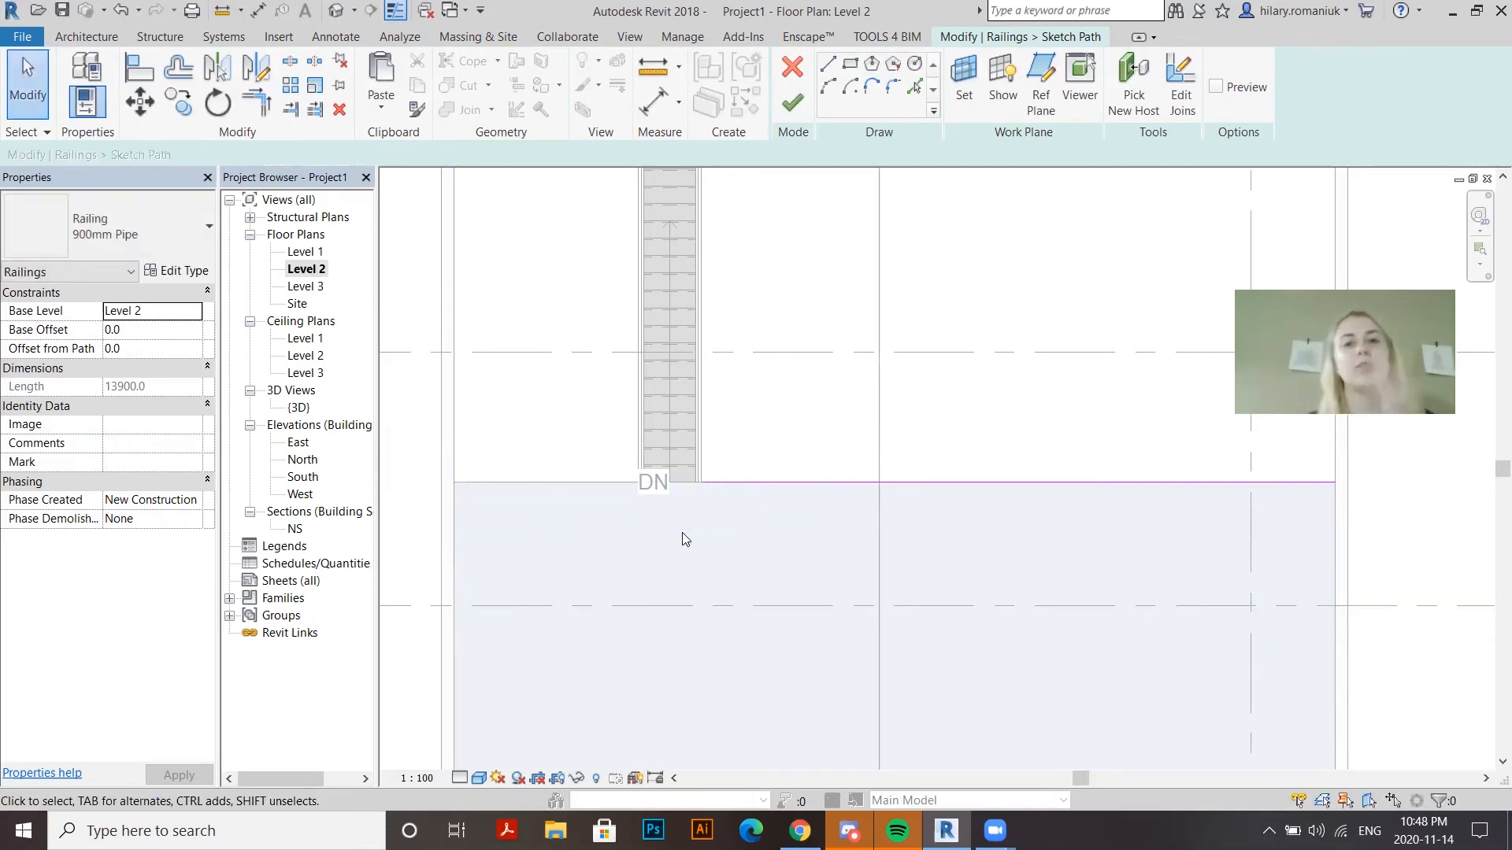
# Finish the shortened railing path and examine the railing in the 3D view using wireframe display
pyautogui.click(792, 102)
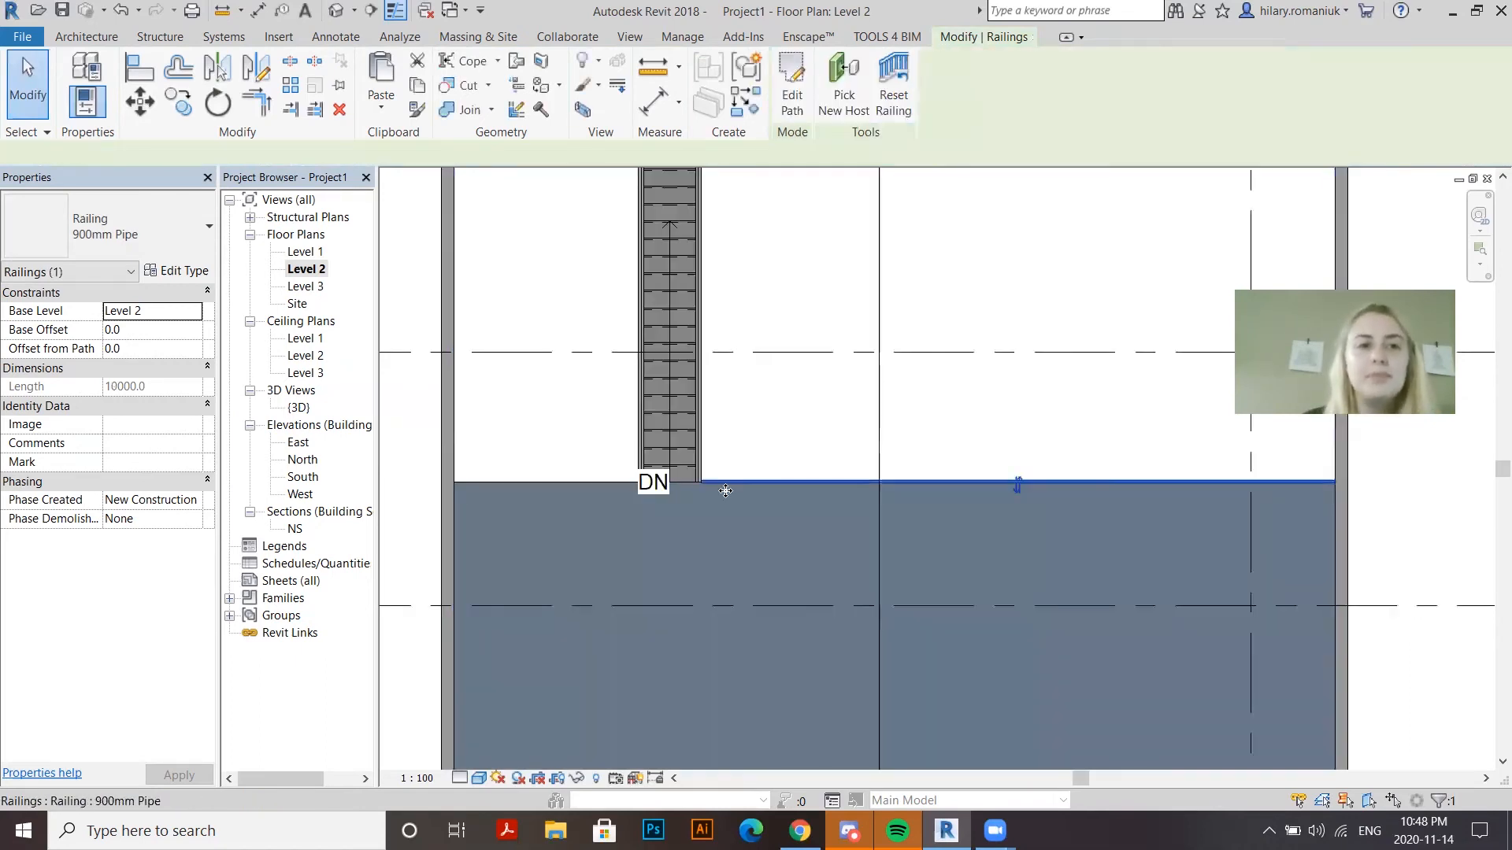
pyautogui.hotkey('ctrl', 'Tab')
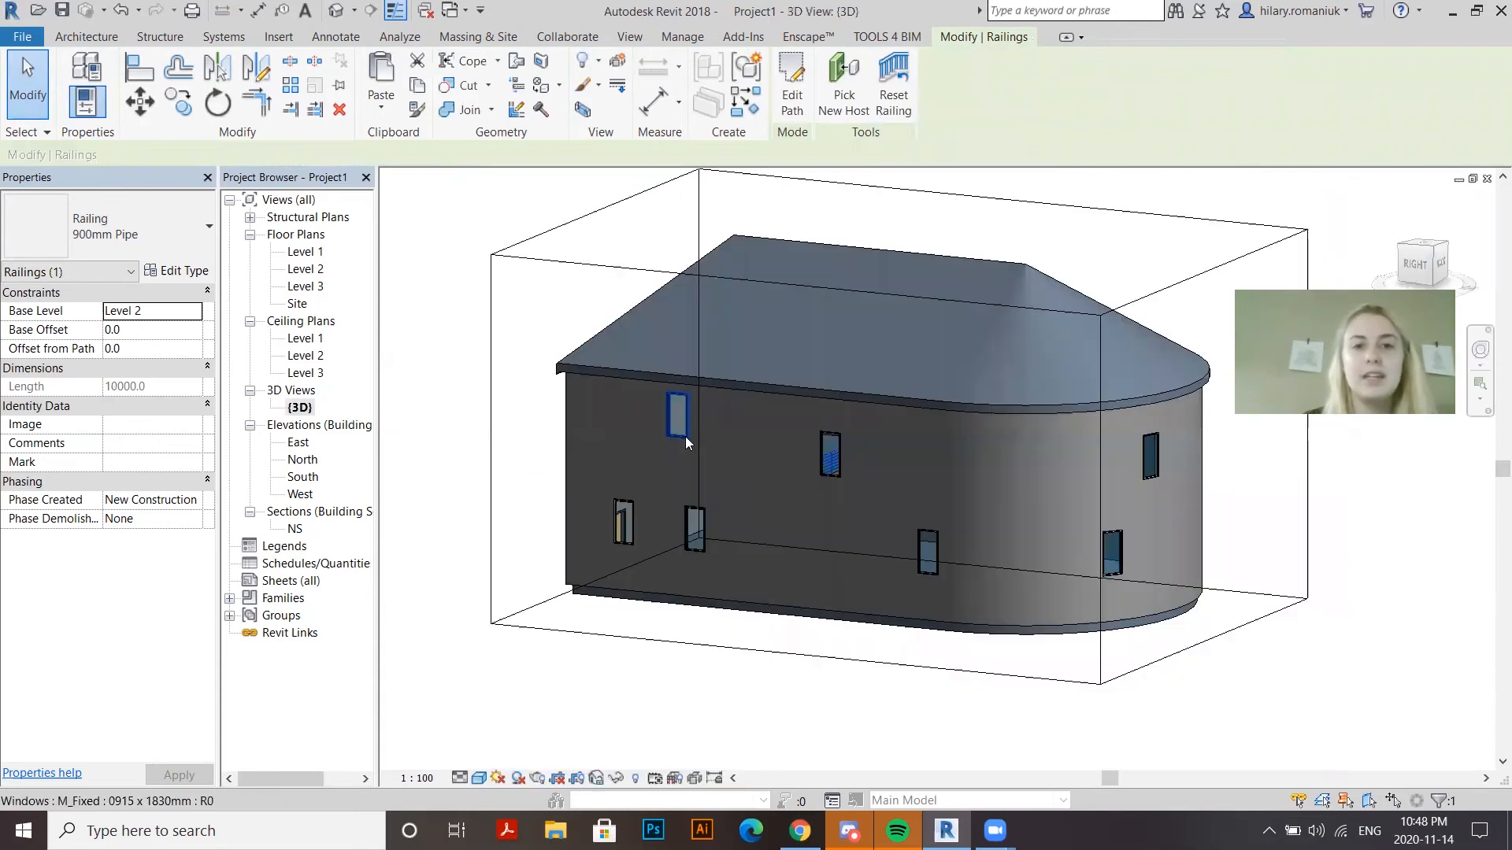
pyautogui.scroll(-1, 806, 427)
pyautogui.scroll(2, 811, 468)
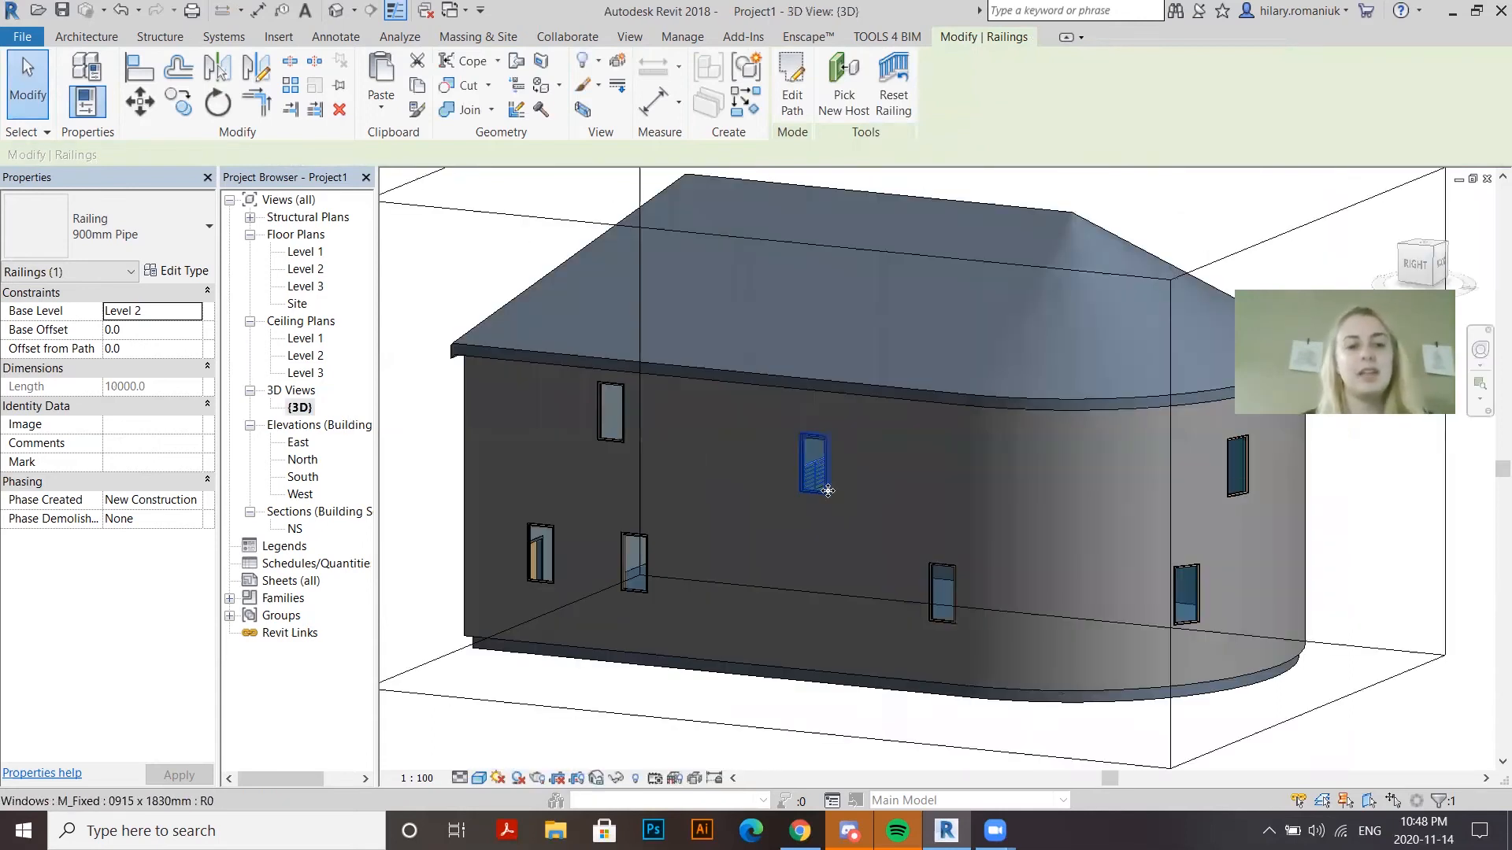
pyautogui.press('w')
pyautogui.press('f')
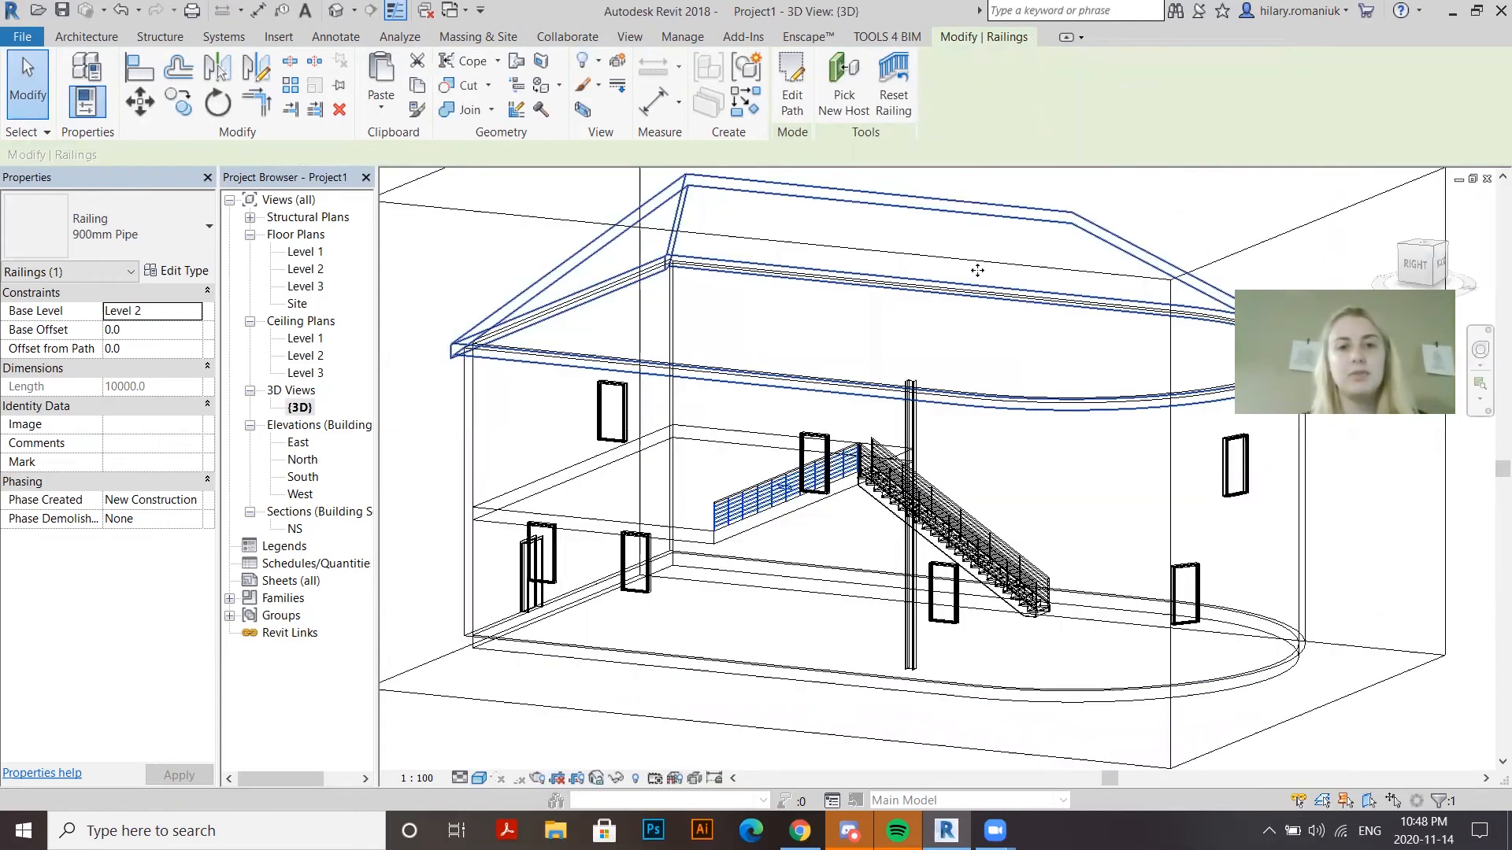
pyautogui.scroll(3, 803, 553)
pyautogui.scroll(-4, 804, 554)
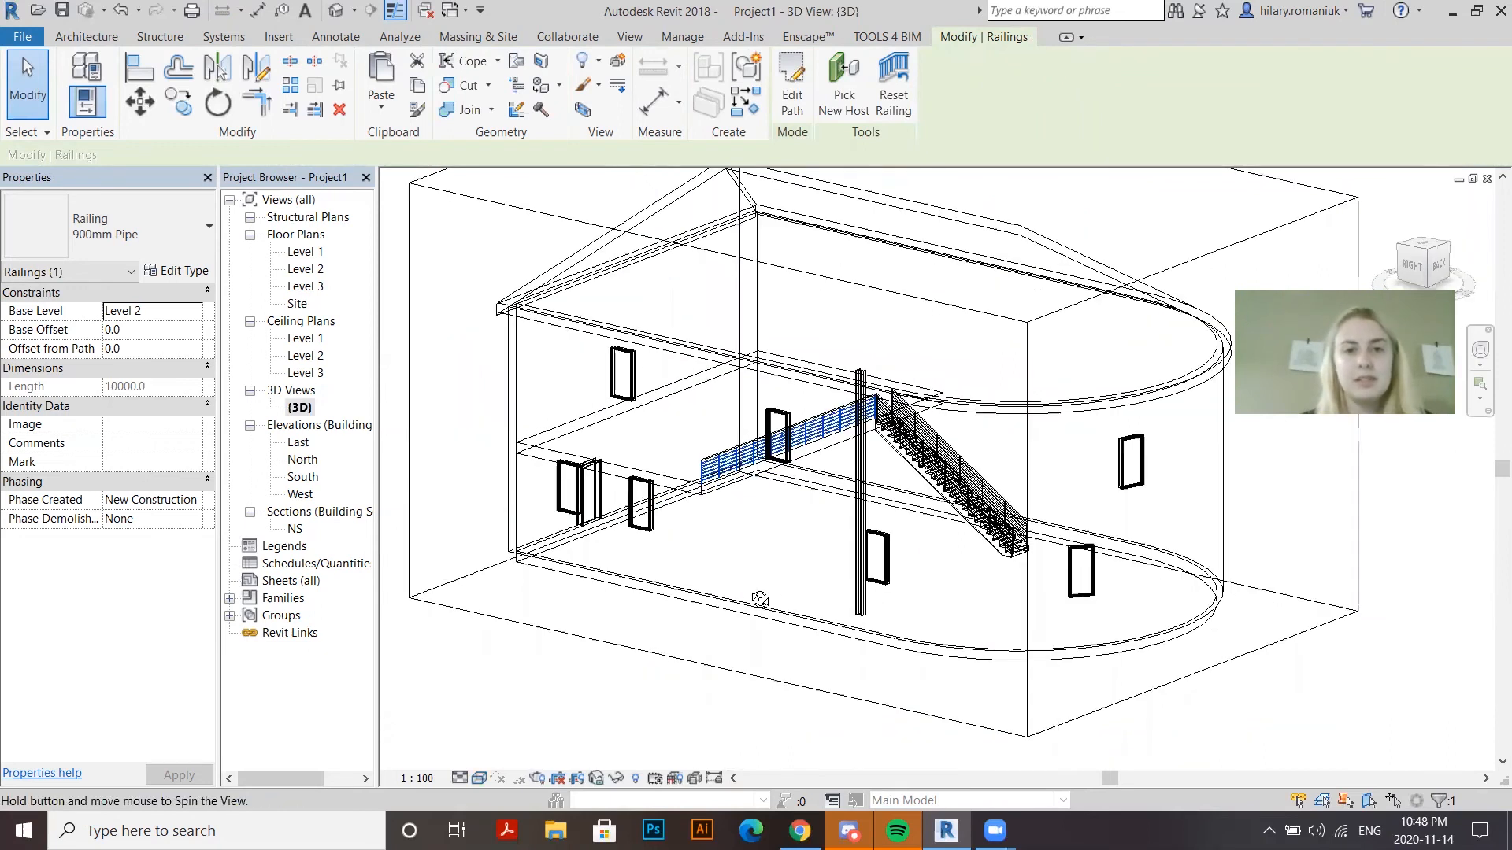
pyautogui.scroll(5, 721, 461)
pyautogui.scroll(1, 717, 468)
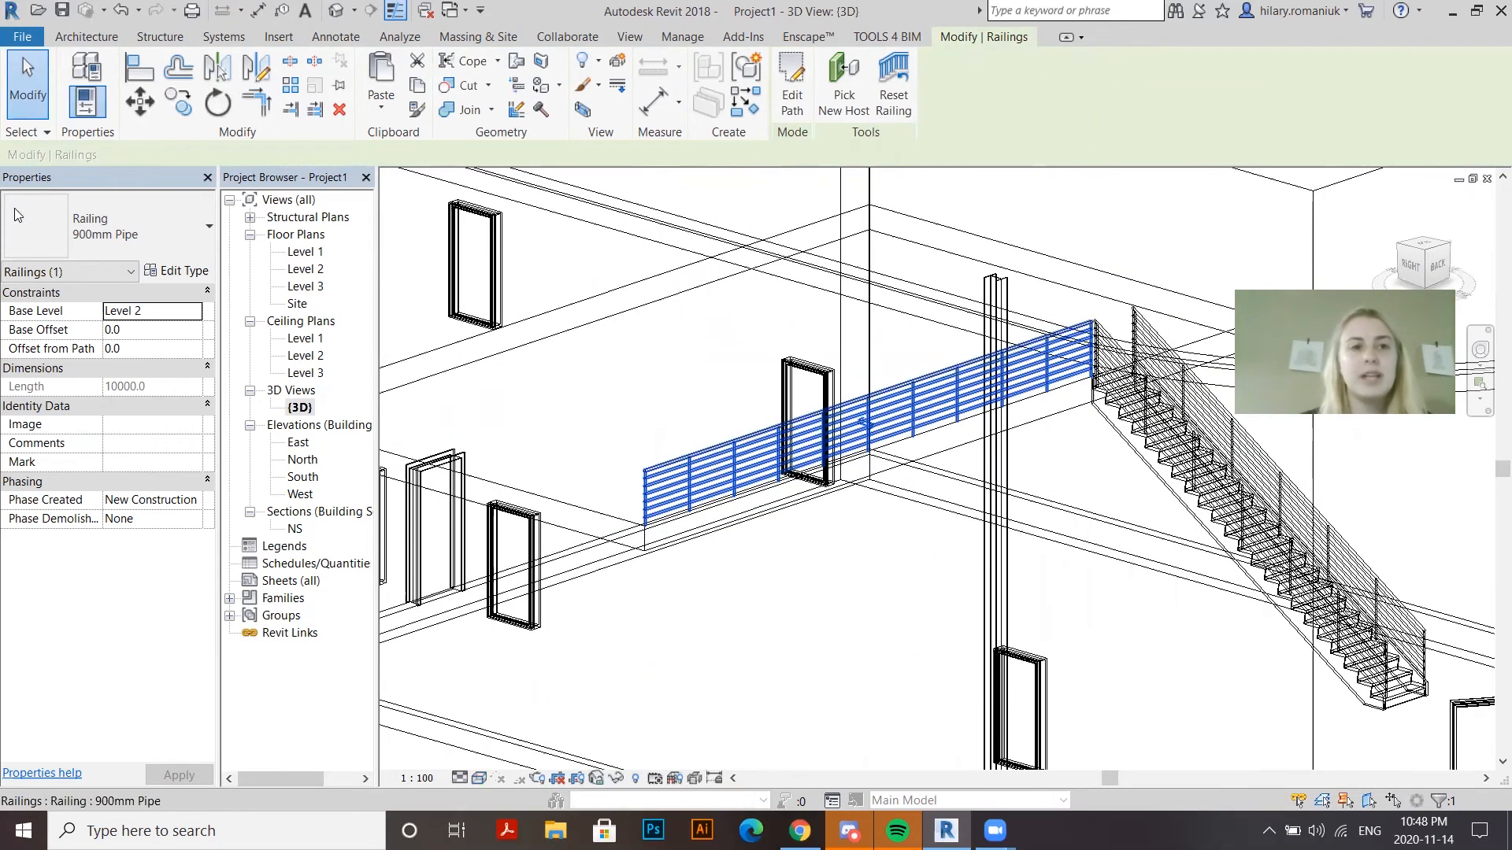
# Change the Level 2 floor-edge railing's type to Glass Panel - Bottom Fill
pyautogui.click(170, 239)
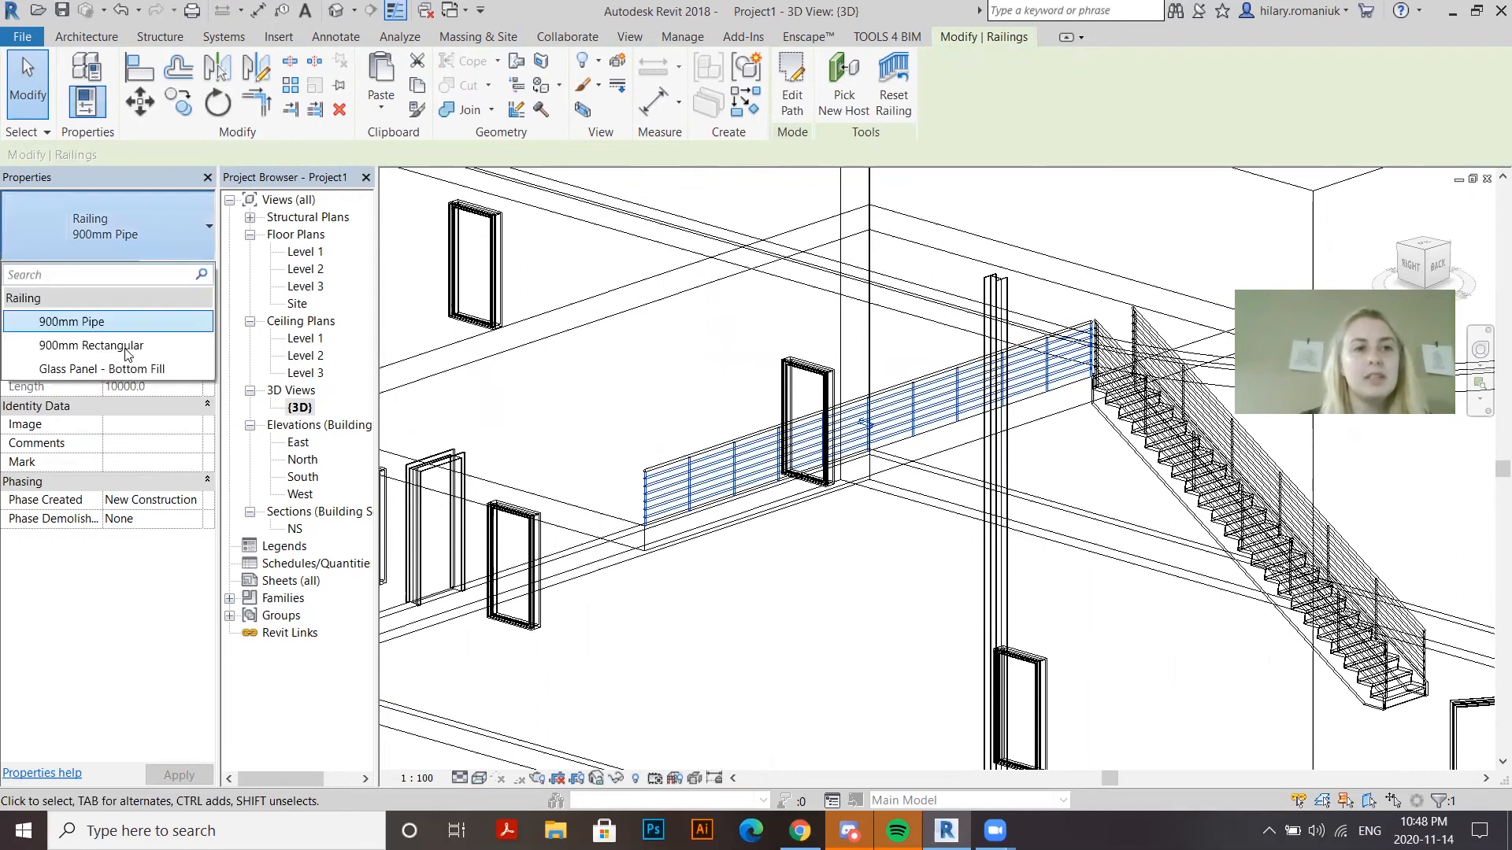
pyautogui.click(154, 240)
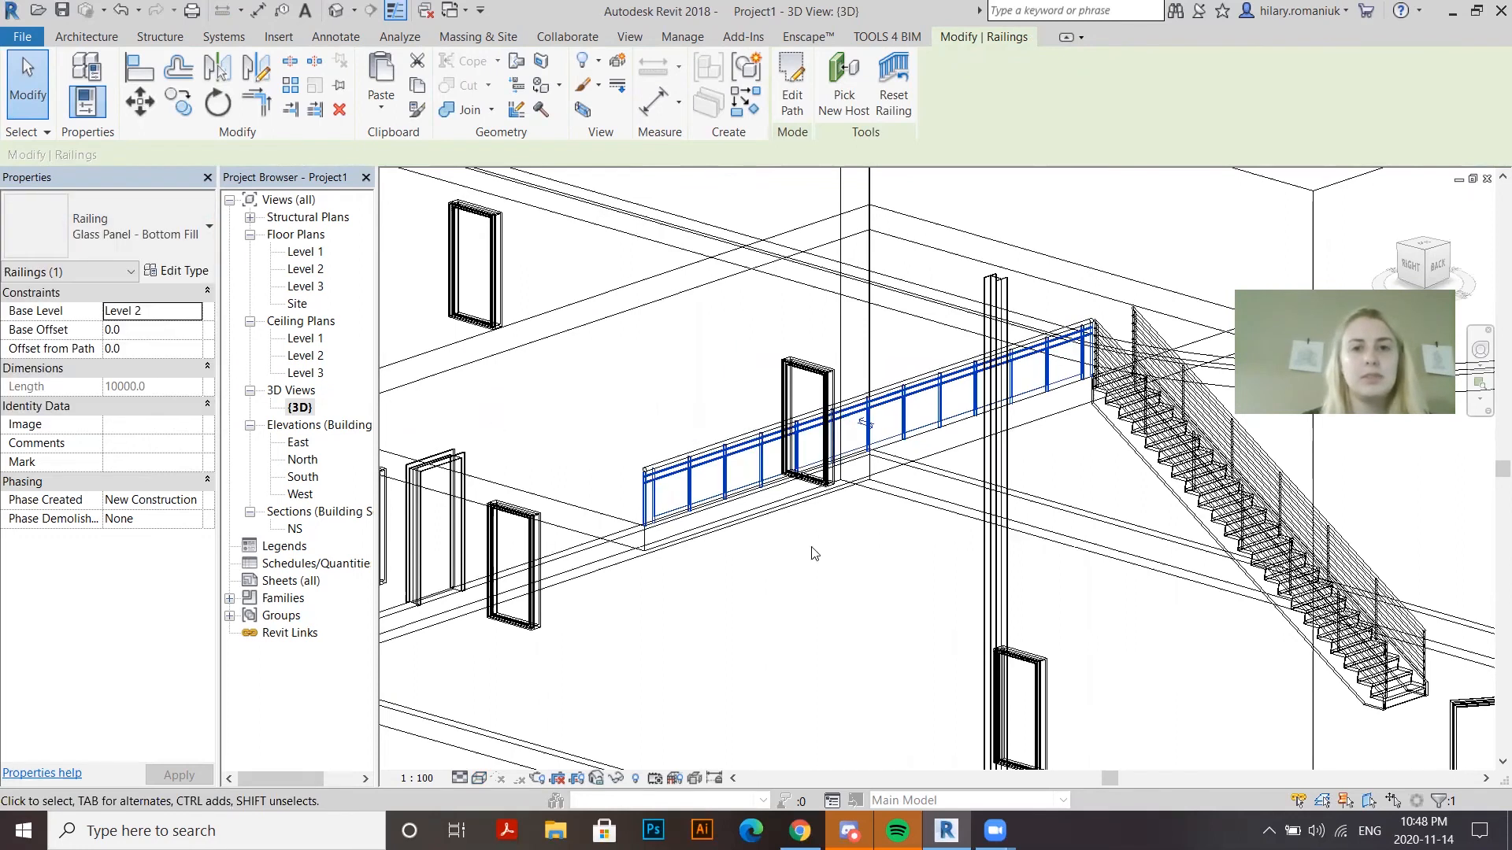
pyautogui.scroll(-5, 619, 538)
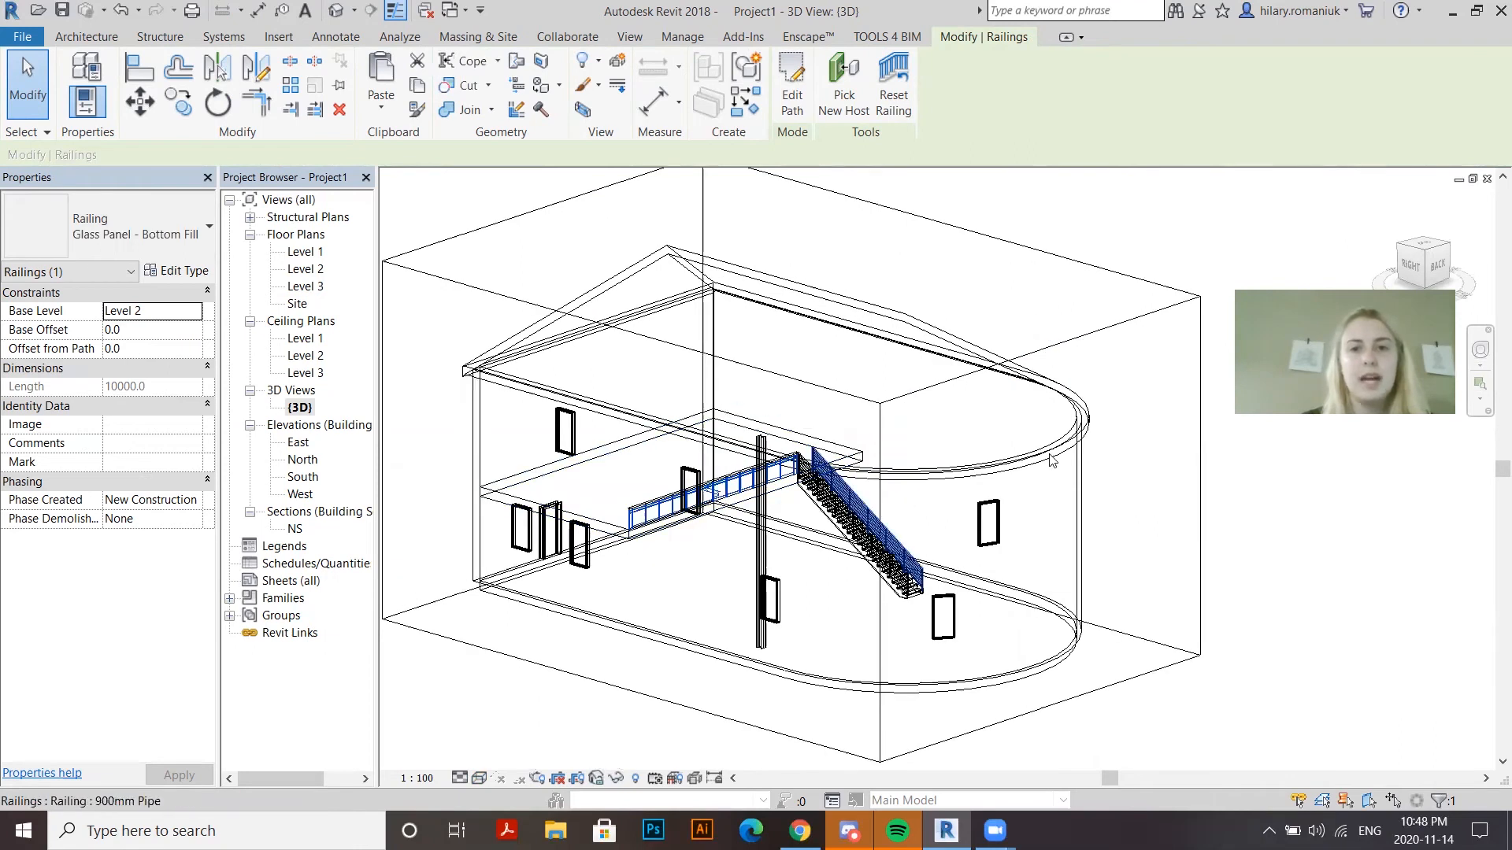
pyautogui.scroll(2, 841, 499)
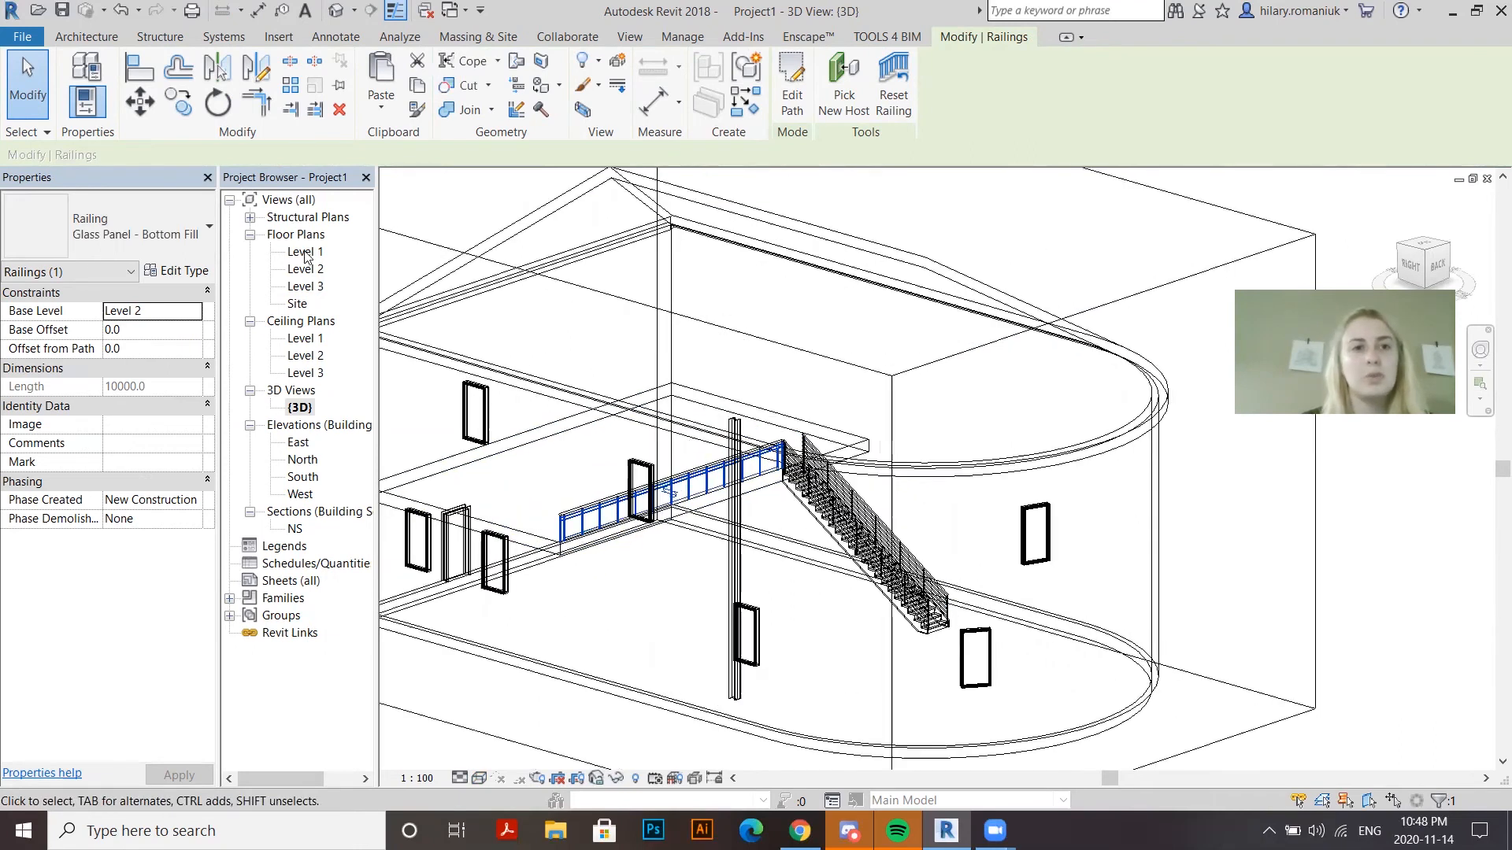
# Mirror a copy of the glass floor-edge railing across a drawn axis along the stair's centreline in the Level 2 plan
pyautogui.doubleClick(305, 252)
pyautogui.click(305, 269)
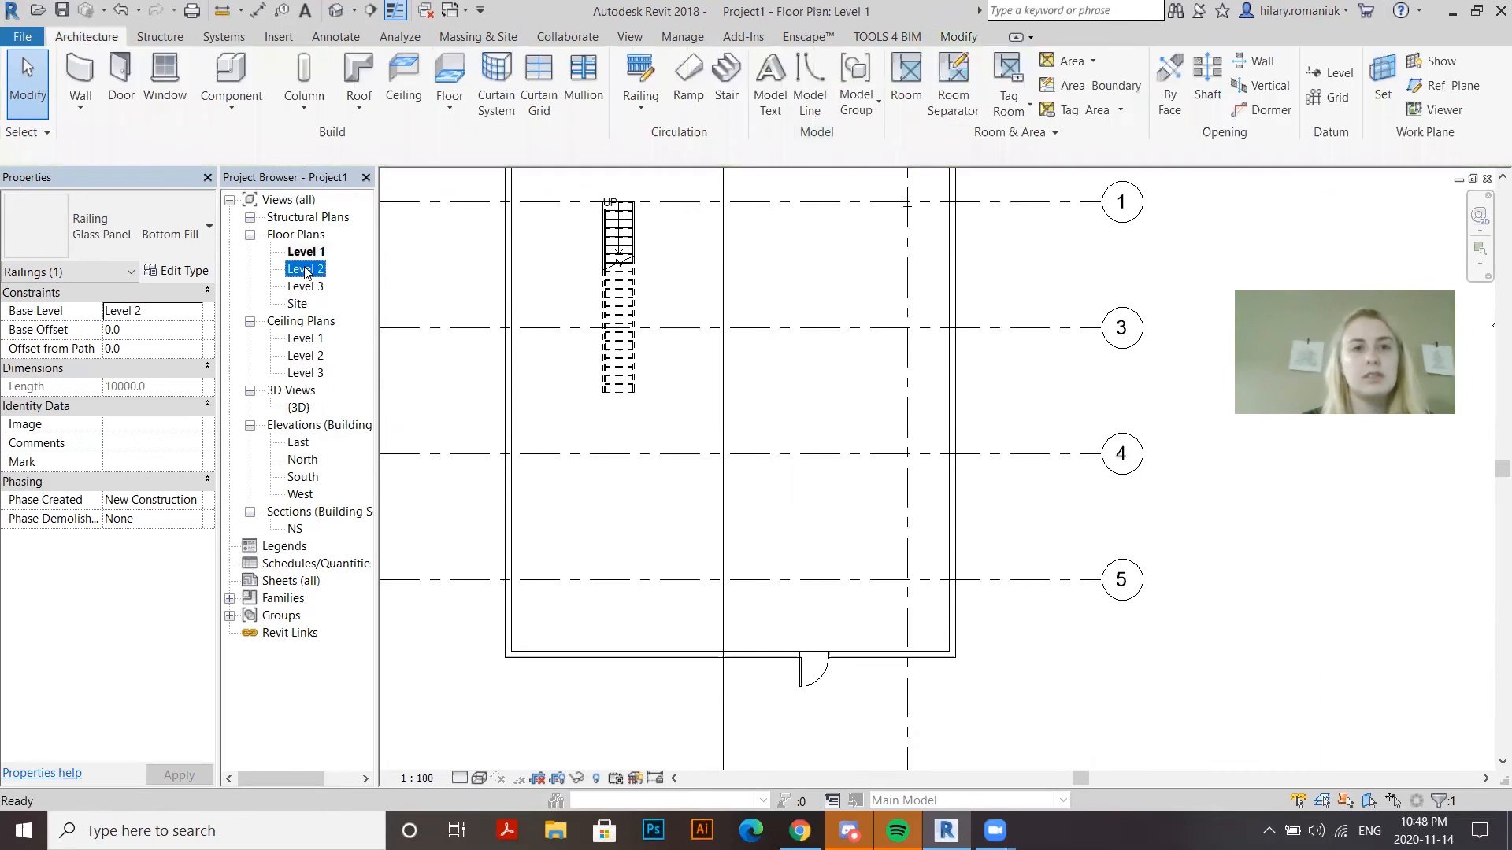
pyautogui.scroll(2, 712, 484)
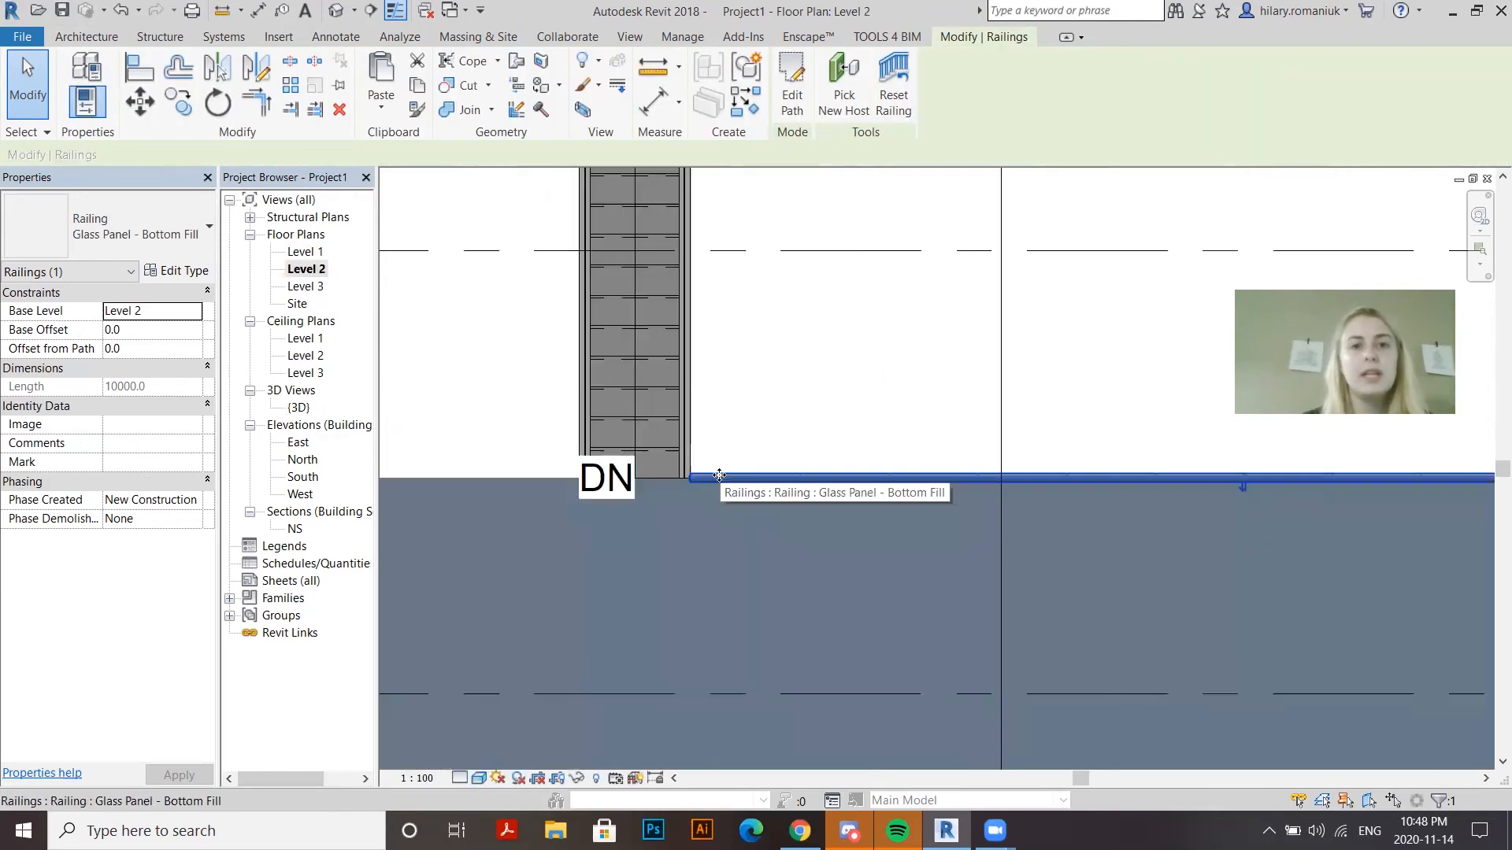
pyautogui.press('d')
pyautogui.press('m')
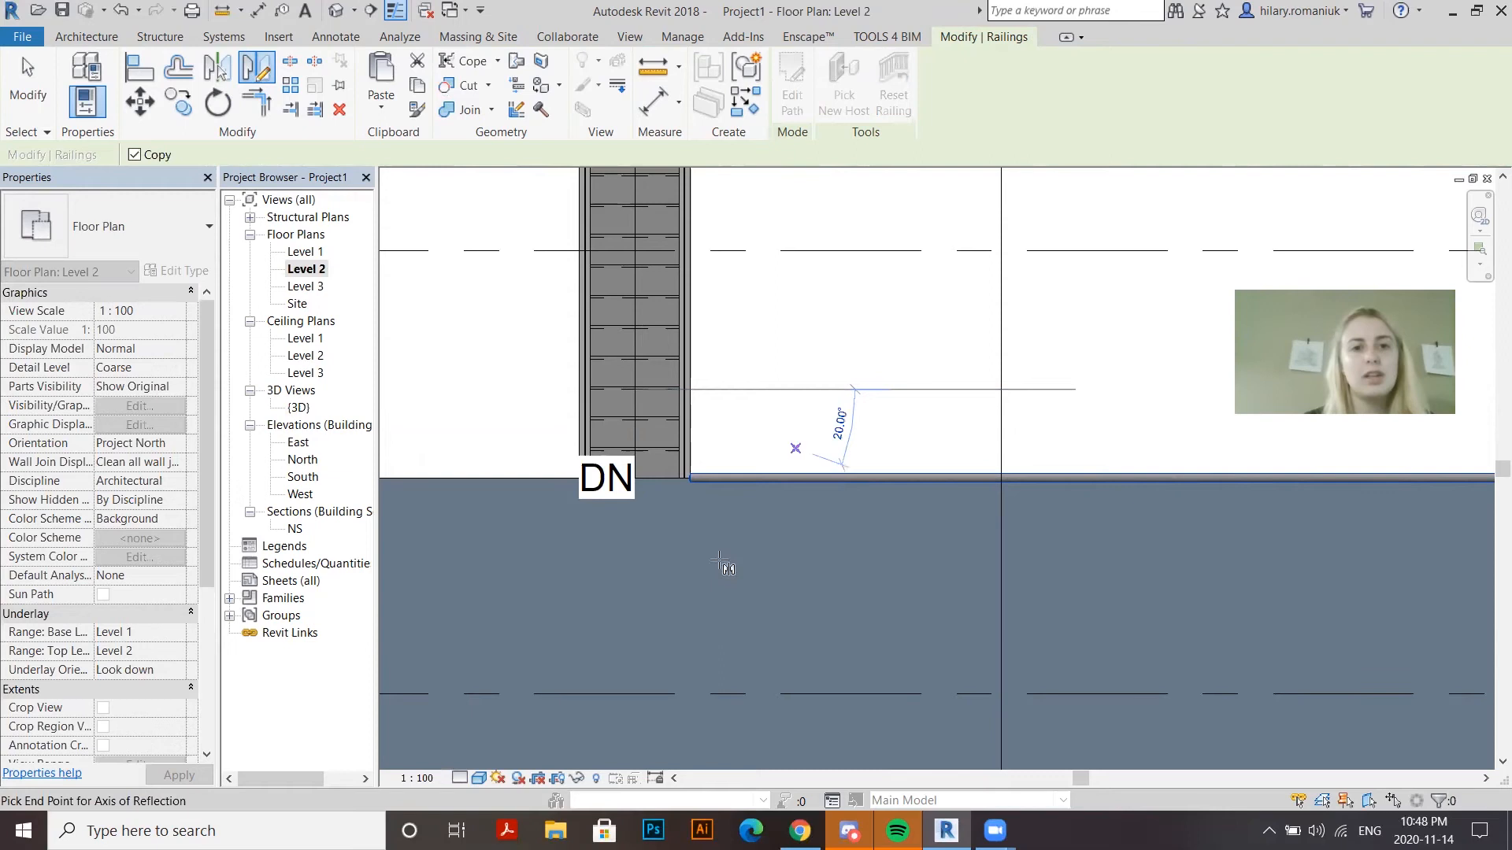
pyautogui.click(640, 600)
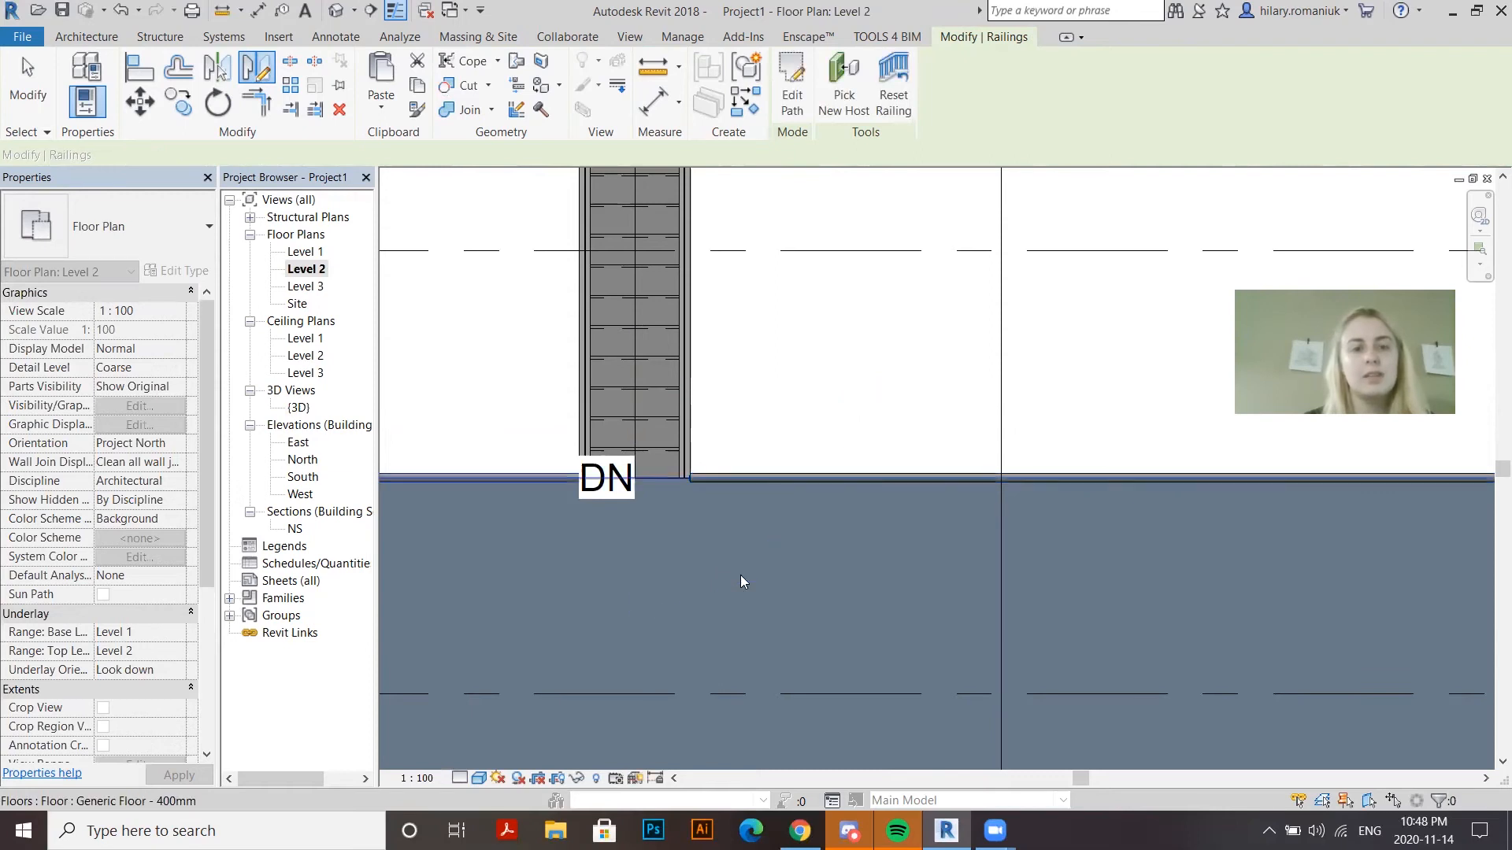
pyautogui.scroll(-3, 851, 556)
pyautogui.scroll(-3, 682, 537)
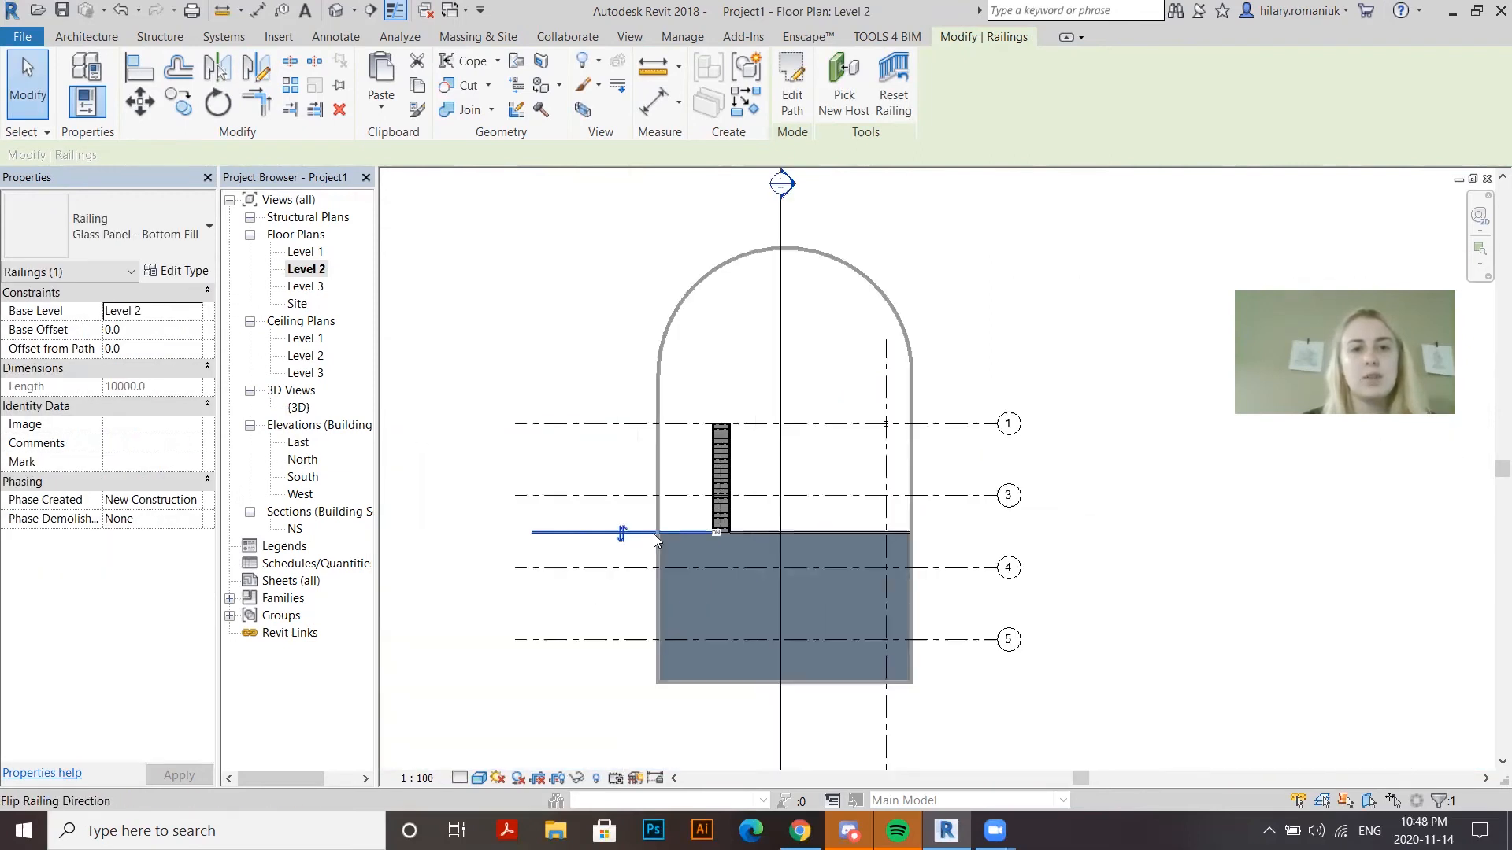
# Align the outer end of the mirrored railing's path with the side wall's inner face, finish the path, and check the railing in 3D
pyautogui.scroll(3, 557, 531)
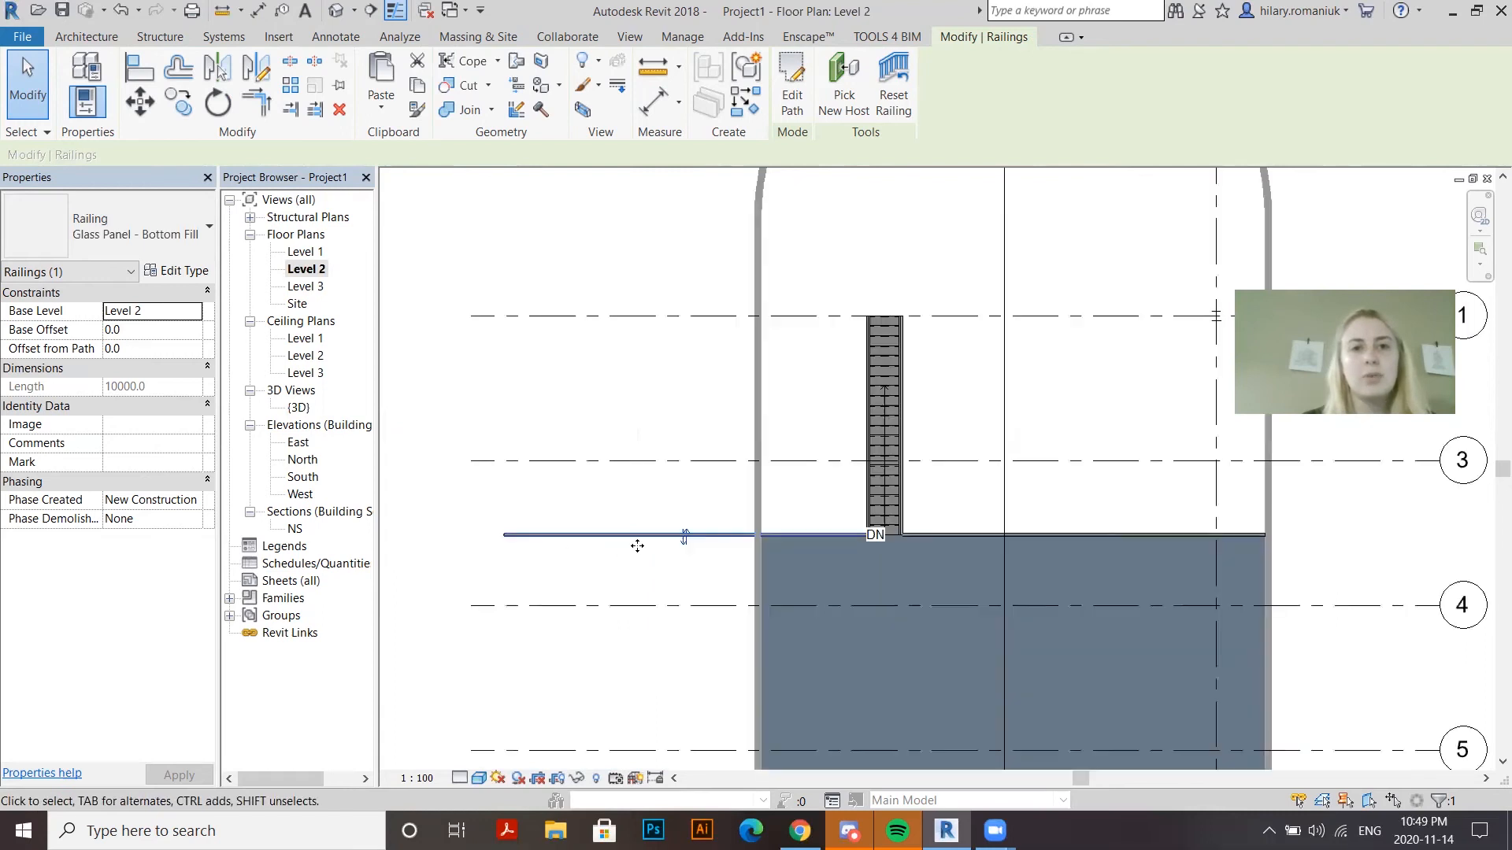
pyautogui.doubleClick(579, 538)
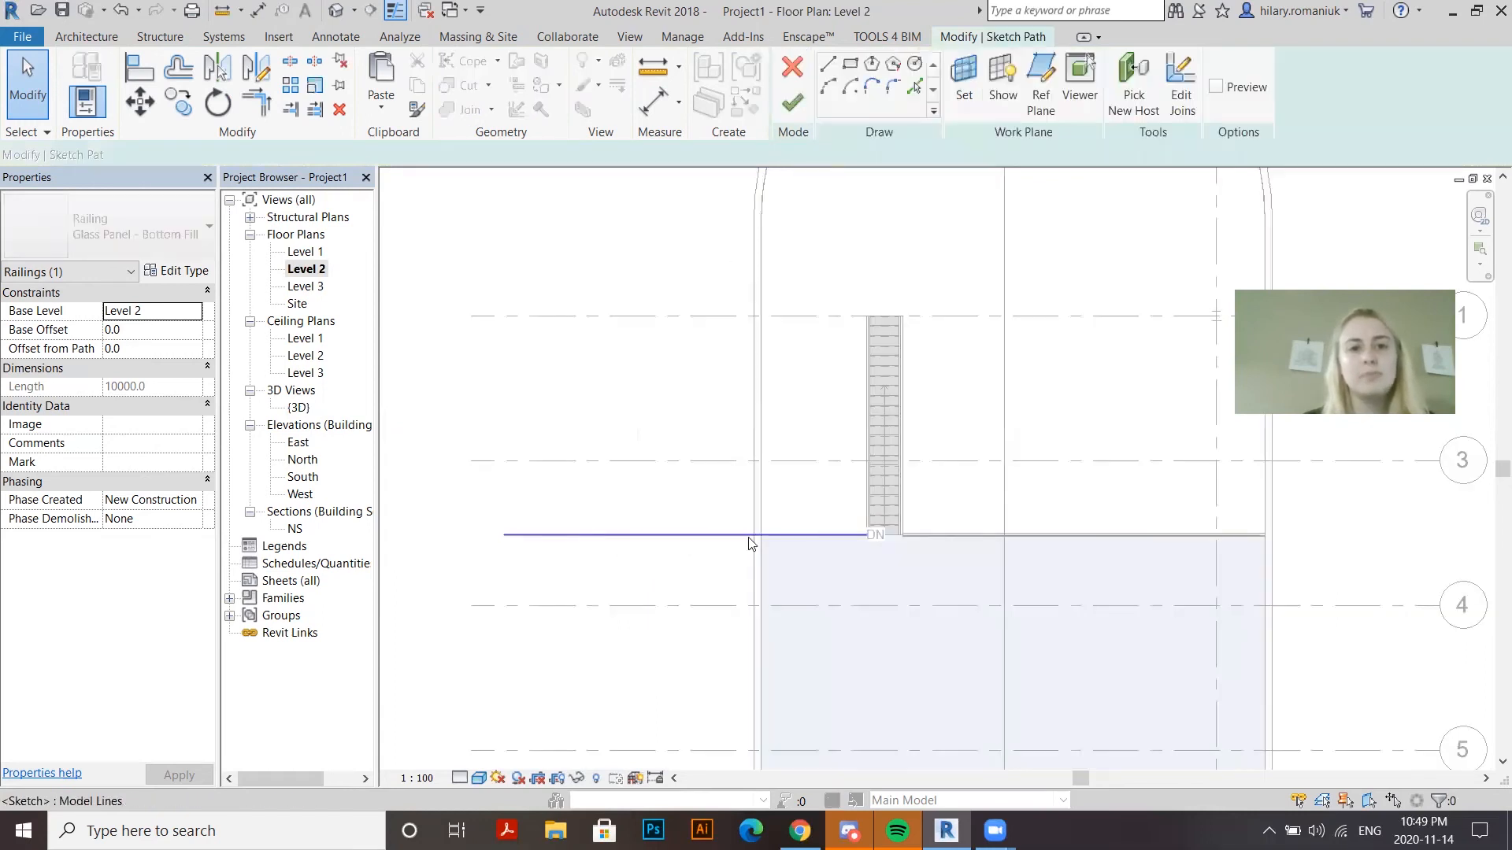
pyautogui.click(142, 74)
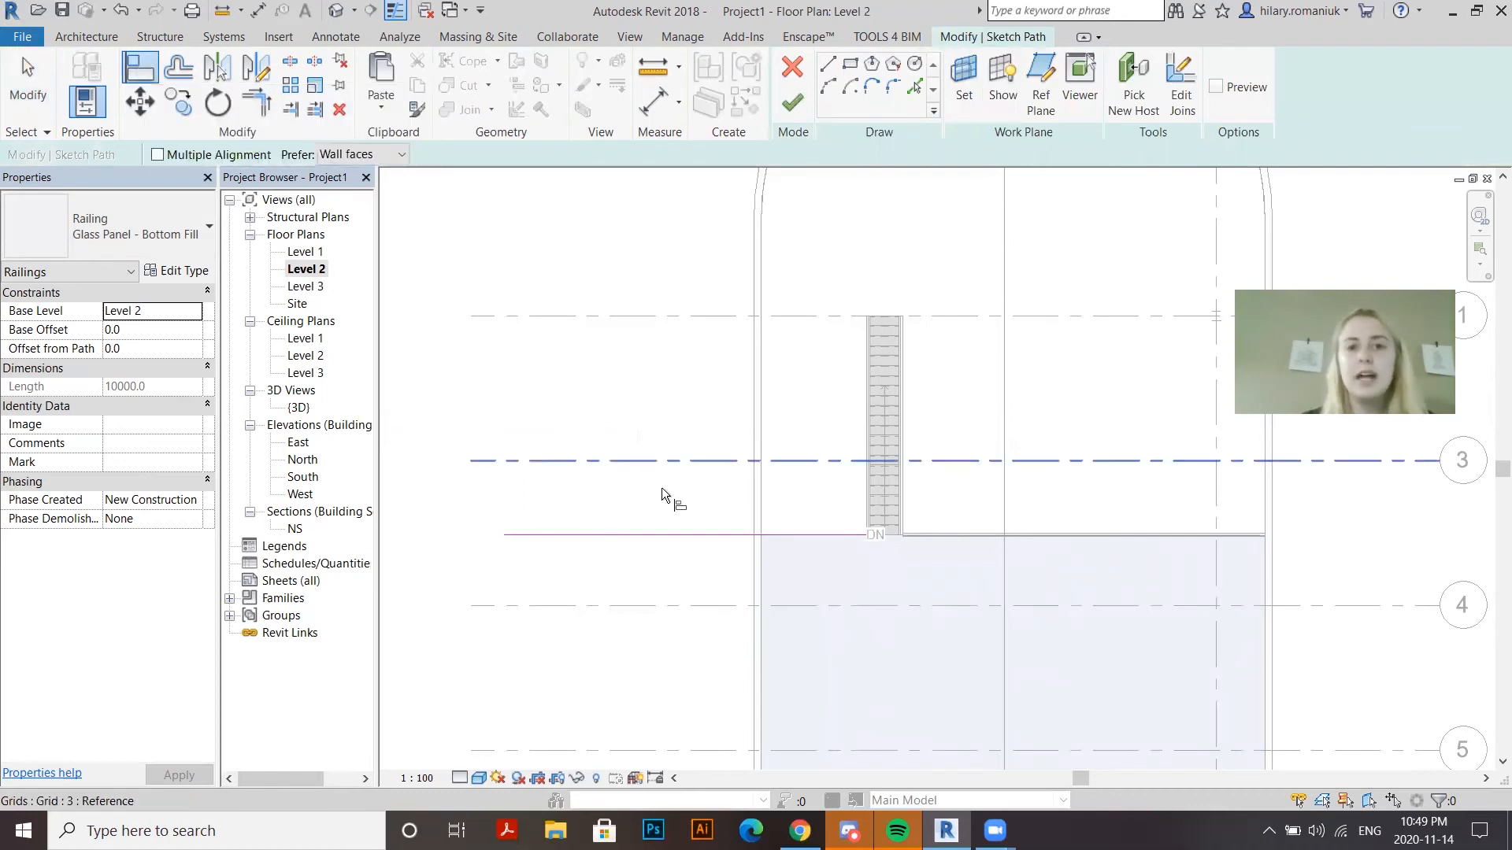
pyautogui.click(761, 509)
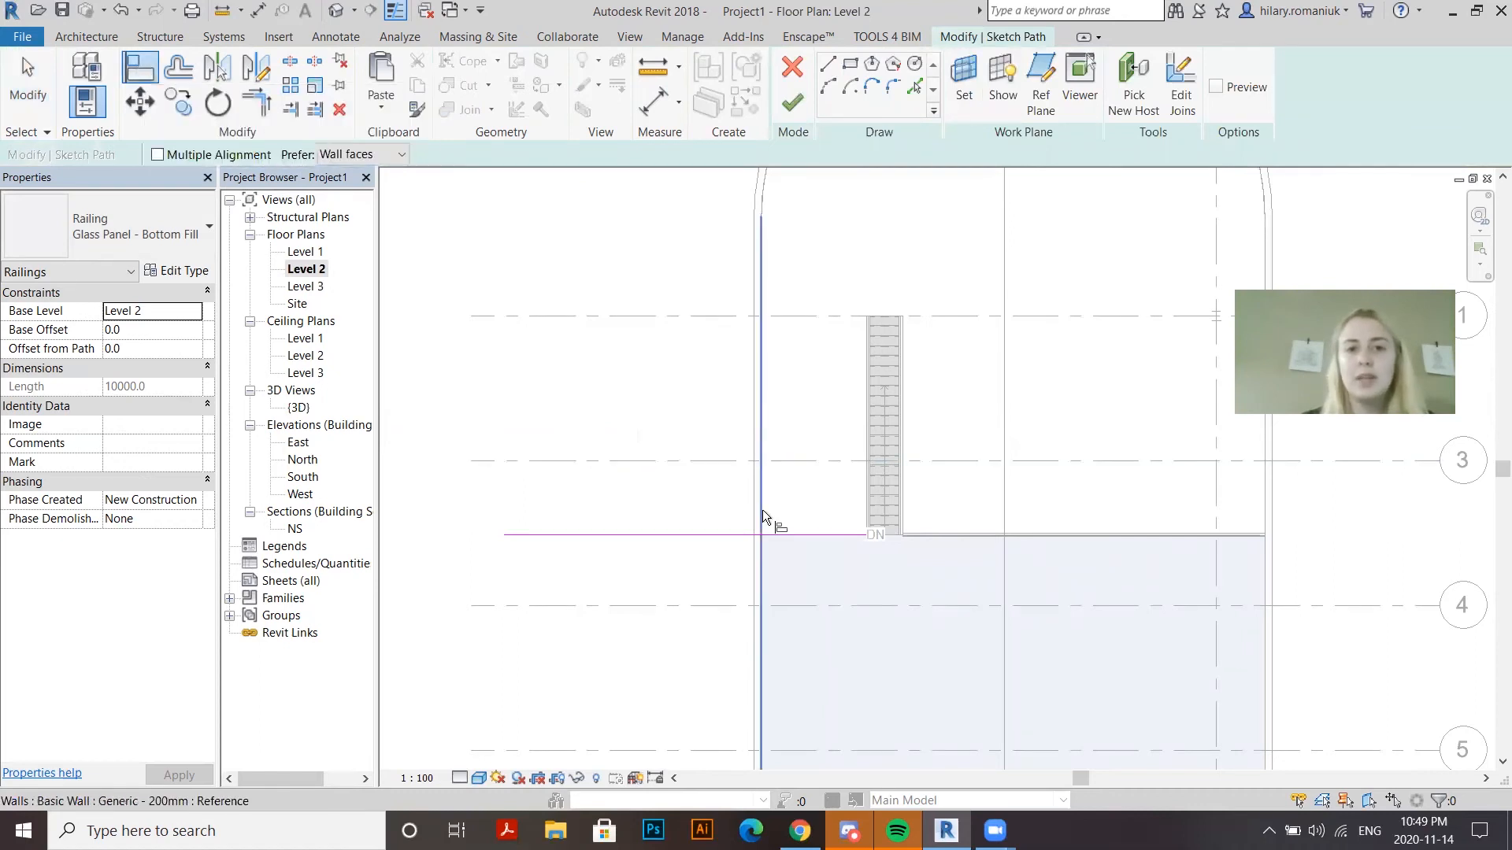
pyautogui.click(506, 537)
pyautogui.scroll(3, 876, 531)
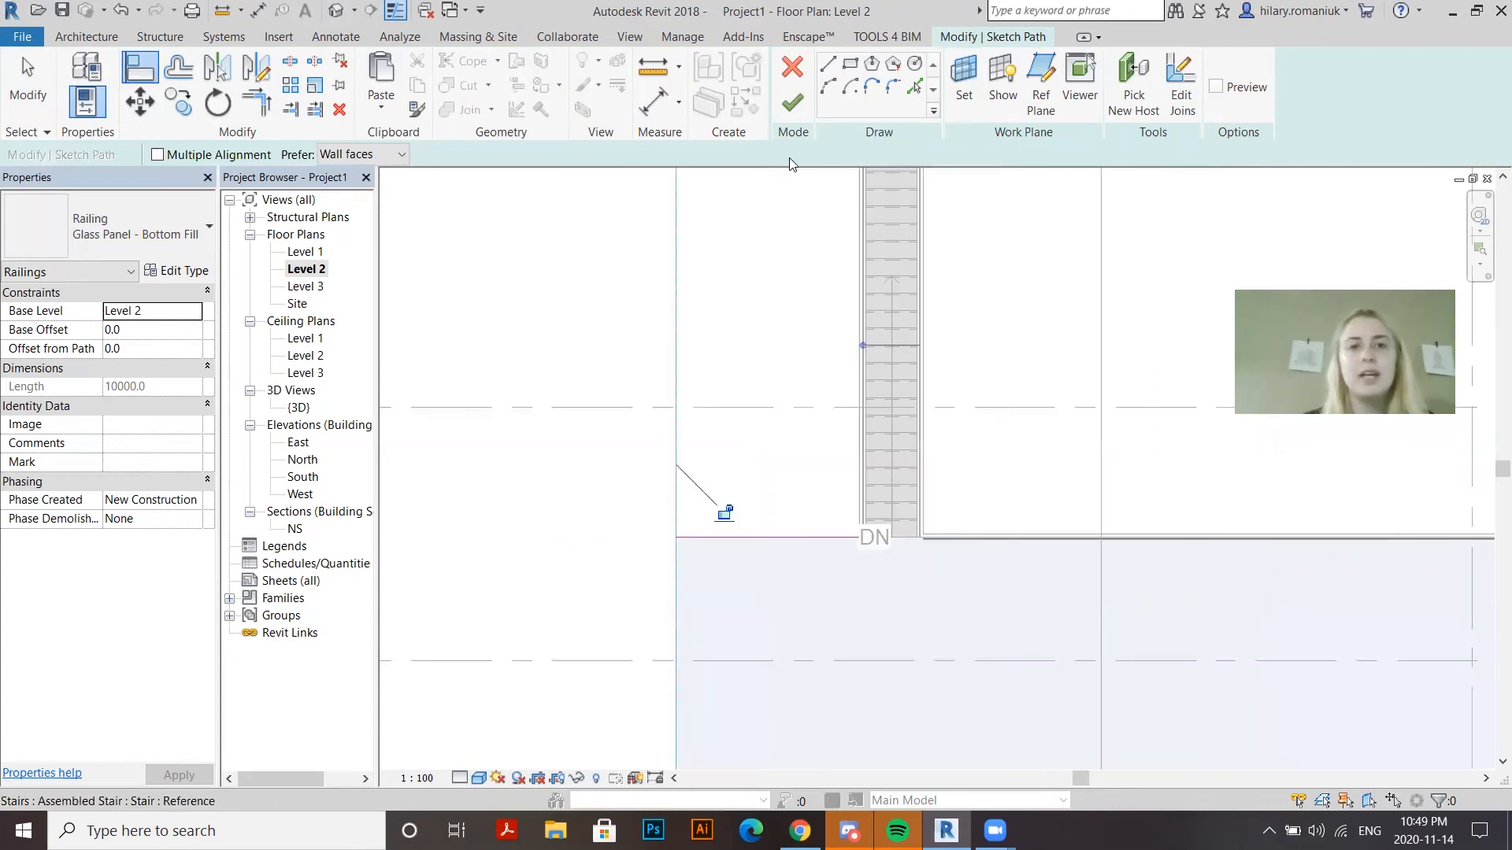
pyautogui.click(797, 108)
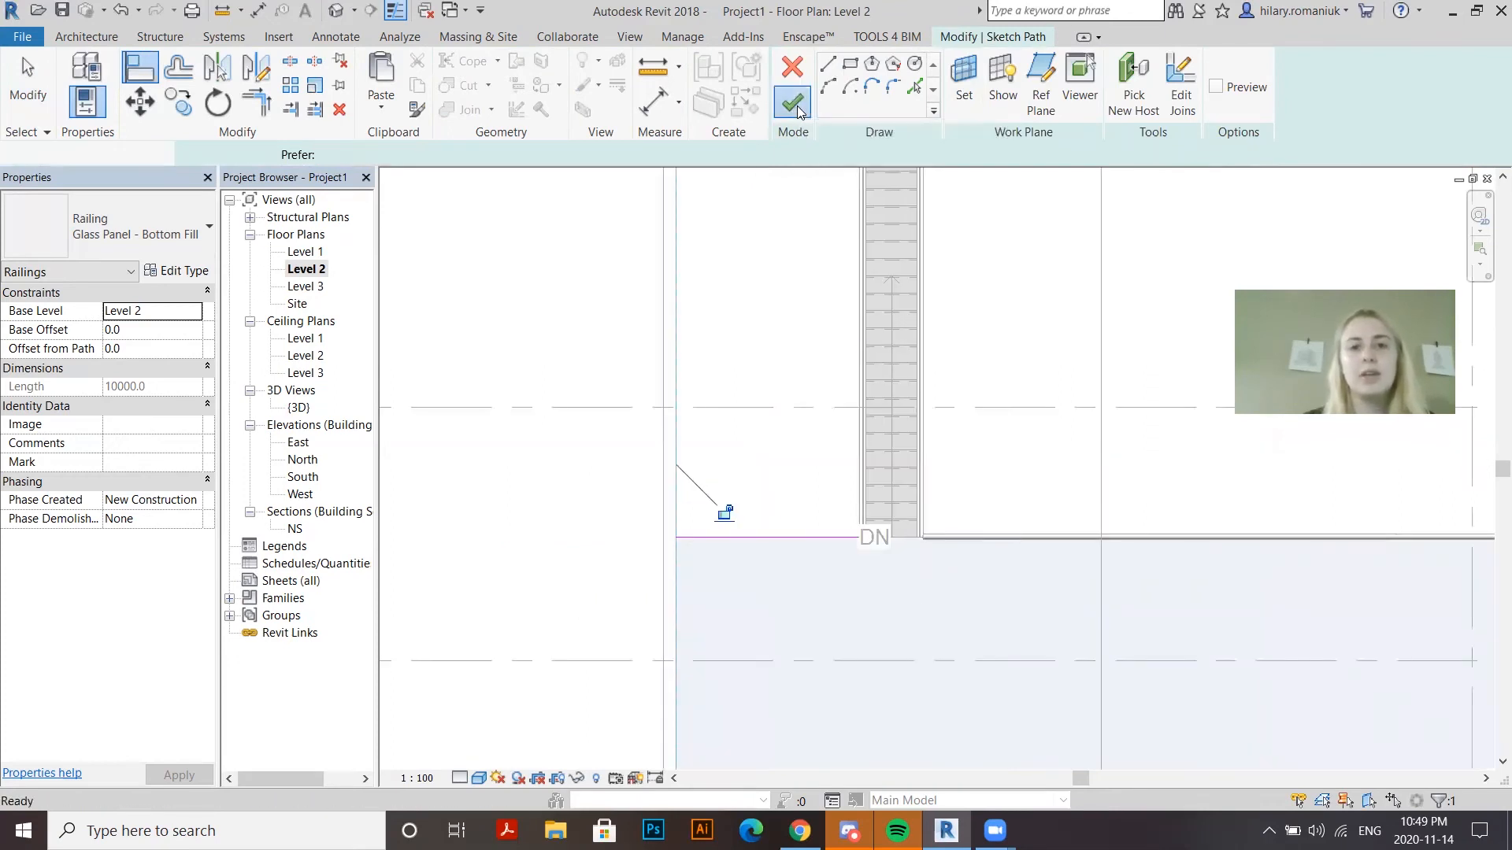
pyautogui.doubleClick(300, 409)
pyautogui.click(811, 419)
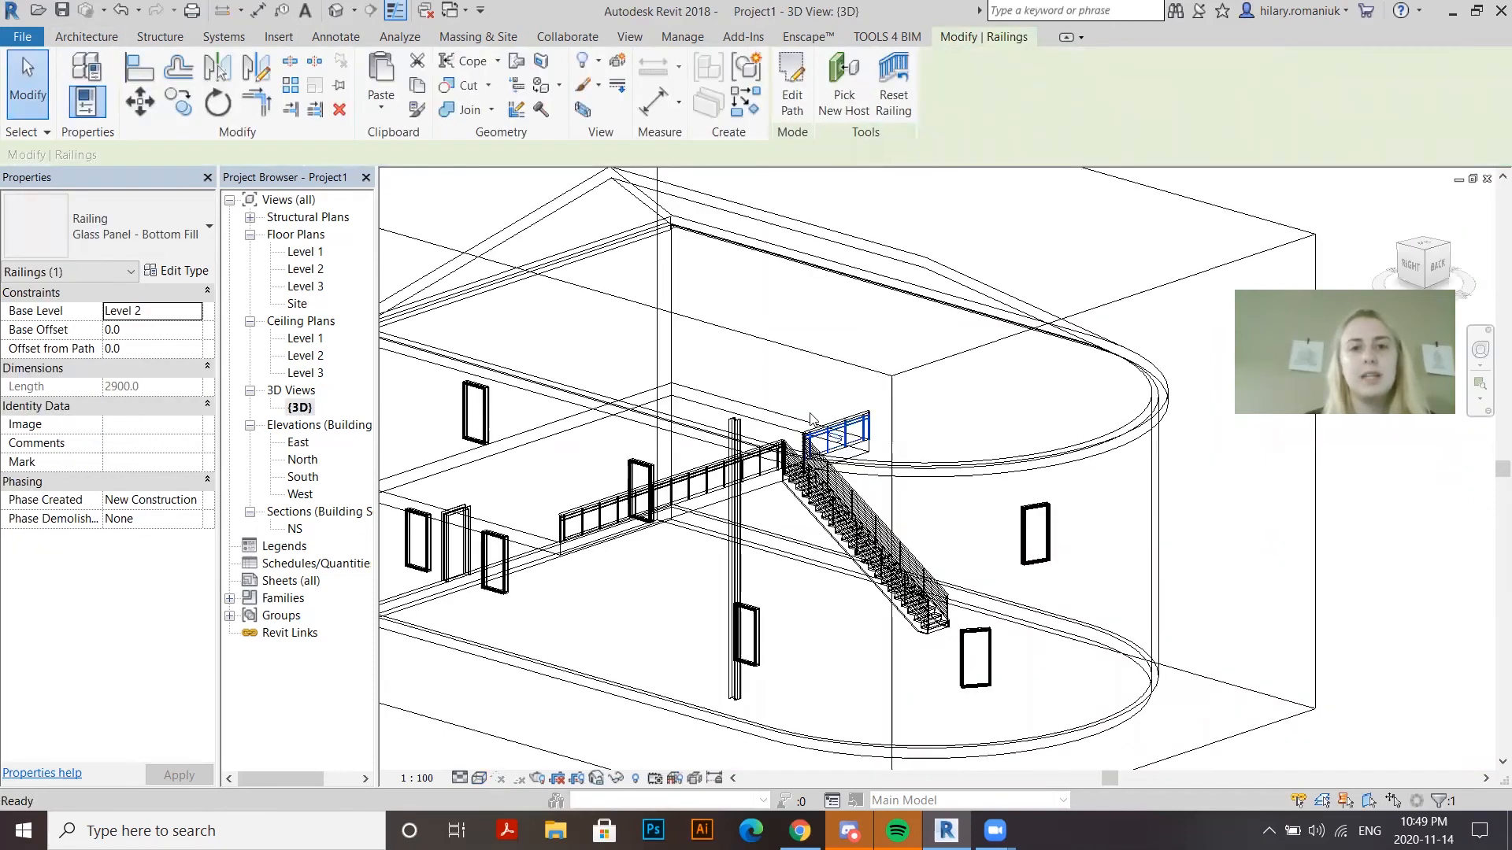
pyautogui.moveTo(553, 645); pyautogui.dragTo(654, 629, button='middle')
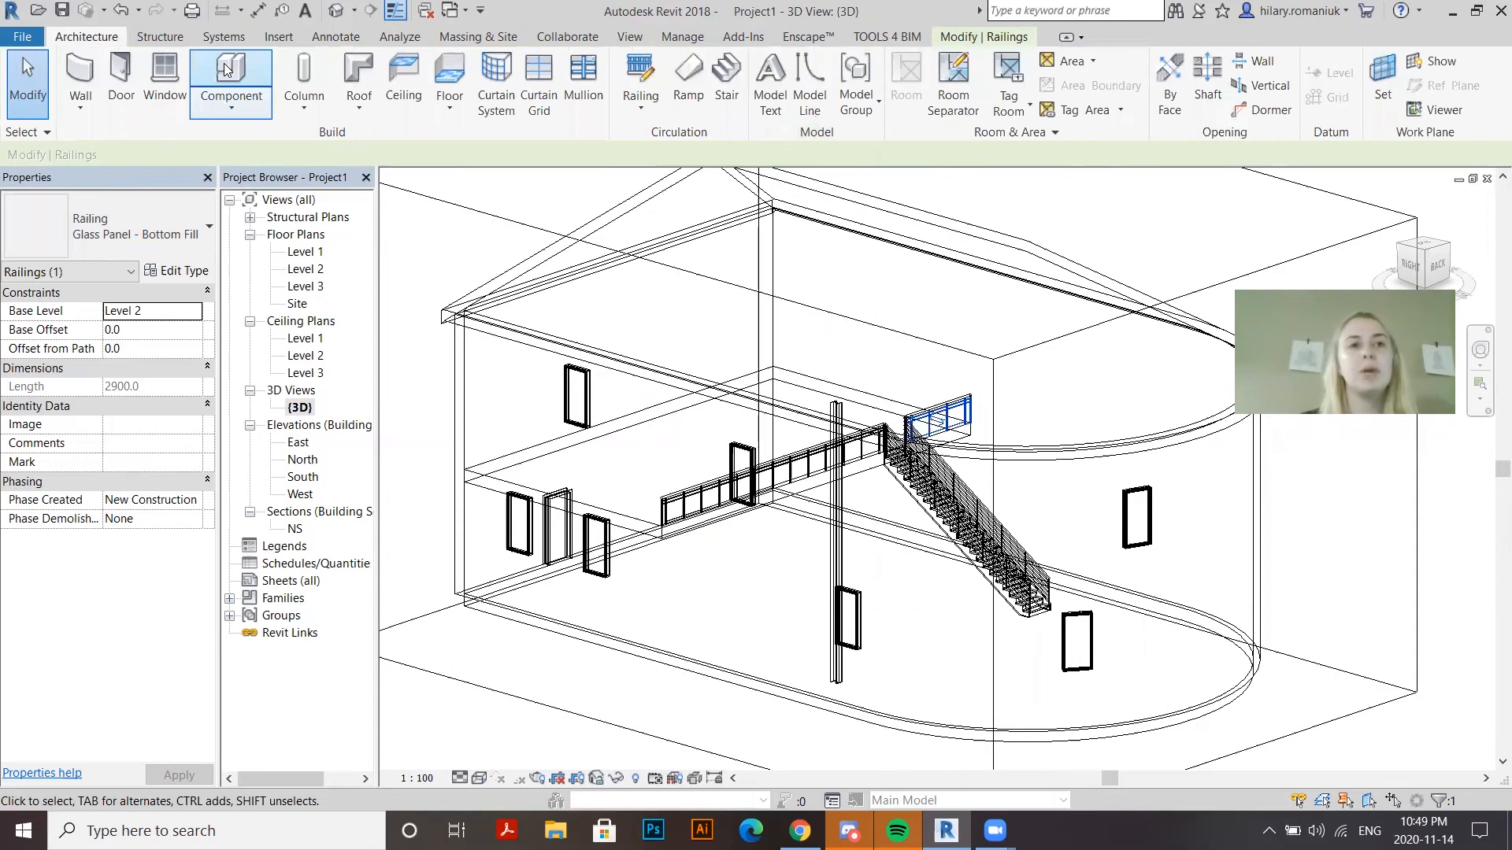
# Start placing a component and load the M_Bed-Box family from the library's Furniture > Beds folder
pyautogui.click(225, 70)
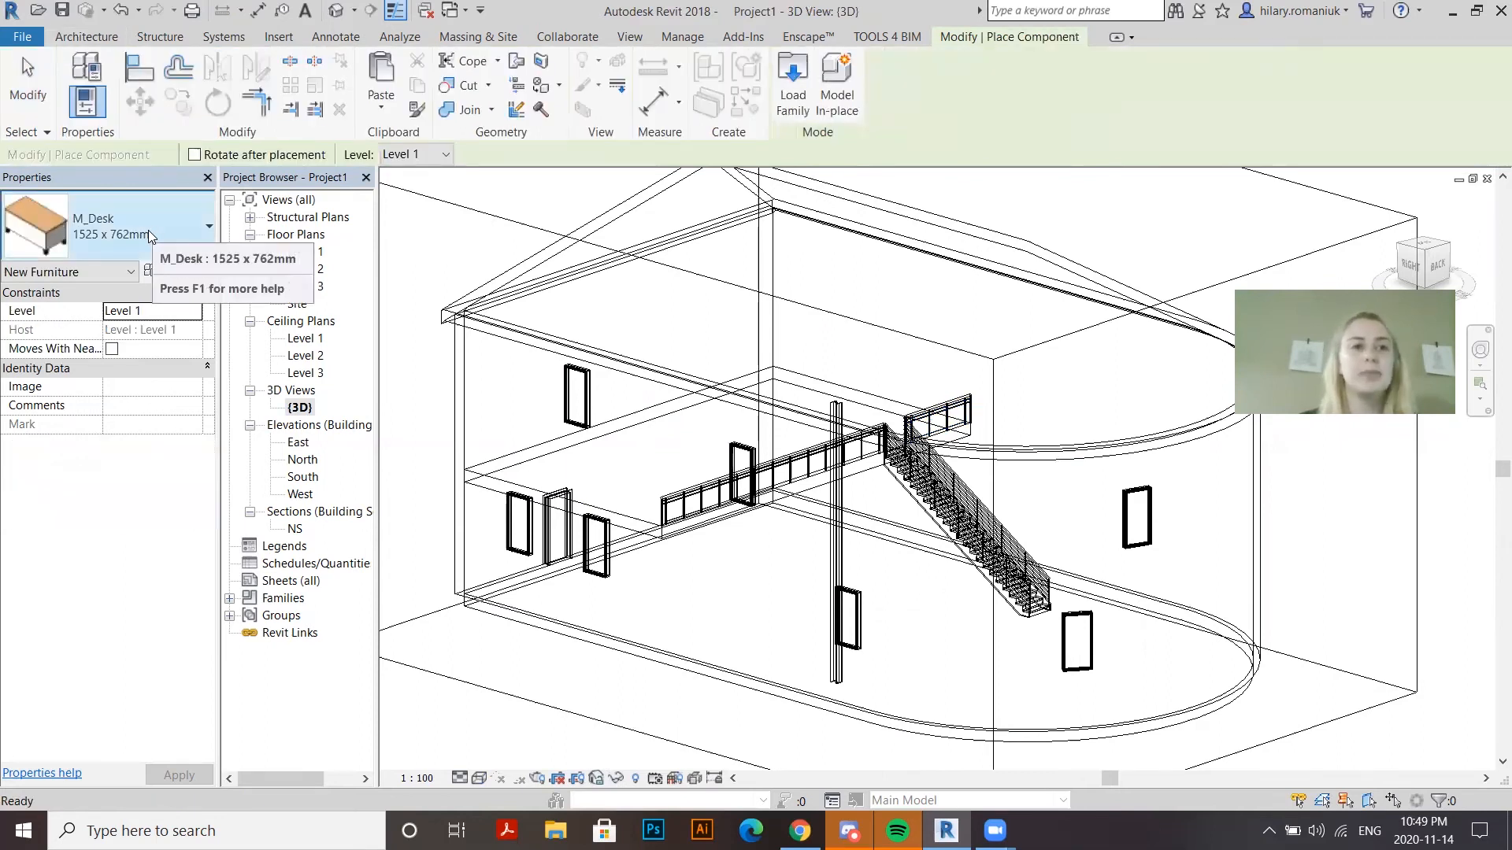
pyautogui.click(150, 236)
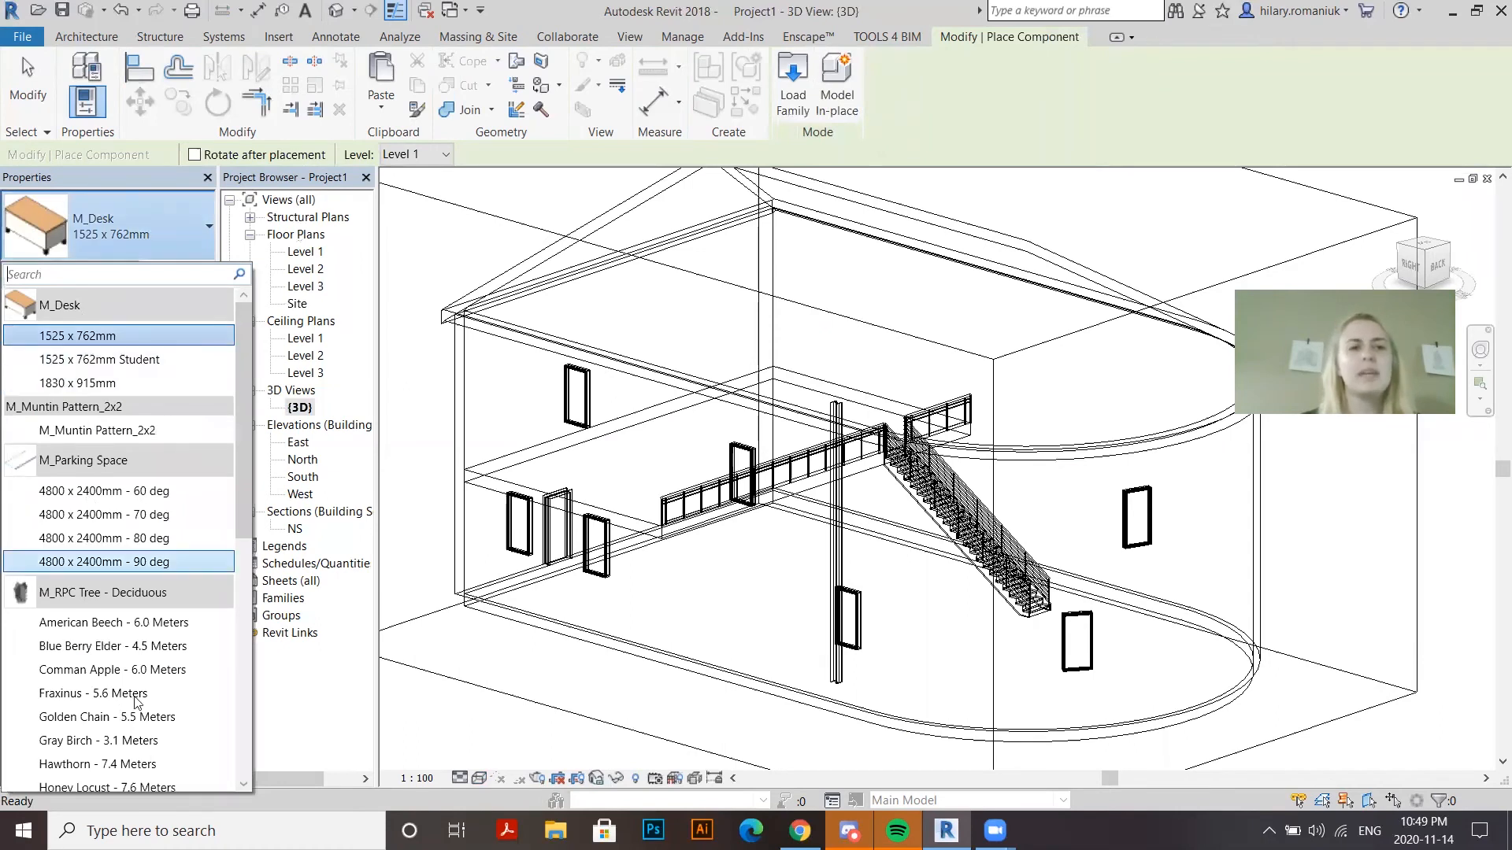
pyautogui.scroll(-7, 139, 596)
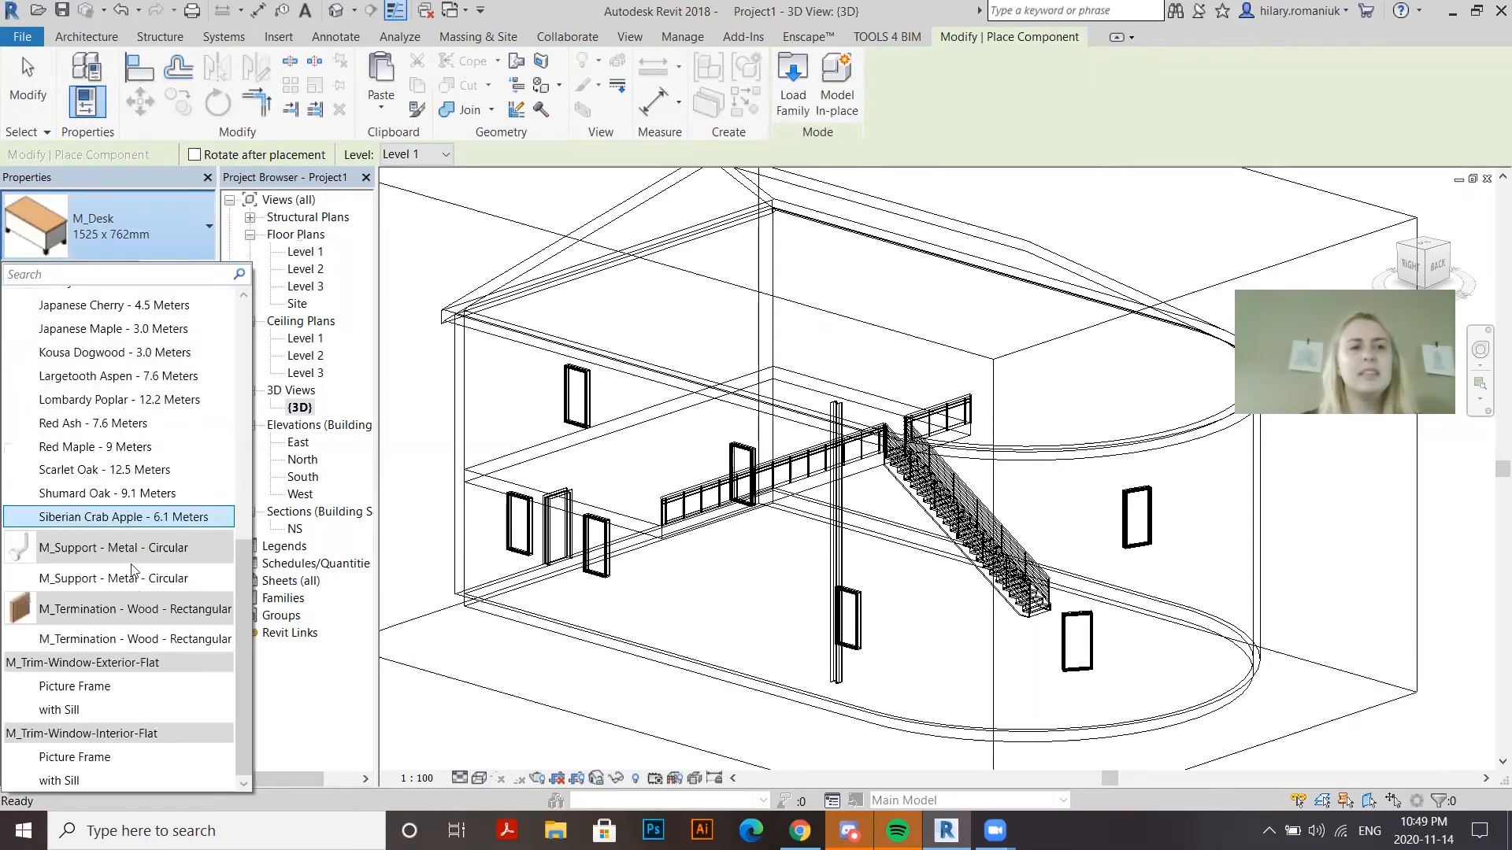
pyautogui.scroll(8, 134, 564)
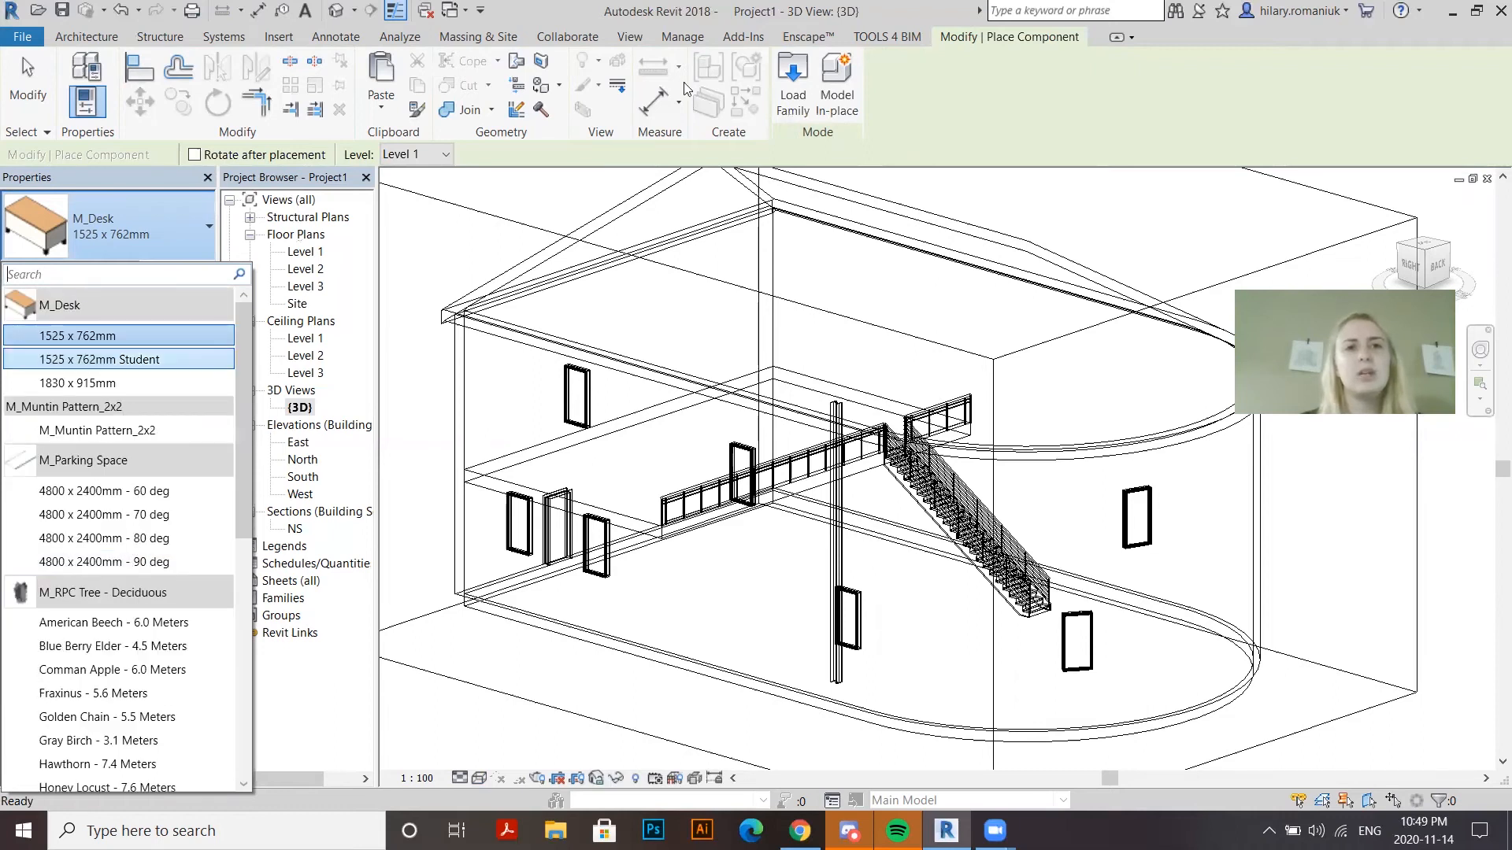
pyautogui.click(792, 91)
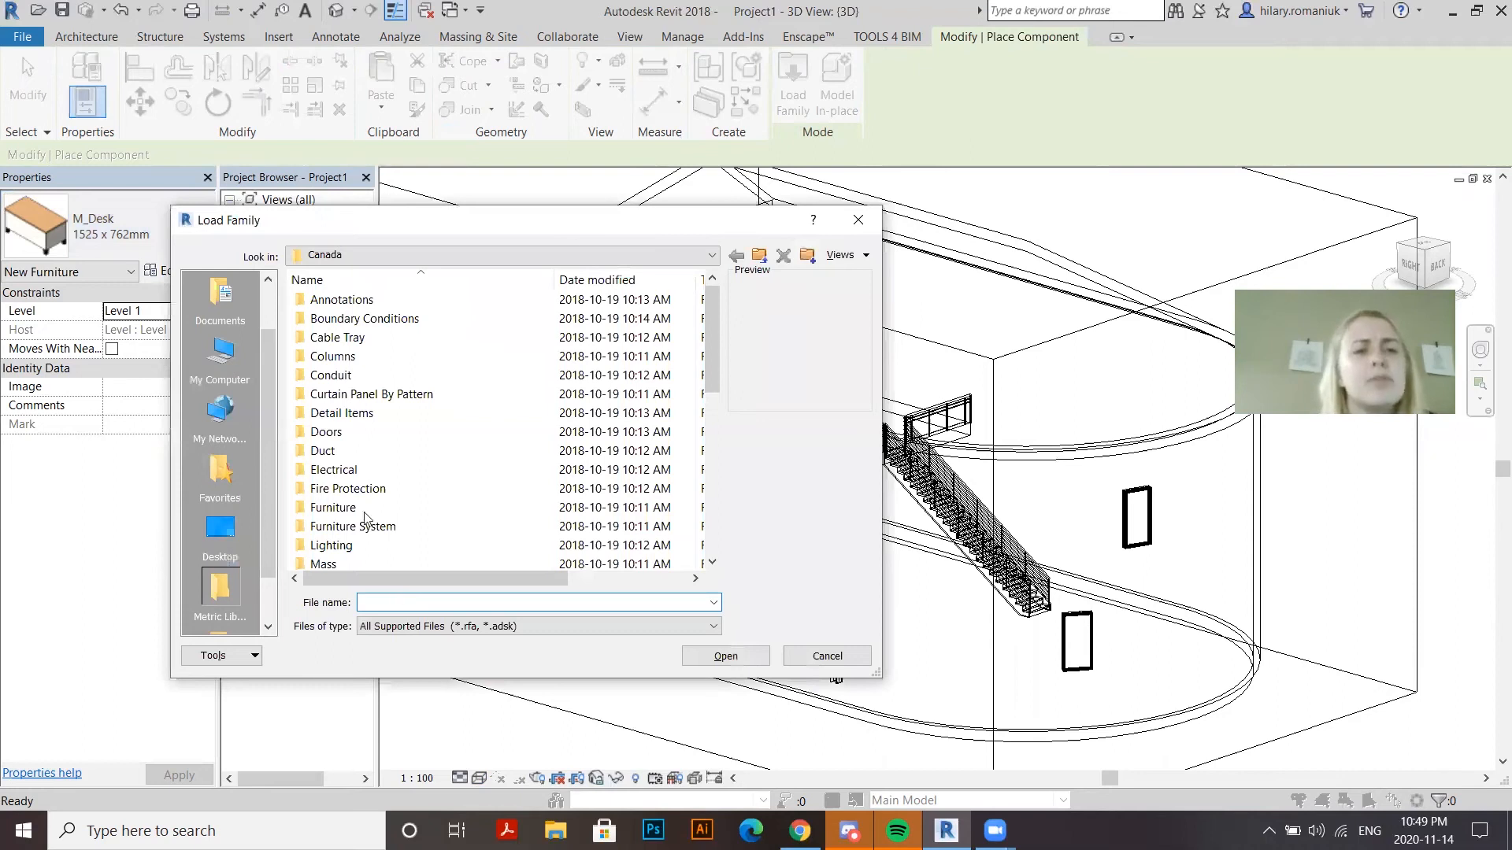
pyautogui.doubleClick(365, 510)
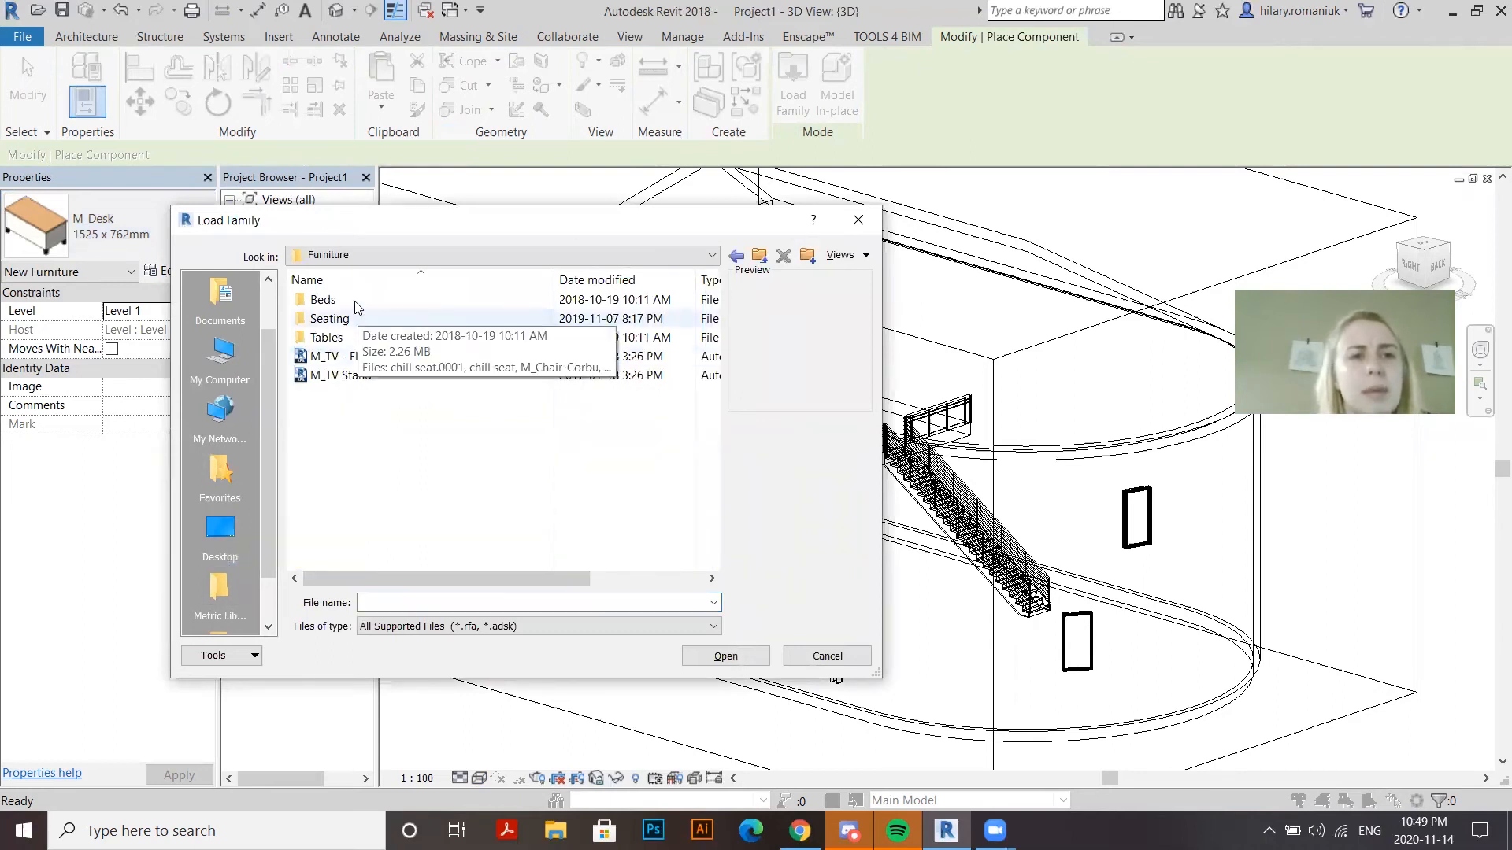
pyautogui.doubleClick(354, 304)
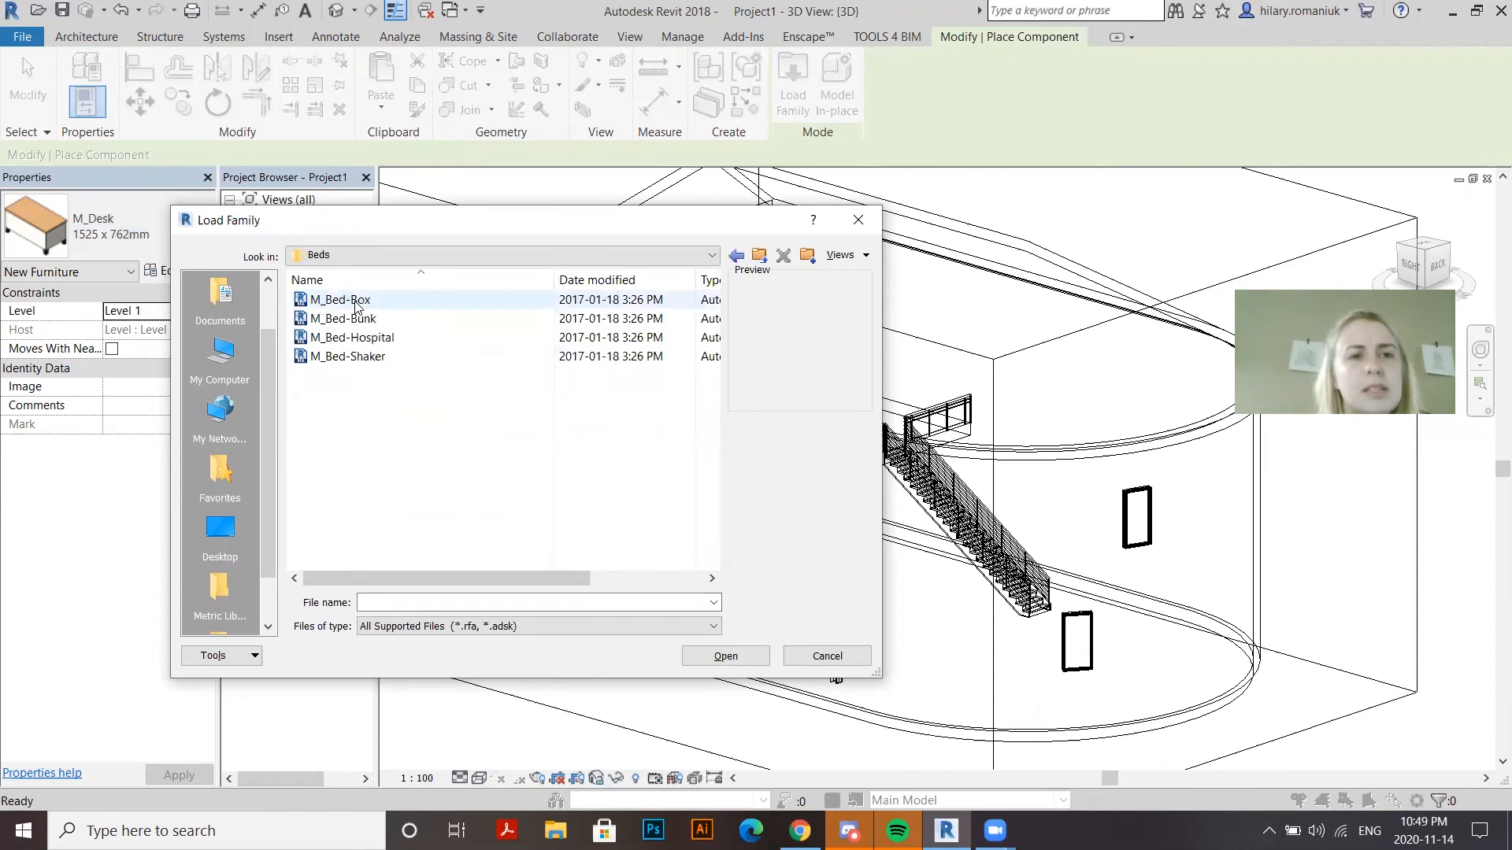
pyautogui.click(404, 331)
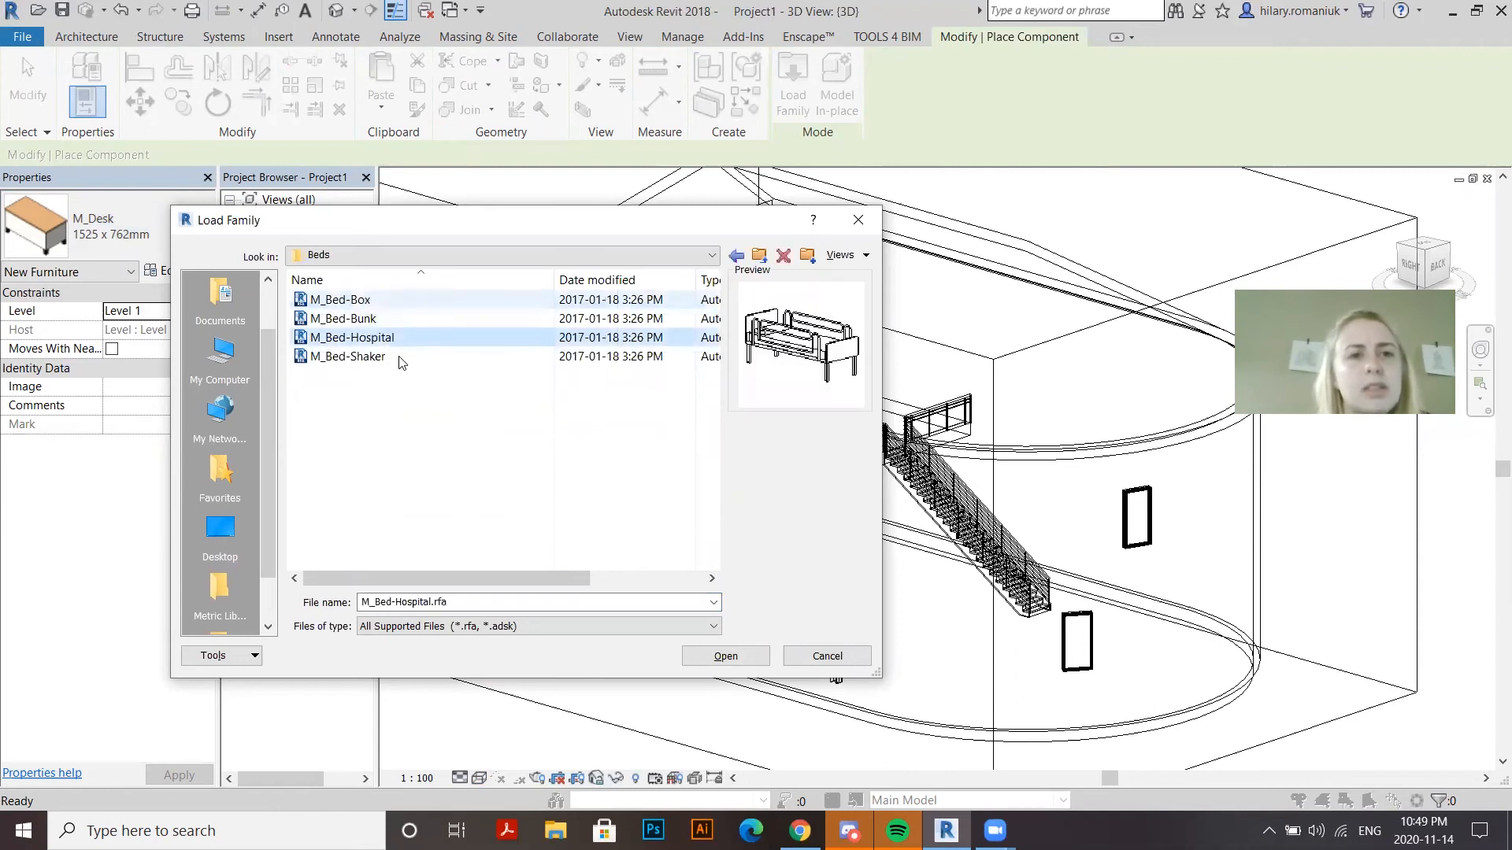
pyautogui.click(400, 302)
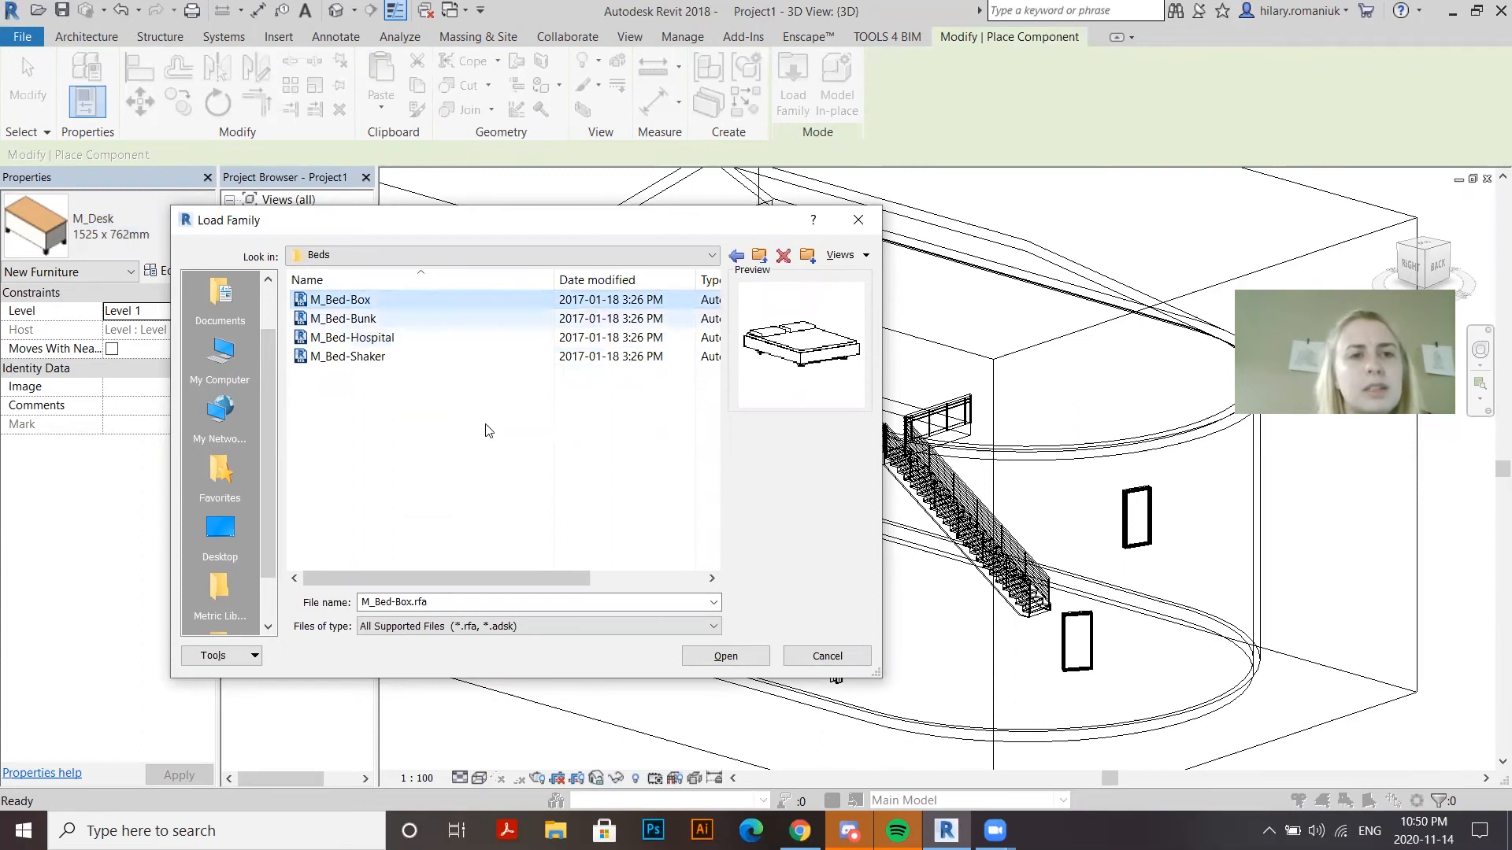
pyautogui.click(728, 660)
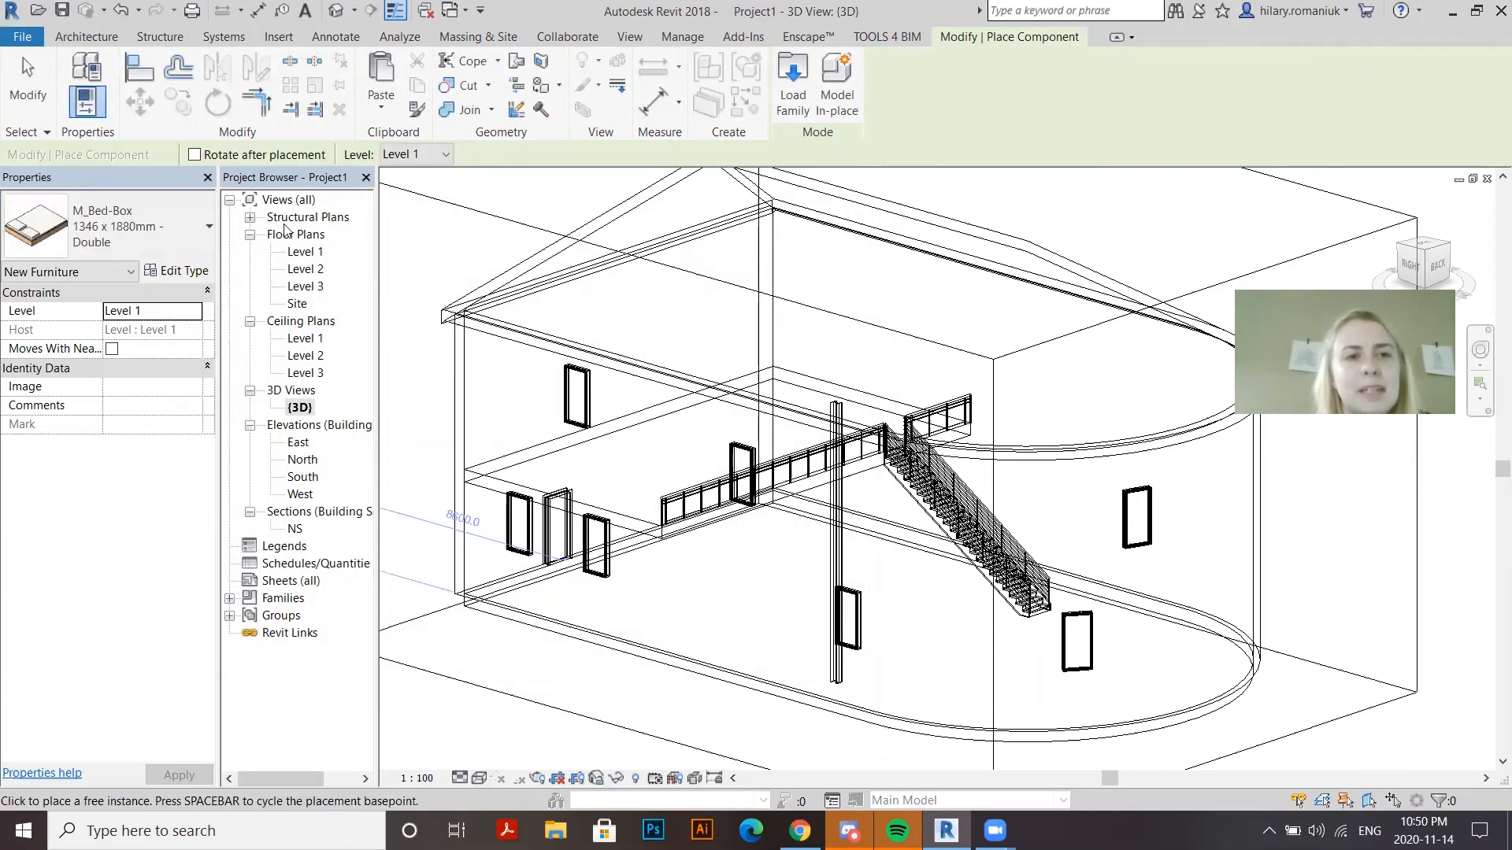
# Place an M_Bed-Box 1525 x 2007mm - Queen on the Level 2 floor, between grids 4 and 5
pyautogui.doubleClick(304, 269)
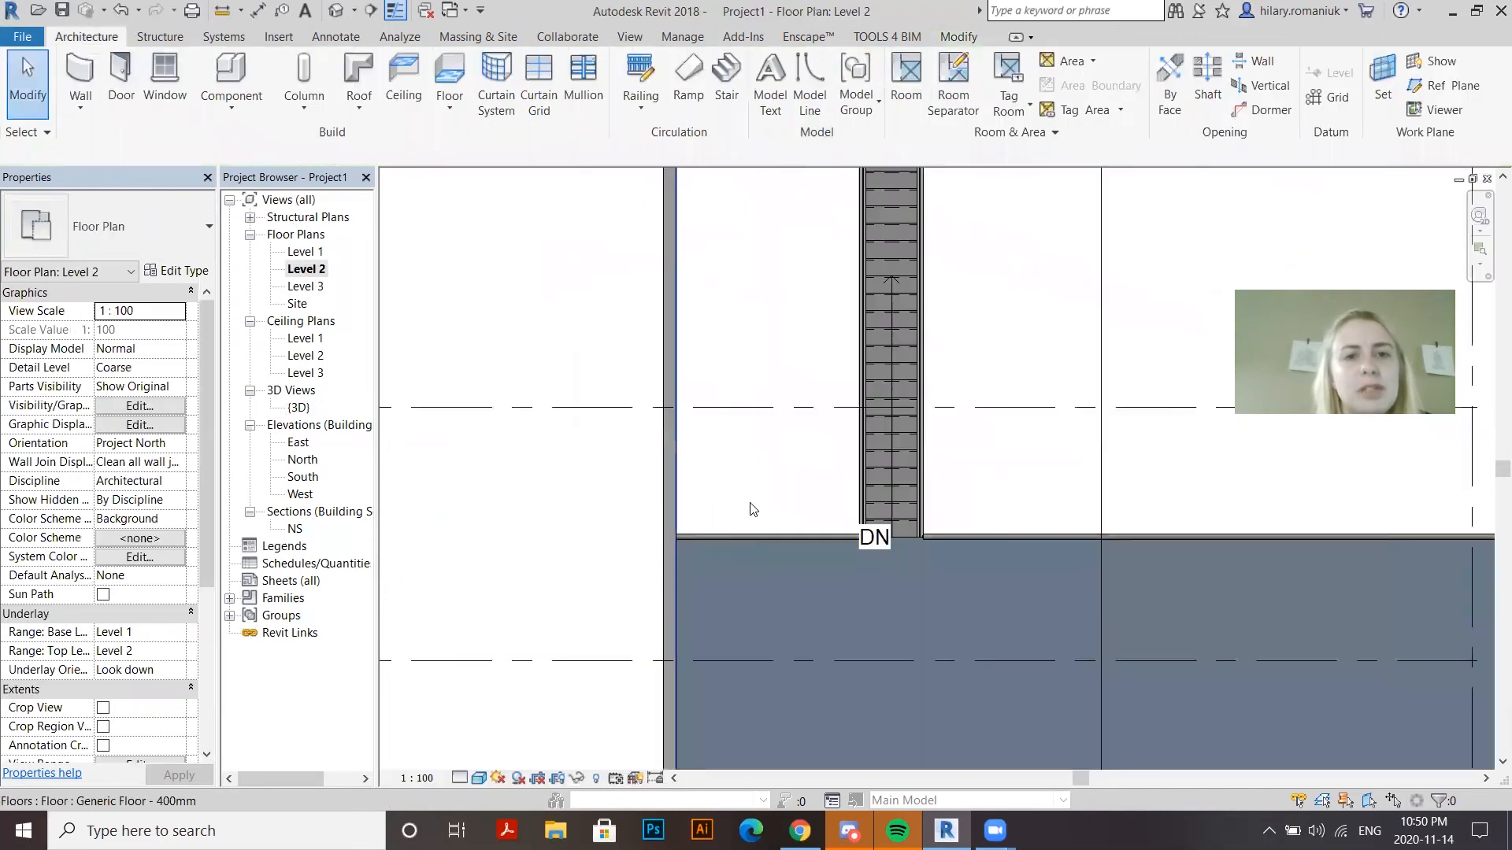
pyautogui.scroll(1, 575, 441)
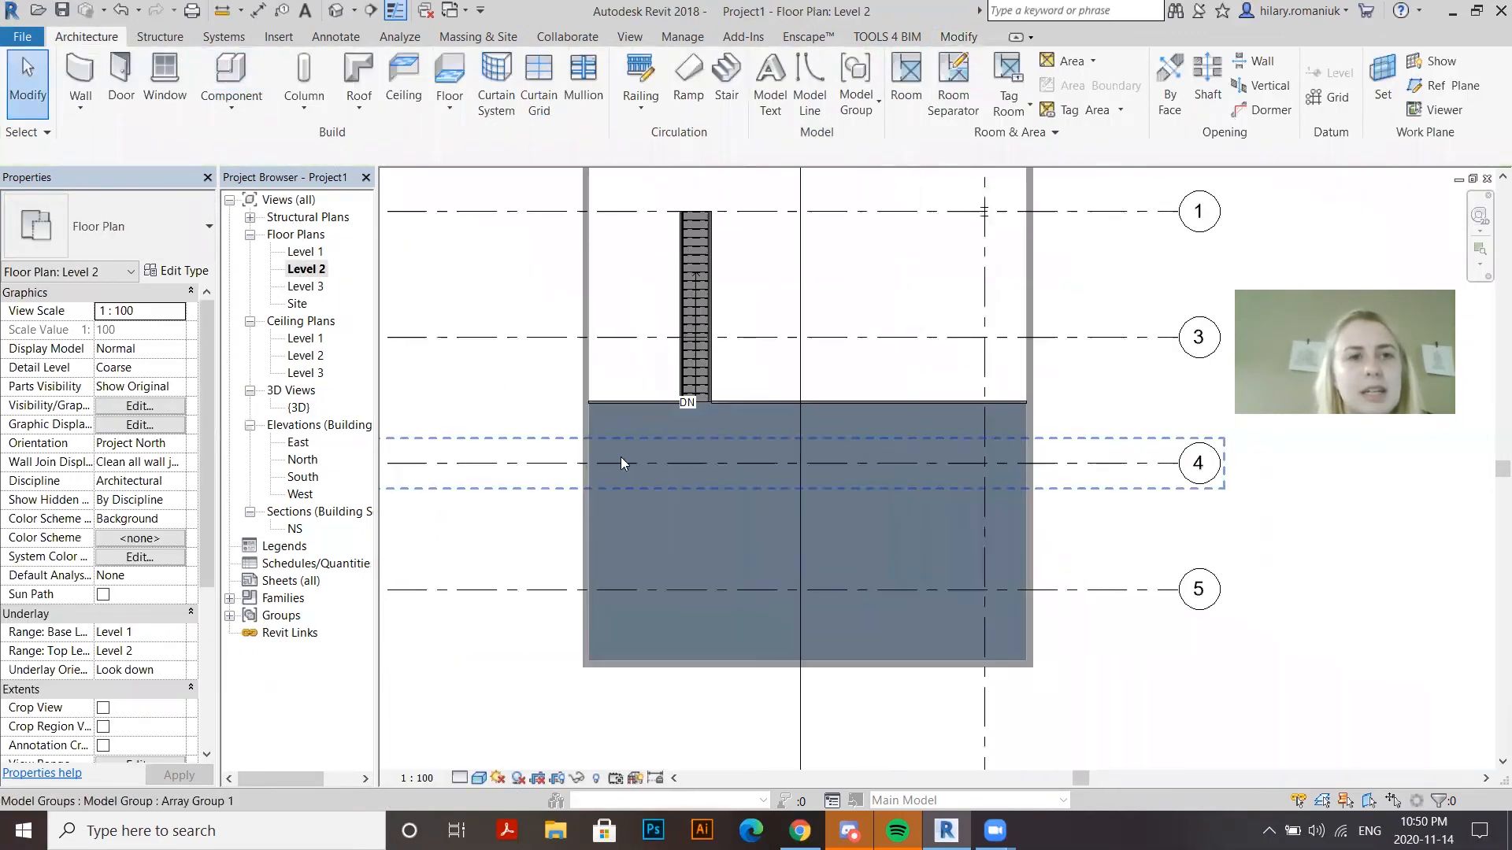
pyautogui.click(229, 71)
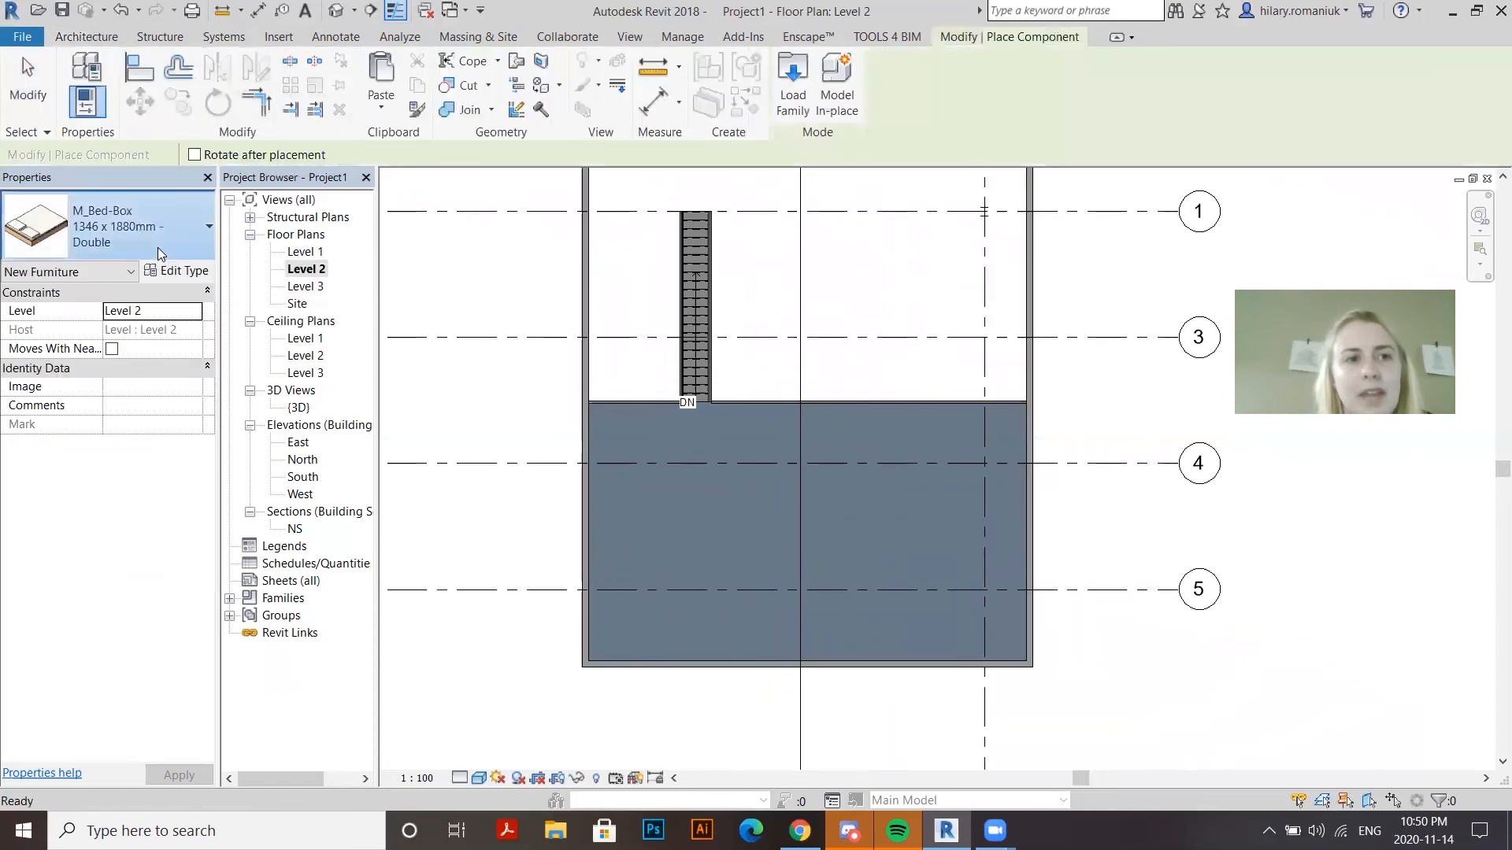
pyautogui.click(158, 247)
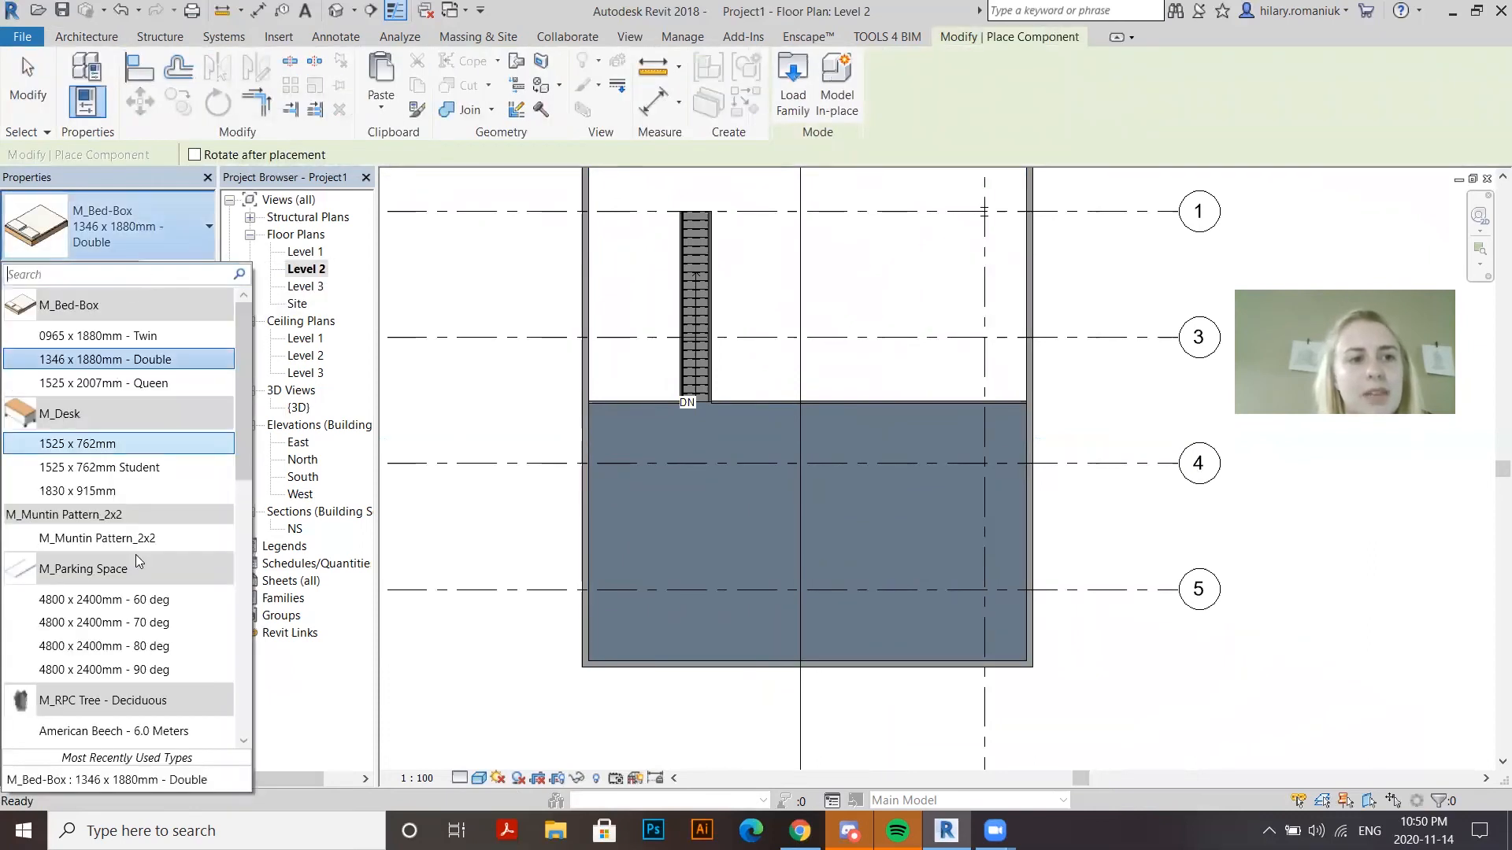
pyautogui.click(142, 384)
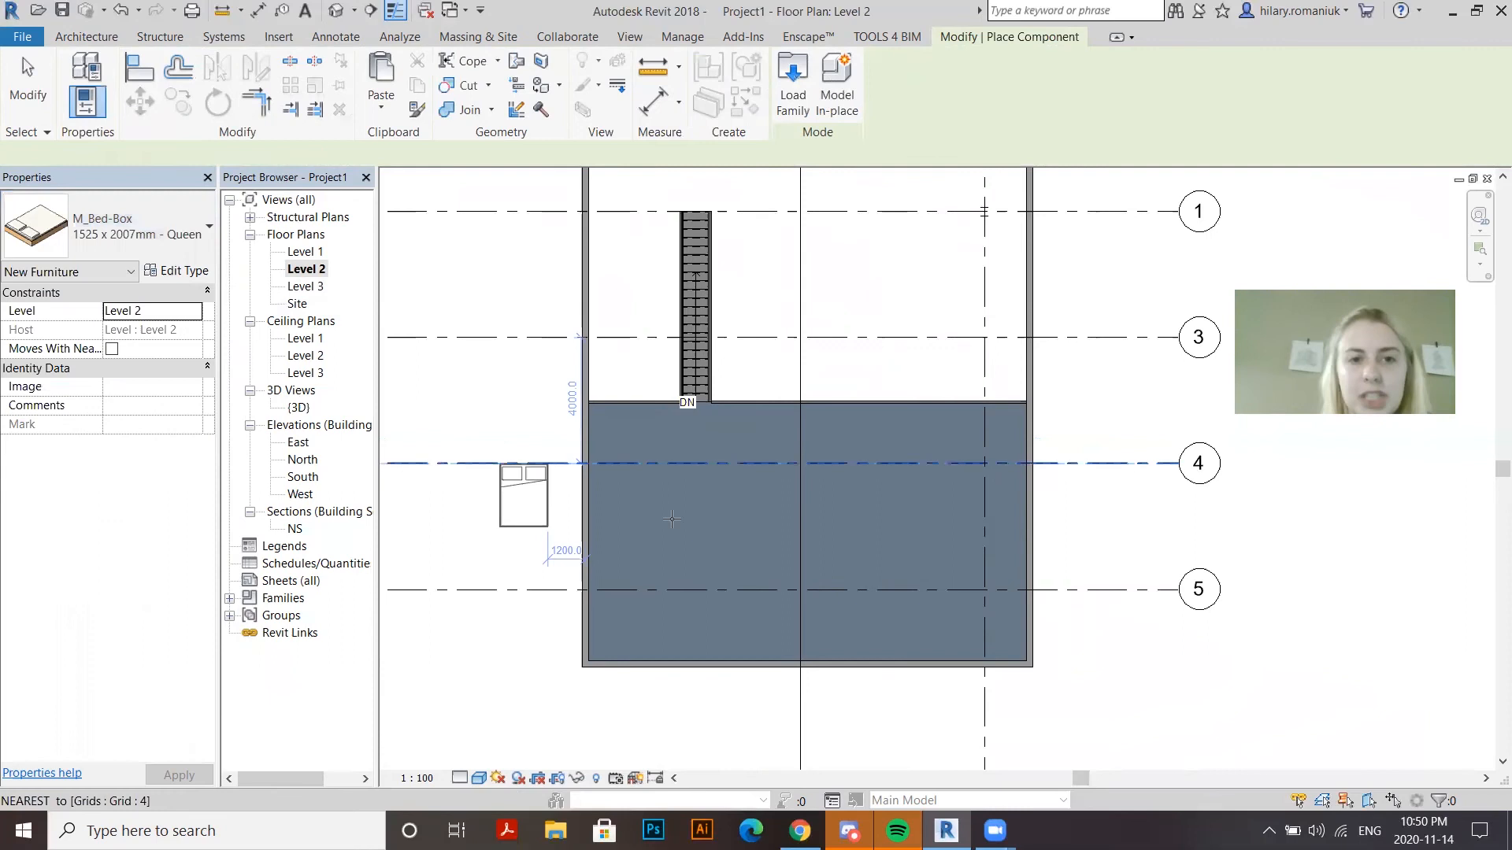
pyautogui.scroll(1, 1050, 578)
pyautogui.scroll(1, 1034, 579)
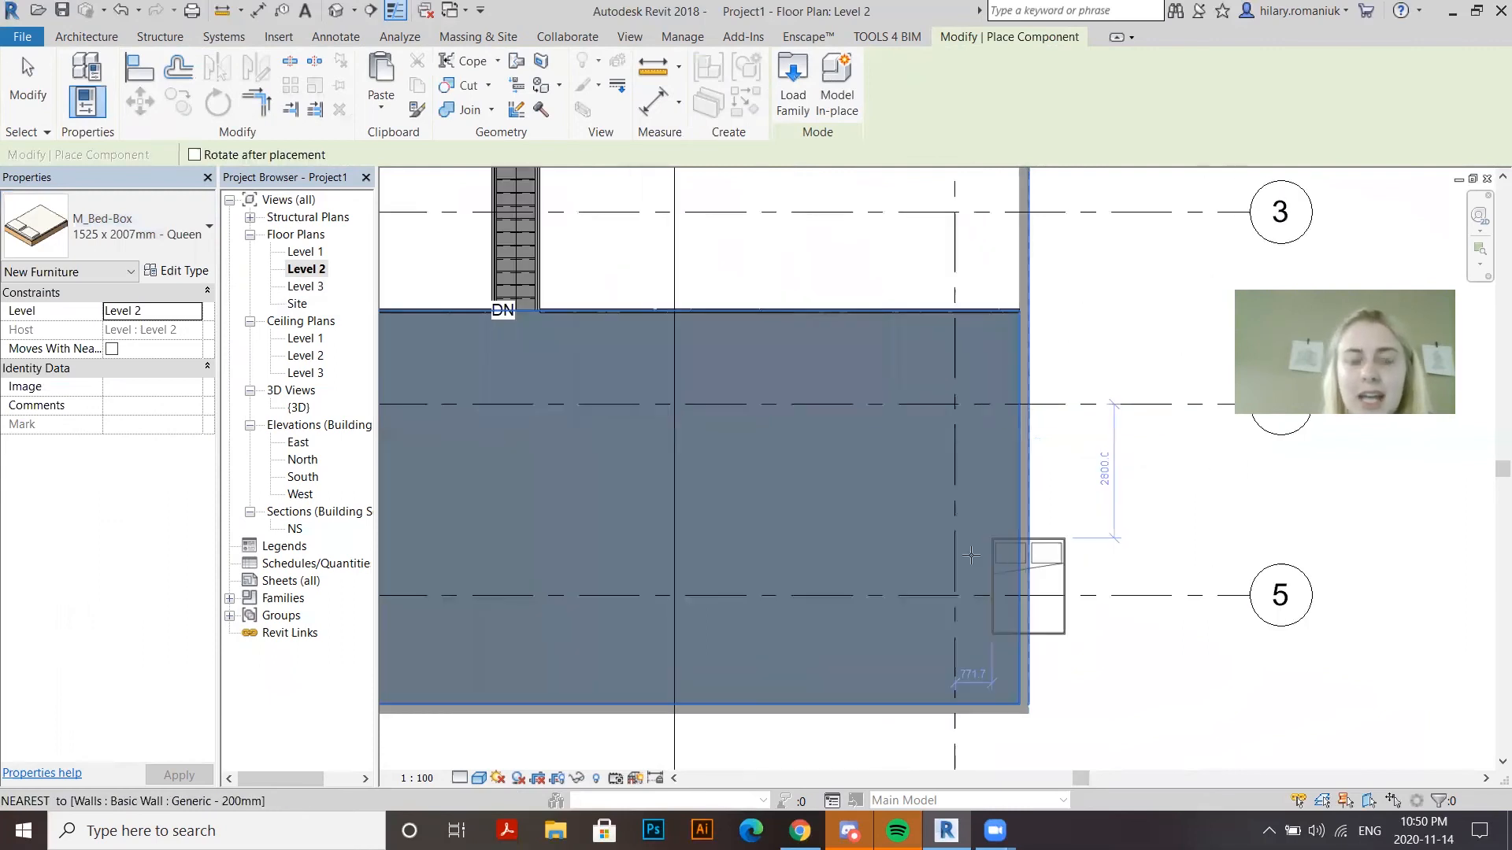
pyautogui.scroll(-1, 1021, 564)
pyautogui.click(1000, 524)
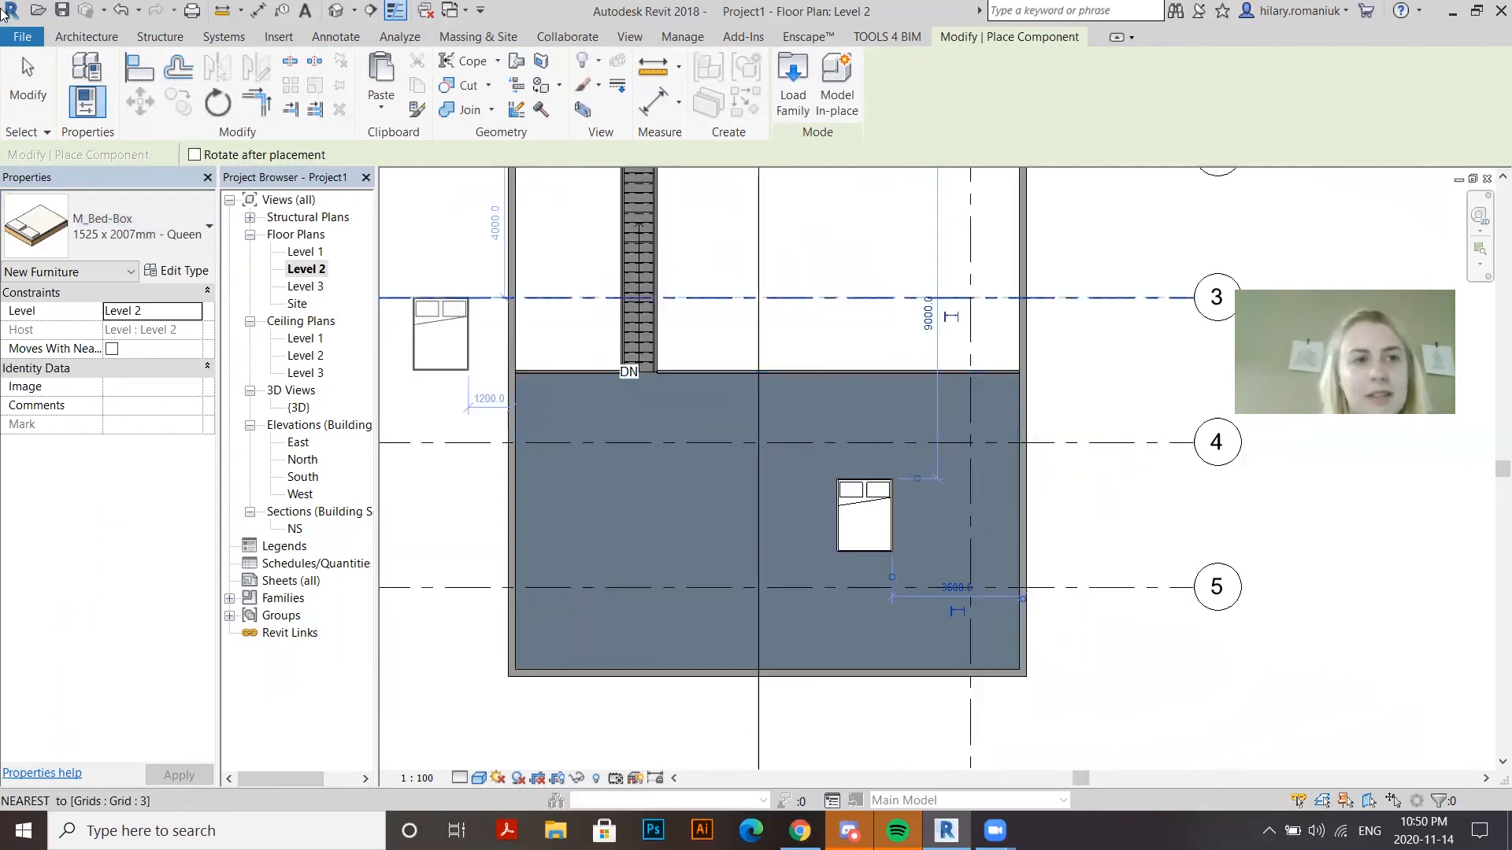
pyautogui.press('Escape')
pyautogui.press('Escape')
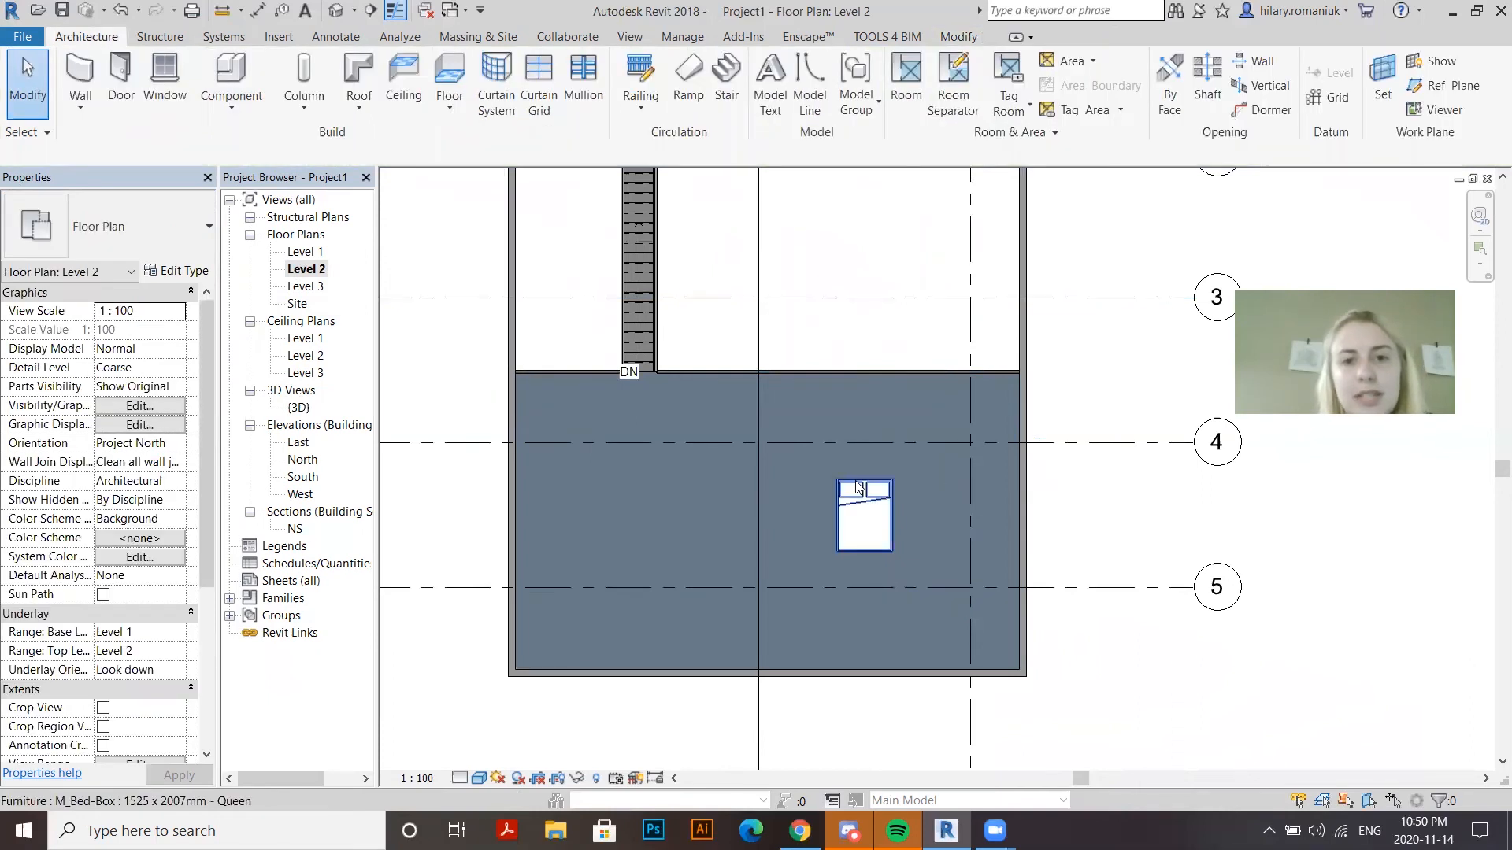
# Rotate the queen bed on Level 2 by 90° about its centre so its headboard faces the west wall
pyautogui.click(864, 516)
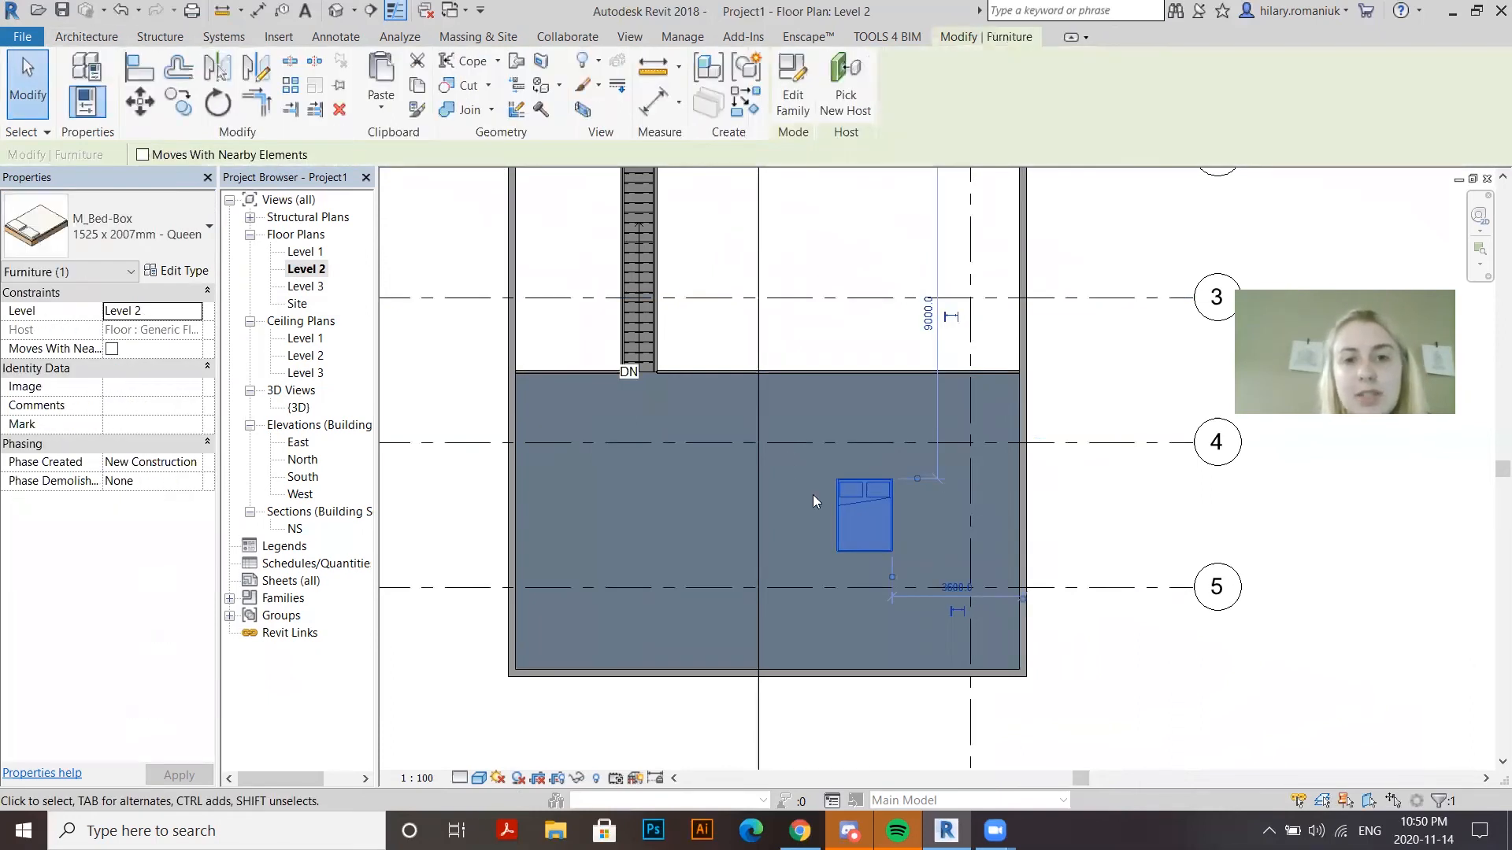
pyautogui.scroll(1, 888, 513)
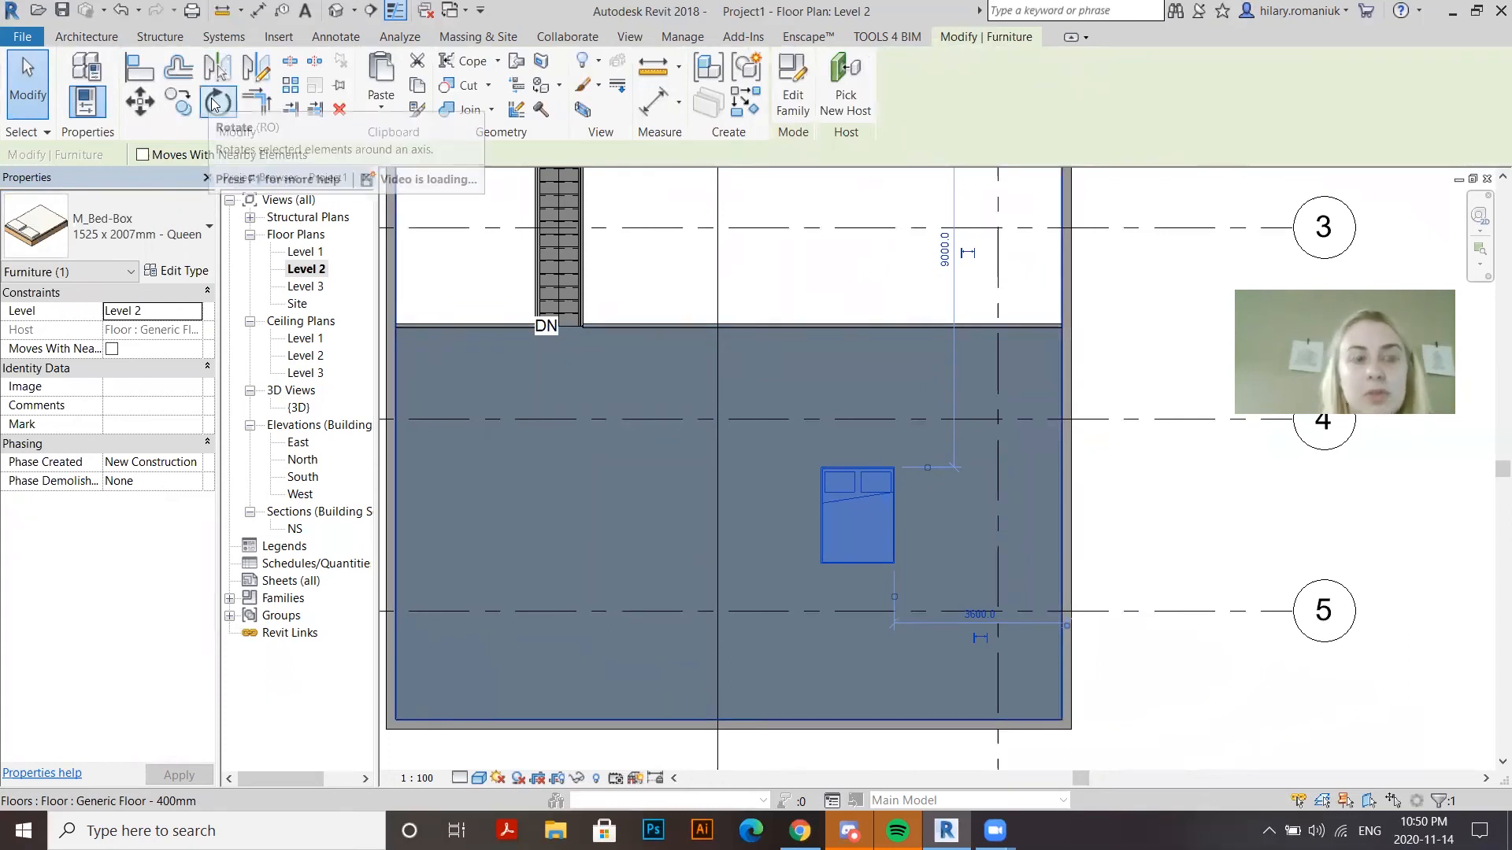
pyautogui.click(217, 102)
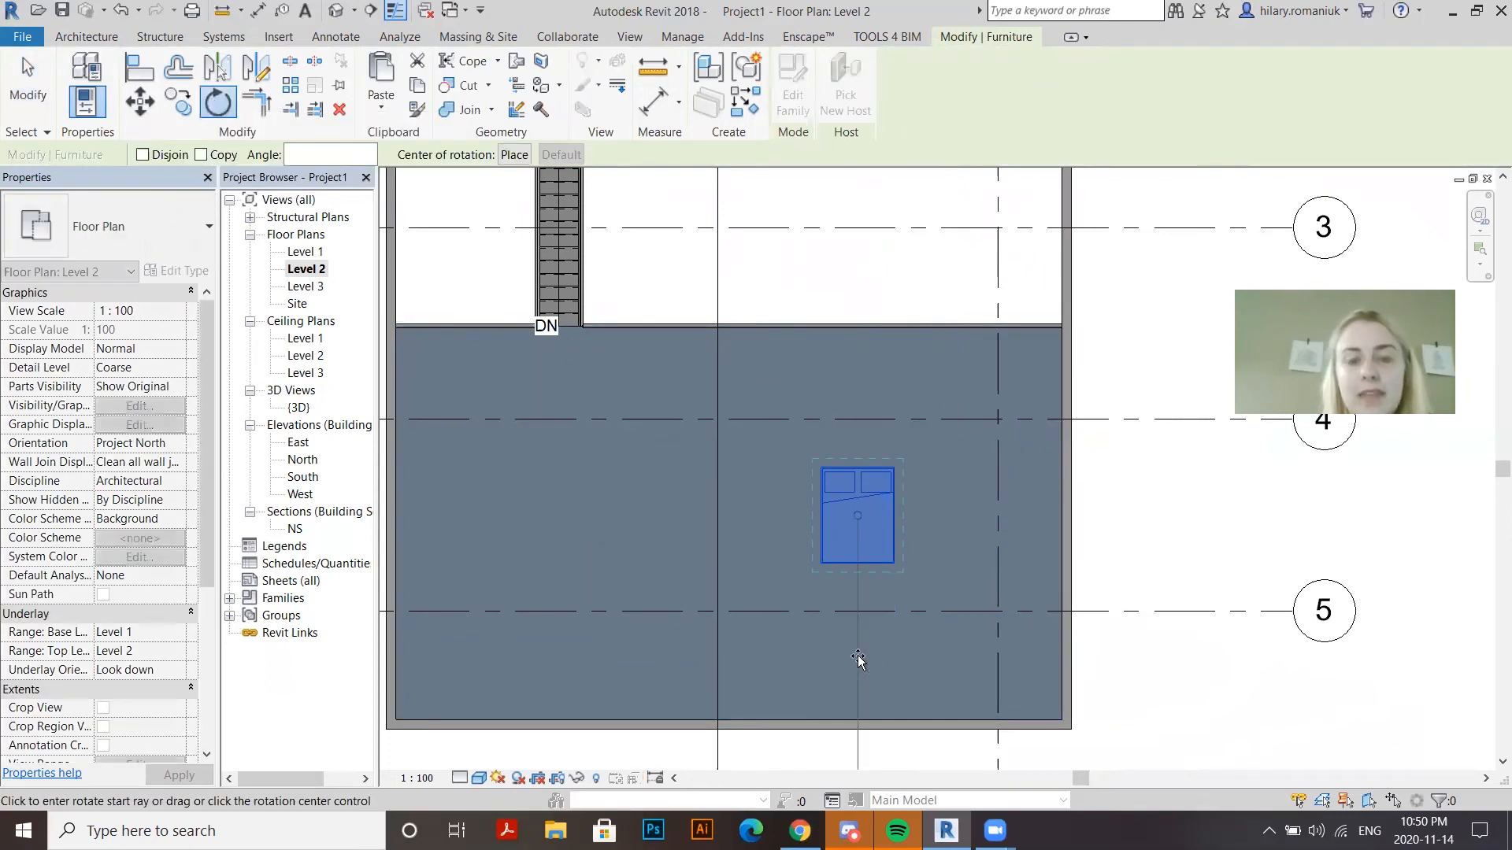
pyautogui.click(966, 643)
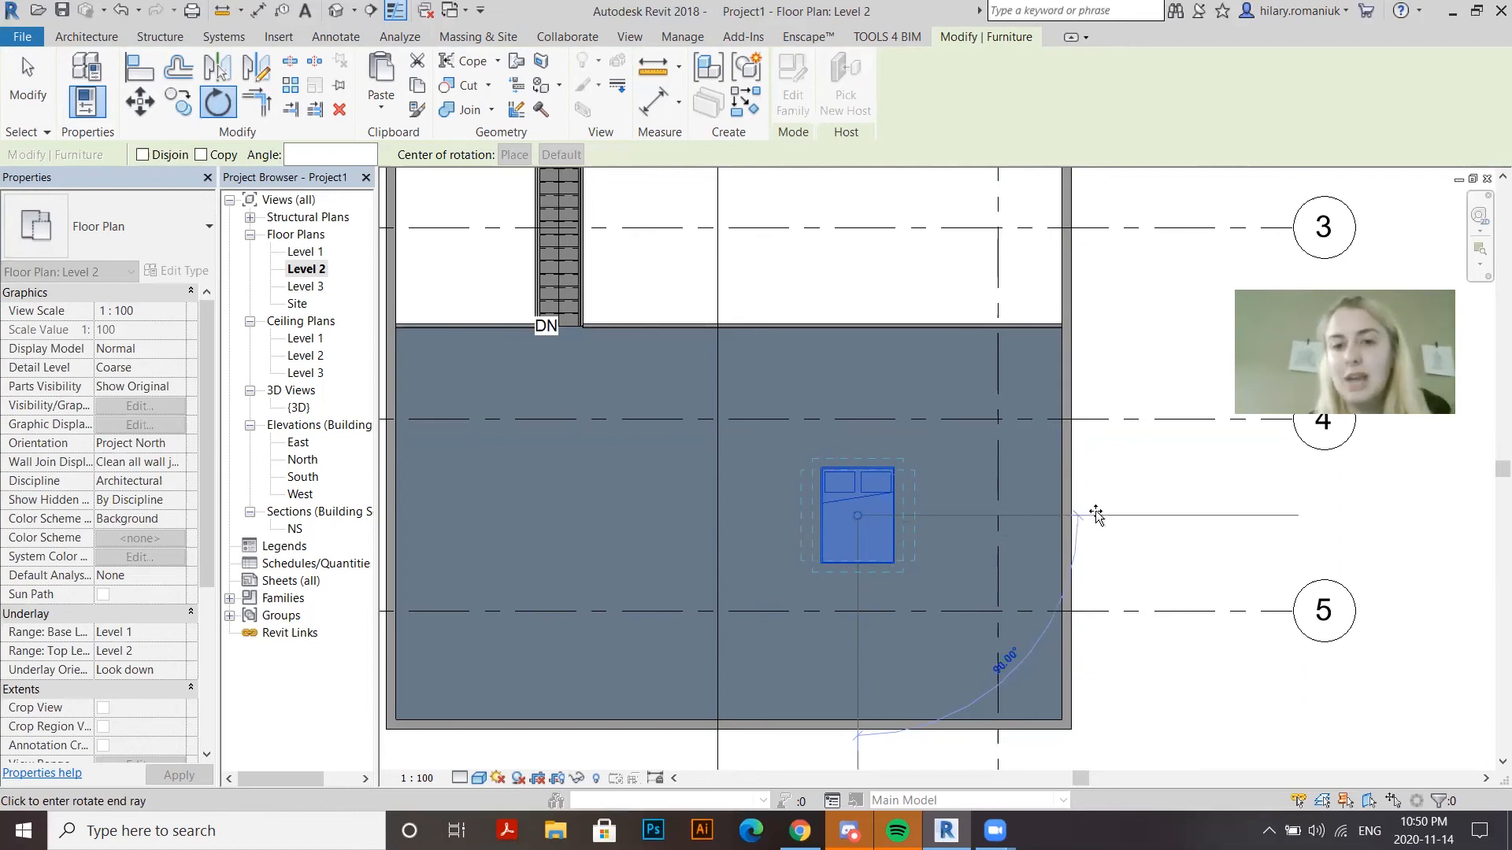
pyautogui.write('90')
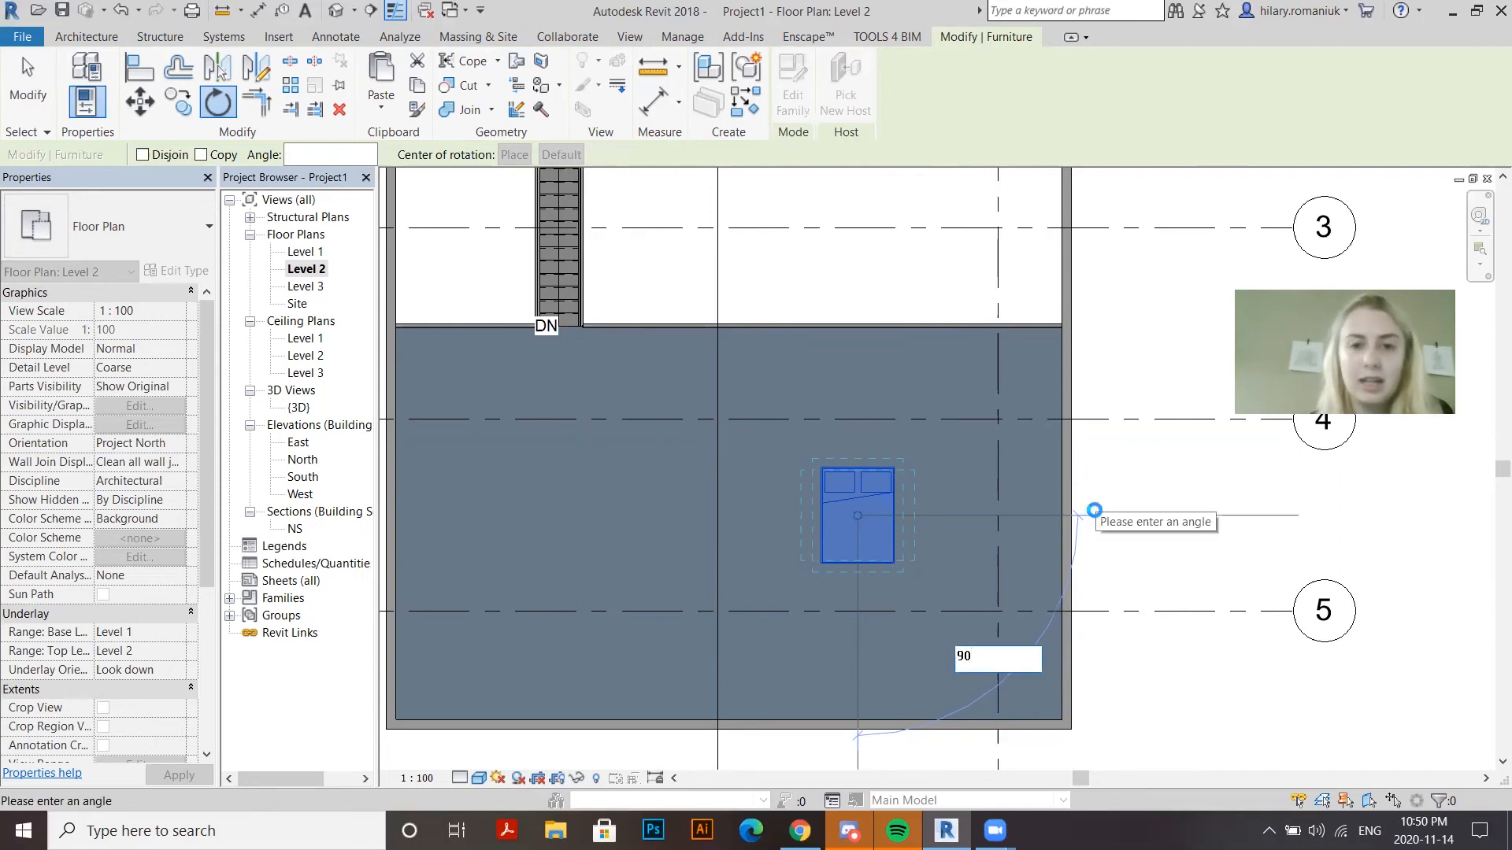
pyautogui.press('Return')
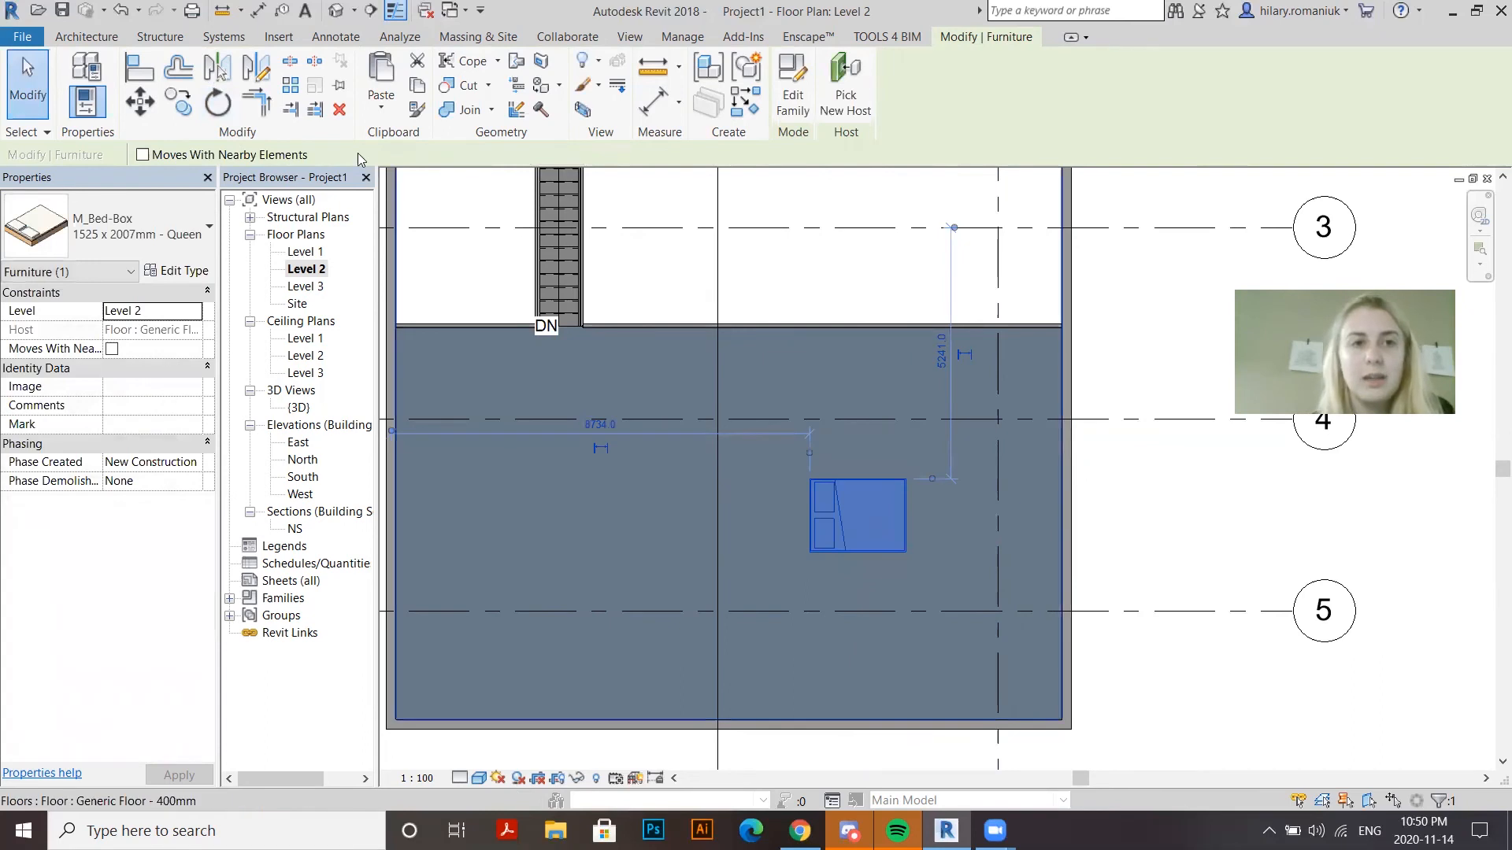
# Align the head of the bed with the inner face of the west wall
pyautogui.click(140, 69)
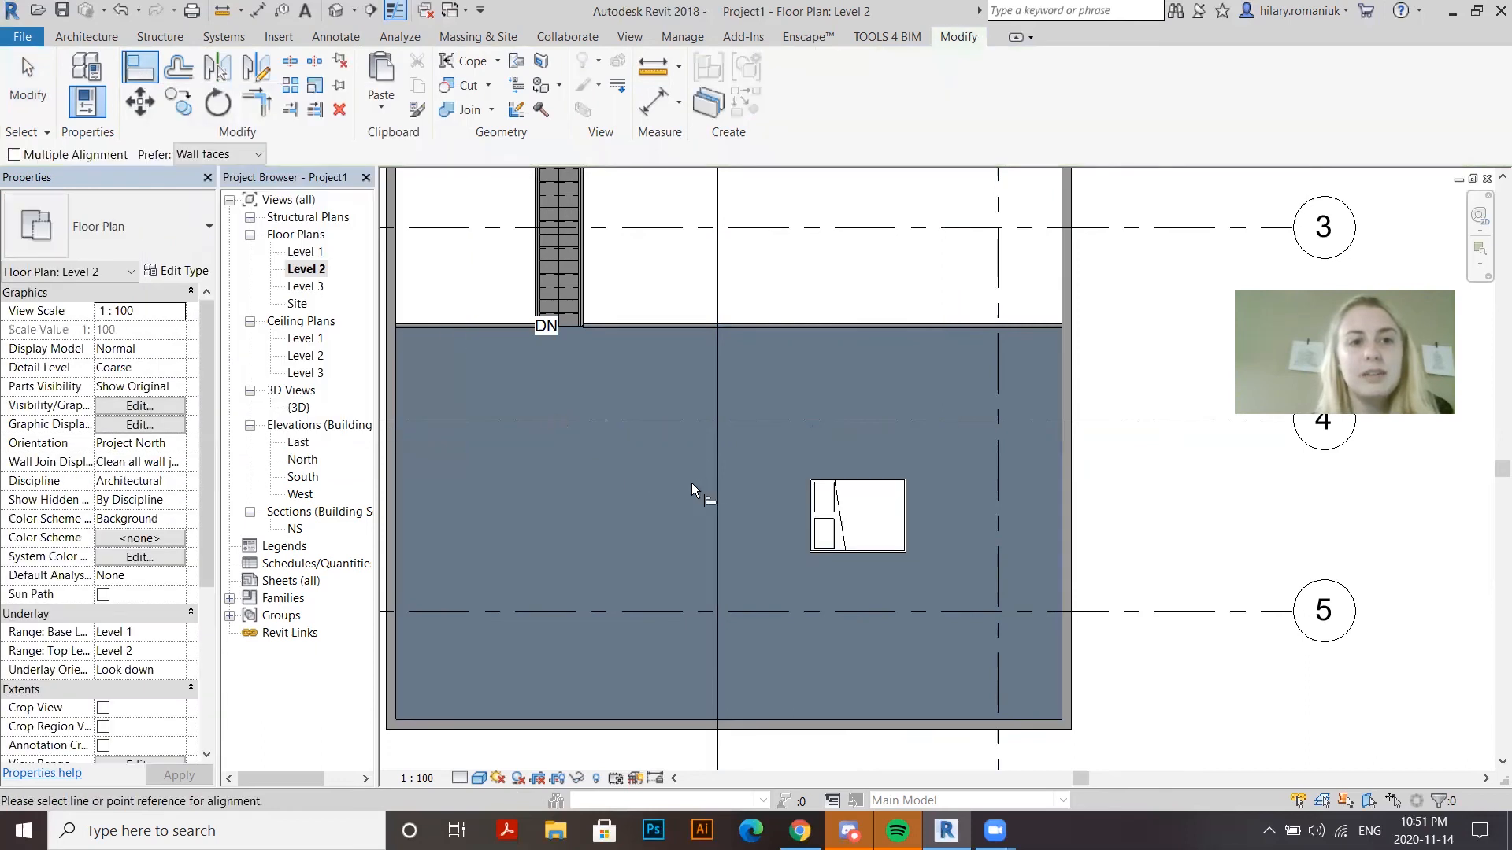
pyautogui.scroll(-1, 691, 483)
pyautogui.click(436, 503)
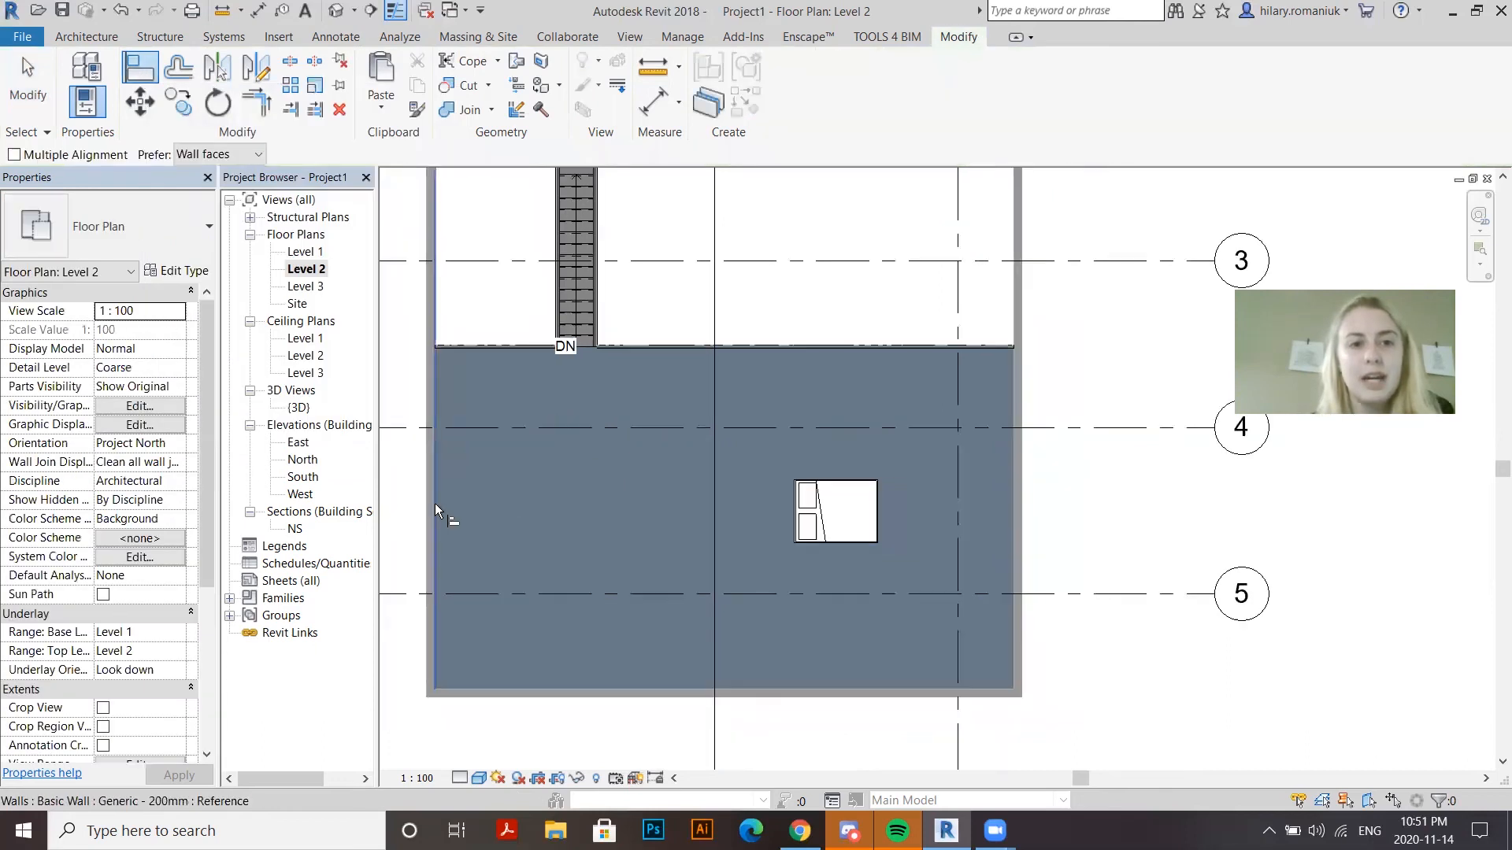
pyautogui.click(789, 508)
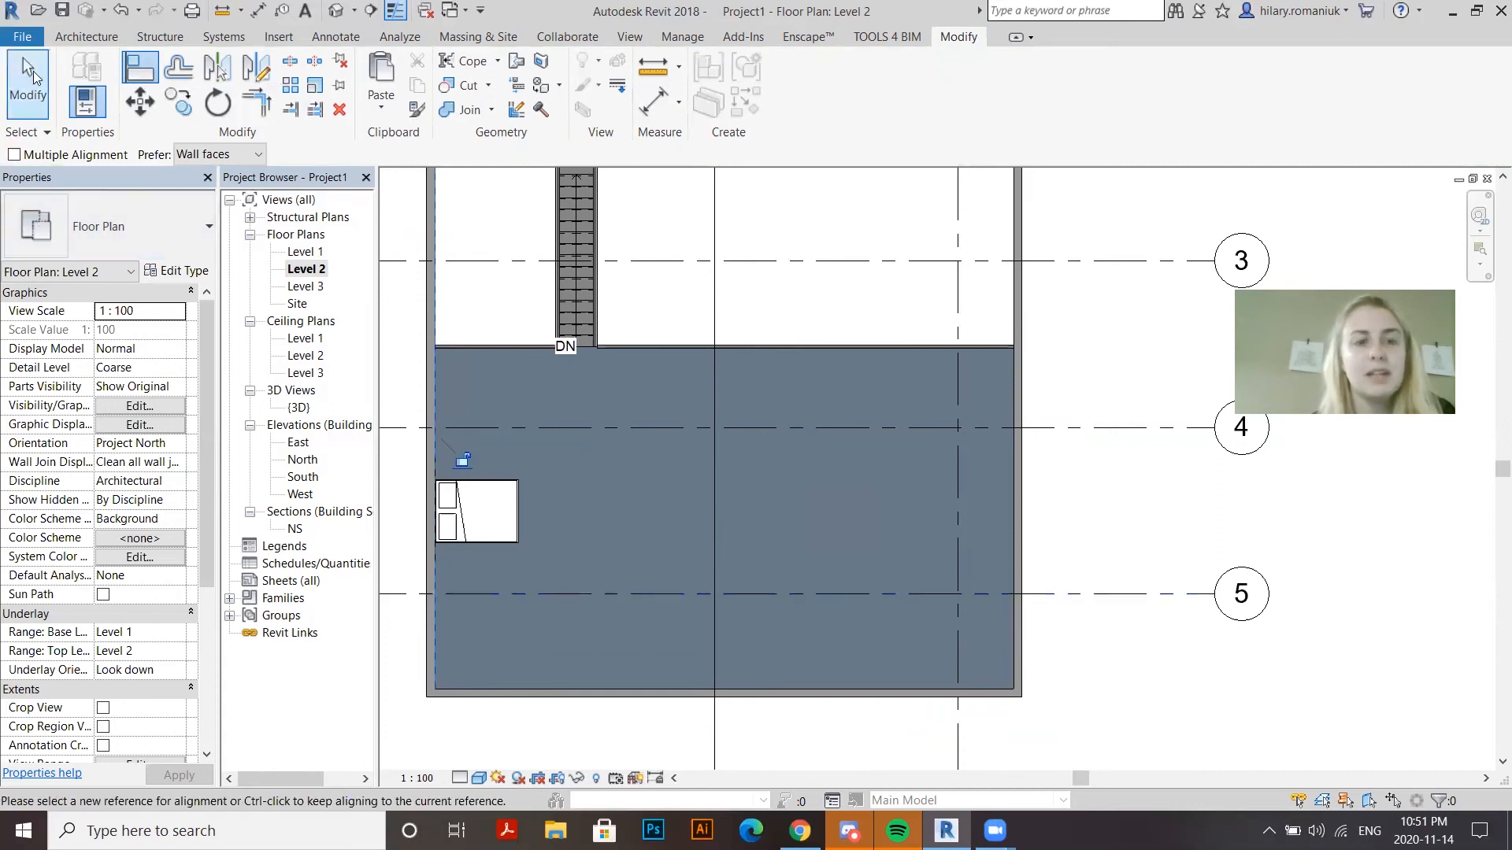
pyautogui.press('Escape')
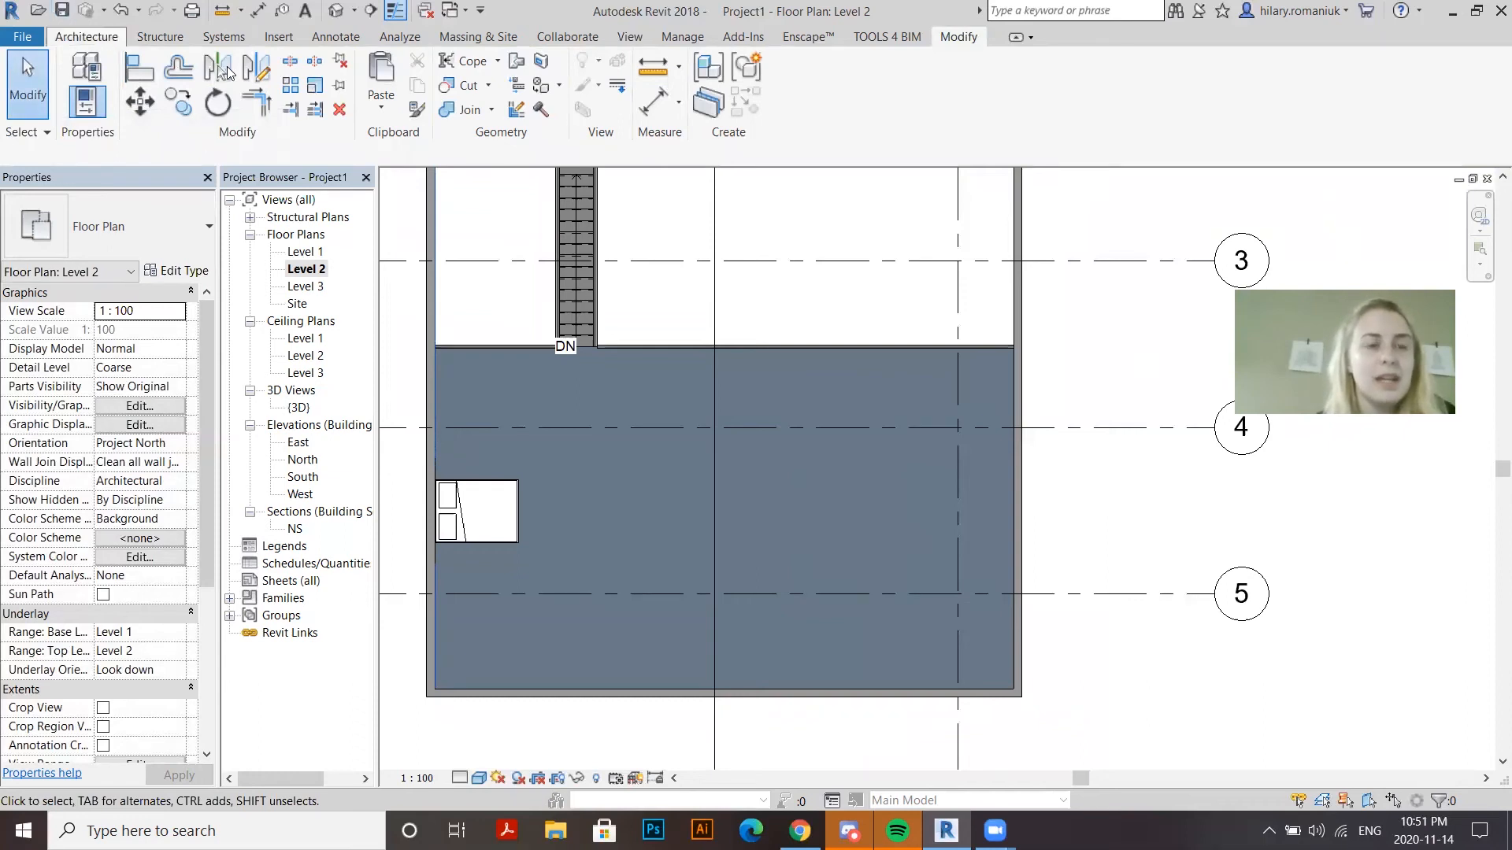
# Place an M_Desk 1830 x 915mm on the Level 2 floor near the south wall, below grid 5
pyautogui.press('c')
pyautogui.press('m')
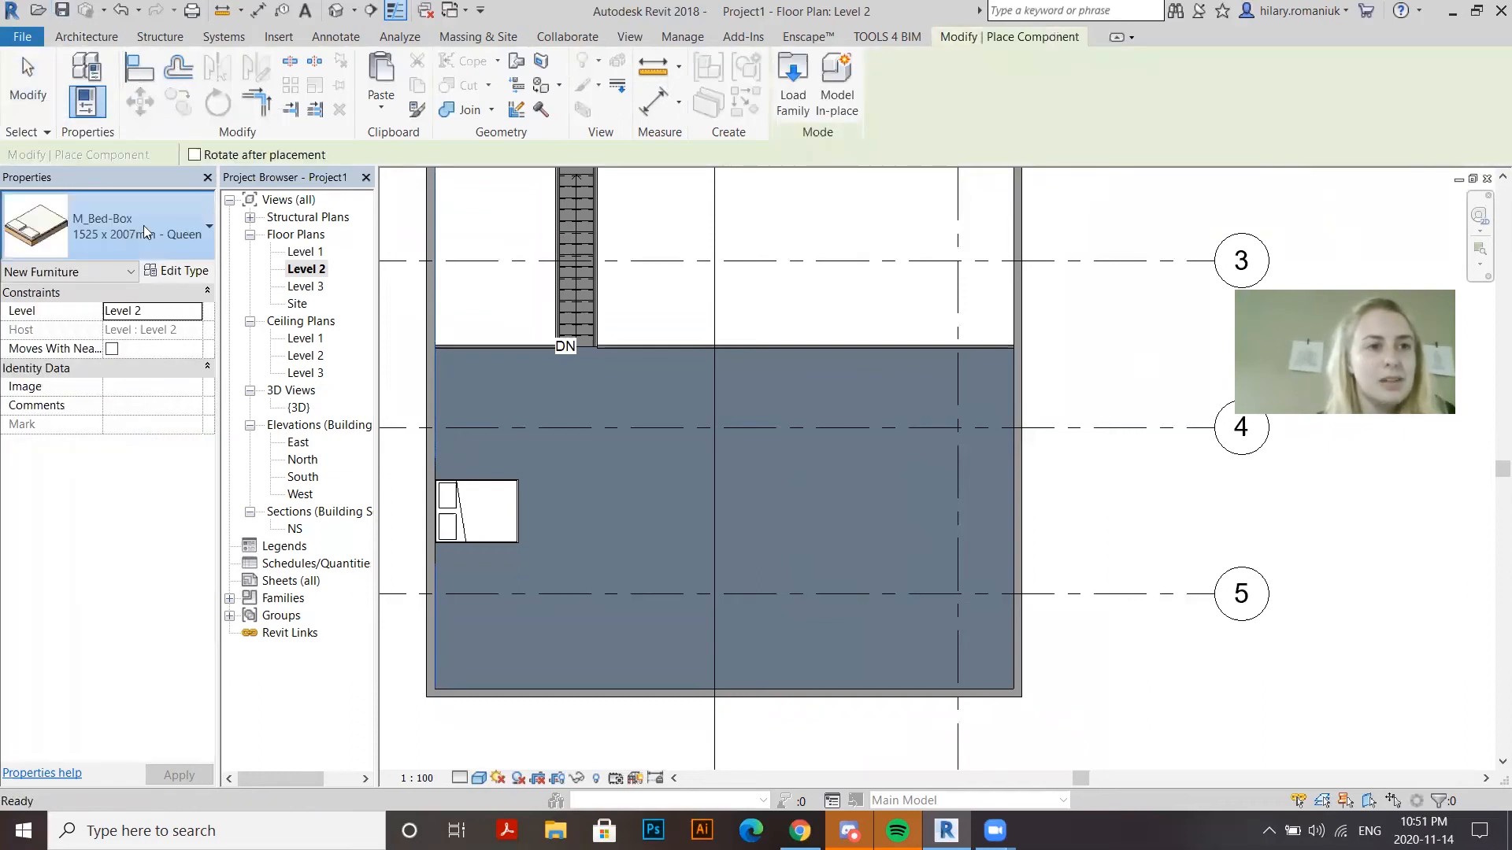
pyautogui.click(118, 492)
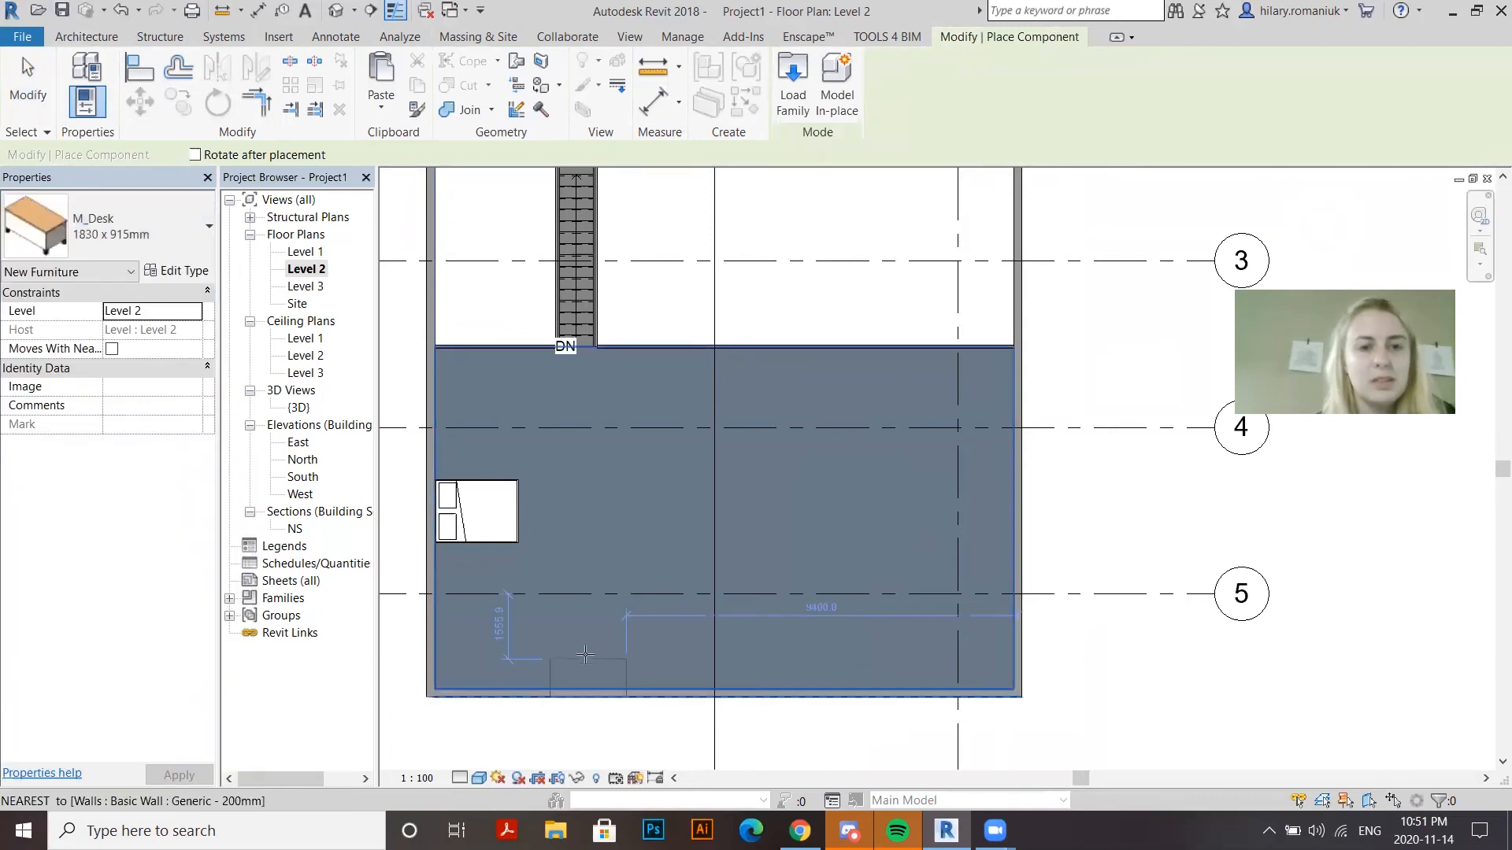
pyautogui.click(584, 646)
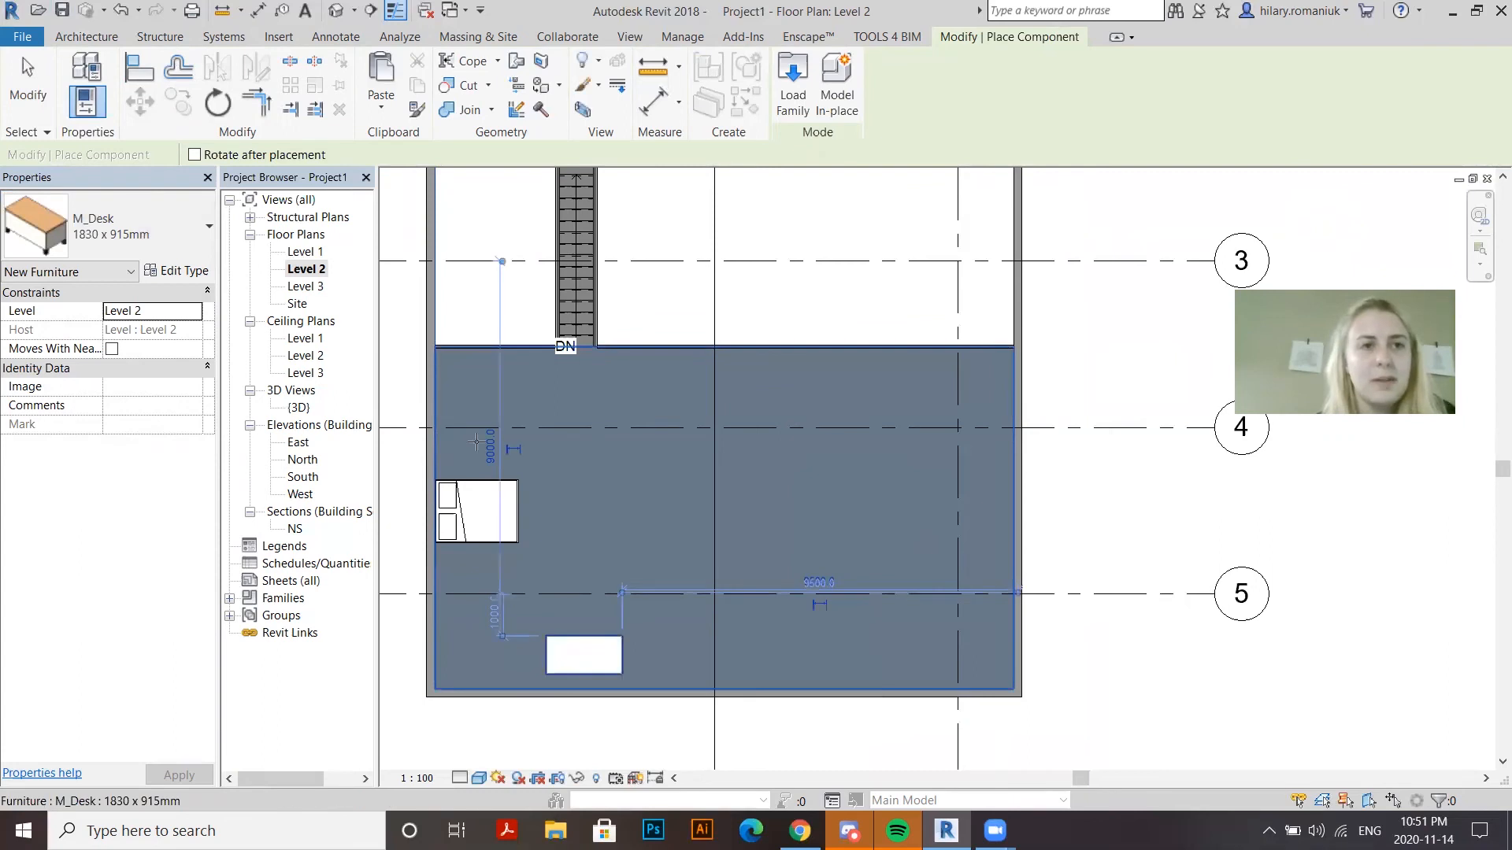
# Align the desk's south edge with the inner face of the south wall
pyautogui.press('a')
pyautogui.press('l')
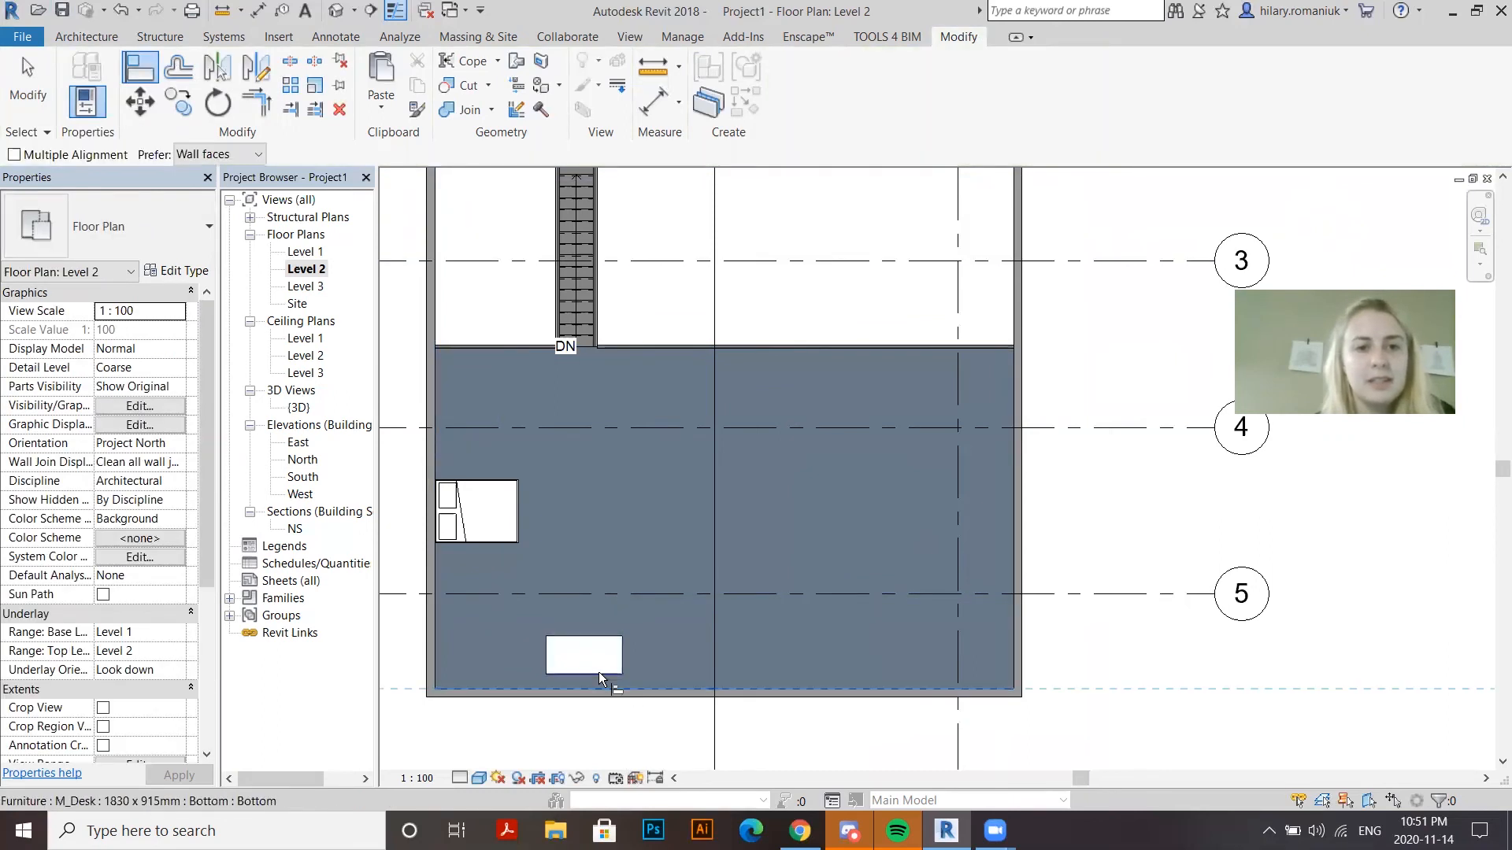
pyautogui.click(599, 673)
pyautogui.press('Escape')
pyautogui.press('Escape')
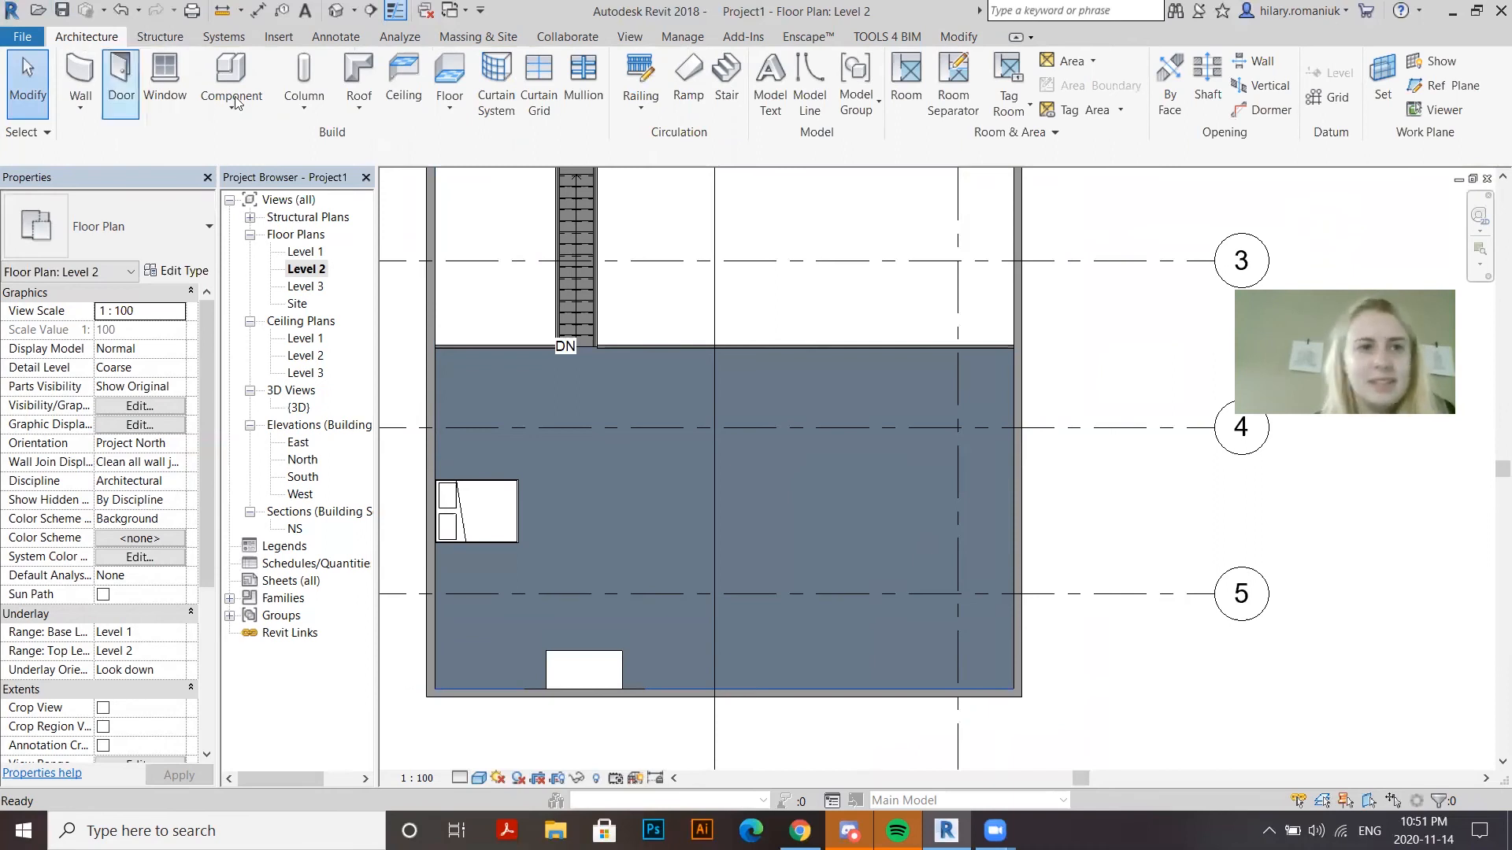
# Start placing a component and load the M_Sofa-Corbu family from the library's Furniture > Seating folder
pyautogui.click(237, 69)
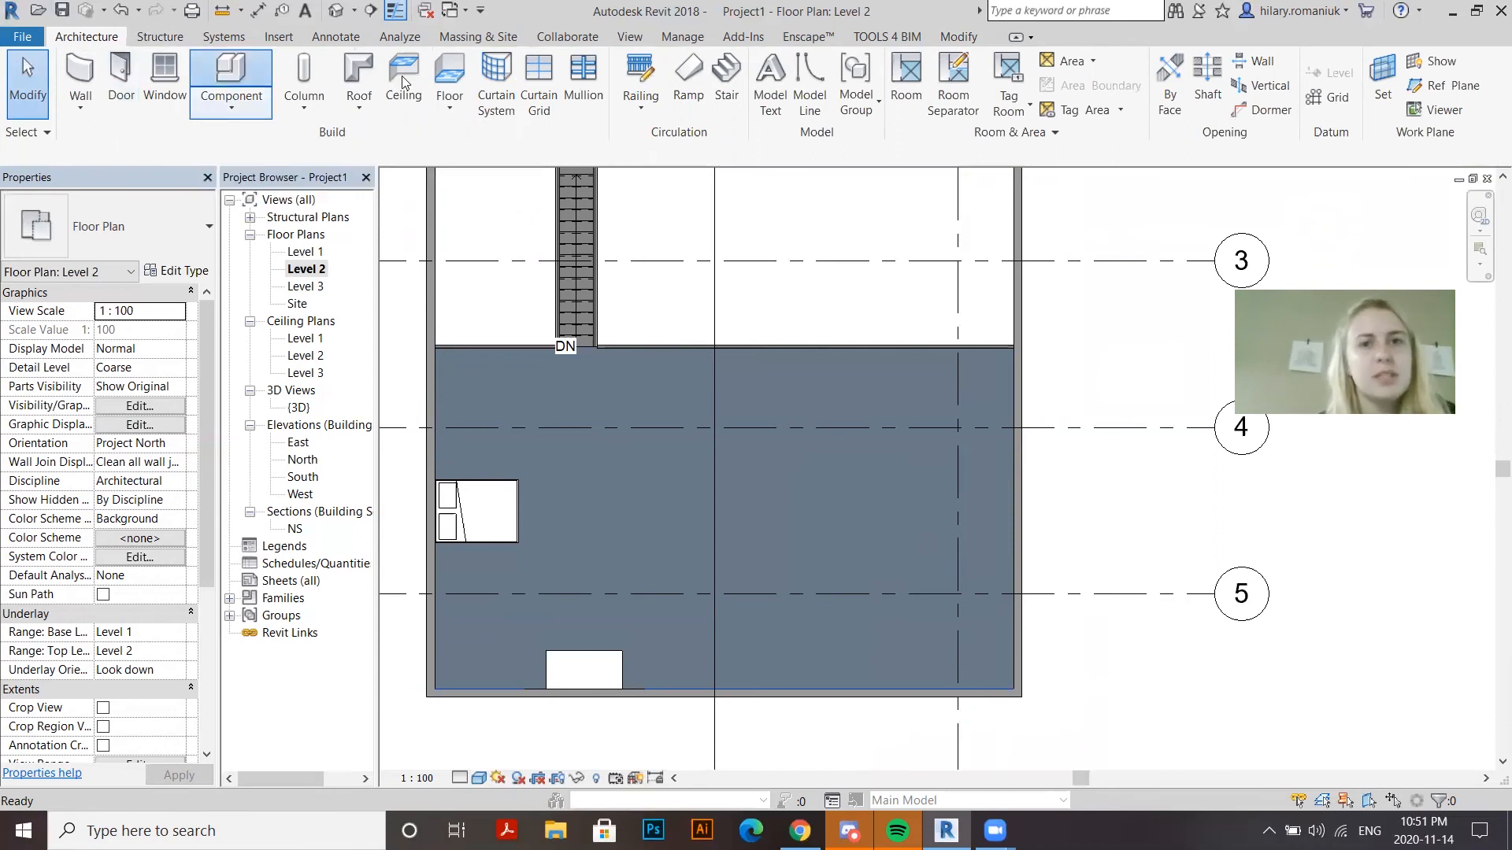
pyautogui.click(781, 97)
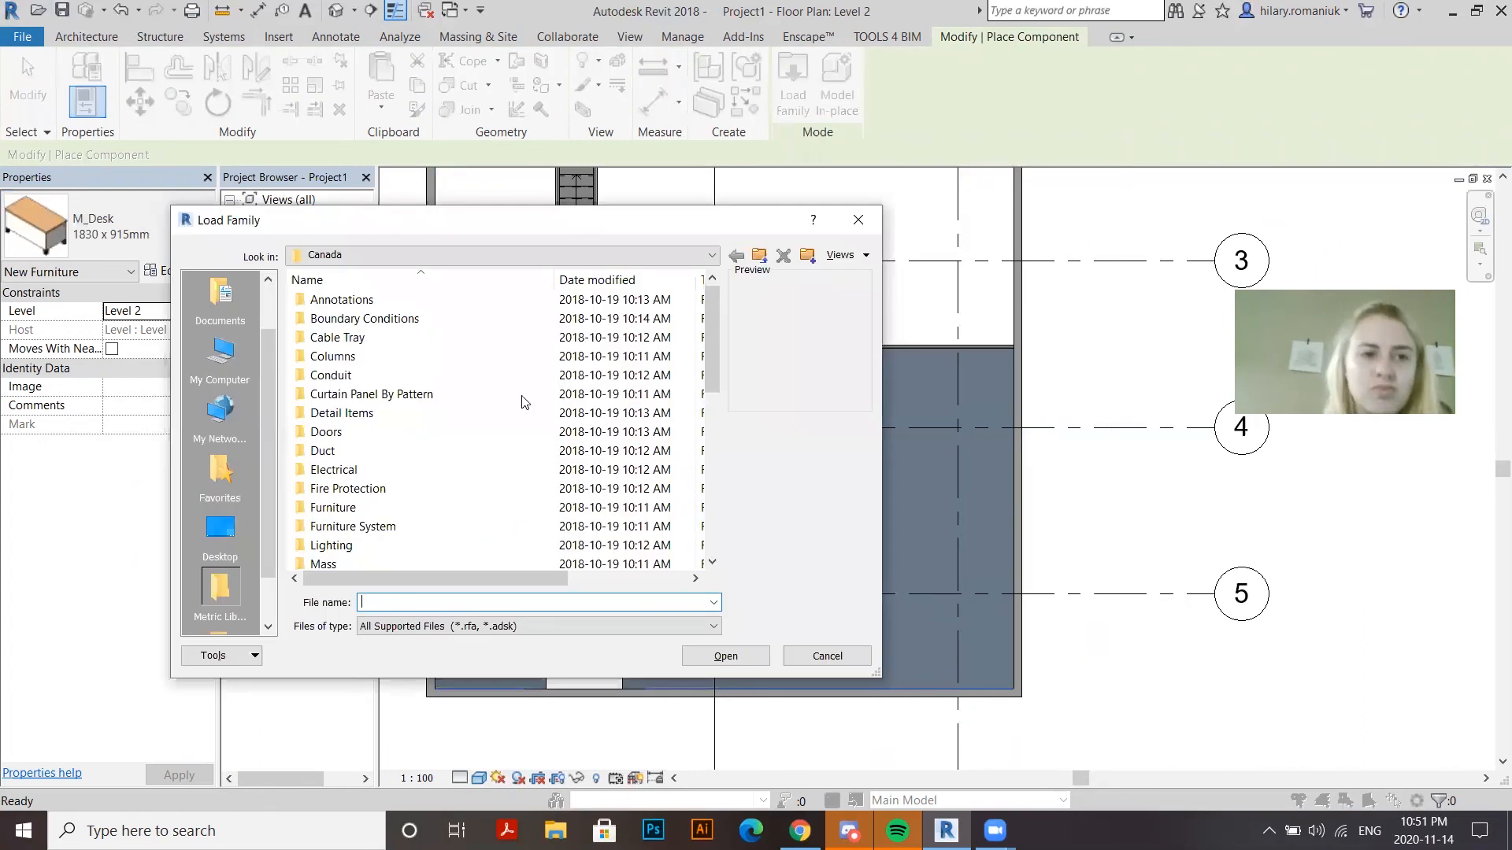
pyautogui.scroll(-2, 452, 423)
pyautogui.doubleClick(381, 397)
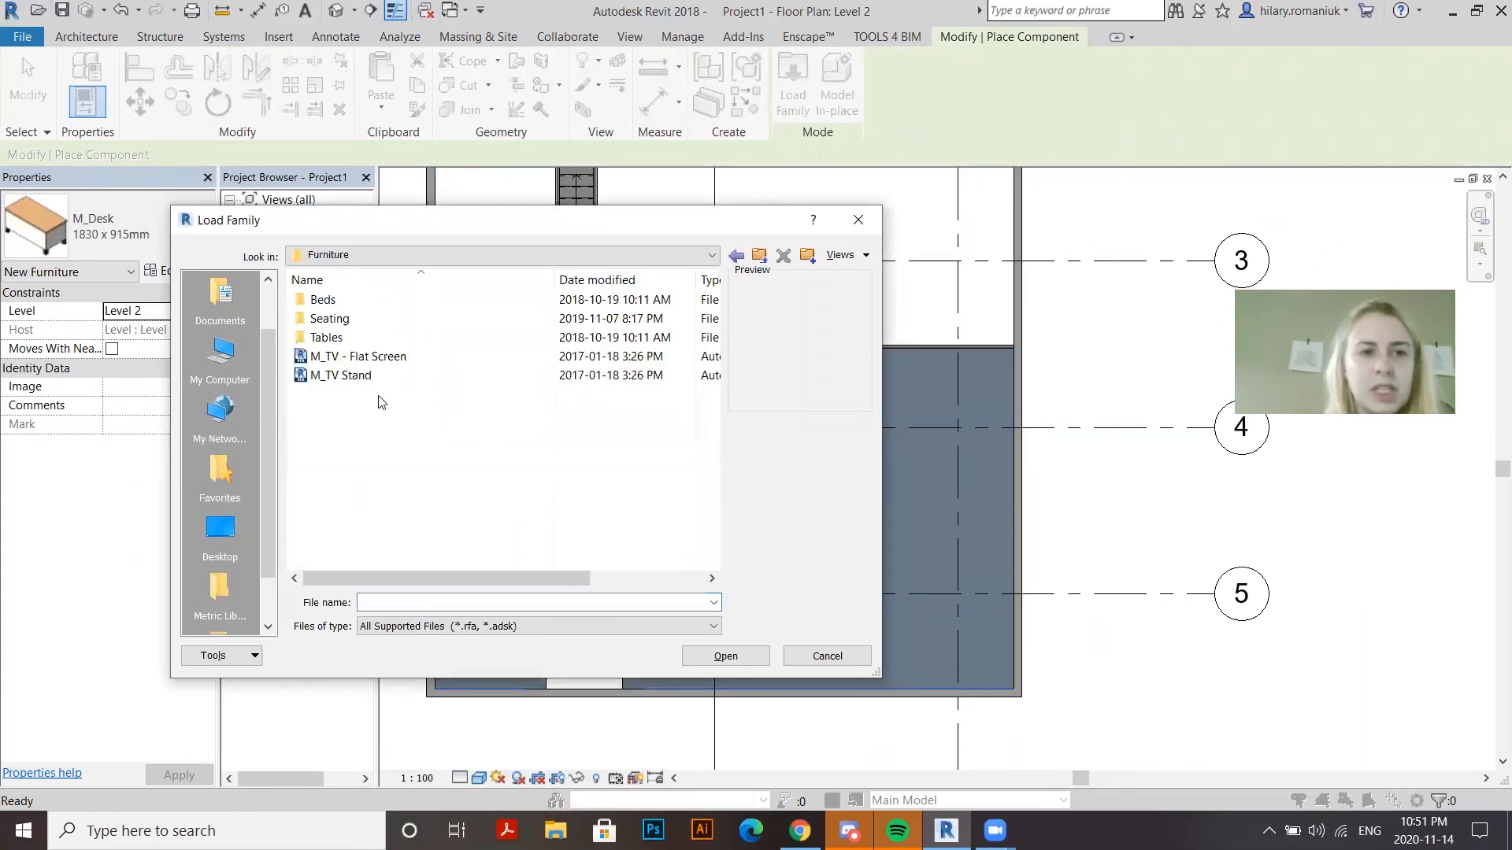
pyautogui.doubleClick(329, 319)
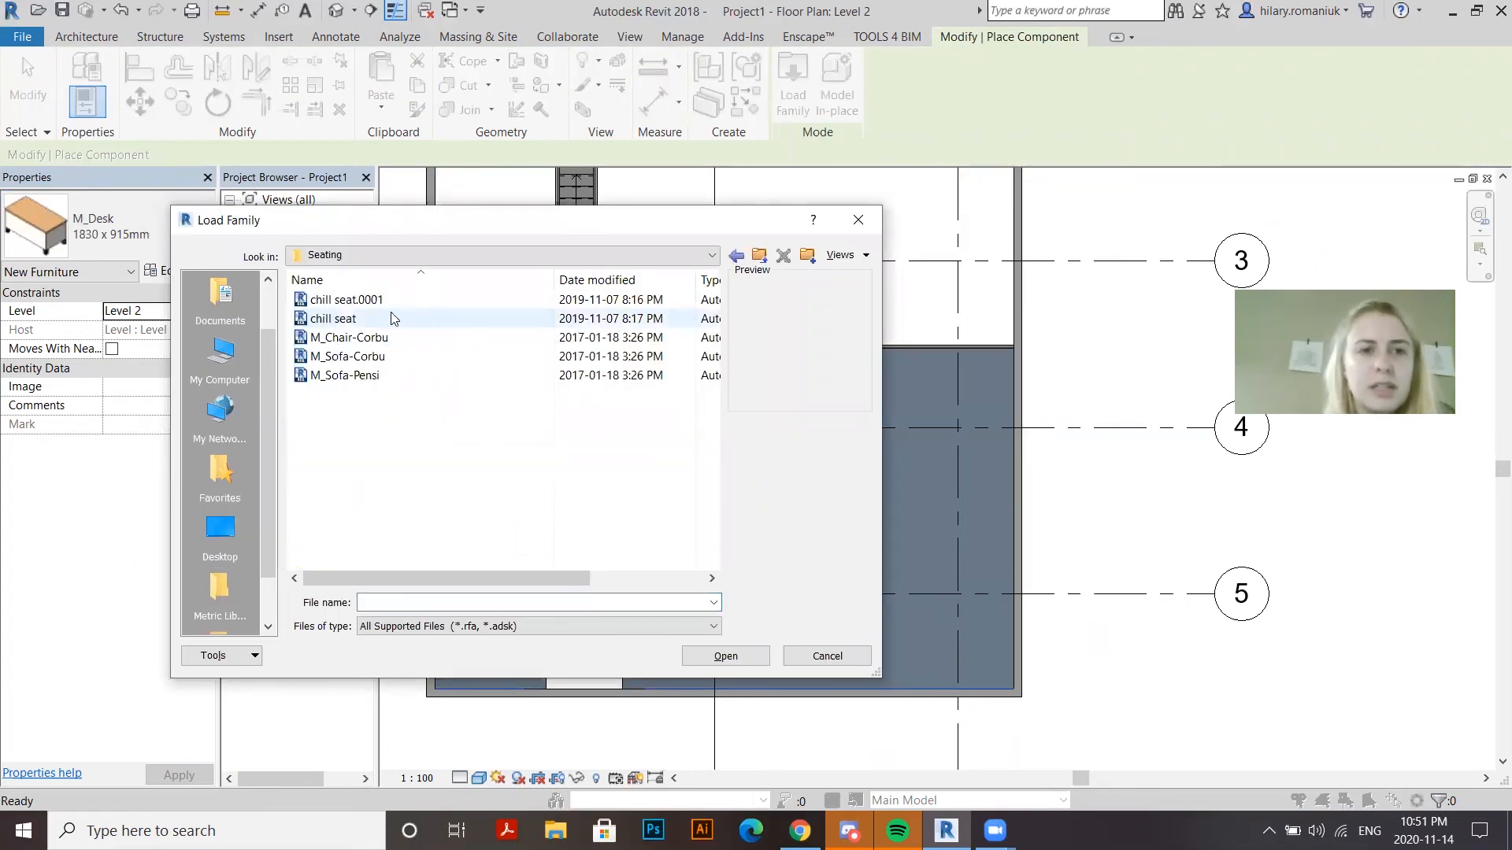
pyautogui.click(409, 370)
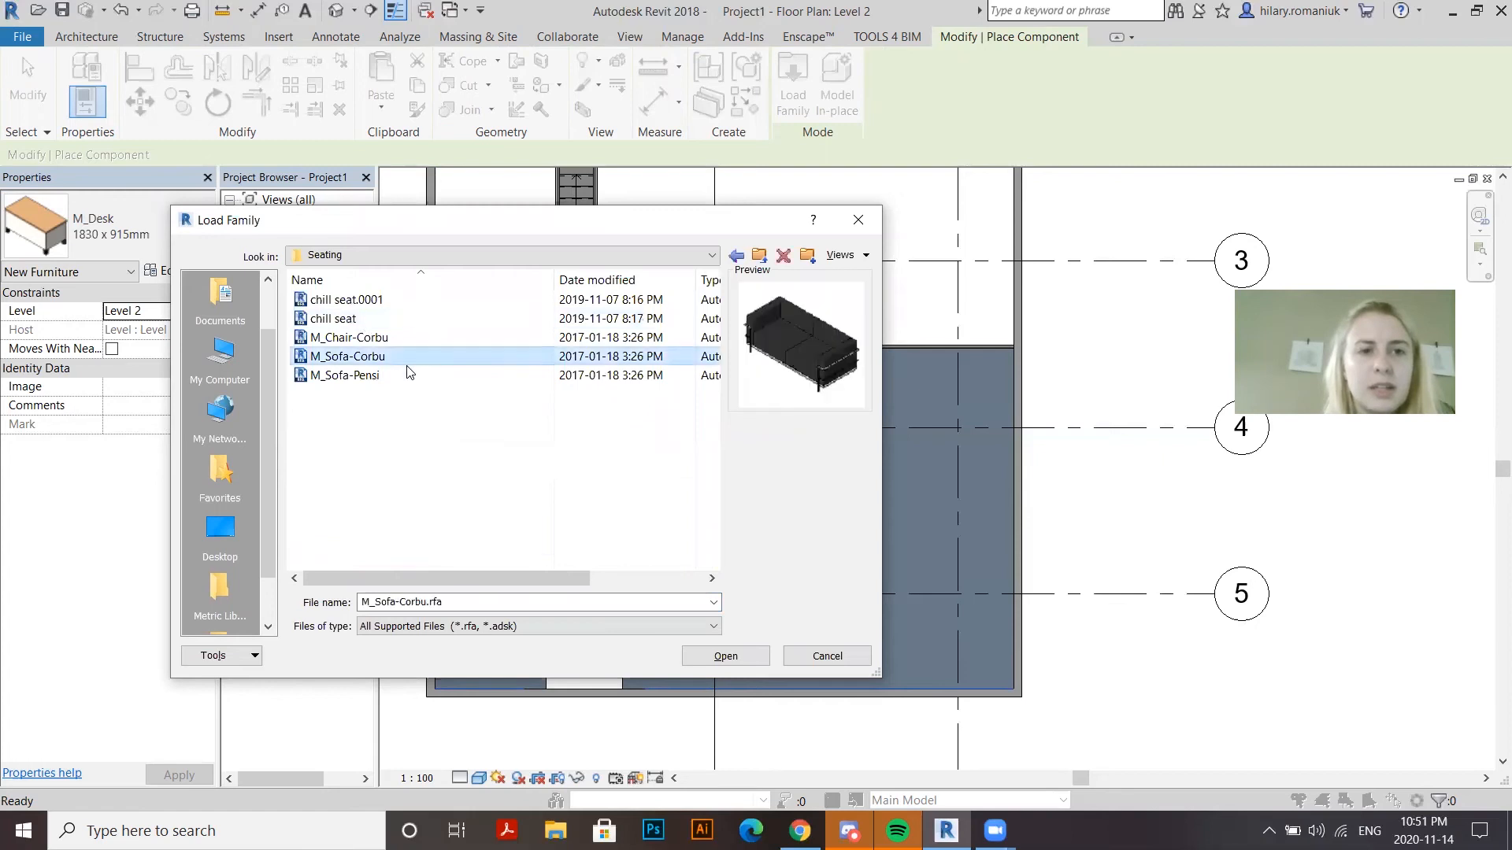
pyautogui.click(725, 657)
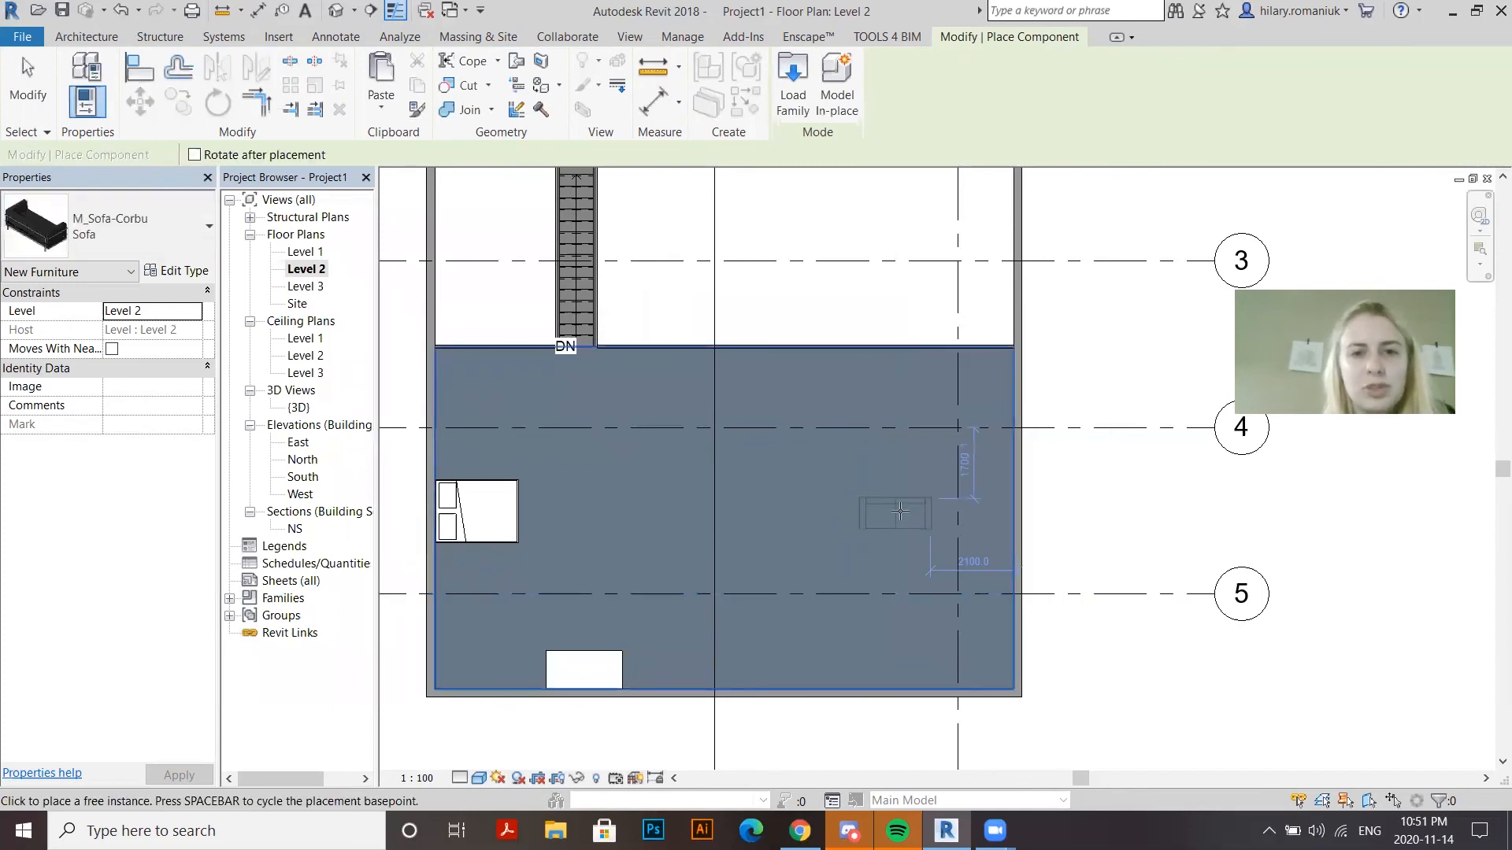
# Place the M_Sofa-Corbu between grids 4 and 5 in the eastern part of Level 2 and rotate it 90° clockwise
pyautogui.click(899, 510)
pyautogui.press('Escape')
pyautogui.press('r')
pyautogui.press('o')
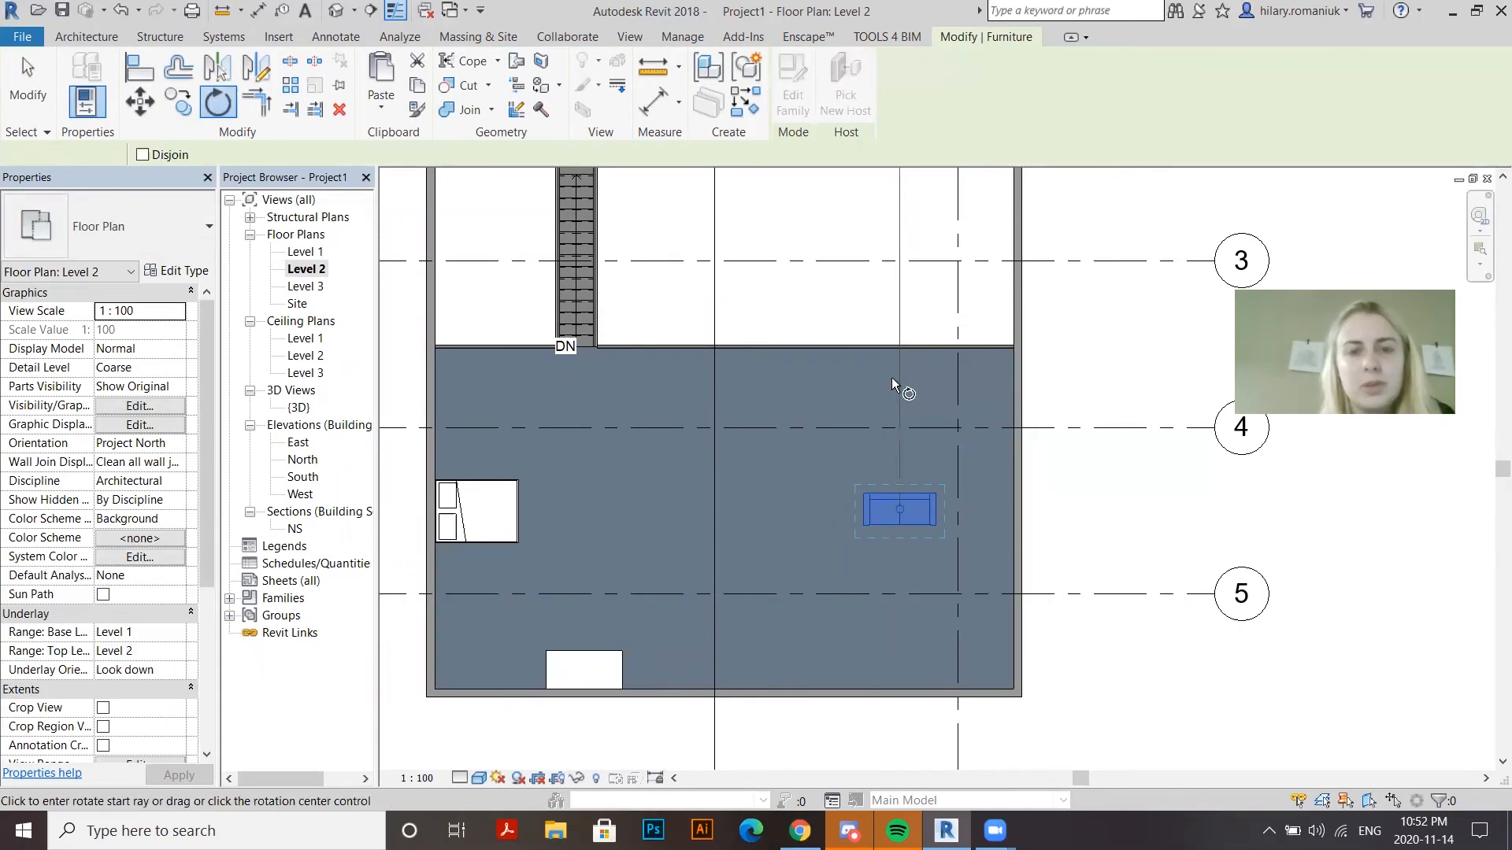
pyautogui.click(904, 376)
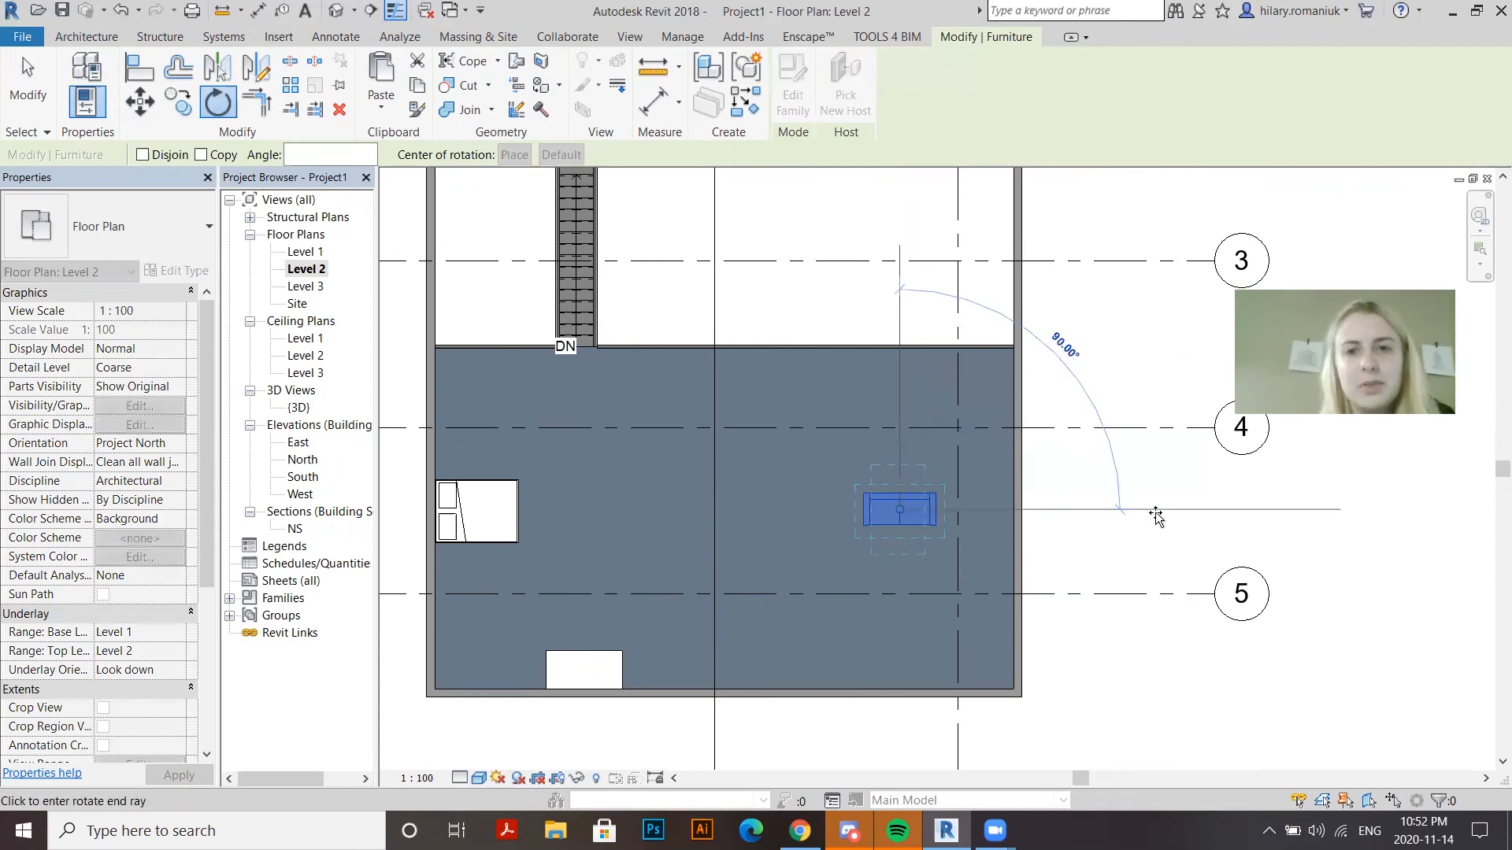
pyautogui.click(1095, 516)
# Align the back of the sofa with the inner face of the east wall
pyautogui.click(142, 75)
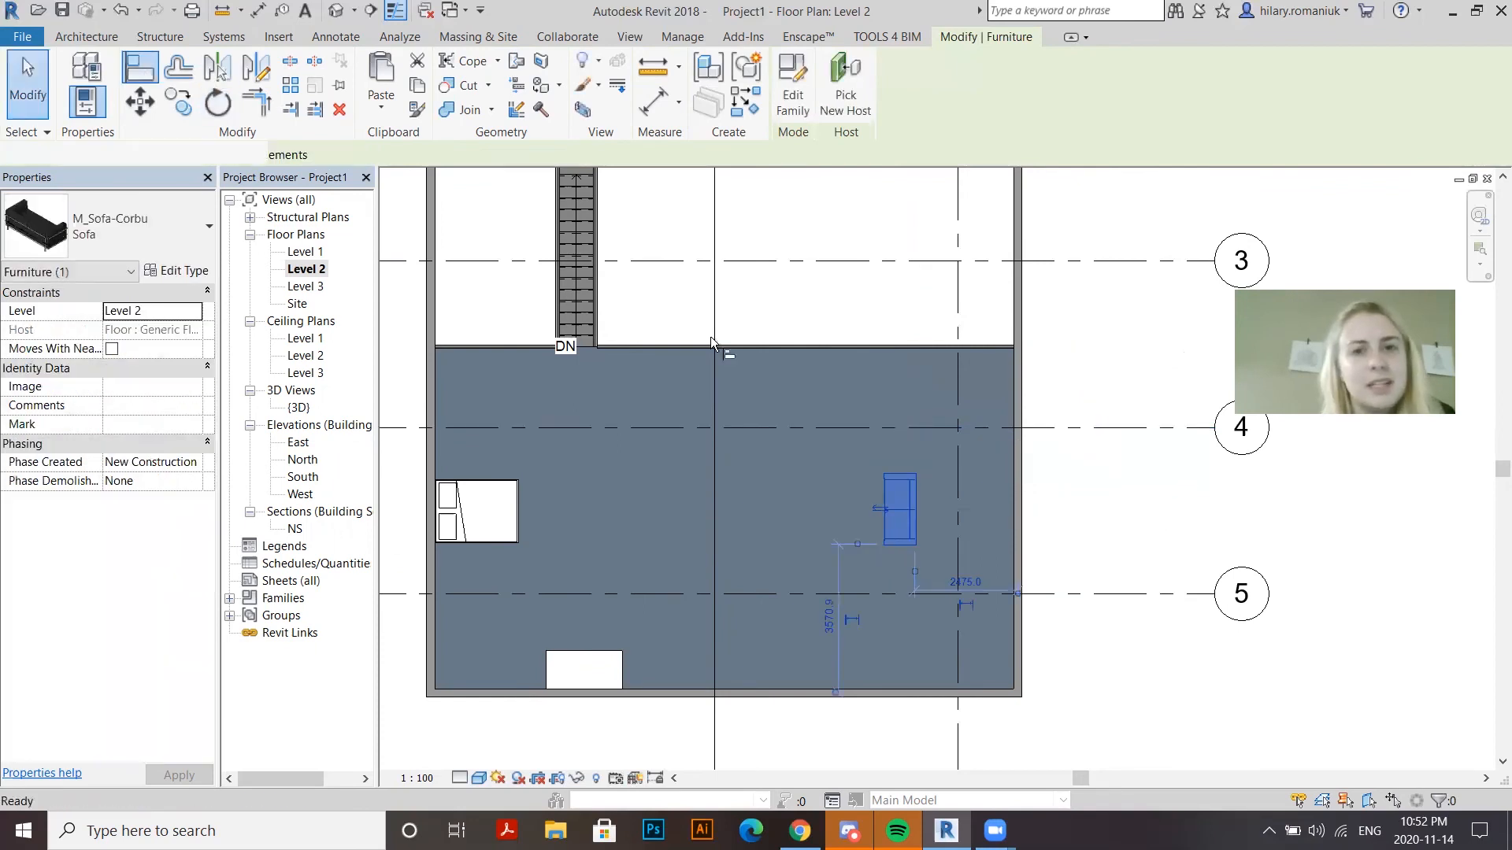
pyautogui.click(1017, 528)
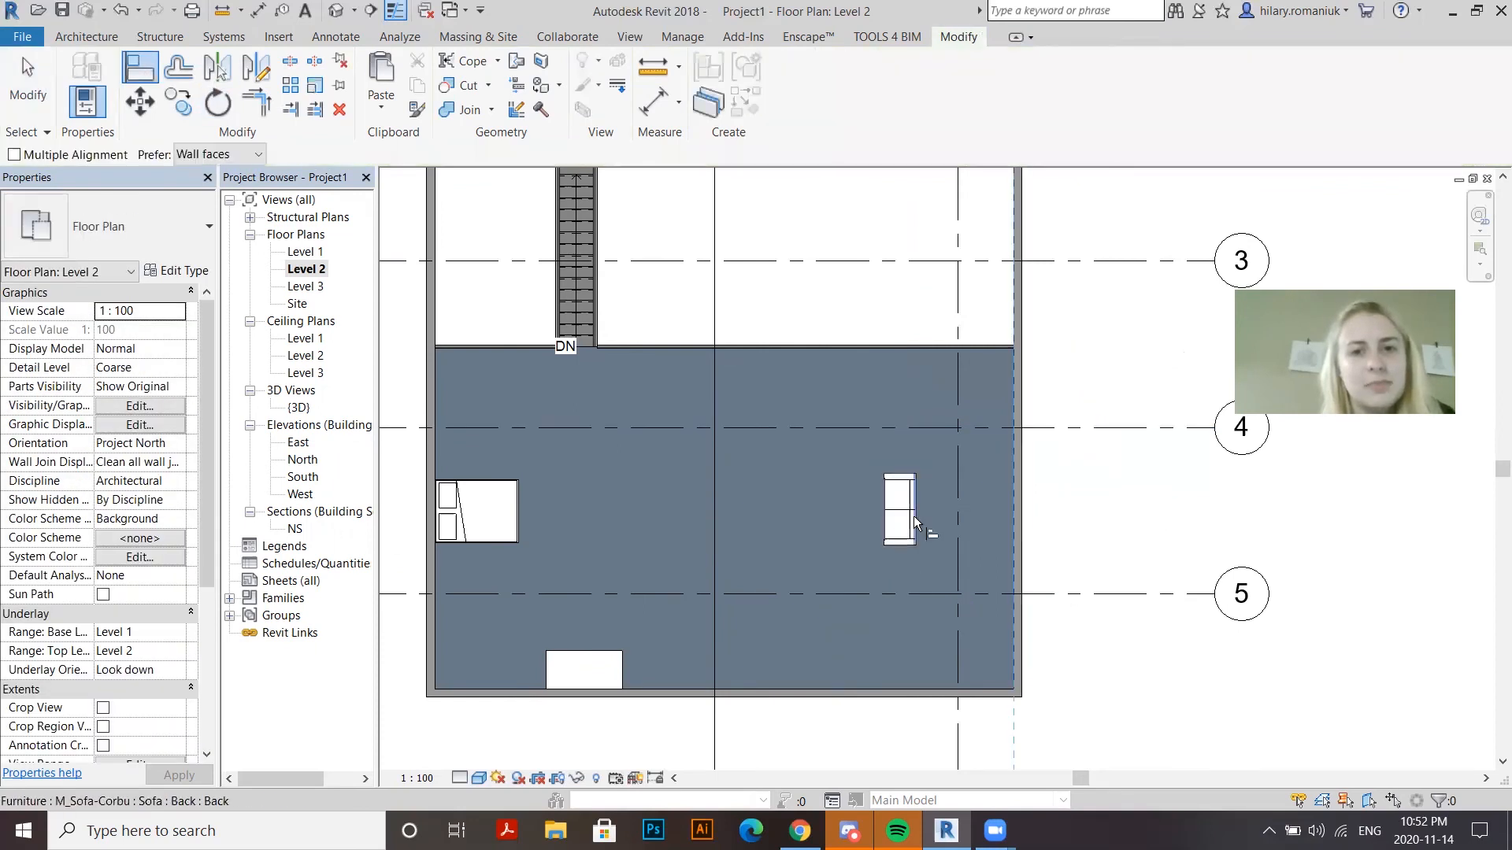
pyautogui.click(914, 517)
pyautogui.press('Escape')
pyautogui.press('Escape')
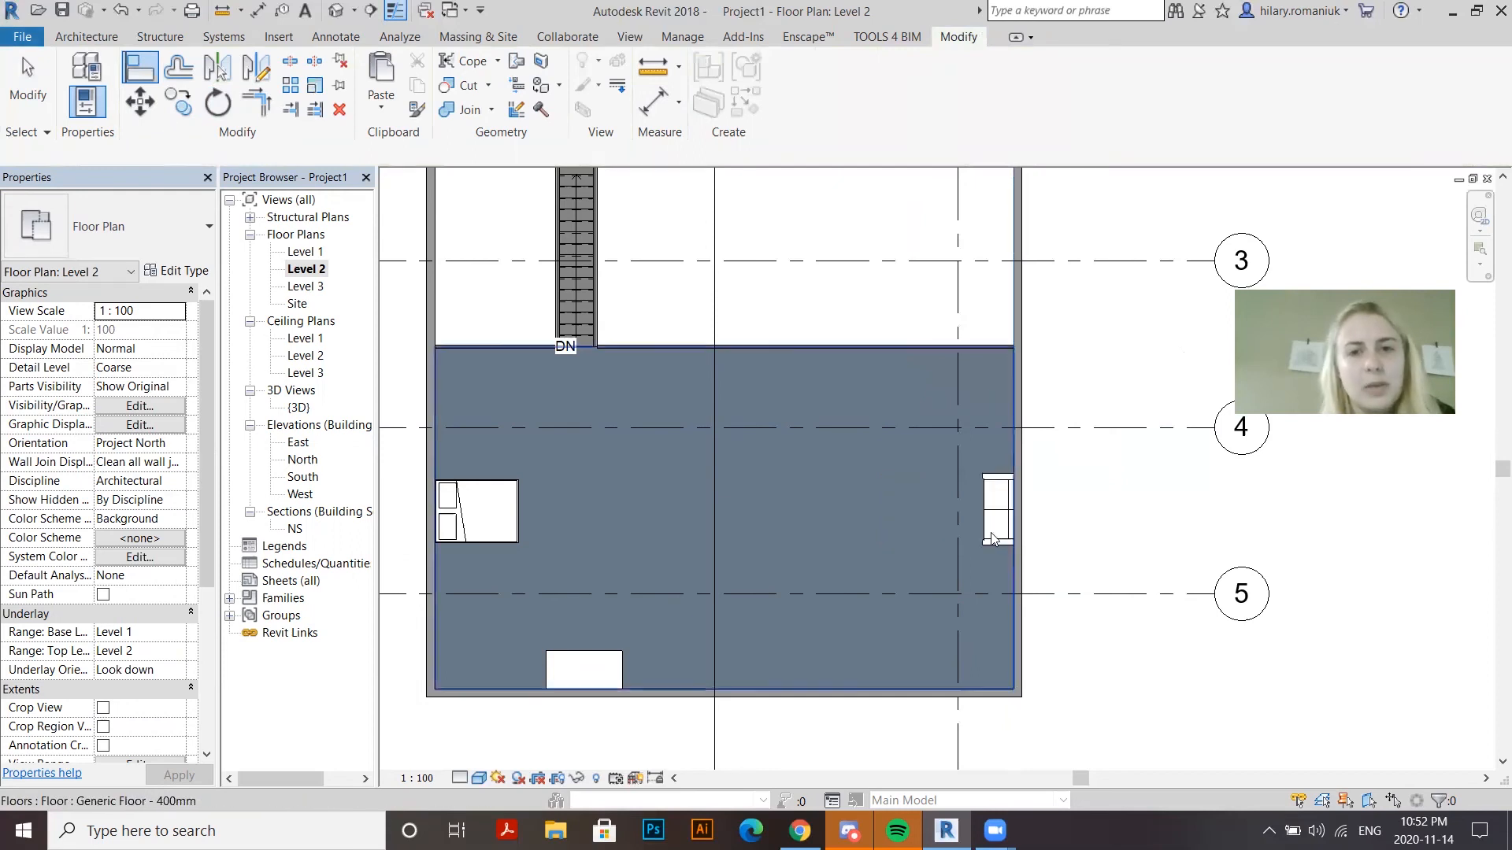
# Mirror a copy of the sofa across a drawn north-south axis so the two sofas face each other, and check the furniture in 3D
pyautogui.click(992, 539)
pyautogui.press('d')
pyautogui.press('m')
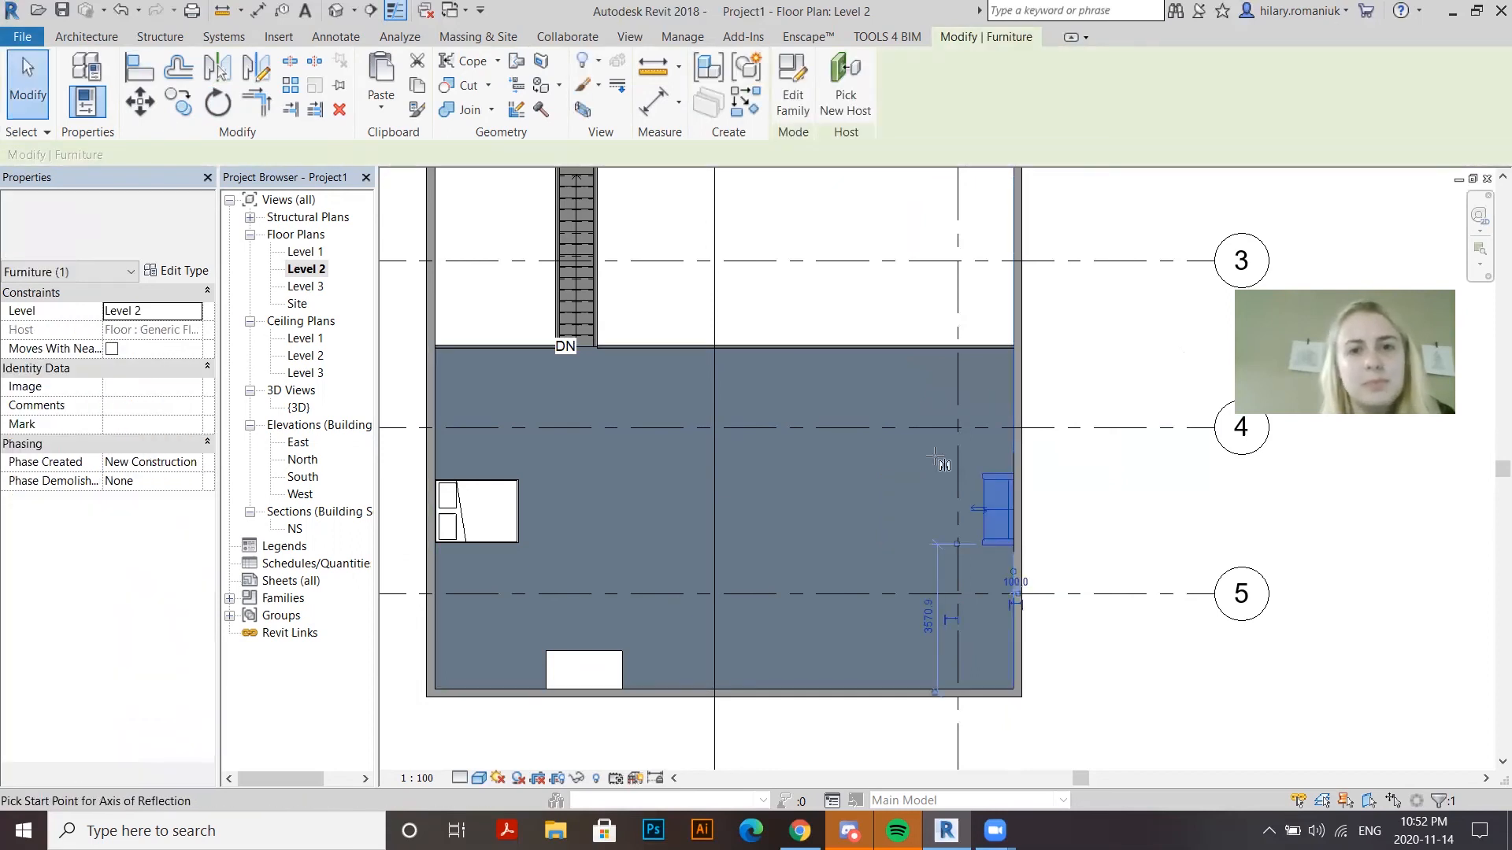
pyautogui.click(928, 466)
pyautogui.click(930, 671)
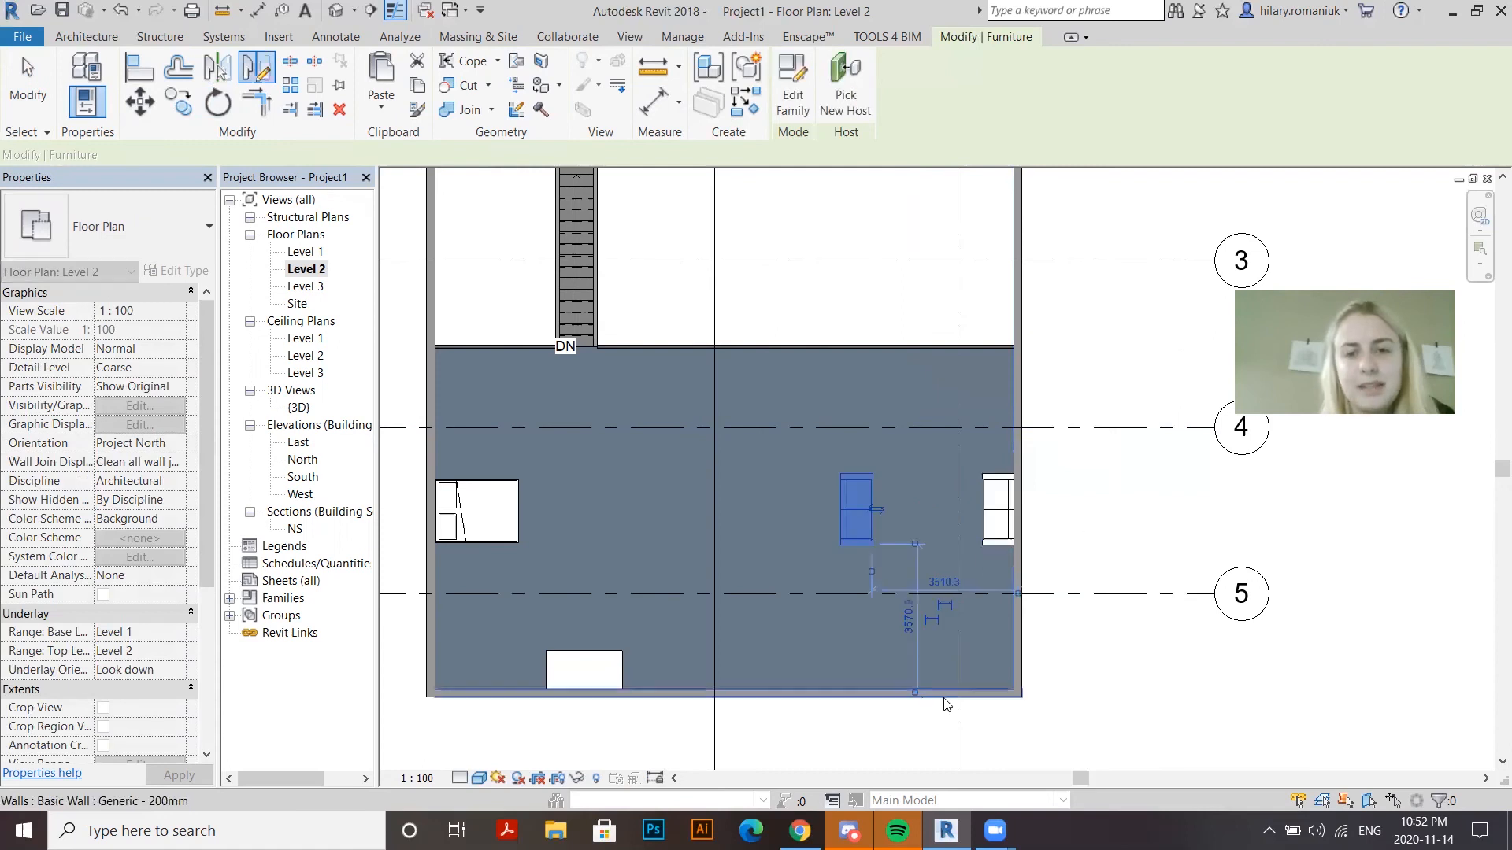
pyautogui.press('Escape')
pyautogui.press('Escape')
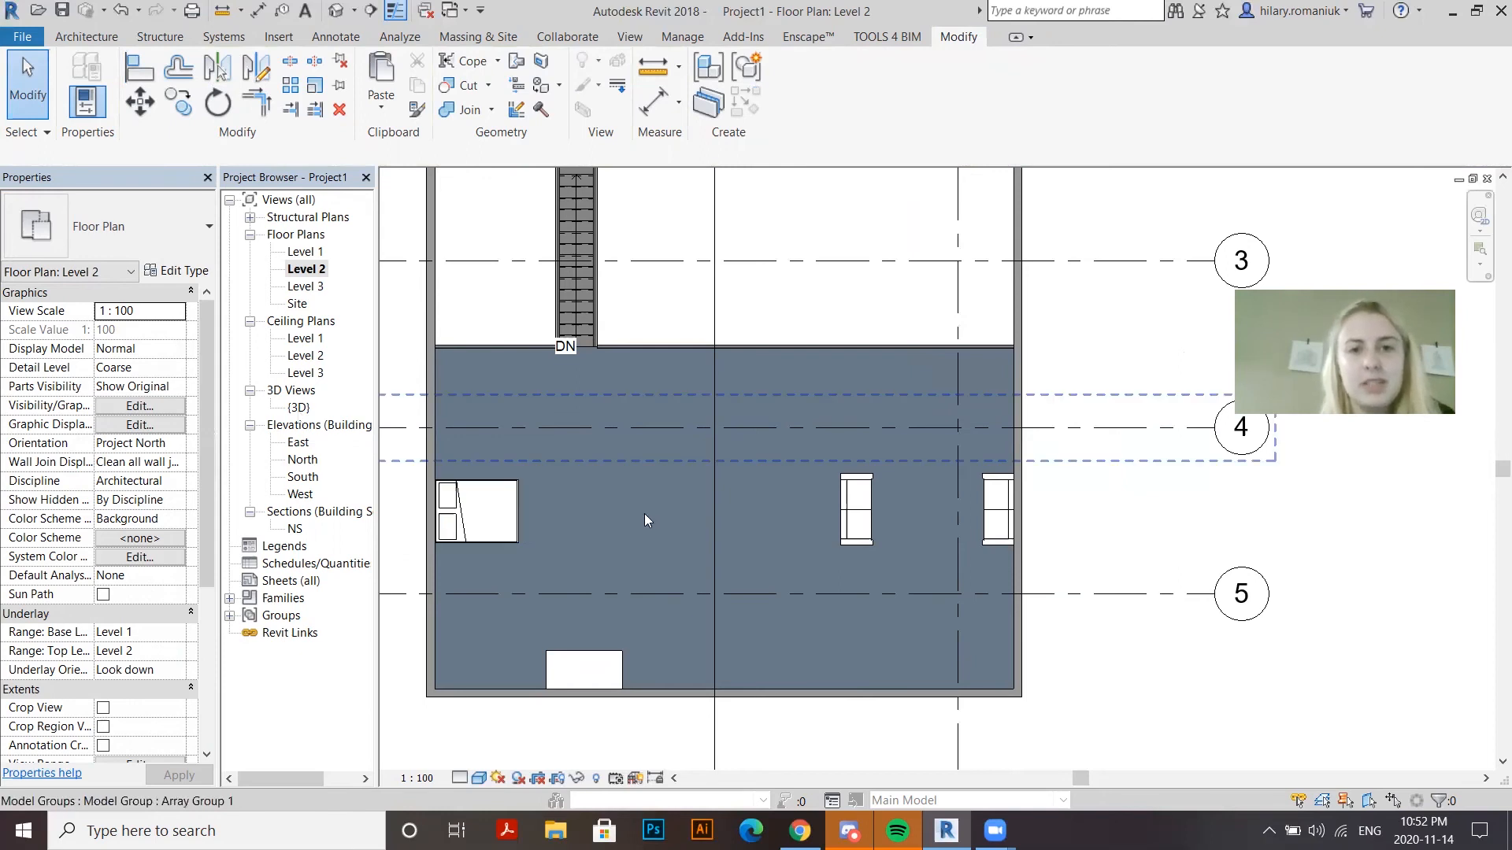
pyautogui.hotkey('ctrl', 'Tab')
pyautogui.scroll(-2, 669, 494)
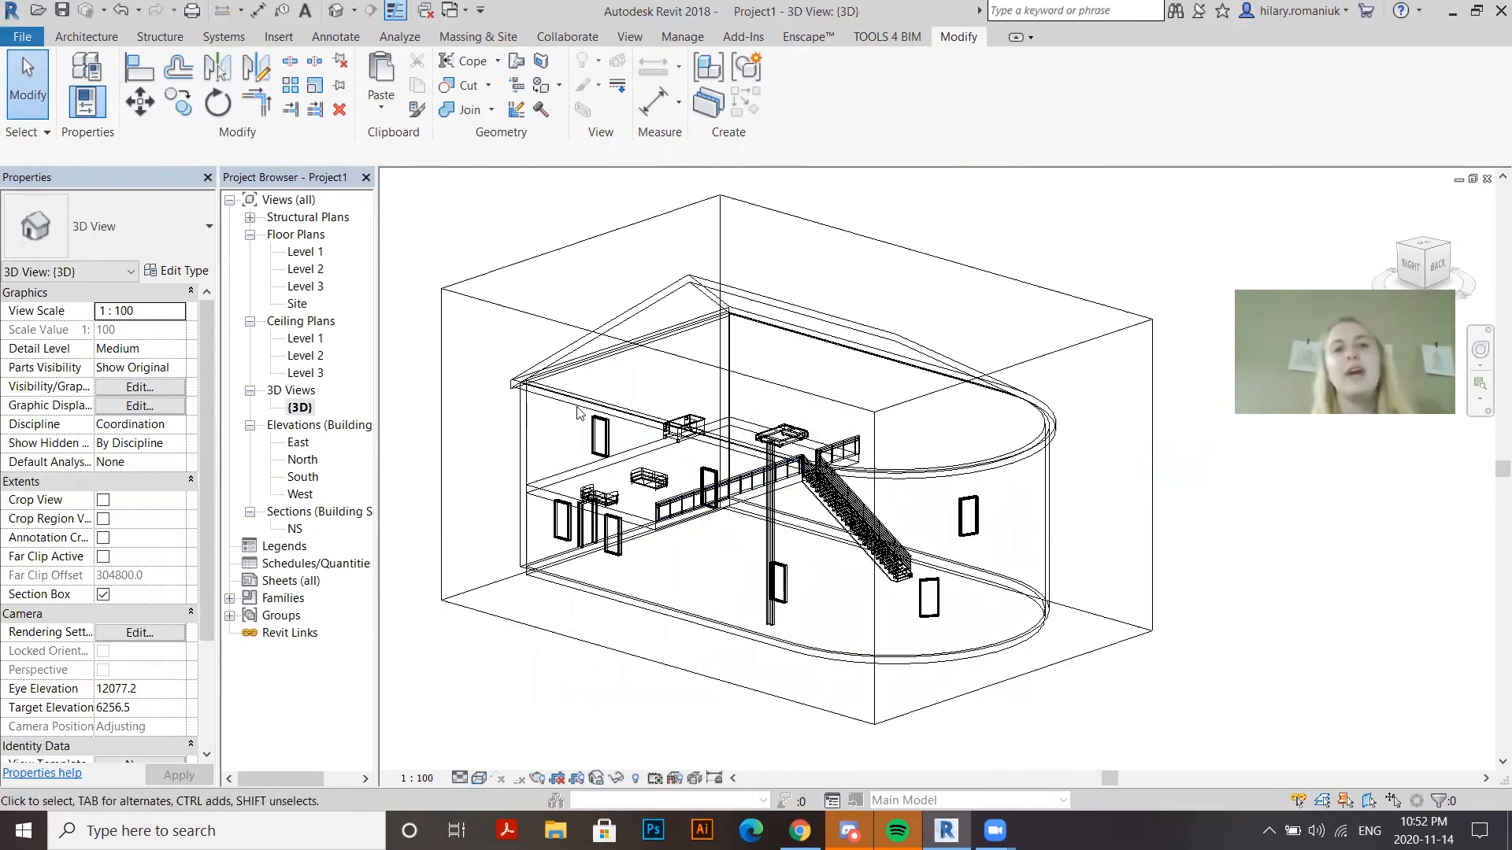
pyautogui.scroll(2, 488, 332)
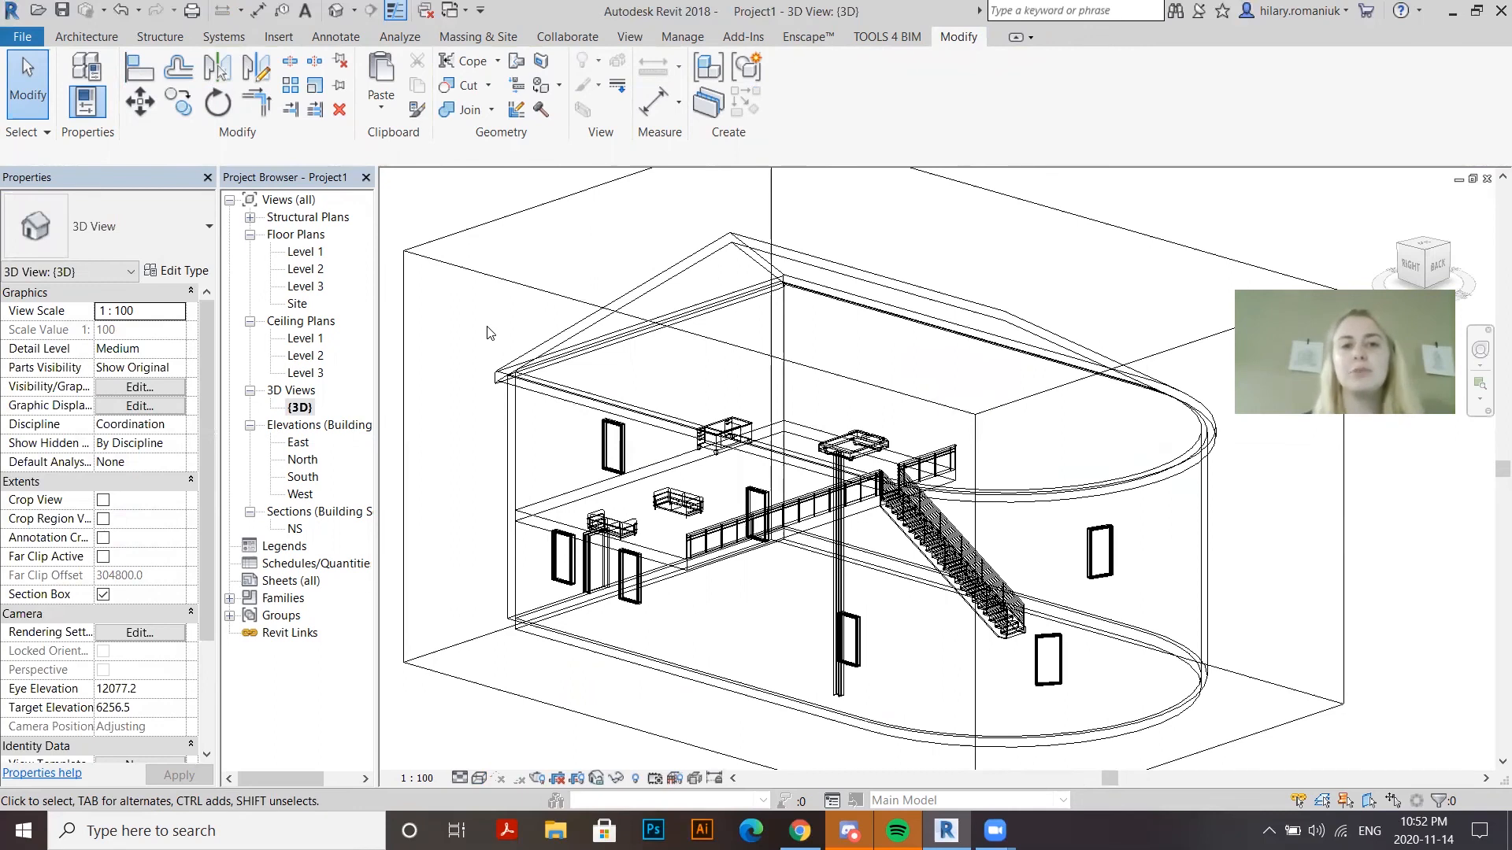
pyautogui.scroll(-1, 656, 237)
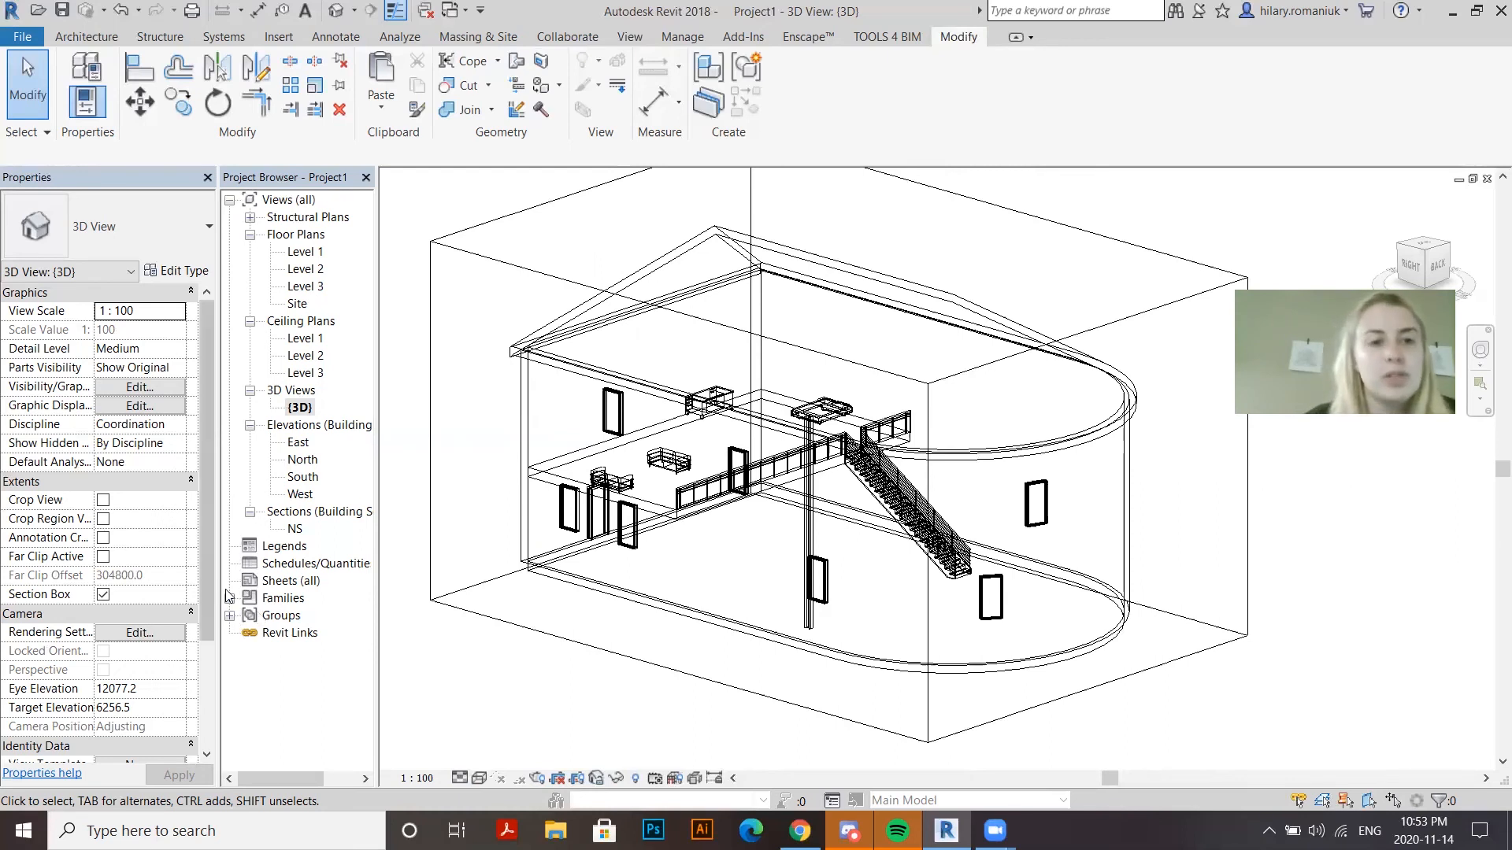
# Create a new drawing sheet with the A0 metric titleblock
pyautogui.rightClick(291, 589)
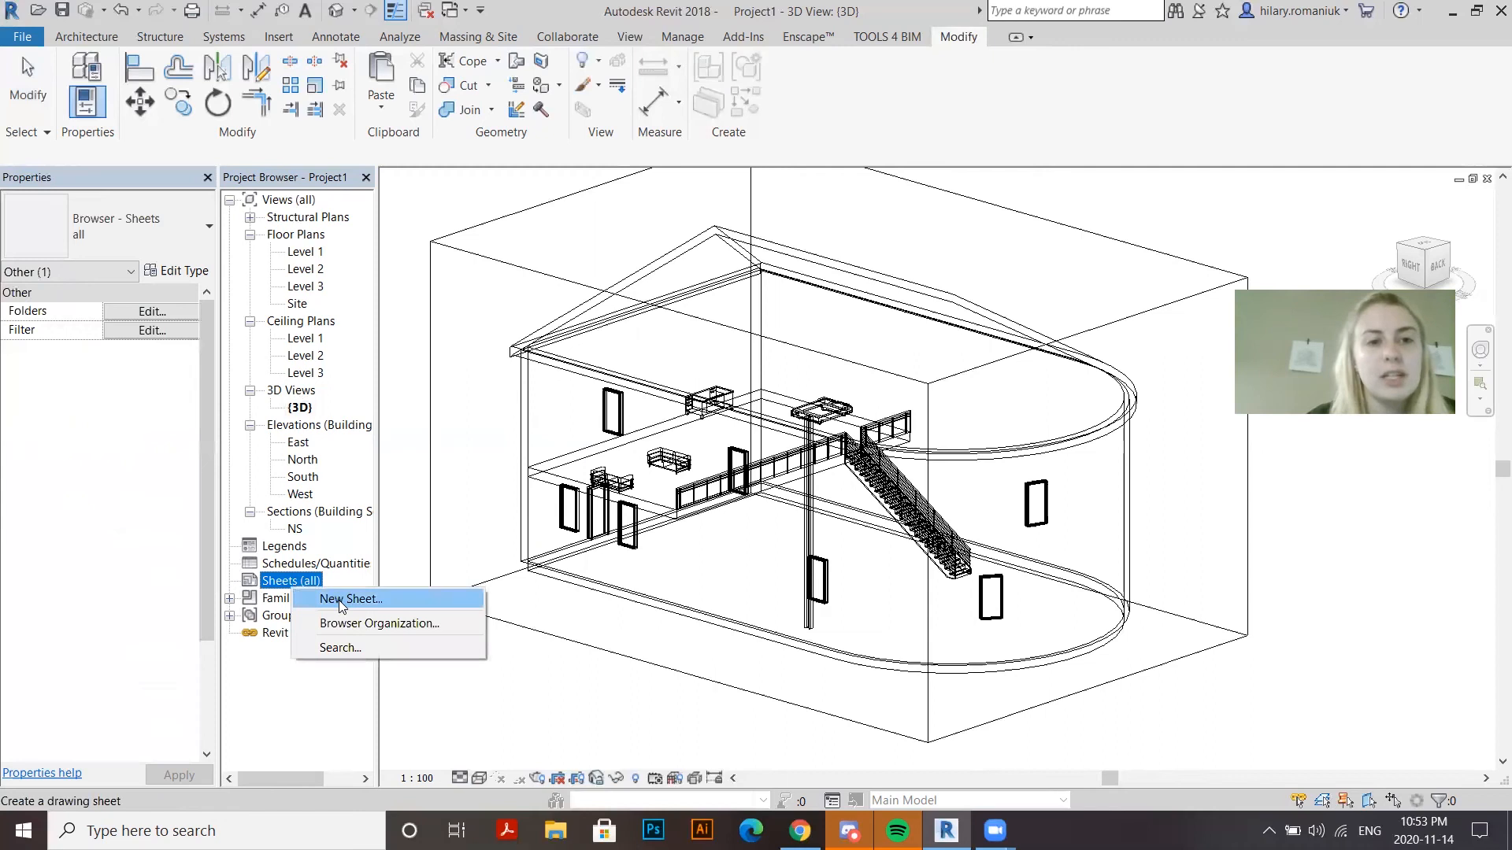
pyautogui.click(341, 600)
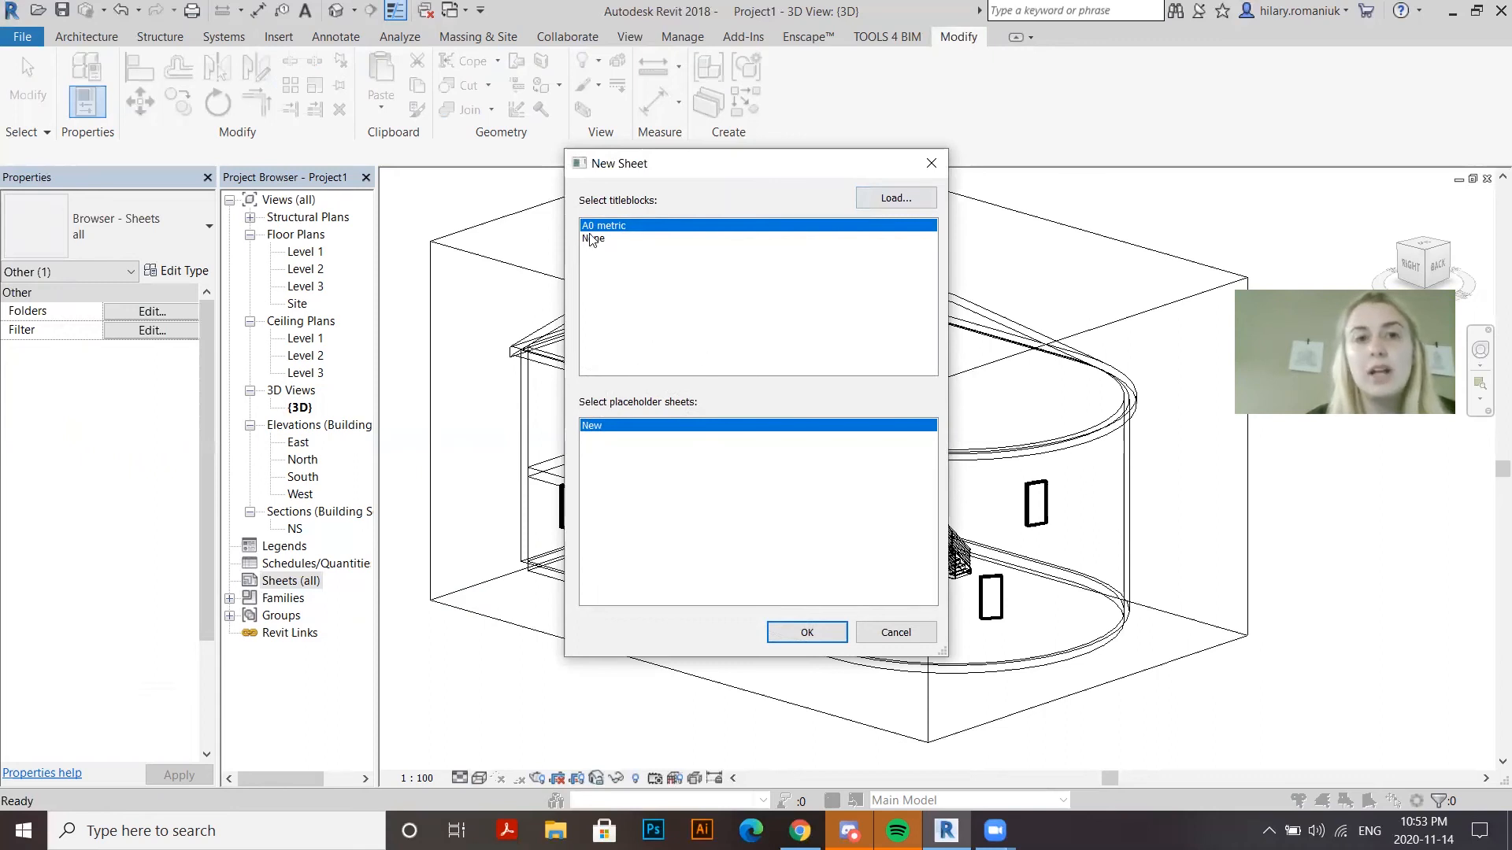
pyautogui.click(808, 633)
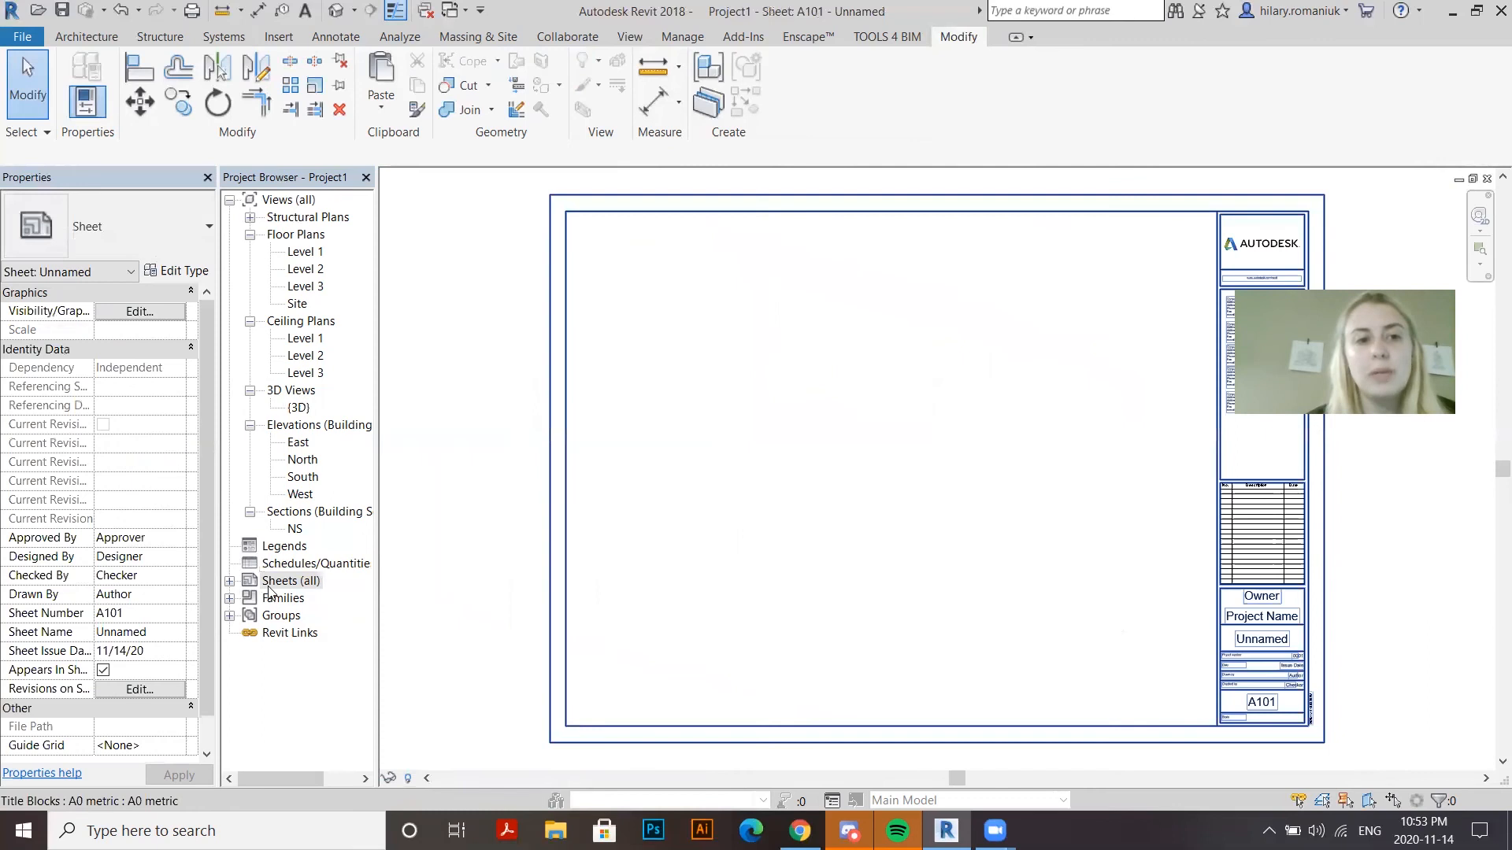
# Place the Level 1 floor plan view on sheet A101, slightly west of the sheet's centre
pyautogui.click(230, 582)
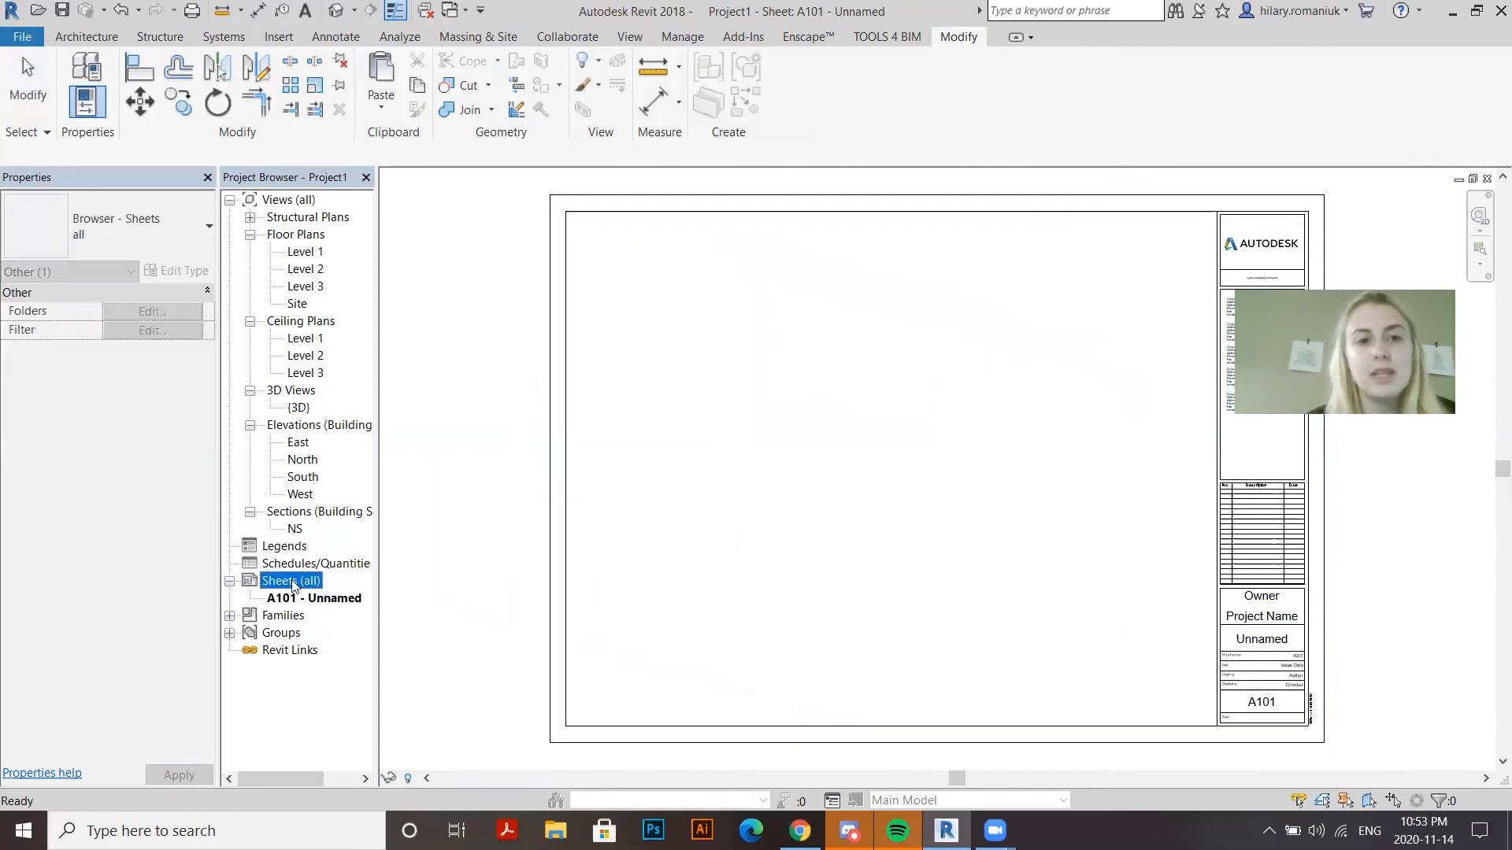
pyautogui.click(301, 253)
pyautogui.moveTo(302, 256); pyautogui.dragTo(774, 351)
pyautogui.click(800, 481)
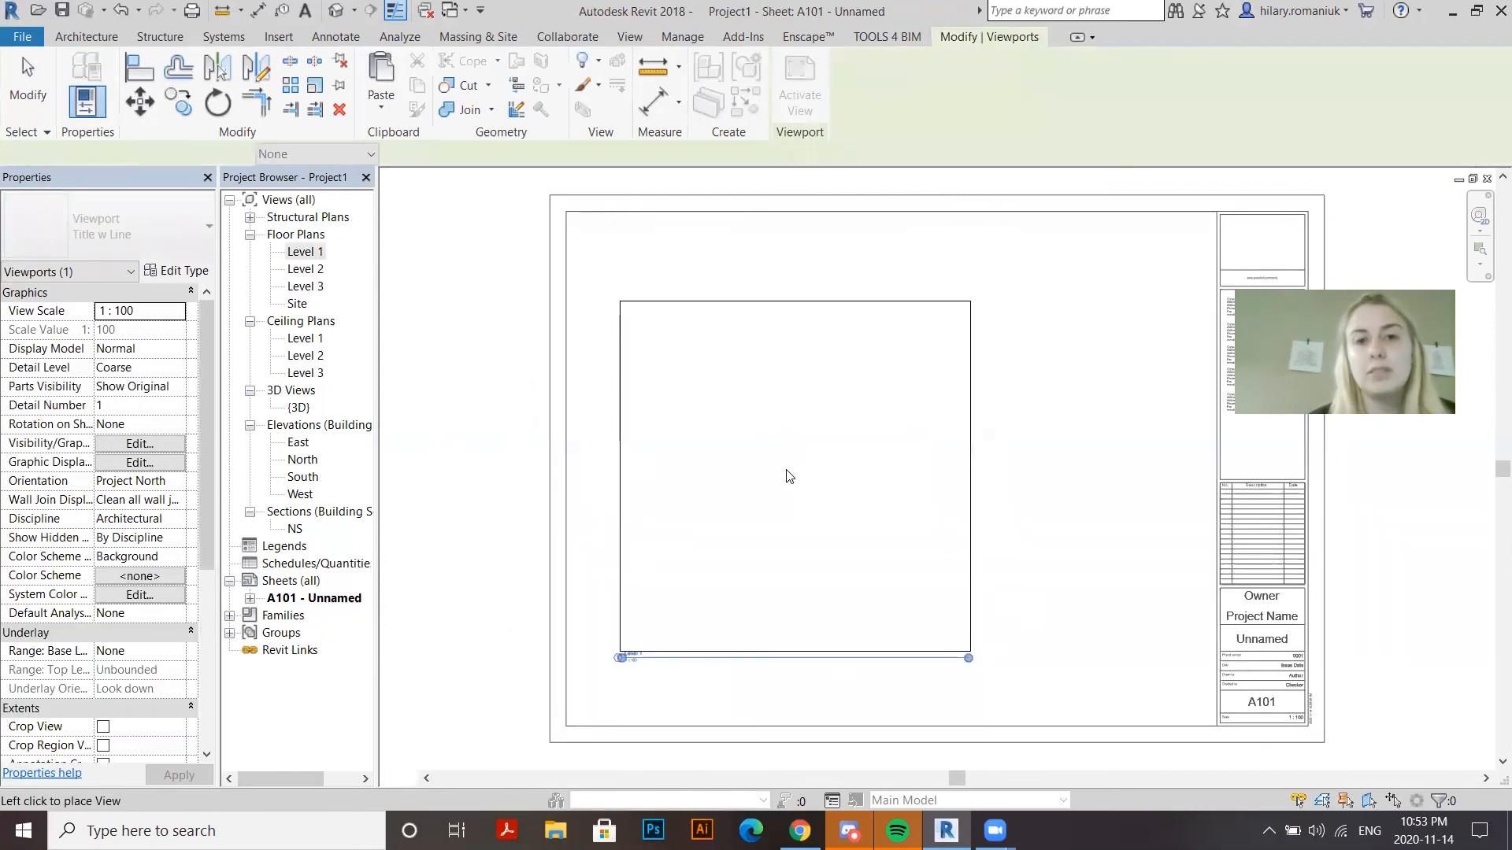
pyautogui.click(790, 477)
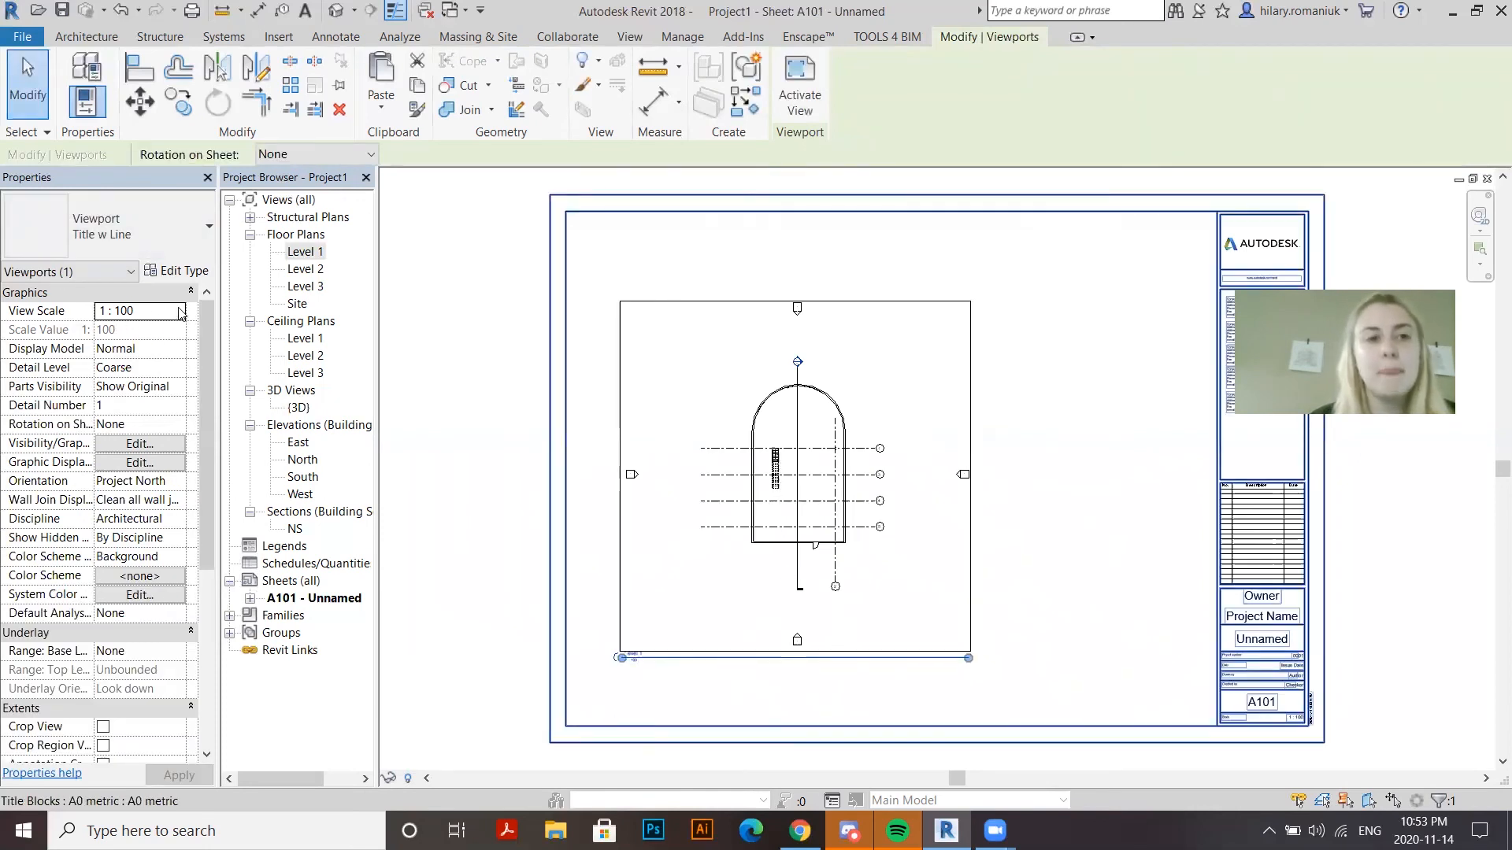
# Set the Level 1 viewport's view scale to 1 : 50 and reposition the enlarged plan on the sheet
pyautogui.click(180, 313)
pyautogui.click(150, 344)
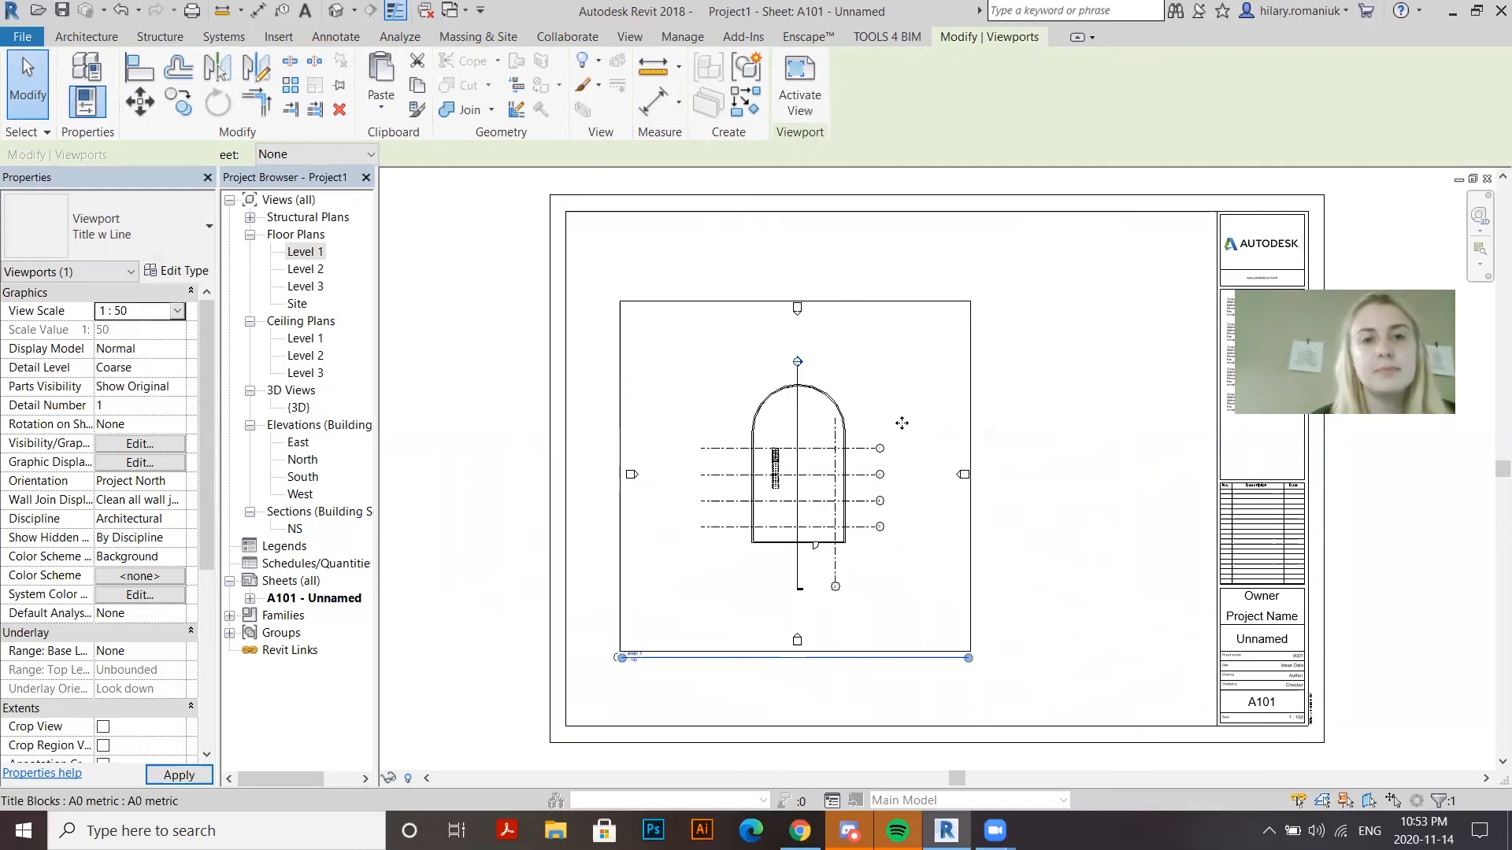
pyautogui.moveTo(946, 408); pyautogui.dragTo(868, 516)
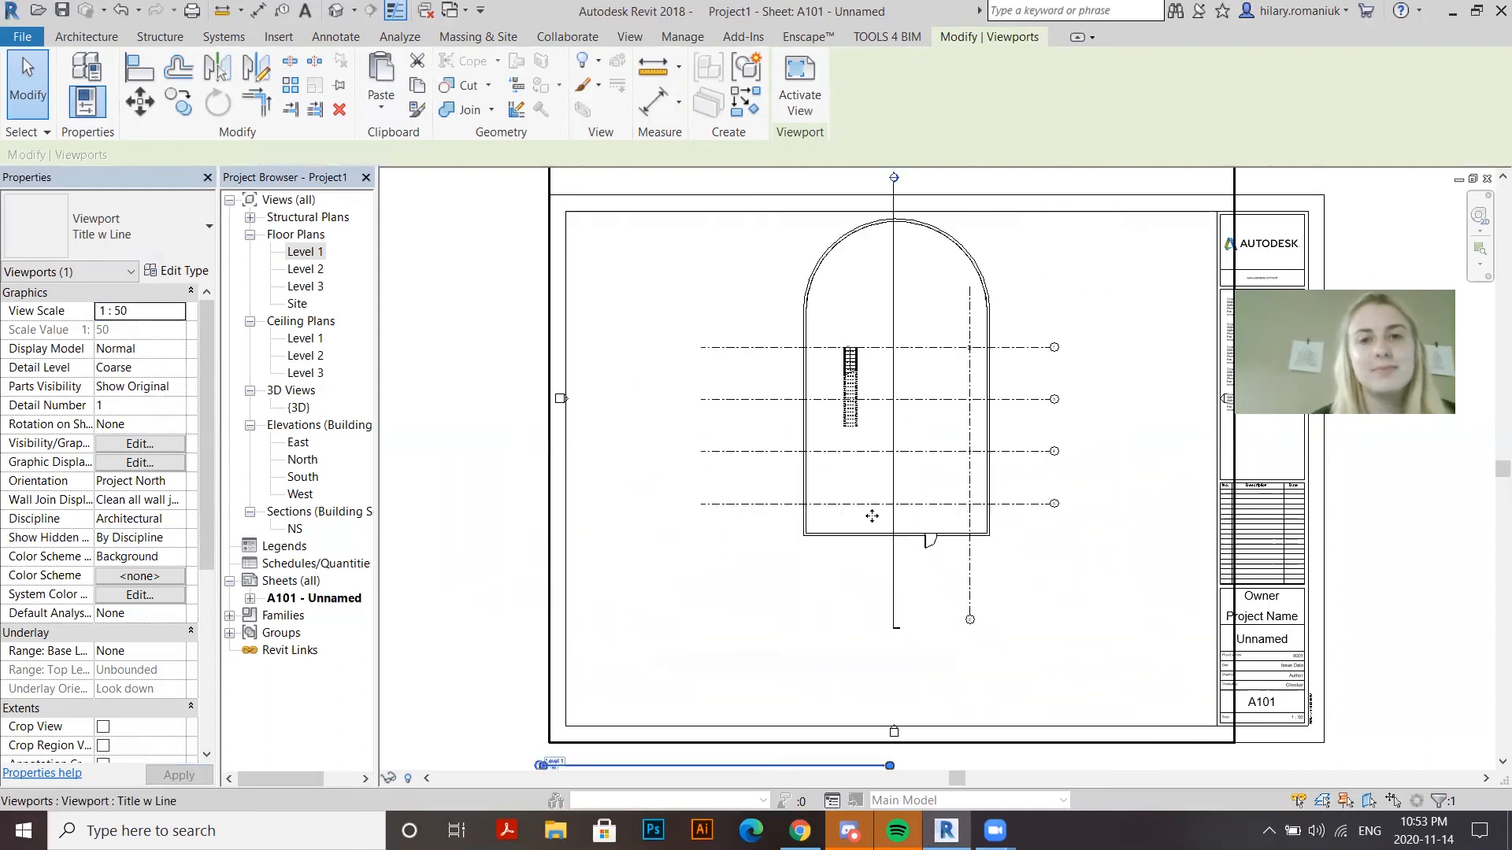
# Enable Crop View, Crop Region Visible and Annotation Crop for the Level 1 viewport
pyautogui.scroll(-3, 819, 441)
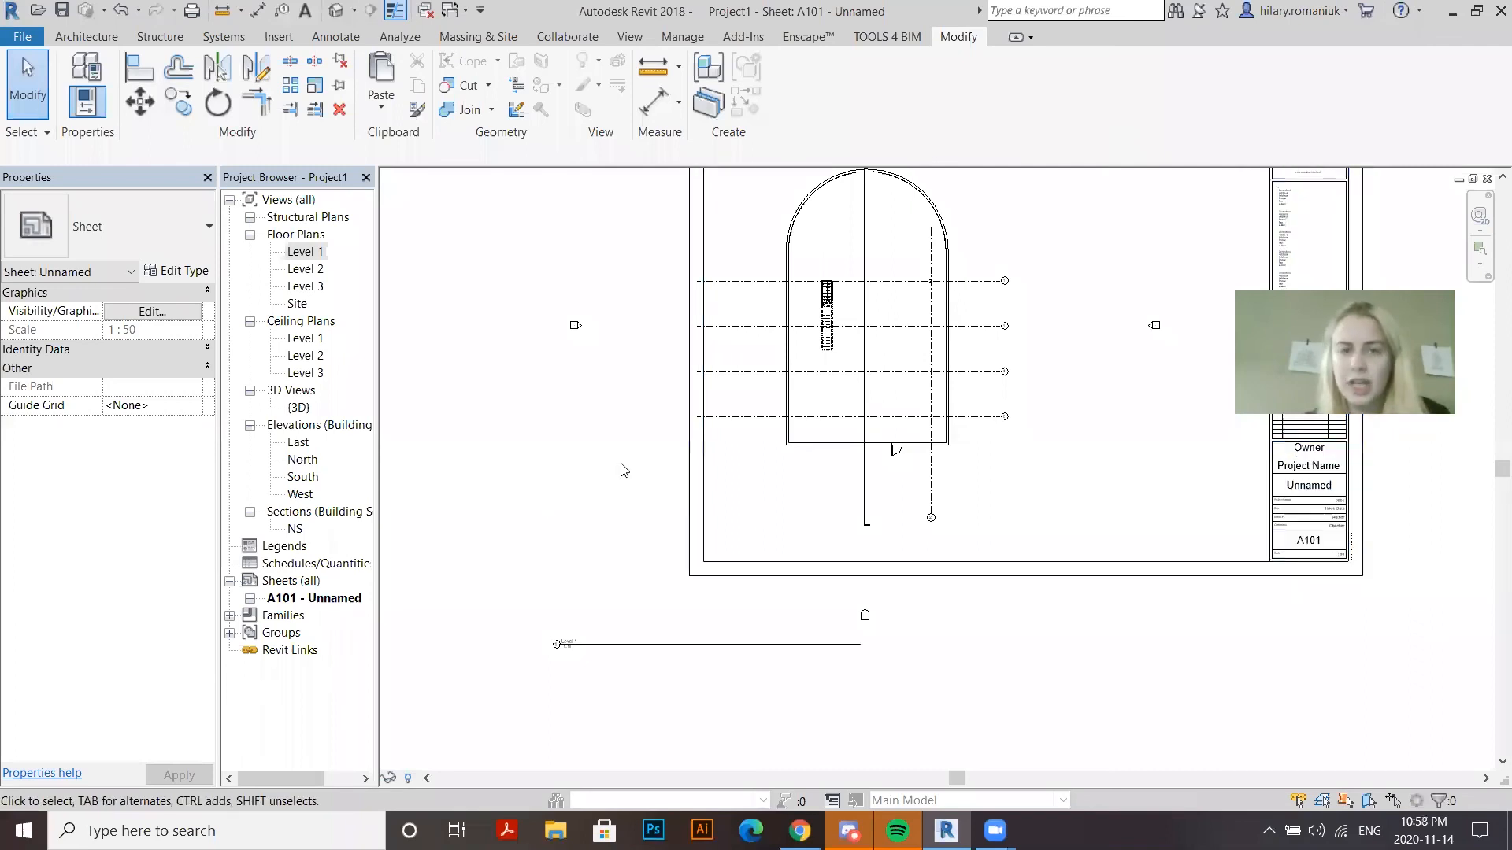
pyautogui.scroll(-2, 818, 301)
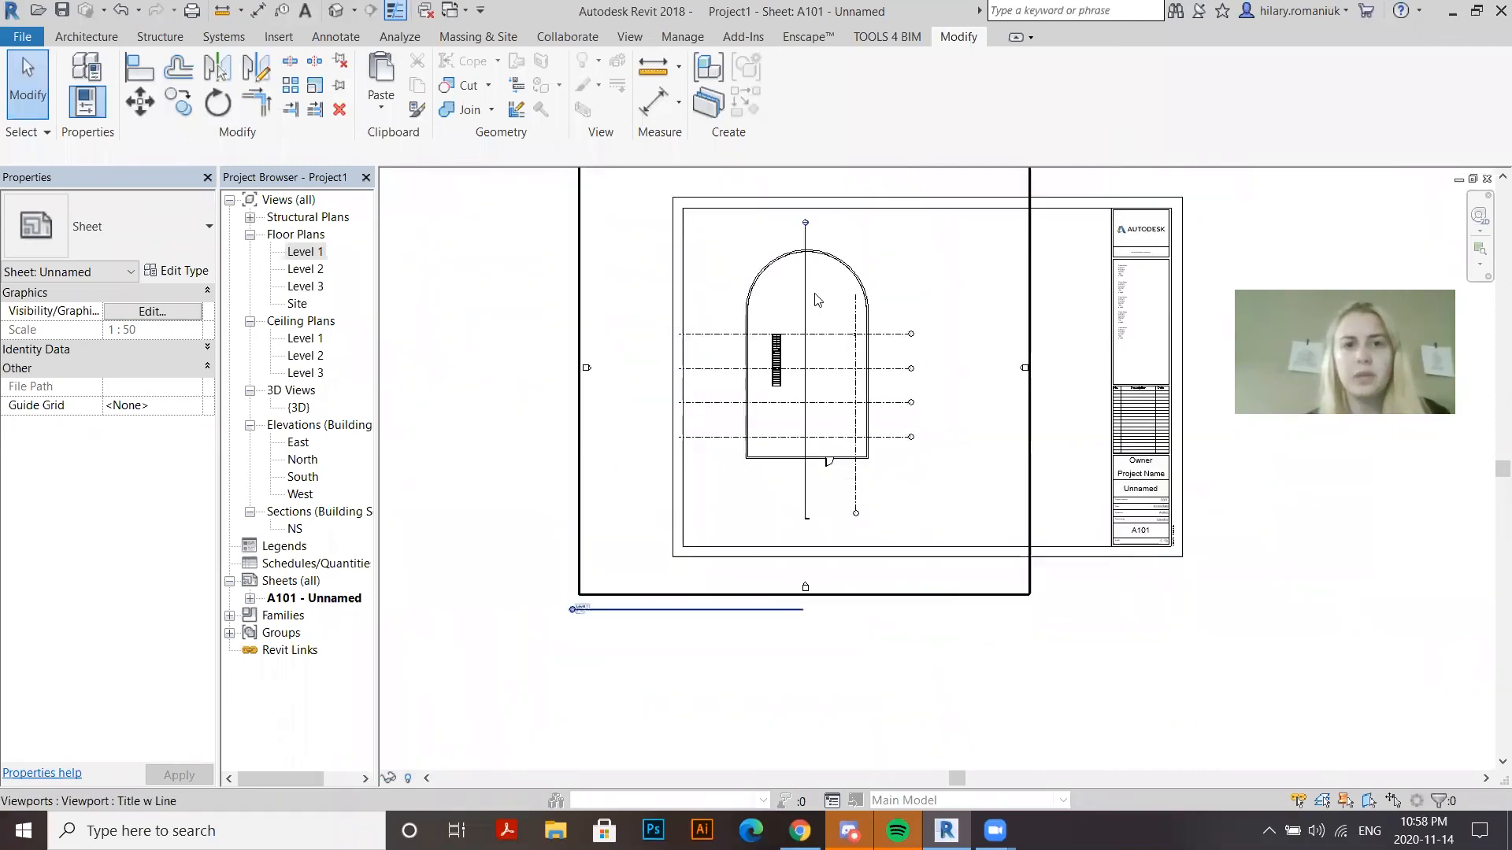
pyautogui.click(693, 339)
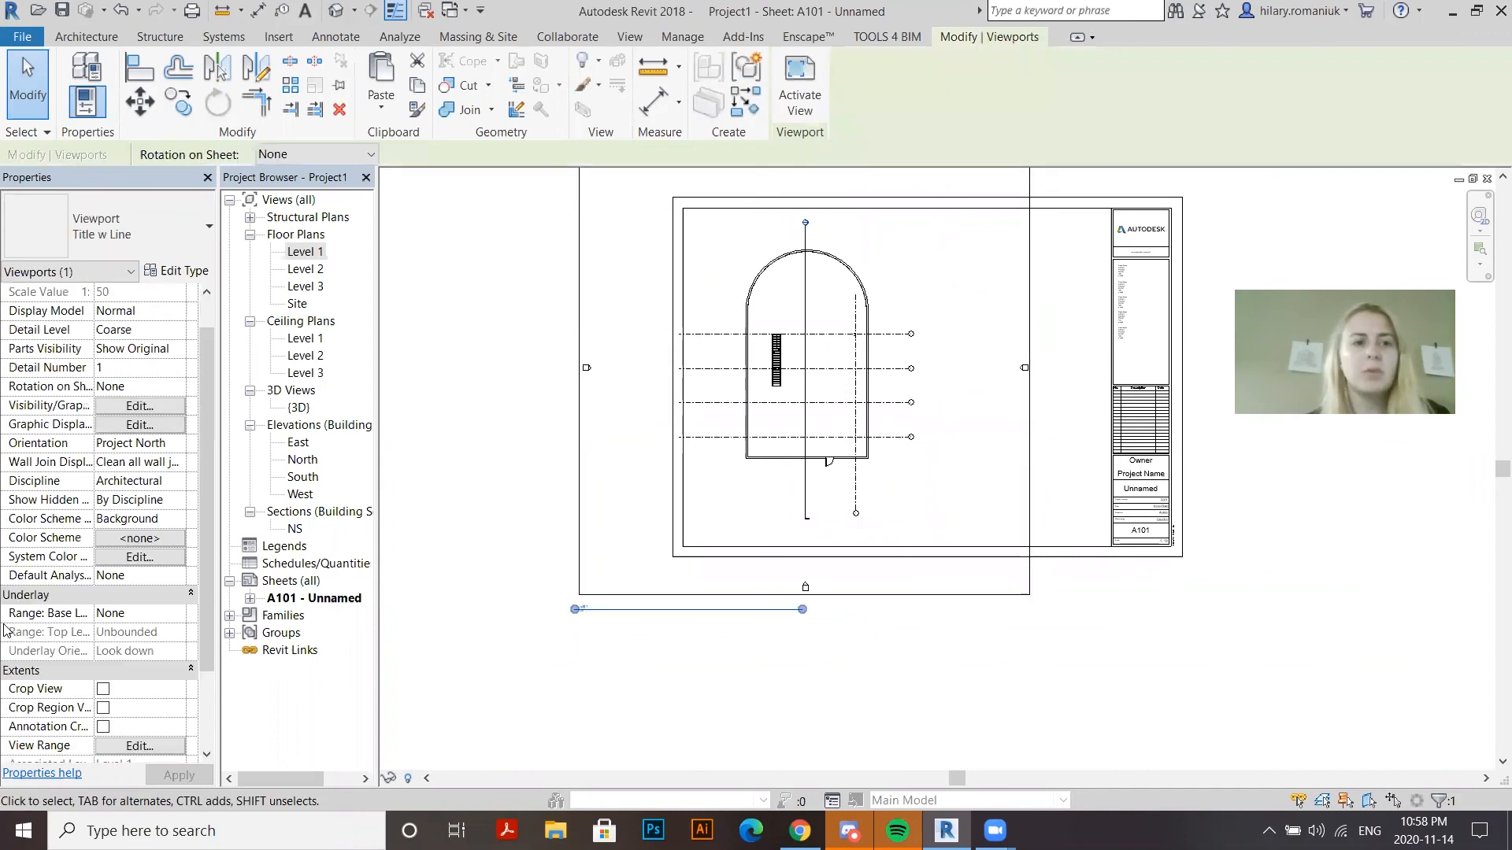
pyautogui.scroll(-1, 102, 676)
pyautogui.click(103, 671)
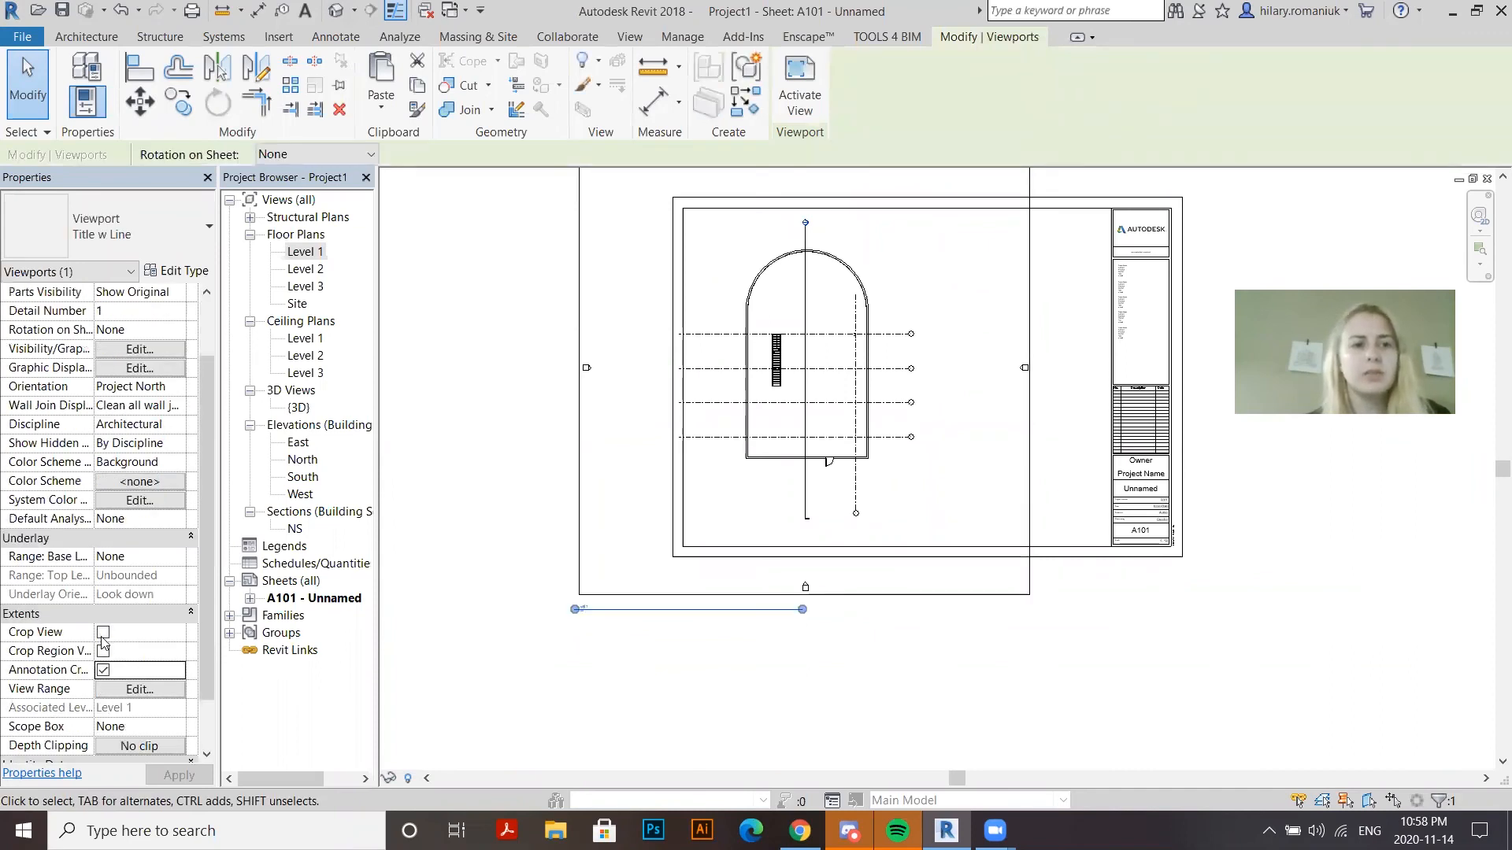
pyautogui.click(103, 633)
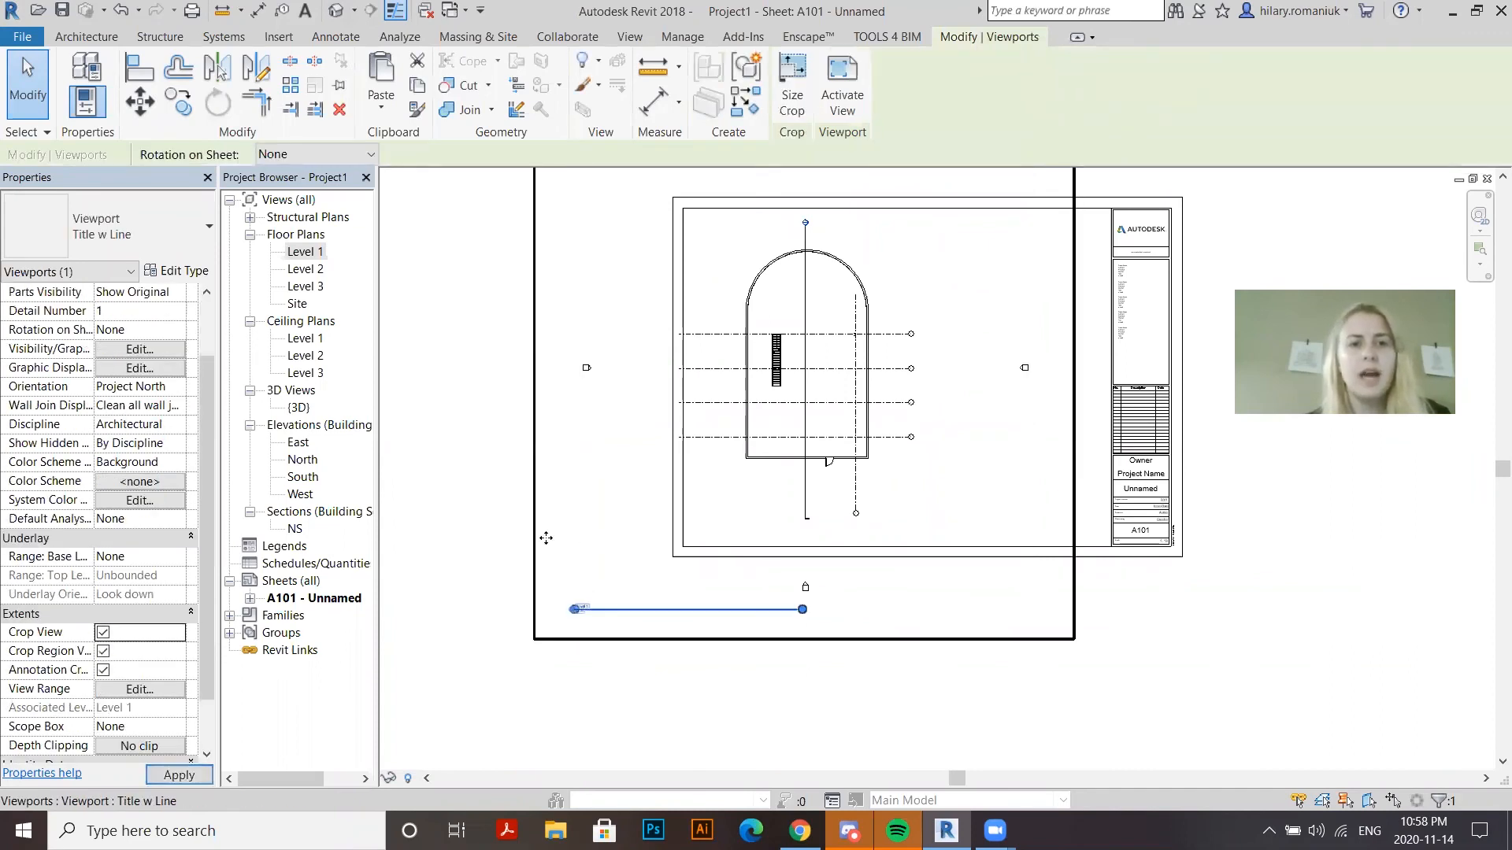
# Activate the Level 1 view on the sheet and pull the crop region's west and east edges in close to the building
pyautogui.doubleClick(533, 542)
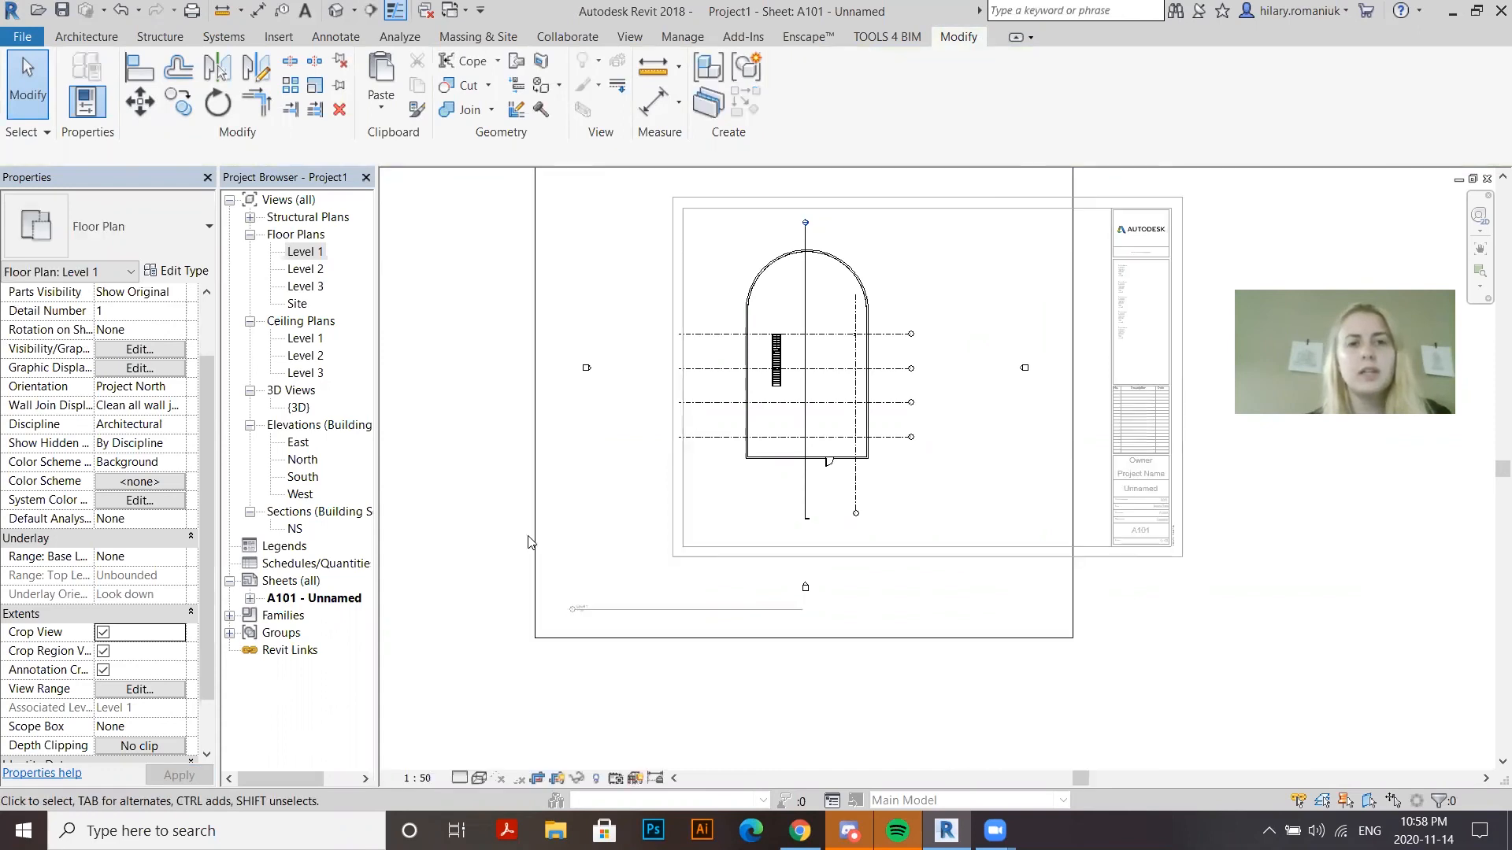
pyautogui.click(535, 536)
pyautogui.scroll(-2, 533, 456)
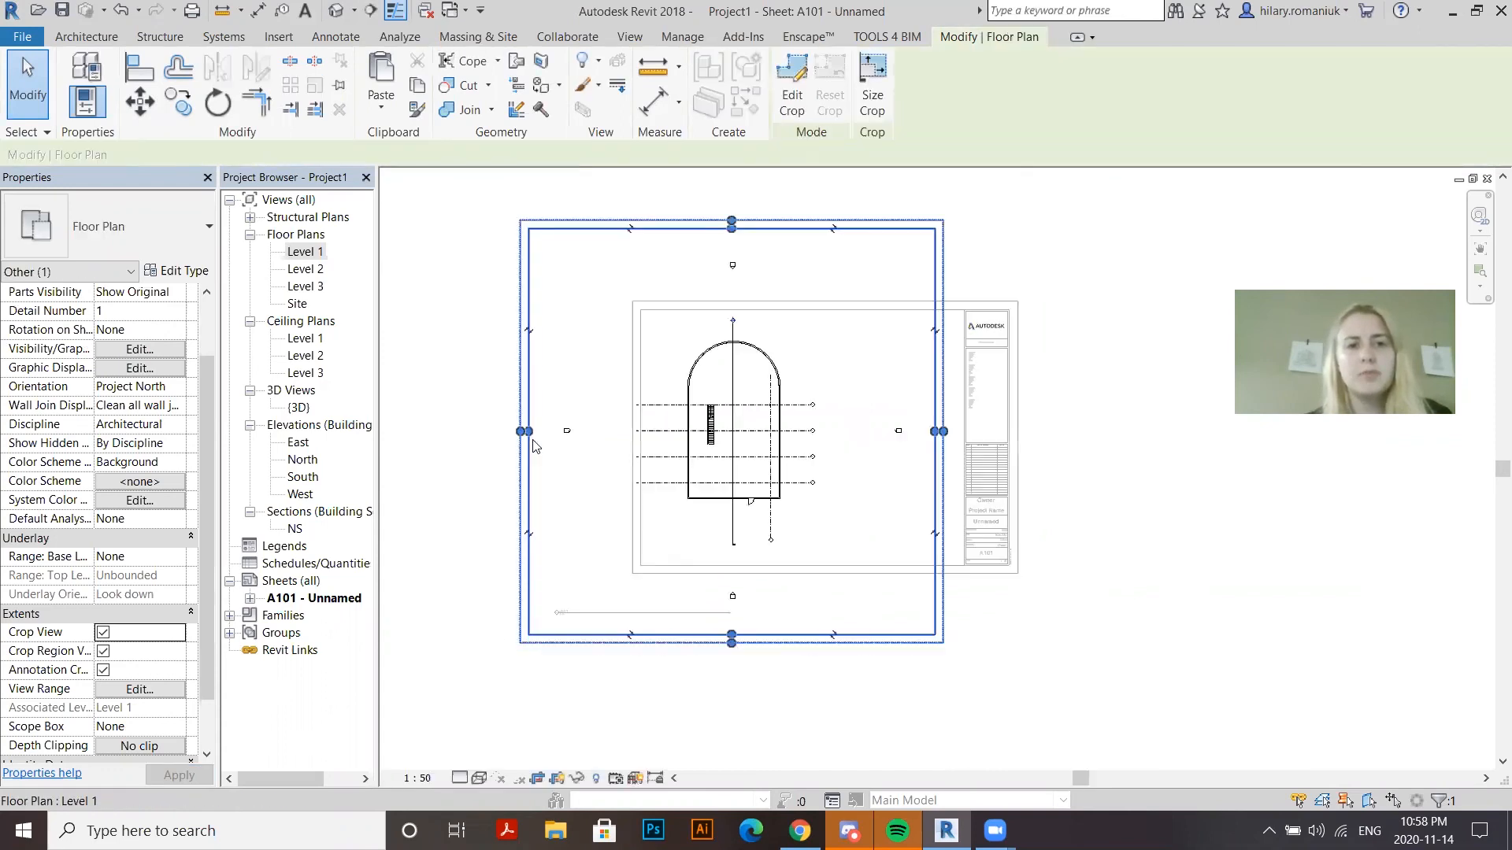
pyautogui.moveTo(560, 430); pyautogui.dragTo(658, 431)
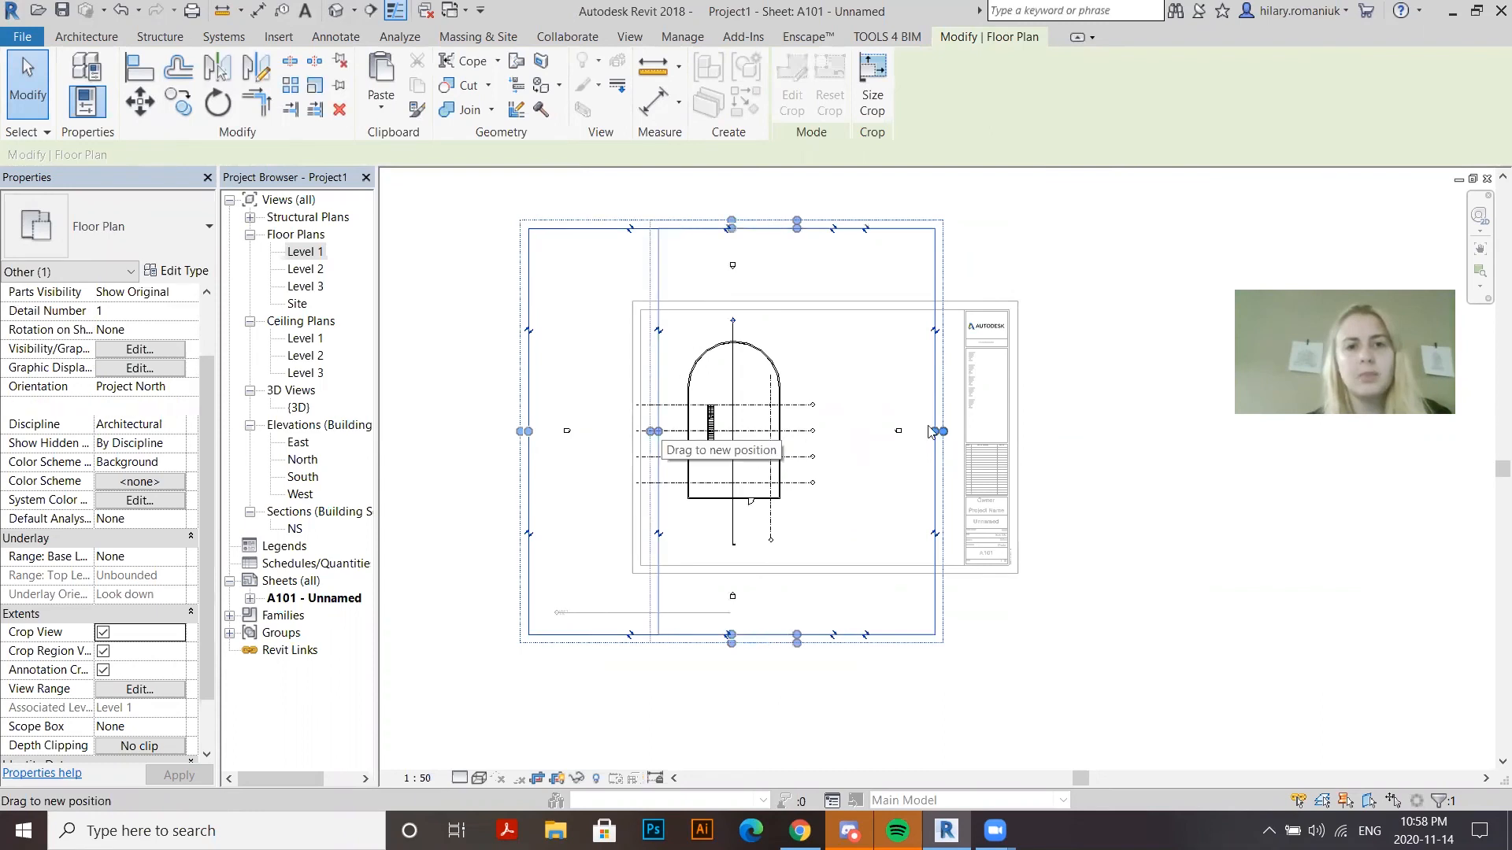
pyautogui.moveTo(802, 437); pyautogui.dragTo(793, 436)
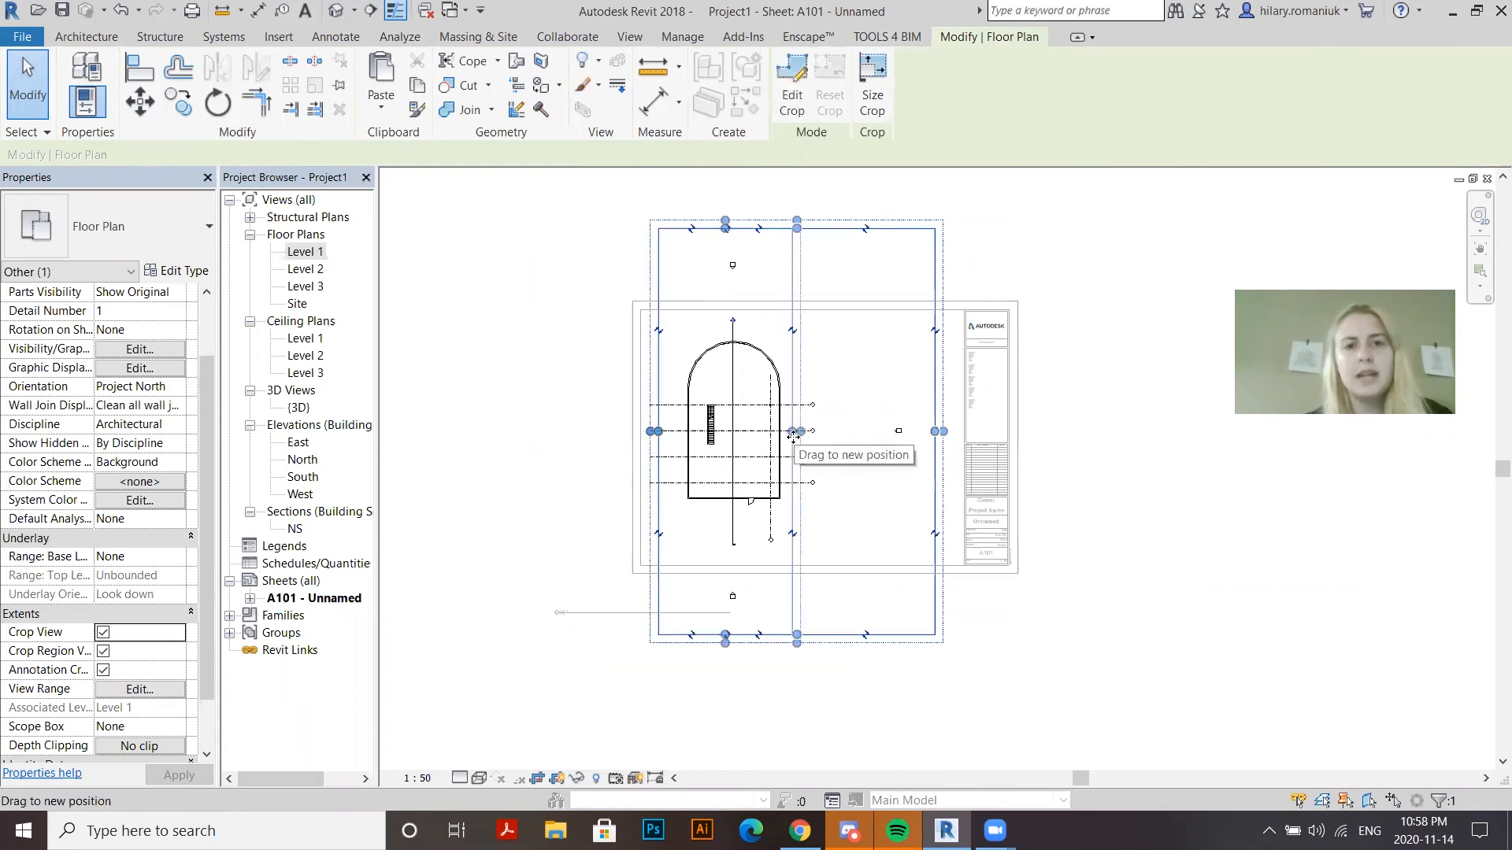
pyautogui.scroll(3, 791, 433)
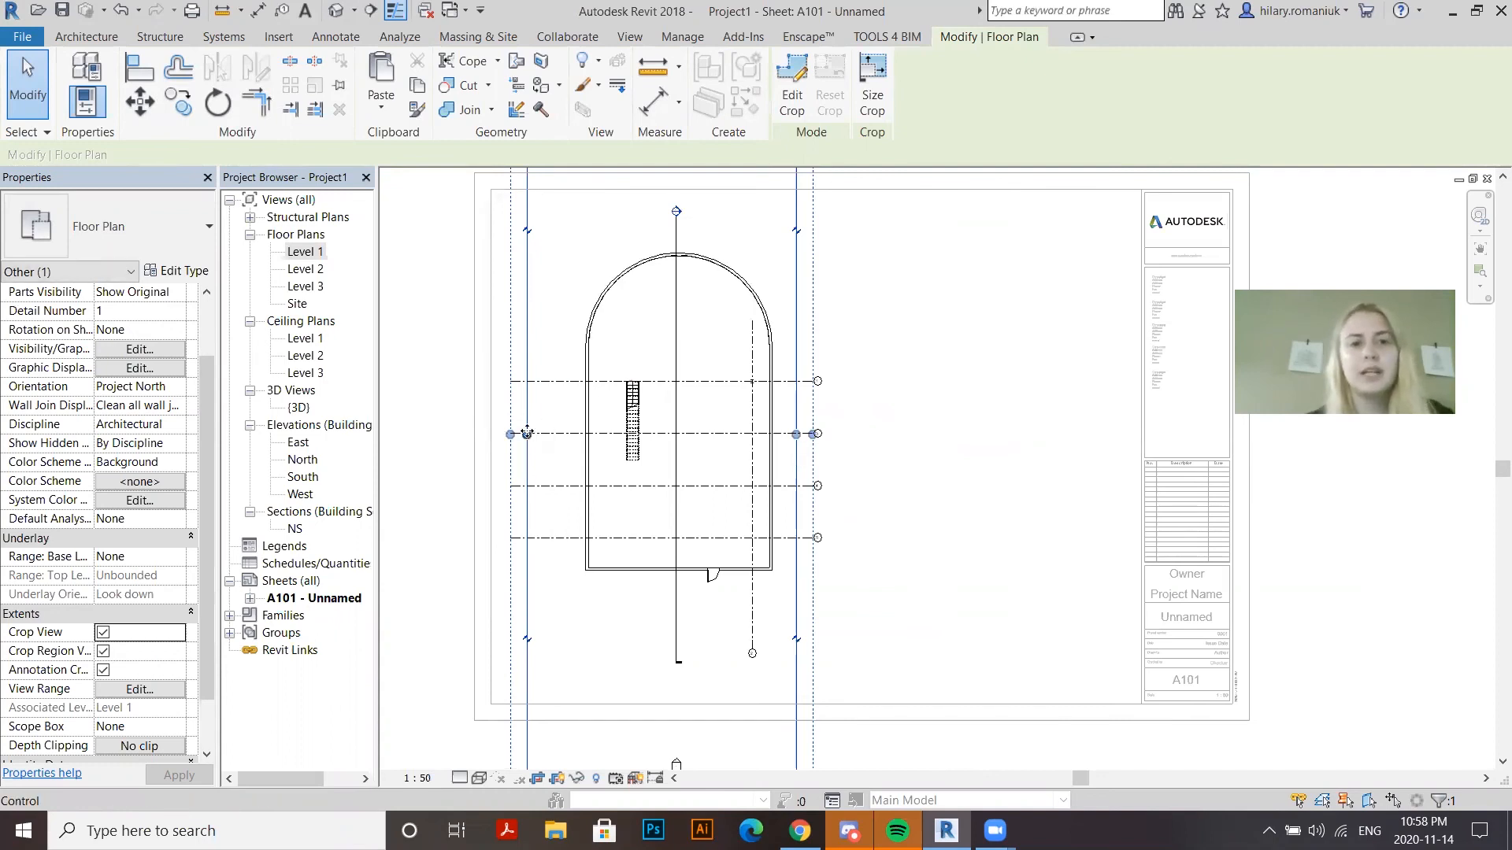
pyautogui.moveTo(546, 434); pyautogui.dragTo(566, 439)
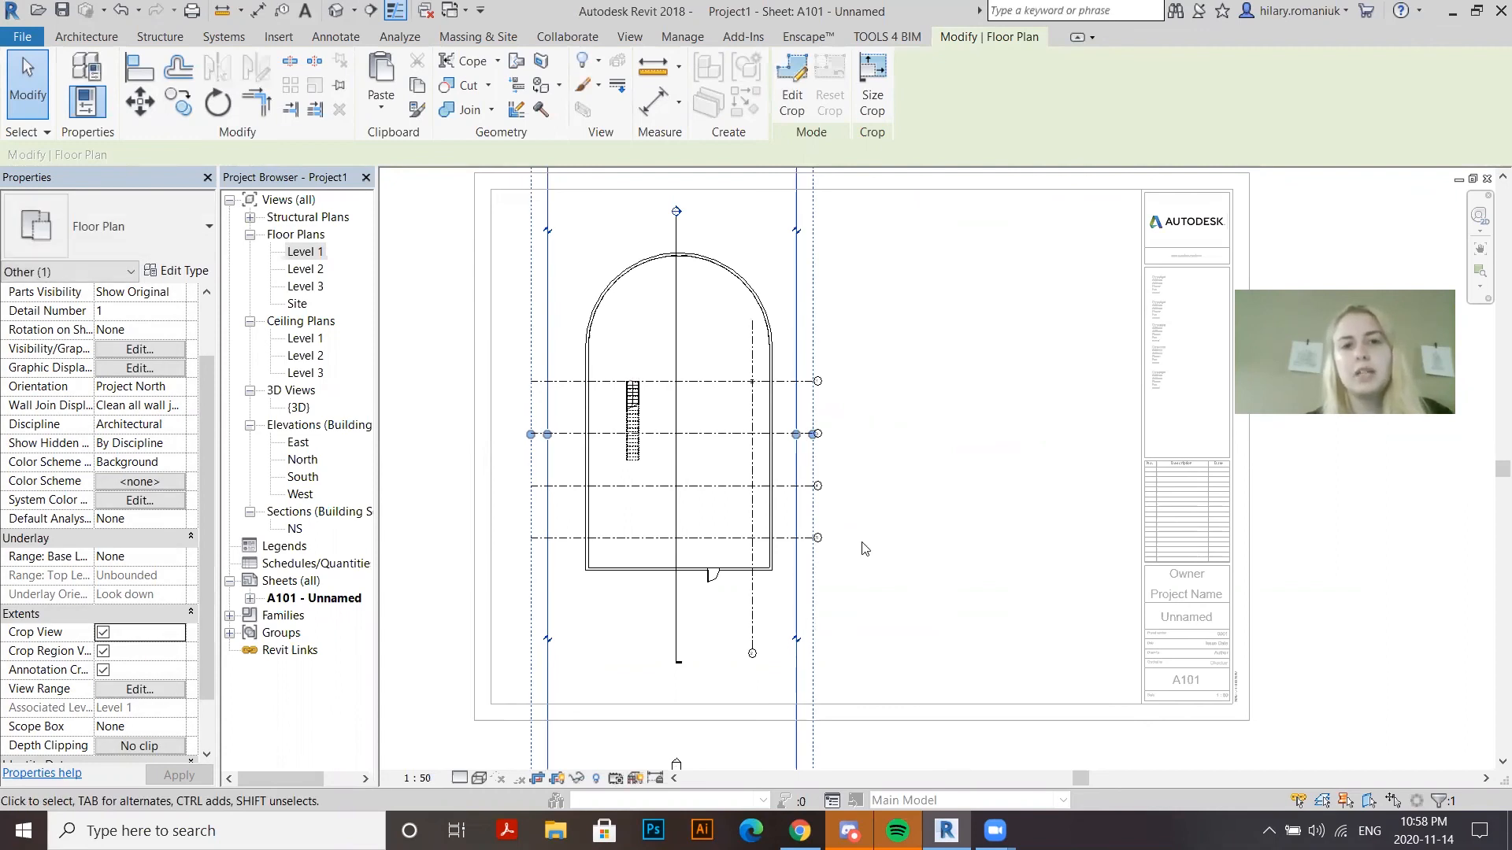
# Pull the crop region's south and north edges in close to the Level 1 building and deactivate the view
pyautogui.scroll(-2, 665, 643)
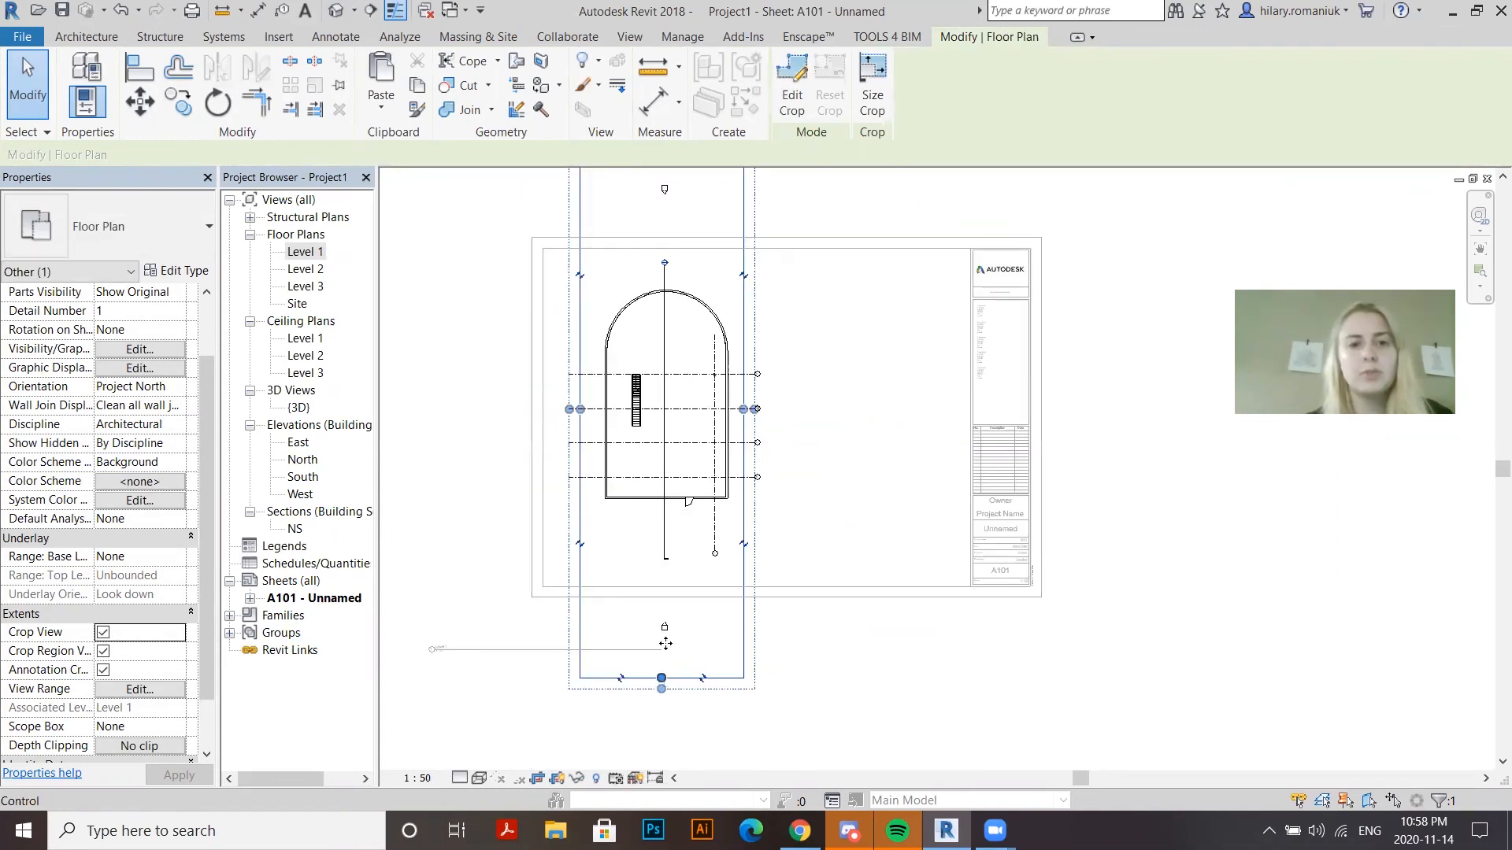
pyautogui.moveTo(671, 520); pyautogui.dragTo(672, 514)
pyautogui.scroll(-1, 660, 588)
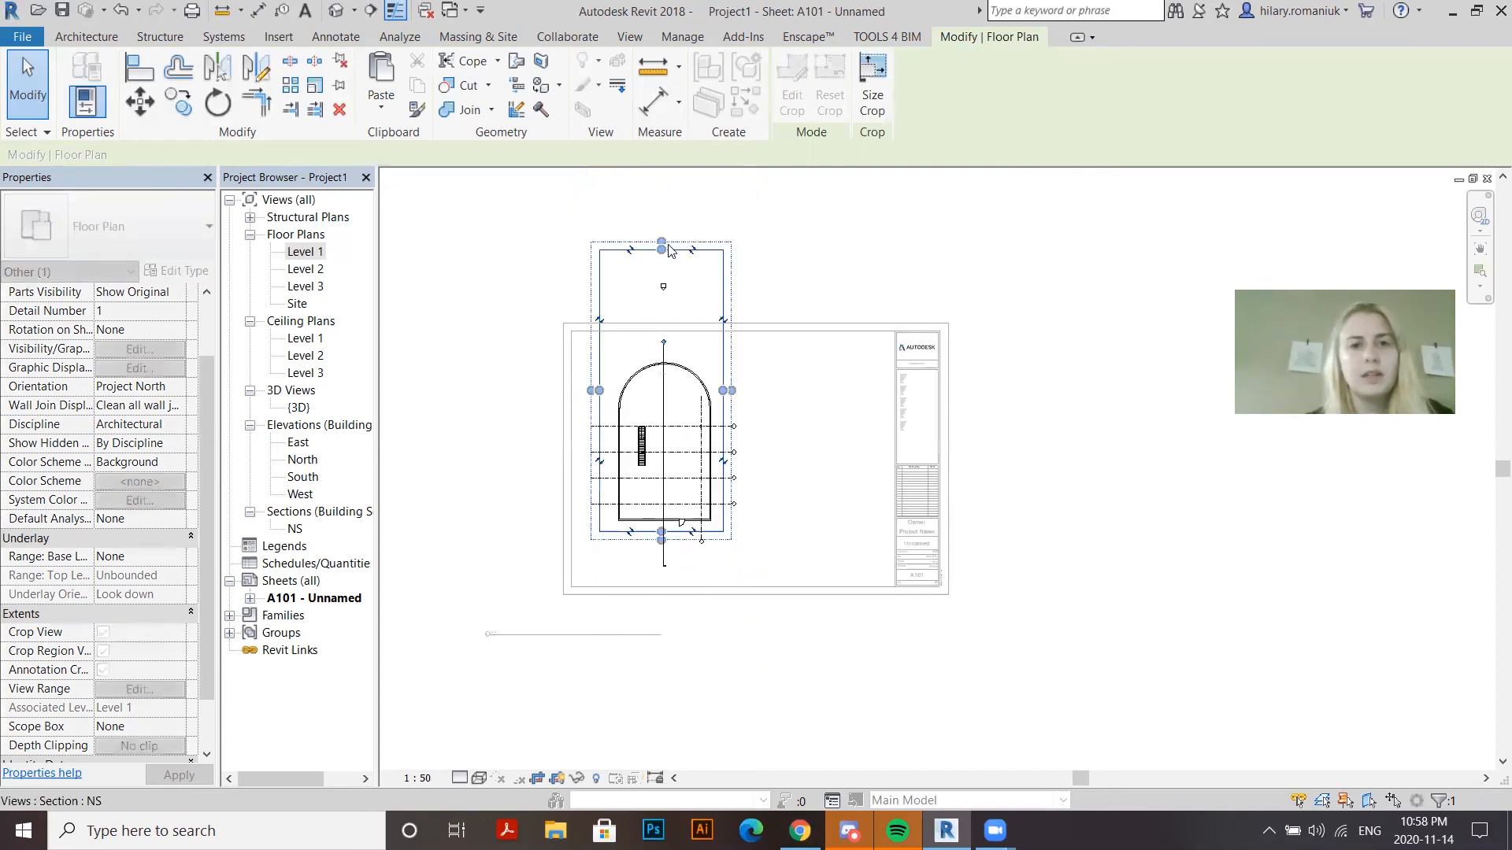
pyautogui.moveTo(667, 252); pyautogui.dragTo(667, 346)
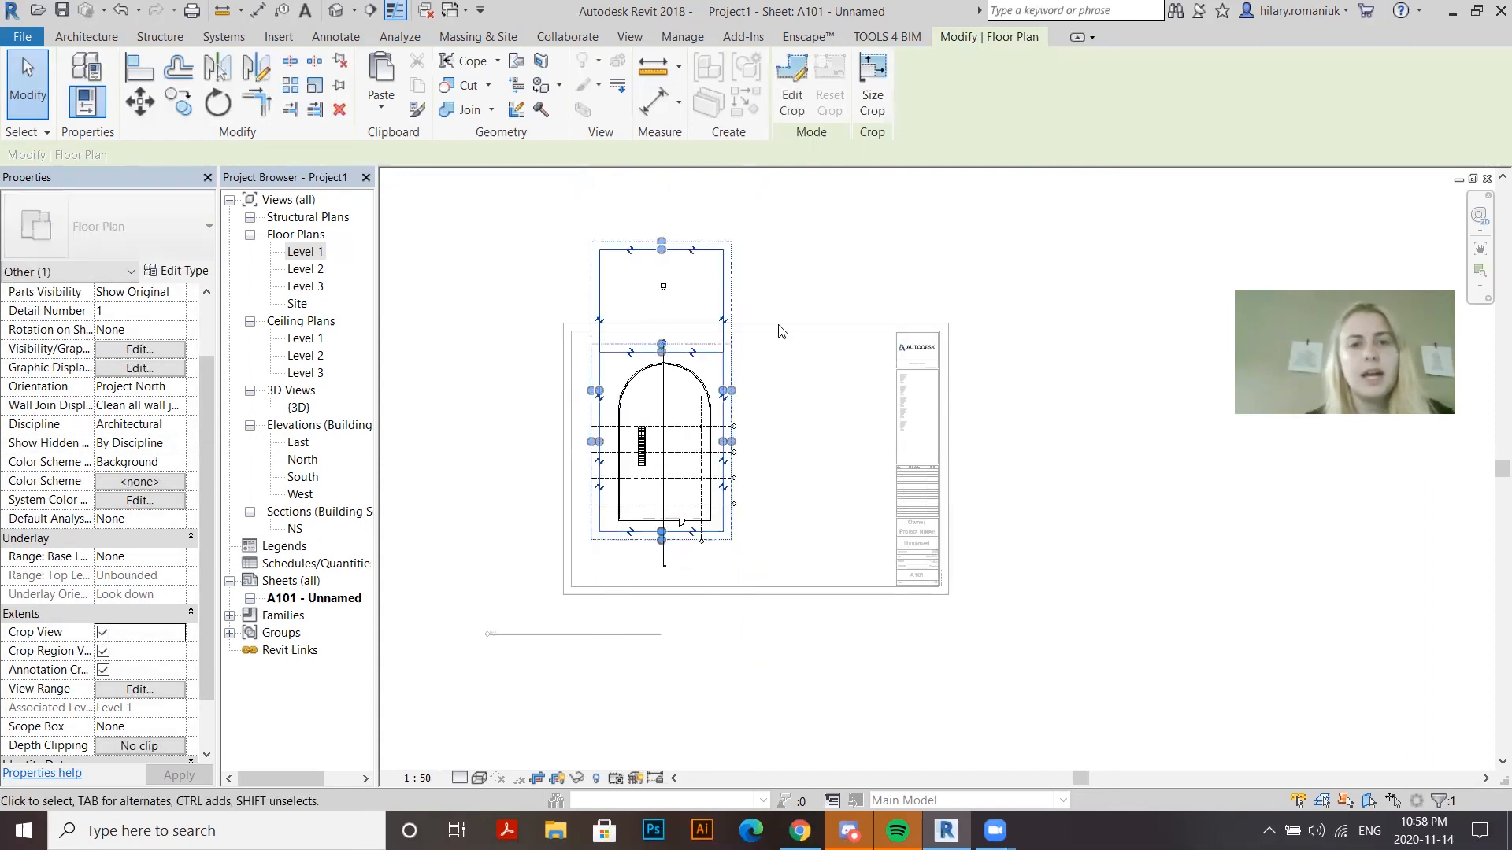
pyautogui.click(815, 270)
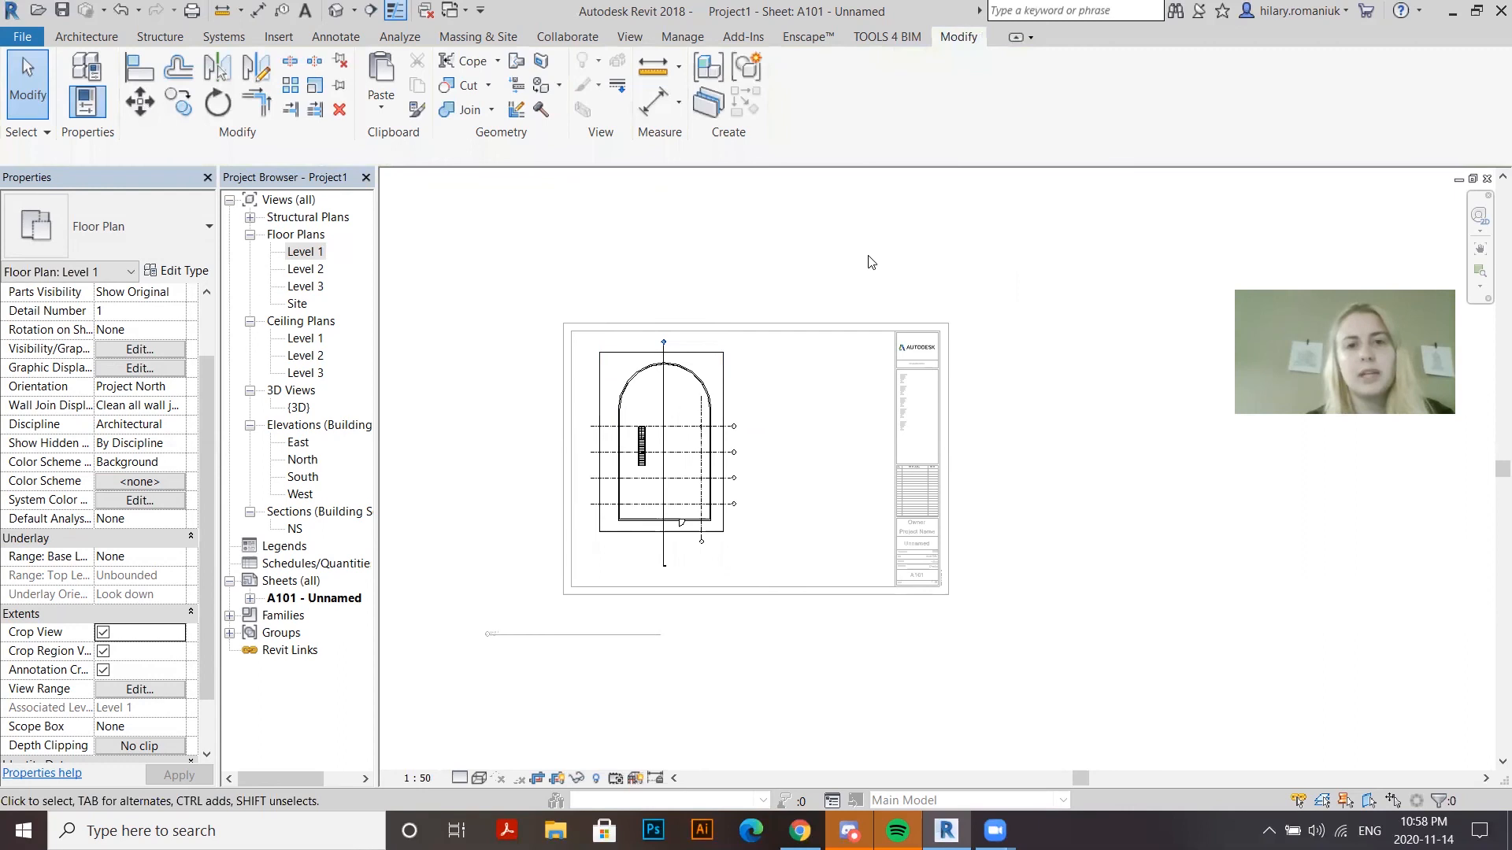
pyautogui.doubleClick(567, 407)
# Hide the crop region boundary of the Level 1 viewport while keeping the view cropped
pyautogui.scroll(2, 565, 404)
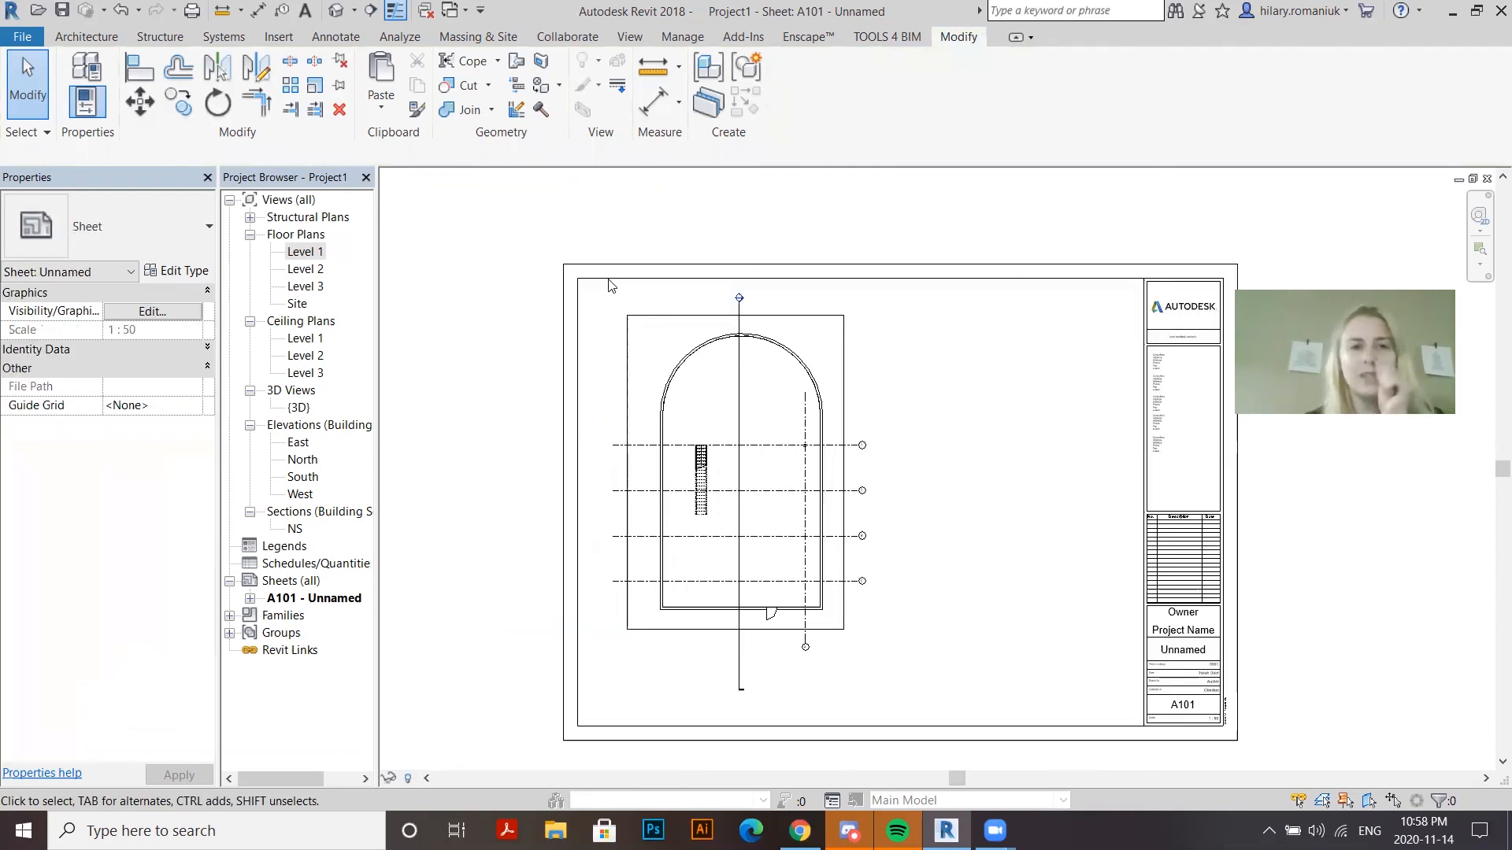
pyautogui.click(847, 636)
pyautogui.scroll(-1, 128, 684)
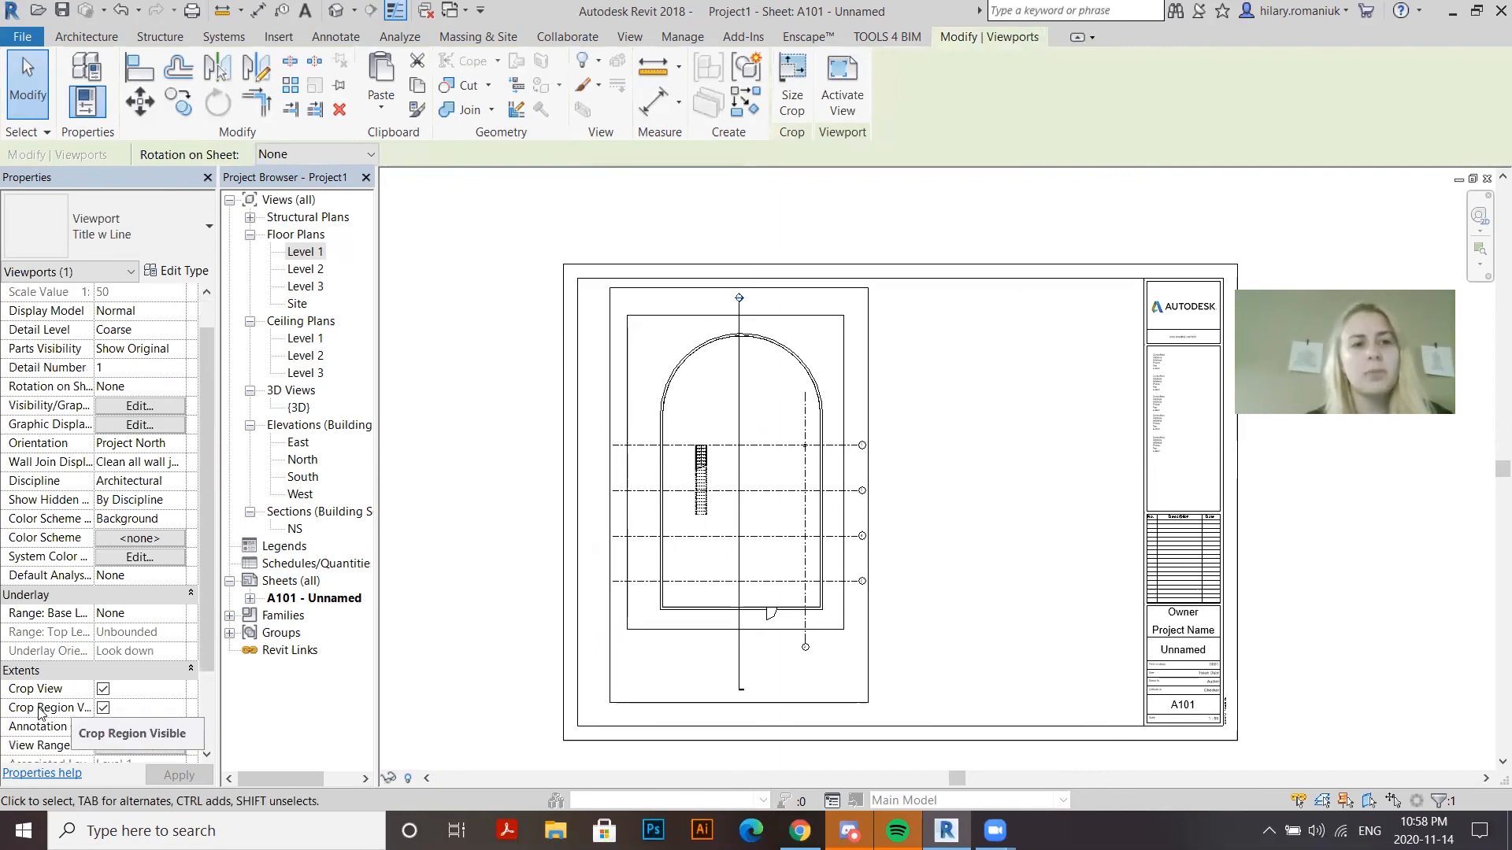
pyautogui.click(103, 708)
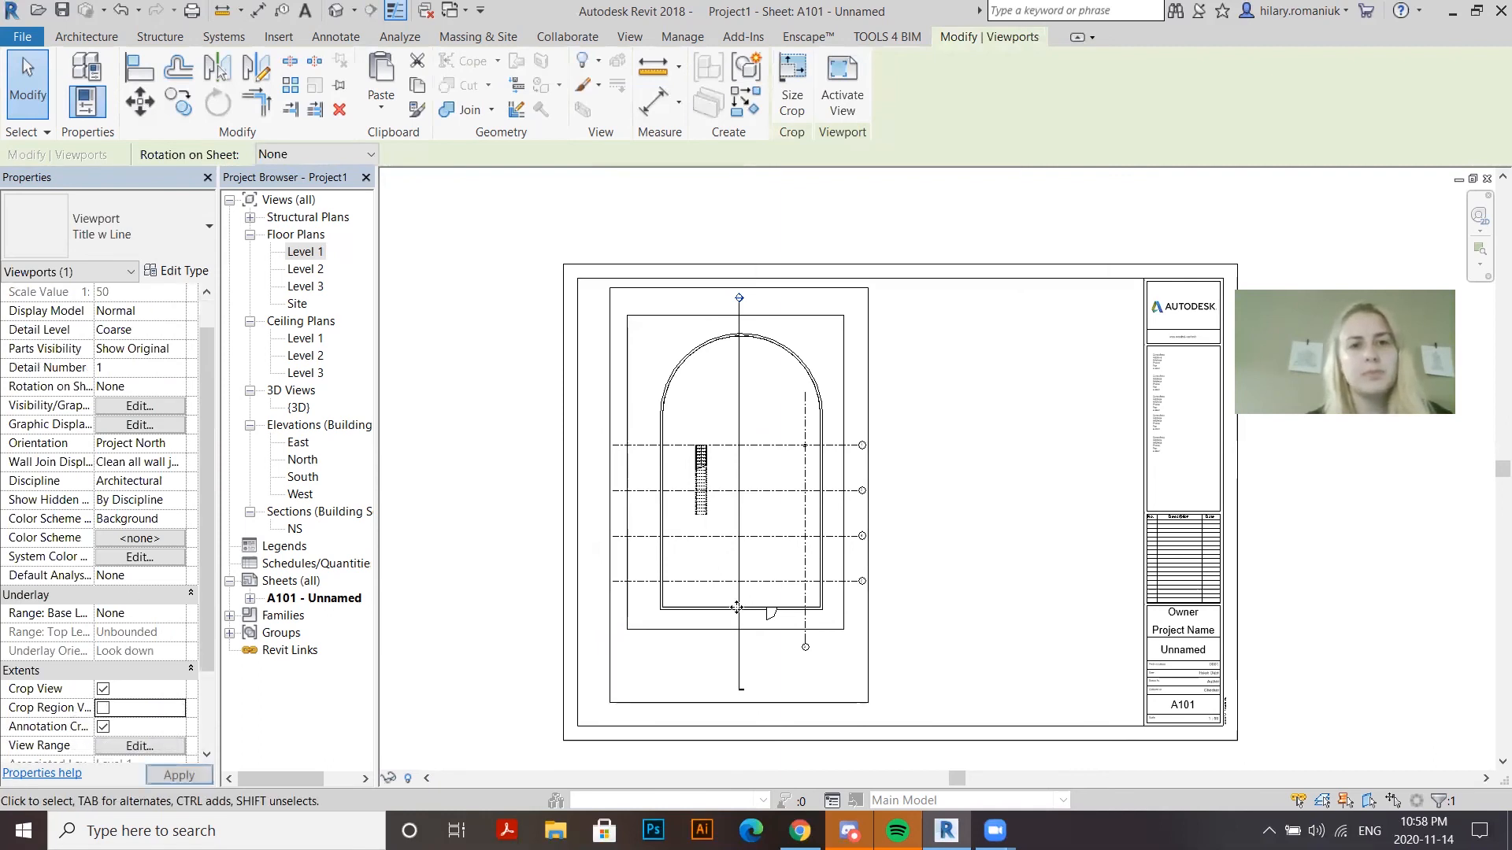
pyautogui.click(992, 213)
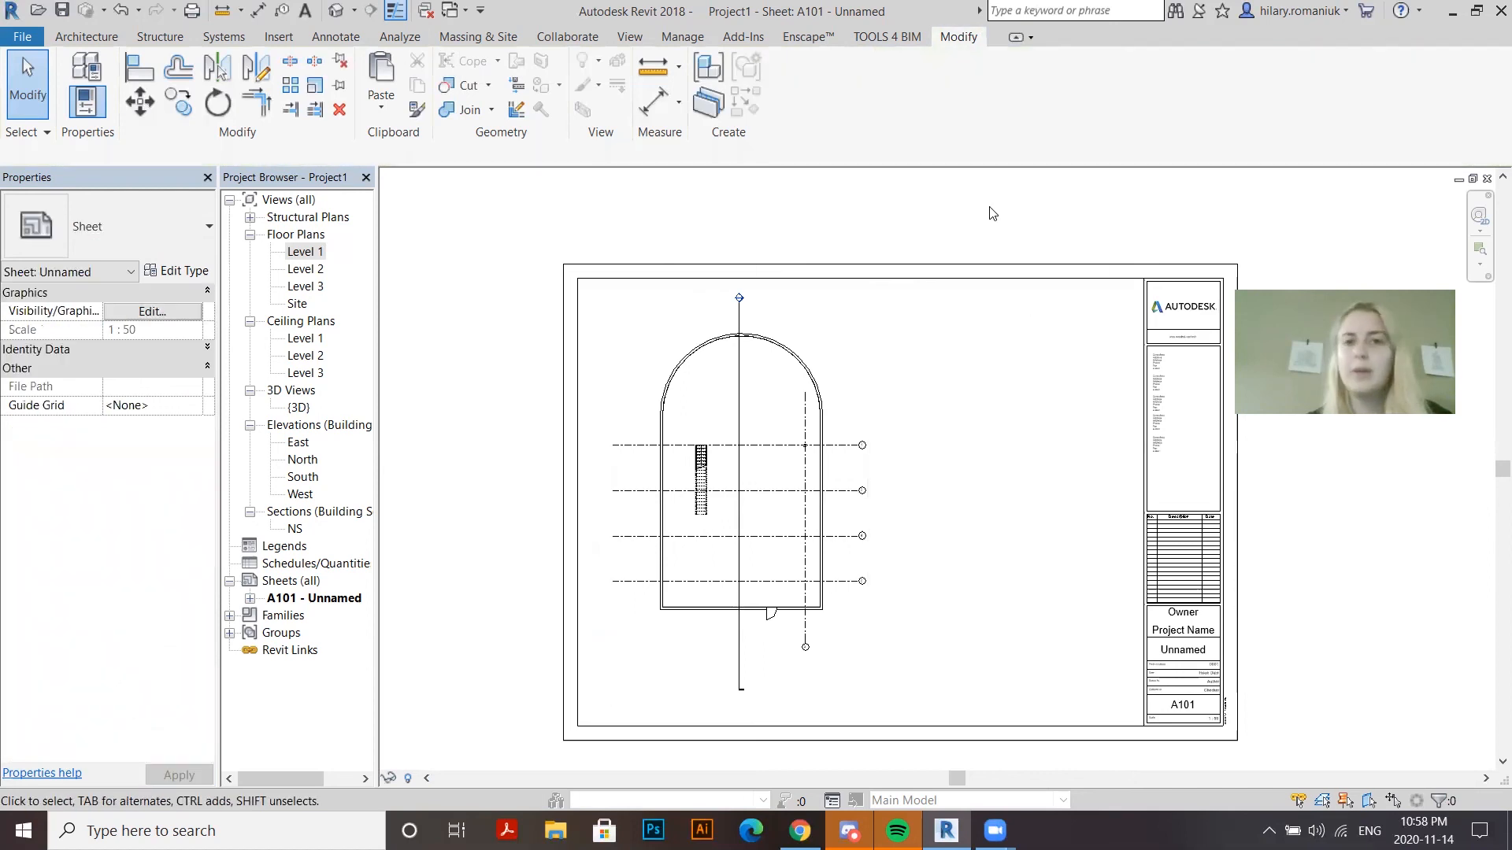
# Shift the Level 1 viewport up and to the right on the sheet, and move its title line directly below the plan
pyautogui.click(603, 571)
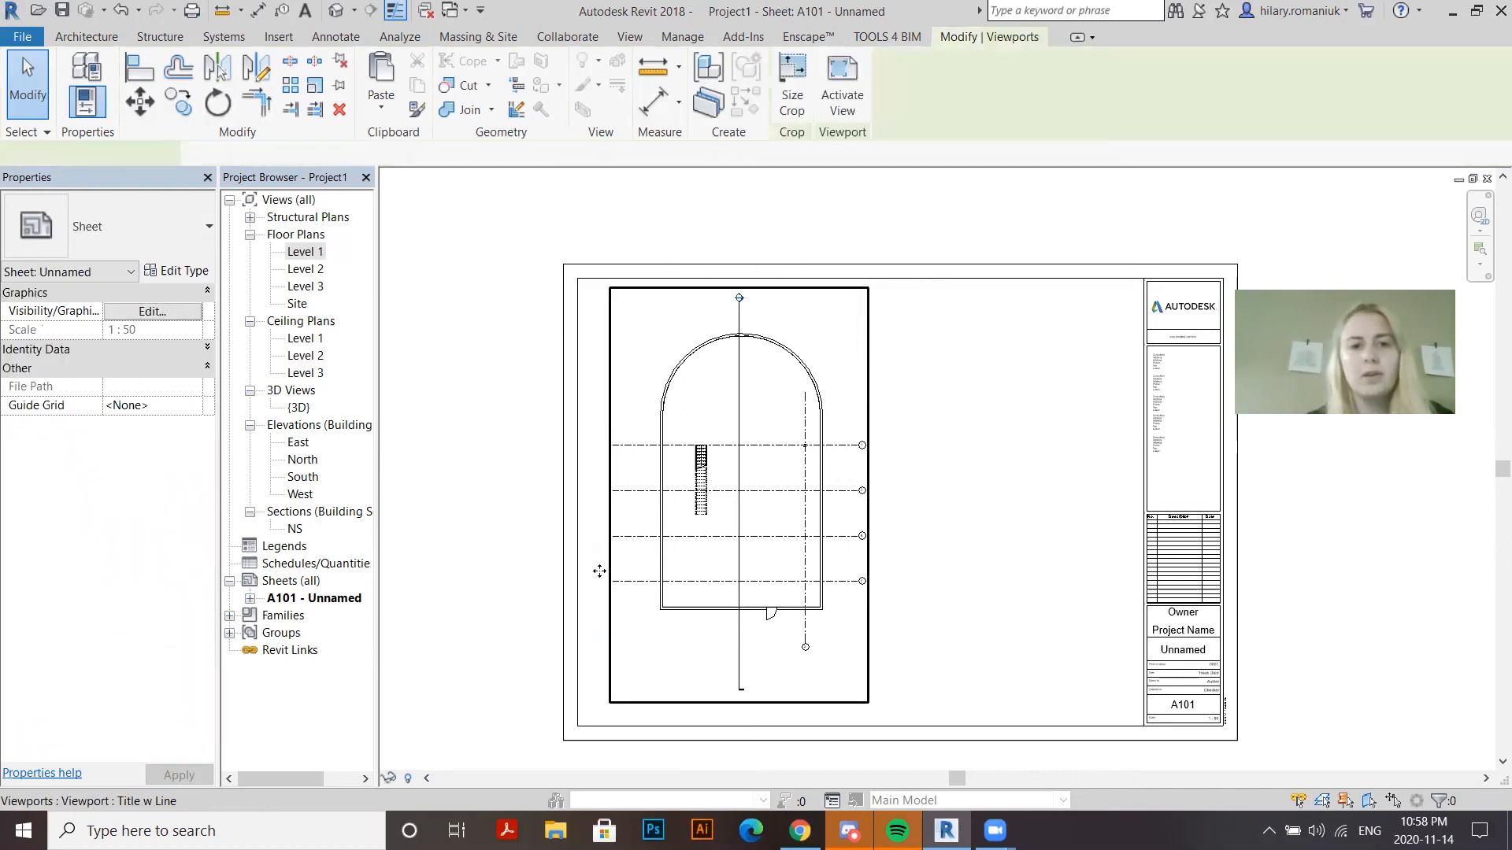
pyautogui.scroll(-1, 610, 645)
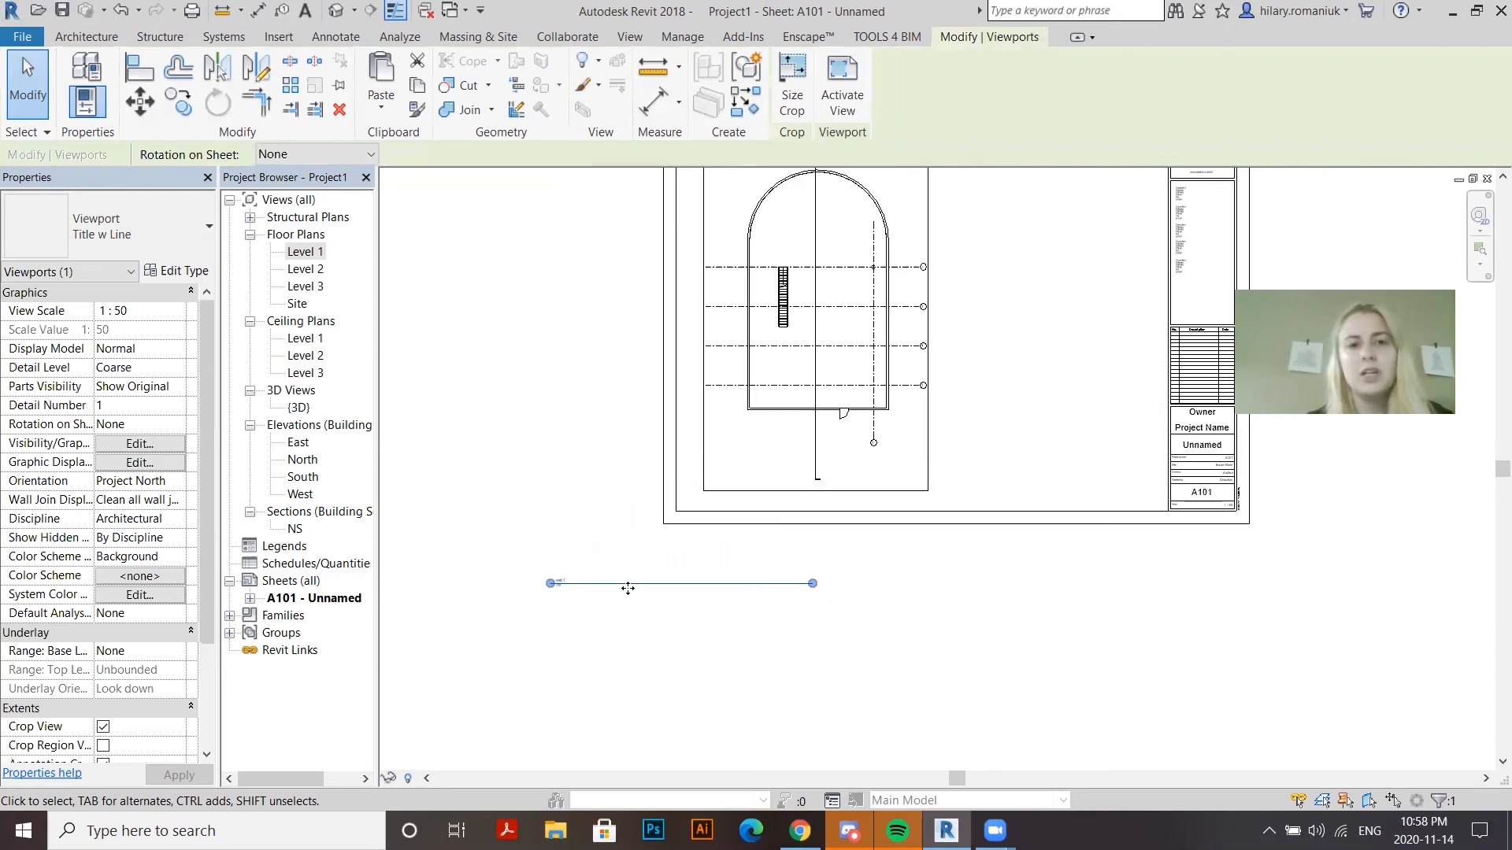
pyautogui.moveTo(645, 580); pyautogui.dragTo(686, 555)
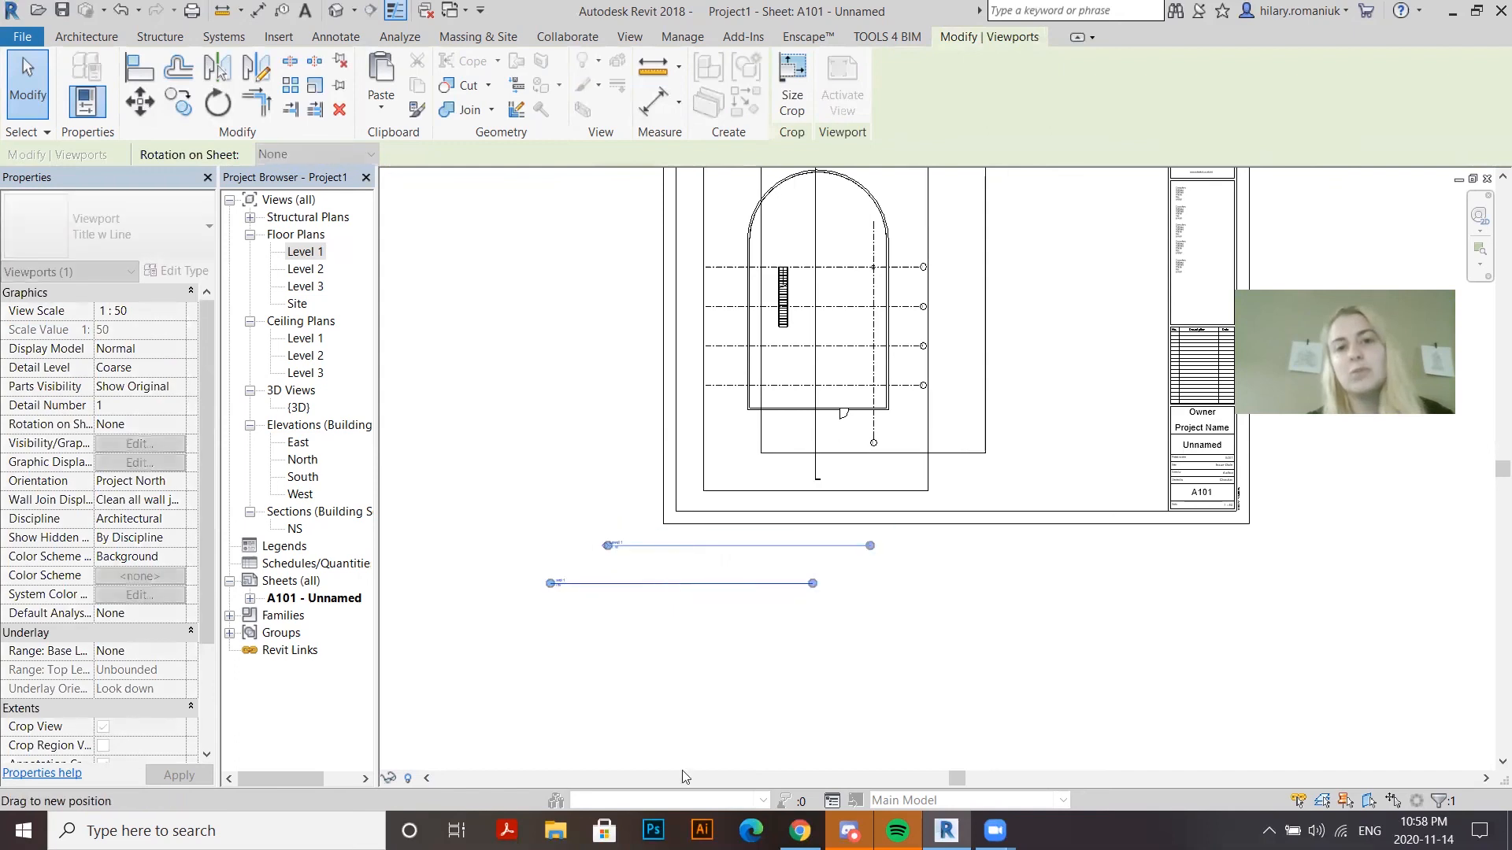
pyautogui.press('Escape')
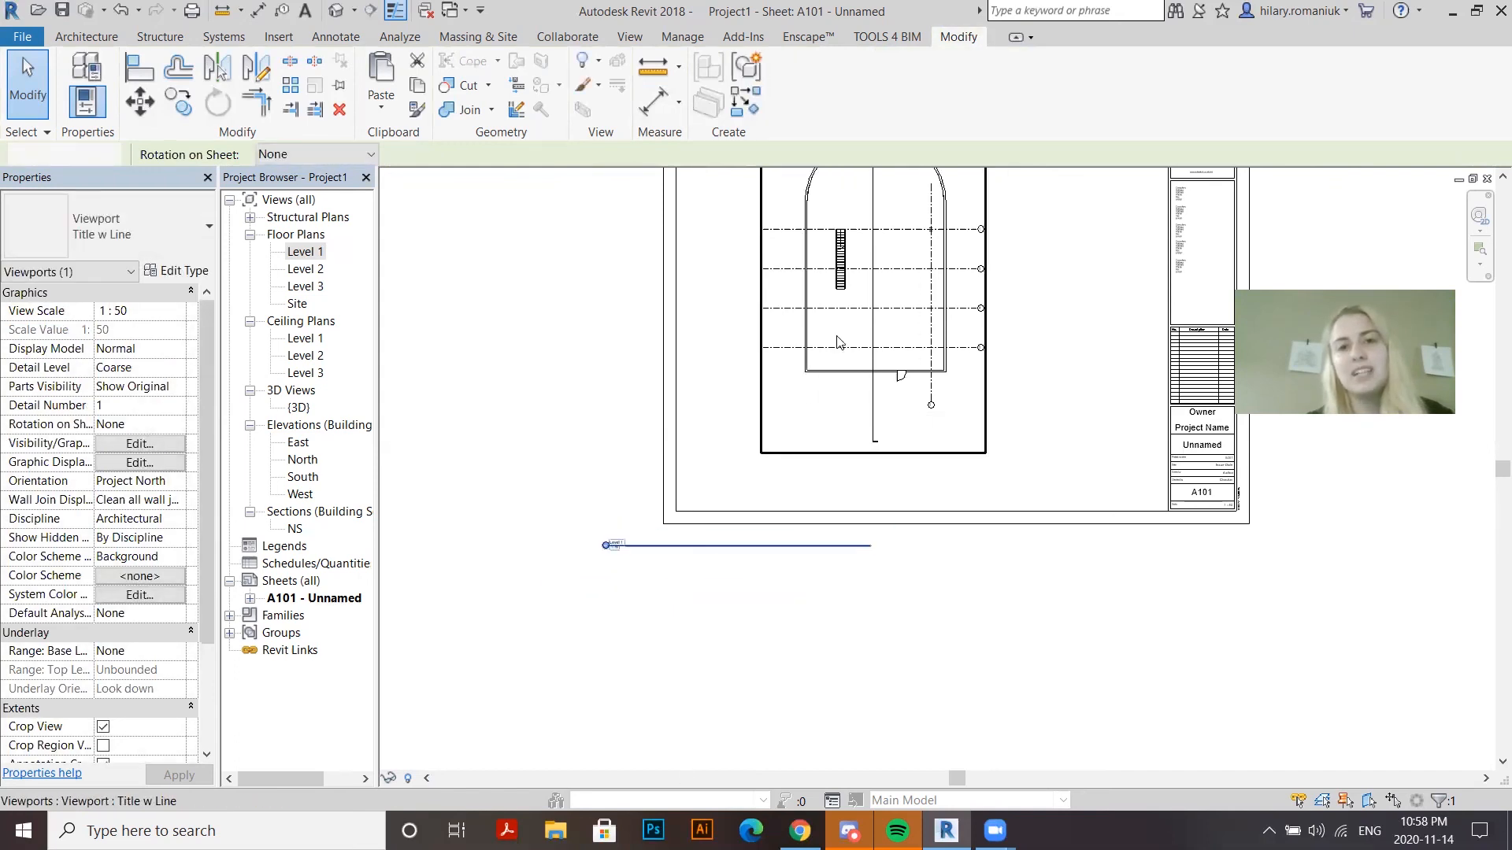
pyautogui.moveTo(651, 551); pyautogui.dragTo(816, 468)
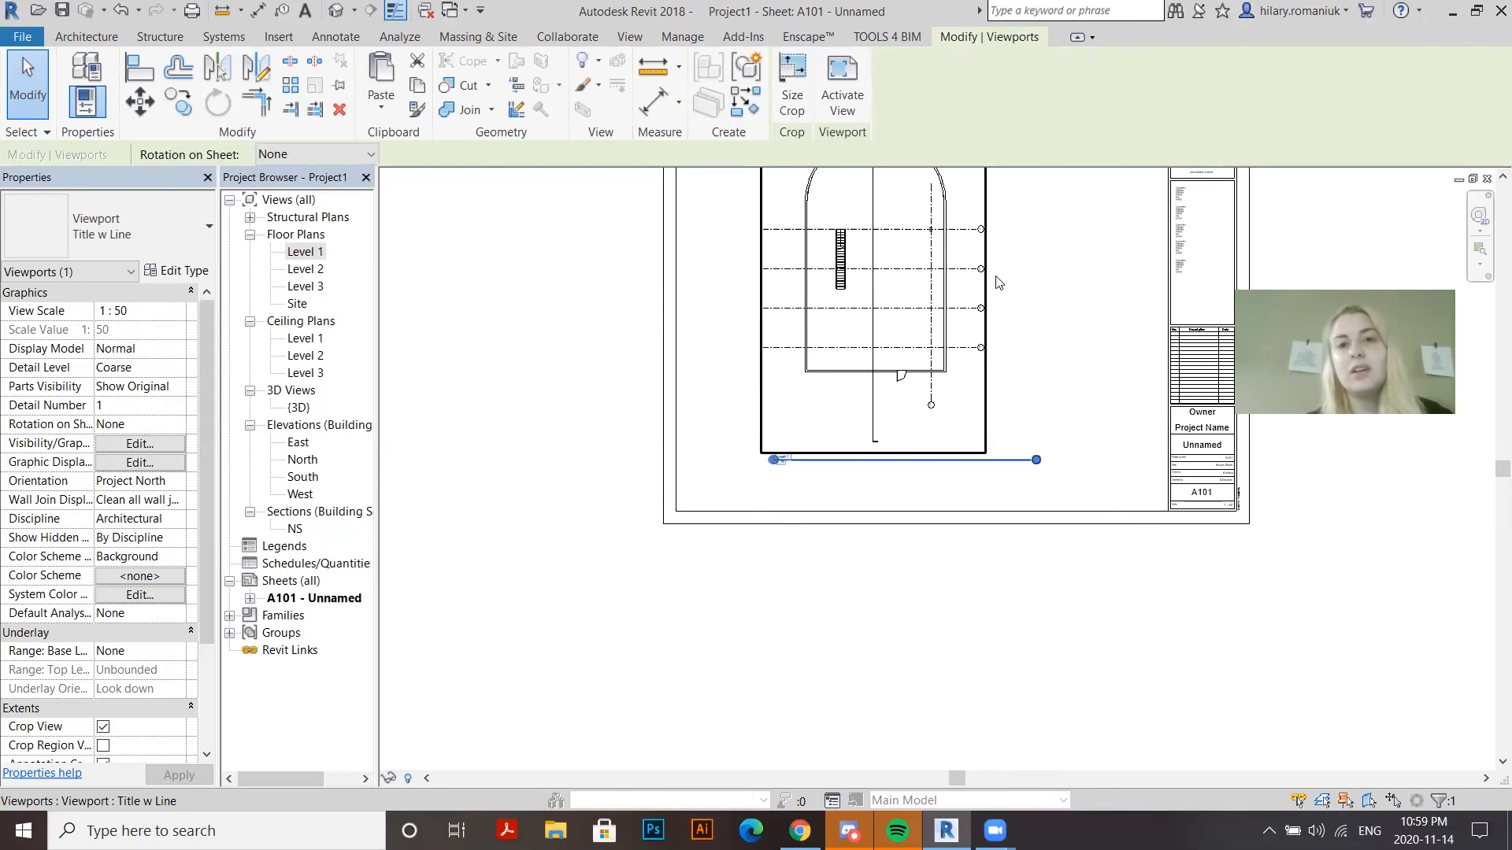
# Shorten the Level 1 title line so it ends at the viewport's east edge
pyautogui.moveTo(876, 391); pyautogui.dragTo(759, 560, button='middle')
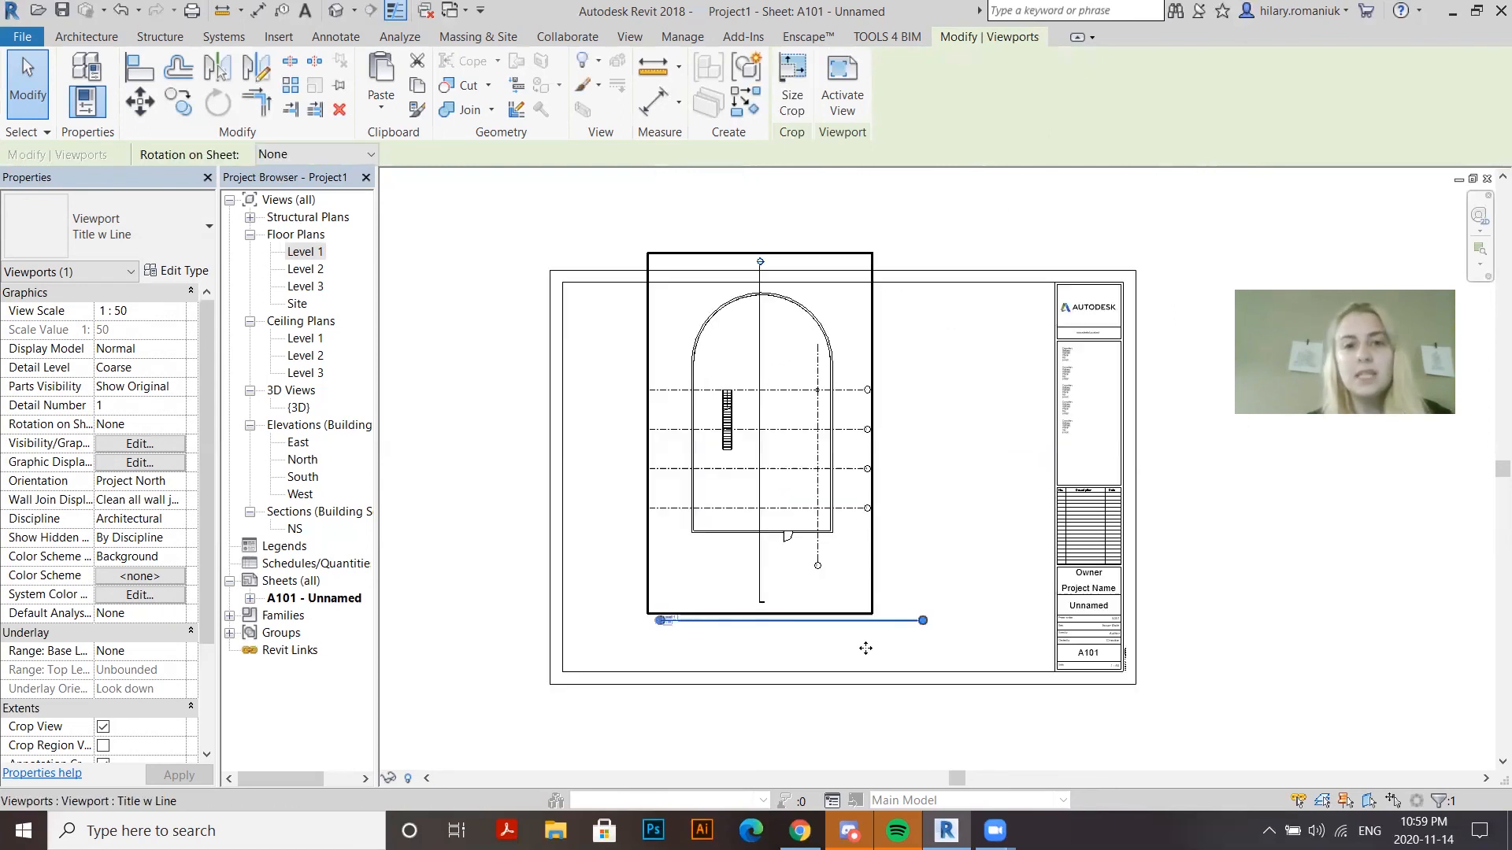
pyautogui.scroll(2, 1012, 659)
pyautogui.moveTo(914, 654)
pyautogui.mouseDown()
pyautogui.moveTo(885, 653)
pyautogui.moveTo(931, 652)
pyautogui.mouseUp()
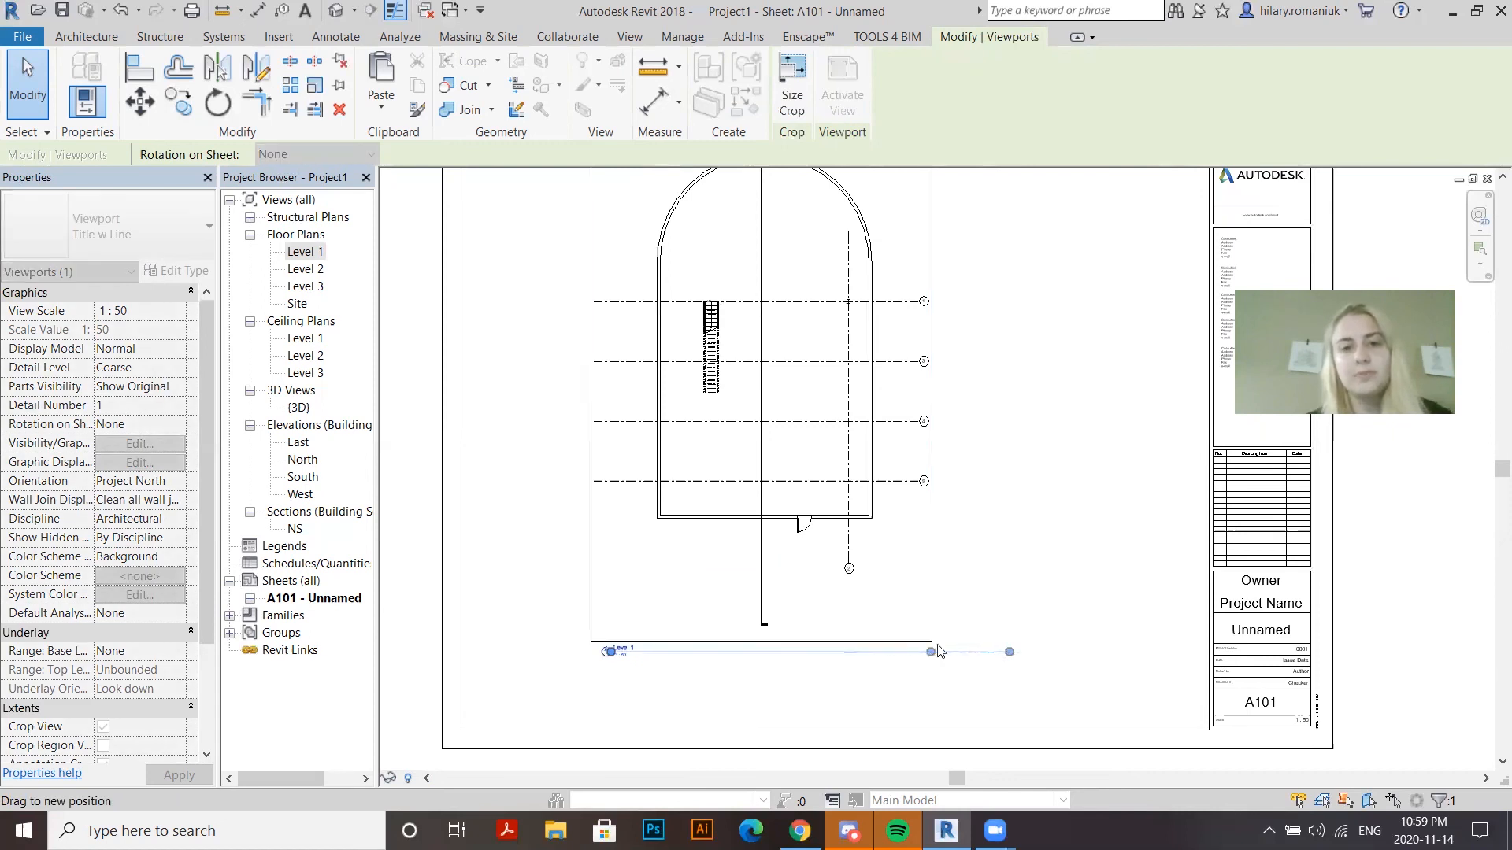
pyautogui.click(549, 693)
pyautogui.scroll(-2, 582, 701)
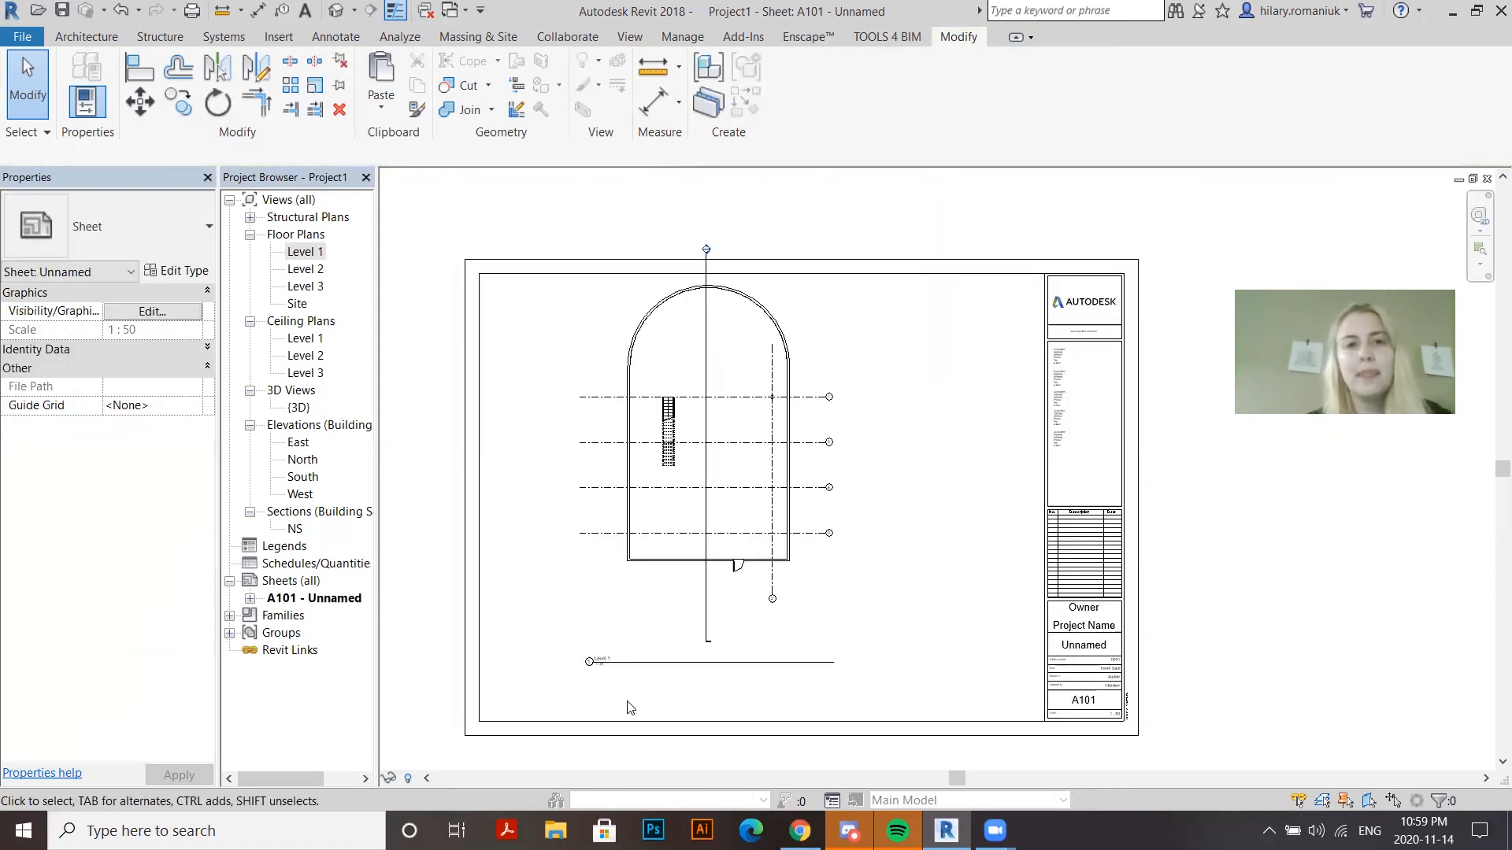
# Activate the Level 1 view on the sheet and inspect the curved north wall's editing options
pyautogui.doubleClick(747, 431)
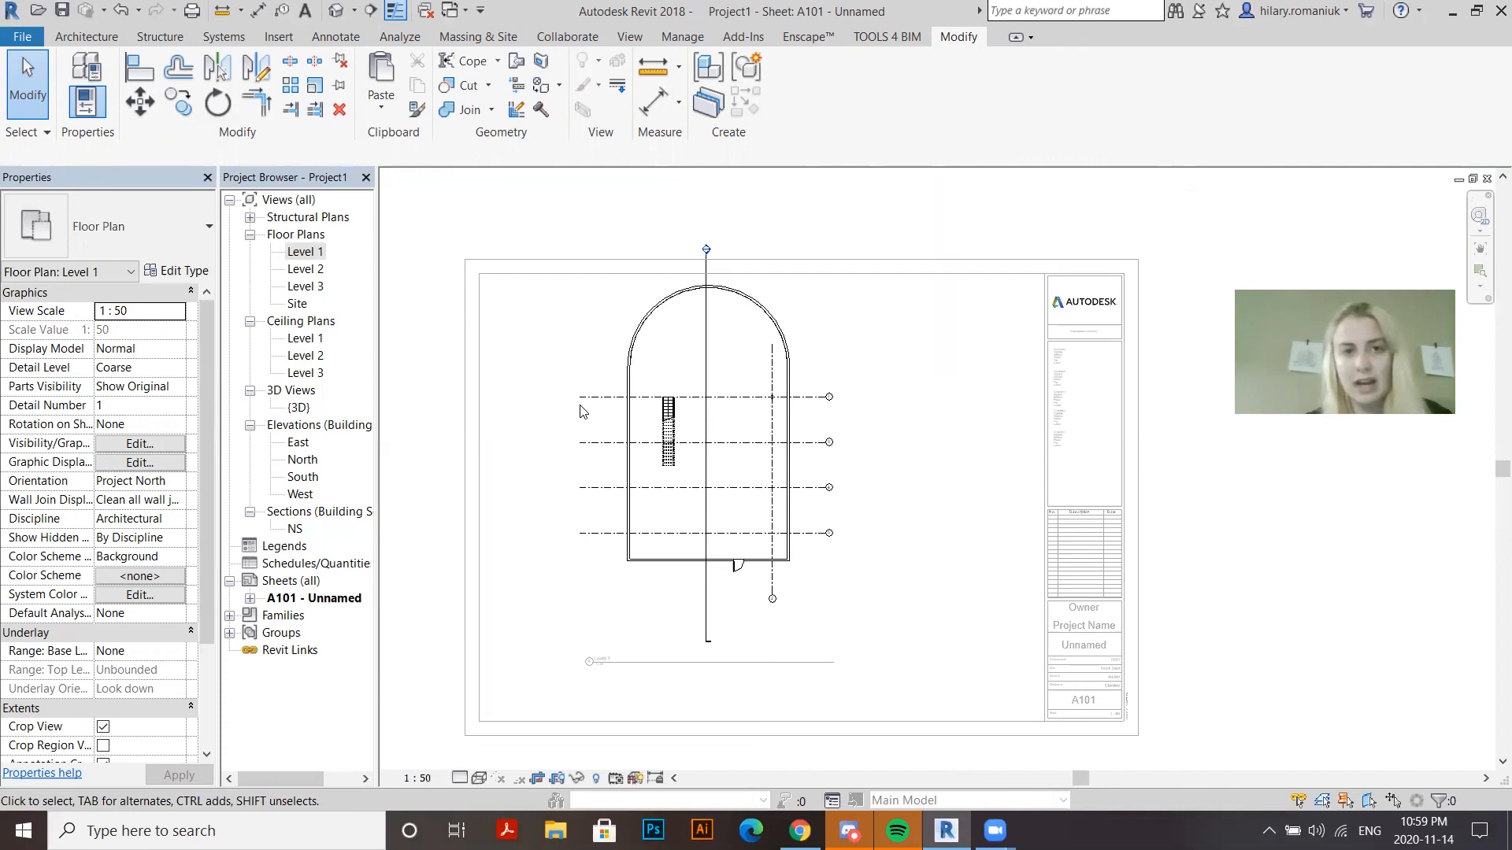
pyautogui.click(665, 314)
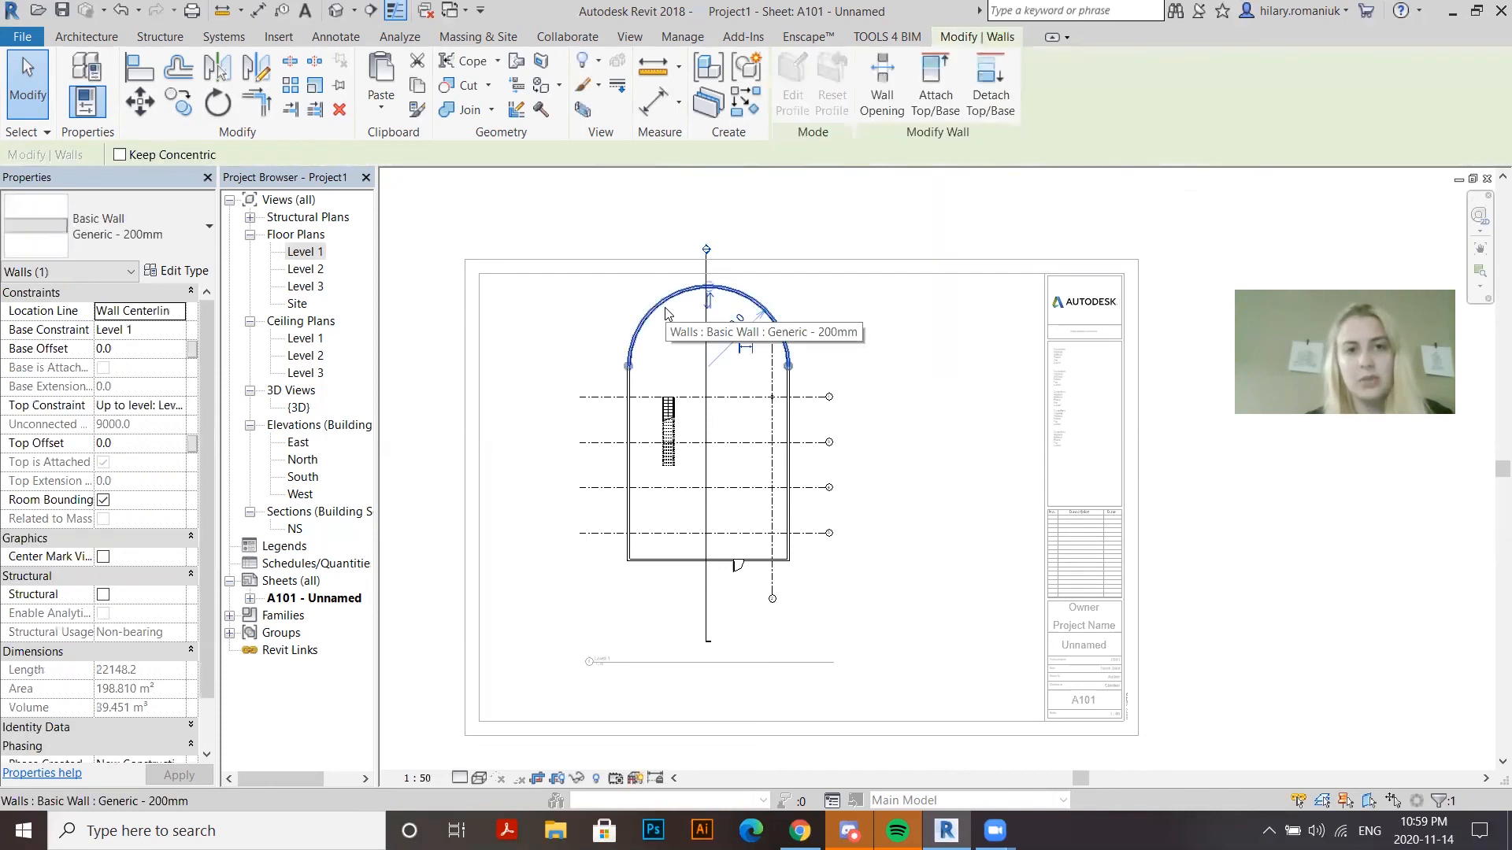
pyautogui.click(855, 306)
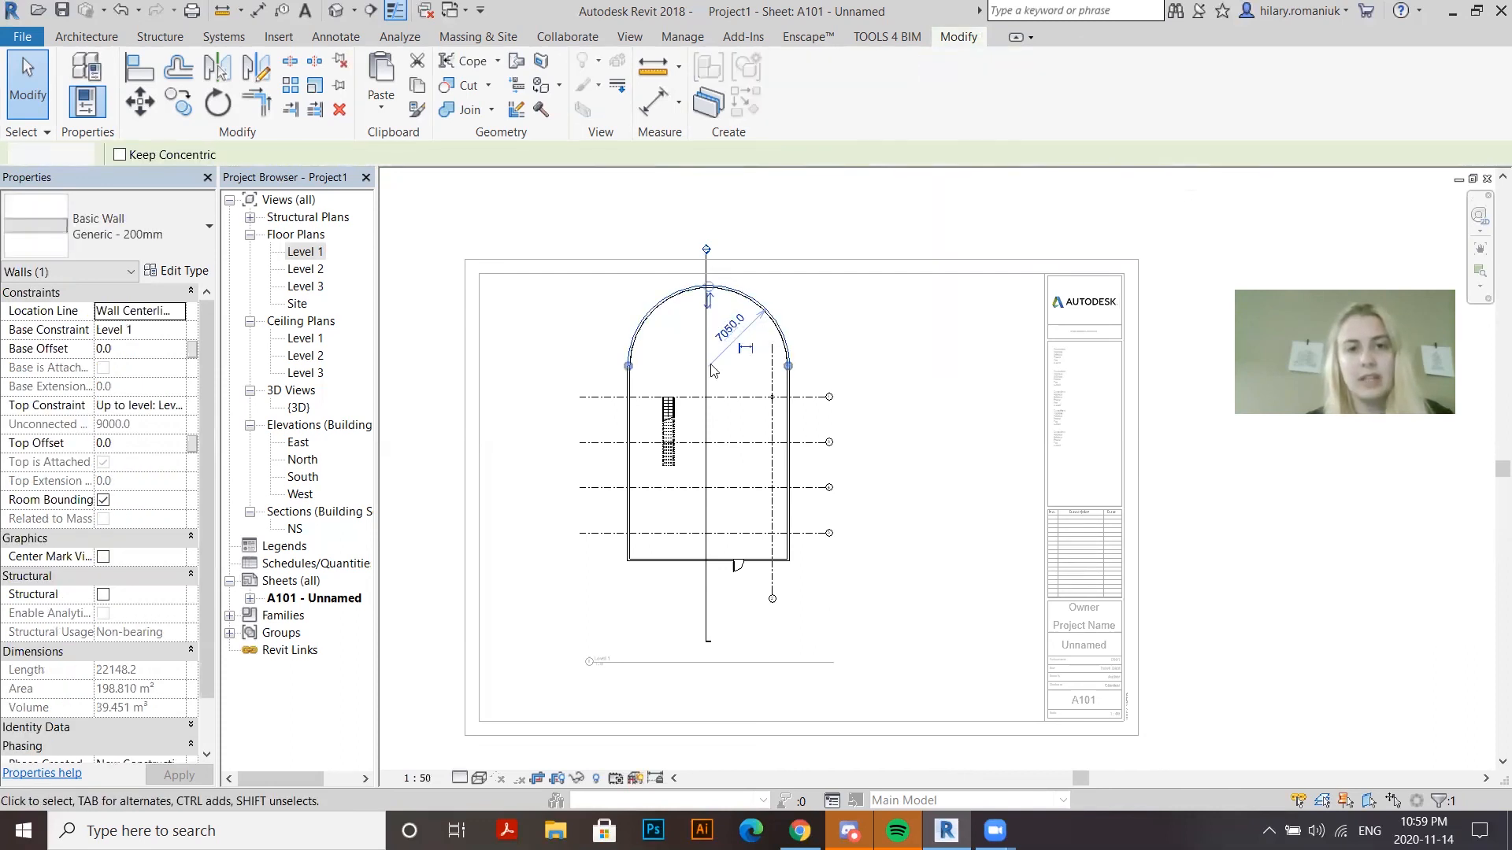
# Shorten the NS section line in the active Level 1 view so its head sits inside the building, just above the northernmost grid line
pyautogui.click(706, 256)
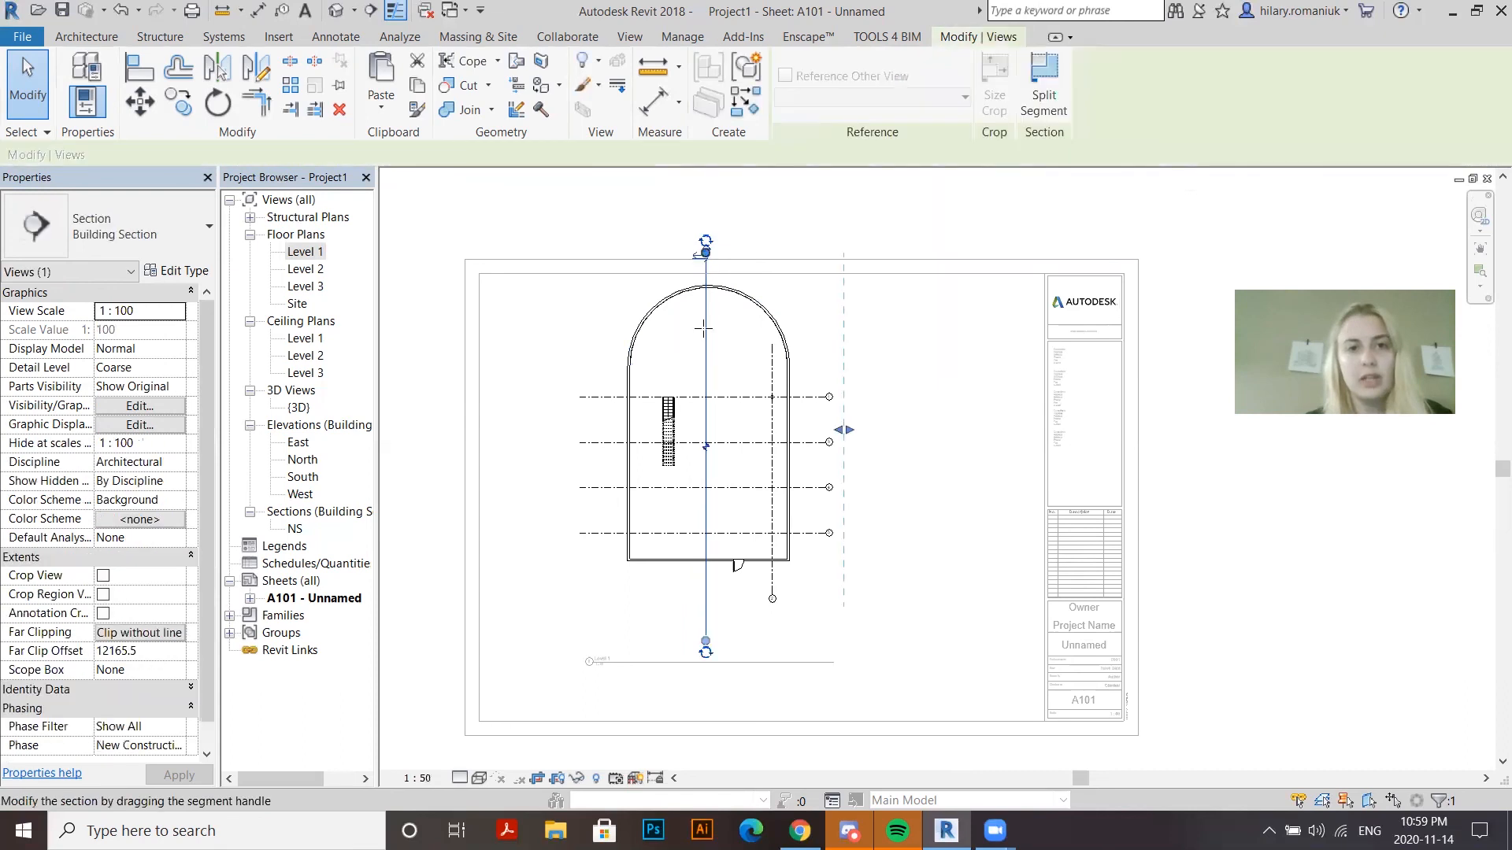
pyautogui.moveTo(706, 253); pyautogui.dragTo(723, 381)
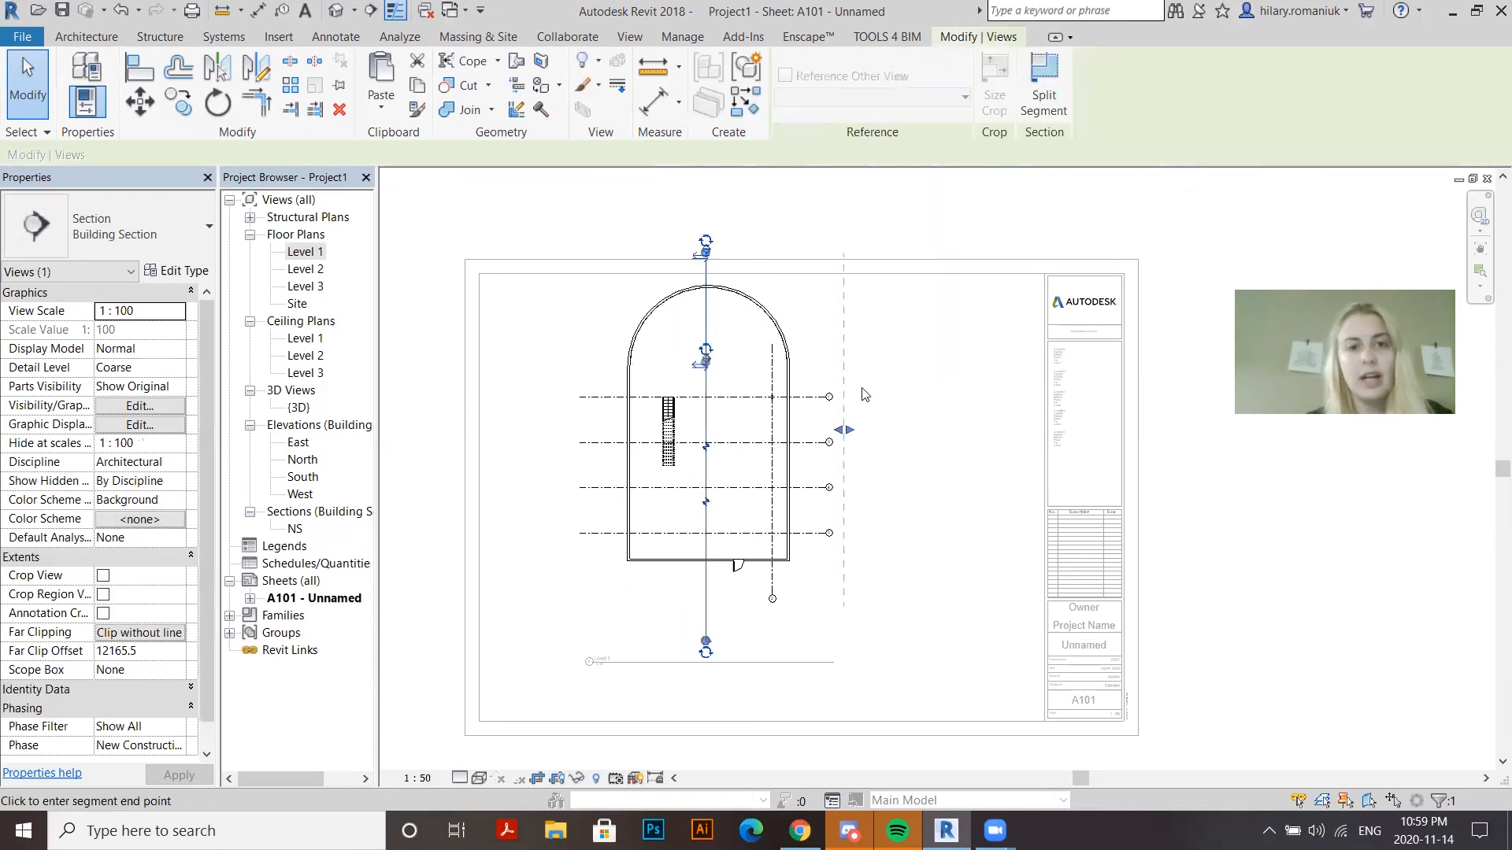
pyautogui.click(923, 371)
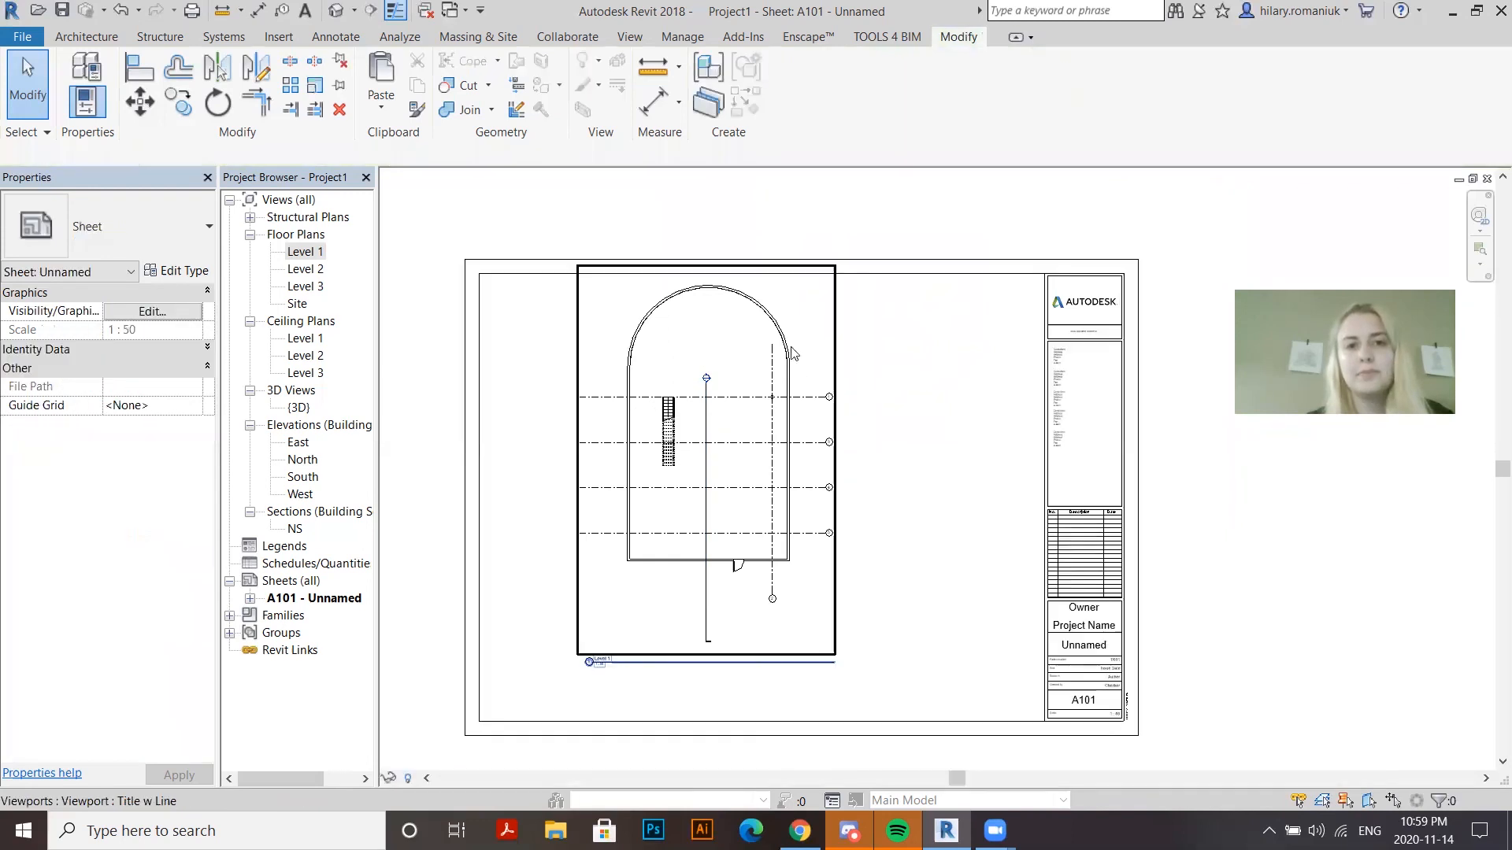
# Move the Level 1 viewport down on the sheet so its title sits just above the sheet's lower border
pyautogui.click(831, 392)
pyautogui.click(888, 369)
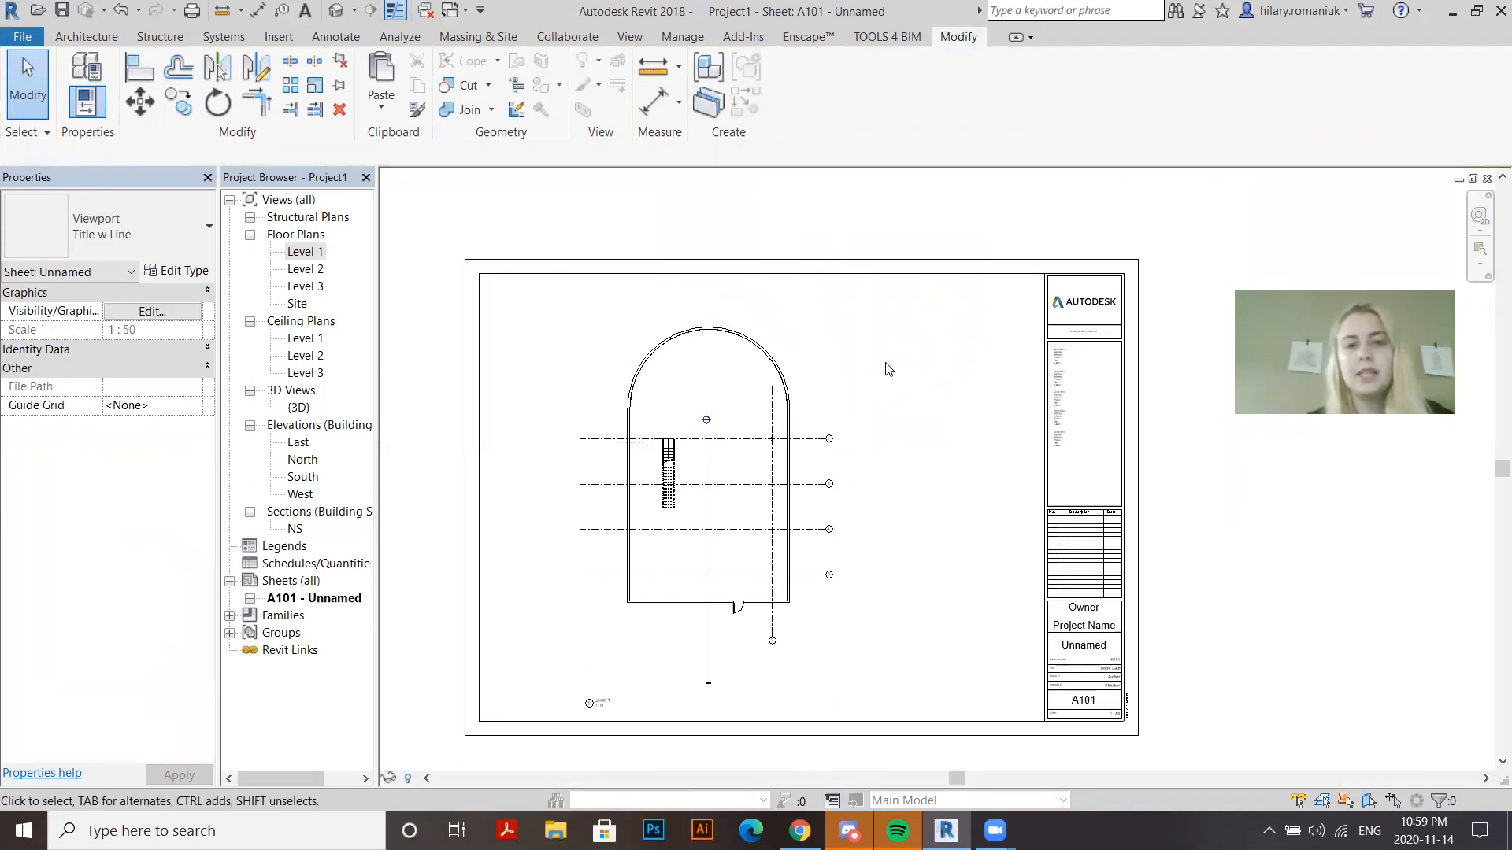
pyautogui.scroll(3, 1103, 685)
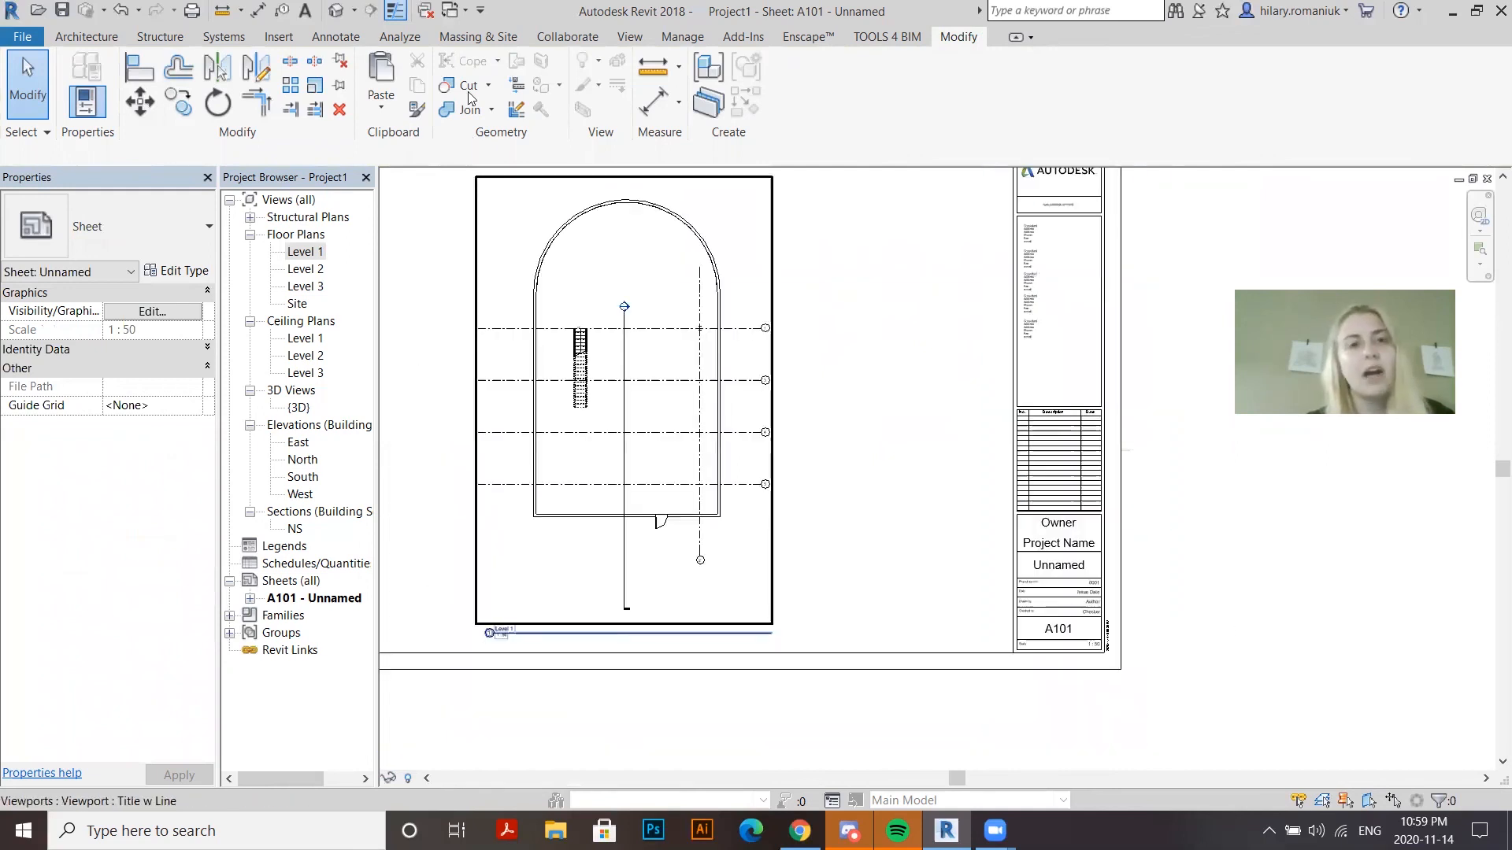
pyautogui.click(678, 38)
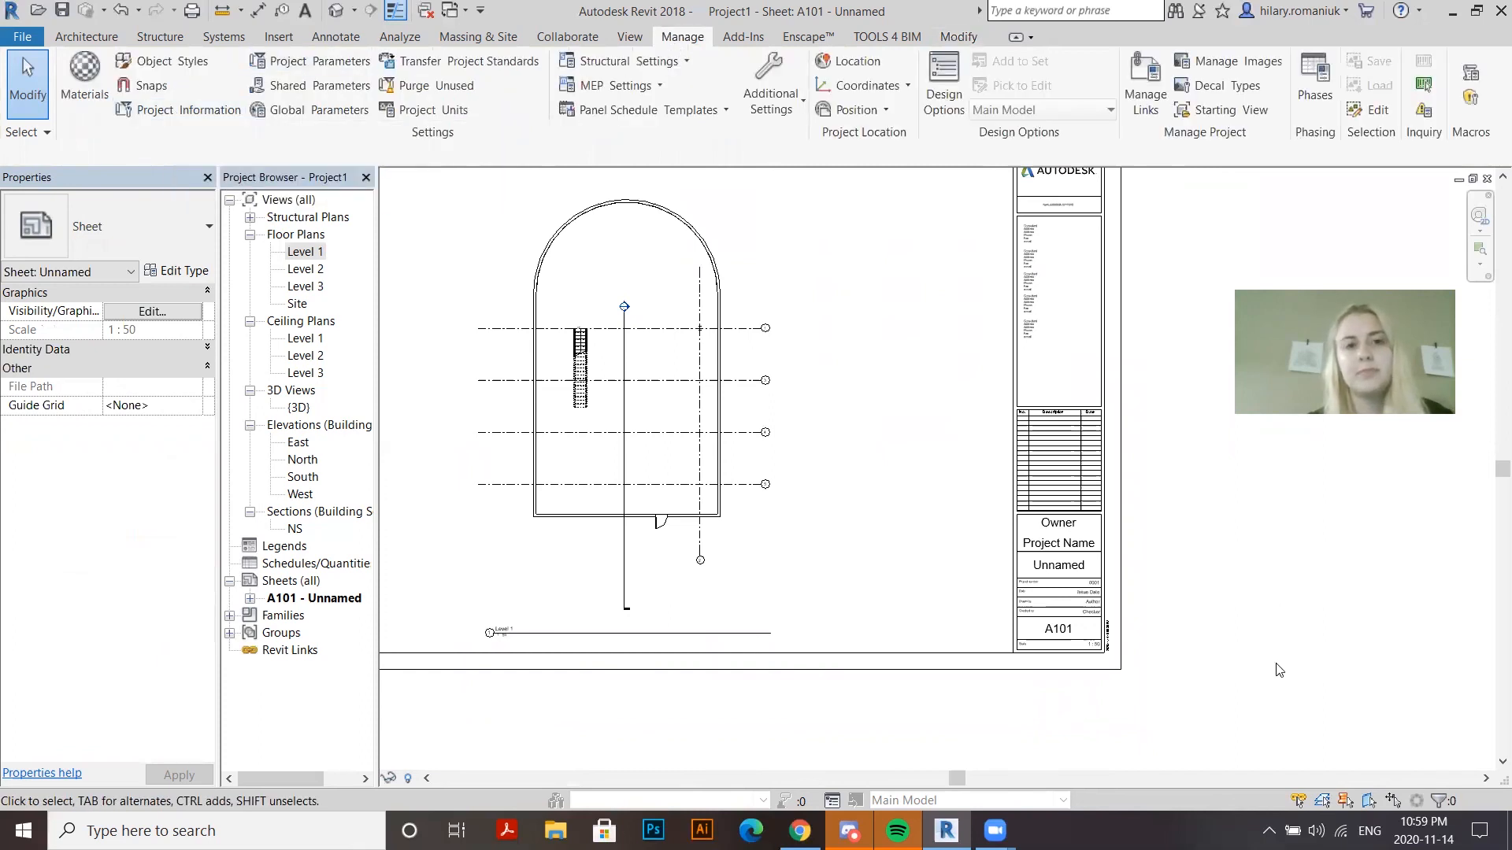
pyautogui.scroll(-1, 1137, 738)
pyautogui.moveTo(752, 547)
pyautogui.mouseDown()
pyautogui.moveTo(672, 551)
pyautogui.moveTo(749, 550)
pyautogui.mouseUp()
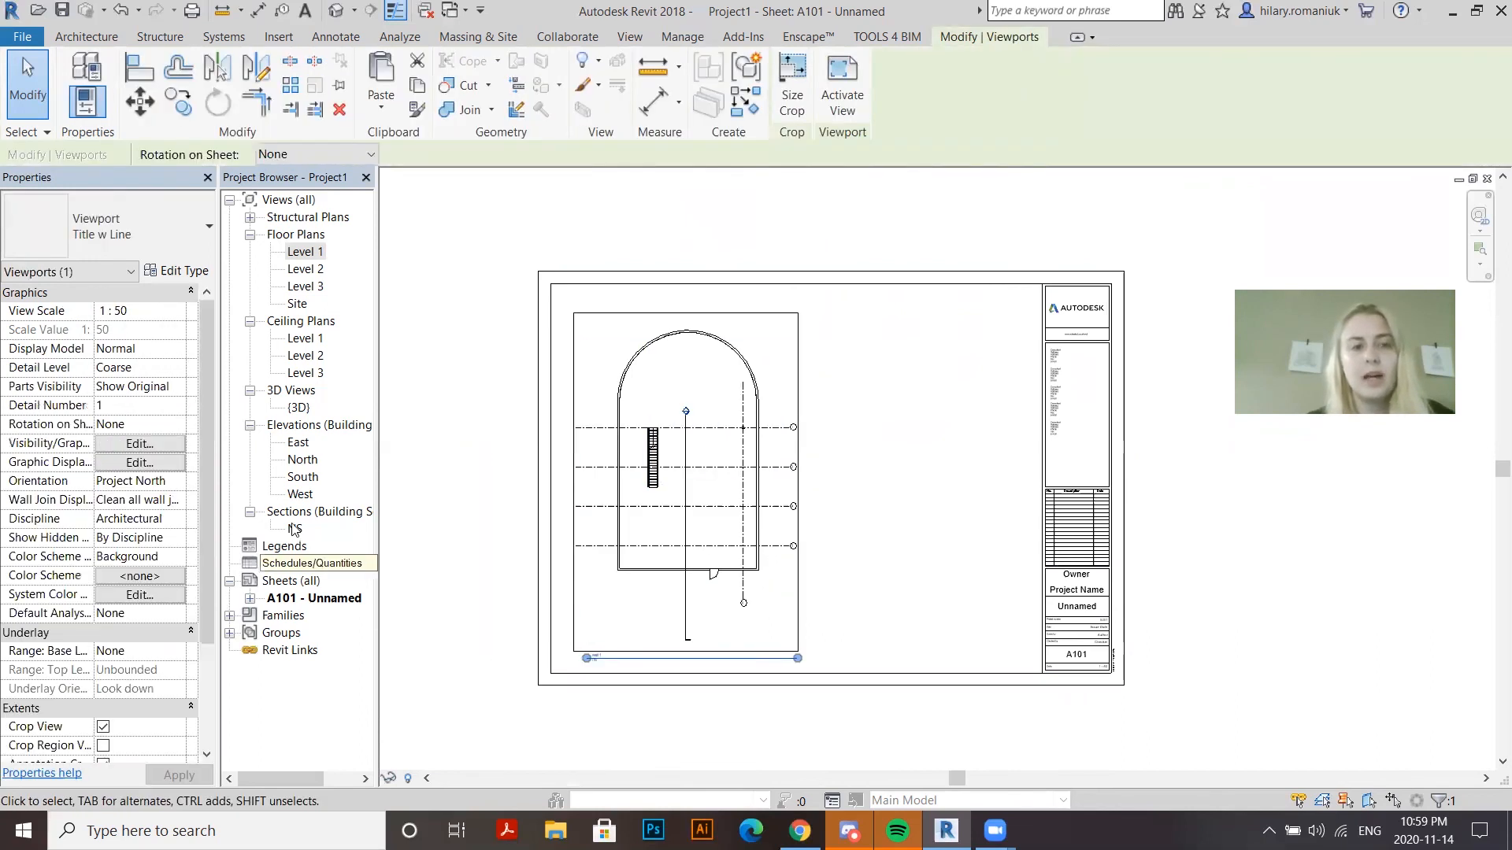
# Place the NS building section on the A101 sheet, between the Level 1 plan and the title block
pyautogui.click(294, 529)
pyautogui.moveTo(604, 539); pyautogui.dragTo(928, 576)
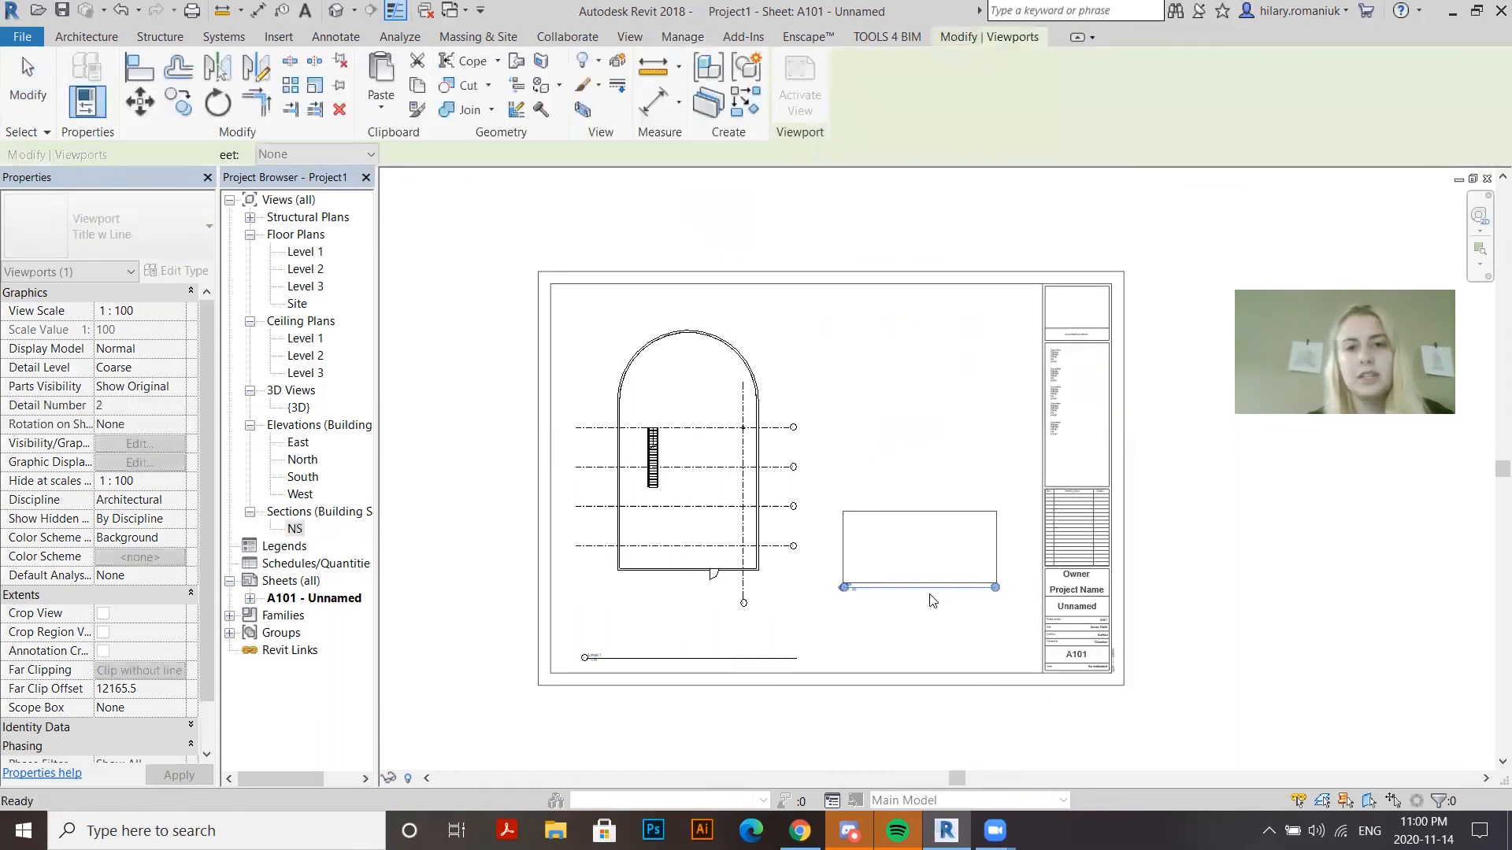
pyautogui.scroll(2, 864, 582)
pyautogui.moveTo(917, 519); pyautogui.dragTo(913, 486)
pyautogui.click(929, 640)
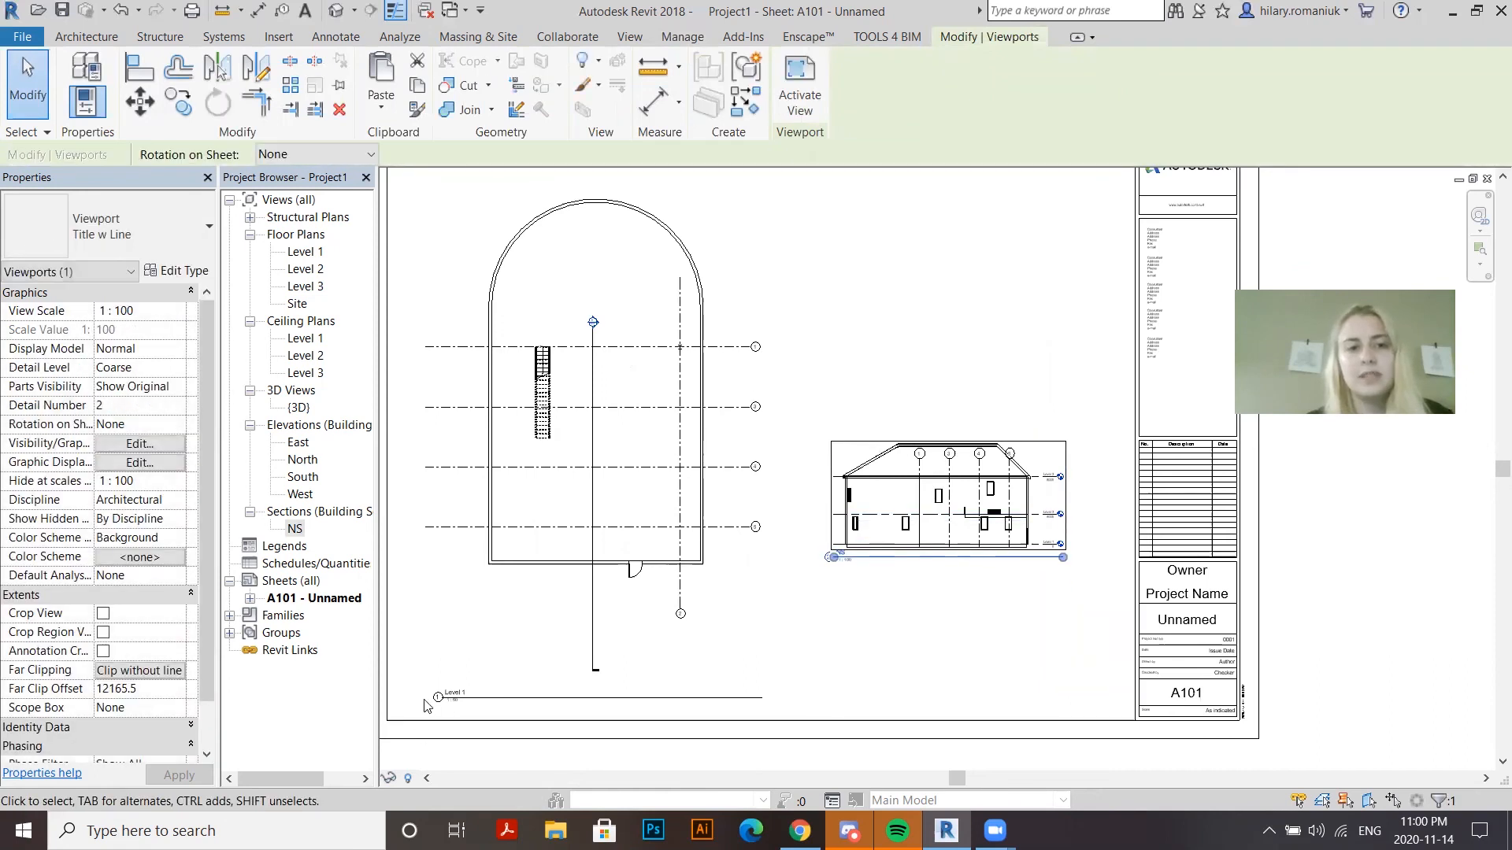
# Examine the Level 1 and NS viewport titles, their scales and the NS section's linework on the sheet
pyautogui.scroll(3, 438, 706)
pyautogui.scroll(-1, 787, 589)
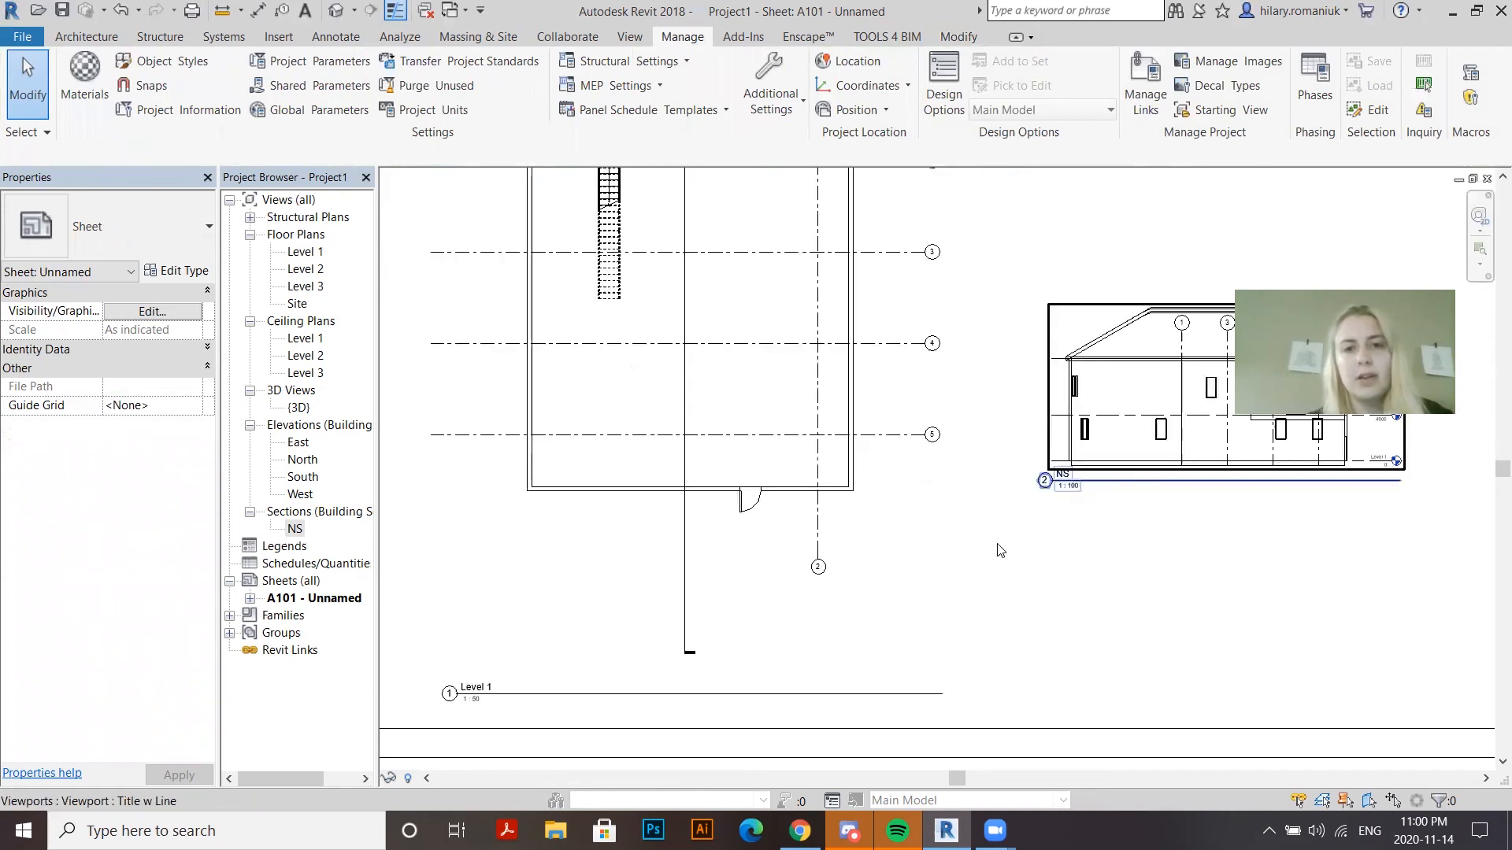
pyautogui.scroll(4, 933, 471)
pyautogui.scroll(-4, 803, 548)
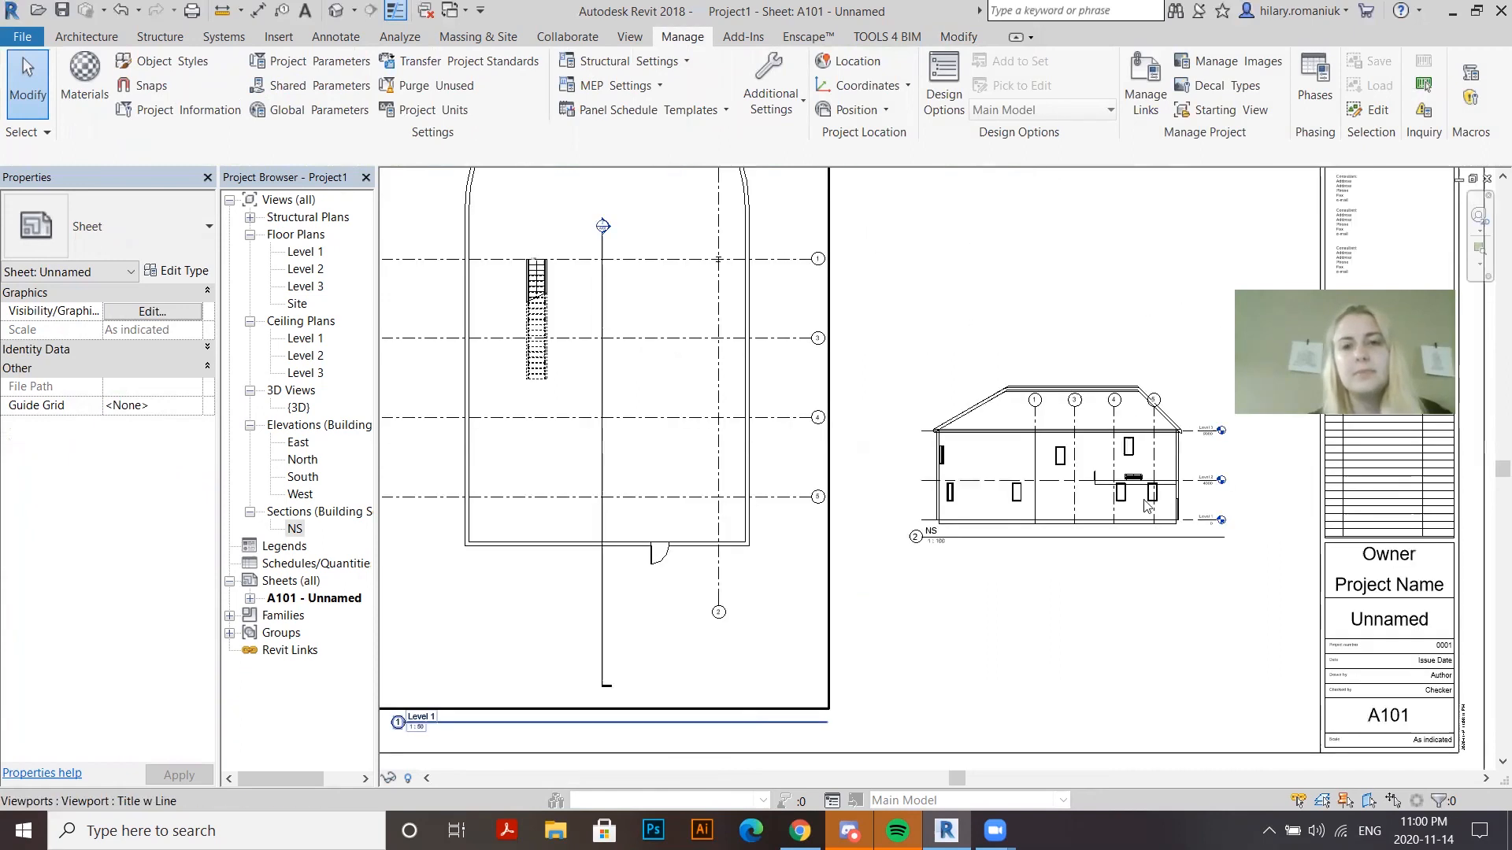
pyautogui.scroll(2, 1030, 501)
pyautogui.scroll(2, 835, 492)
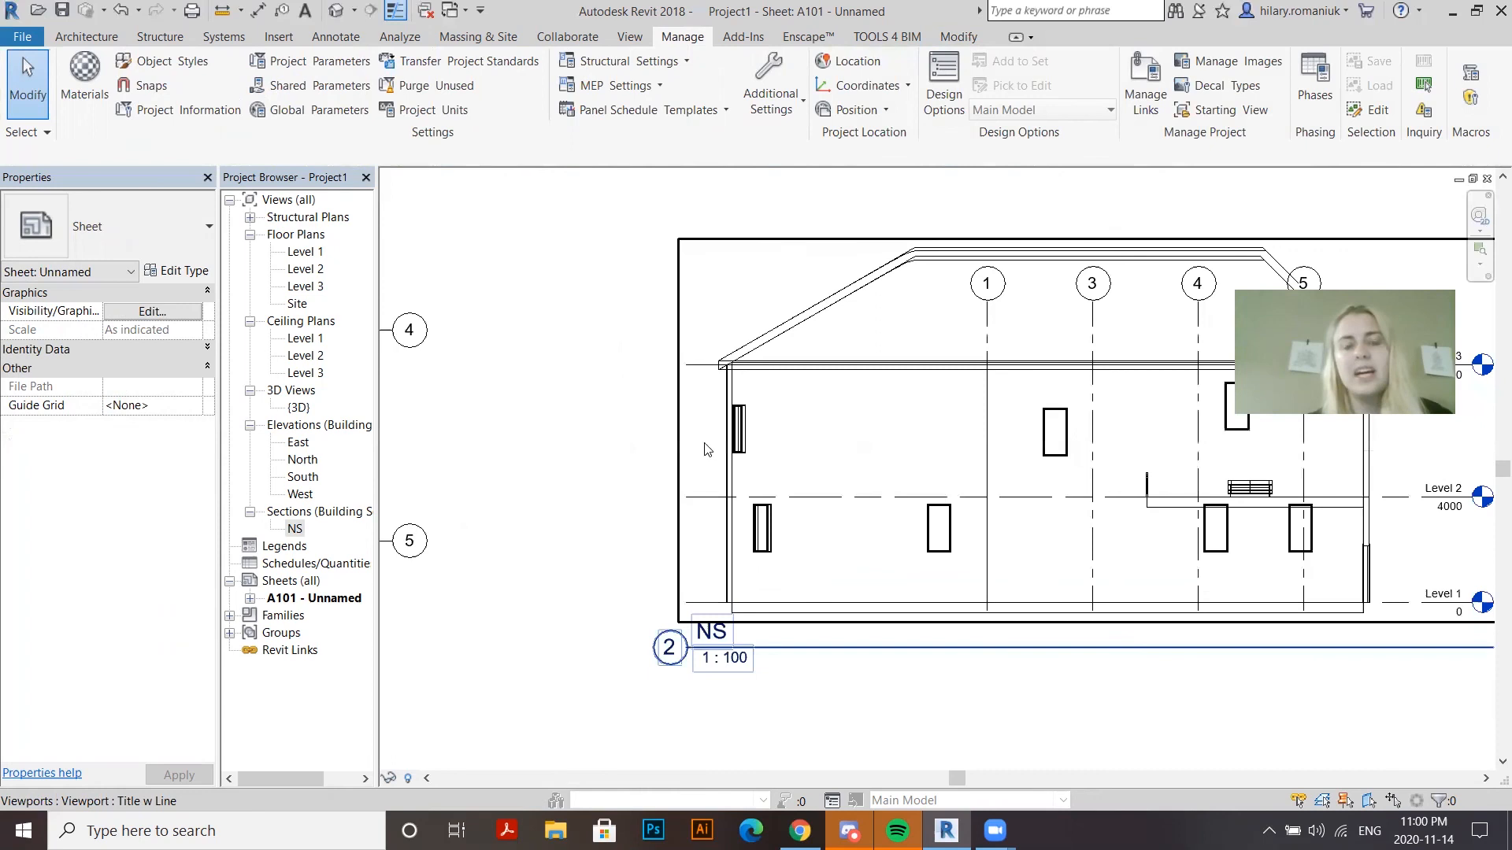
pyautogui.scroll(-2, 706, 445)
pyautogui.scroll(2, 671, 433)
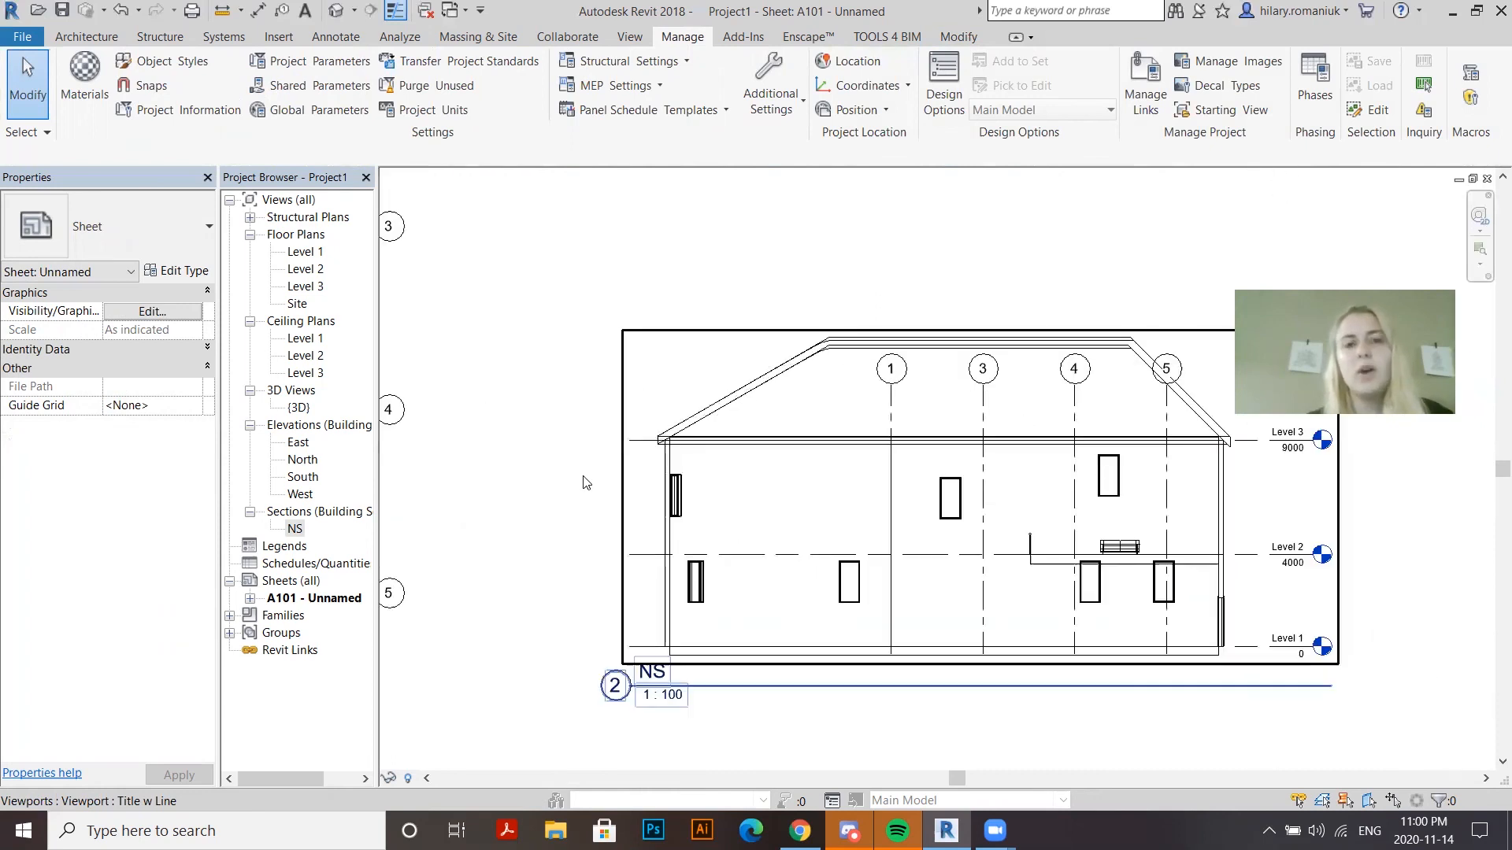
pyautogui.scroll(1, 587, 480)
pyautogui.scroll(-1, 647, 458)
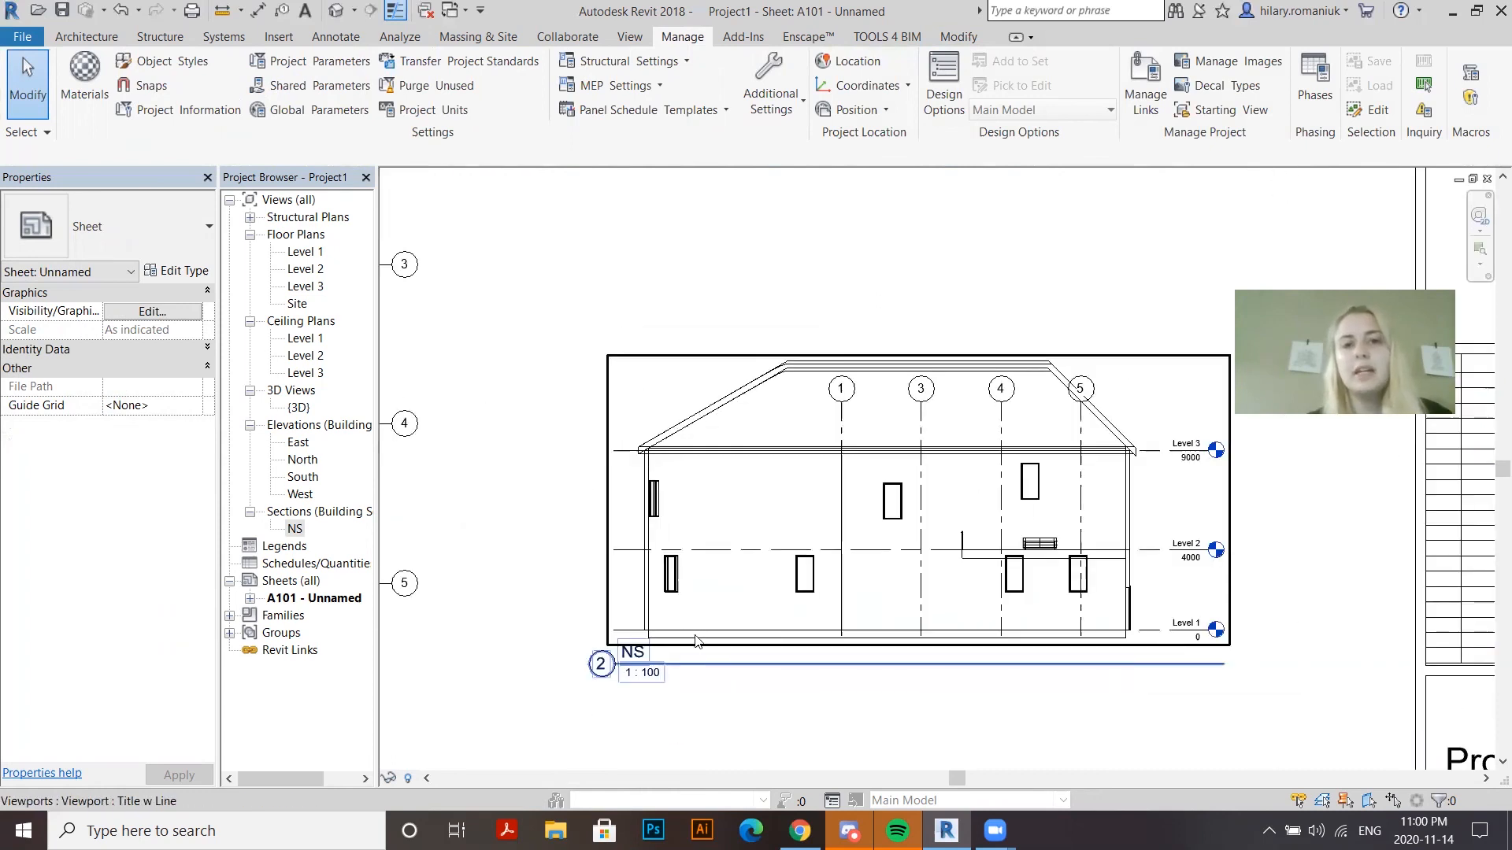
# Activate the NS section on the sheet and override the cut patterns of all model categories with a solid black fill
pyautogui.click(1164, 406)
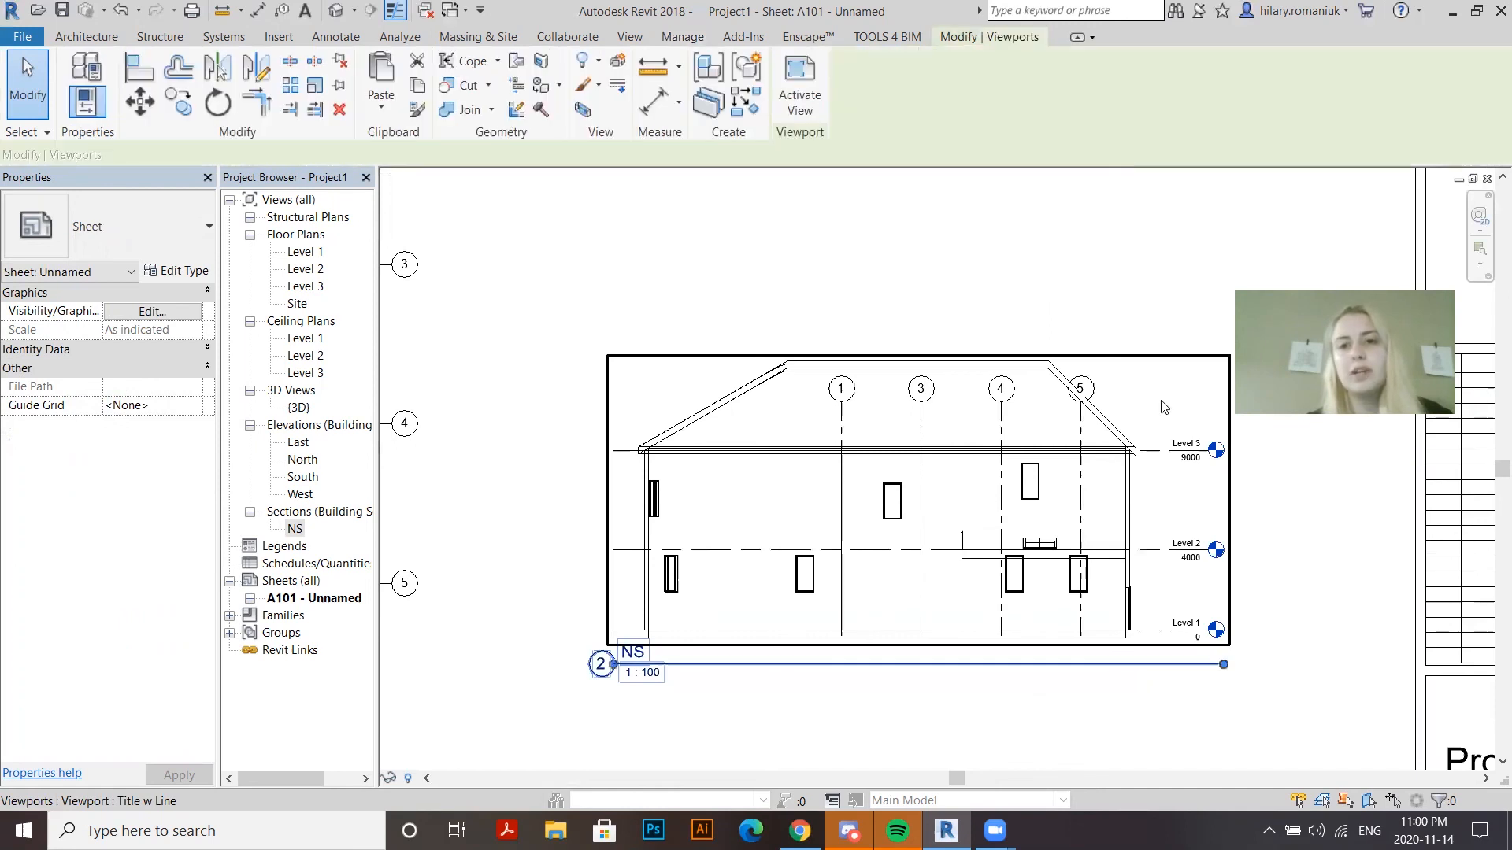
pyautogui.doubleClick(1096, 413)
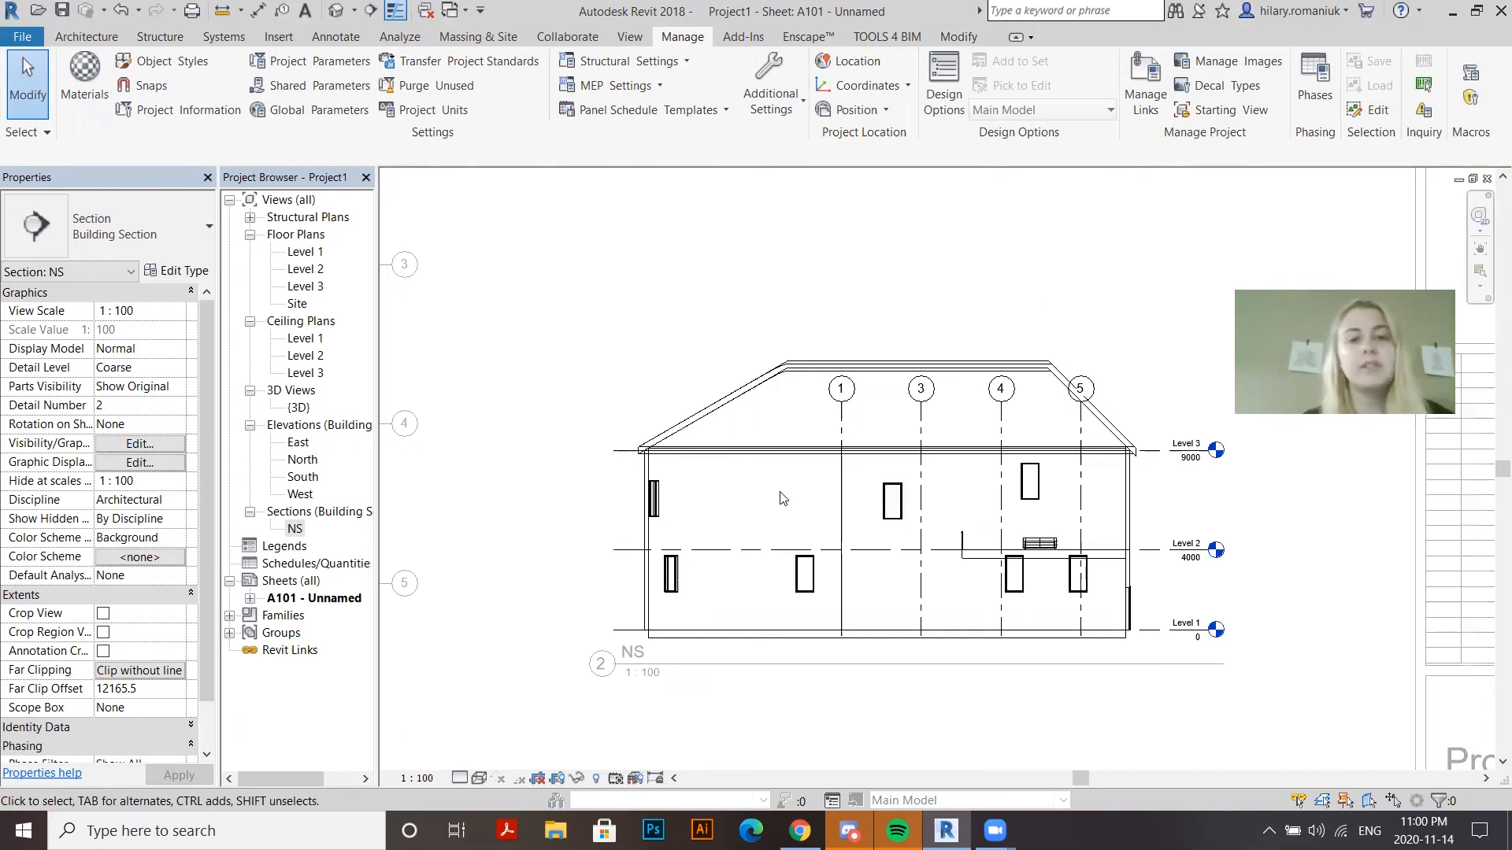
pyautogui.press('v')
pyautogui.press('g')
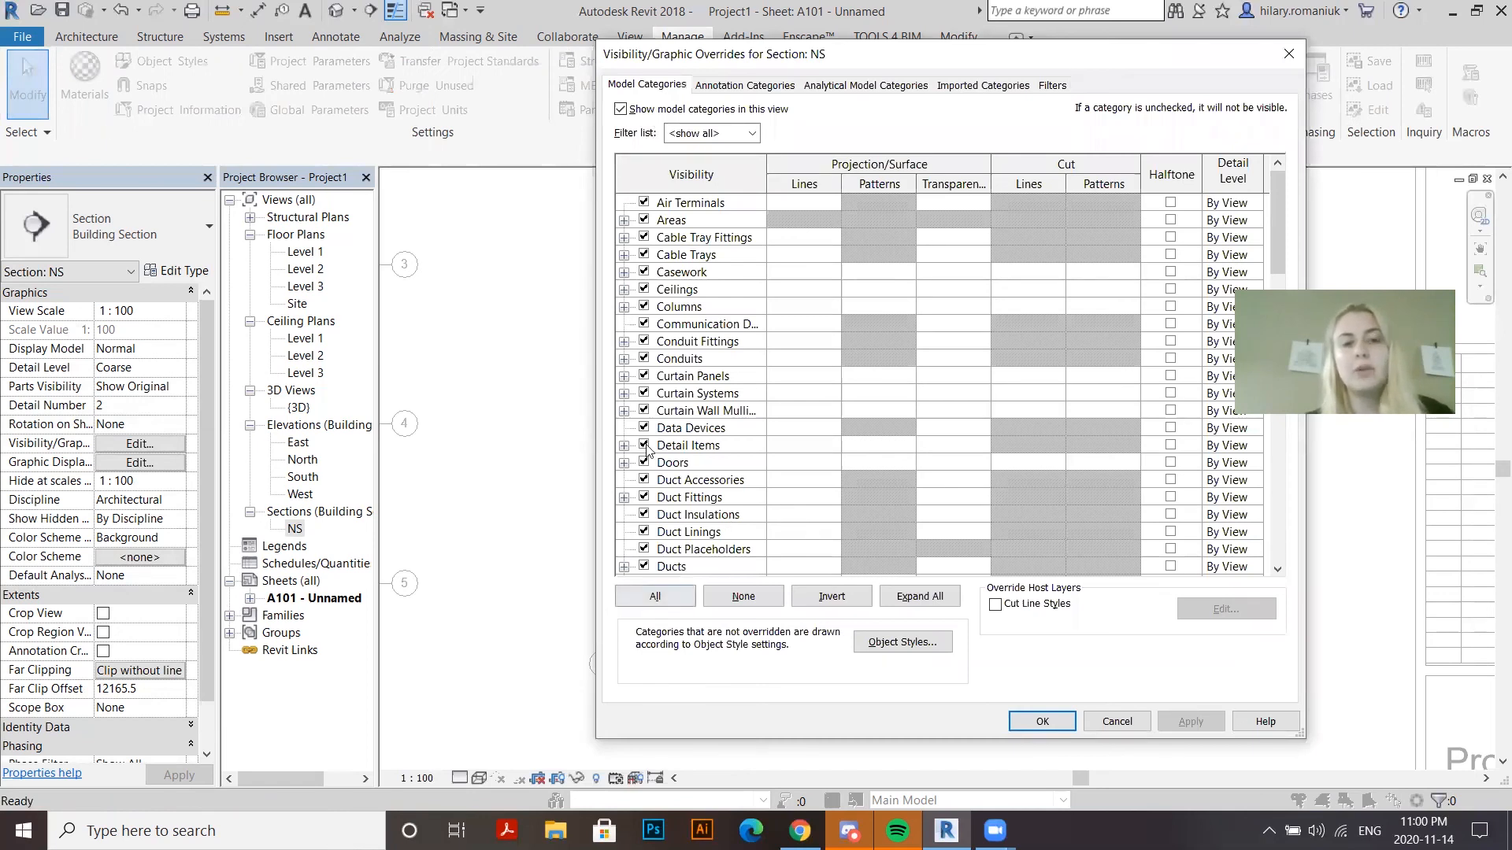
pyautogui.click(652, 601)
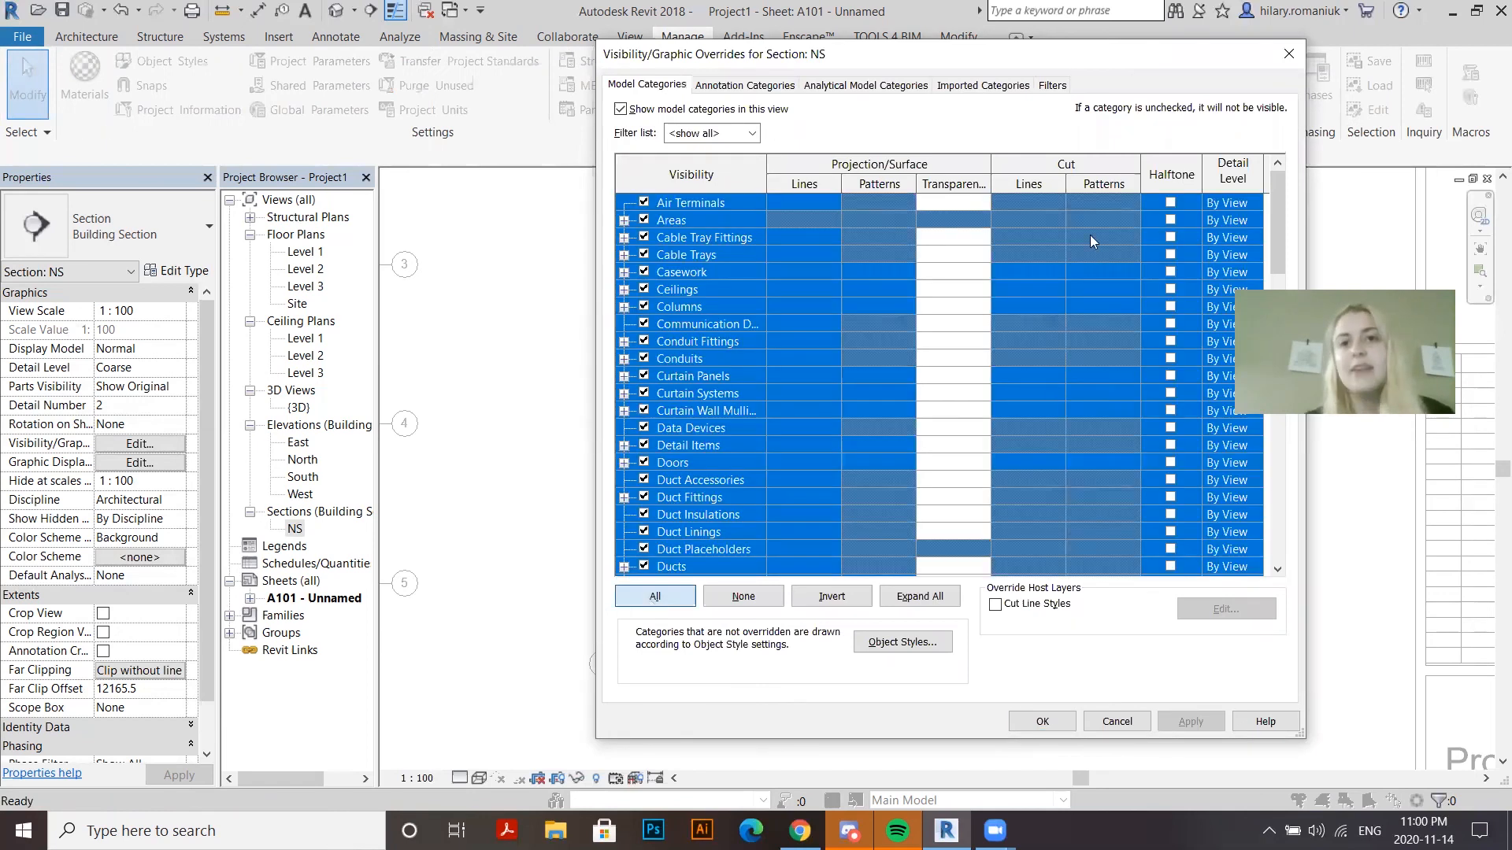
pyautogui.click(1103, 288)
pyautogui.click(1102, 288)
pyautogui.click(898, 390)
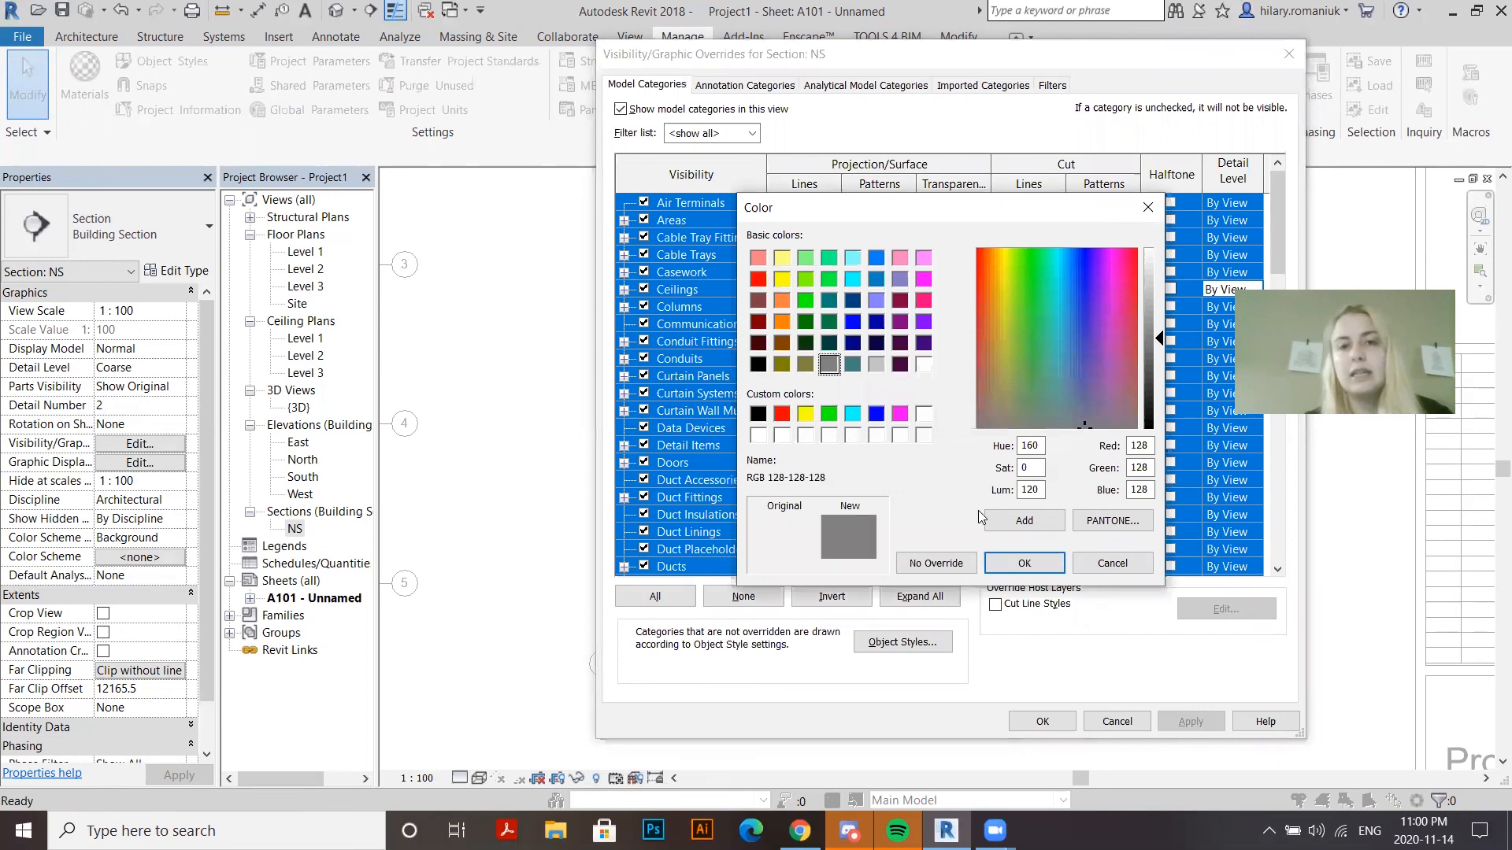
pyautogui.click(758, 365)
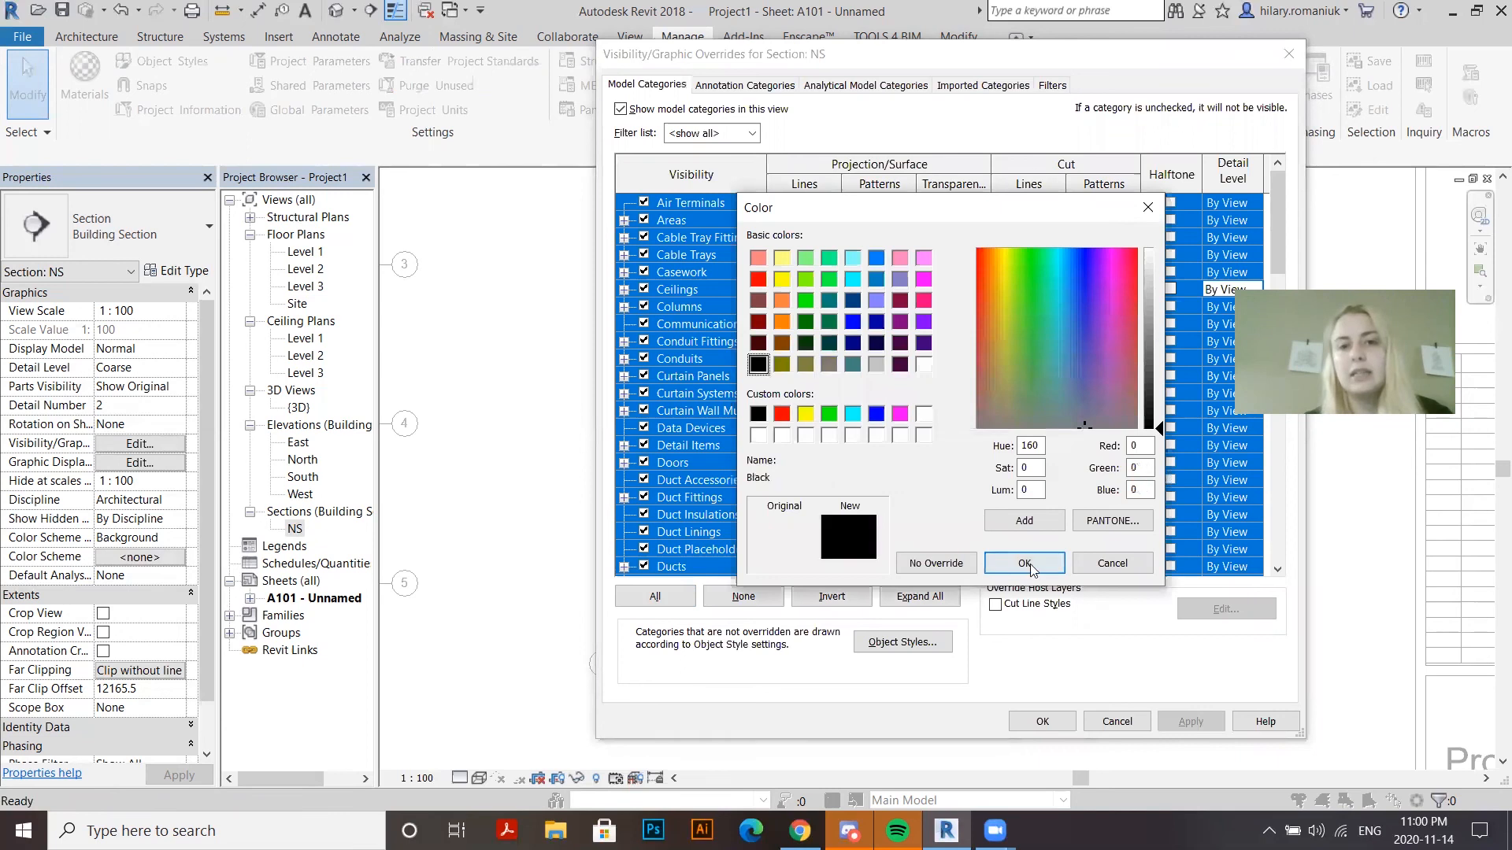
pyautogui.click(968, 420)
pyautogui.click(972, 400)
pyautogui.click(983, 468)
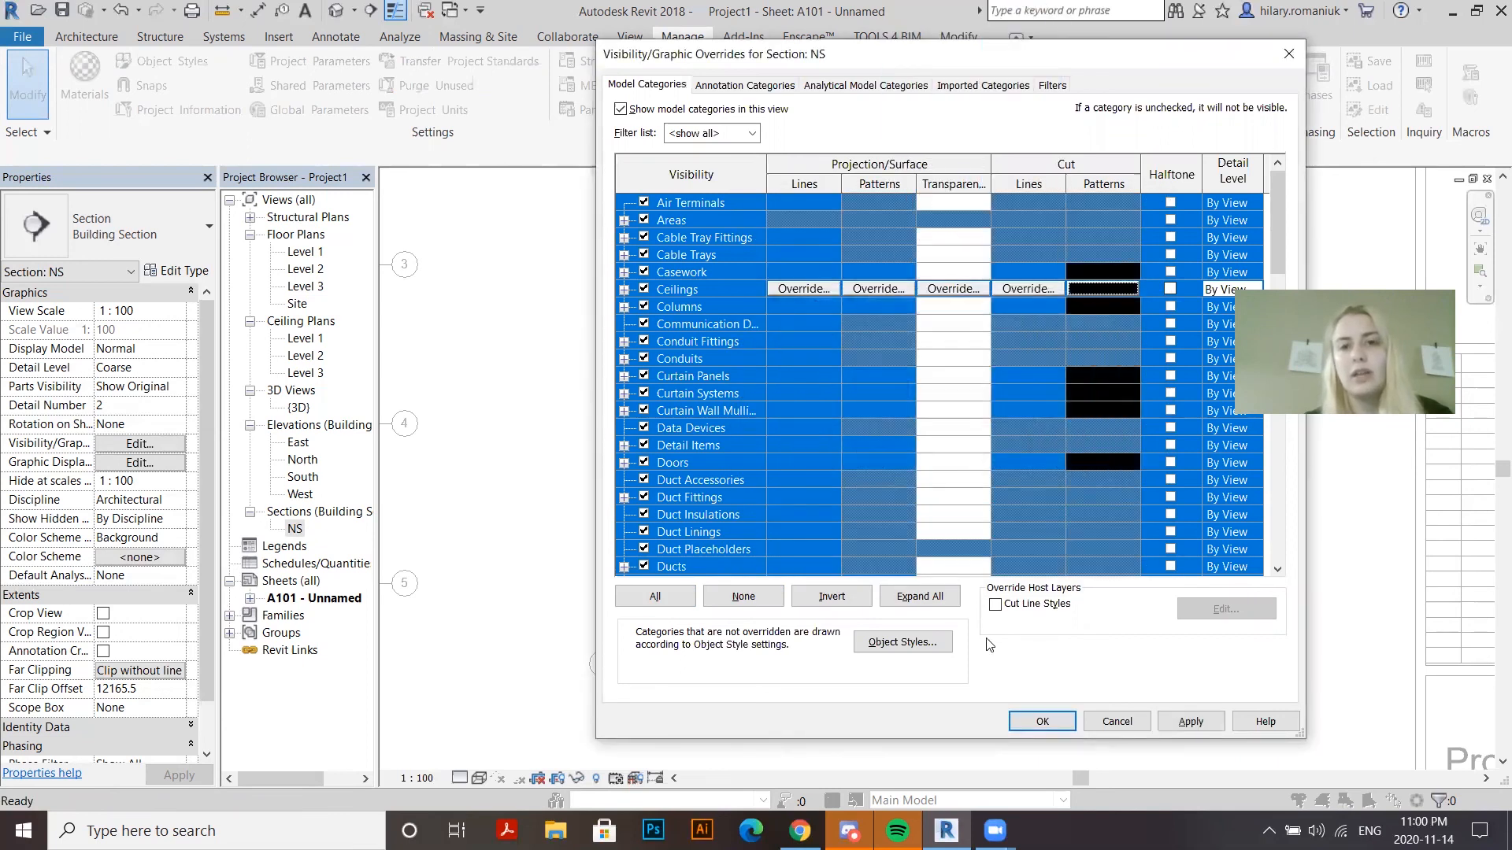
pyautogui.click(1041, 721)
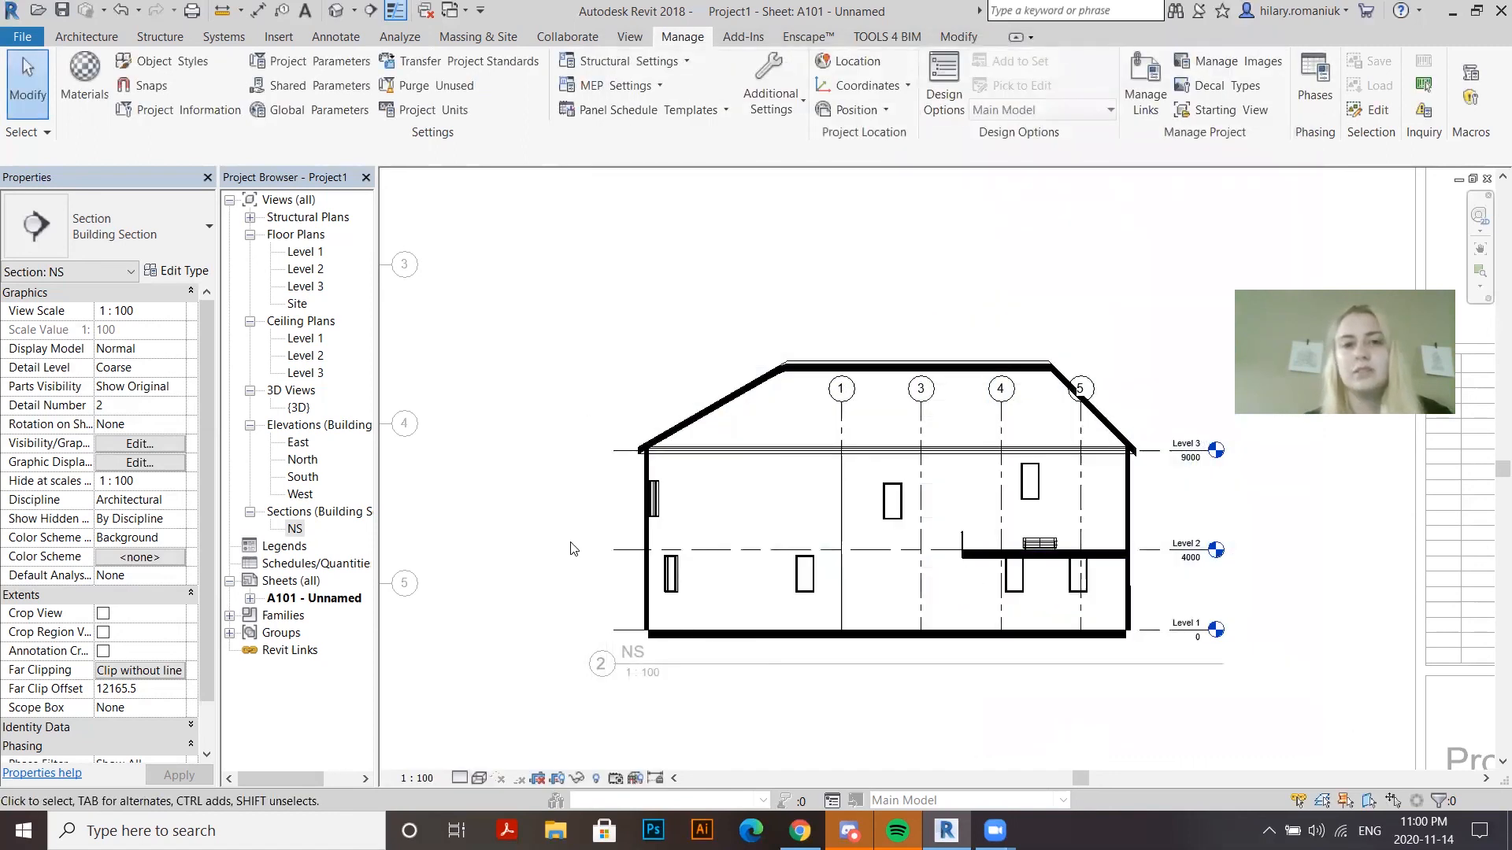
# Deactivate the NS section view and check its black cut elements on the sheet
pyautogui.scroll(-3, 573, 549)
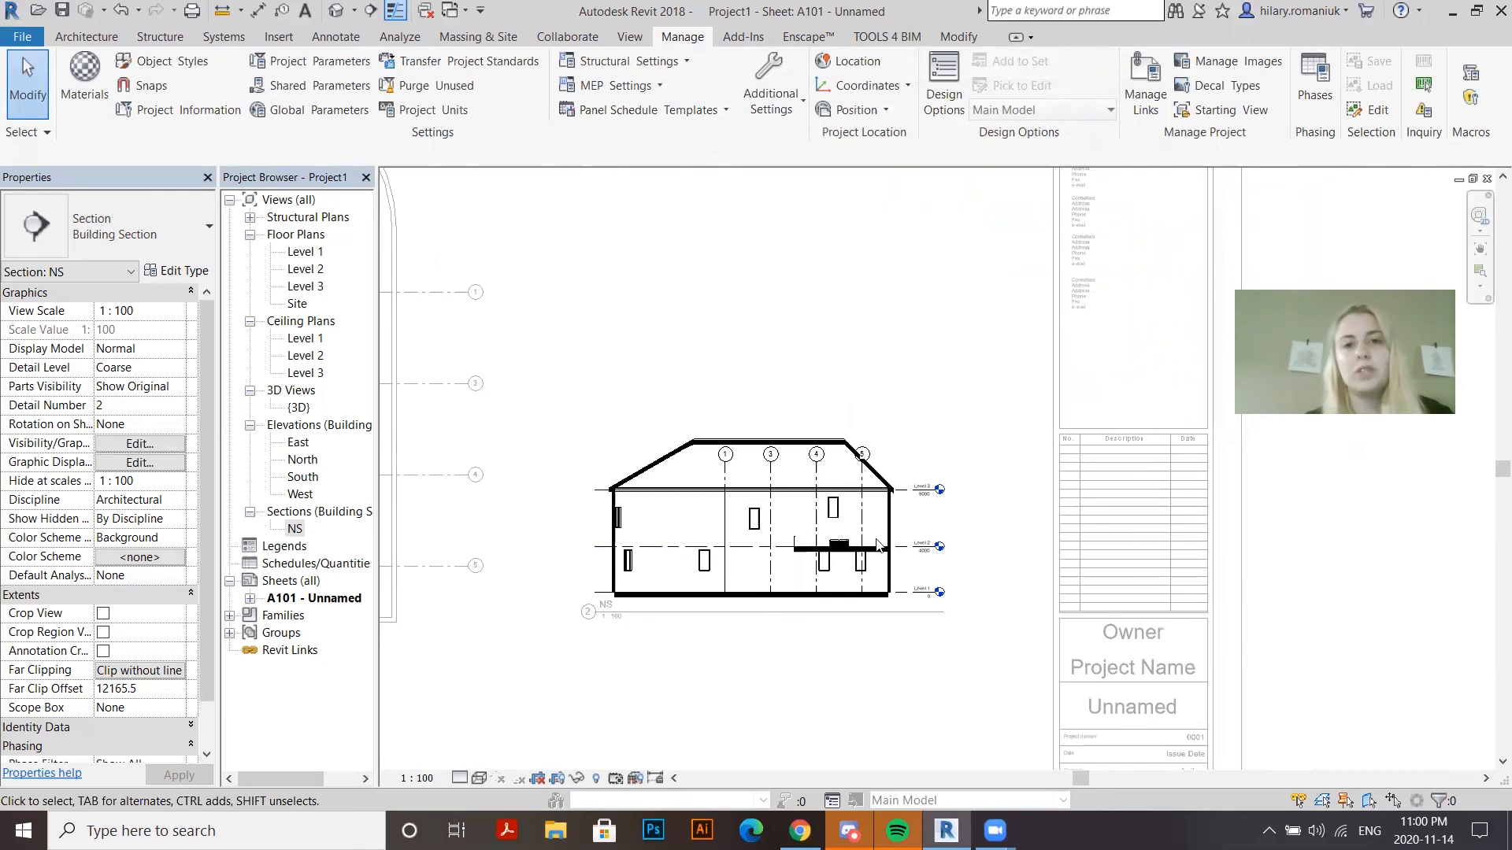
pyautogui.scroll(-2, 876, 540)
pyautogui.doubleClick(1252, 525)
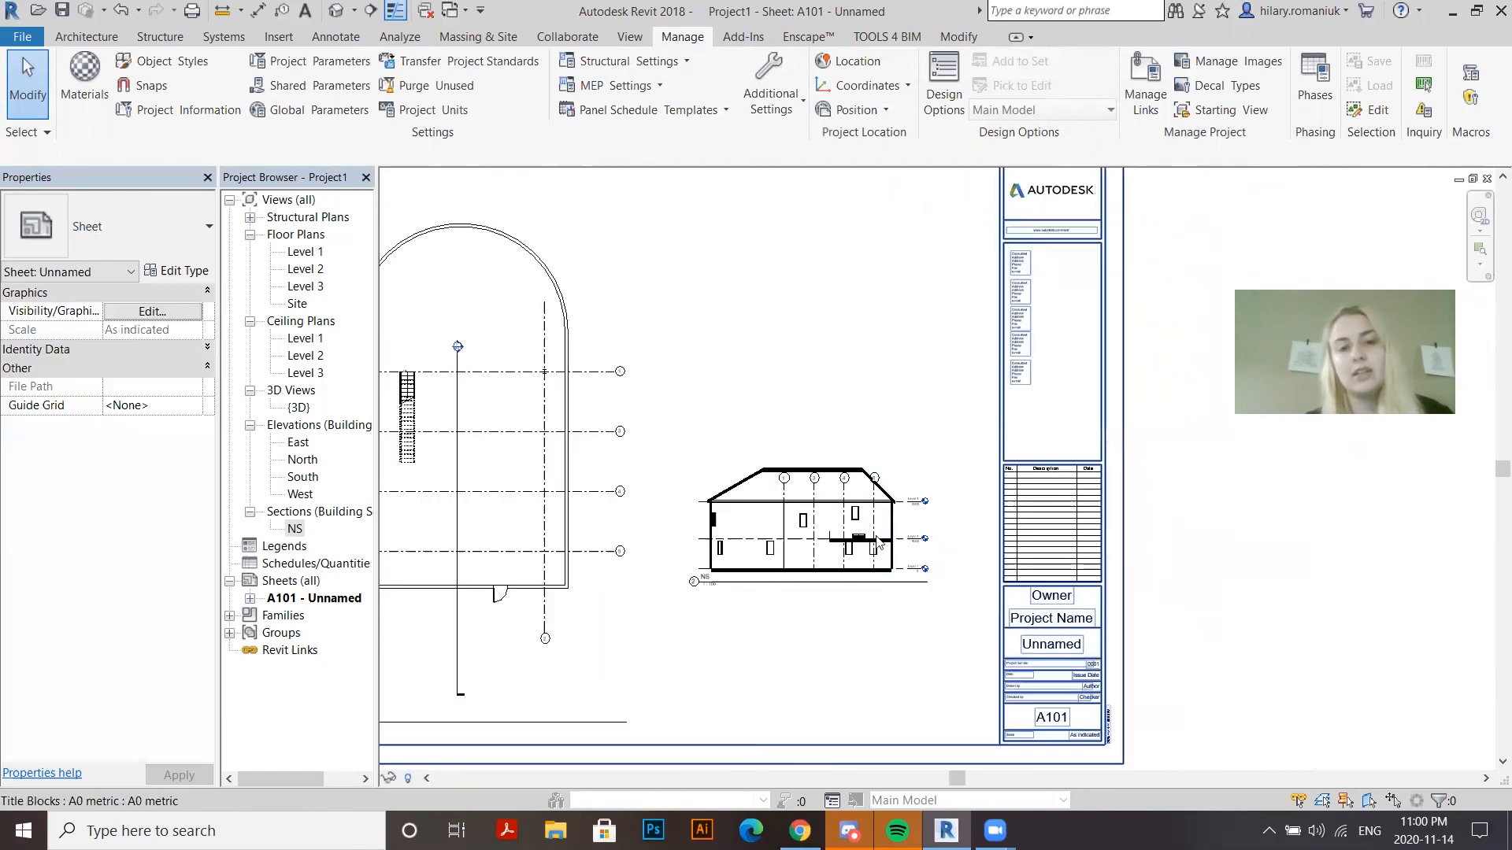
pyautogui.scroll(-1, 879, 543)
pyautogui.scroll(3, 883, 706)
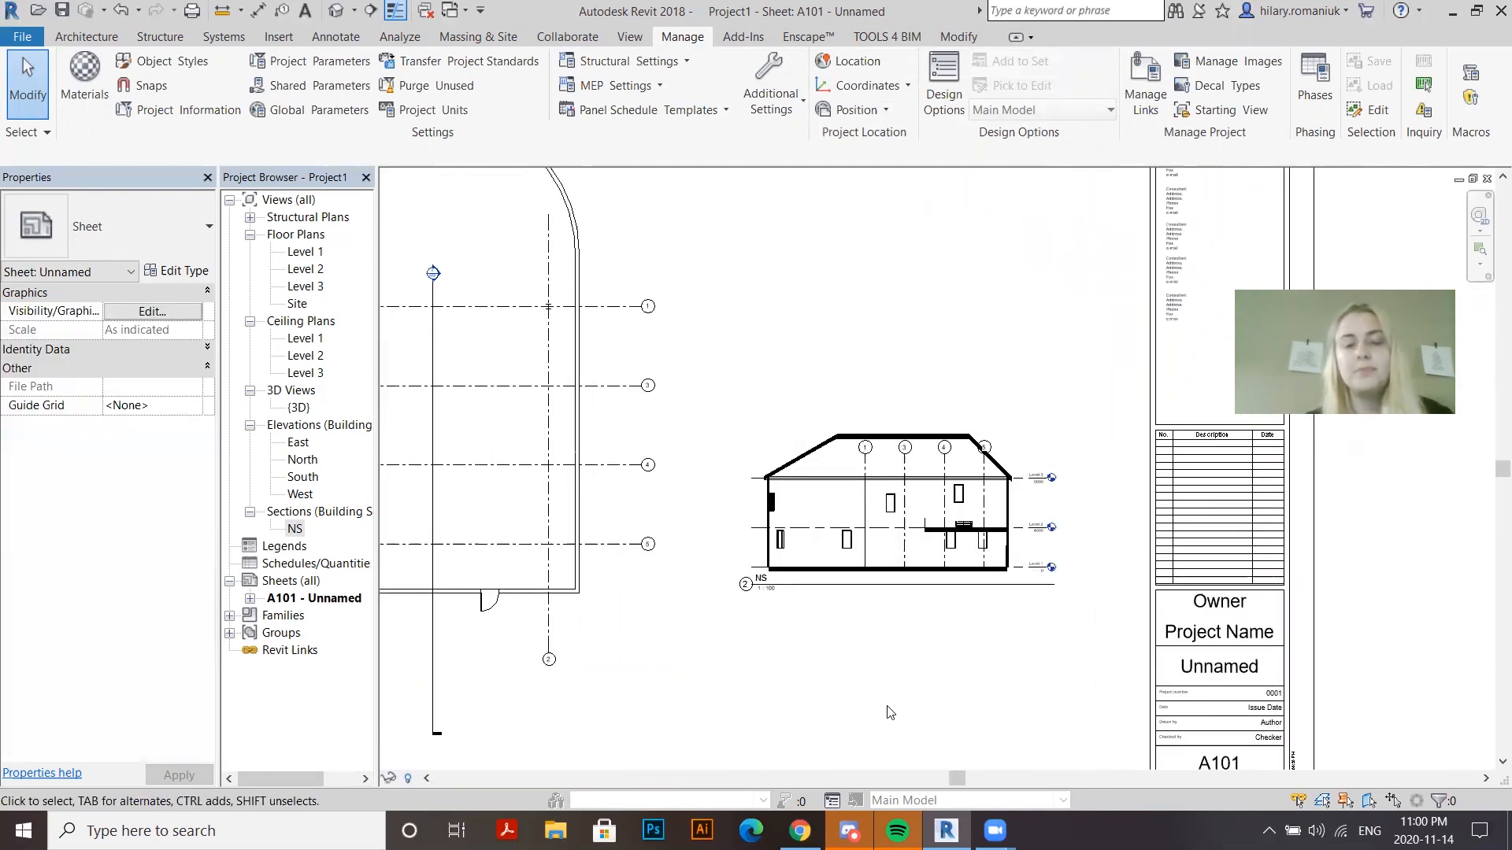
# Activate the Level 1 plan on the sheet and turn off all annotation categories in its visibility/graphics overrides
pyautogui.moveTo(558, 478); pyautogui.dragTo(793, 525, button='middle')
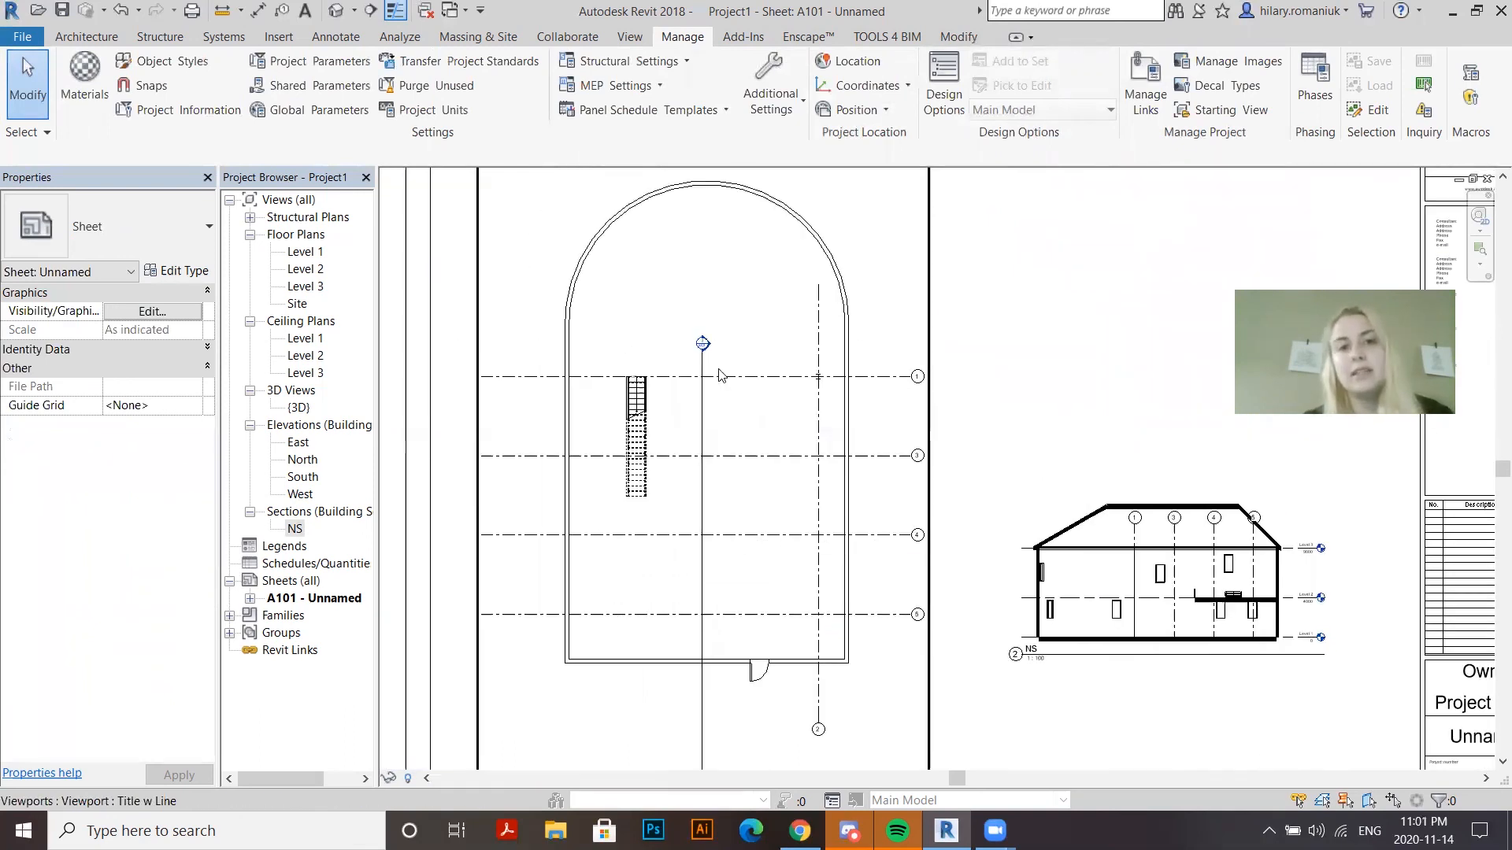
pyautogui.doubleClick(760, 321)
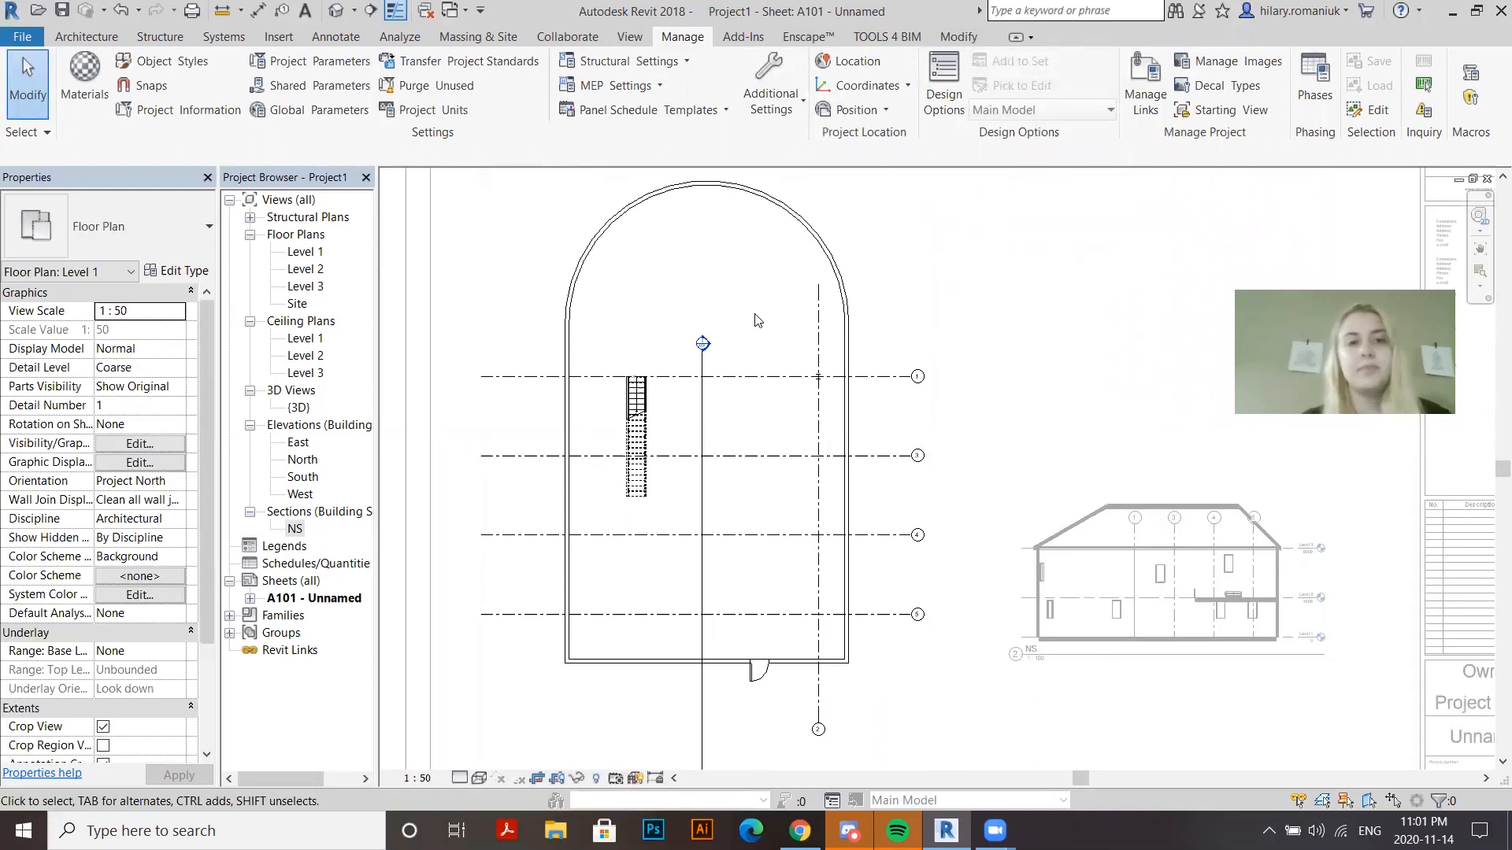
pyautogui.press('v')
pyautogui.press('g')
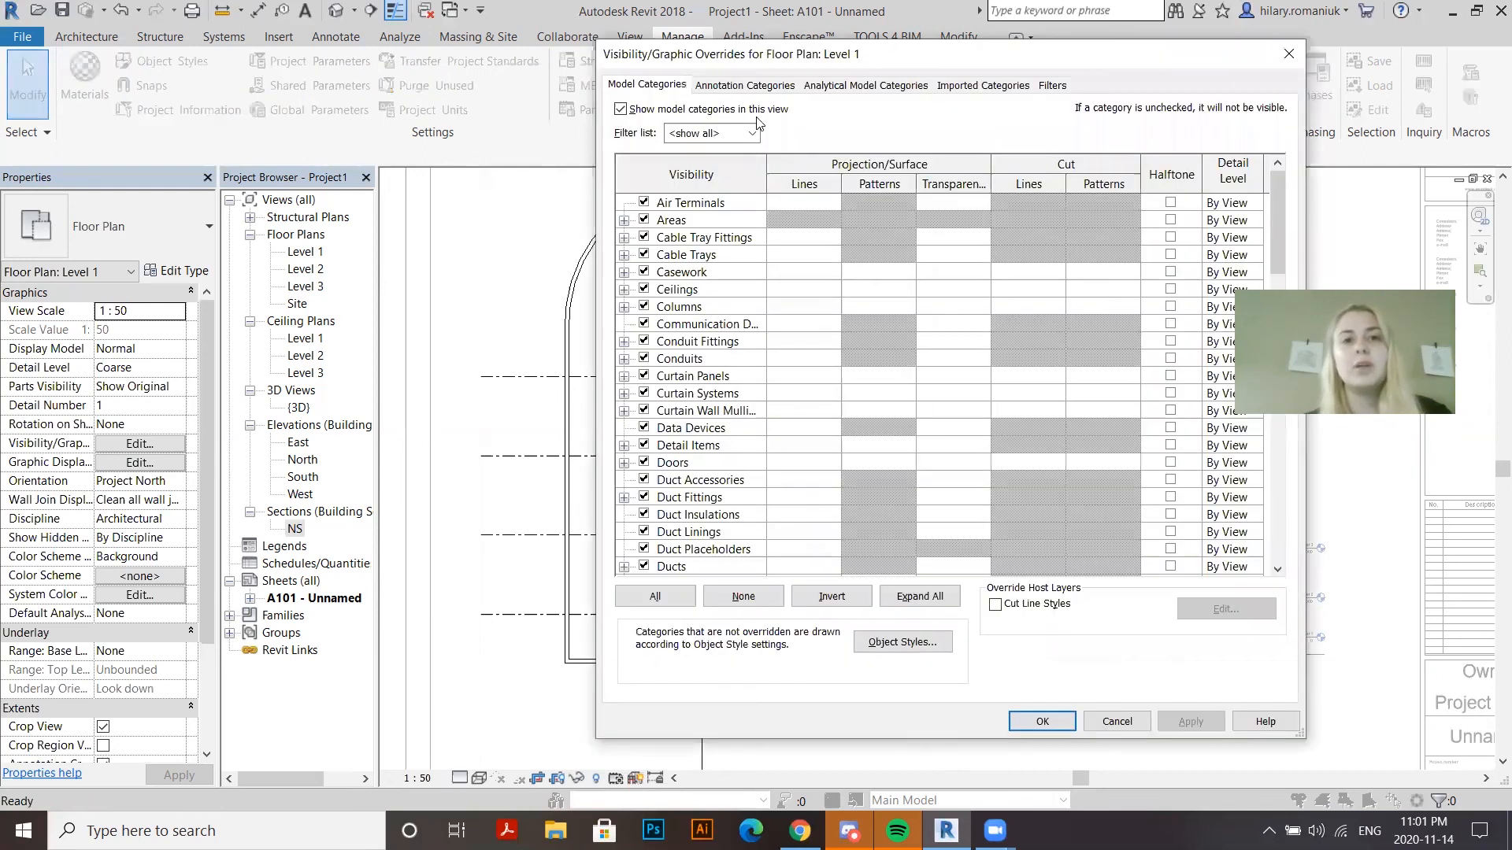
pyautogui.click(745, 86)
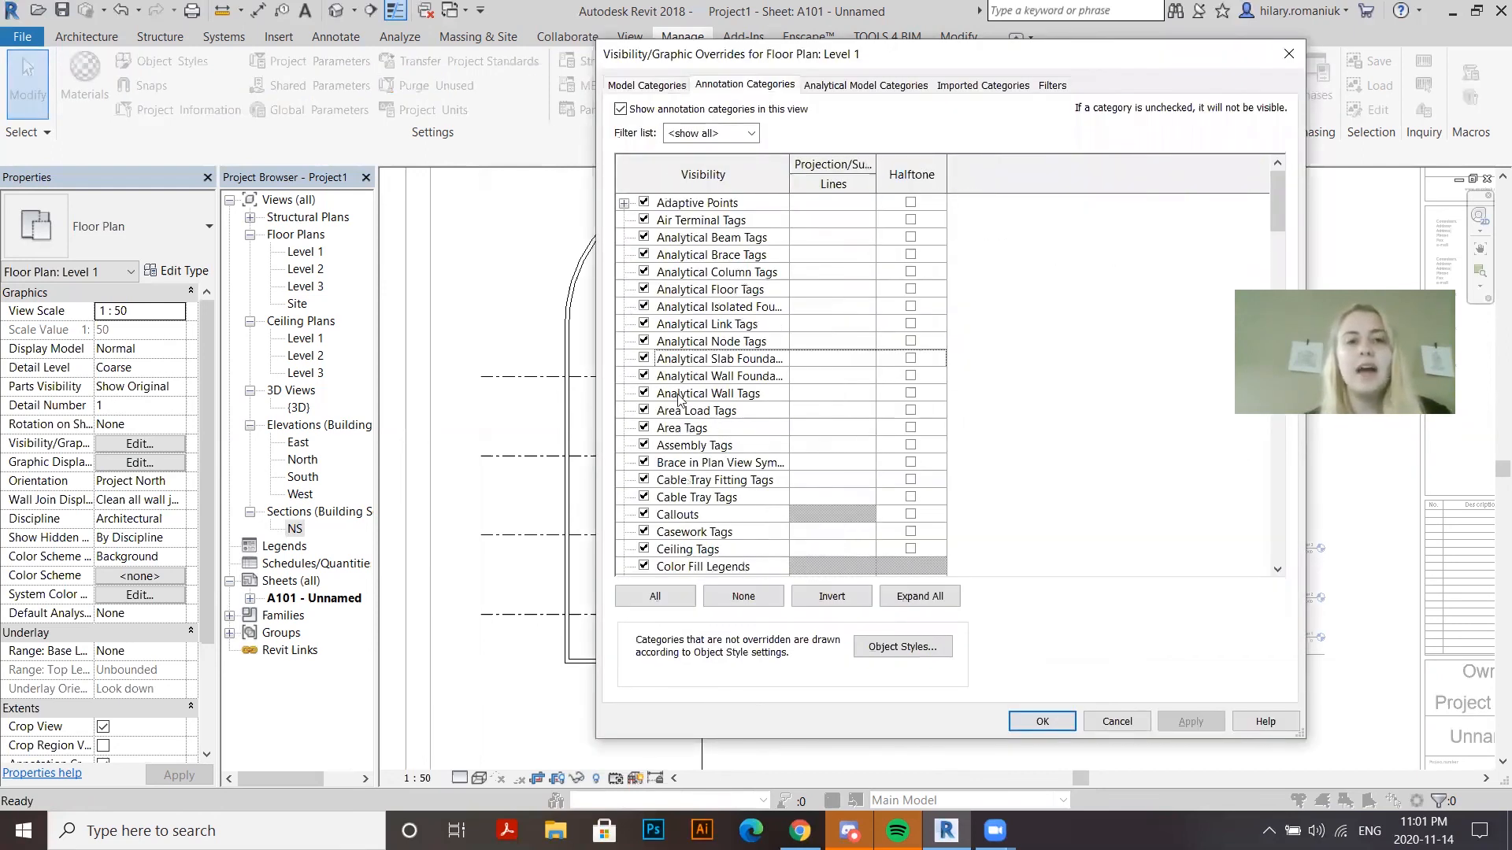
pyautogui.scroll(-2, 686, 418)
pyautogui.scroll(-6, 678, 429)
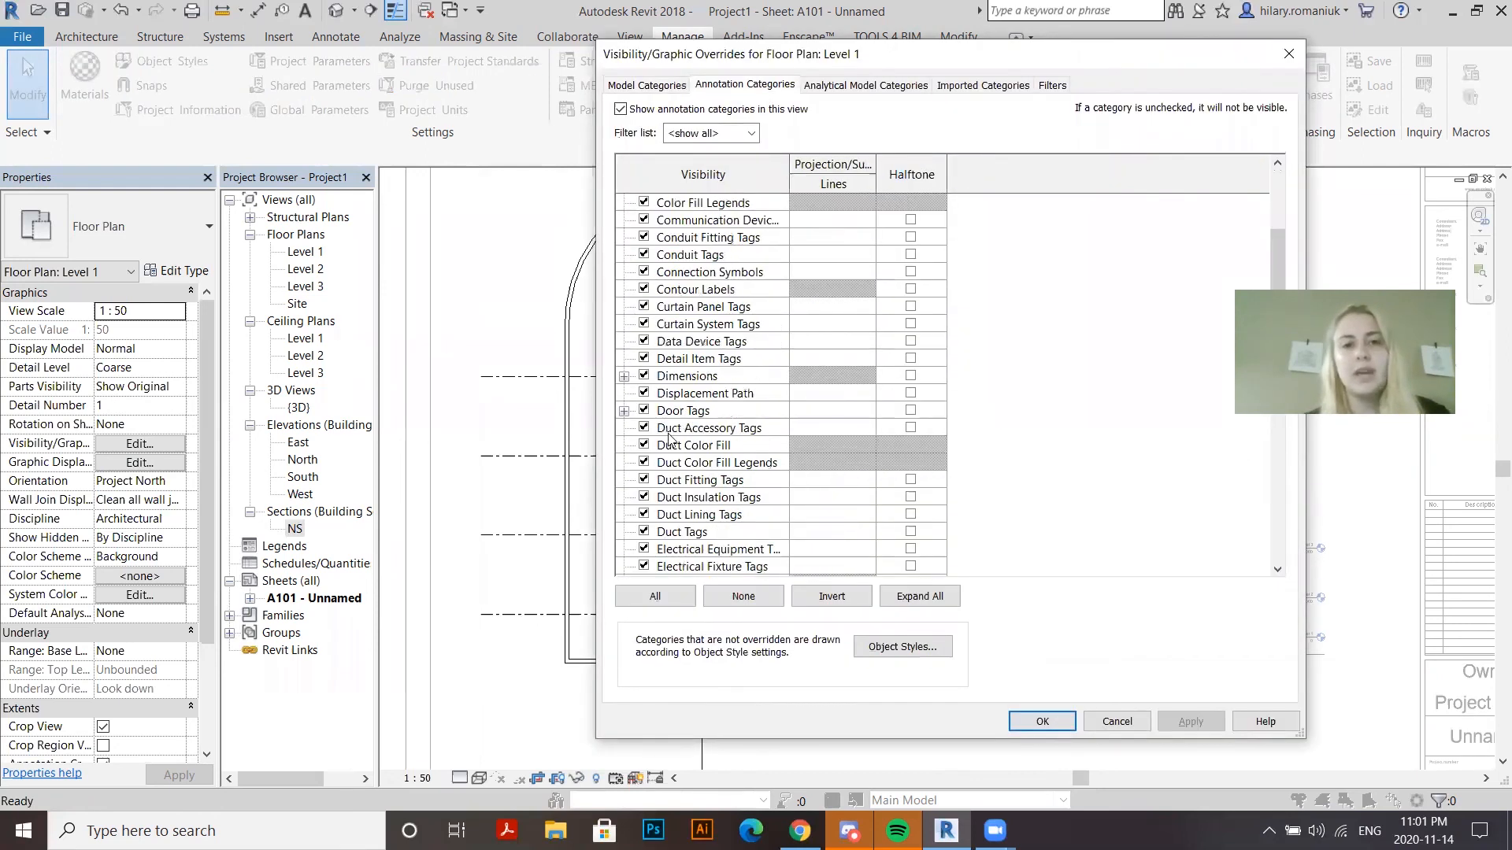
pyautogui.scroll(-3, 732, 421)
pyautogui.click(654, 597)
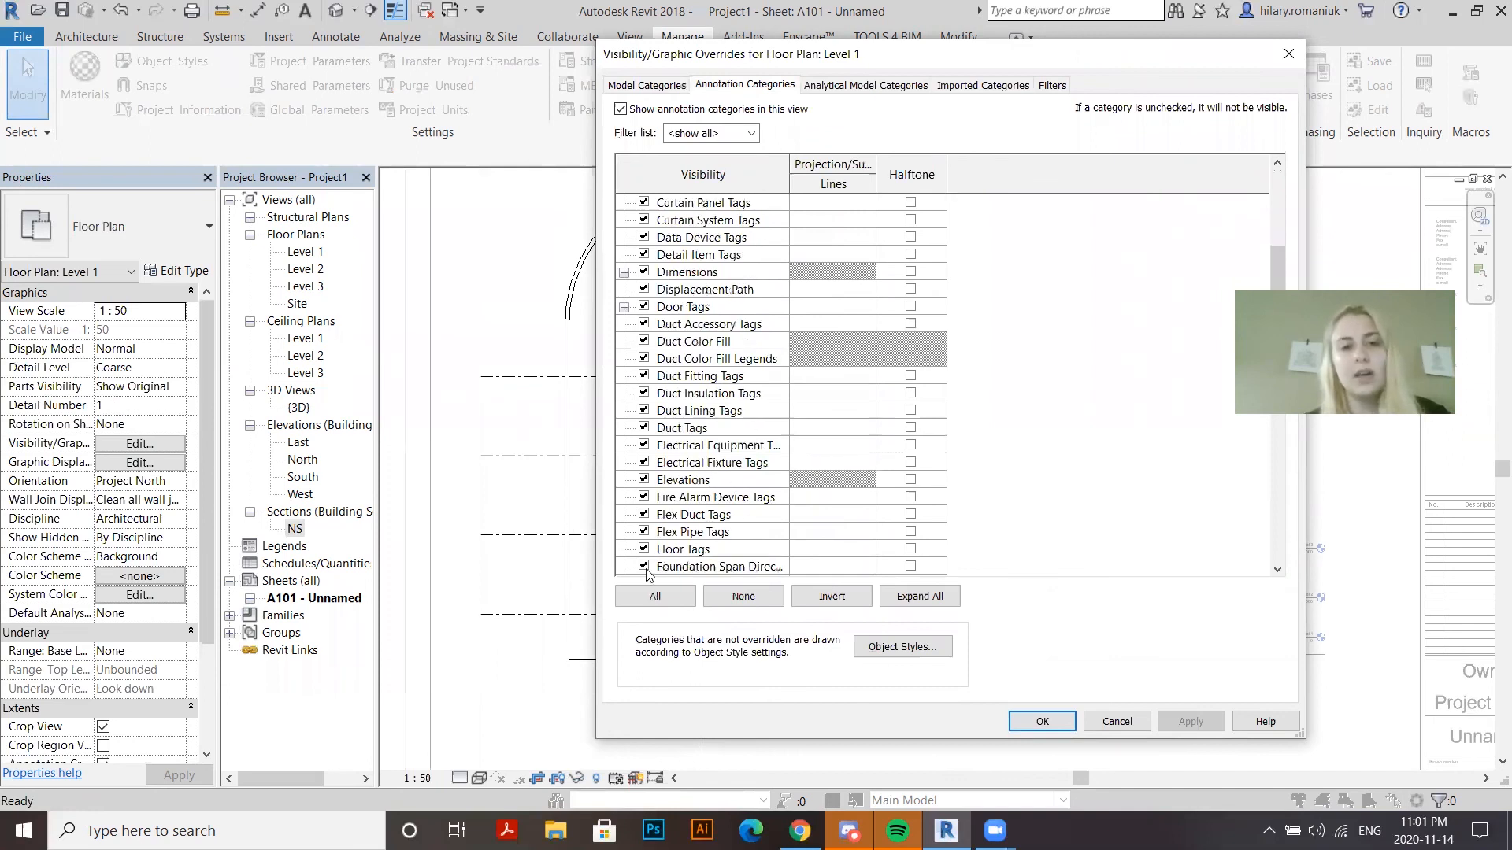
pyautogui.click(694, 449)
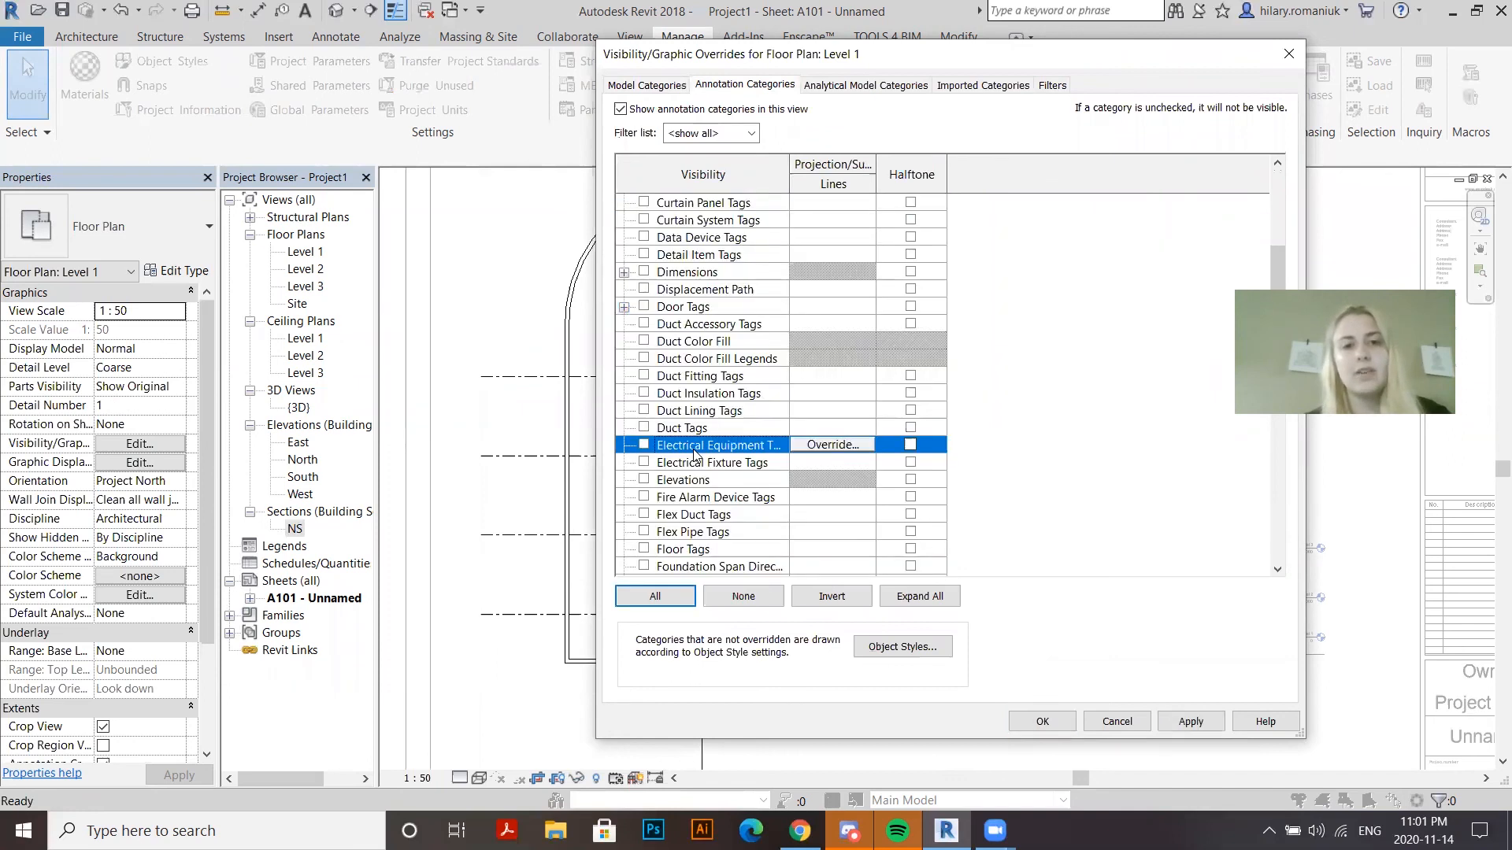
# Turn the Sections annotation category back on for Level 1 and apply the overrides
pyautogui.scroll(-15, 694, 456)
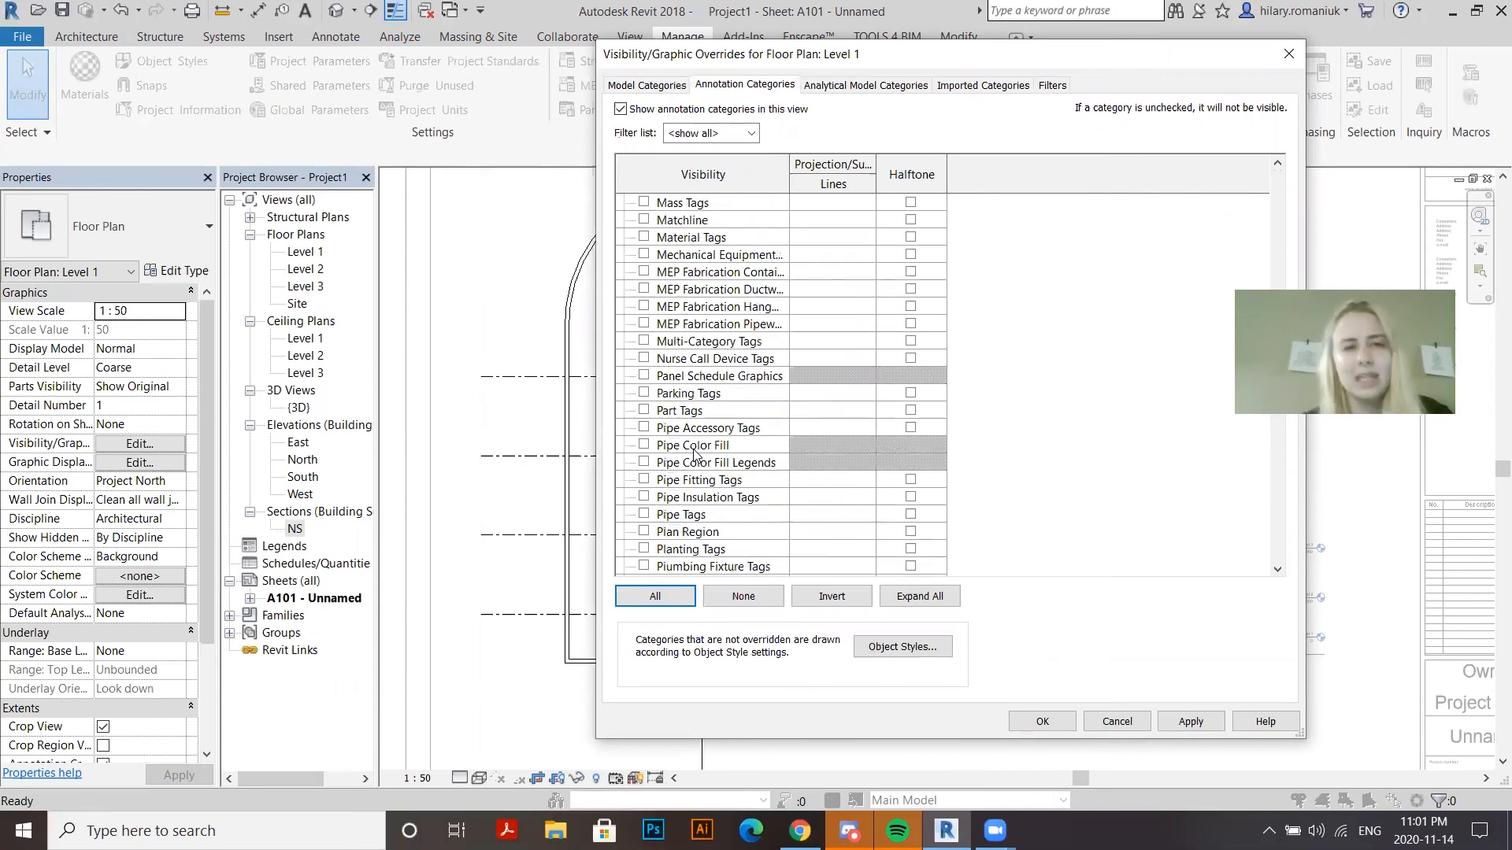
pyautogui.scroll(-4, 693, 455)
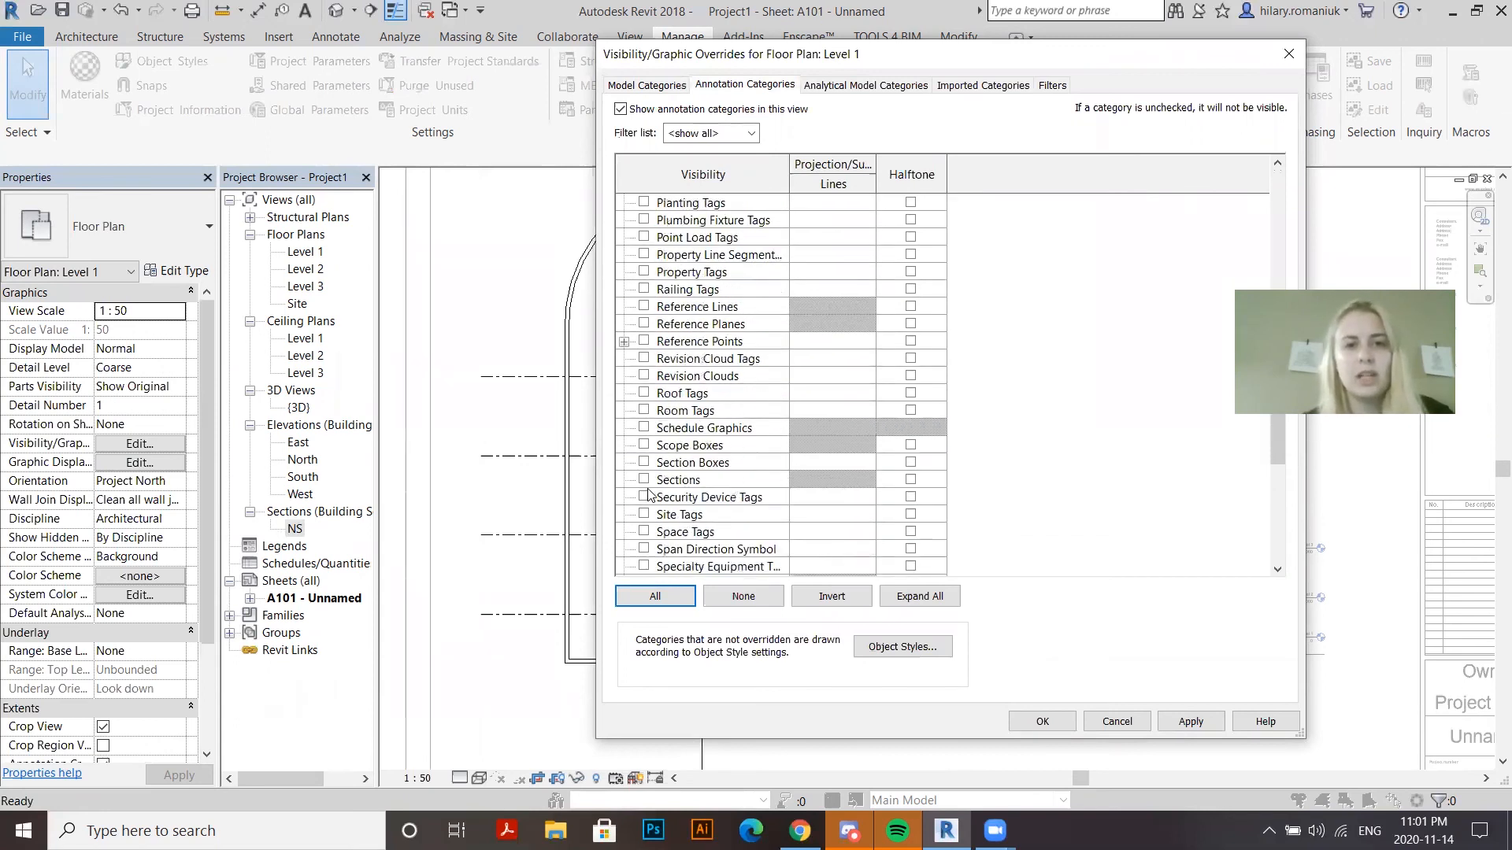
pyautogui.click(644, 480)
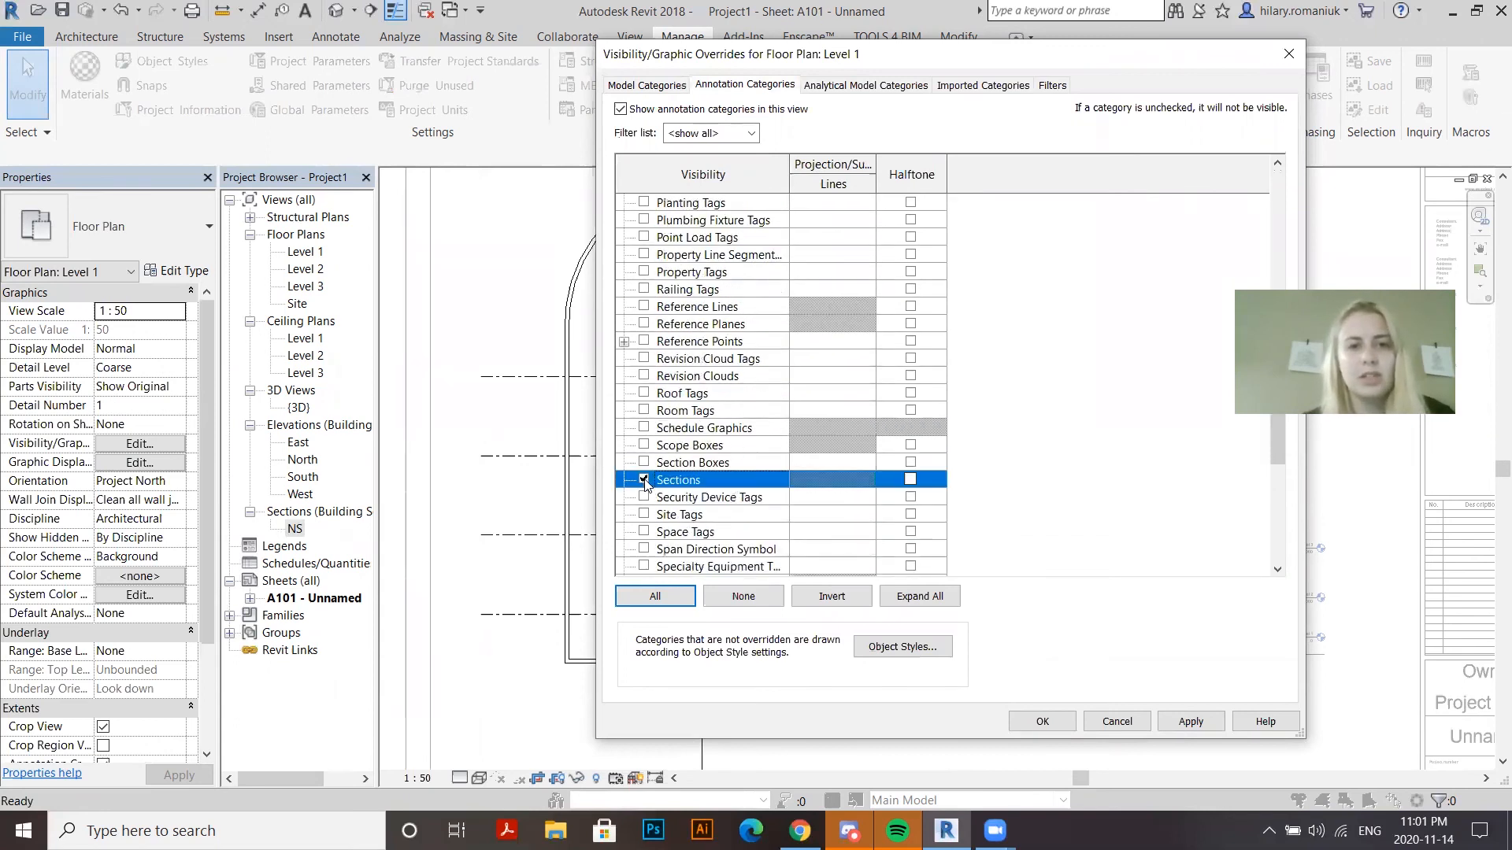
pyautogui.click(1047, 718)
# Leave the active Level 1 plan view and return to editing the whole A101 sheet
pyautogui.scroll(-2, 677, 457)
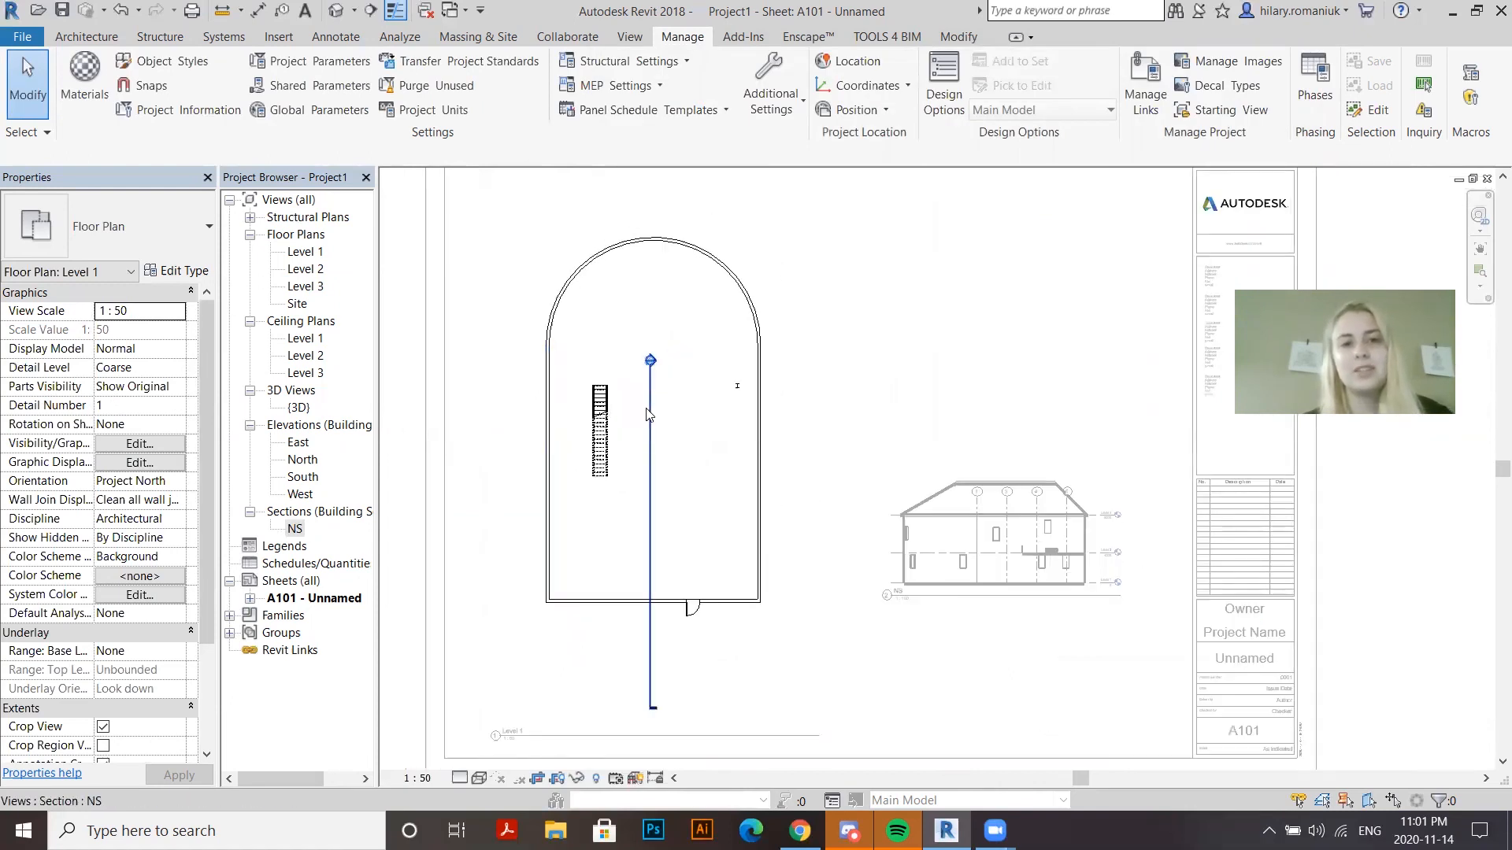
pyautogui.scroll(-1, 642, 496)
pyautogui.scroll(-1, 630, 538)
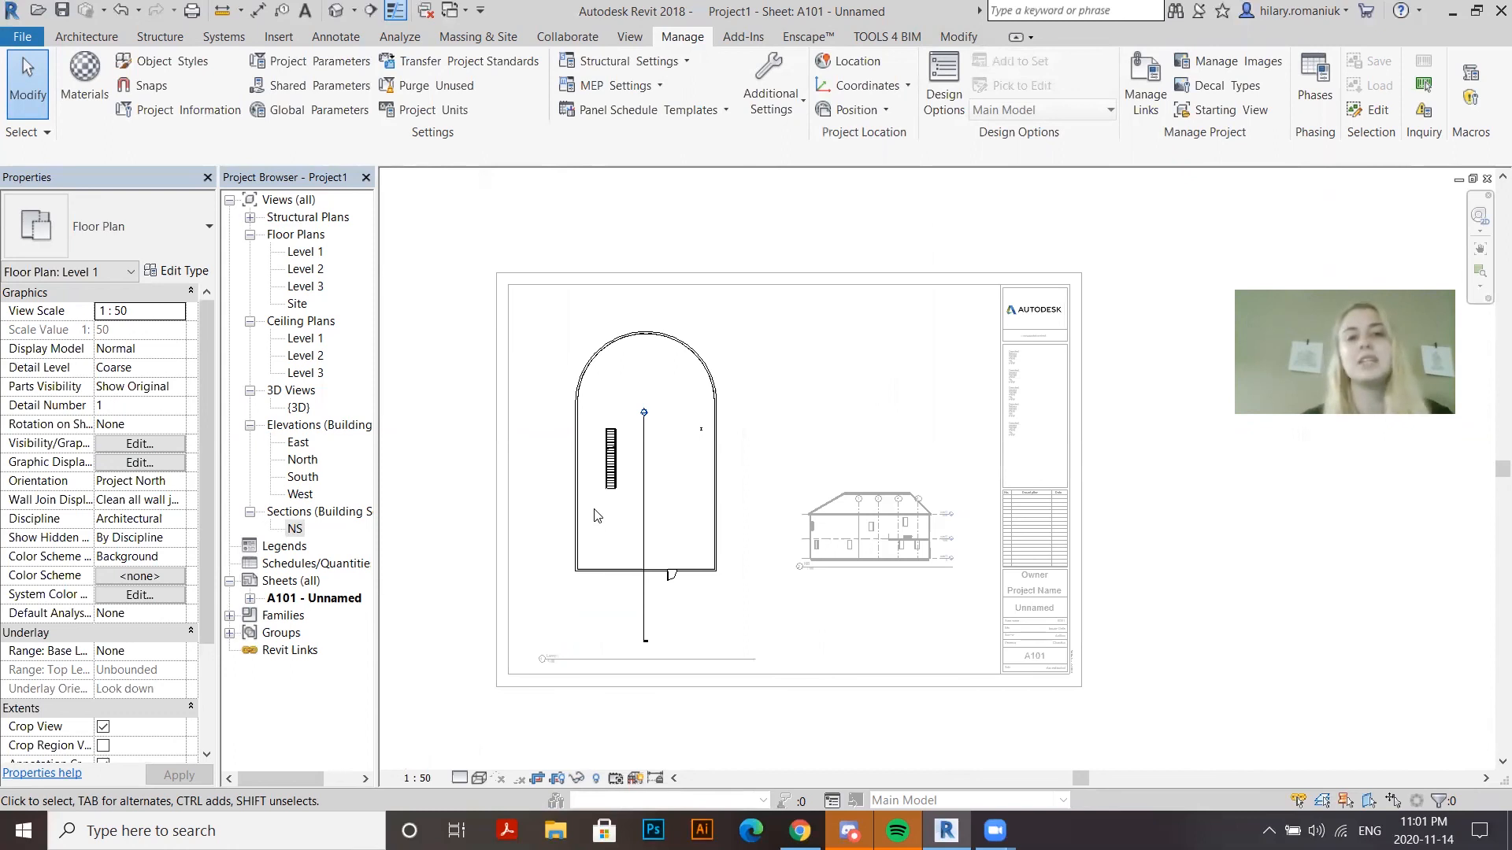
pyautogui.doubleClick(849, 227)
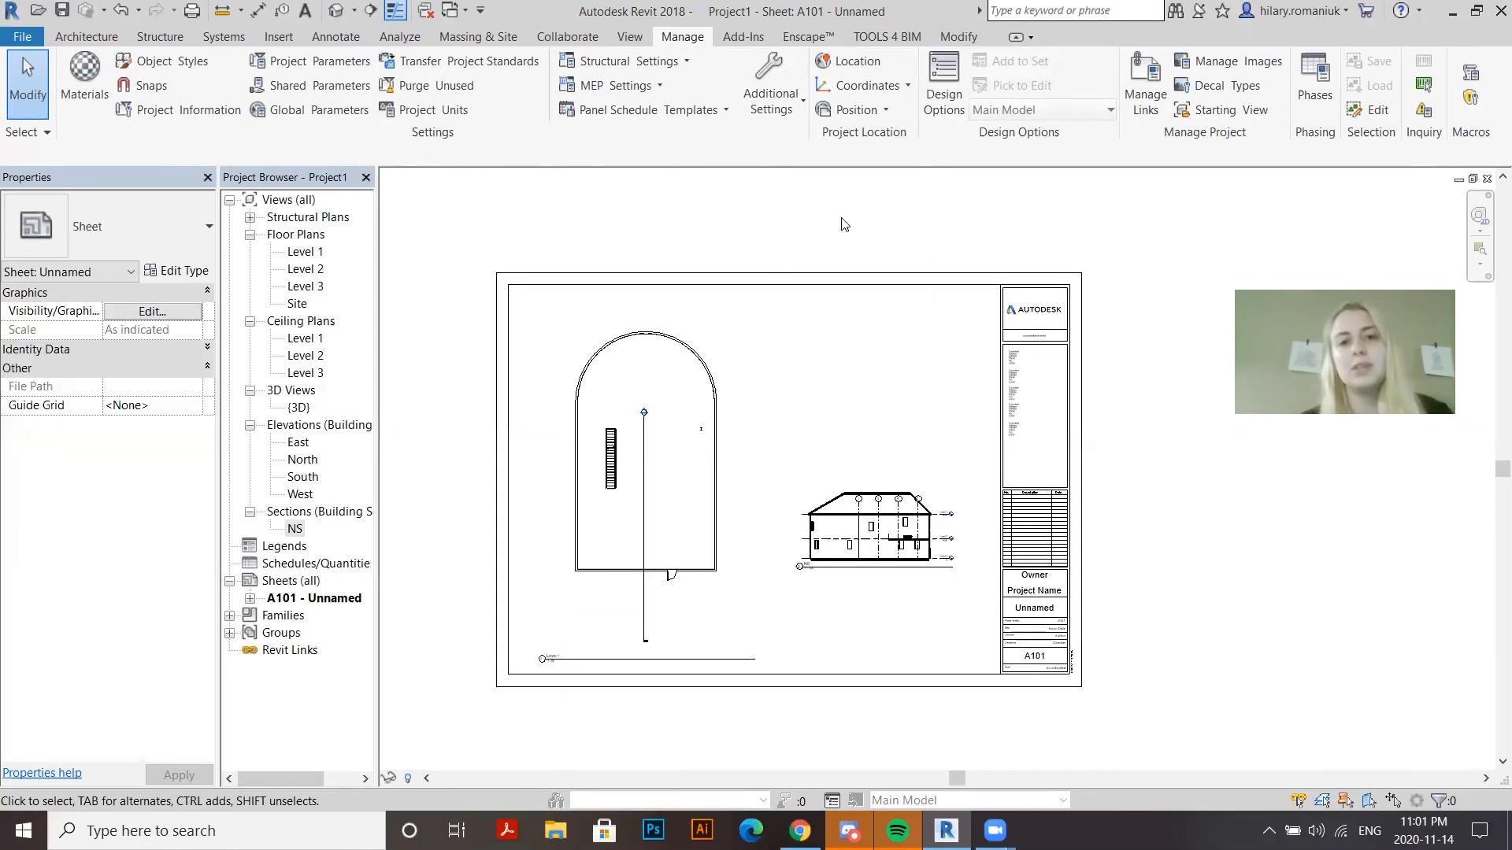